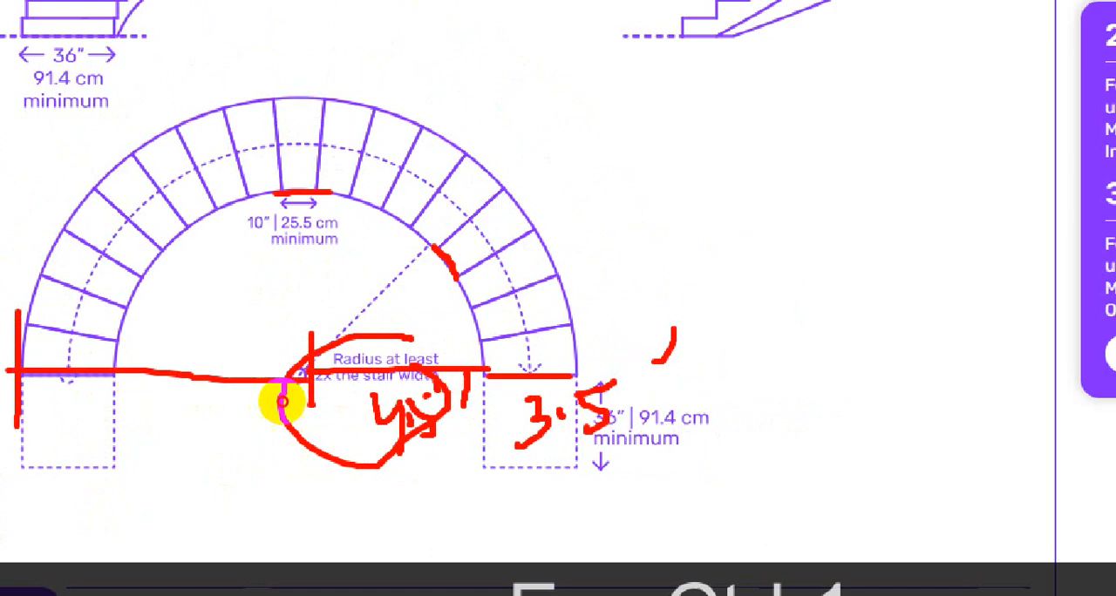
Step: Examine the U-shaped curved stair plan's overall width and its outer radius from the centre point to the outer edge
left_click_drag(241, 479, 240, 539)
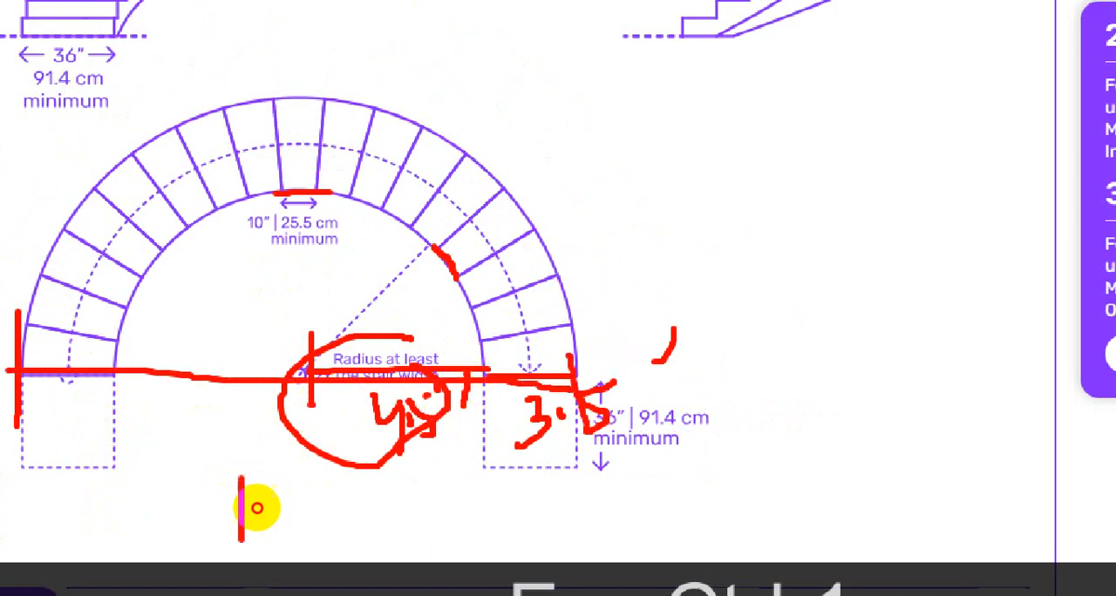
left_click_drag(286, 485, 281, 513)
left_click_drag(303, 475, 300, 486)
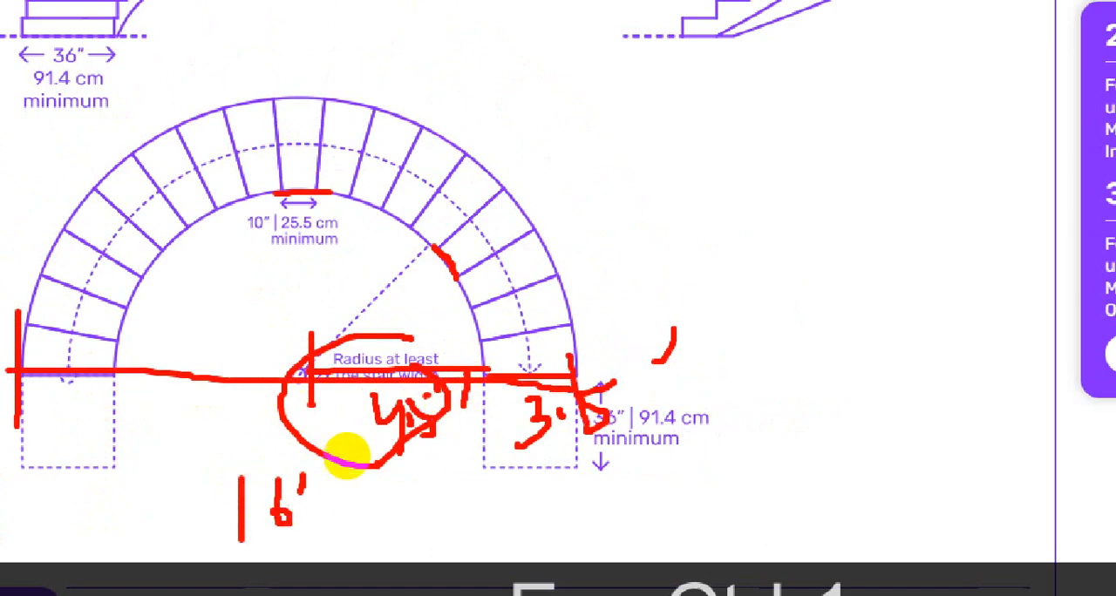
left_click_drag(296, 375, 305, 92)
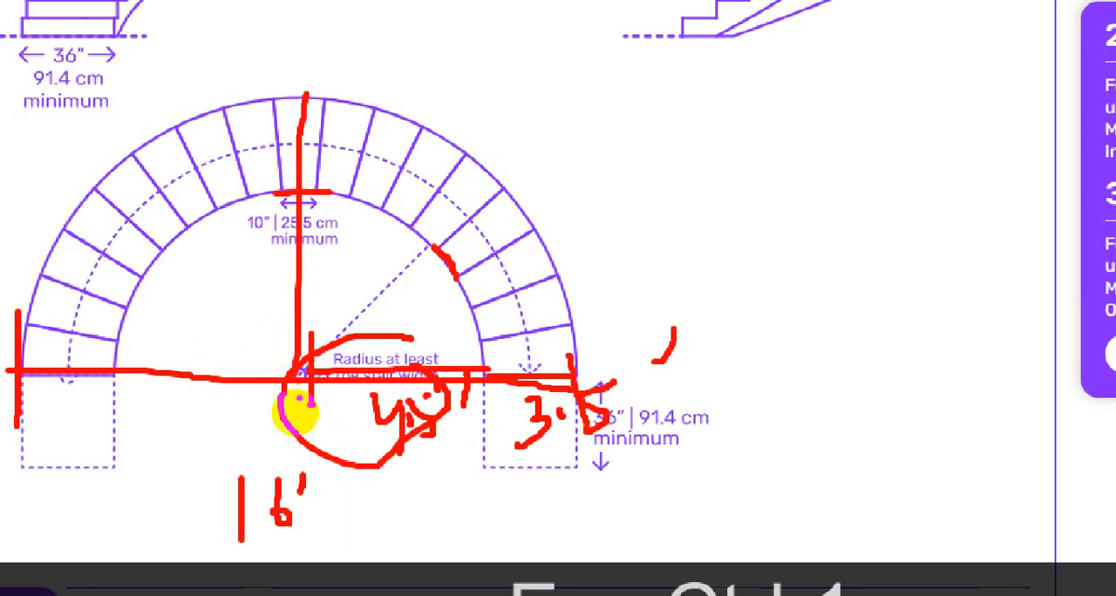
left_click_drag(349, 231, 345, 284)
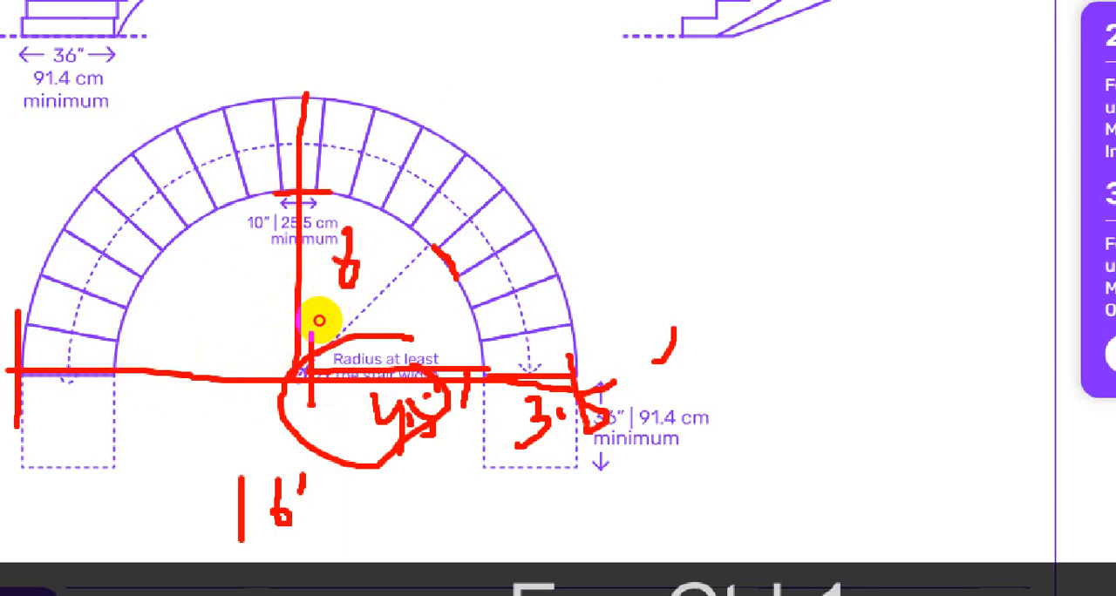
left_click_drag(379, 195, 380, 212)
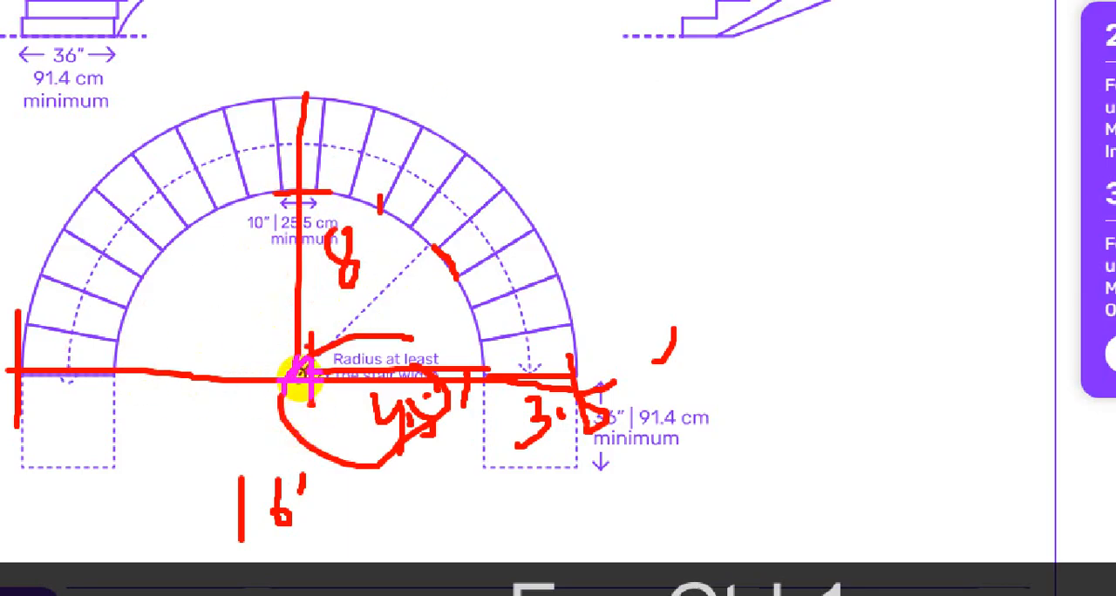
left_click_drag(306, 345, 307, 416)
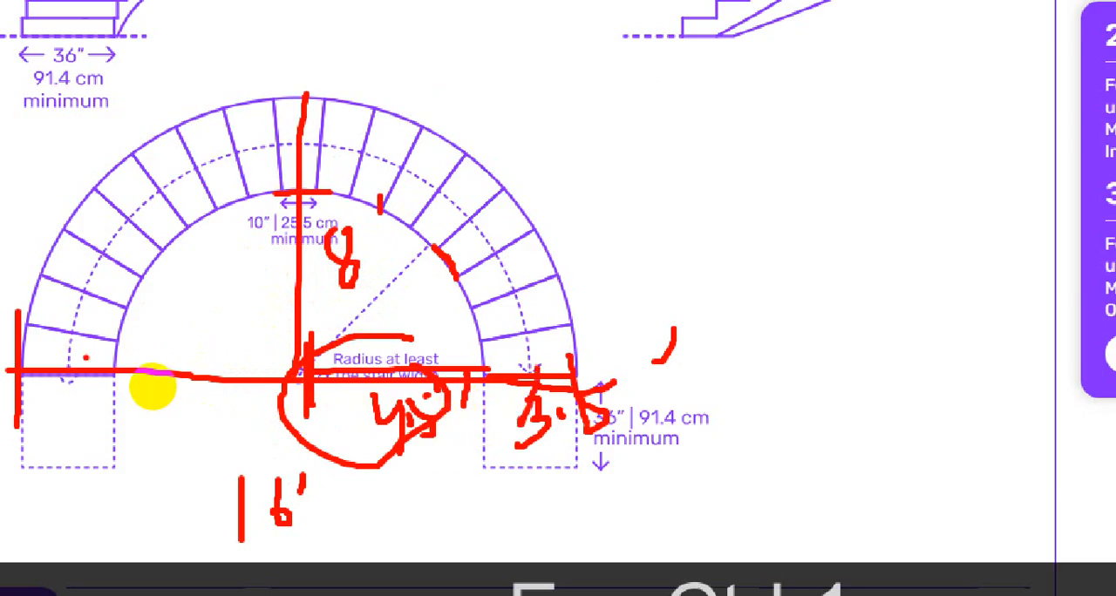
key("Escape")
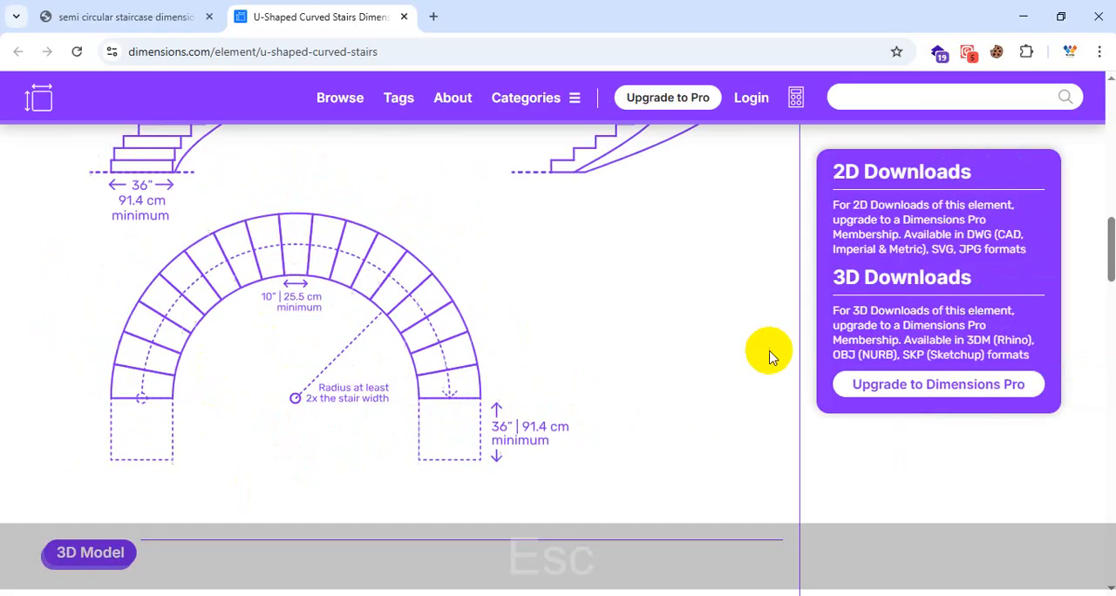
Step: Switch to AutoCAD and start YQArch's Plan of Arc Staircase command for the empty area beside the last floor plan
left_click(1022, 17)
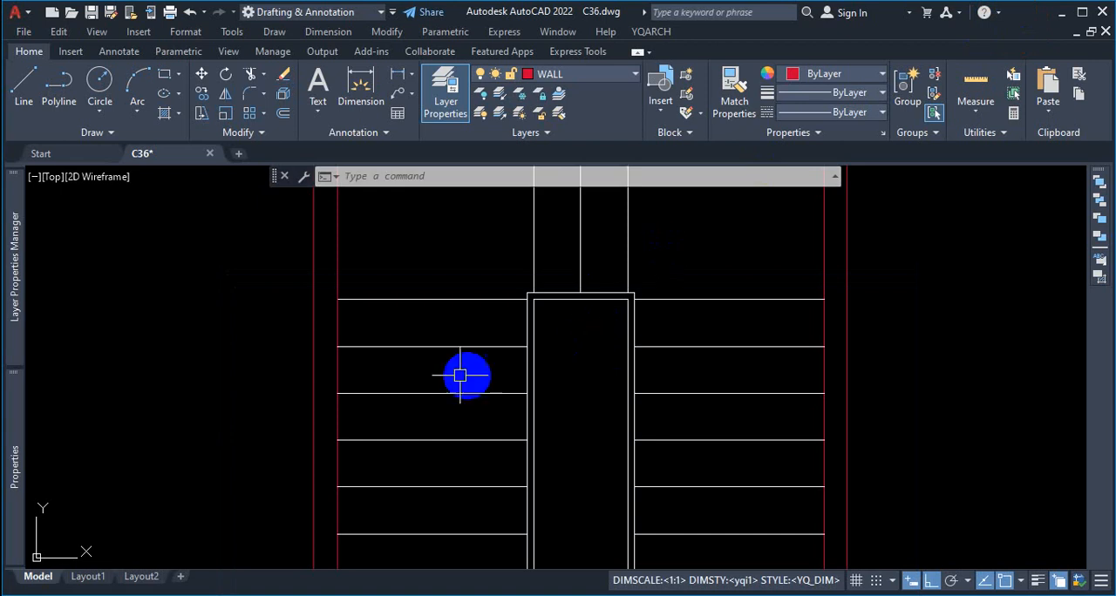
scroll(427, 366, "down", 5)
scroll(428, 366, "down", 7)
scroll(564, 309, "up", 3)
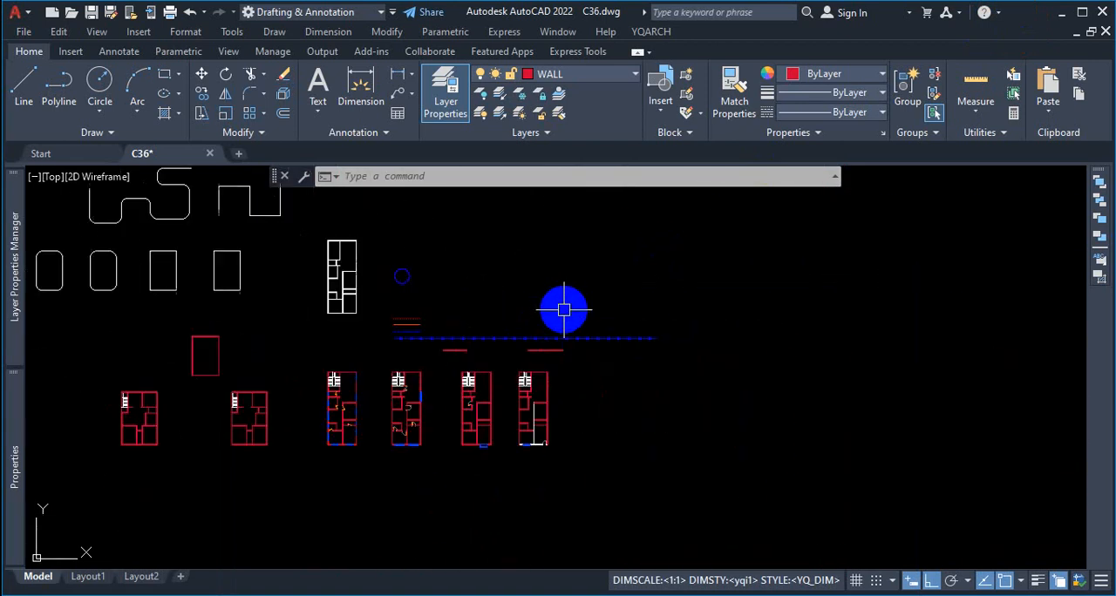
scroll(633, 428, "up", 2)
scroll(523, 391, "down", 4)
scroll(622, 378, "up", 5)
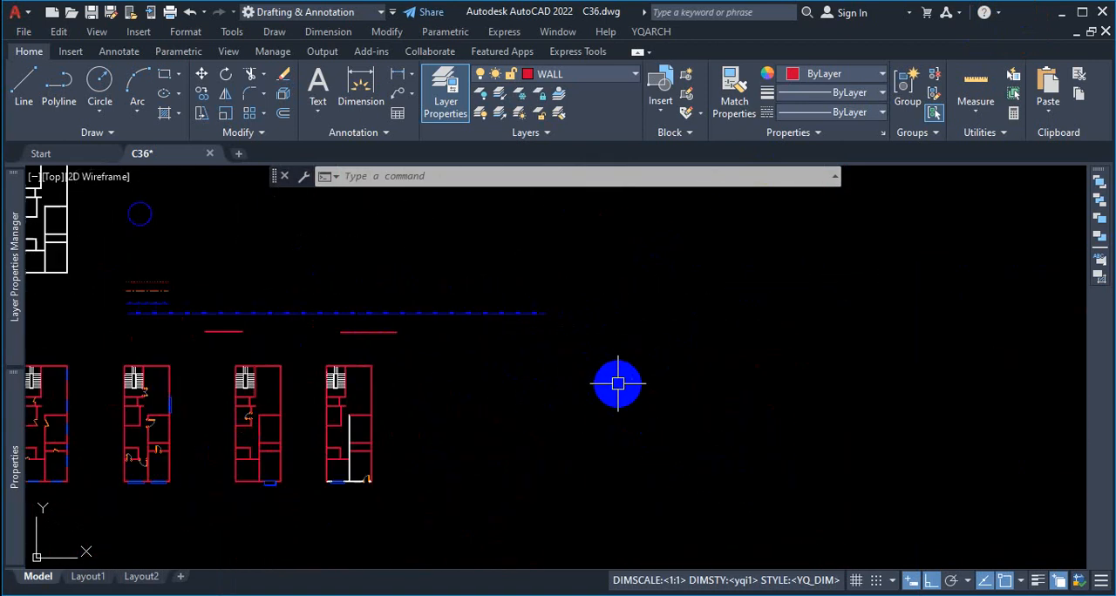
left_click(655, 32)
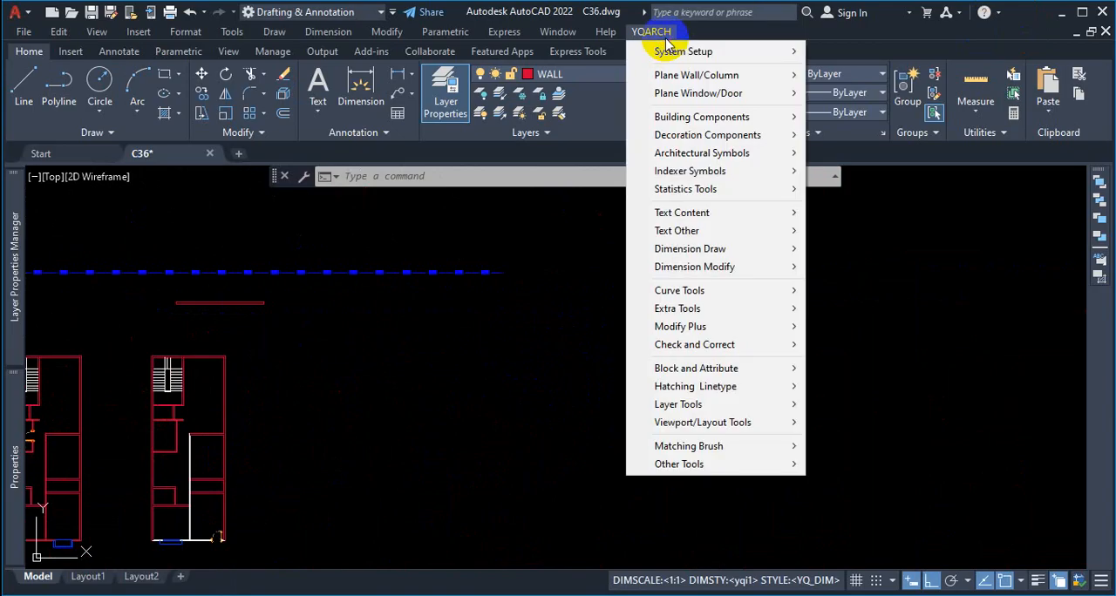
mouse_move(673, 117)
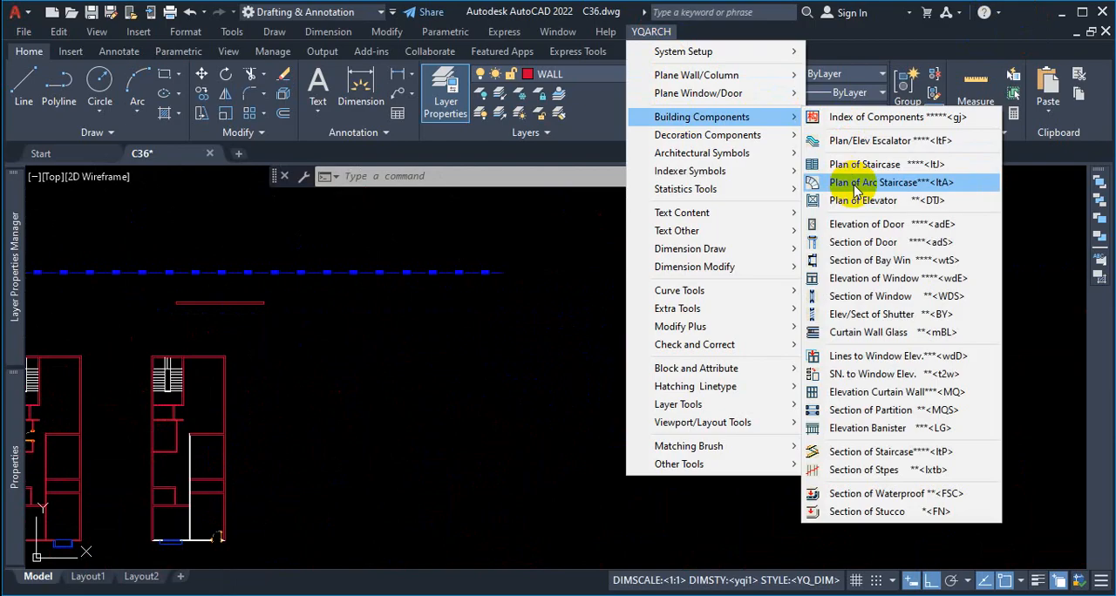
key("ctrl+1")
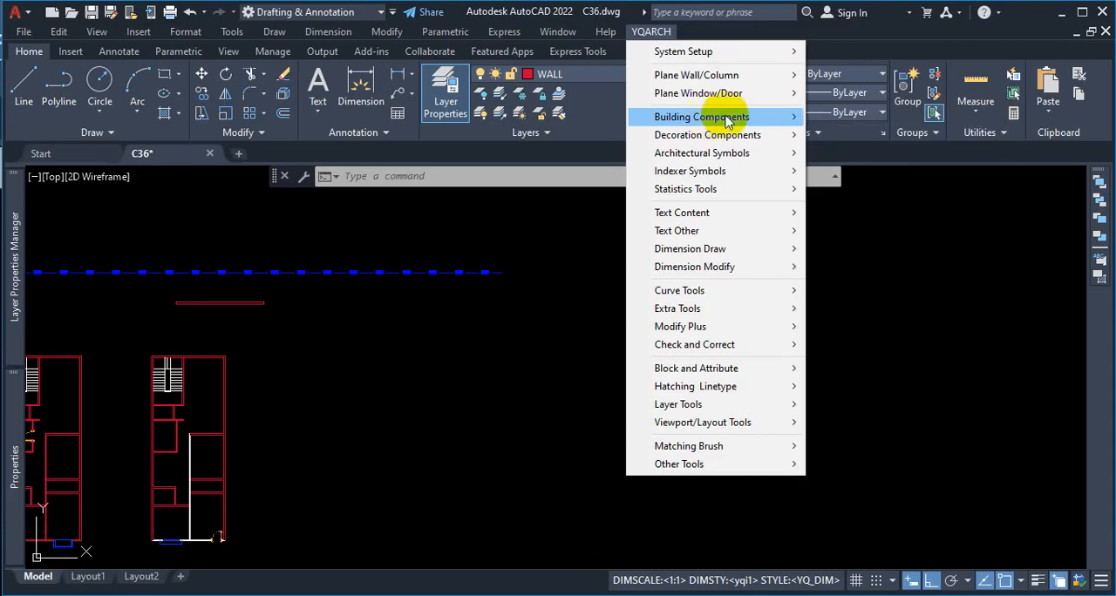
mouse_move(779, 117)
mouse_move(713, 117)
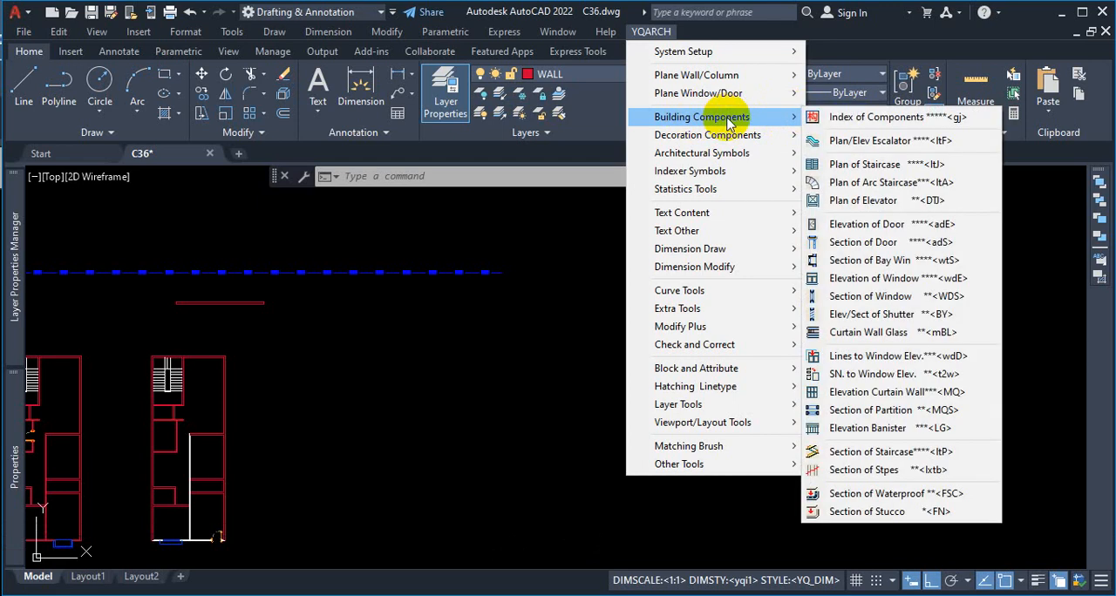
left_click(878, 185)
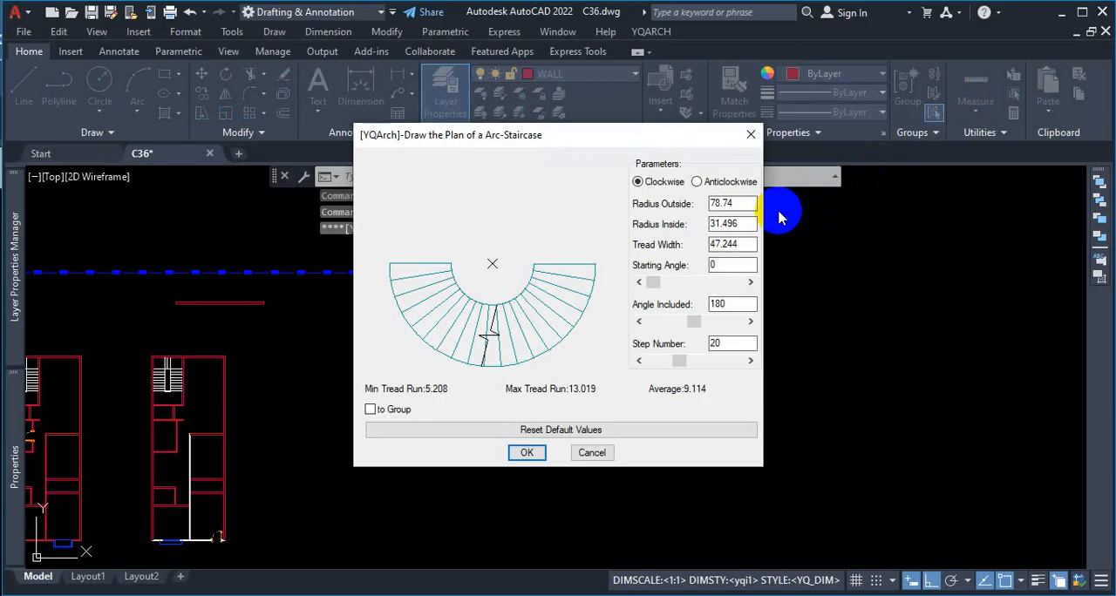
Step: Examine the arc staircase preview's starting edge and travel direction for the Clockwise option, compared with Anticlockwise
key("ctrl+1")
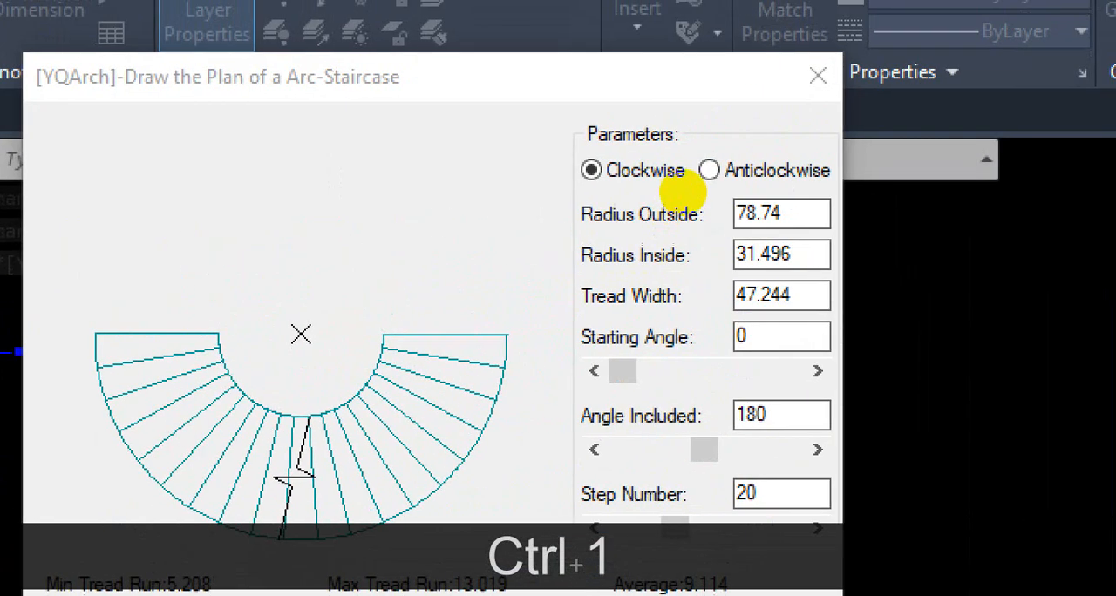
left_click(762, 340)
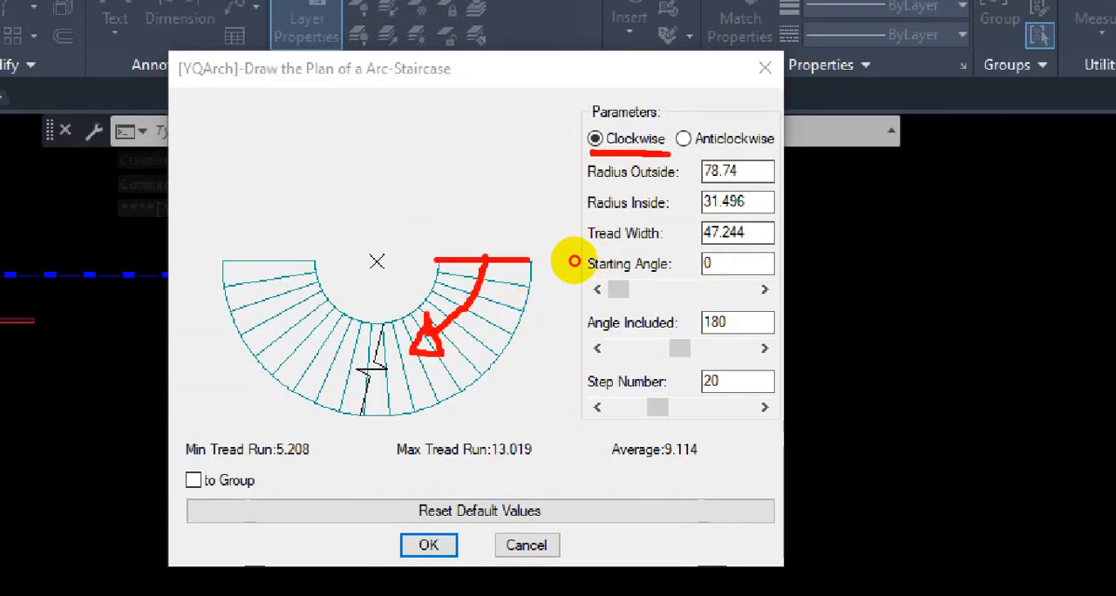
mouse_move(503, 259)
left_mouse_down()
mouse_move(397, 380)
mouse_move(236, 274)
left_mouse_up()
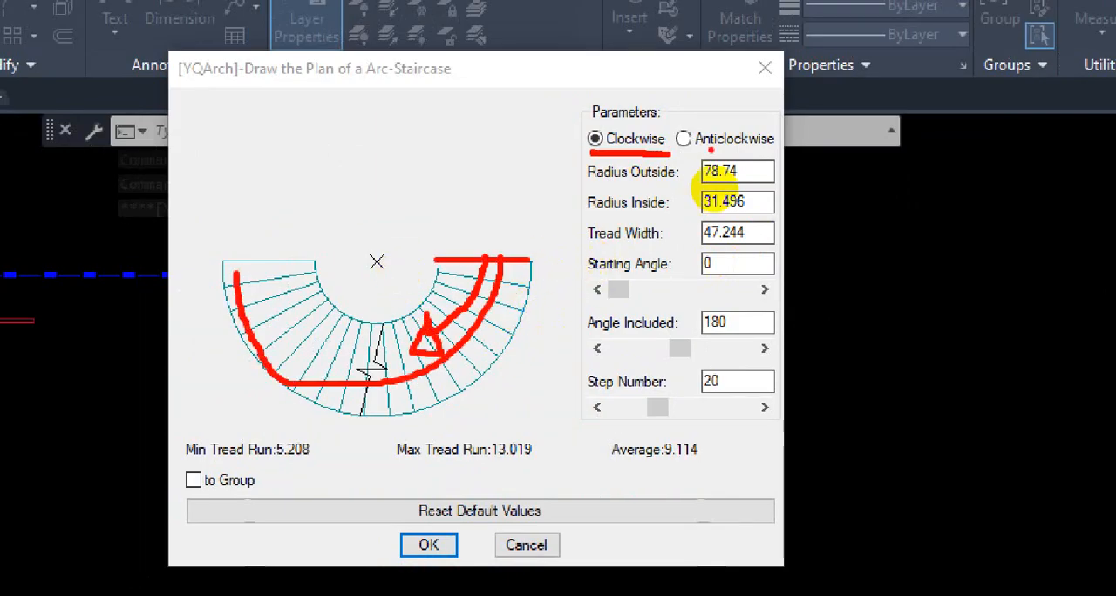
left_click_drag(680, 150, 737, 148)
key("Escape")
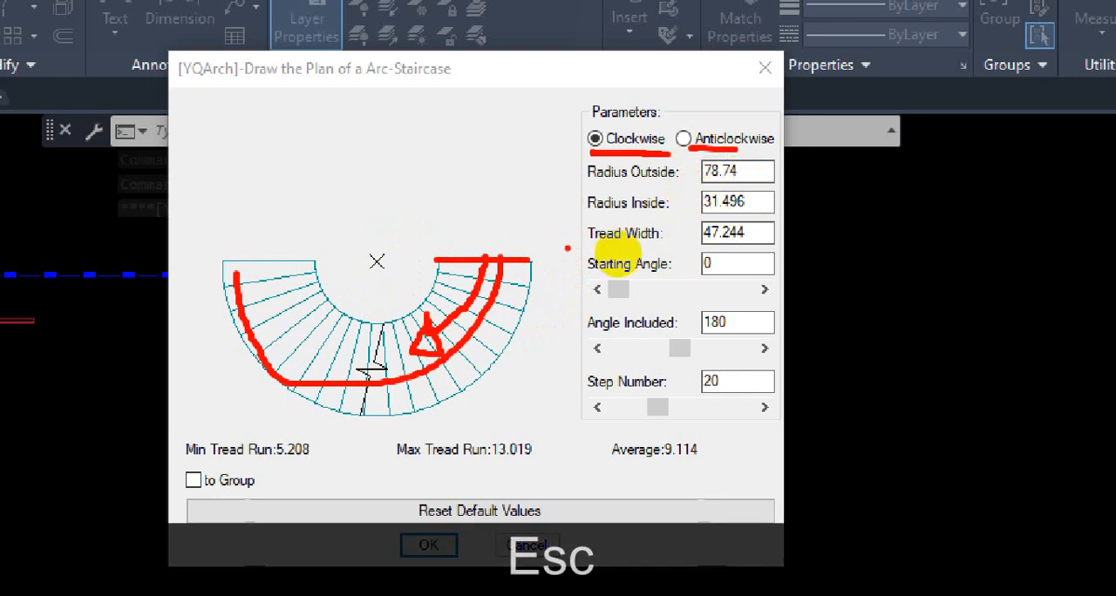
scroll(618, 252, "down", 2)
scroll(725, 278, "up", 10)
scroll(700, 277, "down", 10)
key("Escape")
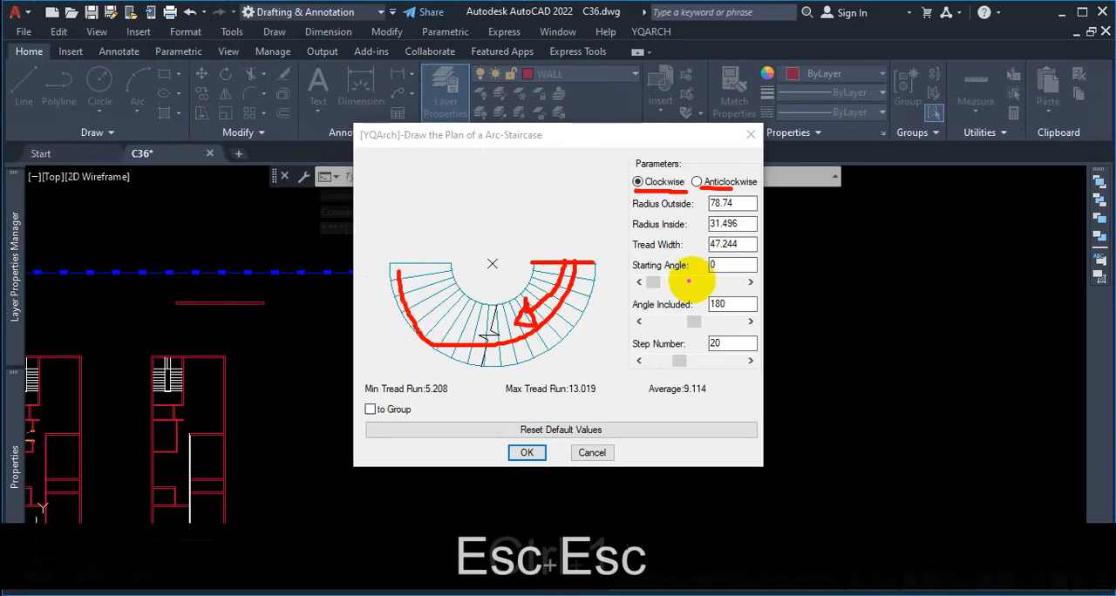
key("Escape")
key("Escape")
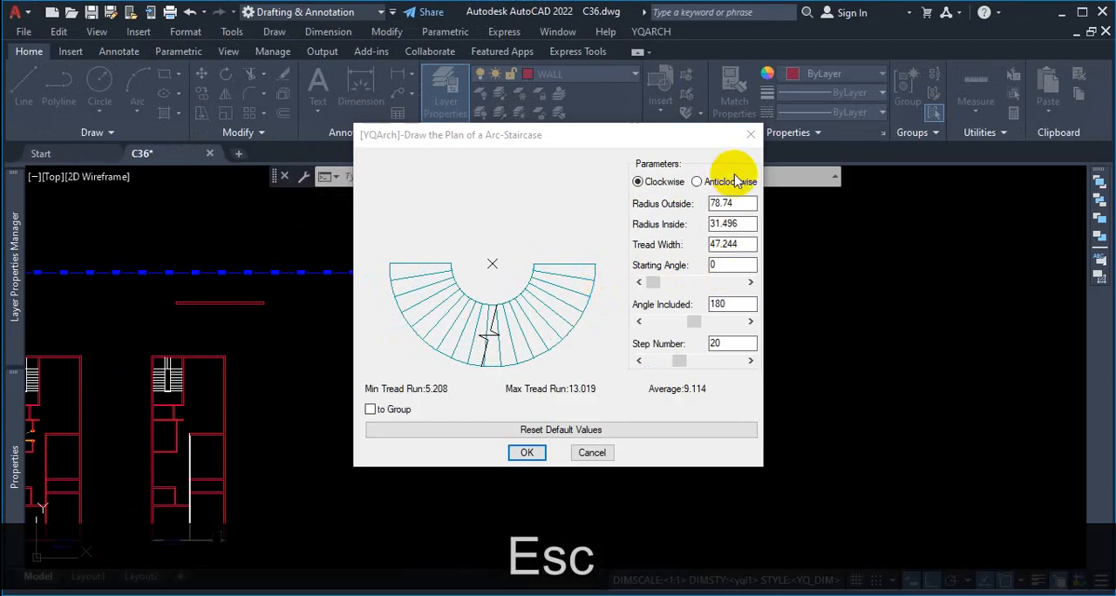
Step: Set the arc staircase's direction to Anticlockwise and review its radius, tread width and angle parameters
left_click(700, 182)
key("ctrl")
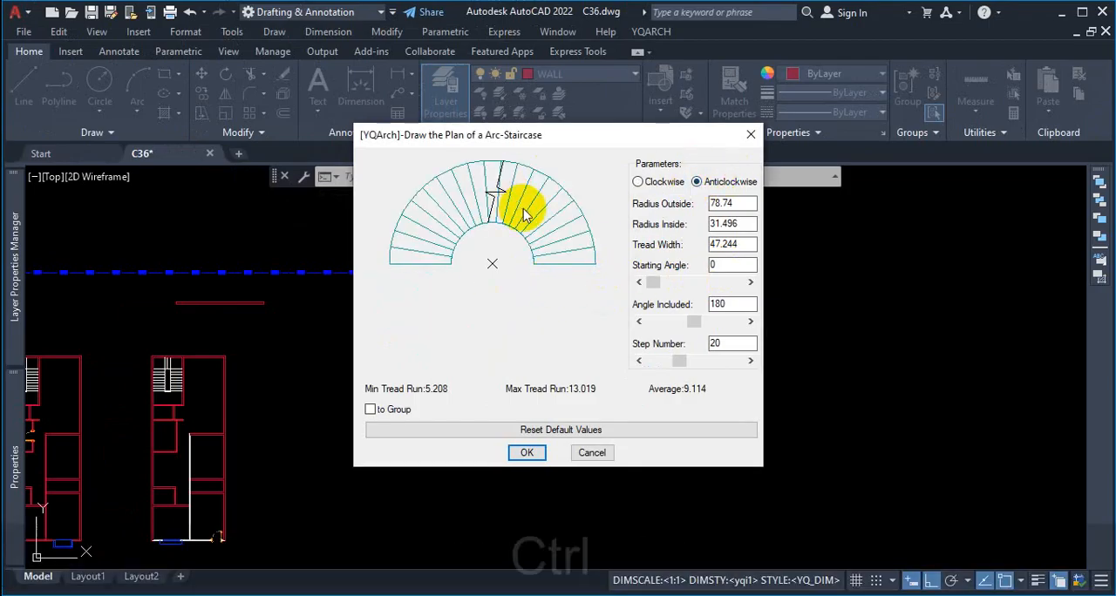
key("ctrl+1")
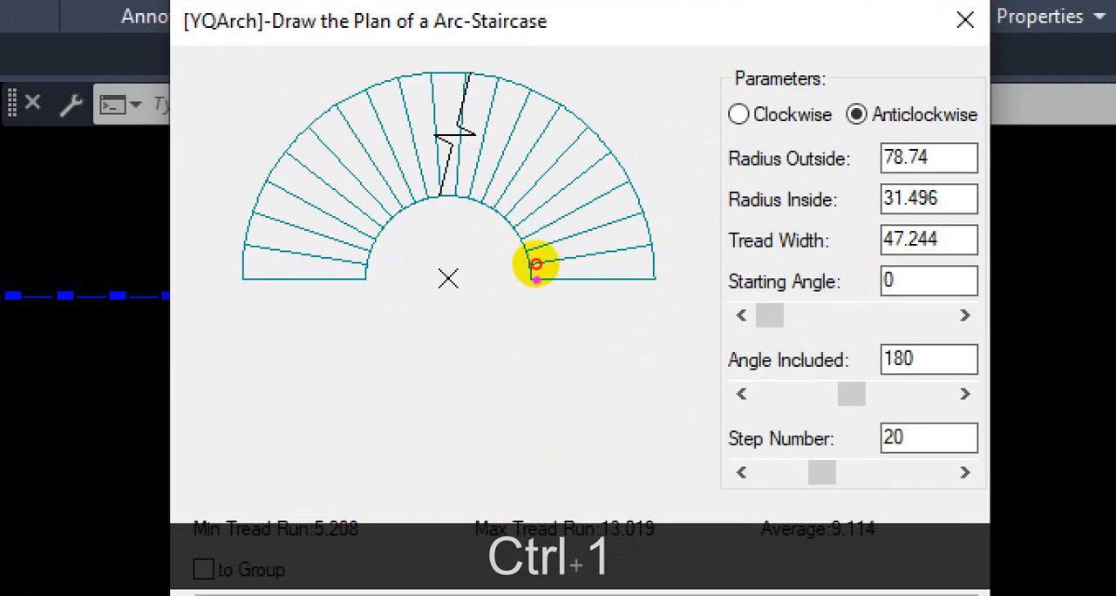
mouse_move(535, 264)
left_mouse_down()
mouse_move(583, 259)
mouse_move(481, 192)
mouse_move(347, 218)
left_mouse_up()
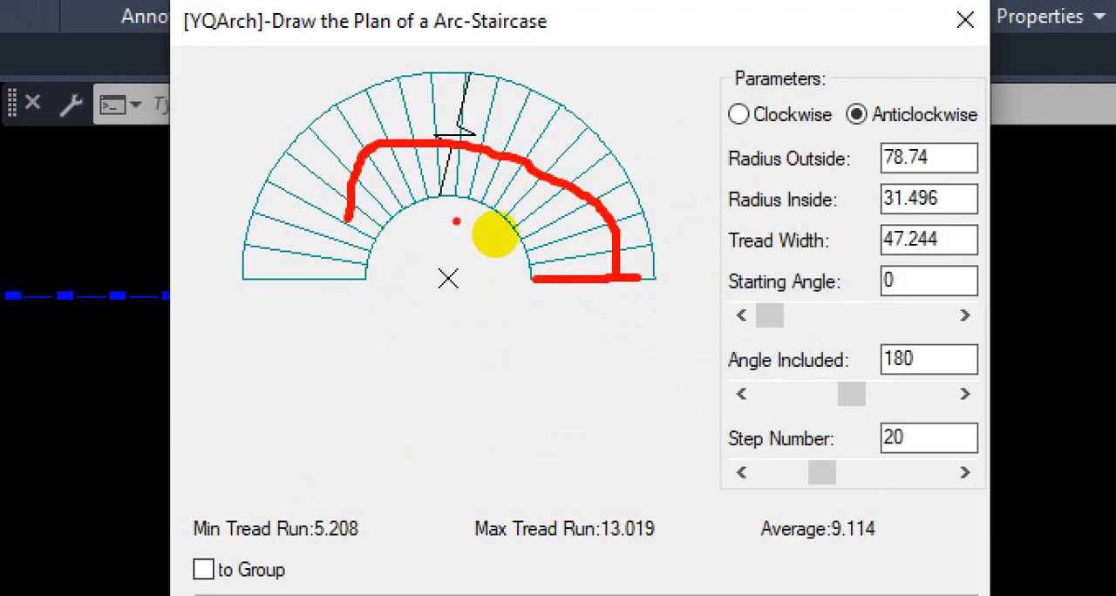
left_click_drag(794, 141, 978, 140)
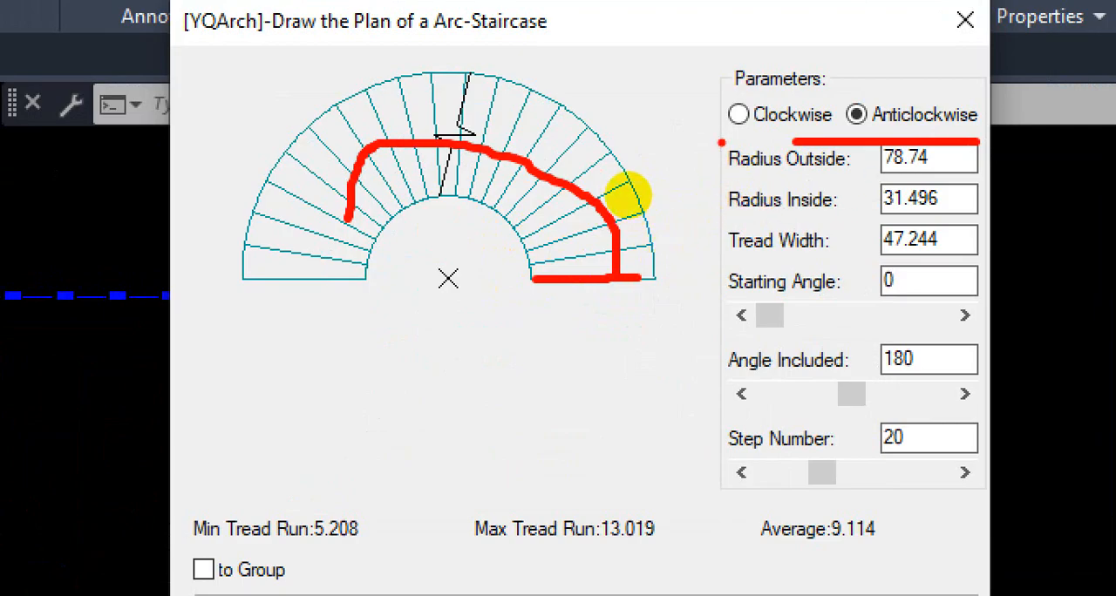
mouse_move(721, 142)
left_mouse_down()
mouse_move(714, 375)
mouse_move(989, 395)
mouse_move(997, 178)
mouse_move(891, 137)
left_mouse_up()
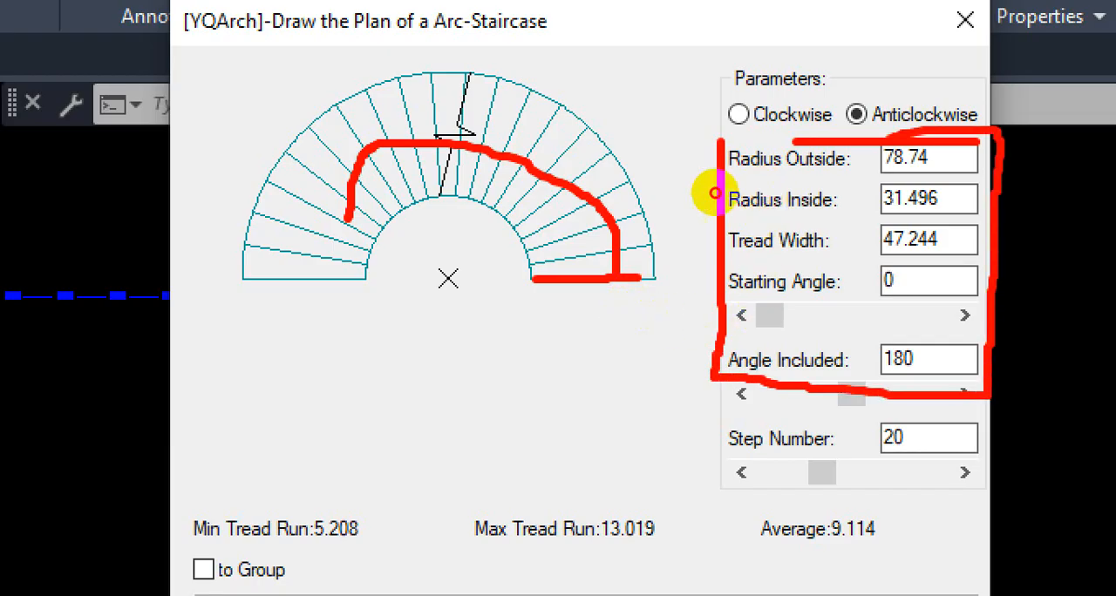
right_click(629, 197)
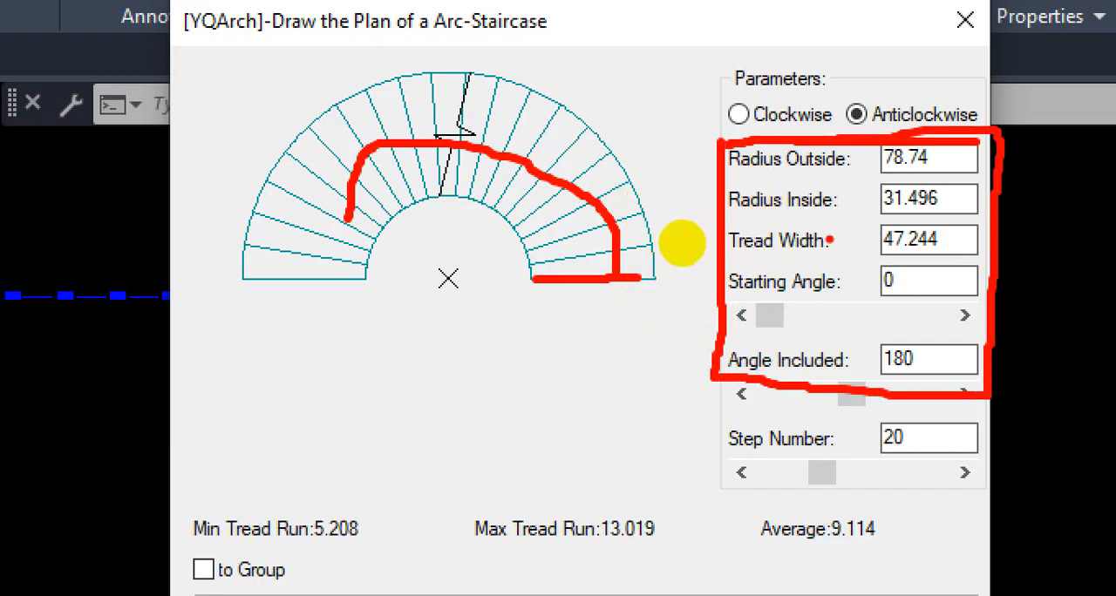
Step: Set the arc staircase's tread width to 42 and update the inside radius to match
left_click_drag(525, 277, 595, 267)
left_click_drag(660, 254, 660, 308)
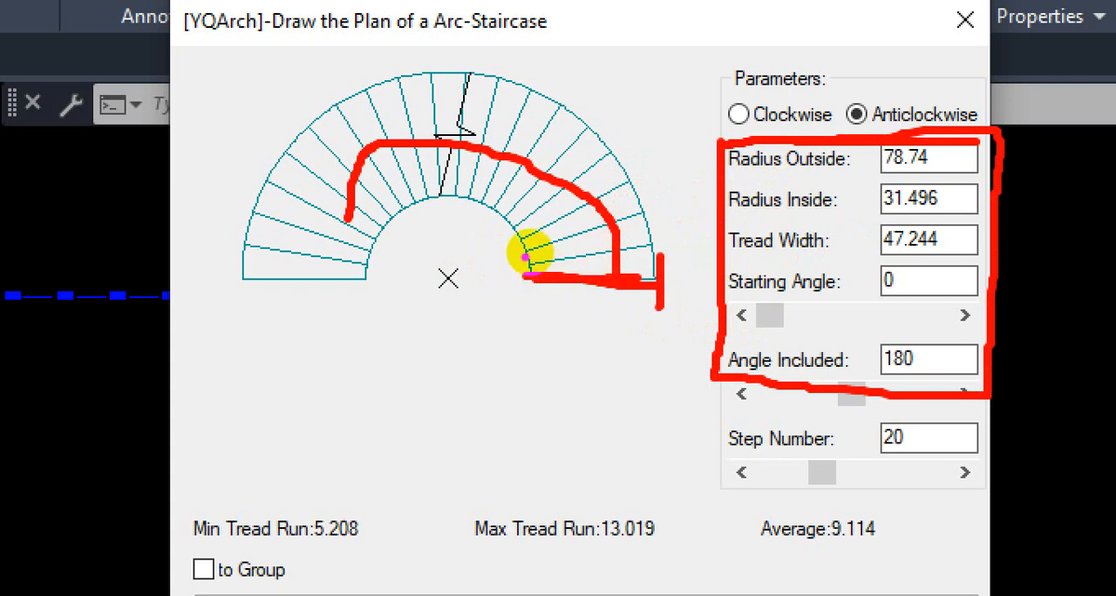
left_click_drag(523, 254, 524, 311)
mouse_move(732, 261)
left_mouse_down()
mouse_move(828, 256)
mouse_move(844, 236)
mouse_move(805, 222)
mouse_move(711, 223)
left_mouse_up()
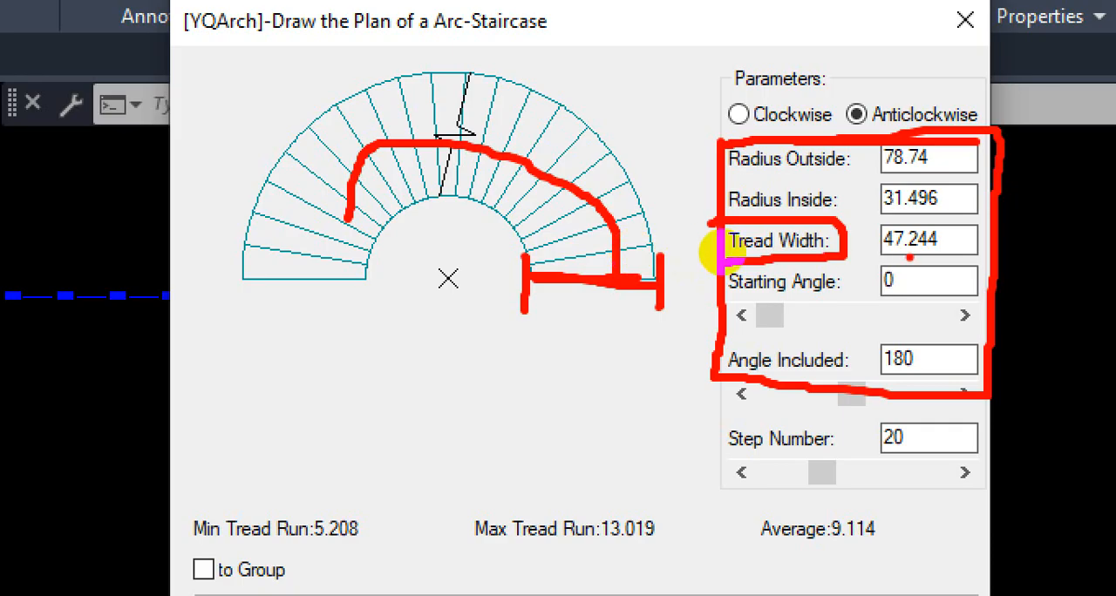
mouse_move(567, 319)
left_mouse_down()
mouse_move(580, 353)
mouse_move(571, 394)
left_mouse_up()
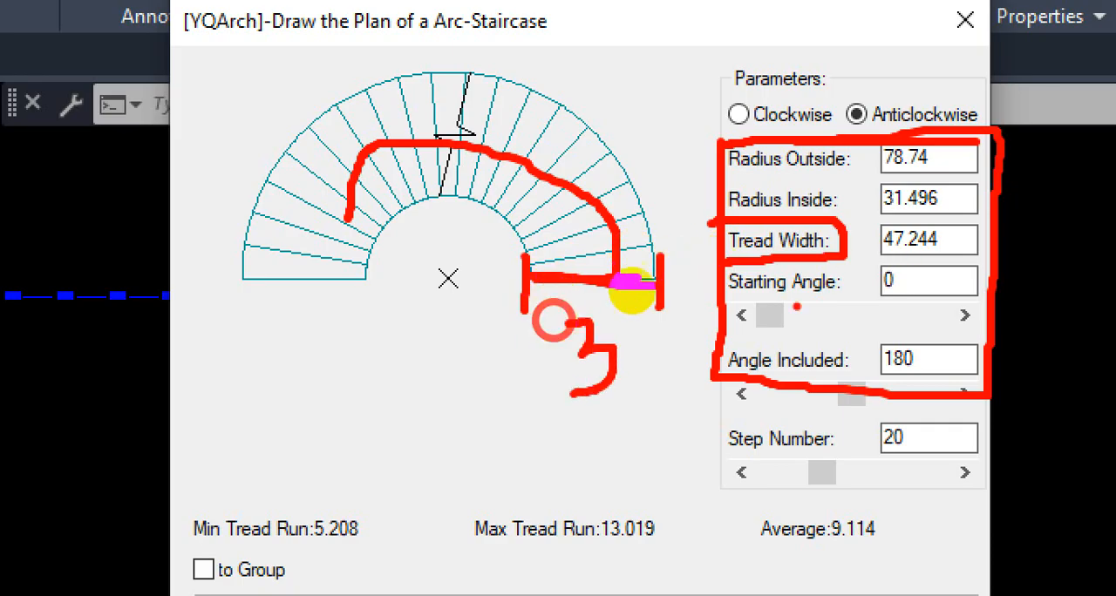
mouse_move(907, 220)
left_mouse_down()
mouse_move(870, 239)
mouse_move(974, 250)
left_mouse_up()
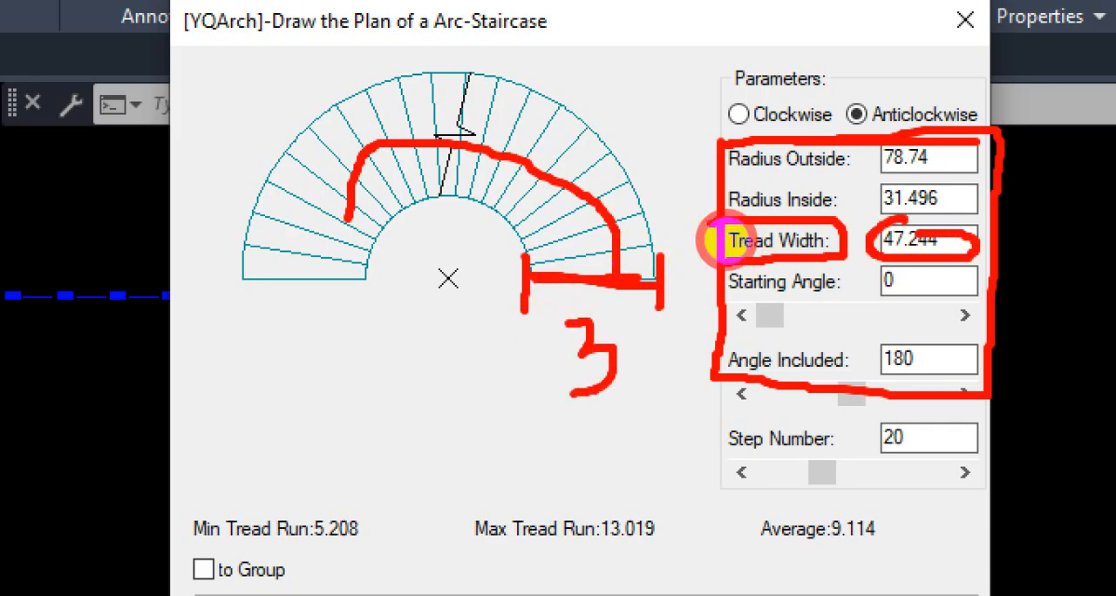
key("Escape")
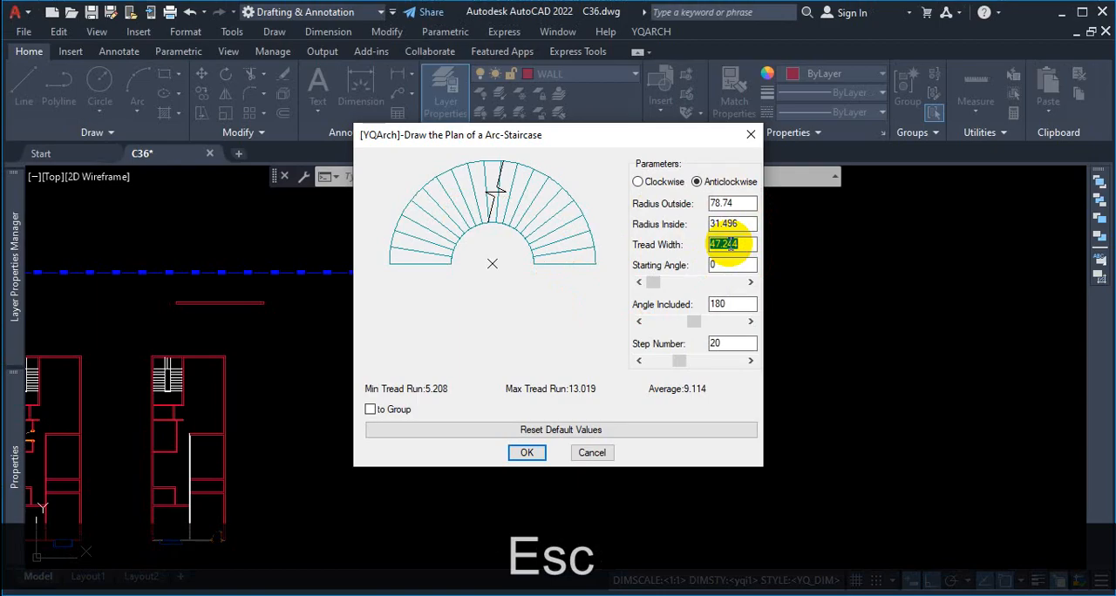
type("42")
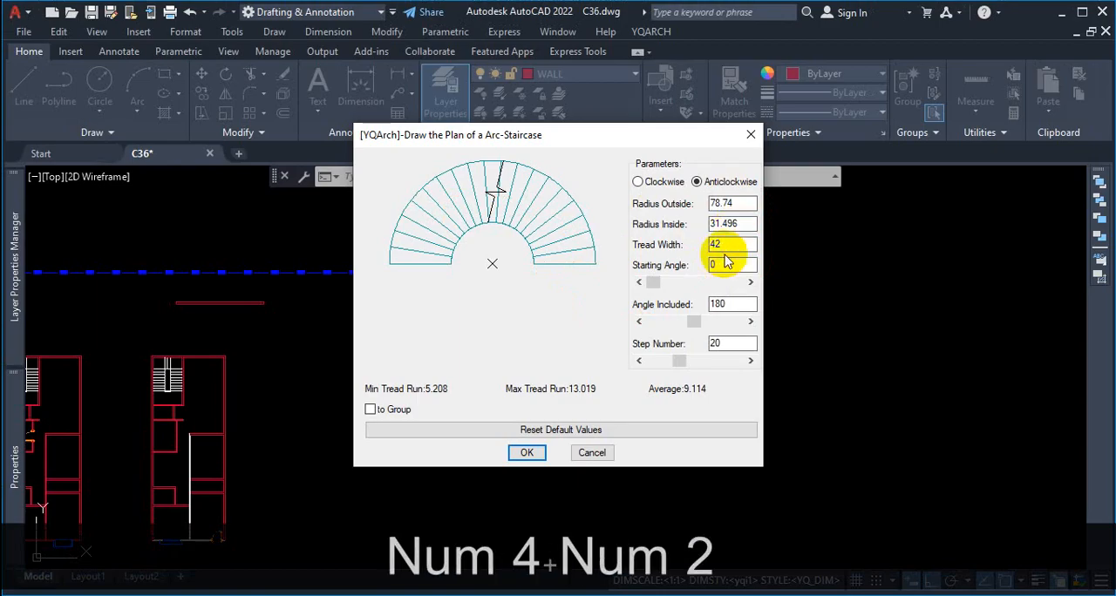
left_click(734, 224)
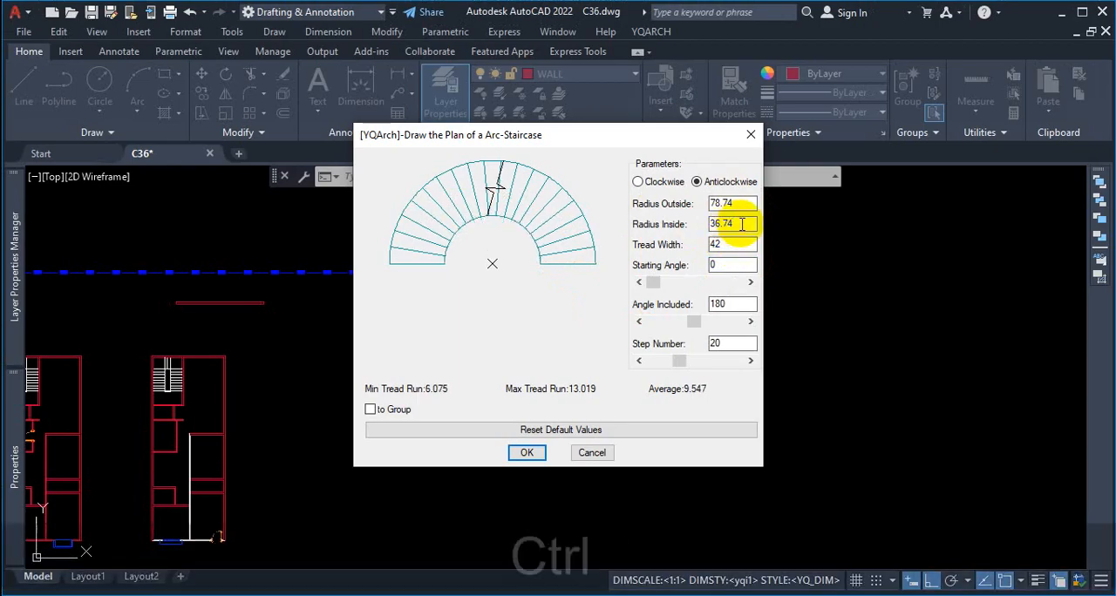
Step: Examine how the tread width and the inside and outside radii correspond to the arc staircase preview
key("ctrl+1")
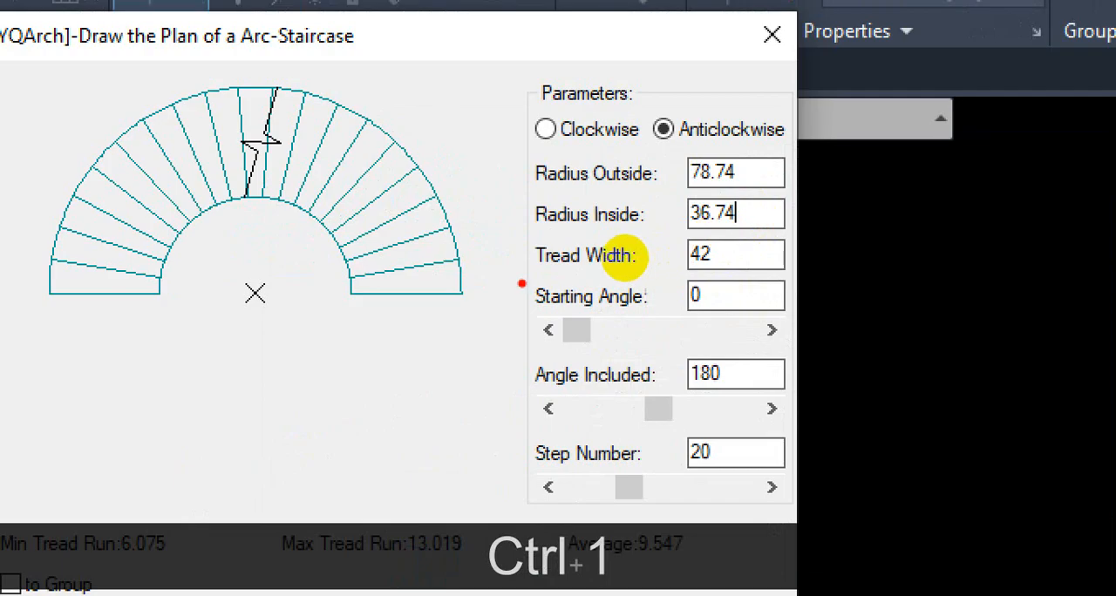
left_click_drag(522, 280, 608, 279)
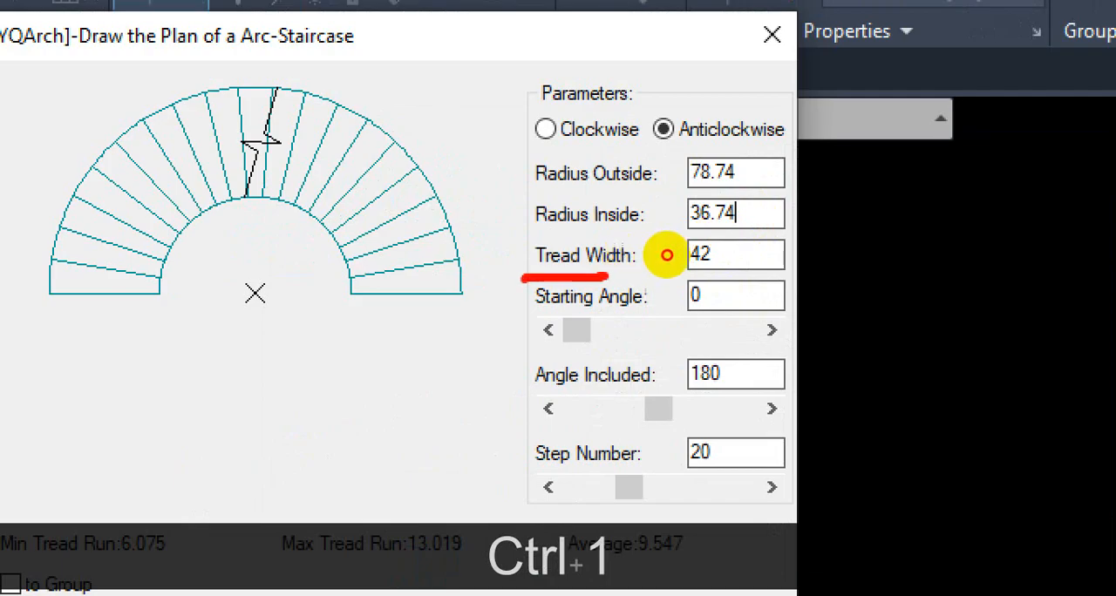
key("Escape")
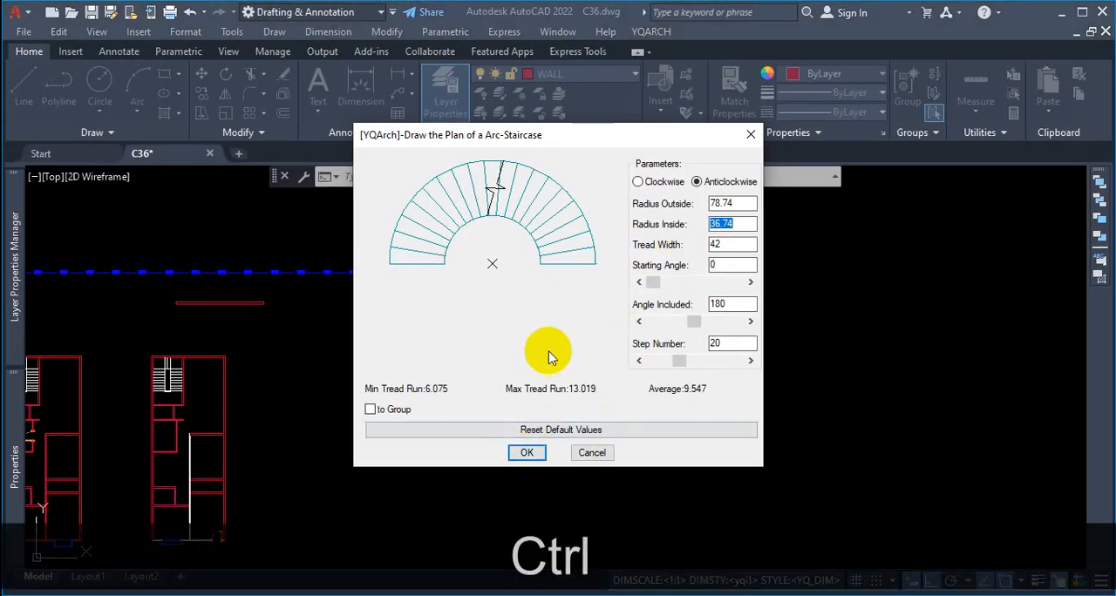
key("ctrl+1")
mouse_move(539, 279)
left_mouse_down()
mouse_move(539, 257)
mouse_move(598, 274)
mouse_move(586, 263)
mouse_move(596, 261)
left_mouse_up()
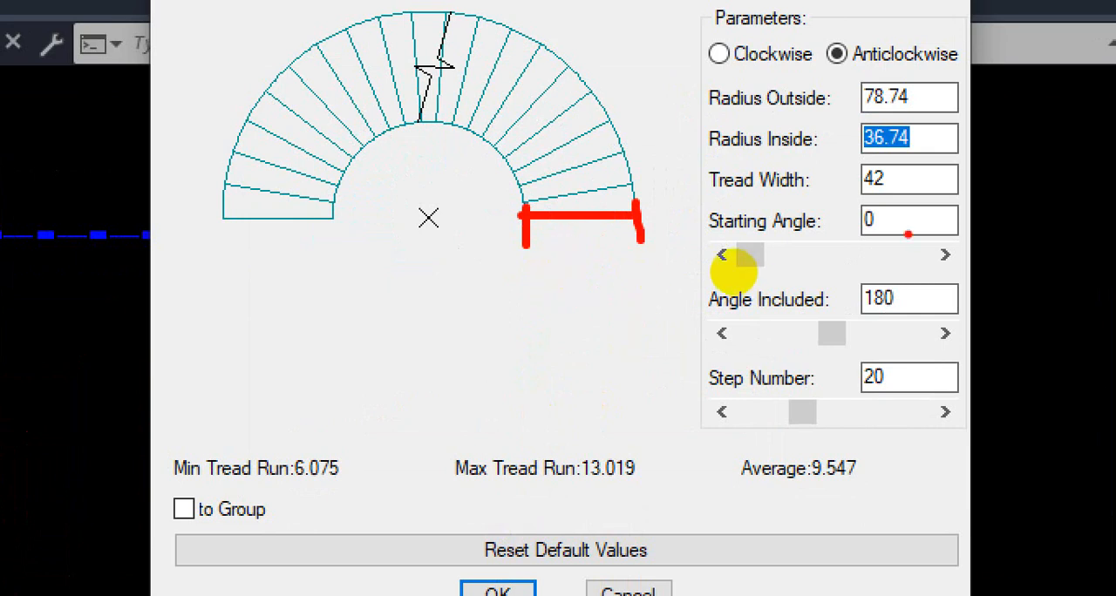
left_click_drag(837, 199, 882, 198)
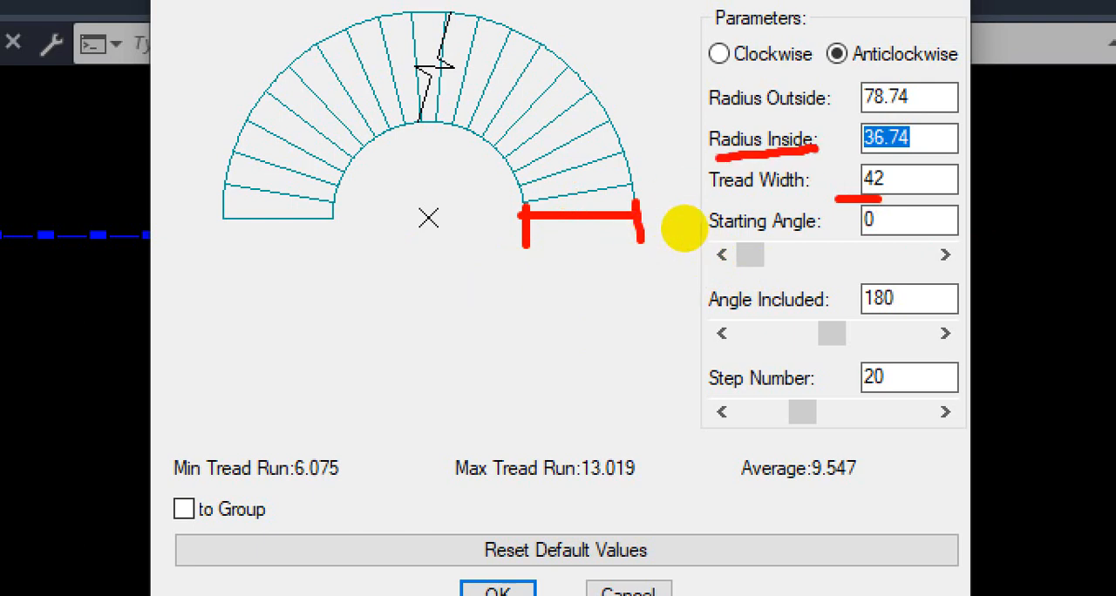
left_click_drag(761, 115, 814, 108)
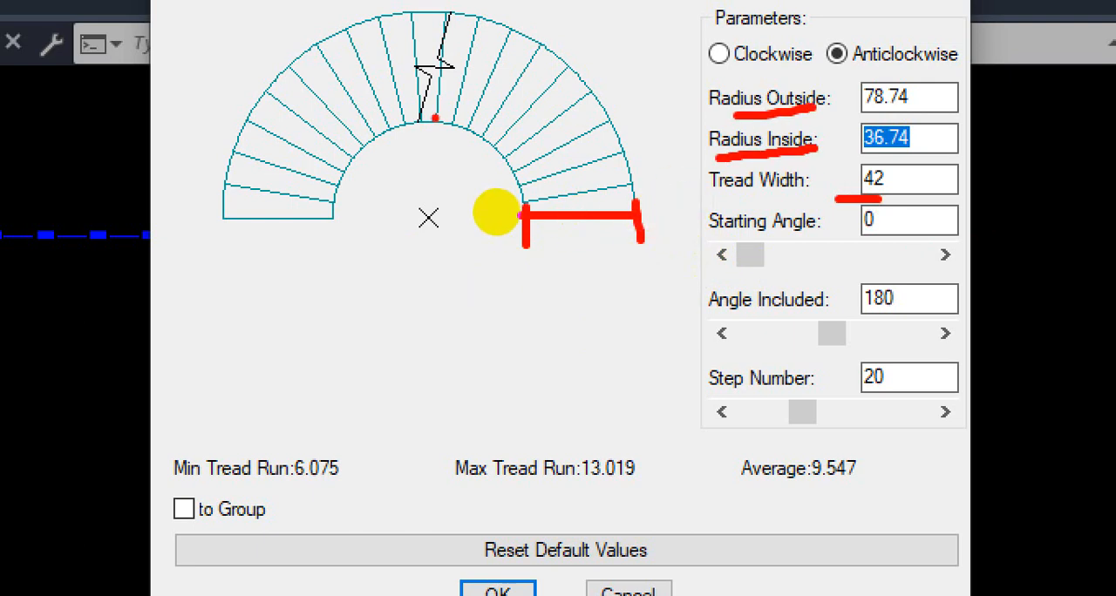
mouse_move(336, 214)
left_mouse_down()
mouse_move(496, 148)
mouse_move(520, 199)
left_mouse_up()
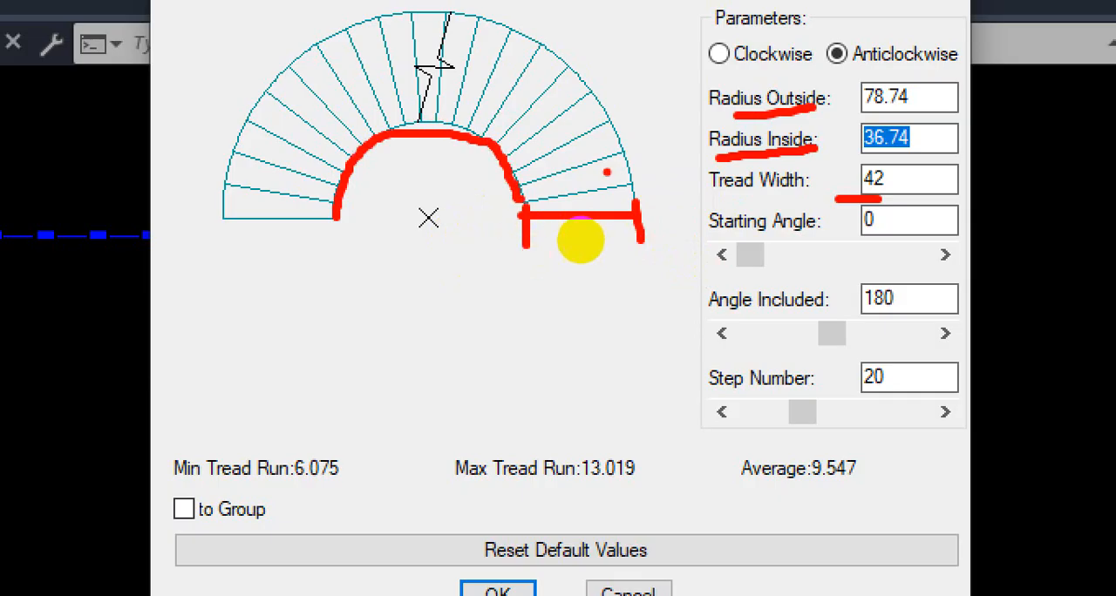
mouse_move(637, 164)
left_mouse_down()
mouse_move(588, 39)
mouse_move(335, 16)
left_mouse_up()
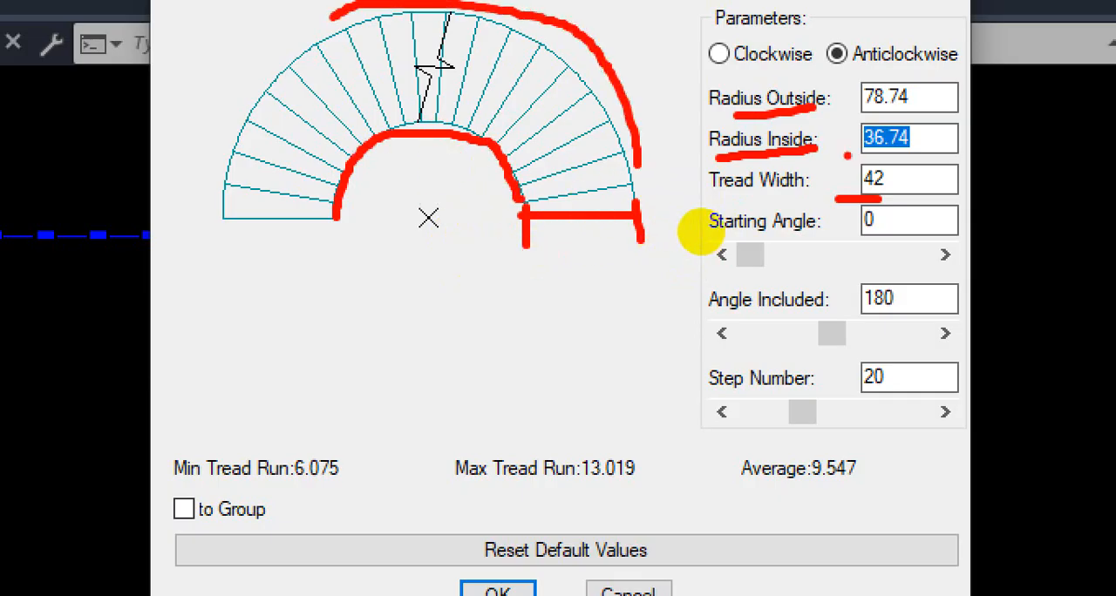
mouse_move(847, 156)
left_mouse_down()
mouse_move(921, 159)
mouse_move(921, 135)
left_mouse_up()
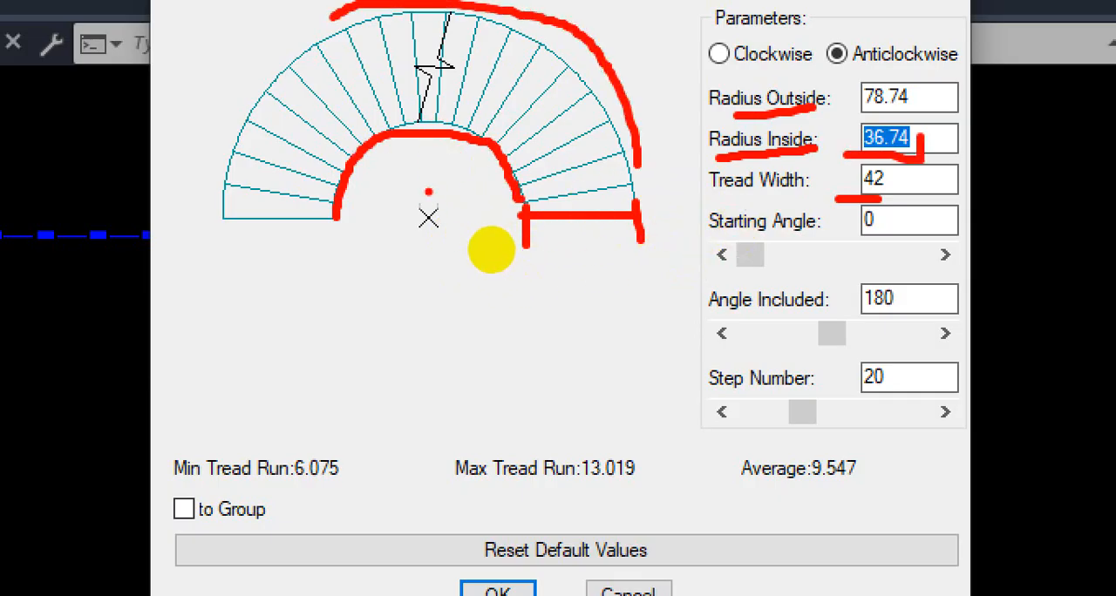
mouse_move(428, 190)
left_mouse_down()
mouse_move(428, 232)
mouse_move(476, 205)
mouse_move(523, 204)
mouse_move(513, 227)
left_mouse_up()
left_click_drag(203, 234, 210, 344)
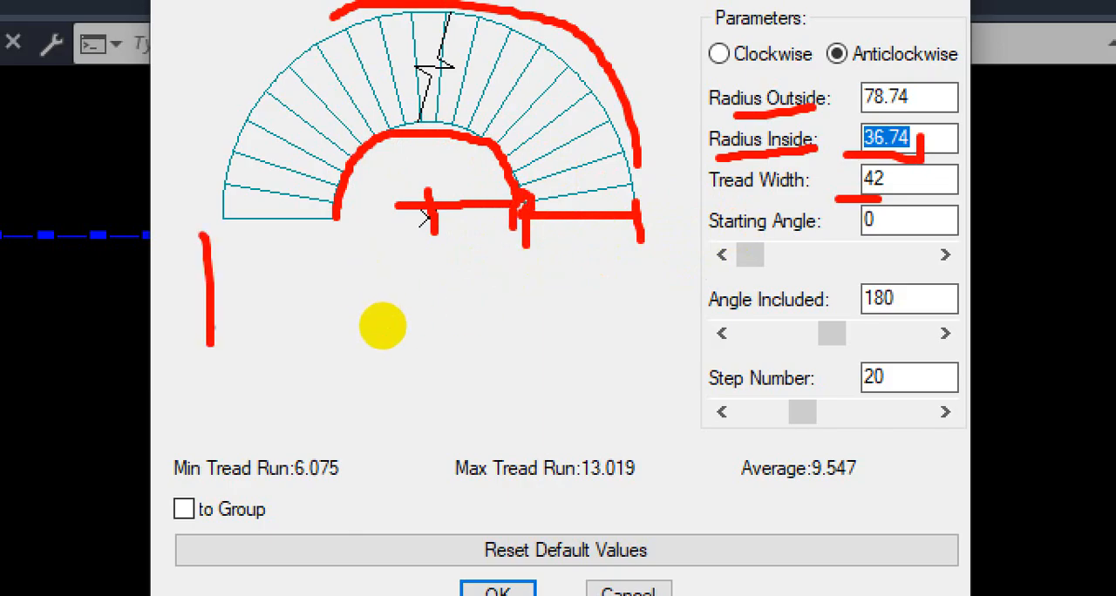
left_click_drag(463, 242, 490, 275)
mouse_move(480, 249)
left_mouse_down()
mouse_move(482, 294)
mouse_move(498, 277)
mouse_move(499, 294)
mouse_move(521, 256)
left_mouse_up()
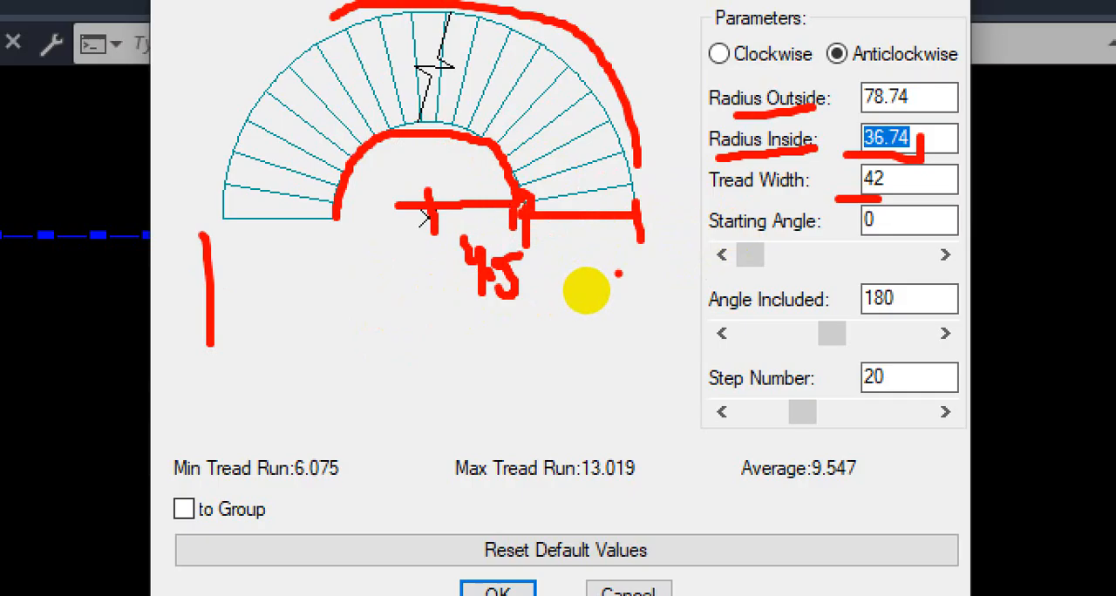
key("Escape")
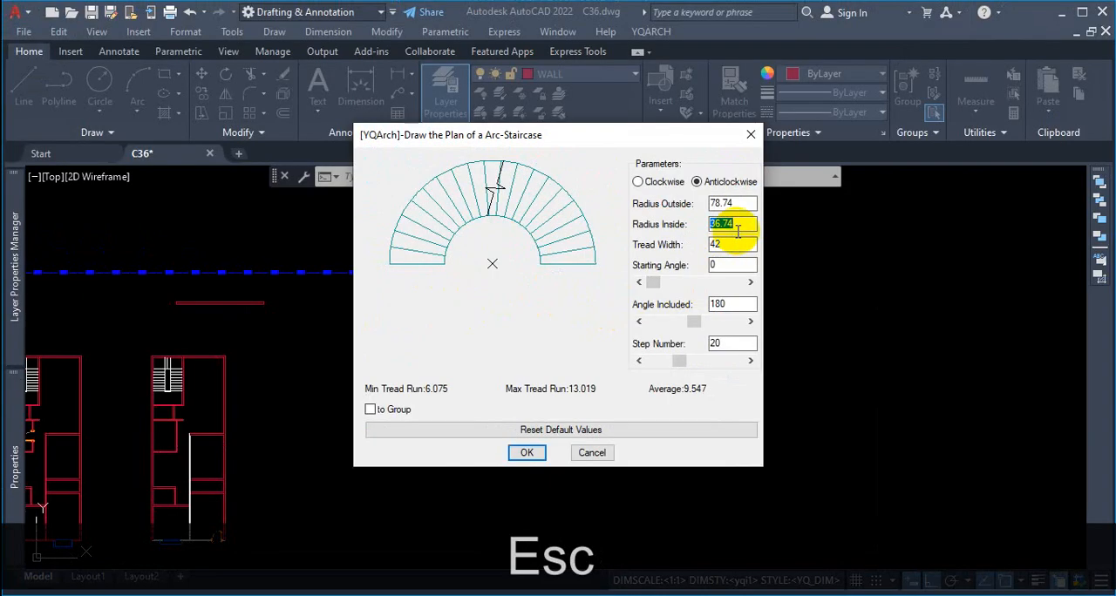
Step: Set the arc staircase's inside radius to 54 and update the outside radius to match
type("54")
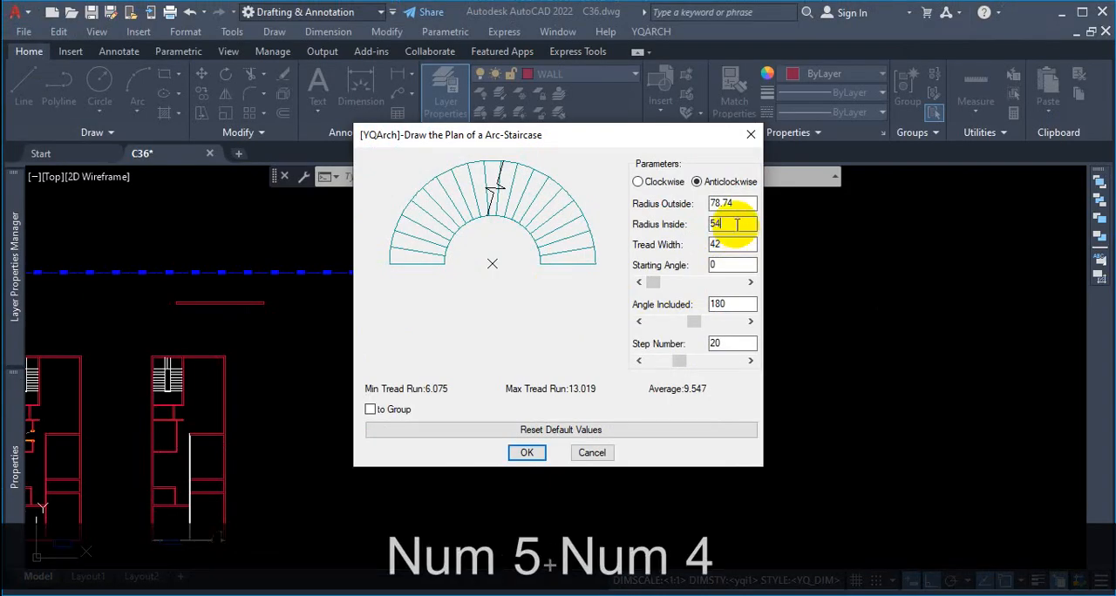
left_click(720, 244)
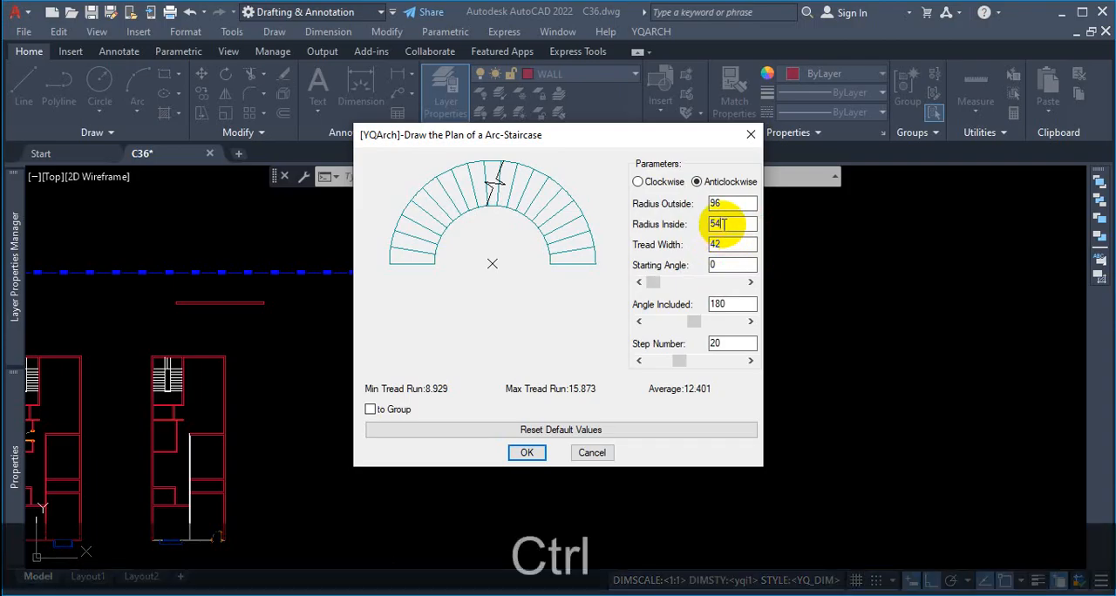
Step: Examine the outside radius in the preview, from the arc's centre to both ends and the crown, to judge the staircase's overall size
key("ctrl+1")
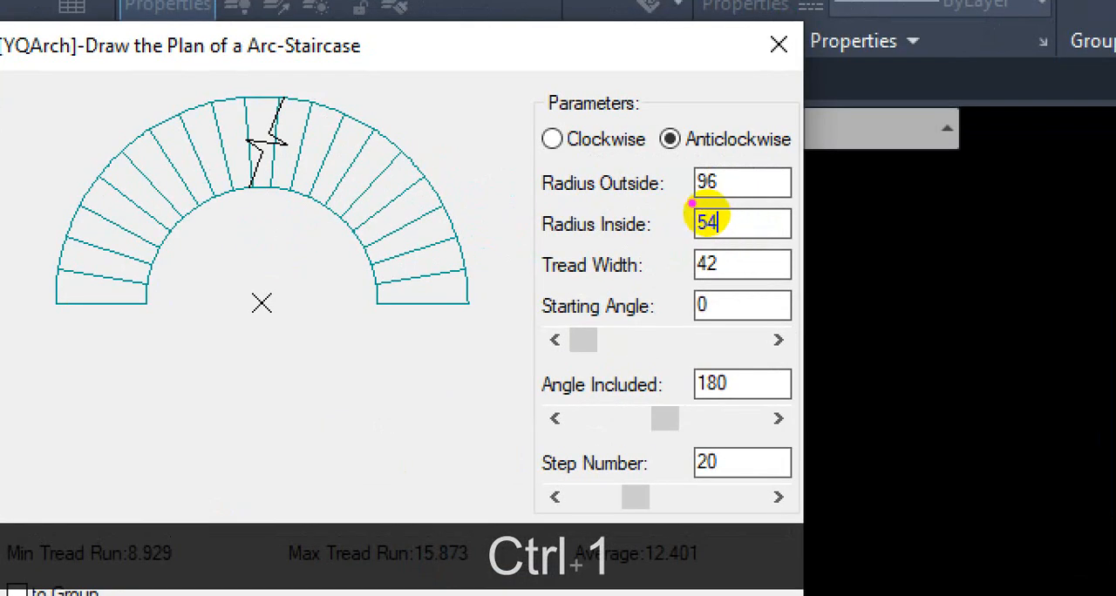
left_click_drag(690, 204, 726, 199)
left_click_drag(261, 277, 268, 342)
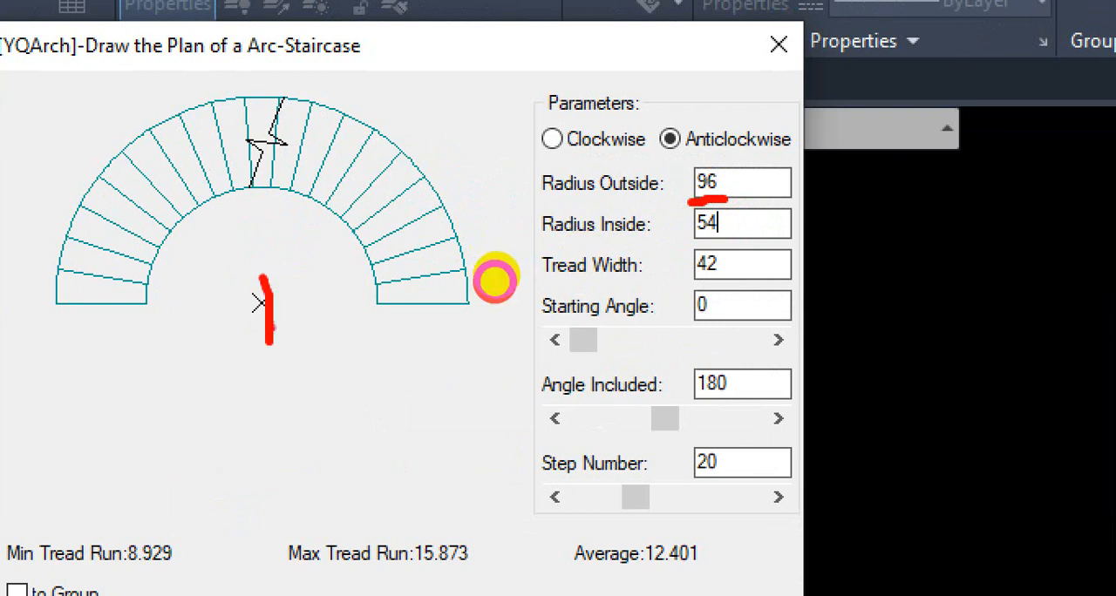
mouse_move(268, 305)
left_mouse_down()
mouse_move(471, 301)
mouse_move(475, 347)
left_mouse_up()
mouse_move(325, 353)
left_mouse_down()
mouse_move(347, 396)
mouse_move(331, 410)
mouse_move(340, 421)
left_mouse_up()
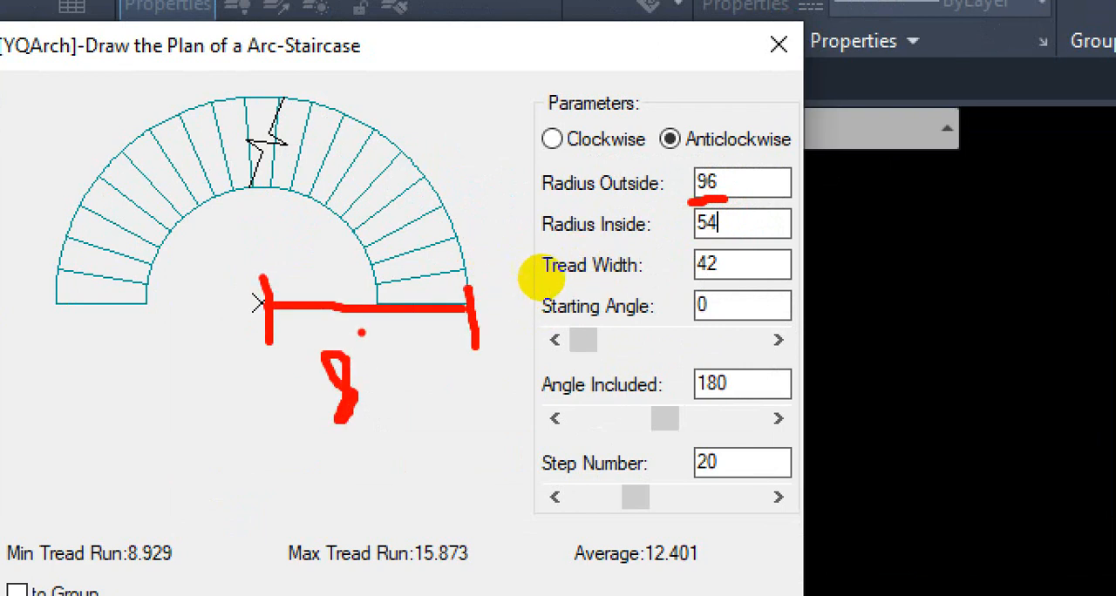
left_click_drag(361, 332, 360, 345)
mouse_move(274, 316)
left_mouse_down()
mouse_move(58, 311)
mouse_move(49, 356)
left_mouse_up()
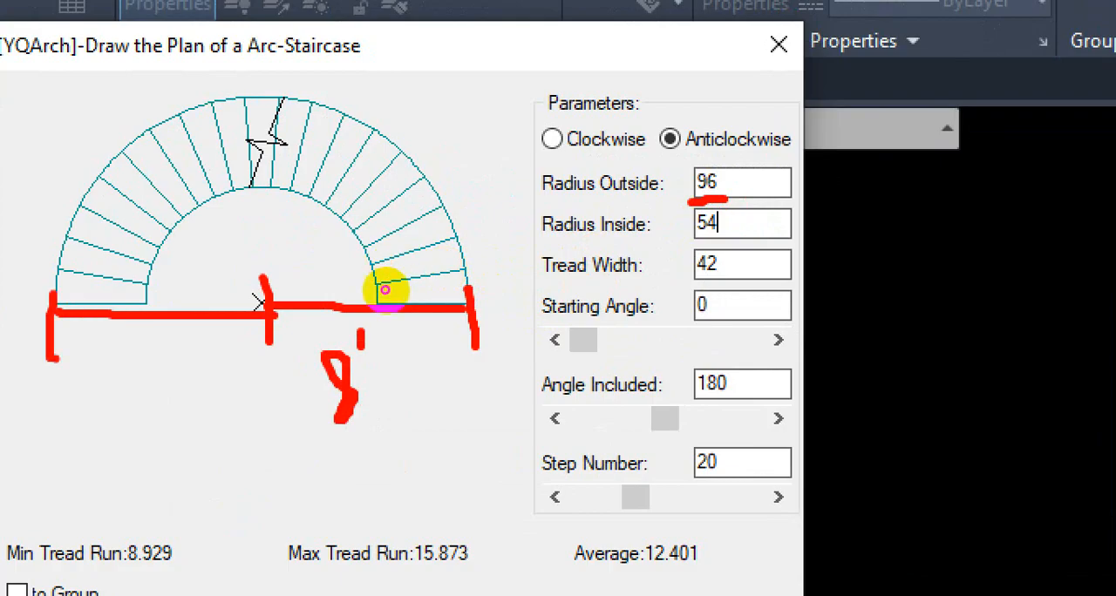
left_click_drag(143, 361, 141, 406)
mouse_move(170, 345)
left_mouse_down()
mouse_move(163, 398)
mouse_move(171, 381)
left_mouse_up()
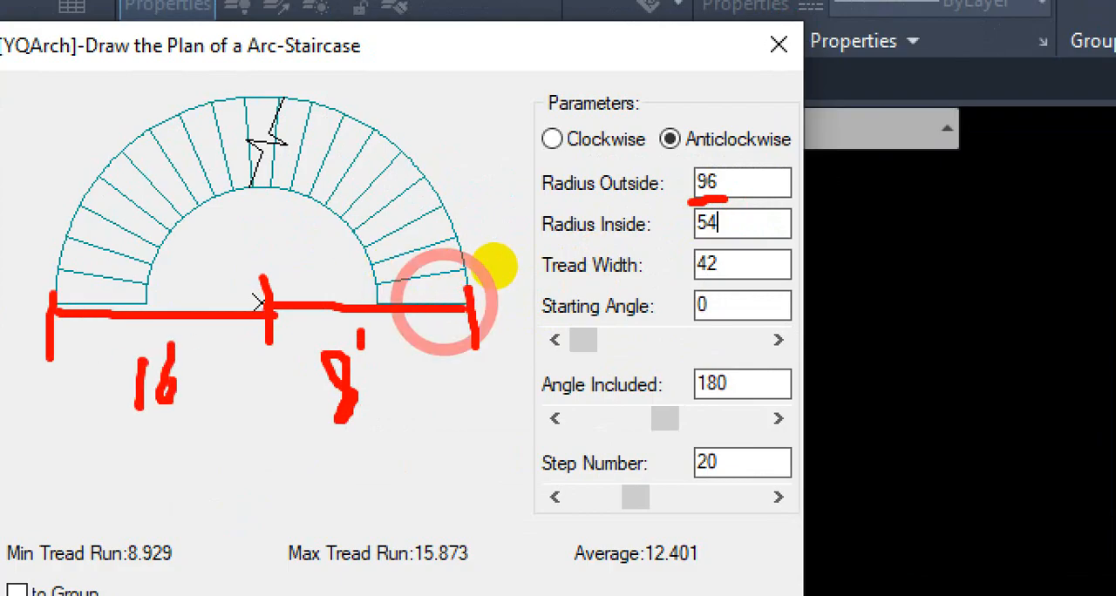
left_click_drag(267, 298, 265, 94)
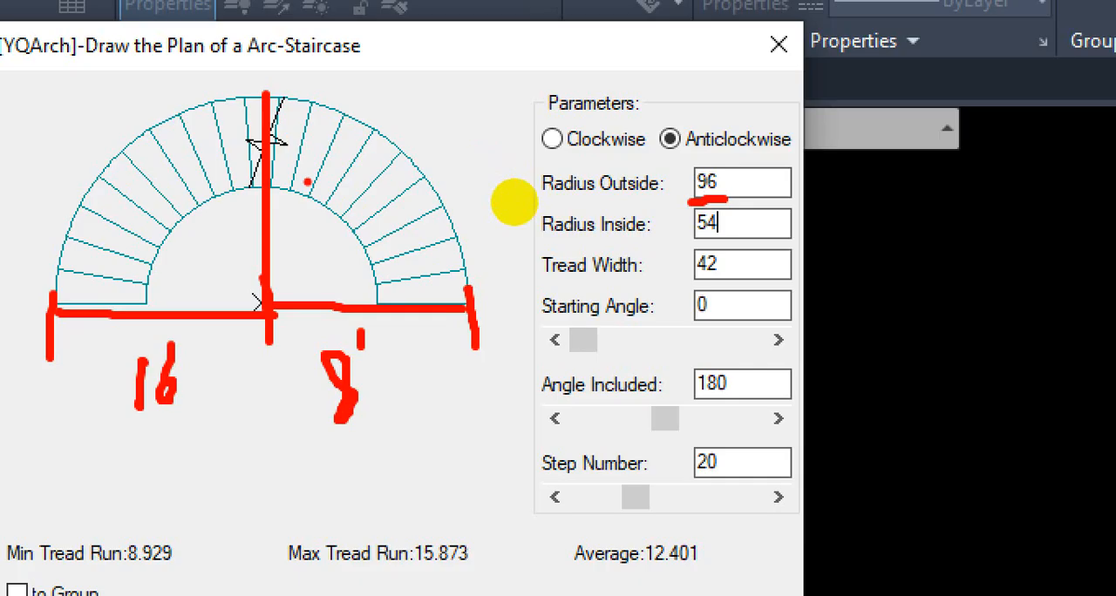
key("Escape")
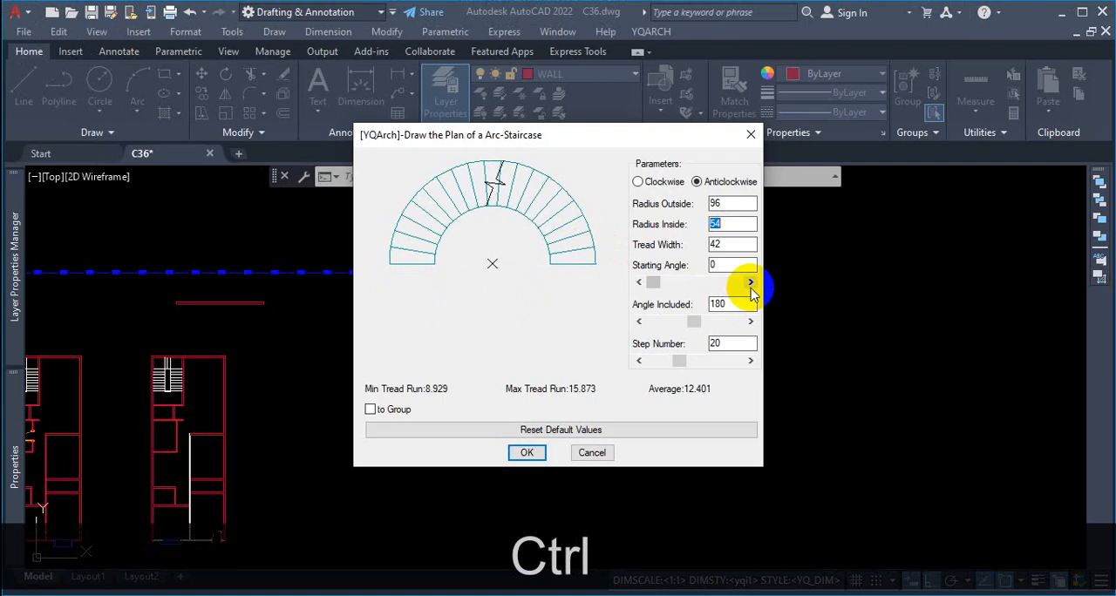
Step: Compare the minimum, maximum and average tread runs with the inner edge, outer edge and middle of the first tread
key("ctrl+1")
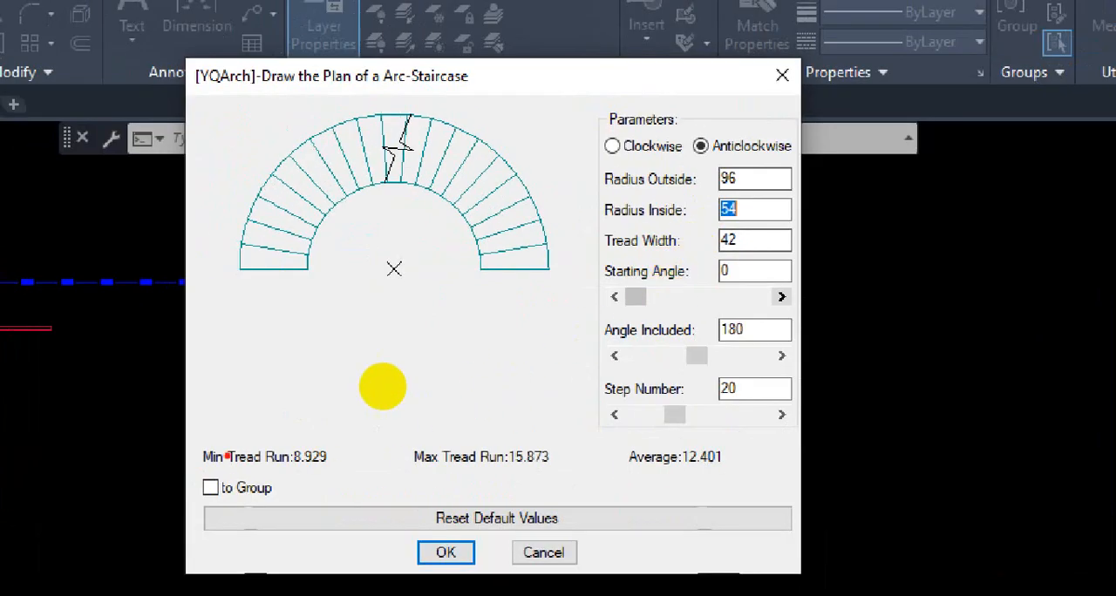
mouse_move(351, 371)
left_mouse_down()
mouse_move(374, 406)
mouse_move(670, 403)
mouse_move(735, 372)
mouse_move(612, 356)
mouse_move(364, 371)
mouse_move(399, 399)
mouse_move(420, 397)
left_mouse_up()
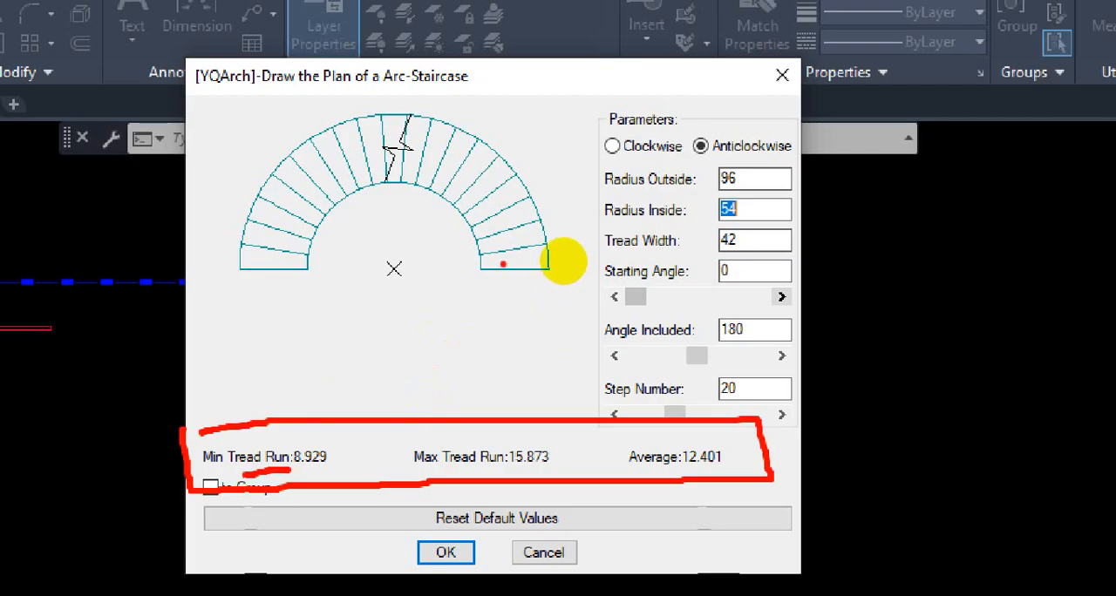
mouse_move(567, 251)
left_mouse_down()
mouse_move(571, 262)
mouse_move(571, 252)
left_mouse_up()
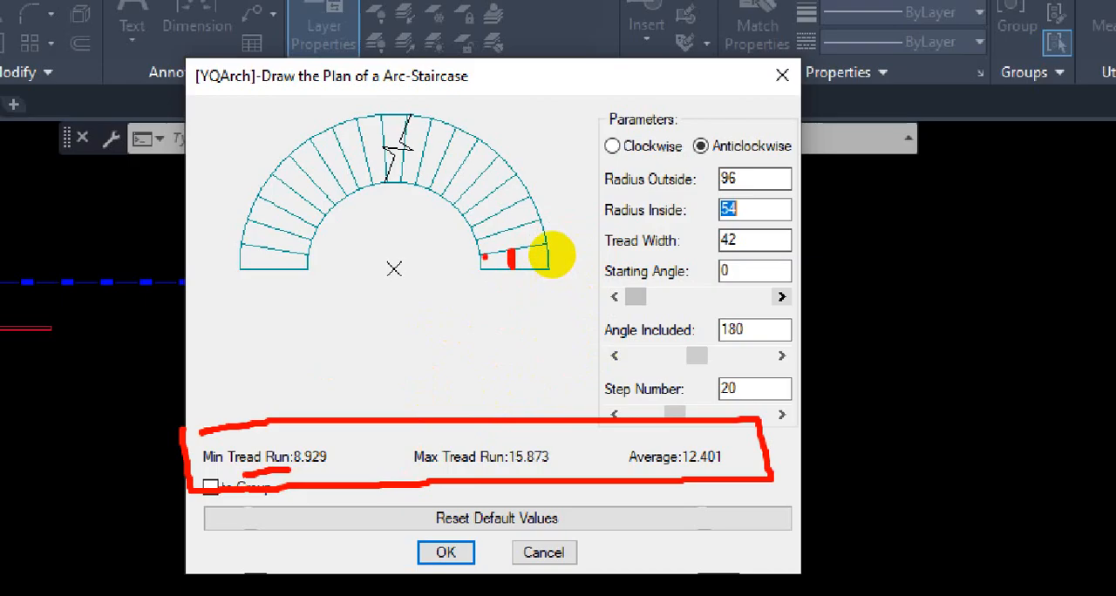
mouse_move(550, 256)
left_mouse_down()
mouse_move(571, 249)
mouse_move(596, 260)
left_mouse_up()
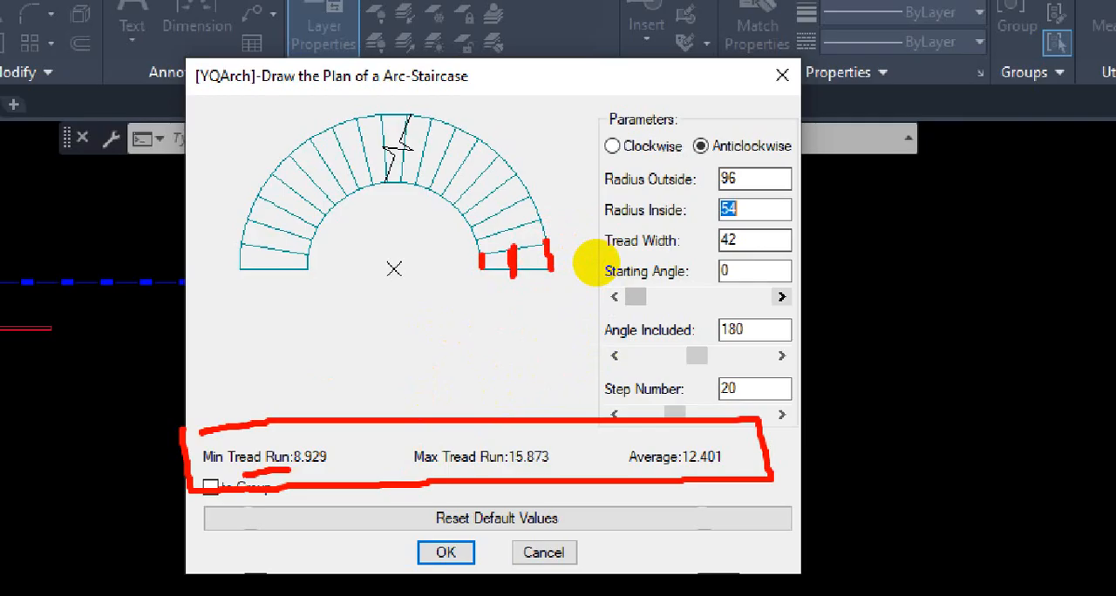
left_click_drag(604, 258, 624, 236)
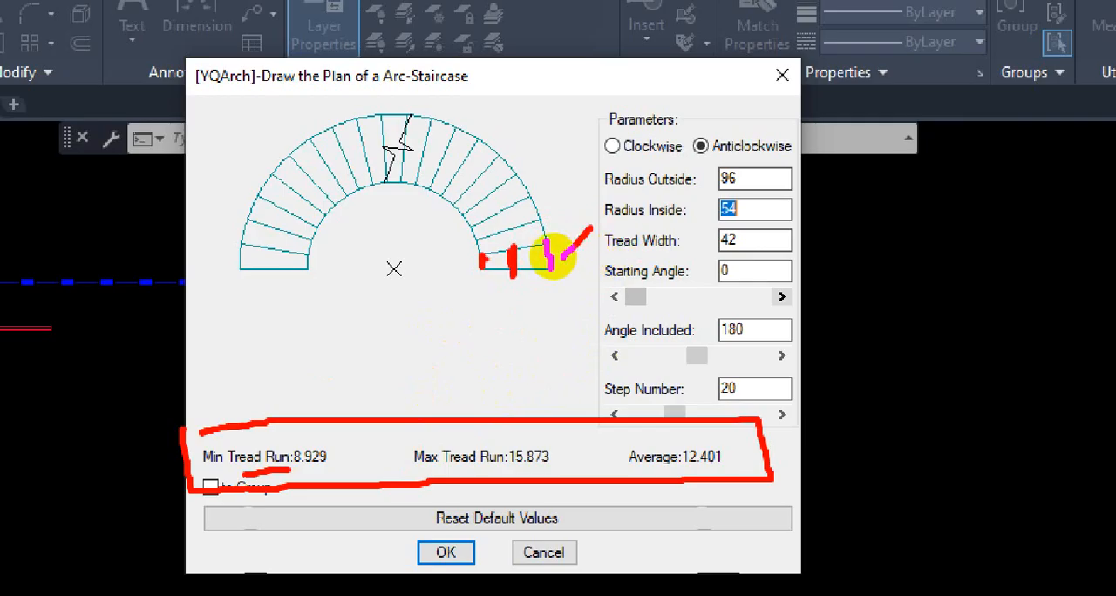
mouse_move(554, 257)
left_mouse_down()
mouse_move(531, 264)
mouse_move(568, 283)
left_mouse_up()
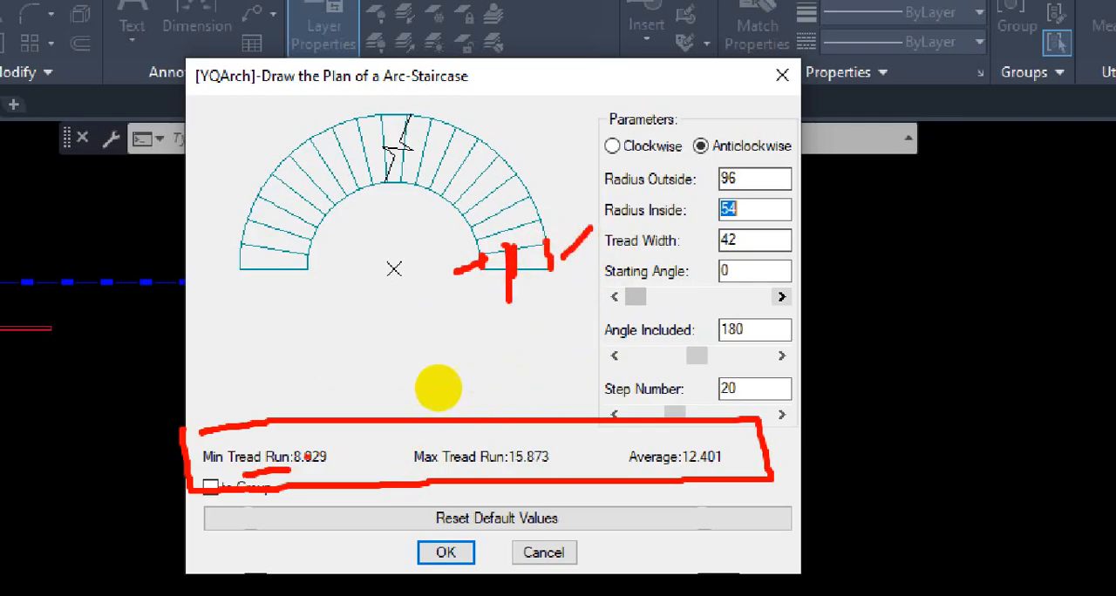
mouse_move(426, 397)
left_mouse_down()
mouse_move(450, 376)
mouse_move(419, 390)
left_mouse_up()
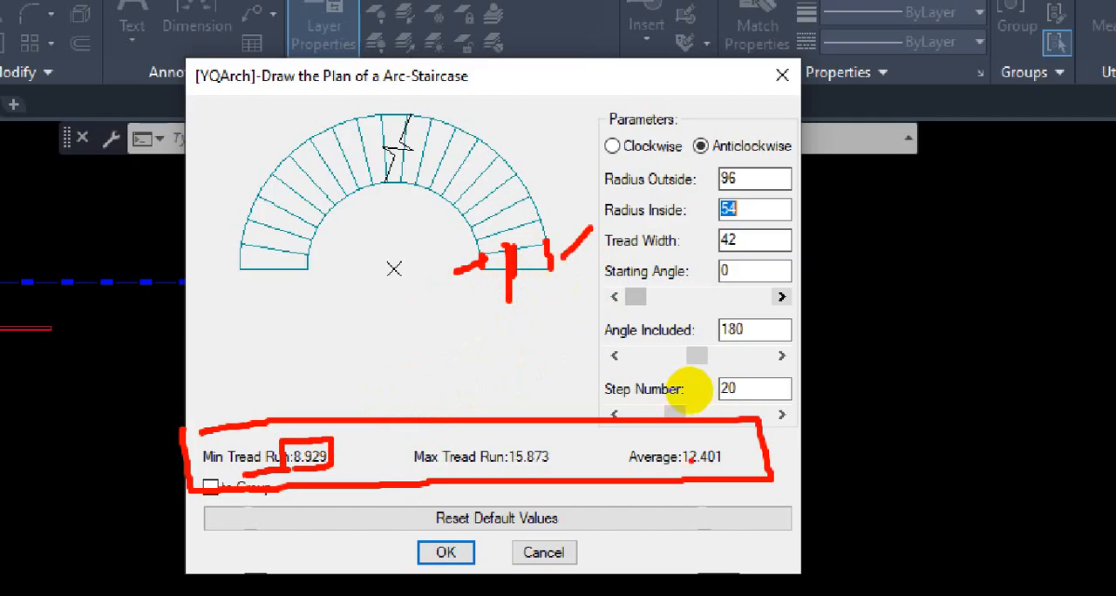
mouse_move(687, 396)
left_mouse_down()
mouse_move(720, 393)
mouse_move(688, 379)
left_mouse_up()
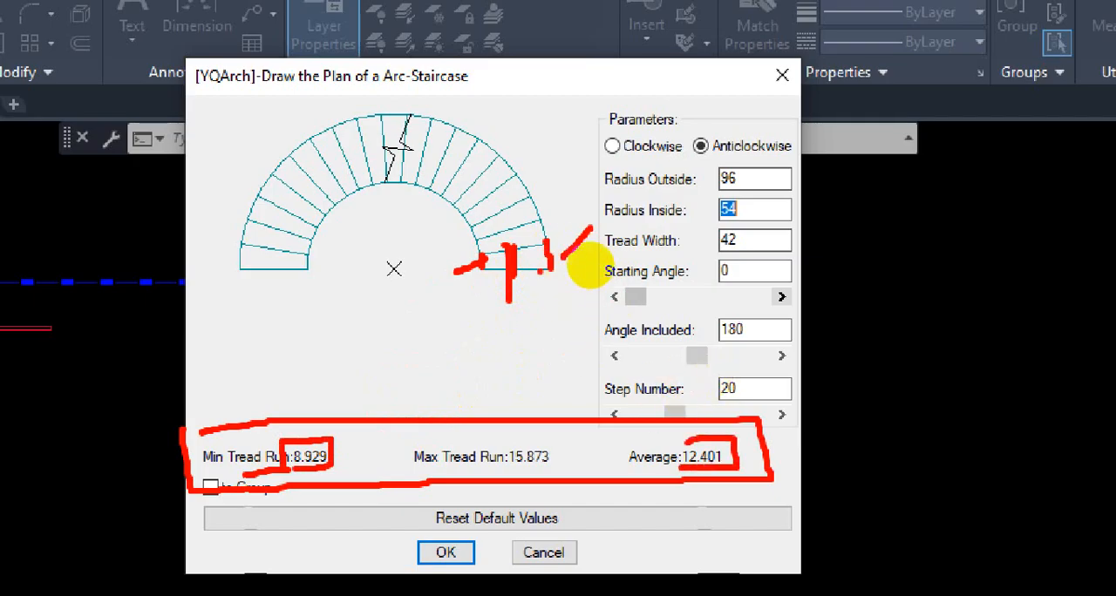
left_click_drag(579, 251, 574, 261)
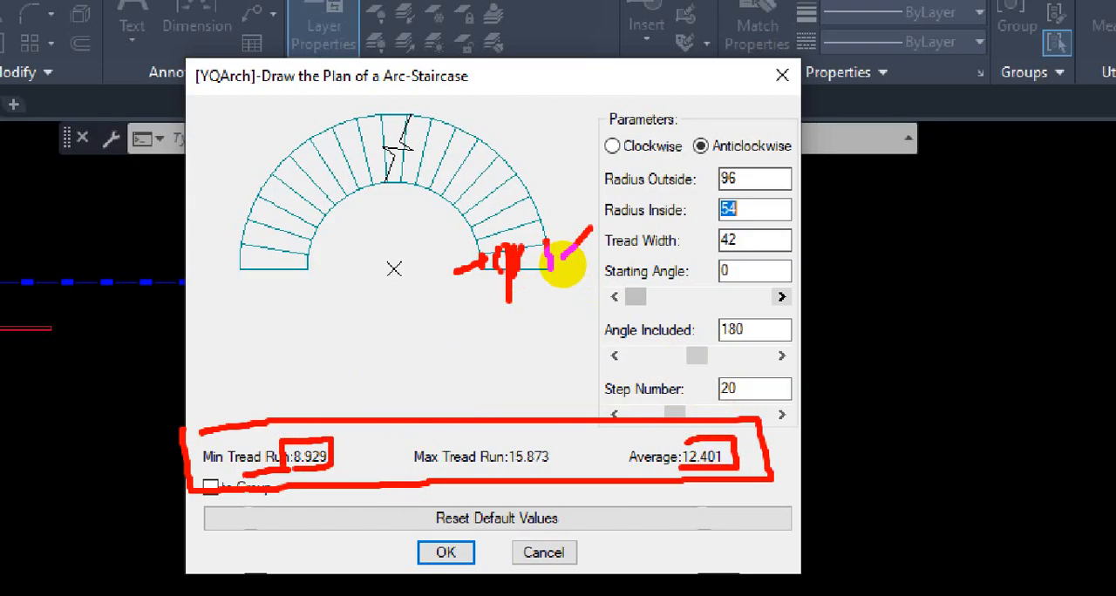
key("Escape")
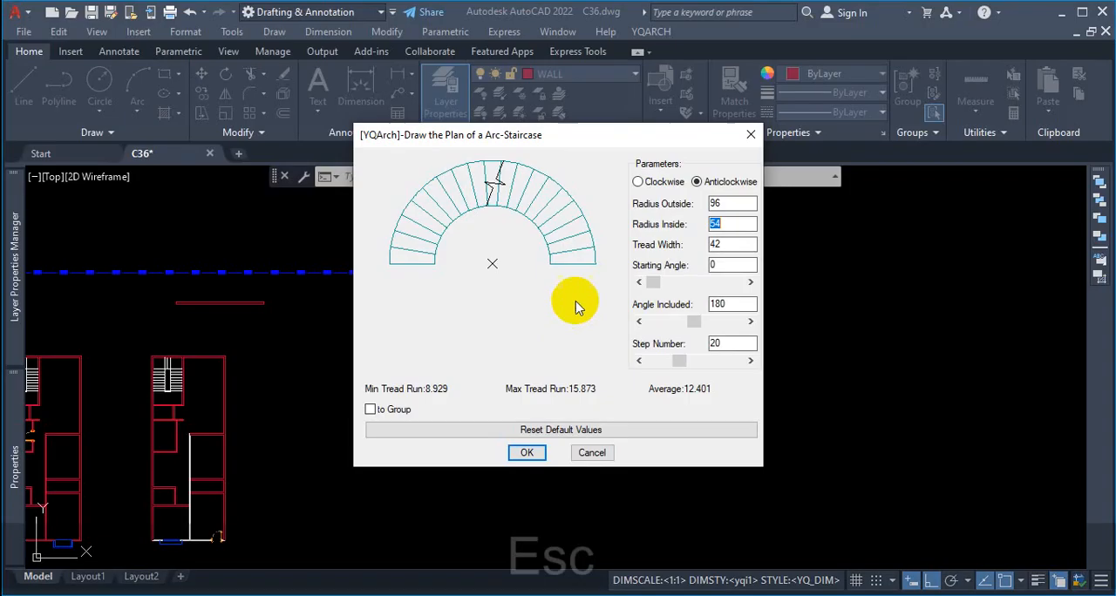
Step: Check the minimum tread run at the inner edge, the walking line along the flight and the step number
key("ctrl+1")
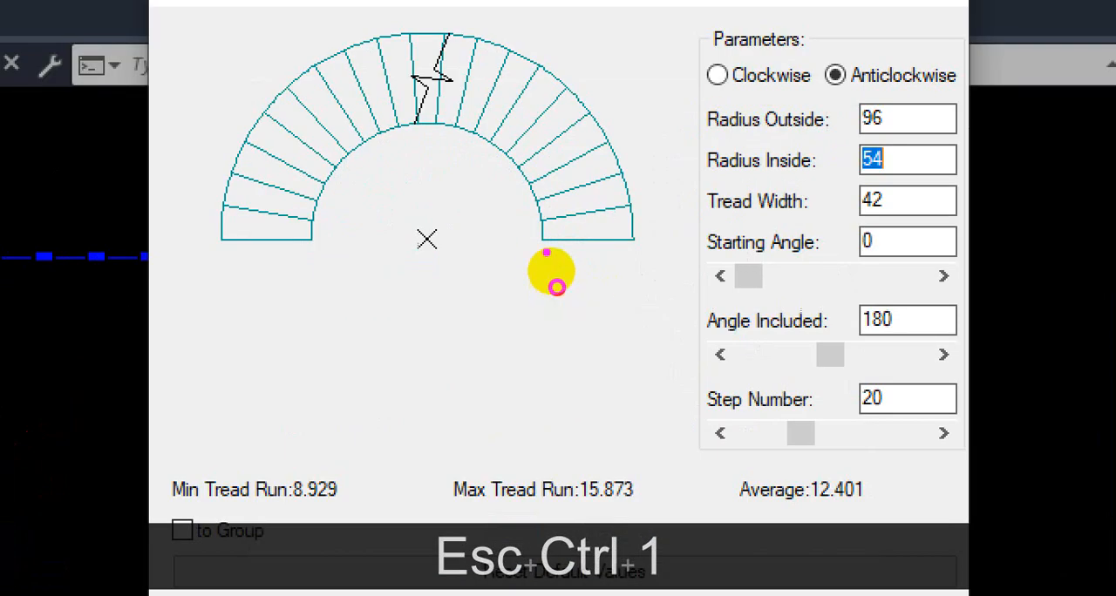
left_click_drag(542, 246, 541, 220)
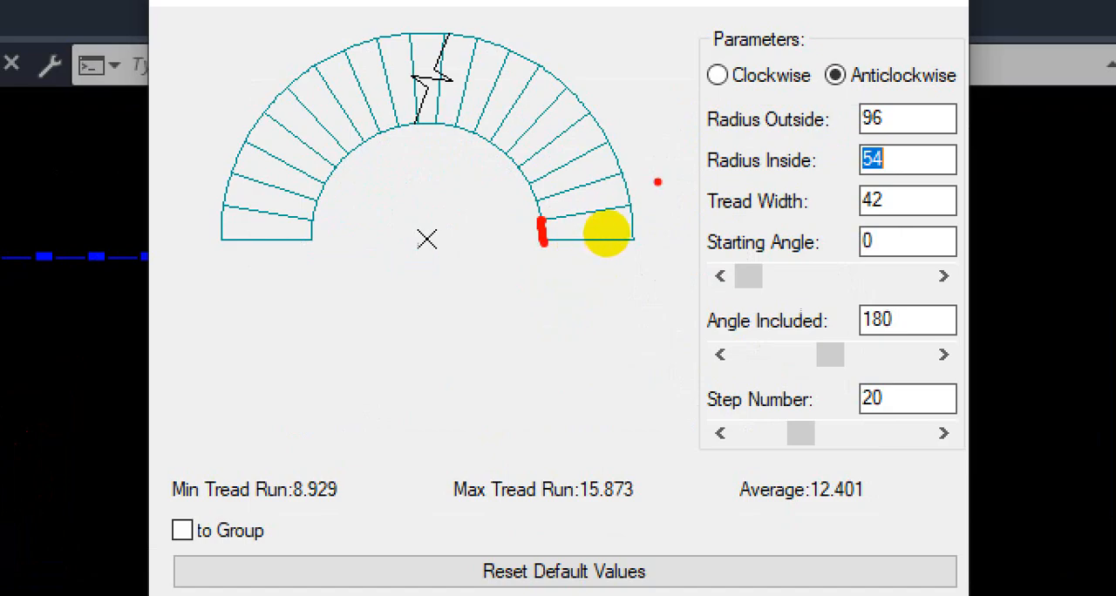
mouse_move(340, 468)
left_mouse_down()
mouse_move(280, 489)
mouse_move(344, 510)
mouse_move(356, 475)
mouse_move(331, 460)
left_mouse_up()
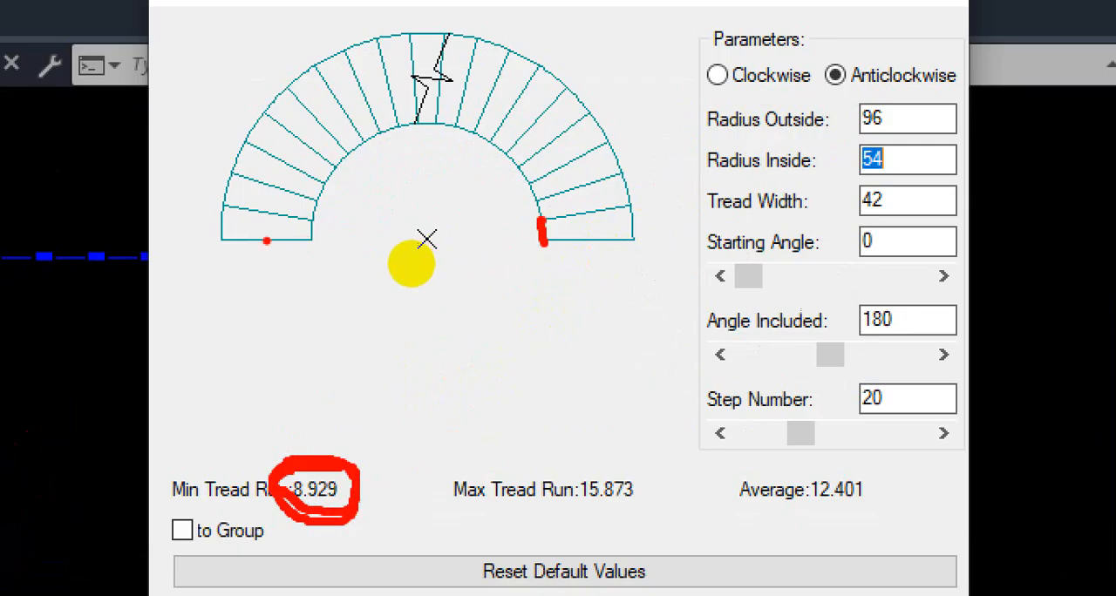
mouse_move(267, 239)
left_mouse_down()
mouse_move(275, 187)
mouse_move(368, 103)
mouse_move(573, 249)
mouse_move(593, 251)
left_mouse_up()
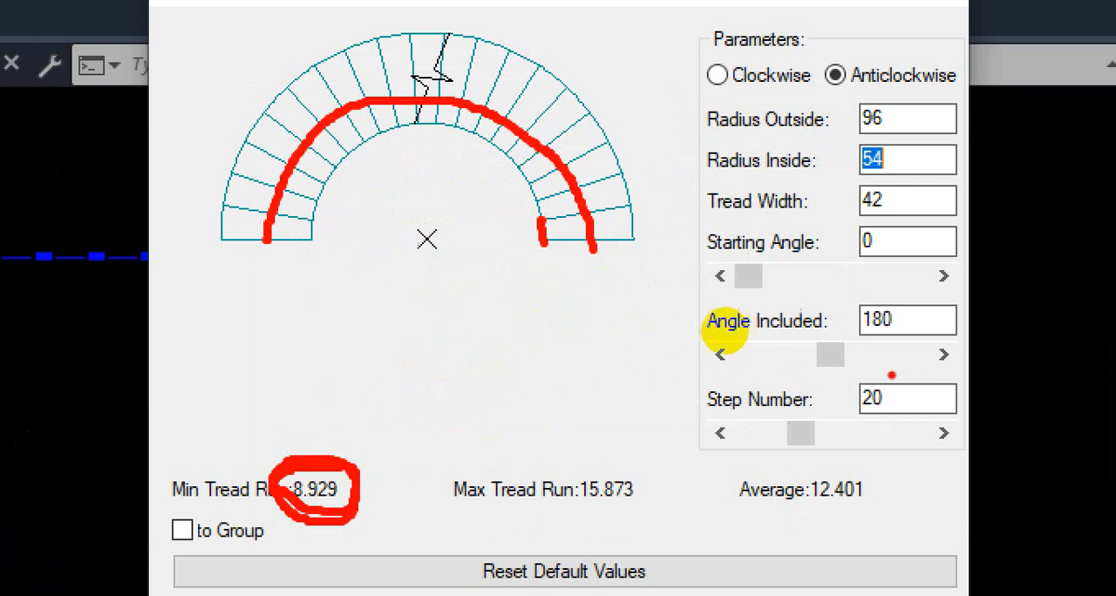
left_click_drag(719, 418, 896, 423)
mouse_move(899, 375)
left_mouse_down()
mouse_move(856, 422)
mouse_move(901, 379)
left_mouse_up()
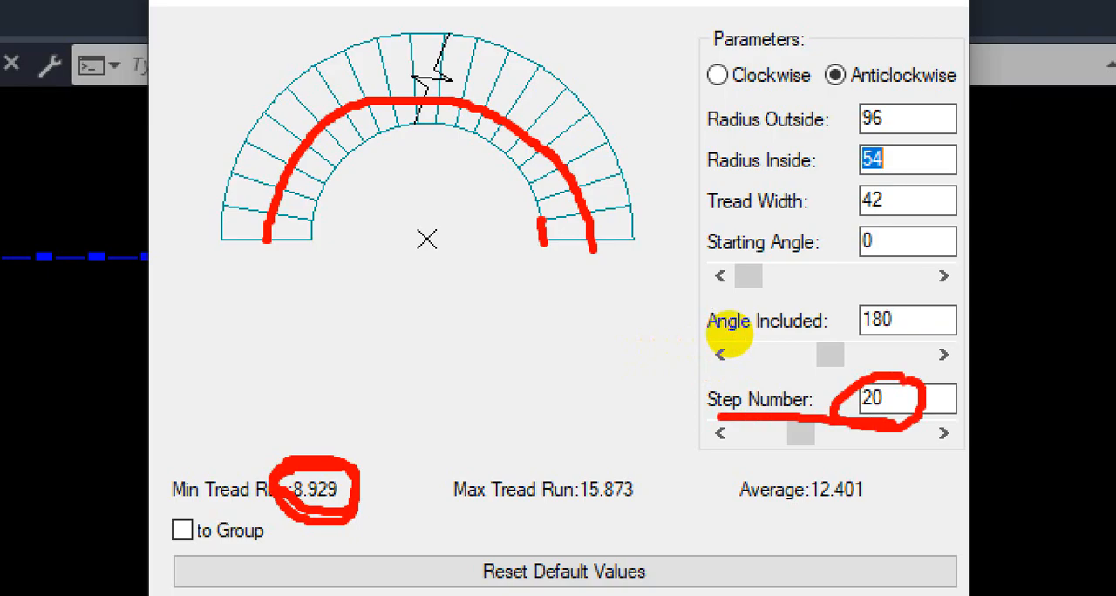
key("Escape")
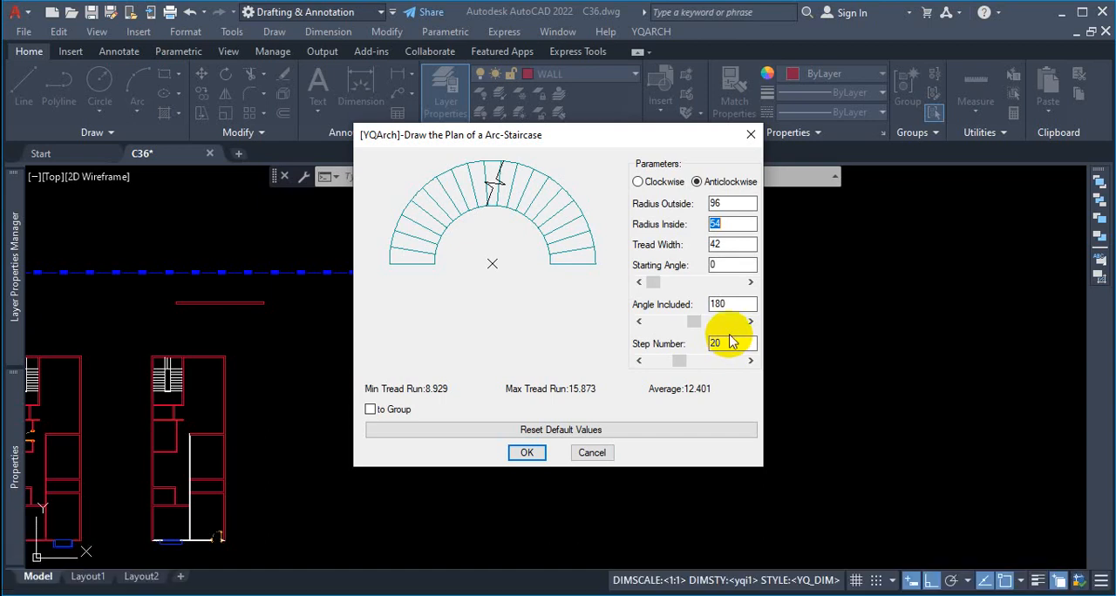
Step: Consider the 10' floor-to-floor height the arc staircase must climb between the lower and upper floor levels
key("ctrl+1")
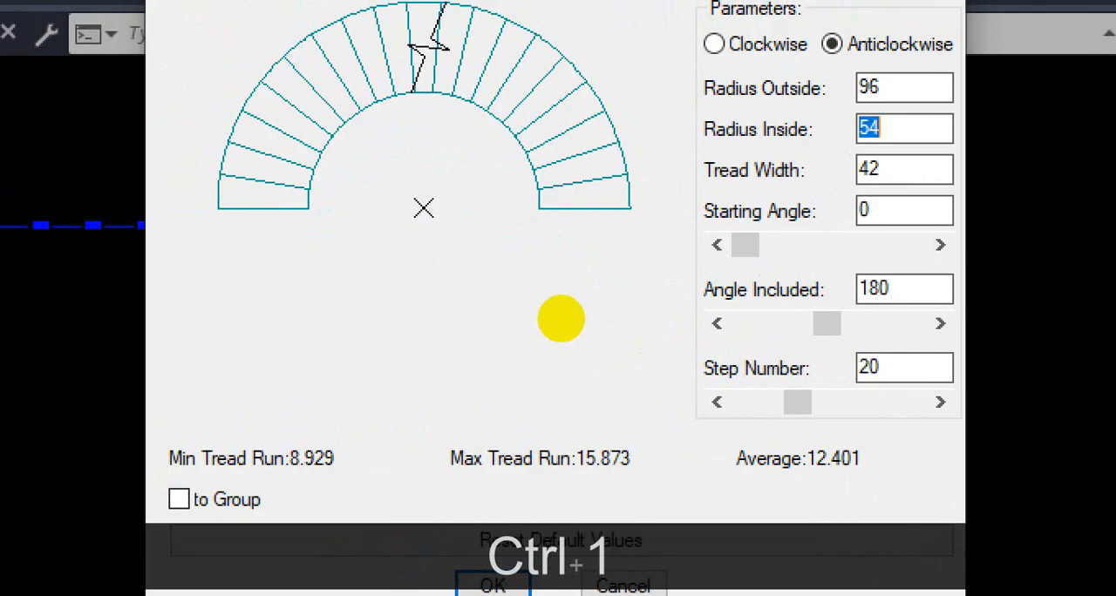
left_click(560, 318)
left_click_drag(304, 386, 551, 369)
left_click_drag(334, 406, 512, 406)
left_click_drag(367, 381, 404, 390)
left_click_drag(437, 377, 429, 402)
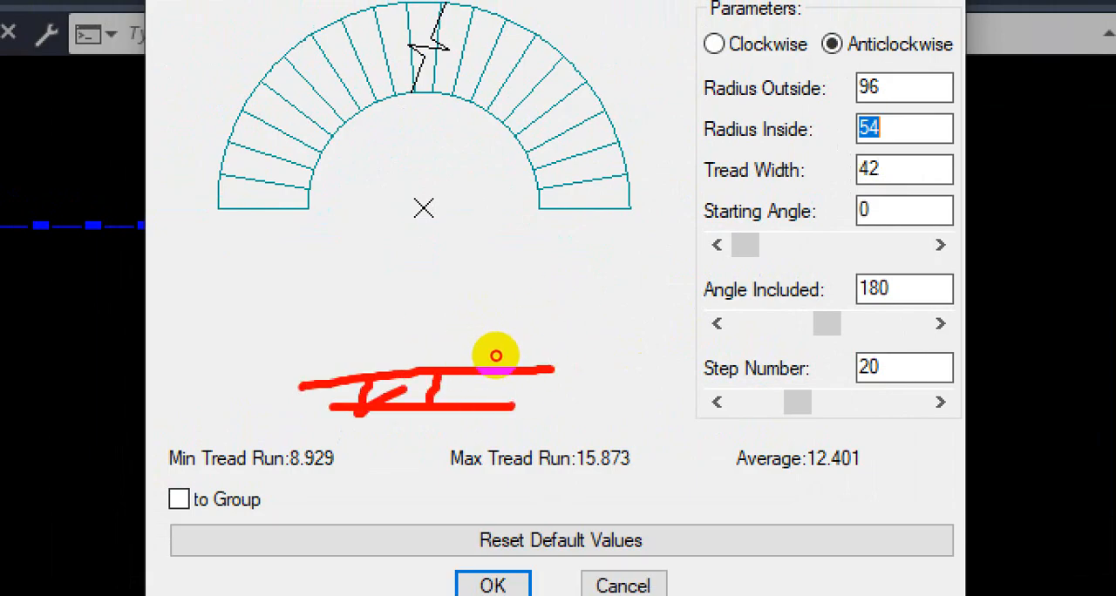
left_click_drag(600, 88, 741, 88)
left_click_drag(619, 112, 766, 109)
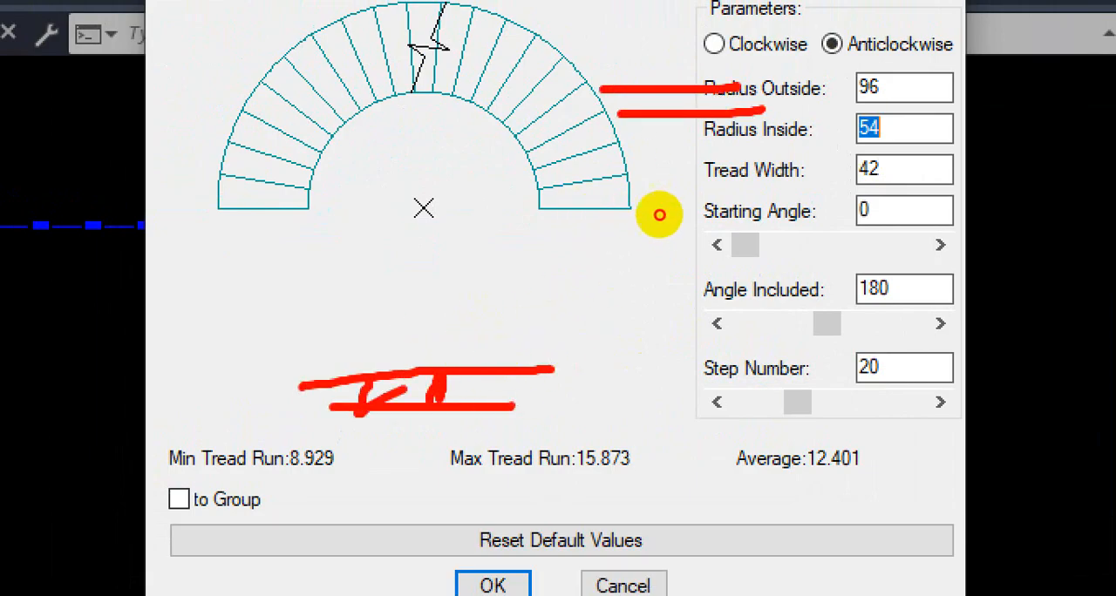
mouse_move(669, 87)
left_mouse_down()
mouse_move(653, 115)
mouse_move(660, 130)
left_mouse_up()
left_click_drag(688, 79, 690, 87)
left_click(485, 392)
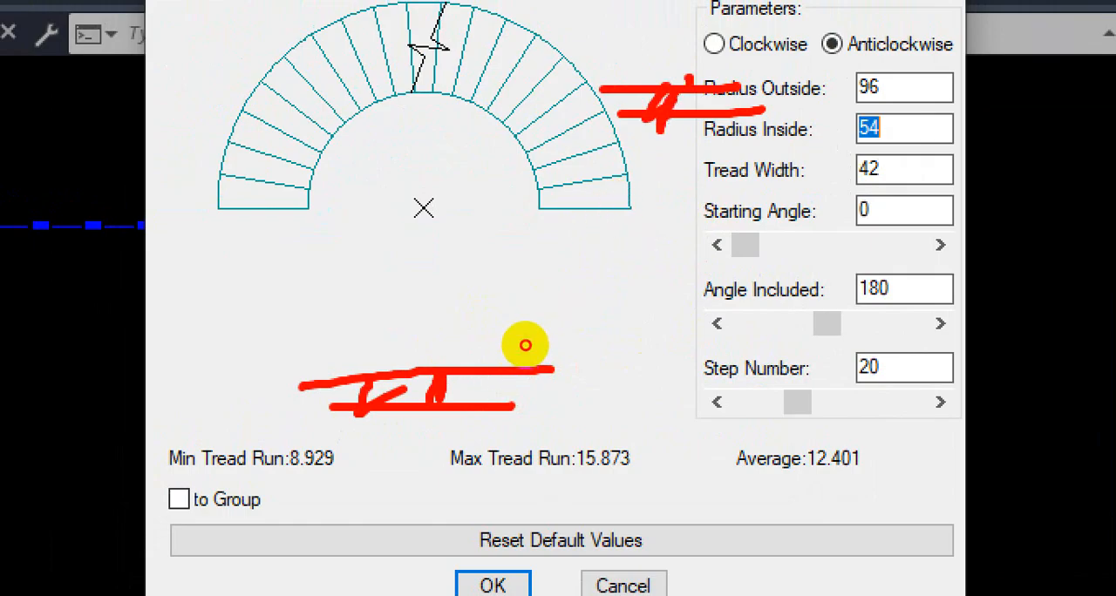
mouse_move(492, 367)
left_mouse_down()
mouse_move(503, 107)
mouse_move(597, 88)
left_mouse_up()
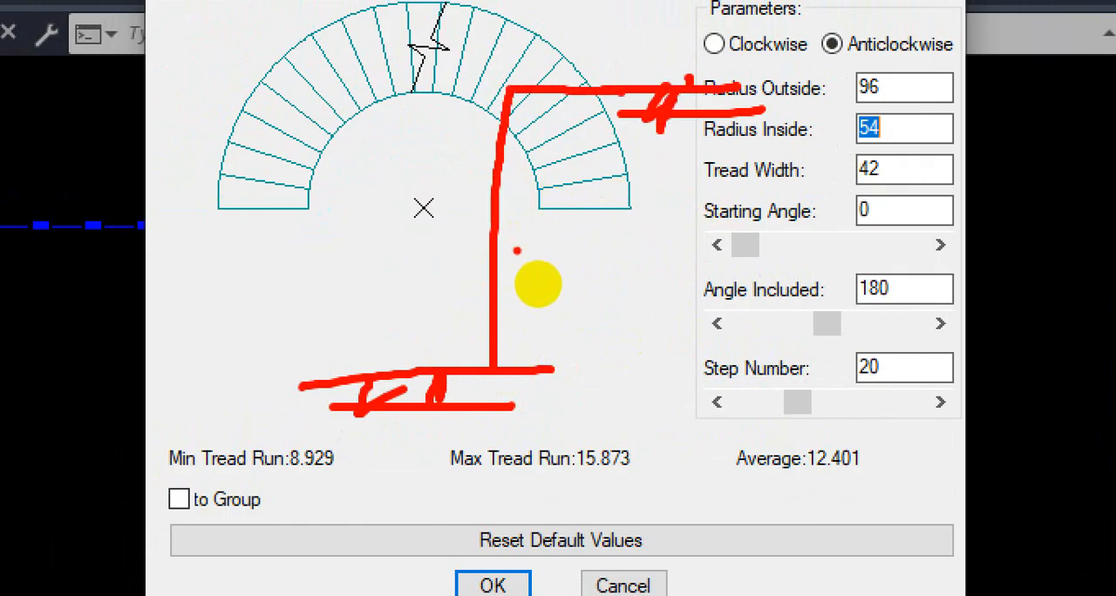
mouse_move(533, 221)
left_mouse_down()
mouse_move(535, 297)
mouse_move(562, 262)
mouse_move(568, 270)
left_mouse_up()
left_click_drag(614, 197, 605, 228)
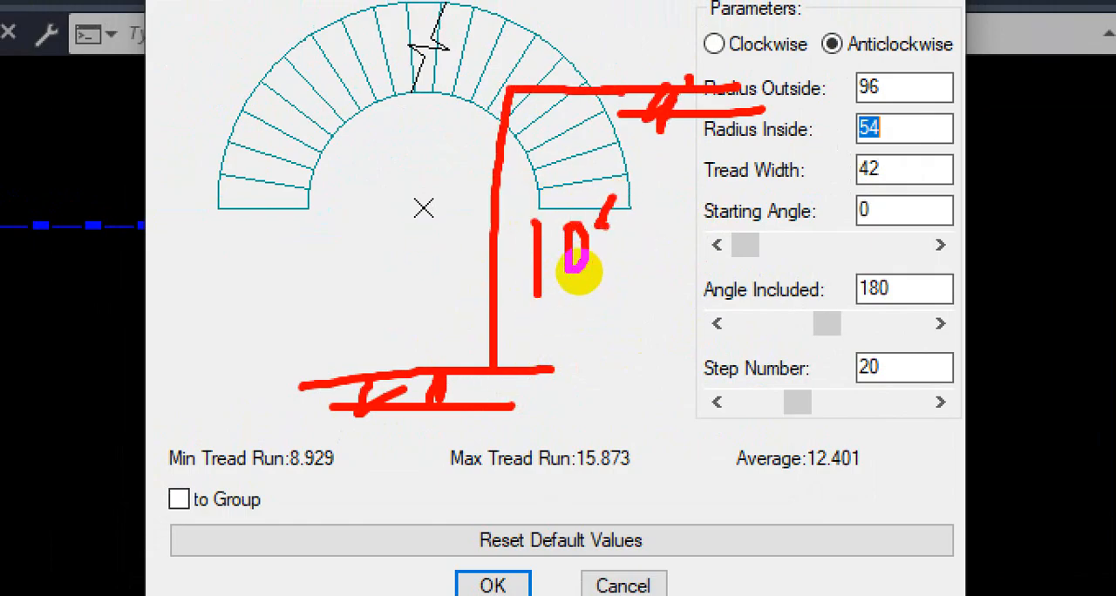
Step: Work out the step number for the 10' floor height with 6" risers and compare it with the treads and the Step Number value
left_click_drag(646, 258, 621, 326)
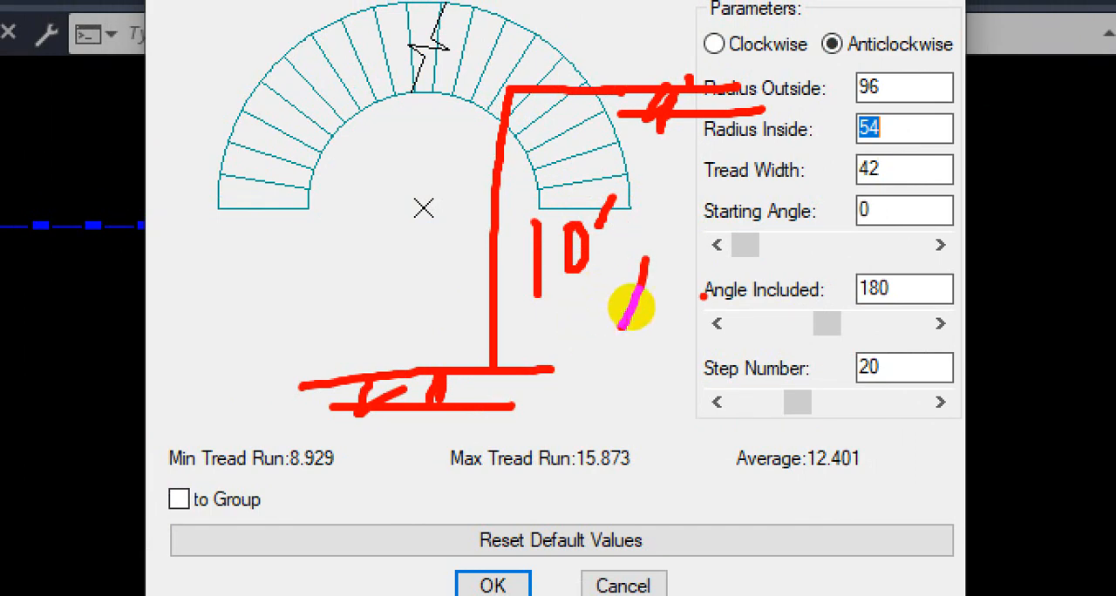
mouse_move(728, 258)
left_mouse_down()
mouse_move(702, 307)
mouse_move(710, 300)
left_mouse_up()
mouse_move(759, 224)
left_mouse_down()
mouse_move(754, 270)
mouse_move(771, 263)
left_mouse_up()
left_click(765, 311)
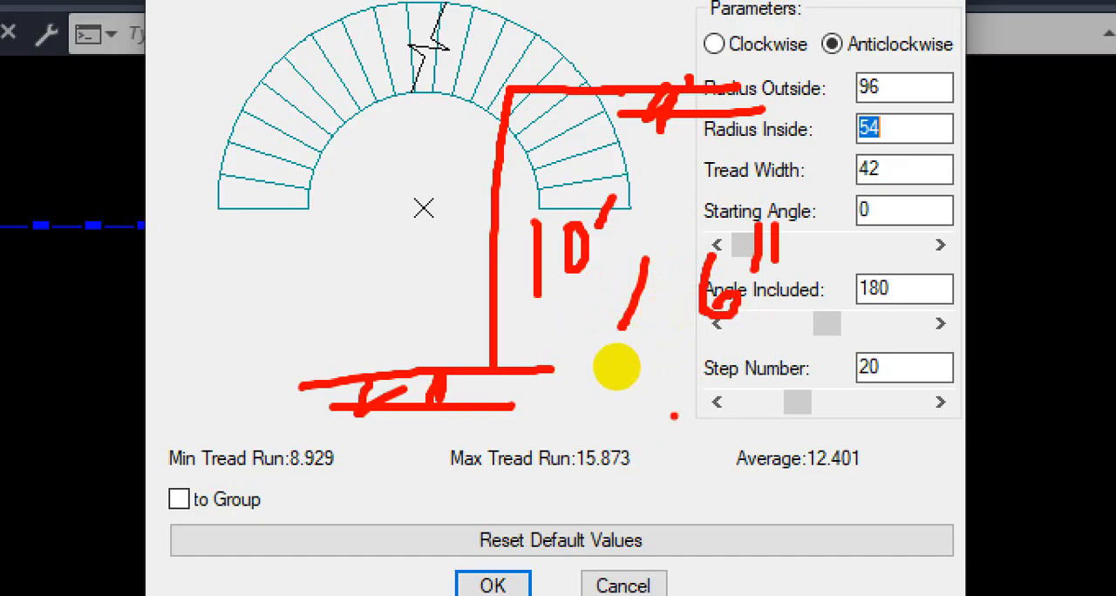
left_click_drag(680, 414, 729, 459)
mouse_move(734, 403)
left_mouse_down()
mouse_move(749, 445)
mouse_move(723, 402)
left_mouse_up()
left_click_drag(557, 209, 660, 200)
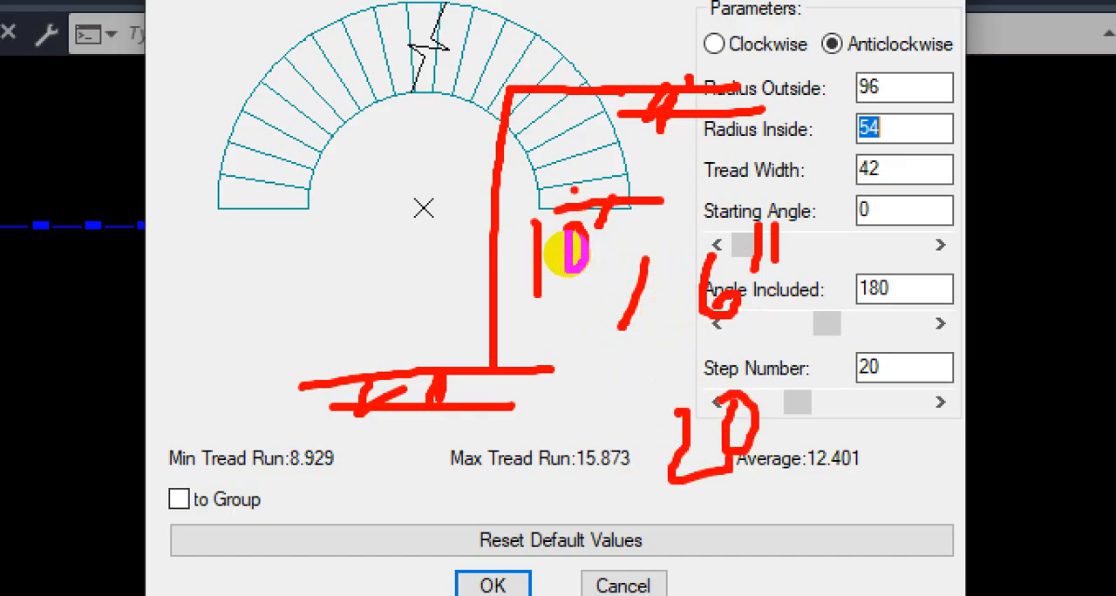
left_click_drag(545, 180, 628, 173)
left_click_drag(559, 163, 616, 151)
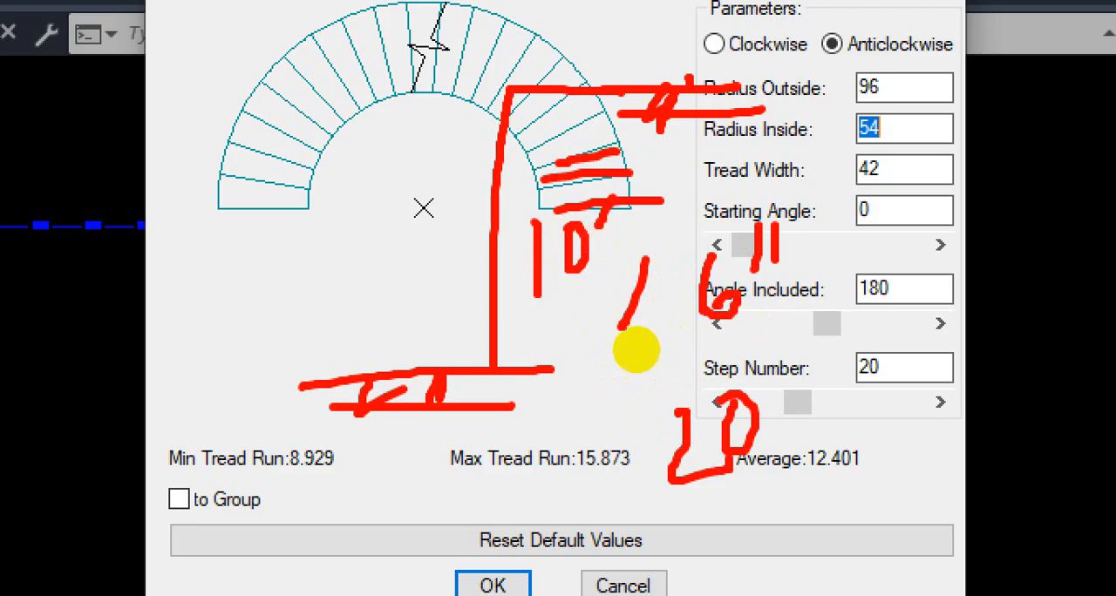
mouse_move(891, 336)
left_mouse_down()
mouse_move(844, 400)
mouse_move(937, 347)
mouse_move(861, 335)
left_mouse_up()
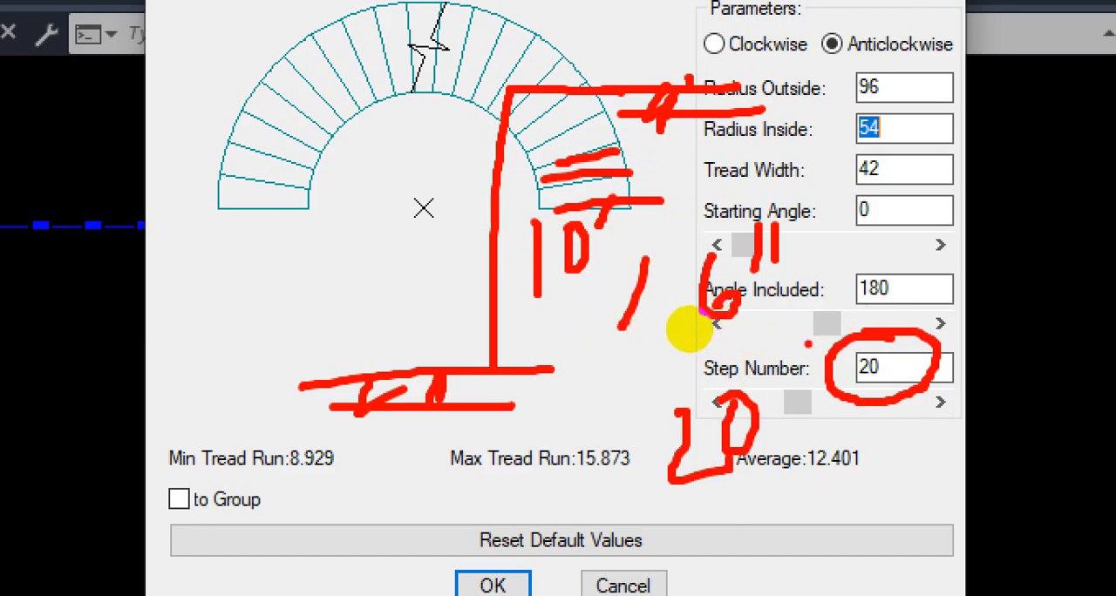
Step: Check how a slightly taller floor height with the same 6" risers would affect the step number
left_click_drag(194, 275, 199, 332)
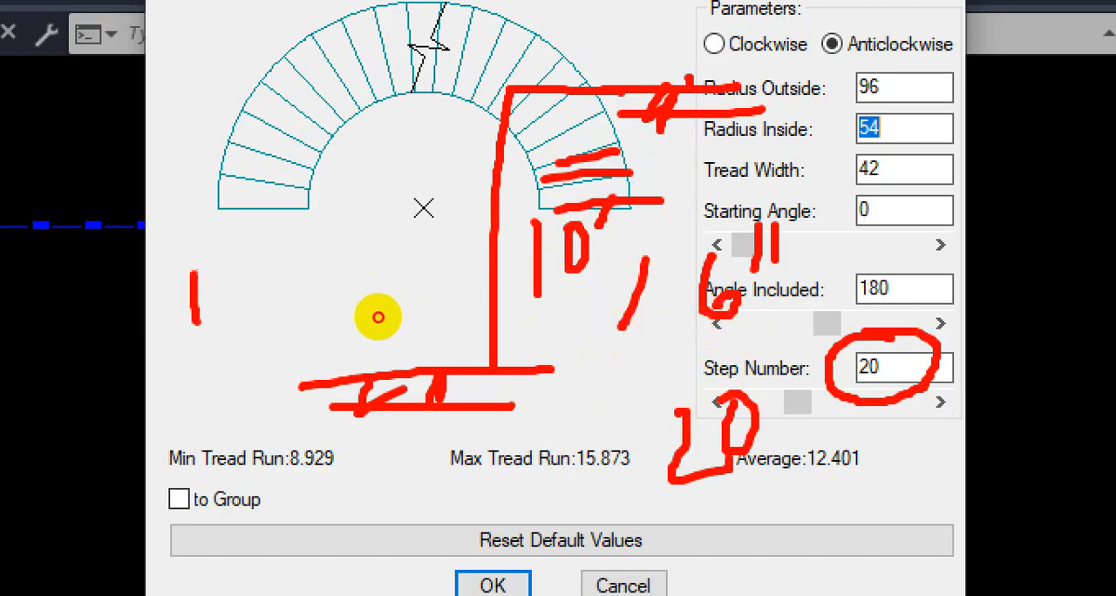
mouse_move(227, 267)
left_mouse_down()
mouse_move(252, 274)
mouse_move(223, 268)
left_mouse_up()
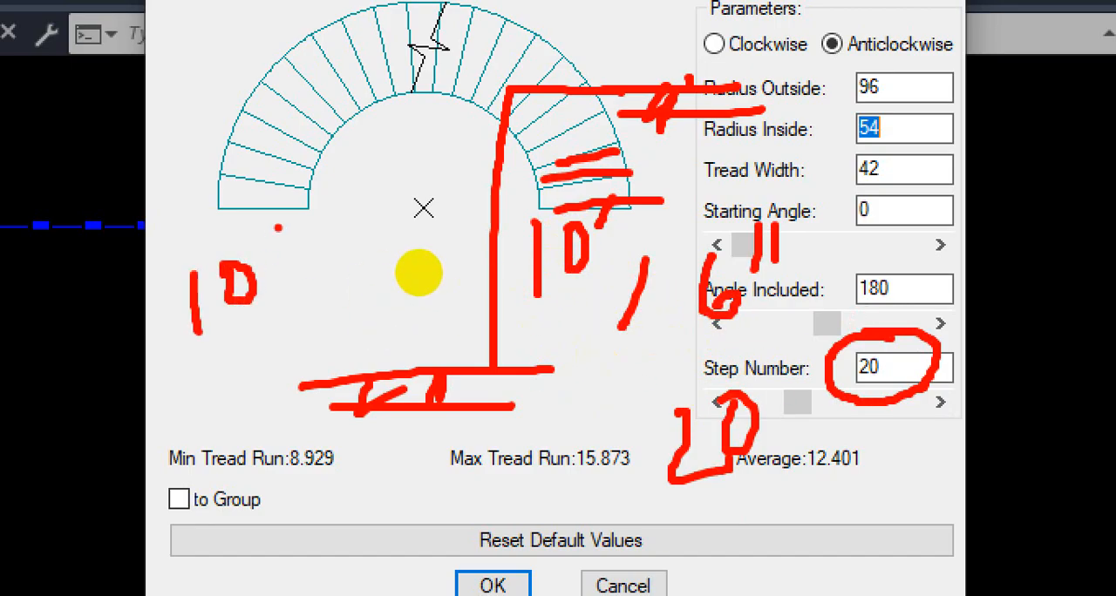
mouse_move(278, 228)
left_mouse_down()
mouse_move(291, 273)
mouse_move(291, 252)
left_mouse_up()
left_click_drag(323, 206, 314, 229)
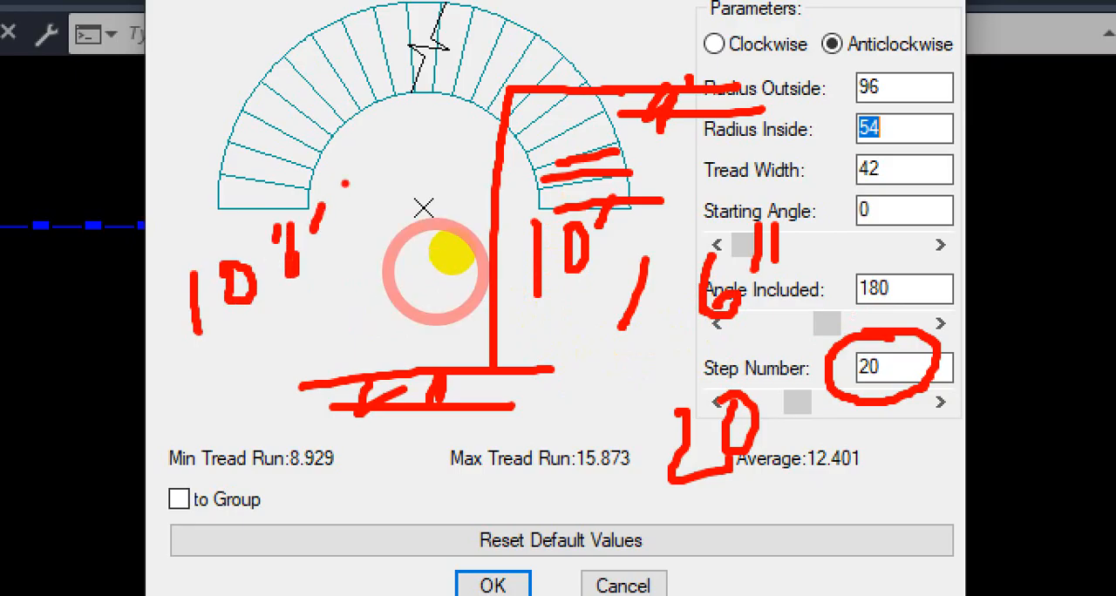
left_click_drag(345, 183, 347, 201)
left_click_drag(681, 333, 765, 301)
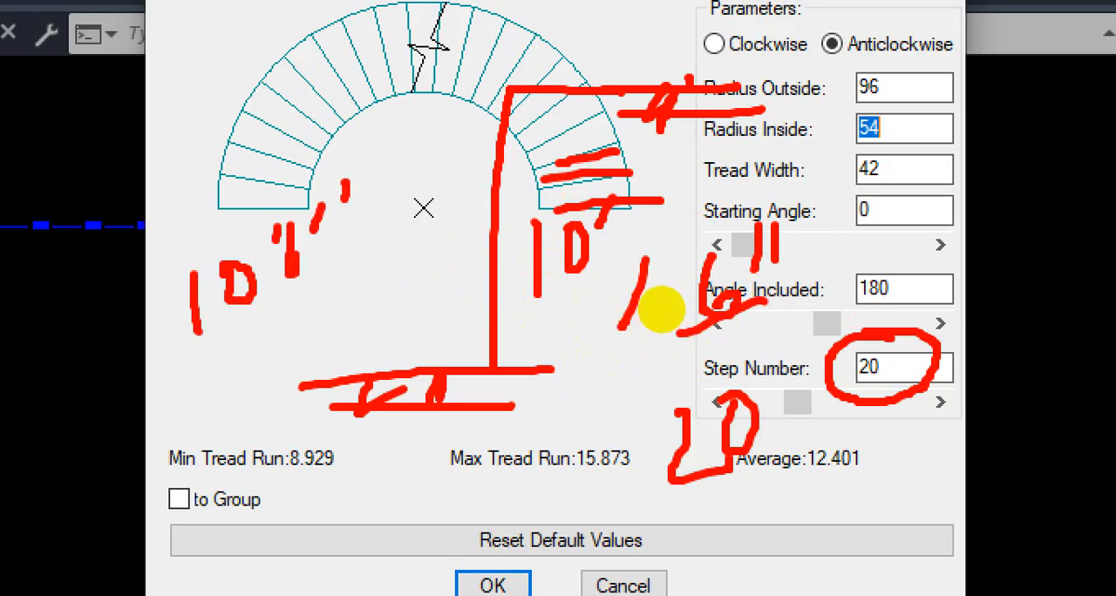
mouse_move(328, 326)
left_mouse_down()
mouse_move(339, 356)
mouse_move(354, 354)
left_mouse_up()
left_click_drag(379, 272, 384, 322)
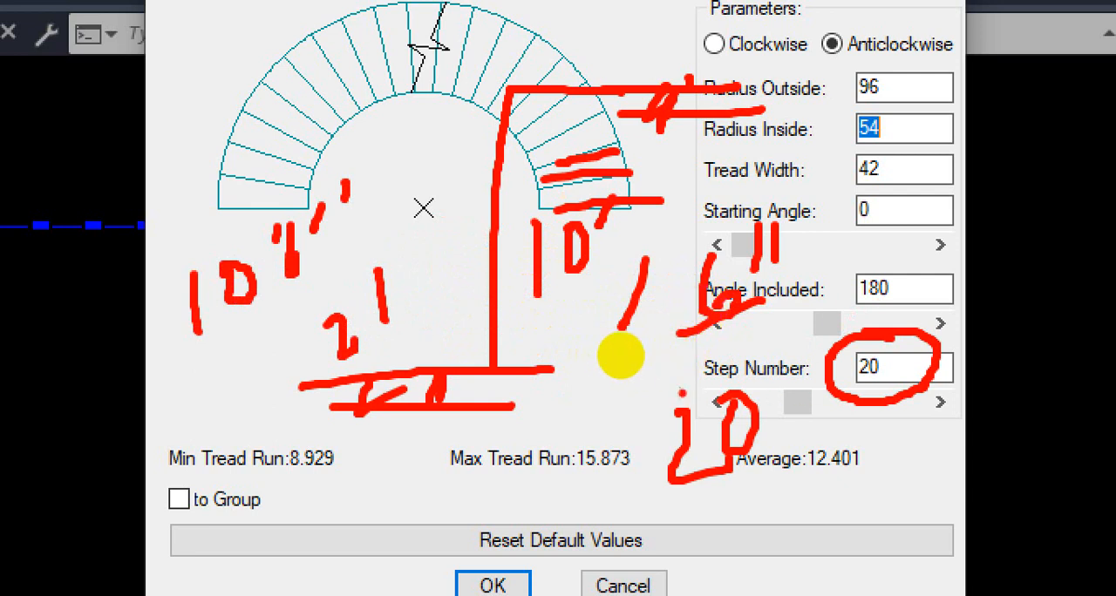
left_click_drag(674, 389, 781, 387)
left_click_drag(695, 364, 695, 385)
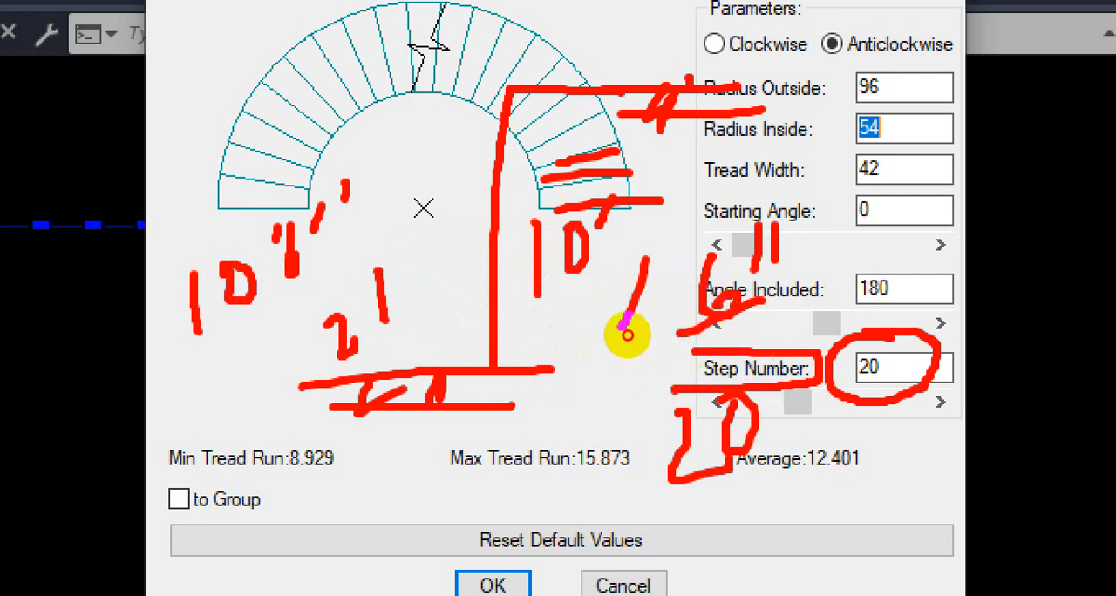
left_click_drag(626, 340, 629, 340)
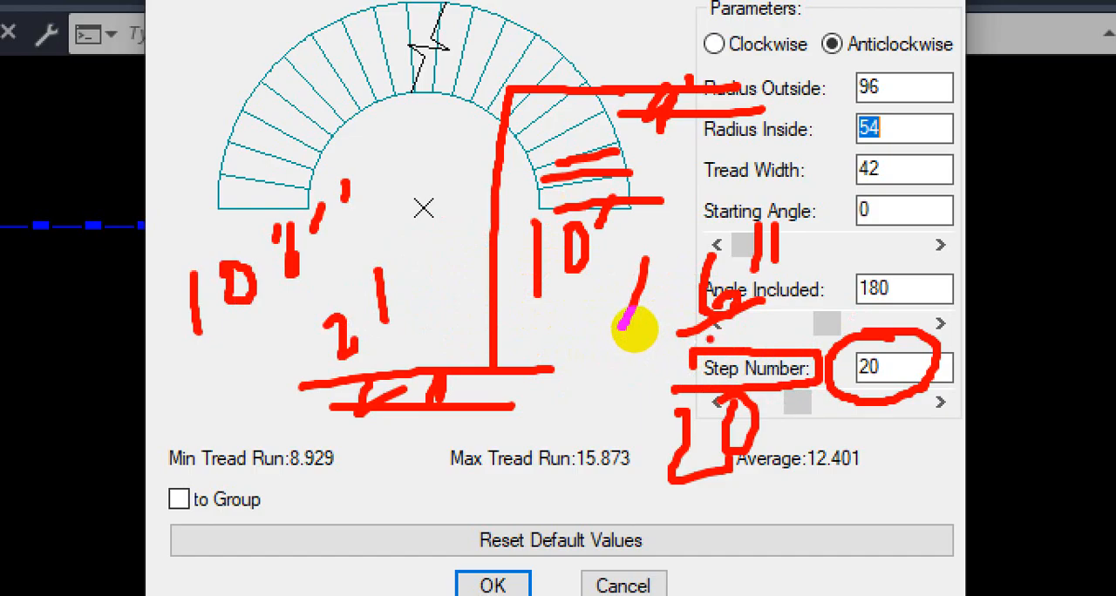
key("ctrl+1")
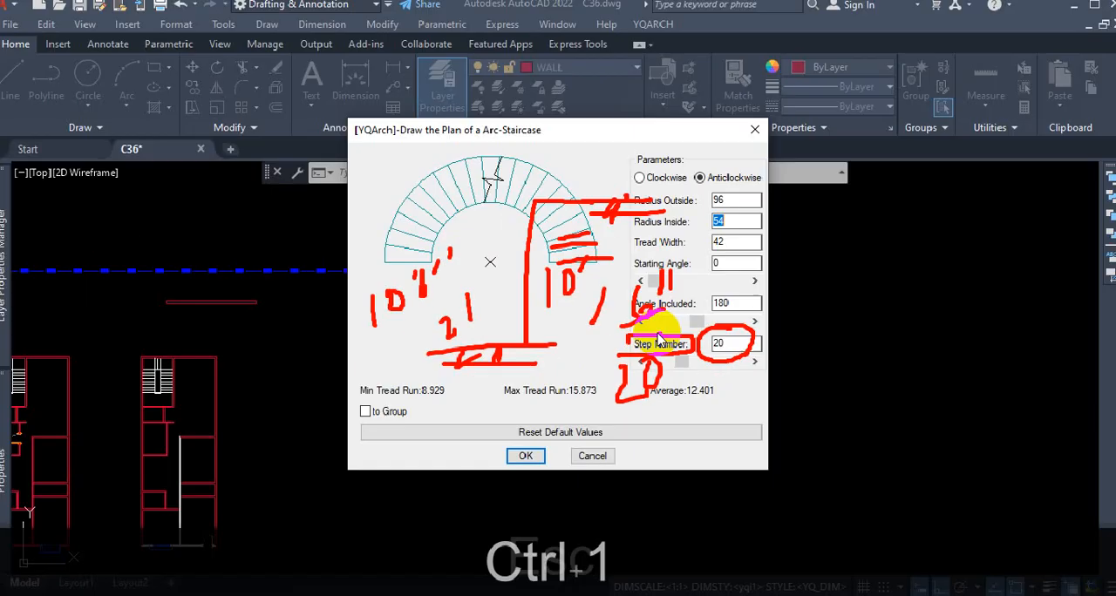
key("Escape")
Step: Examine the treads around the whole arc in the preview against the Step Number value
key("ctrl+1")
left_click(520, 225)
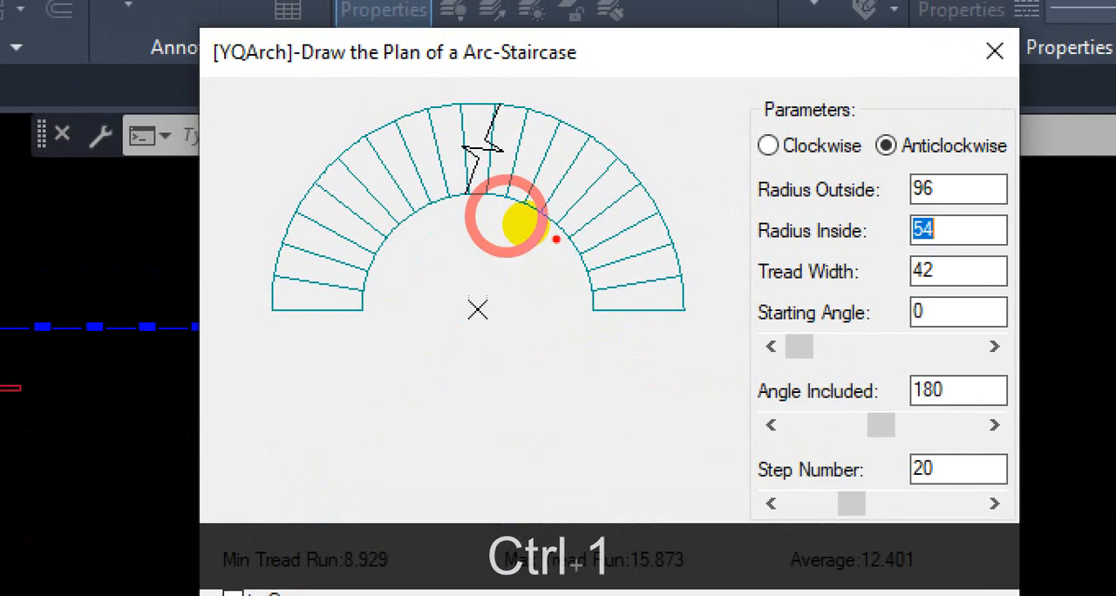
left_click_drag(624, 246, 643, 233)
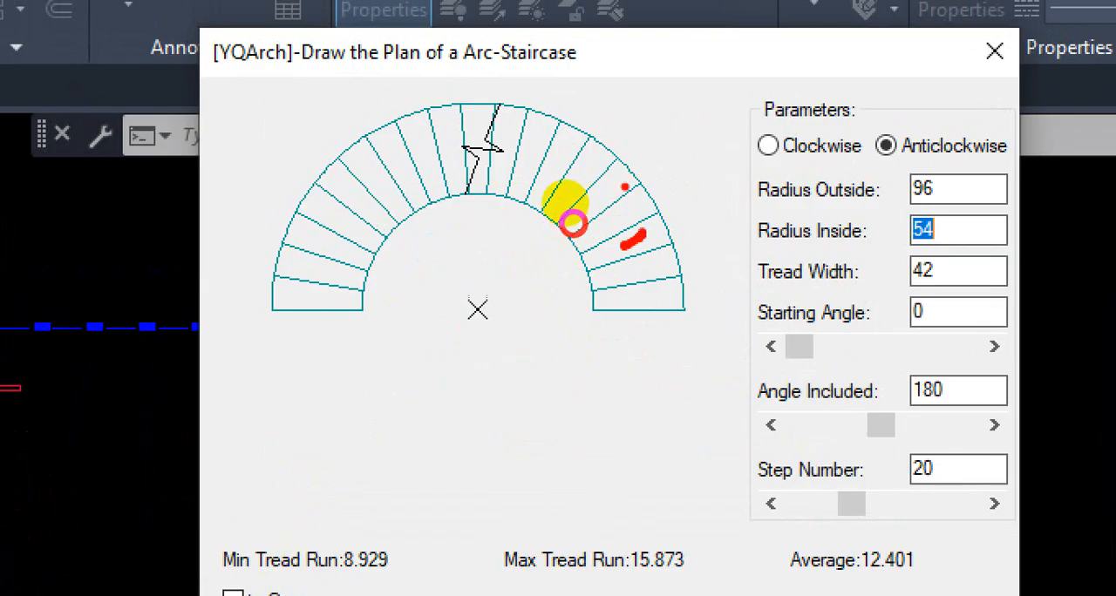
left_click_drag(579, 172, 570, 205)
left_click_drag(508, 125, 496, 179)
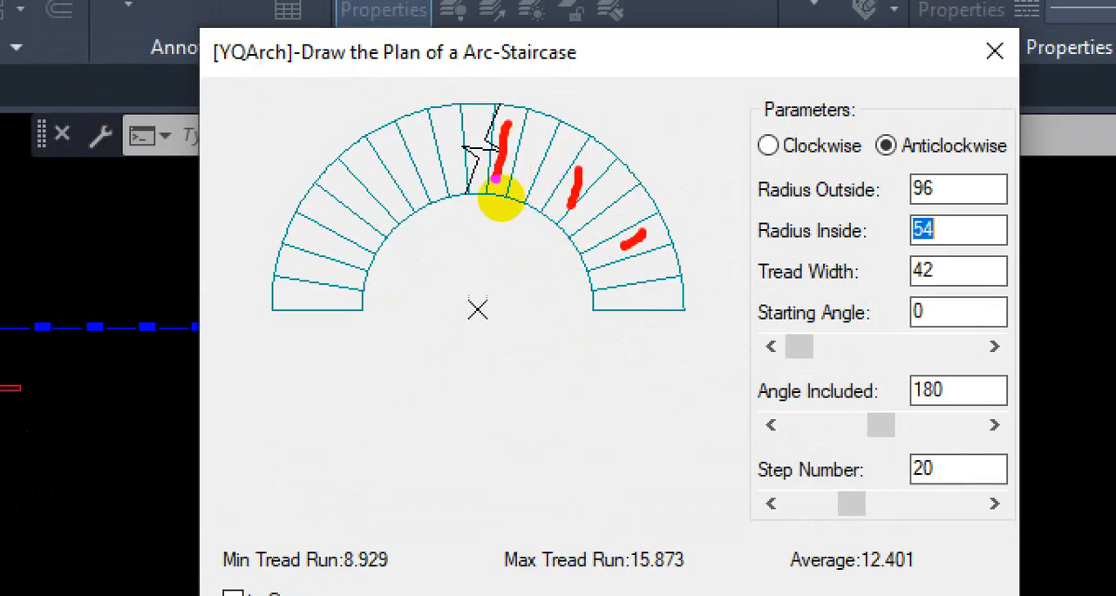
left_click_drag(419, 135, 425, 163)
left_click_drag(336, 179, 356, 201)
mouse_move(312, 259)
left_mouse_down()
mouse_move(339, 262)
mouse_move(341, 296)
left_mouse_up()
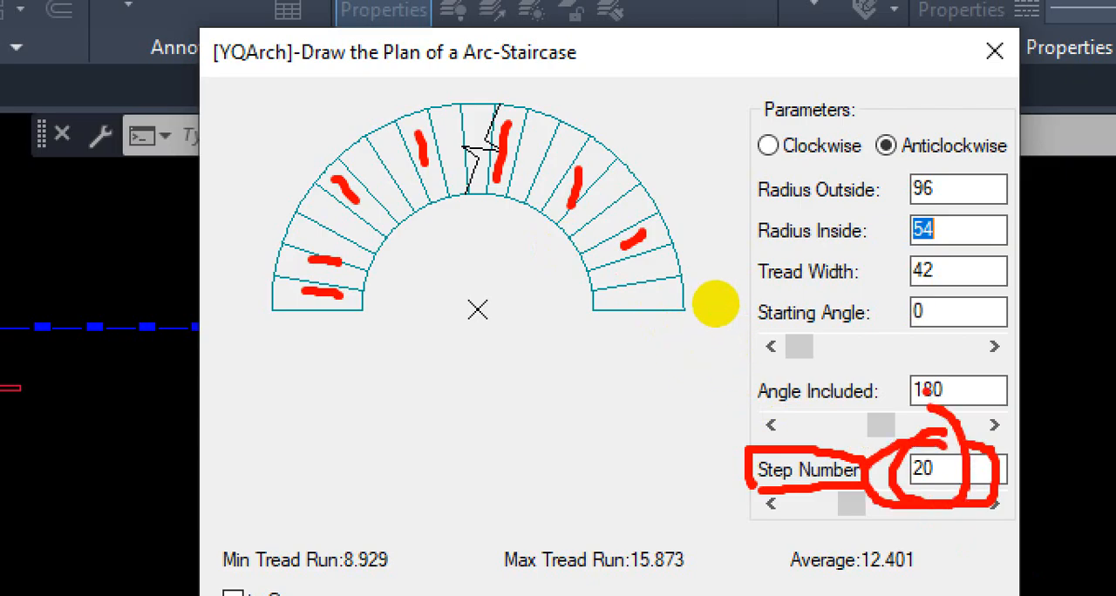
key("ctrl+1")
key("Escape")
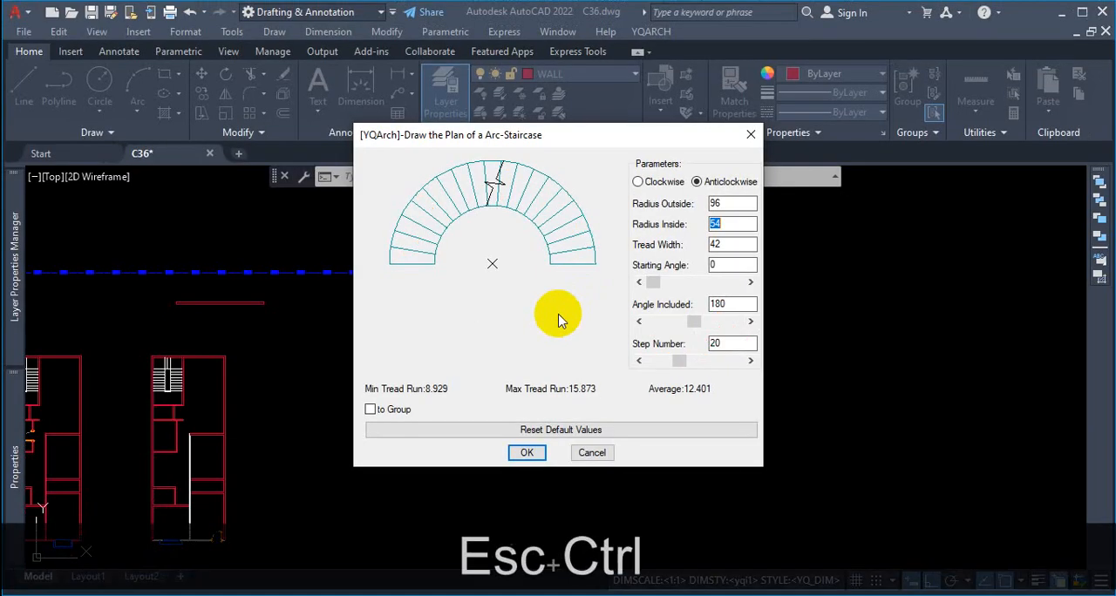
Step: Consider the same 10' floor height with a smaller riser of 5" for the staircase
key("ctrl+1")
left_click_drag(331, 364, 530, 378)
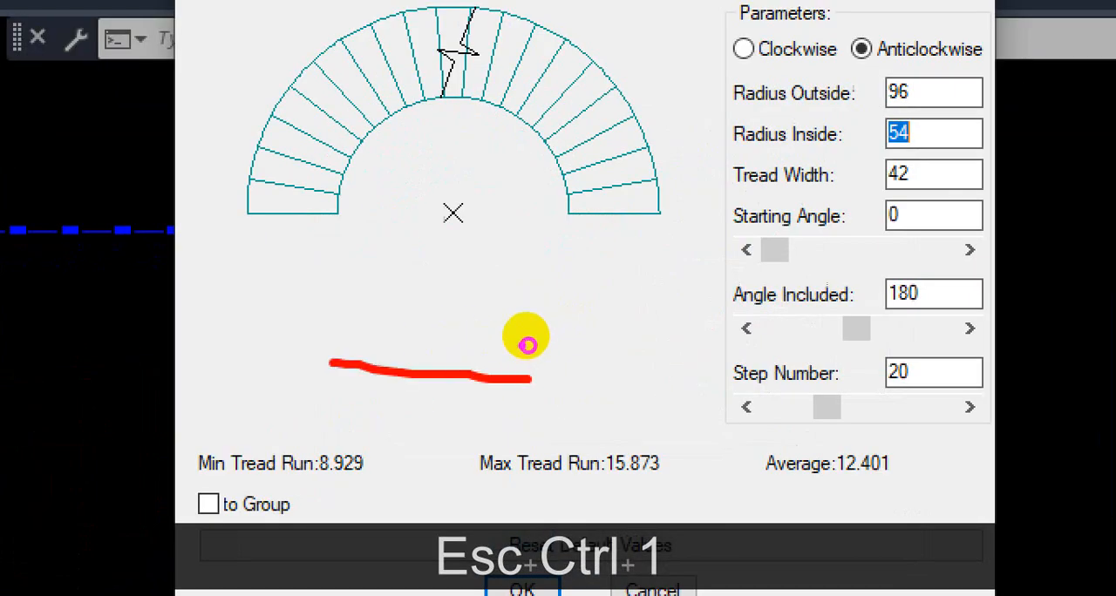
left_click_drag(403, 210, 542, 190)
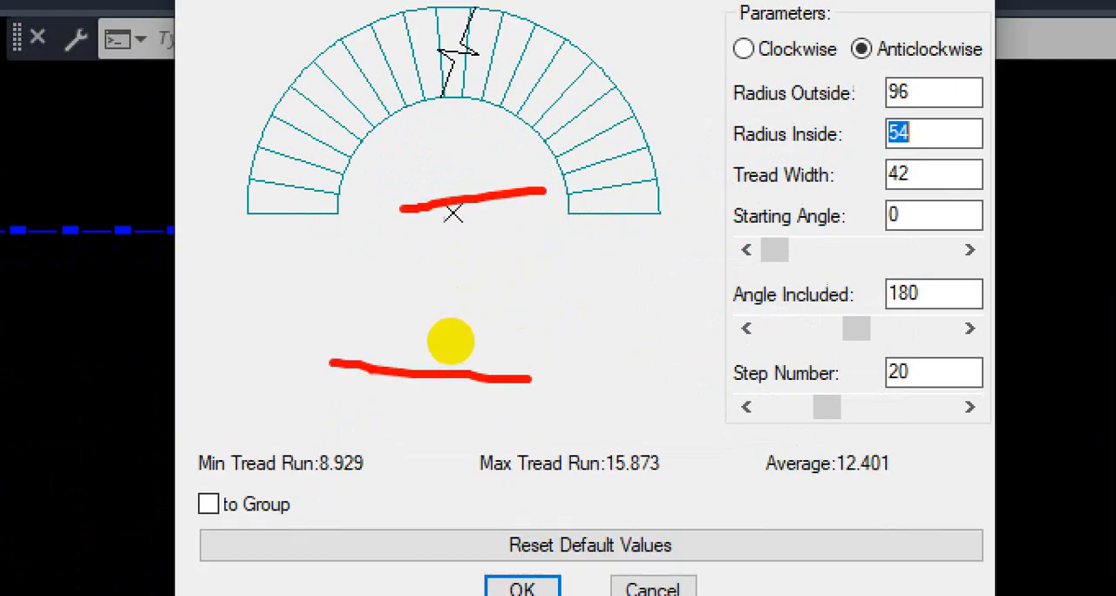
mouse_move(369, 367)
left_mouse_down()
mouse_move(368, 194)
mouse_move(472, 202)
left_mouse_up()
left_click_drag(415, 281, 415, 309)
mouse_move(426, 282)
left_mouse_down()
mouse_move(431, 299)
mouse_move(427, 280)
left_mouse_up()
left_click_drag(437, 265, 429, 281)
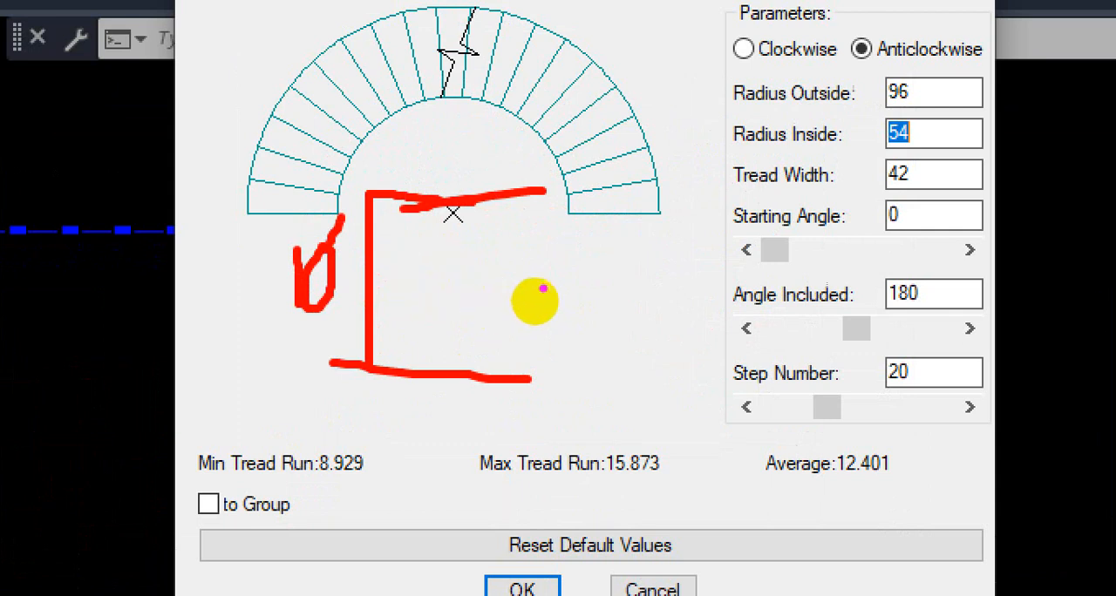
mouse_move(544, 290)
left_mouse_down()
mouse_move(556, 326)
mouse_move(568, 290)
mouse_move(580, 292)
left_mouse_up()
left_click_drag(594, 280, 593, 286)
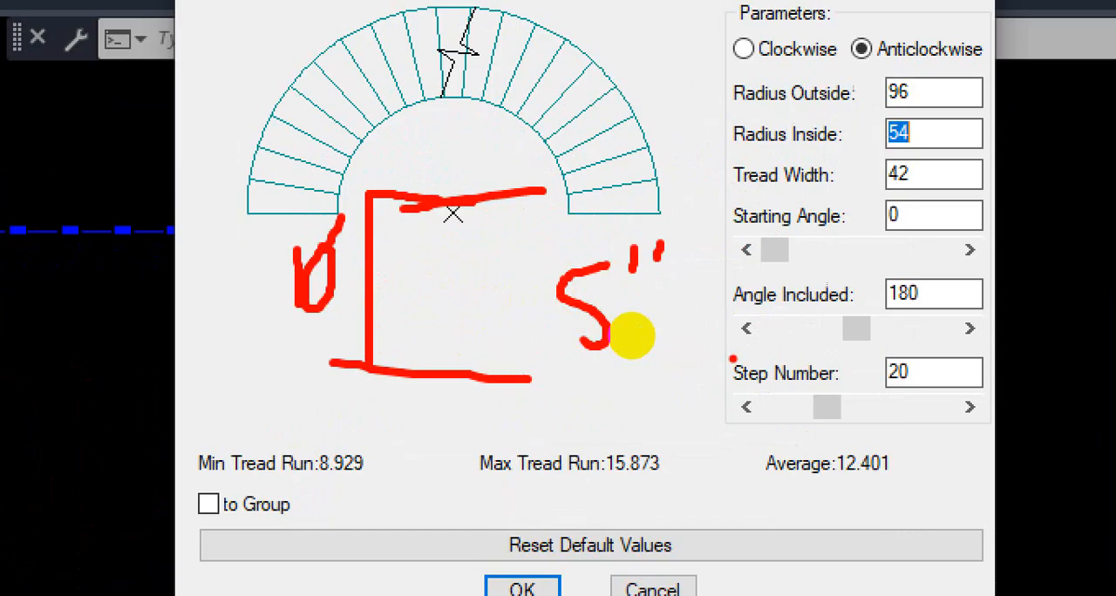
Step: Work out the step number by dividing the 120" floor height by the 5" riser and compare it with the Step Number value
left_click_drag(247, 366, 361, 338)
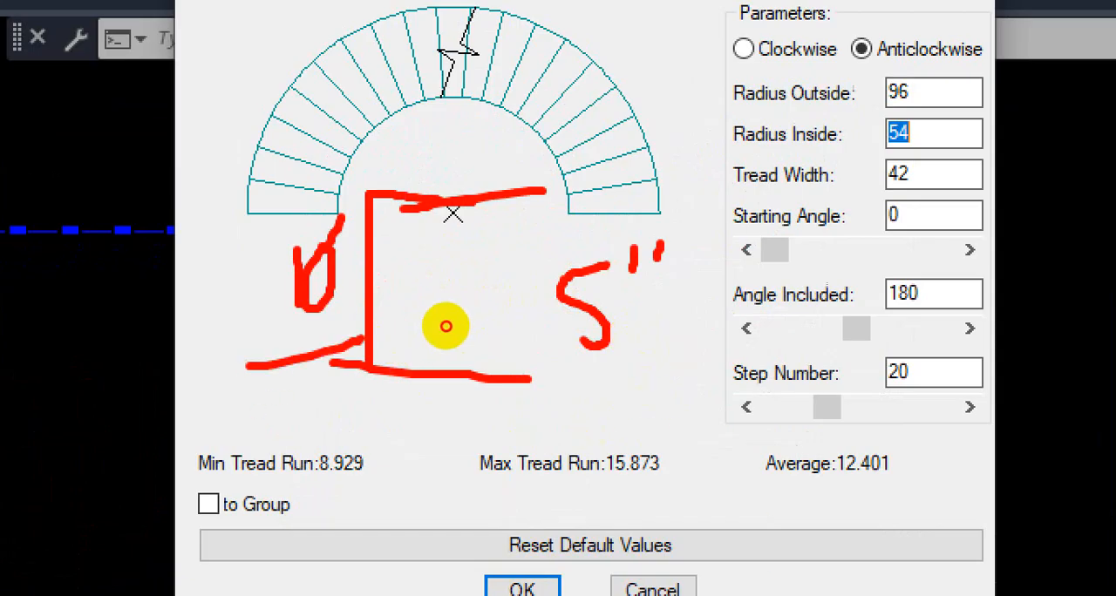
left_click_drag(617, 409, 618, 498)
mouse_move(647, 417)
left_mouse_down()
mouse_move(671, 479)
mouse_move(797, 393)
left_mouse_up()
mouse_move(837, 301)
left_mouse_down()
mouse_move(821, 353)
mouse_move(859, 347)
left_mouse_up()
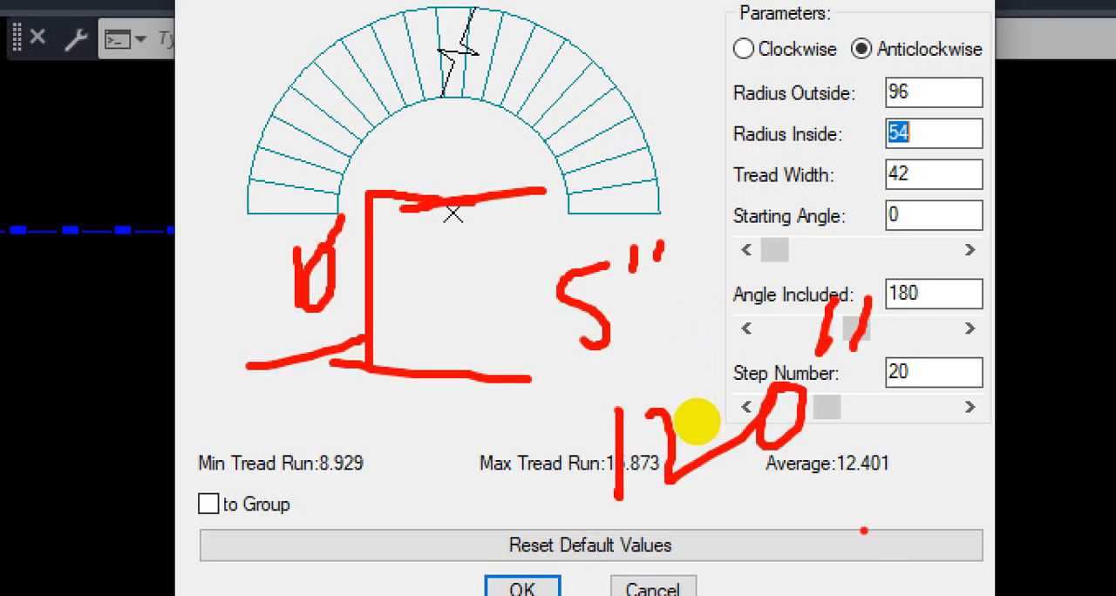
left_click_drag(907, 425, 826, 525)
mouse_move(924, 455)
left_mouse_down()
mouse_move(920, 521)
mouse_move(985, 433)
left_mouse_up()
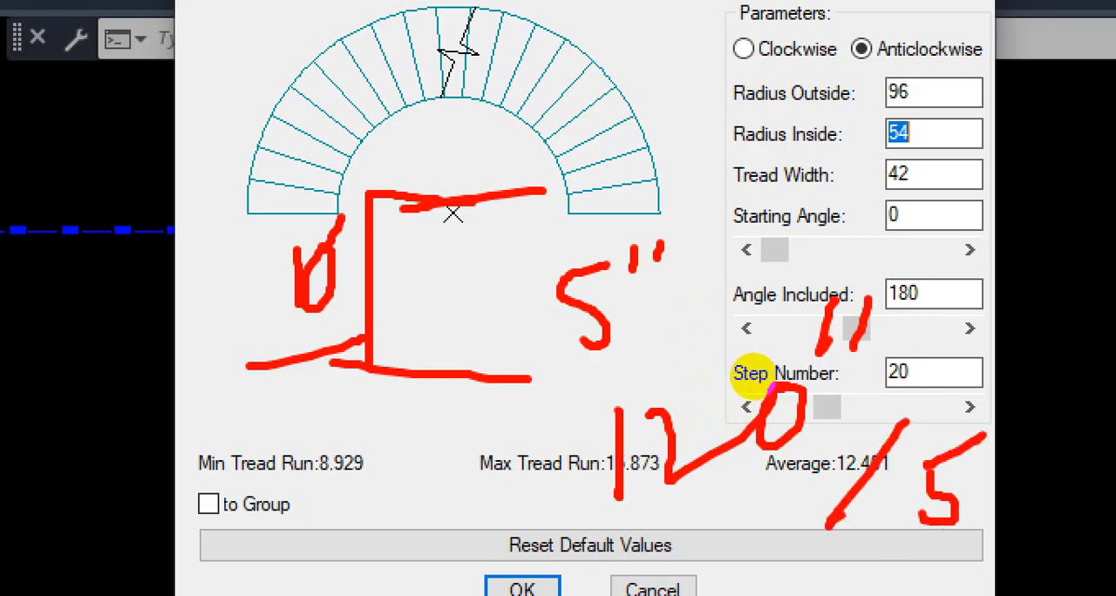
left_click_drag(720, 399, 638, 510)
left_click(634, 488)
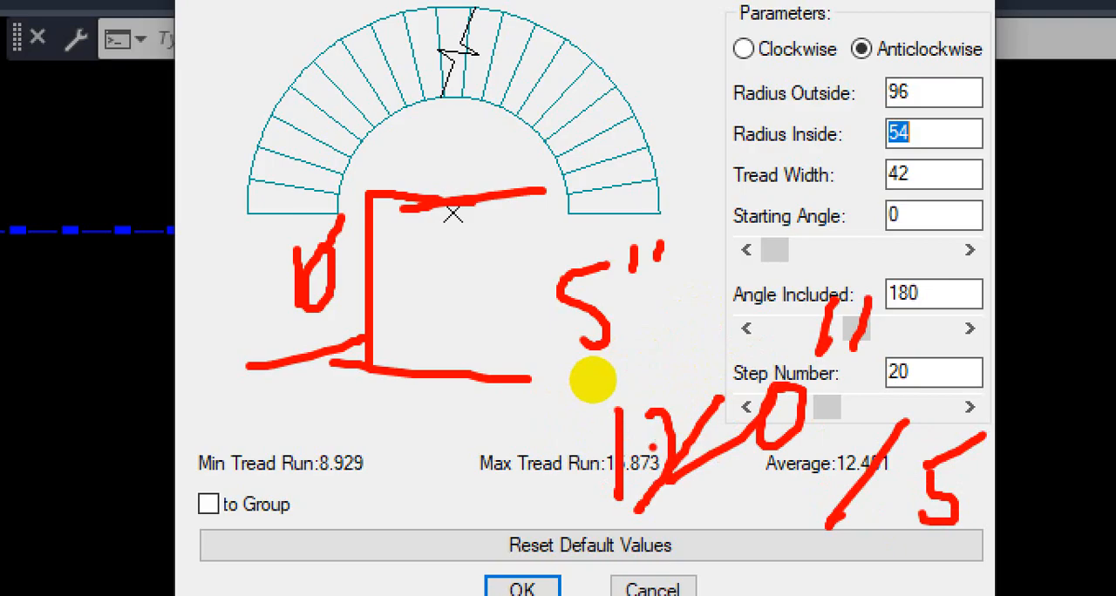
left_click_drag(726, 206, 842, 263)
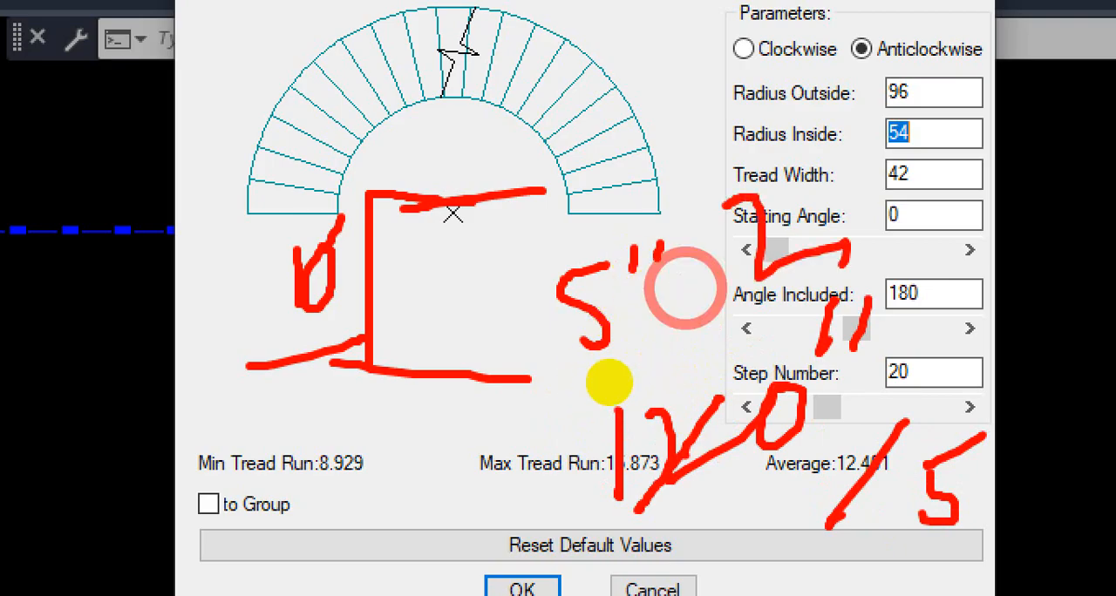
left_click_drag(659, 508, 805, 437)
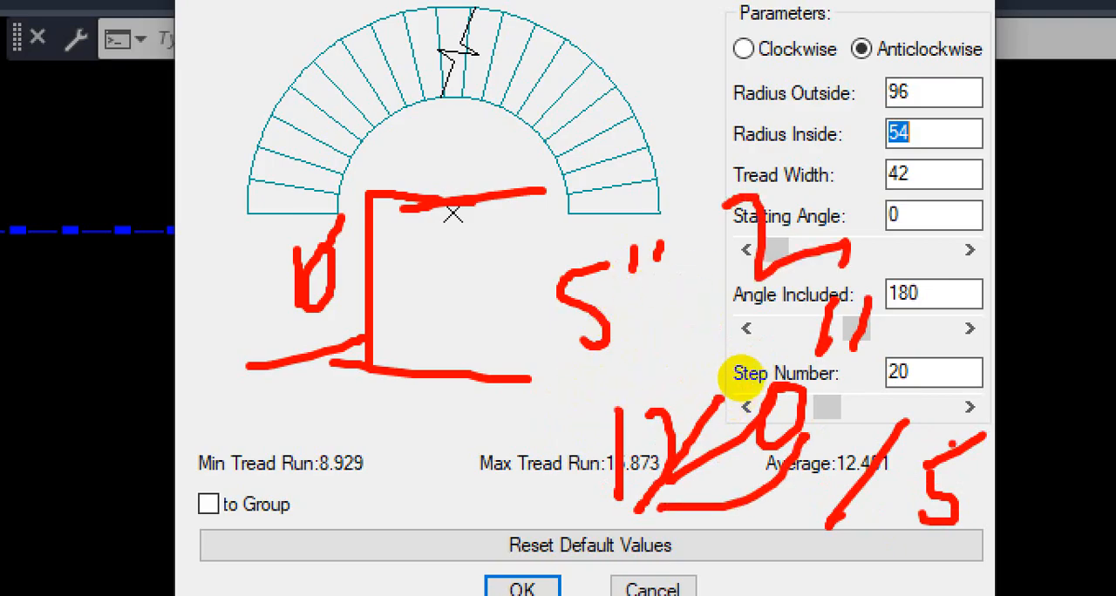
mouse_move(798, 179)
left_mouse_down()
mouse_move(859, 129)
mouse_move(876, 222)
mouse_move(779, 328)
left_mouse_up()
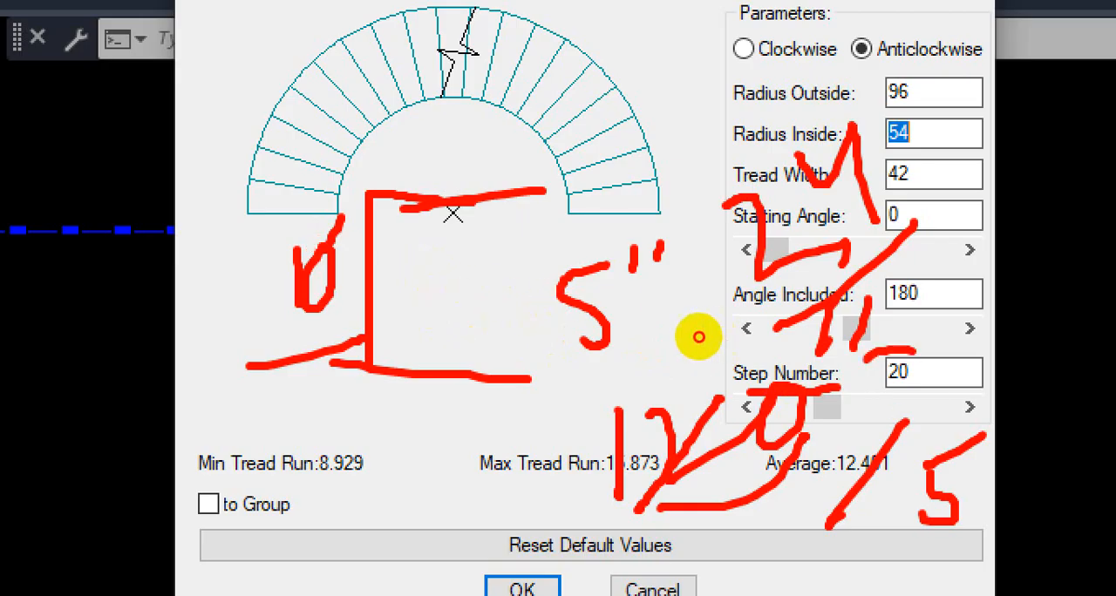
Step: Review the Step Number value, then examine the straight side and two open ends of the arc staircase in the preview
mouse_move(698, 337)
left_mouse_down()
mouse_move(747, 337)
mouse_move(689, 343)
mouse_move(764, 341)
left_mouse_up()
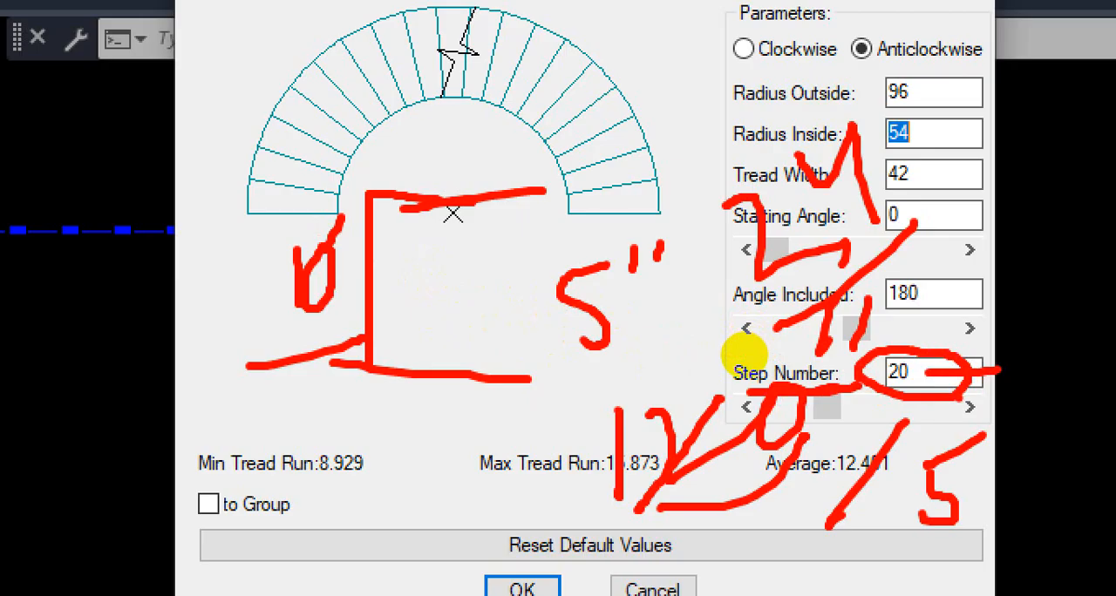
key("Escape")
key("ctrl+1")
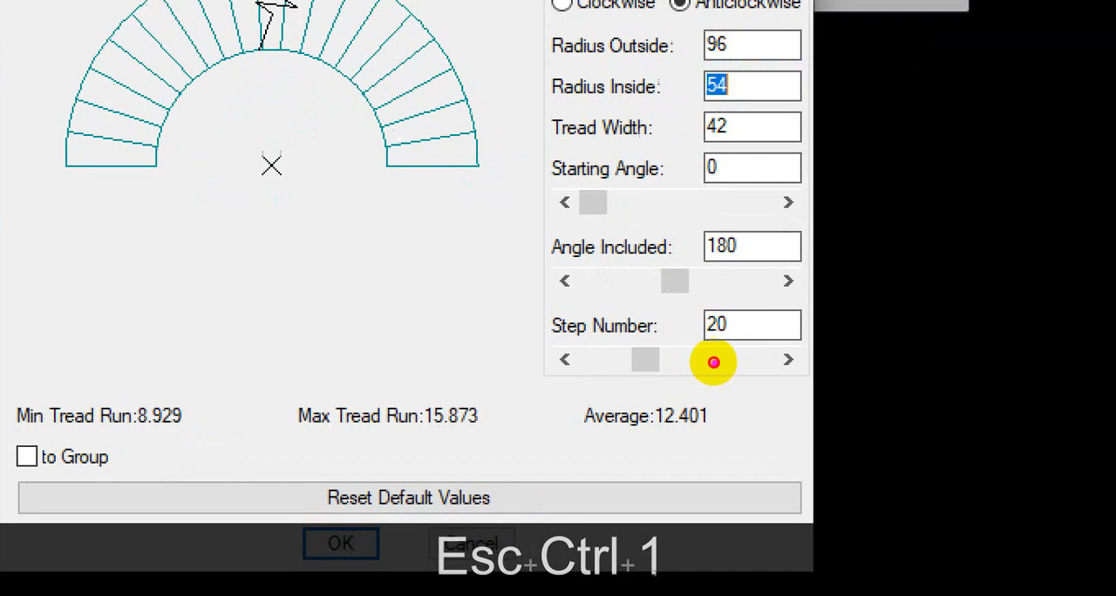
mouse_move(64, 168)
left_mouse_down()
mouse_move(63, 299)
mouse_move(516, 305)
left_mouse_up()
left_click(474, 168)
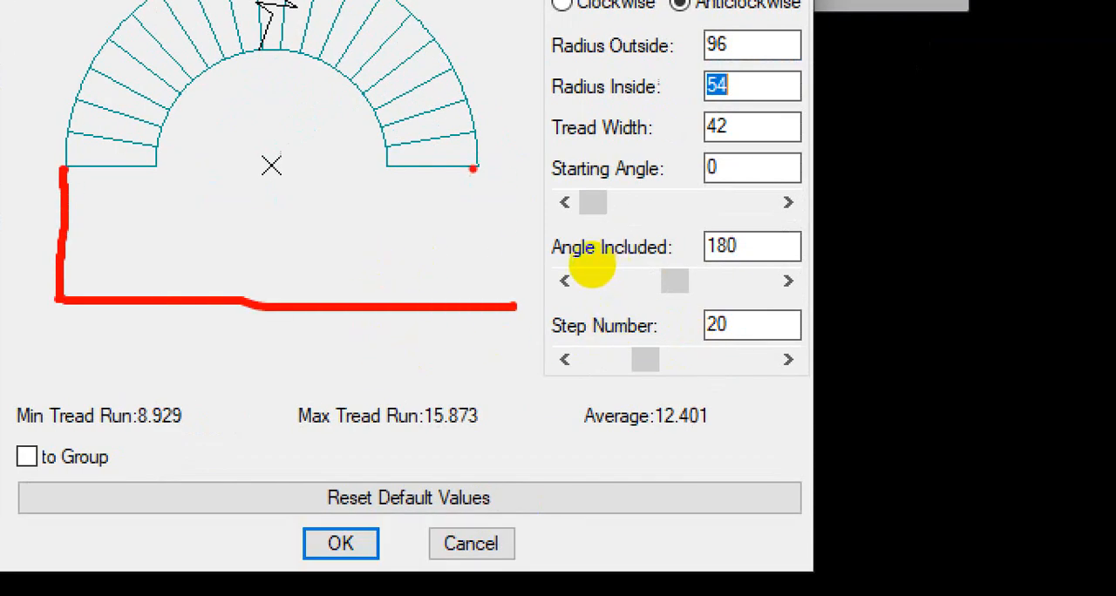
left_click_drag(473, 168, 465, 244)
left_click_drag(140, 180, 120, 207)
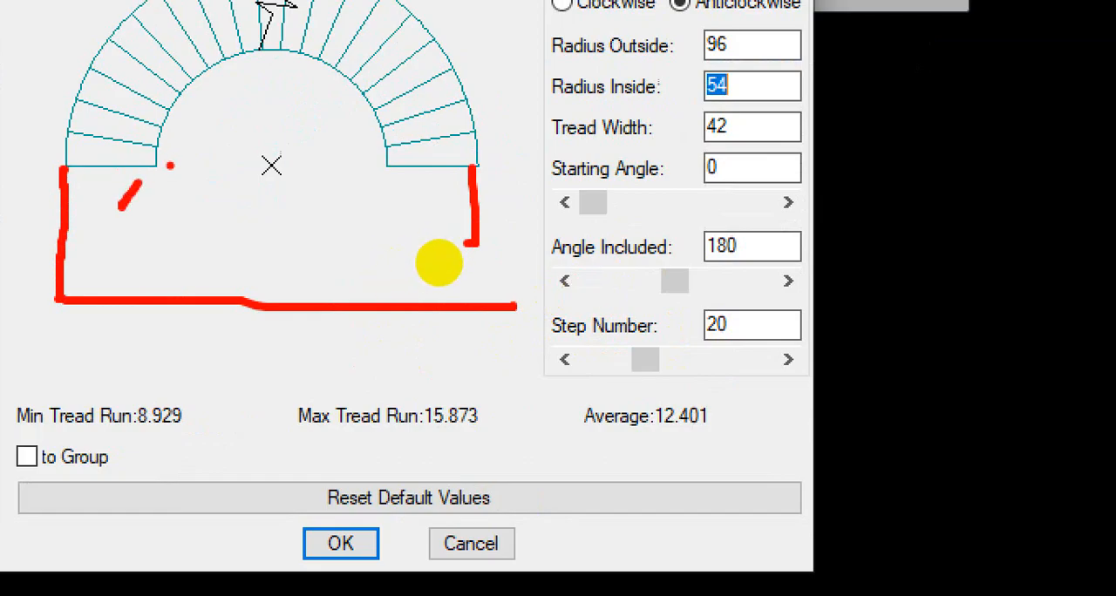
left_click_drag(170, 165, 395, 163)
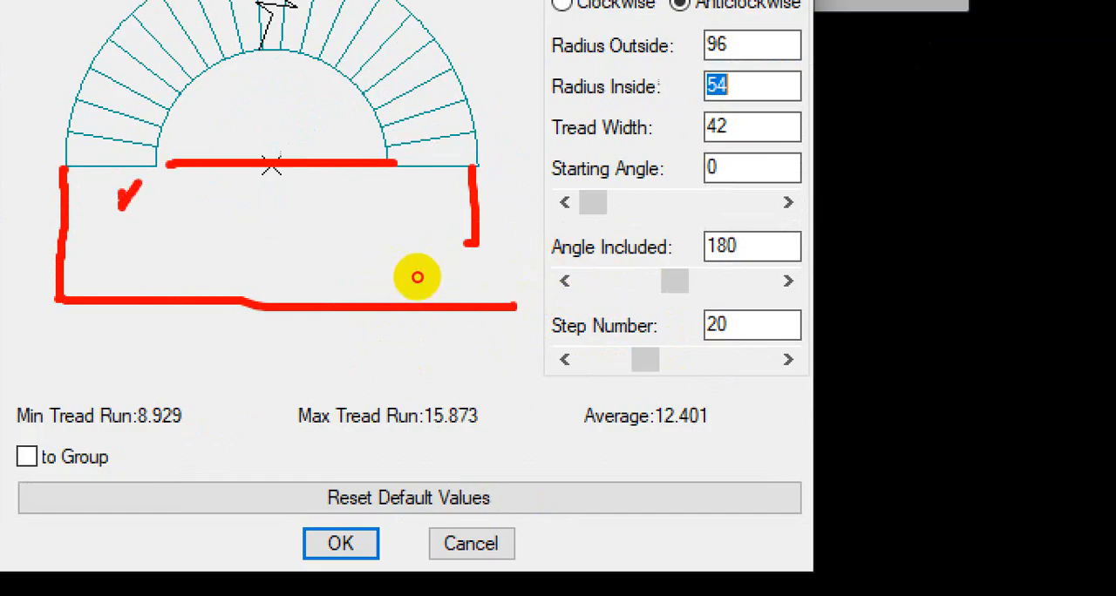
mouse_move(123, 196)
left_mouse_down()
mouse_move(114, 218)
mouse_move(159, 244)
left_mouse_up()
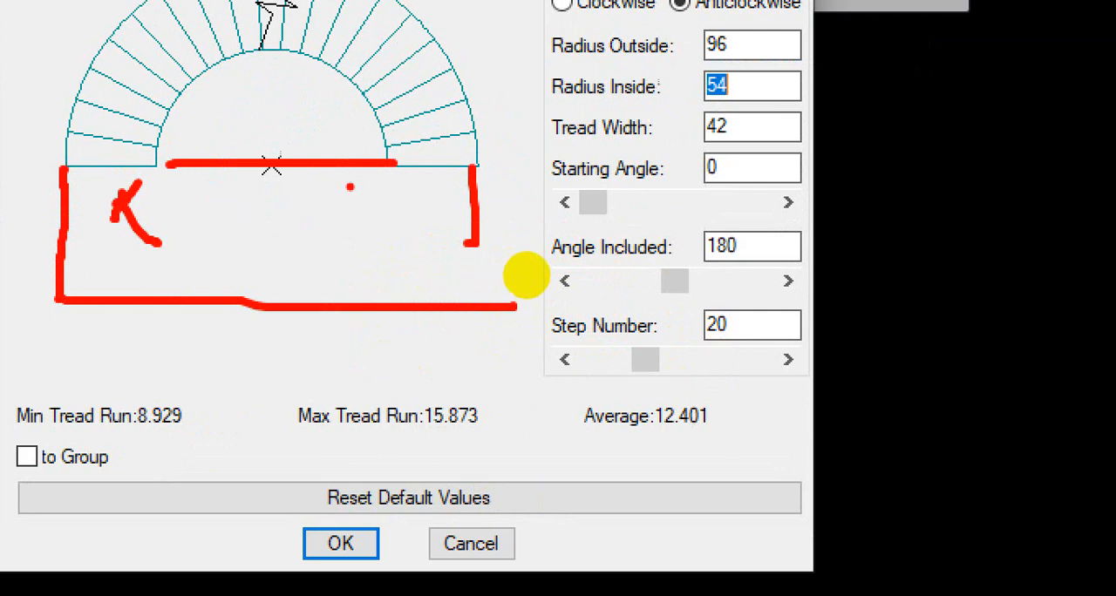
Step: Follow the treads around the arc from one end to the other and relate their count to the Step Number value
mouse_move(453, 166)
left_mouse_down()
mouse_move(418, 166)
mouse_move(396, 102)
left_mouse_up()
left_click_drag(407, 57, 345, 83)
left_click_drag(376, 32, 346, 70)
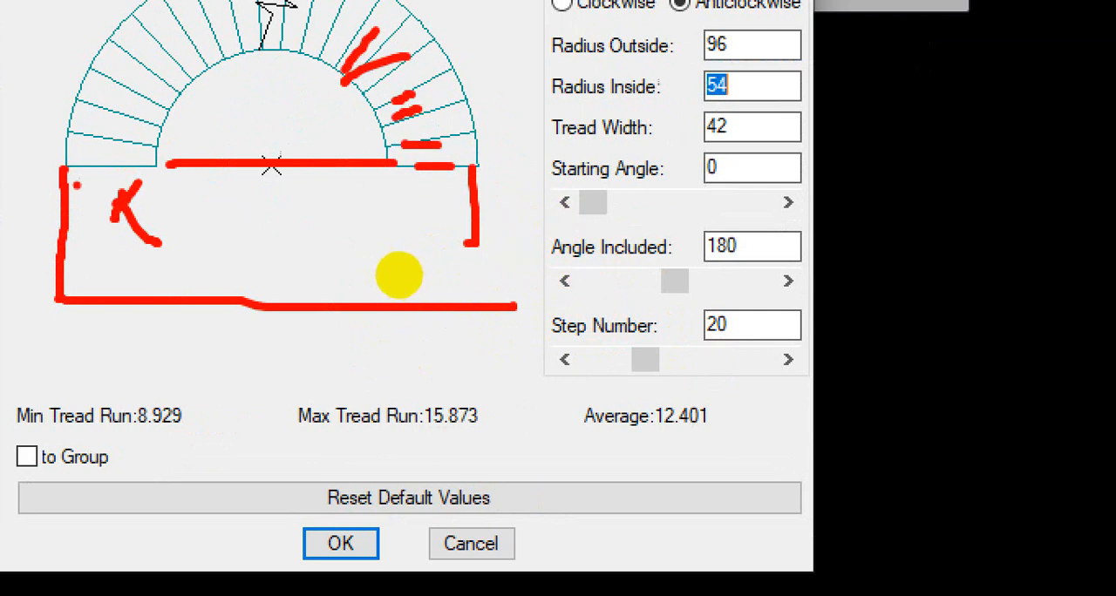
left_click_drag(105, 143, 125, 127)
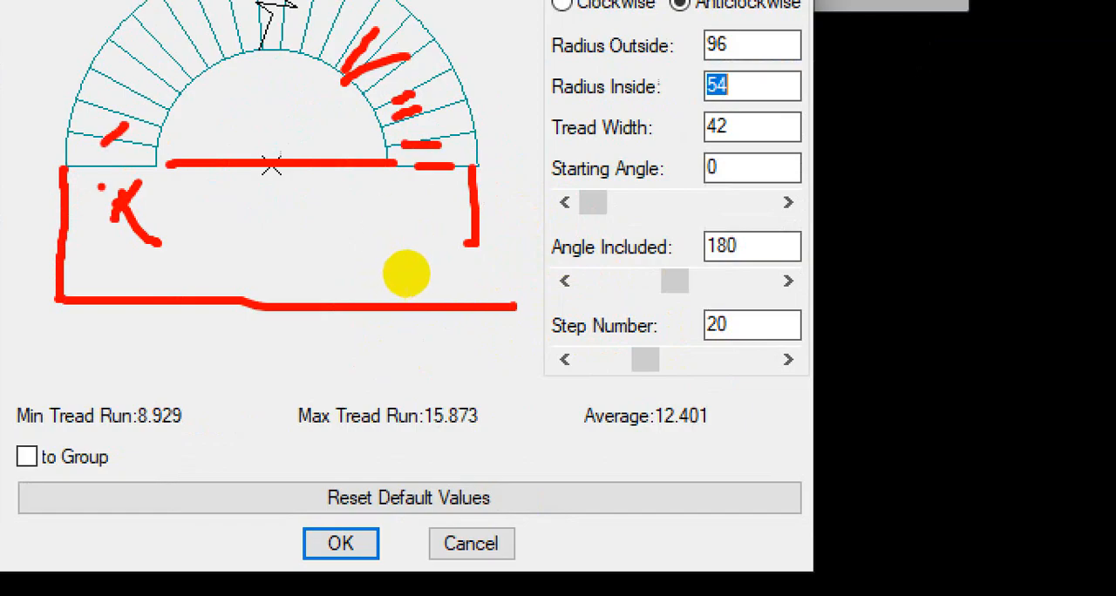
left_click_drag(100, 185, 74, 234)
left_click_drag(126, 189, 109, 218)
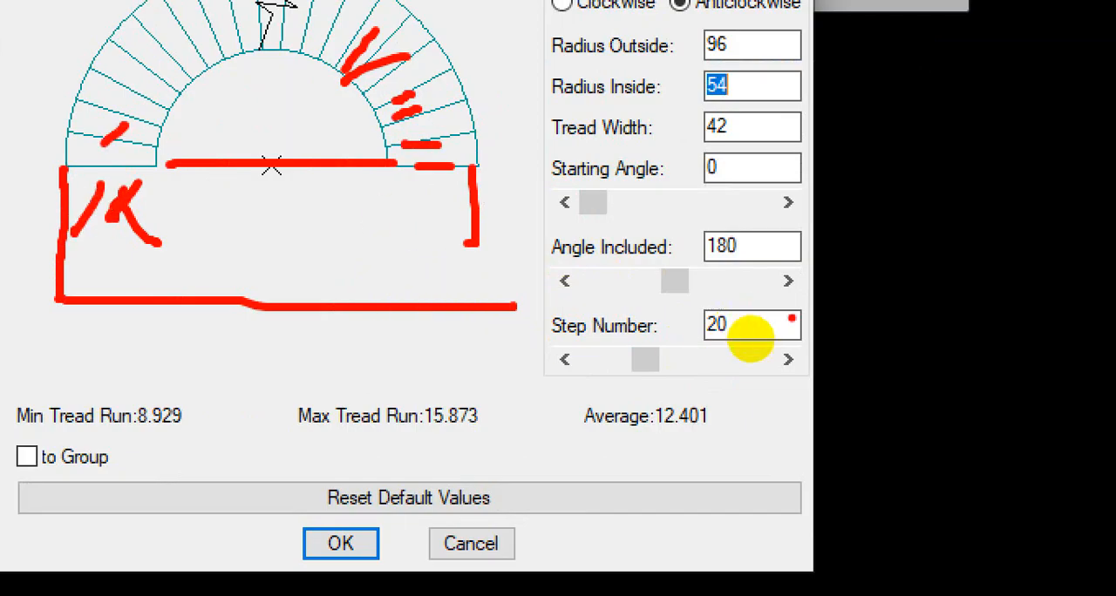
mouse_move(720, 309)
left_mouse_down()
mouse_move(745, 315)
mouse_move(750, 377)
left_mouse_up()
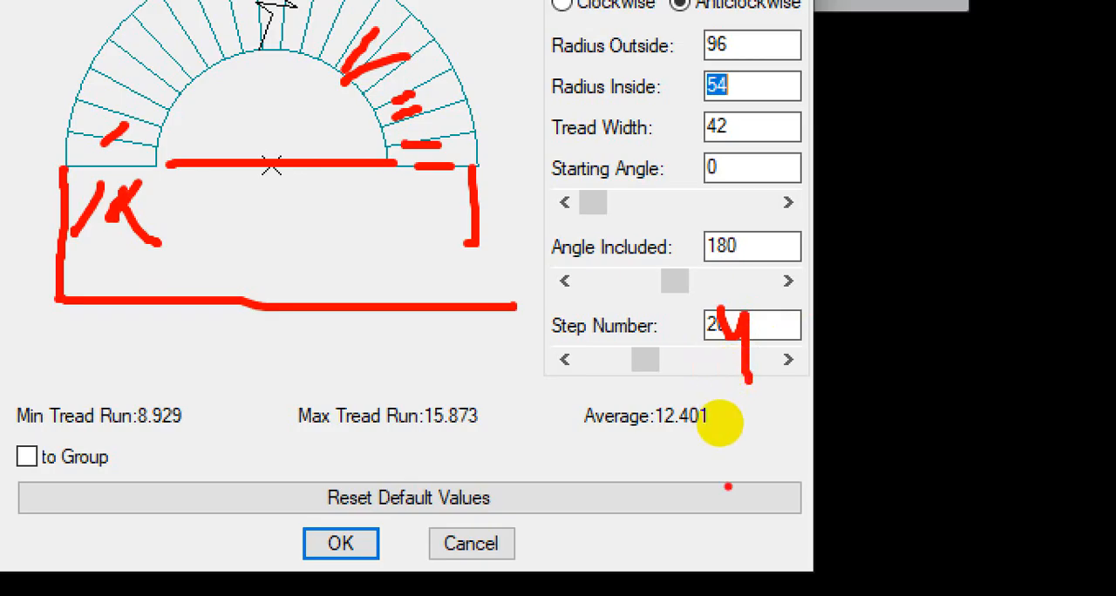
left_click_drag(756, 260, 723, 351)
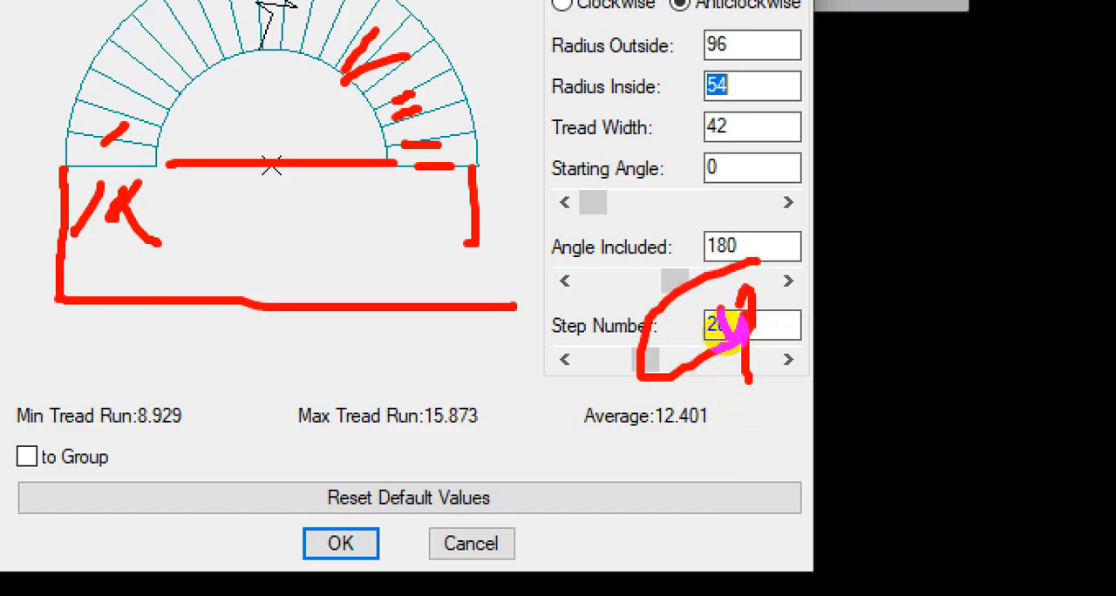
key("Escape")
double_click(729, 343)
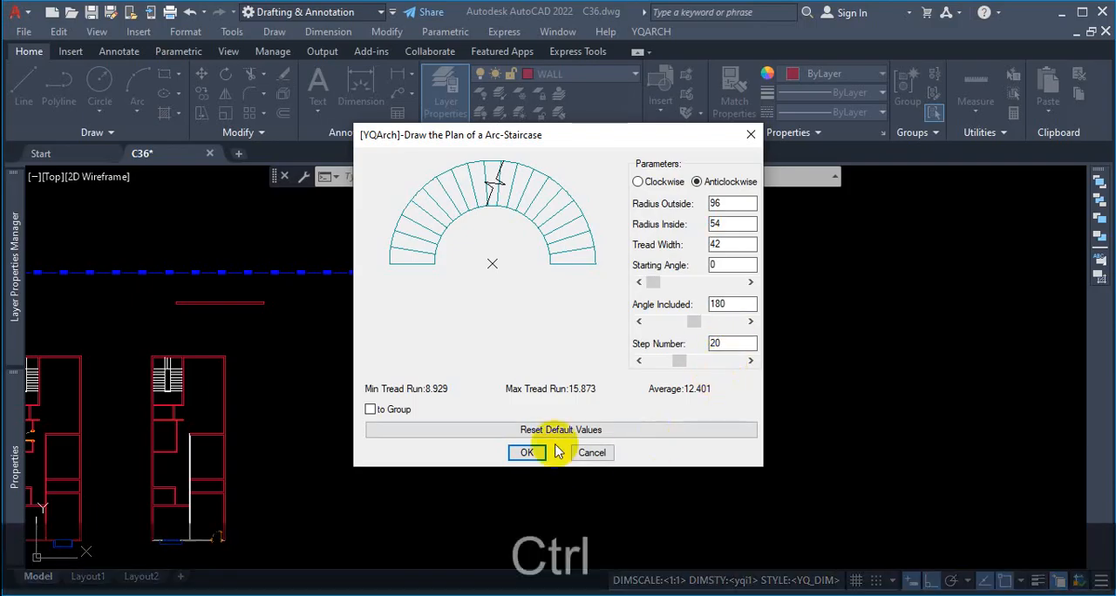
Step: Examine the minimum, maximum and average tread run against the current Step Number and the treads in the preview
key("ctrl+1")
mouse_move(425, 405)
left_mouse_down()
mouse_move(727, 406)
mouse_move(686, 377)
mouse_move(368, 369)
mouse_move(376, 403)
left_mouse_up()
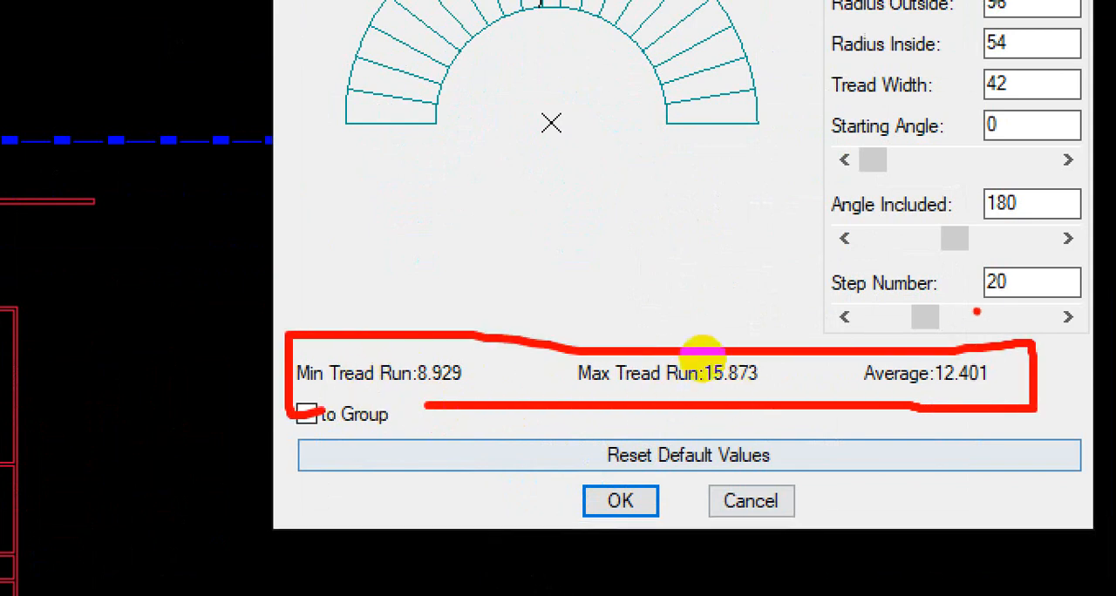
left_click_drag(991, 298, 1022, 296)
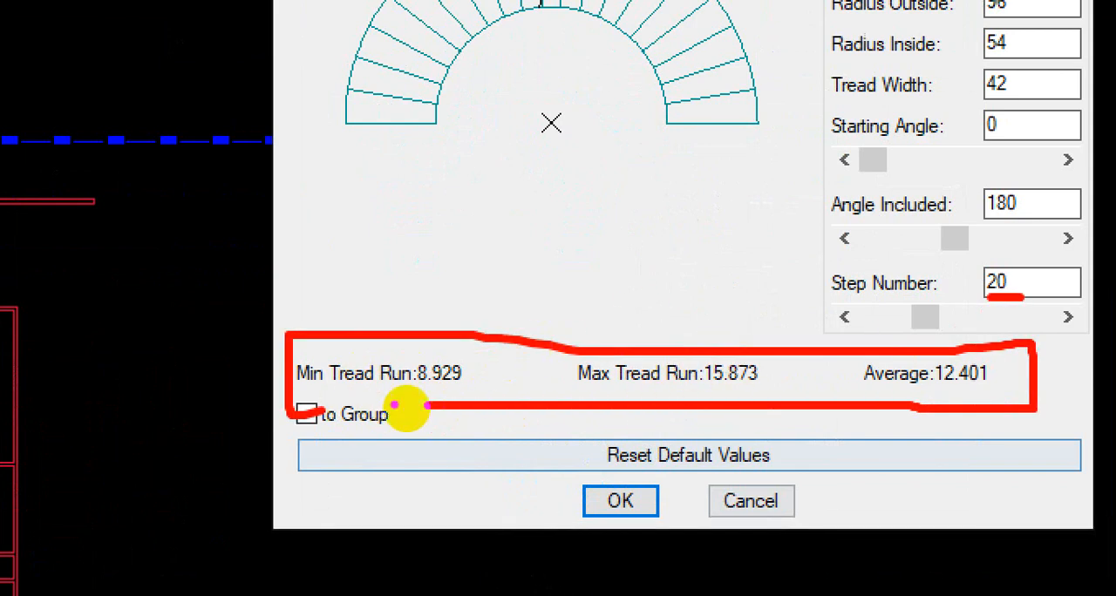
left_click_drag(402, 385, 505, 384)
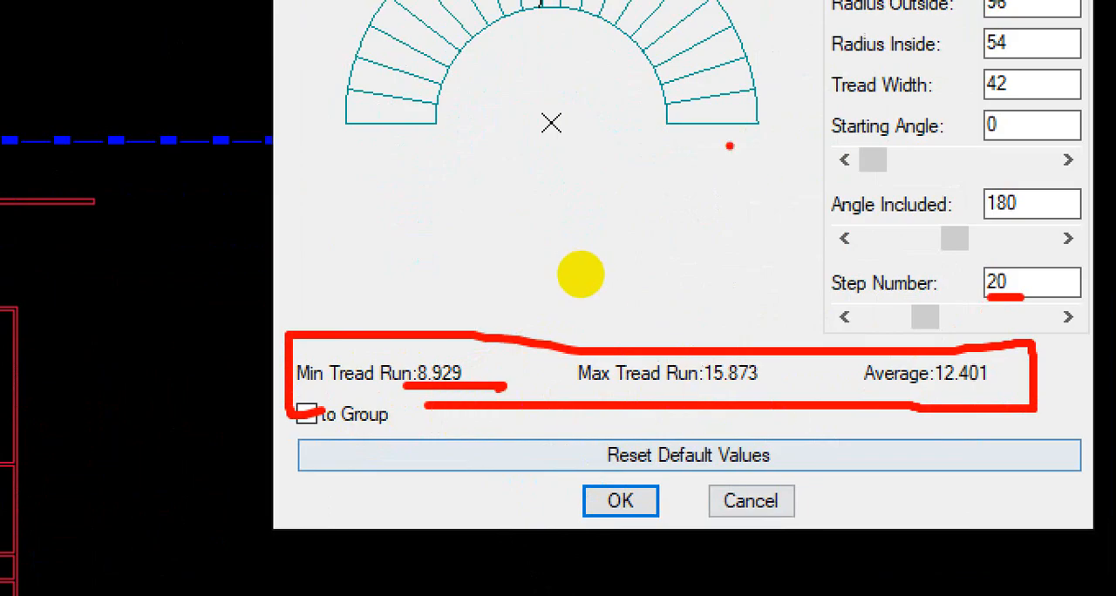
left_click_drag(675, 121, 746, 113)
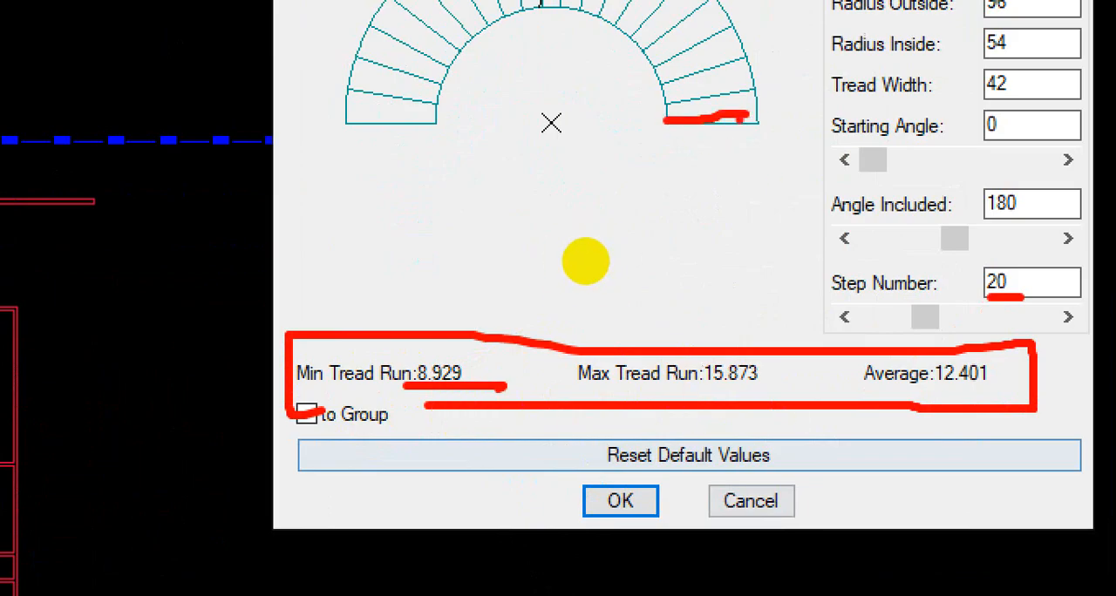
left_click_drag(677, 92, 722, 82)
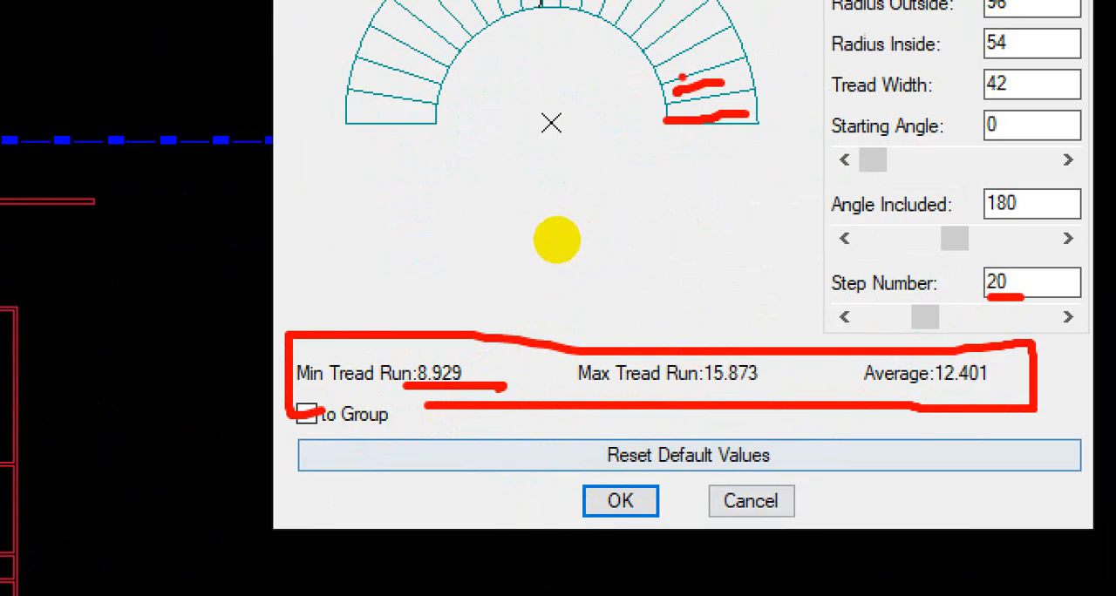
key("Escape")
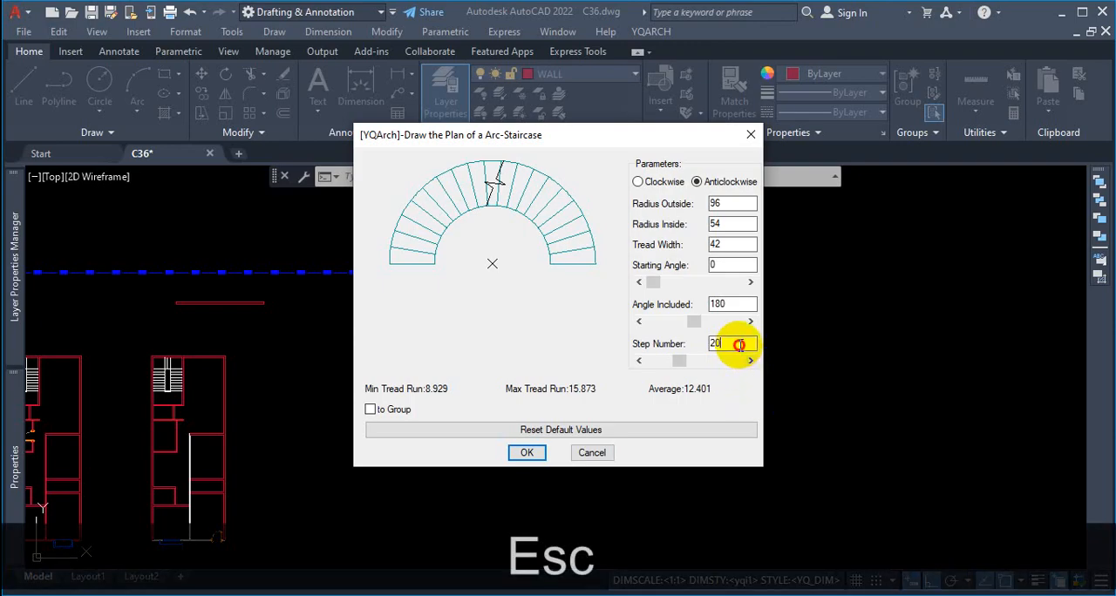
Step: Set the arc staircase's Step Number to 24 and refresh the preview
key("BackSpace")
type("4")
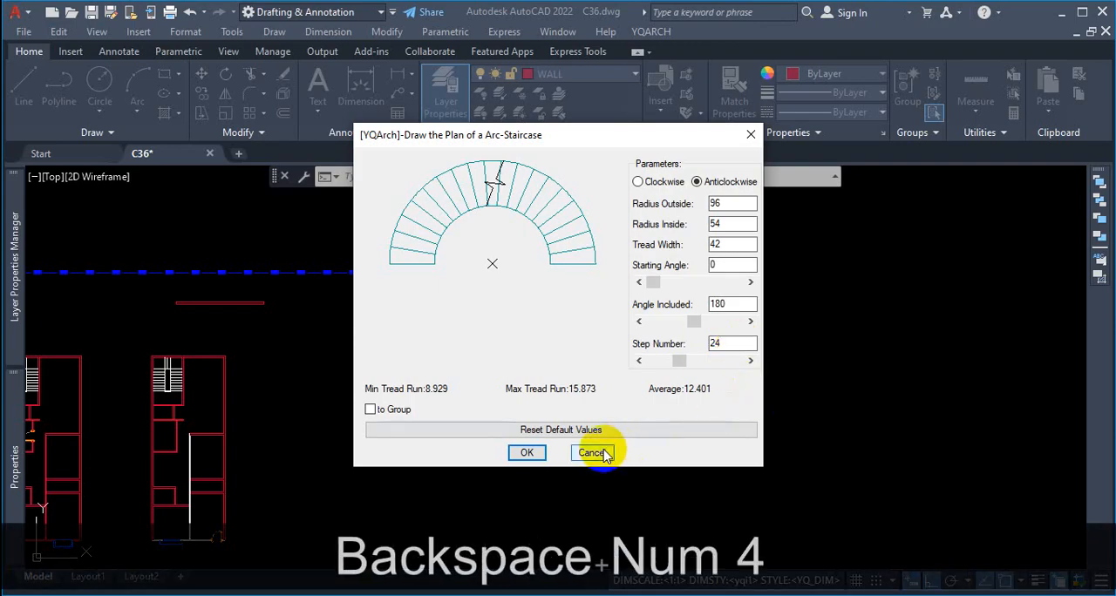
left_click(731, 304)
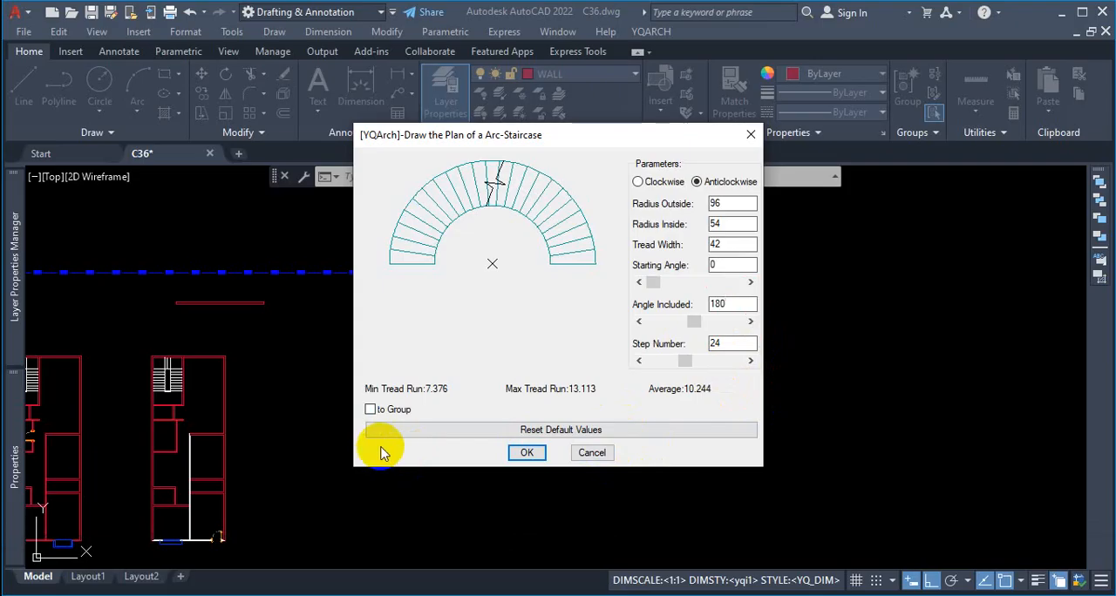
Step: Check the minimum tread run for the 24-step staircase
key("ctrl+1")
left_click(563, 391)
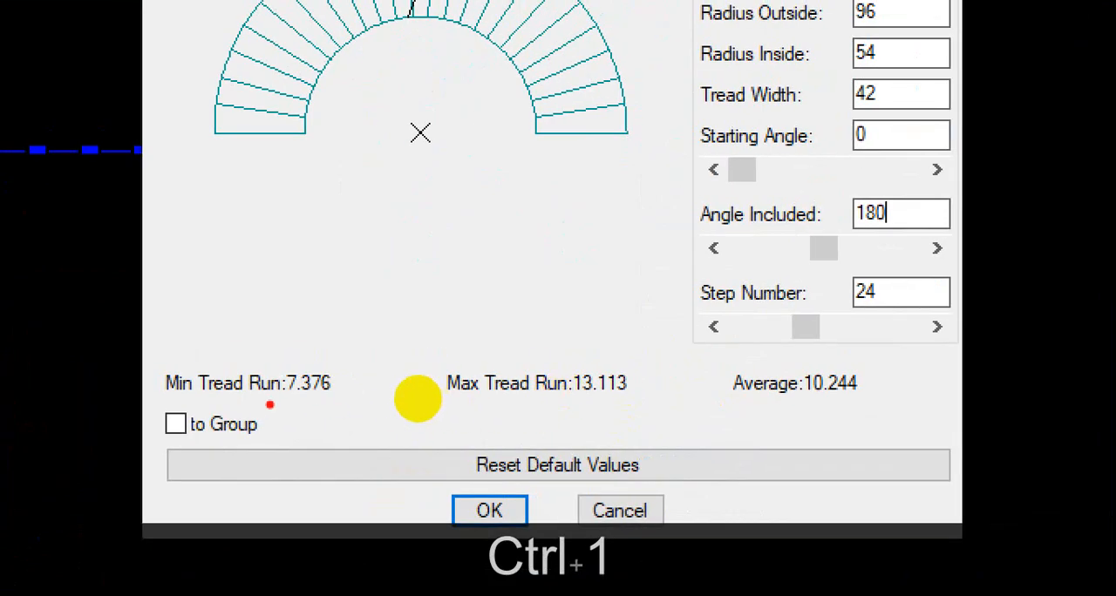
left_click_drag(264, 407, 337, 407)
mouse_move(446, 401)
left_mouse_down()
mouse_move(458, 369)
mouse_move(351, 376)
mouse_move(352, 389)
mouse_move(425, 399)
left_mouse_up()
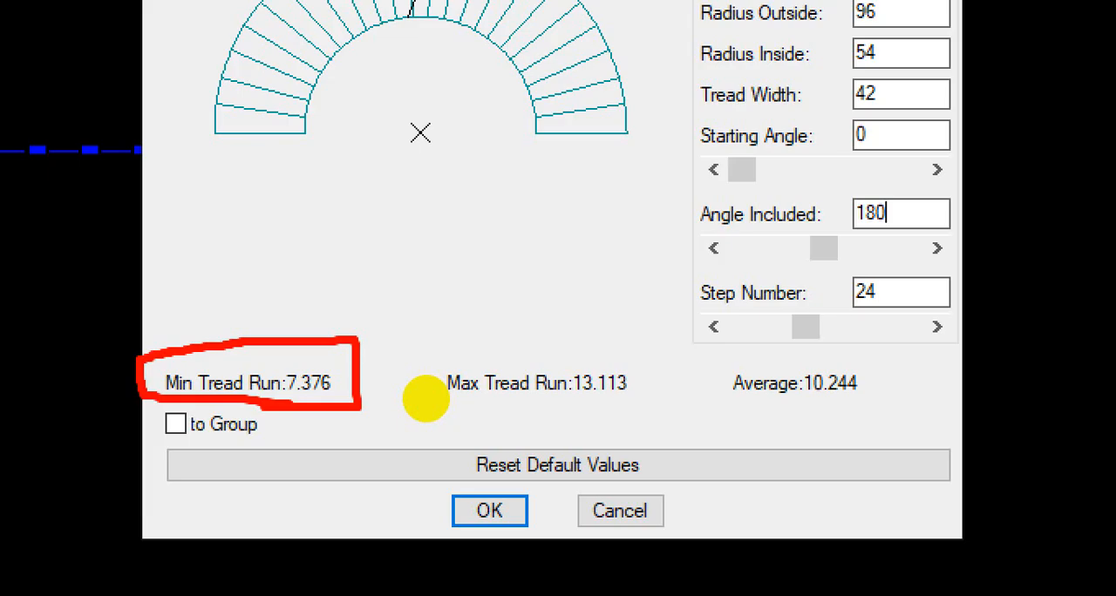
mouse_move(314, 356)
left_mouse_down()
mouse_move(280, 397)
mouse_move(374, 347)
left_mouse_up()
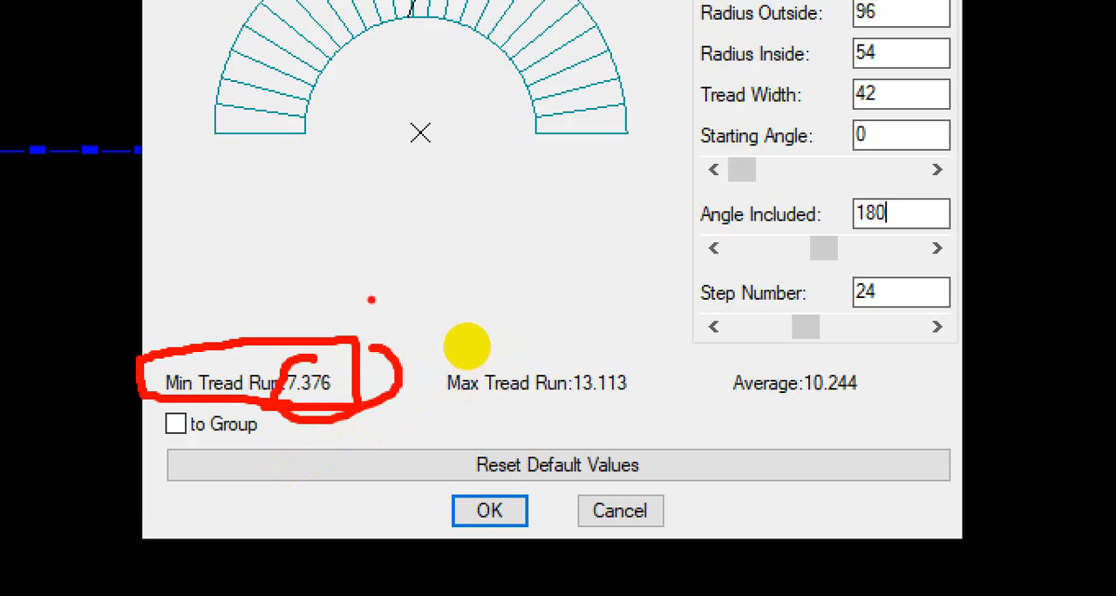
Step: Examine how the Angle Included value determines where the arc ends, and consider extending the stair beyond its straight end line
left_click_drag(367, 298, 547, 293)
mouse_move(637, 135)
left_mouse_down()
mouse_move(511, 135)
mouse_move(511, 305)
left_mouse_up()
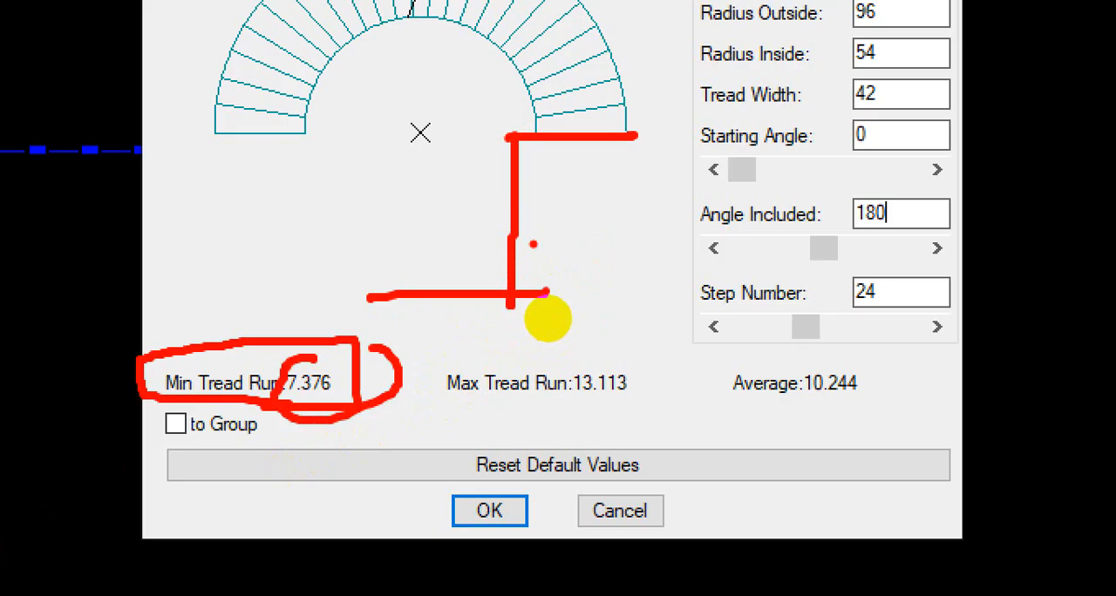
left_click_drag(533, 144, 530, 301)
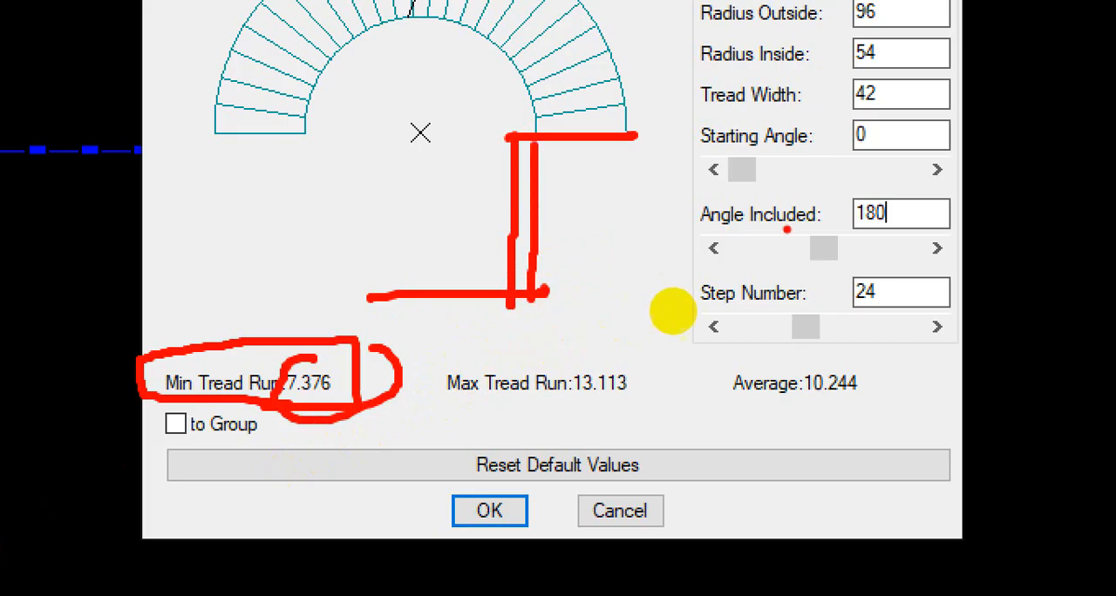
mouse_move(878, 181)
left_mouse_down()
mouse_move(834, 253)
mouse_move(911, 185)
mouse_move(850, 157)
mouse_move(835, 162)
left_mouse_up()
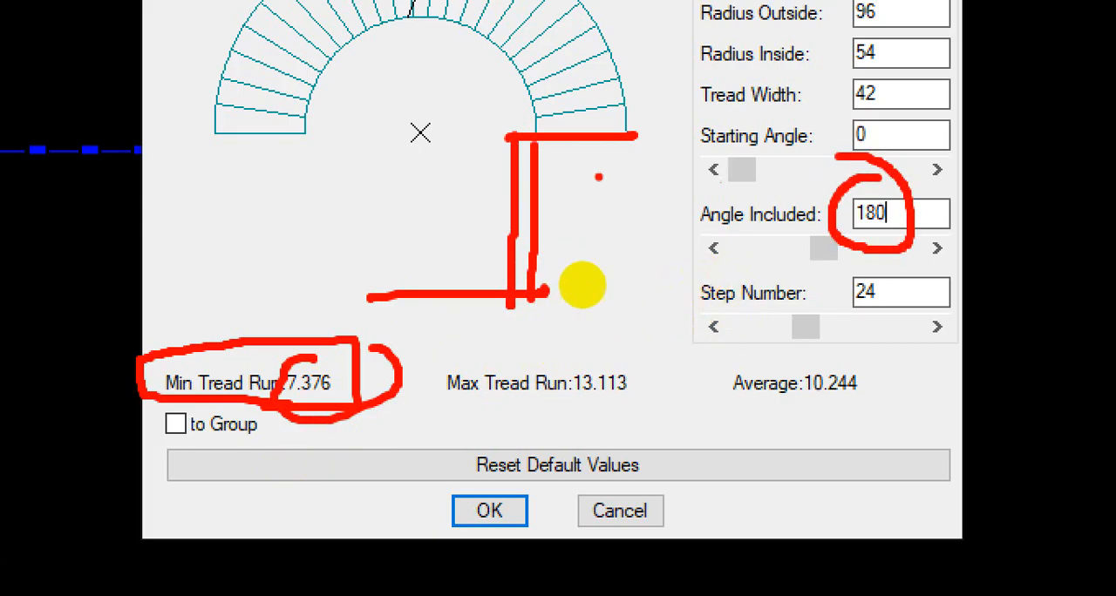
left_click_drag(545, 141, 634, 141)
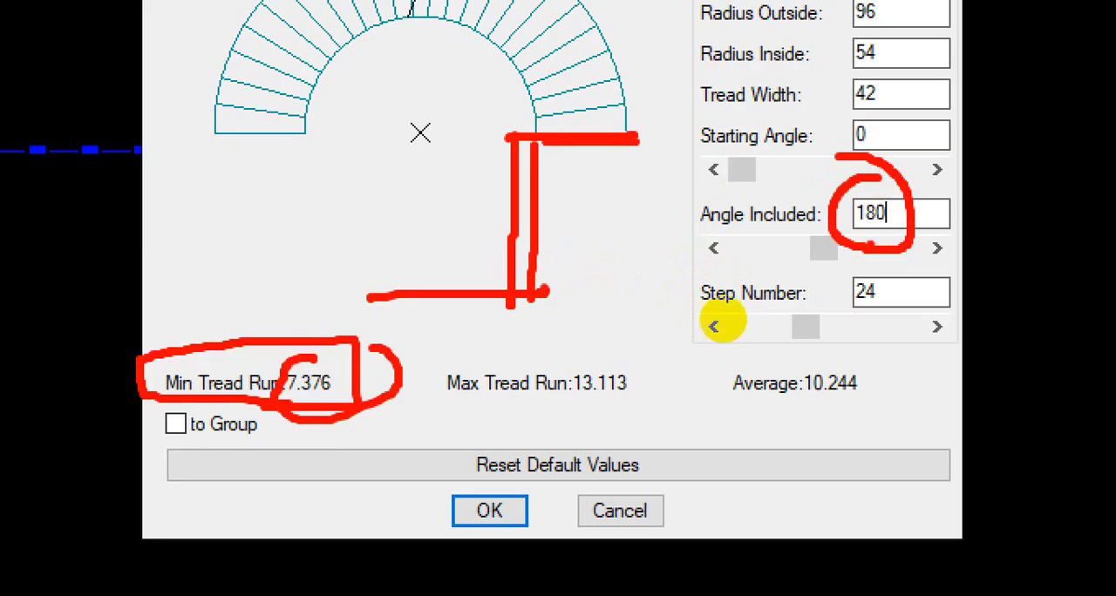
left_click_drag(573, 131, 535, 130)
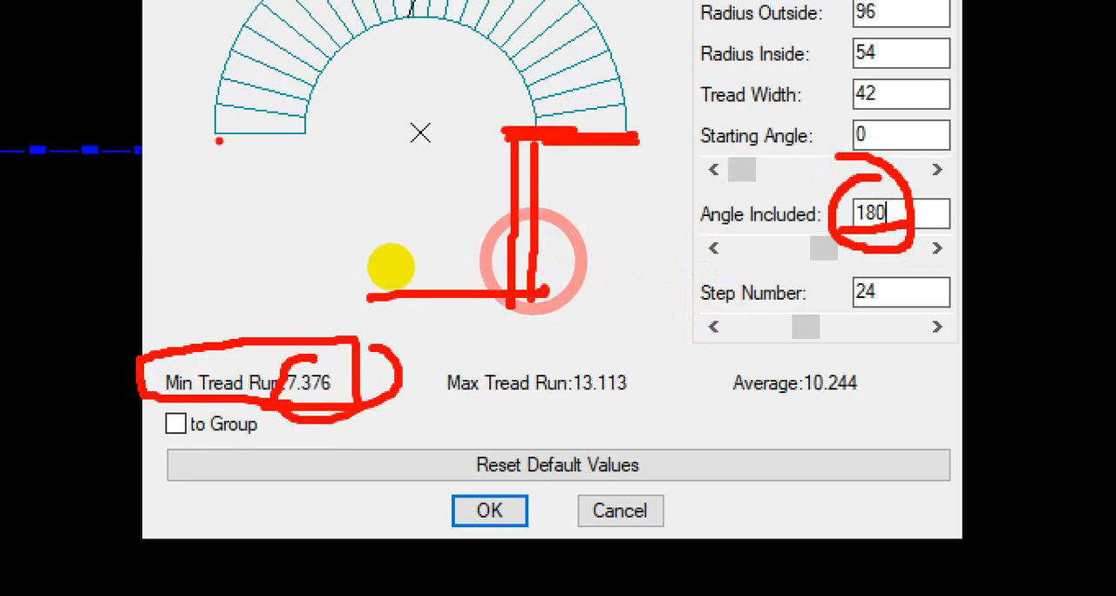
left_click_drag(210, 129, 631, 135)
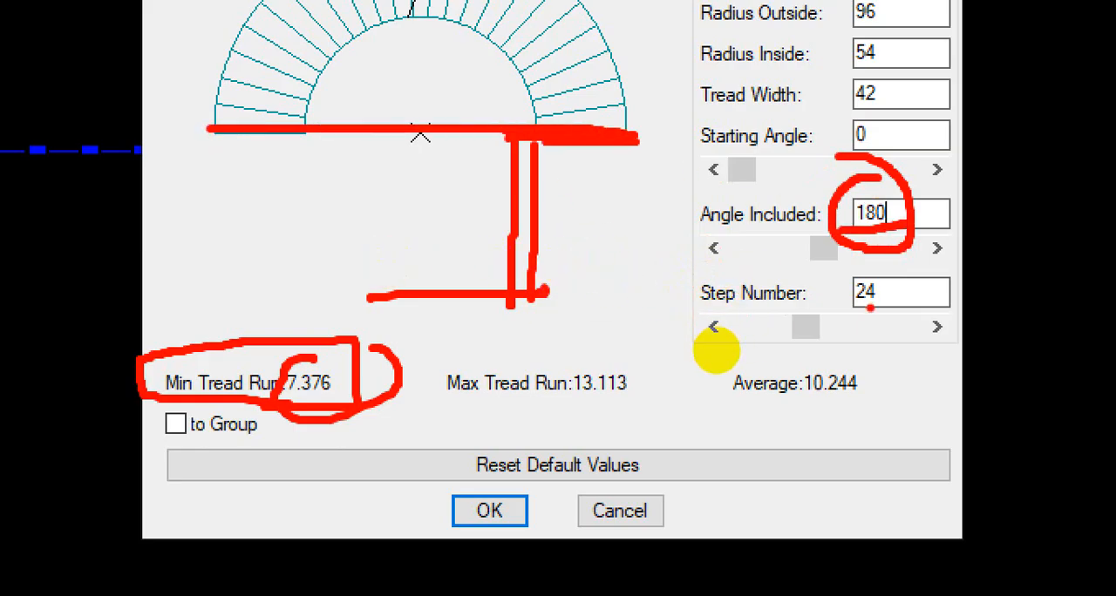
Step: Compare the minimum, average and maximum tread run with the 24-step setting and the treads in the preview
mouse_move(882, 284)
left_mouse_down()
mouse_move(835, 314)
mouse_move(902, 262)
left_mouse_up()
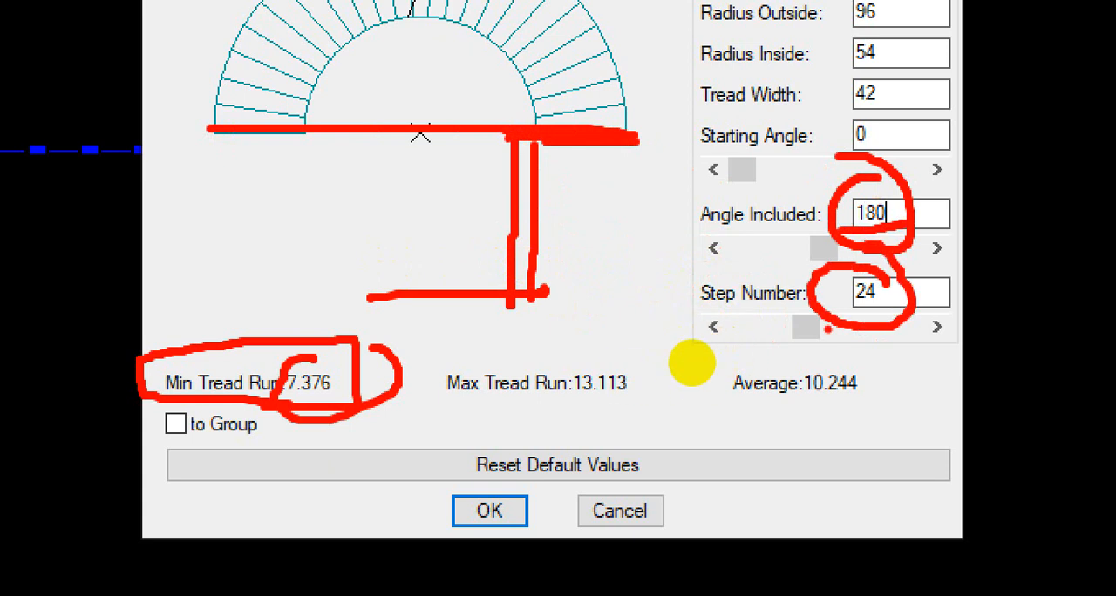
left_click_drag(710, 352, 725, 350)
mouse_move(443, 377)
left_mouse_down()
mouse_move(474, 373)
mouse_move(453, 376)
left_mouse_up()
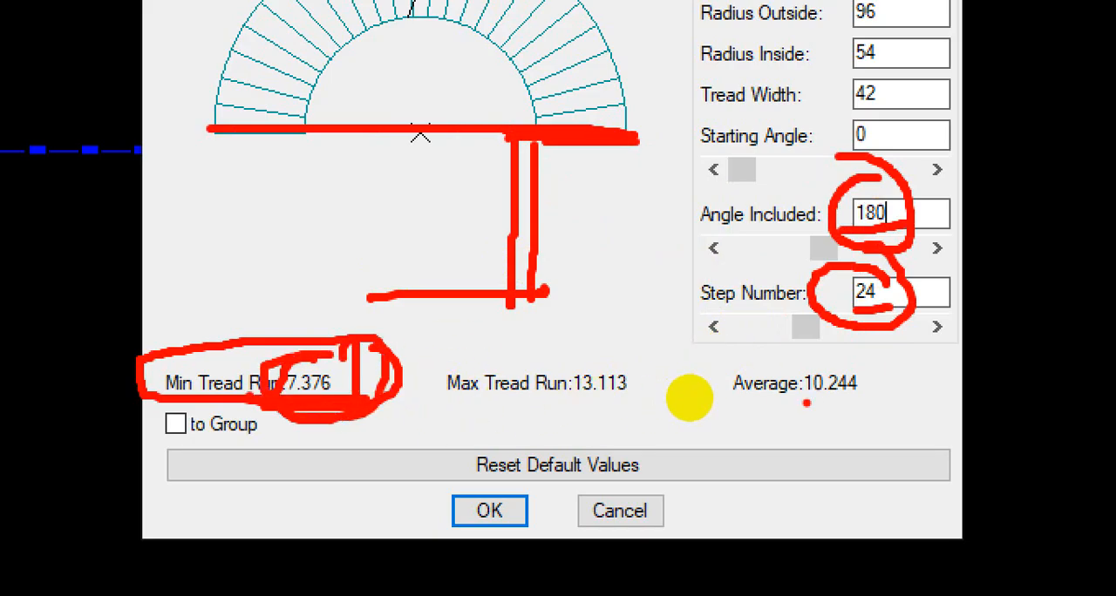
left_click_drag(797, 401, 887, 399)
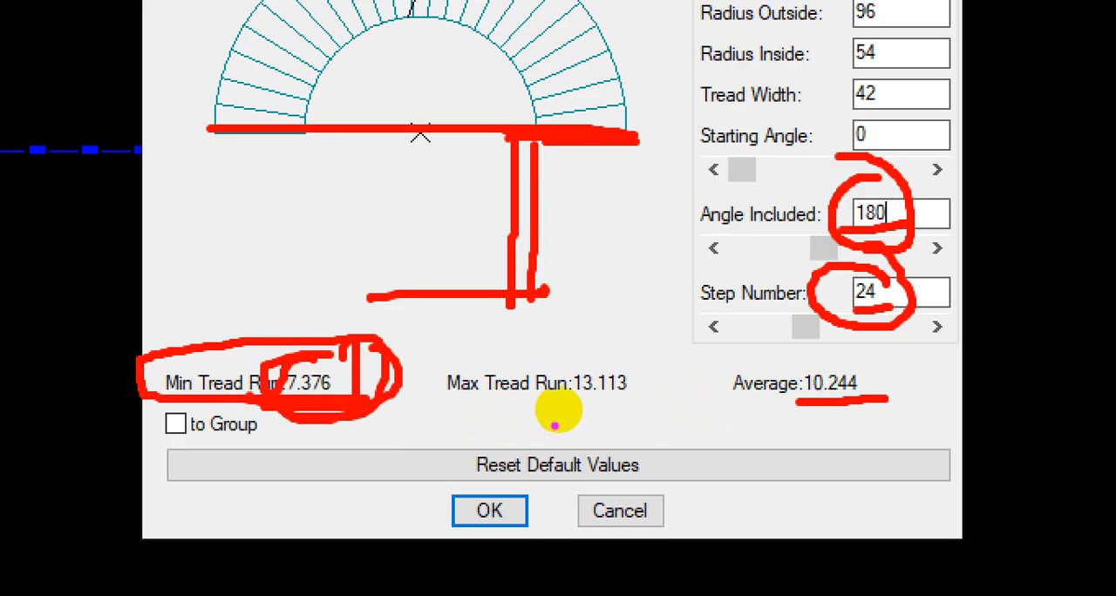
left_click_drag(580, 406, 666, 406)
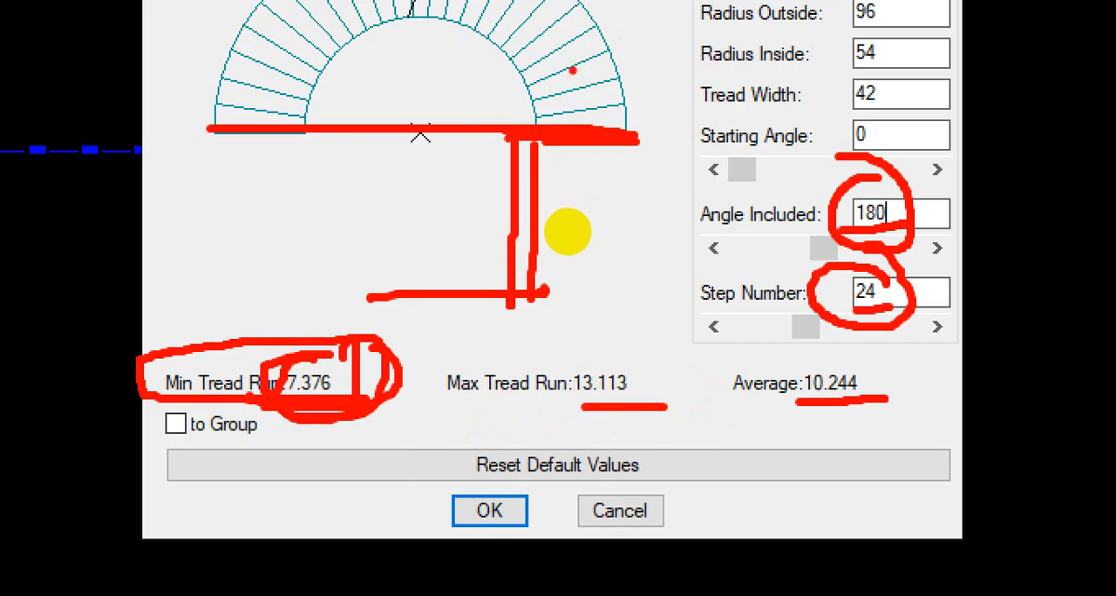
mouse_move(570, 80)
left_mouse_down()
mouse_move(566, 71)
mouse_move(545, 78)
left_mouse_up()
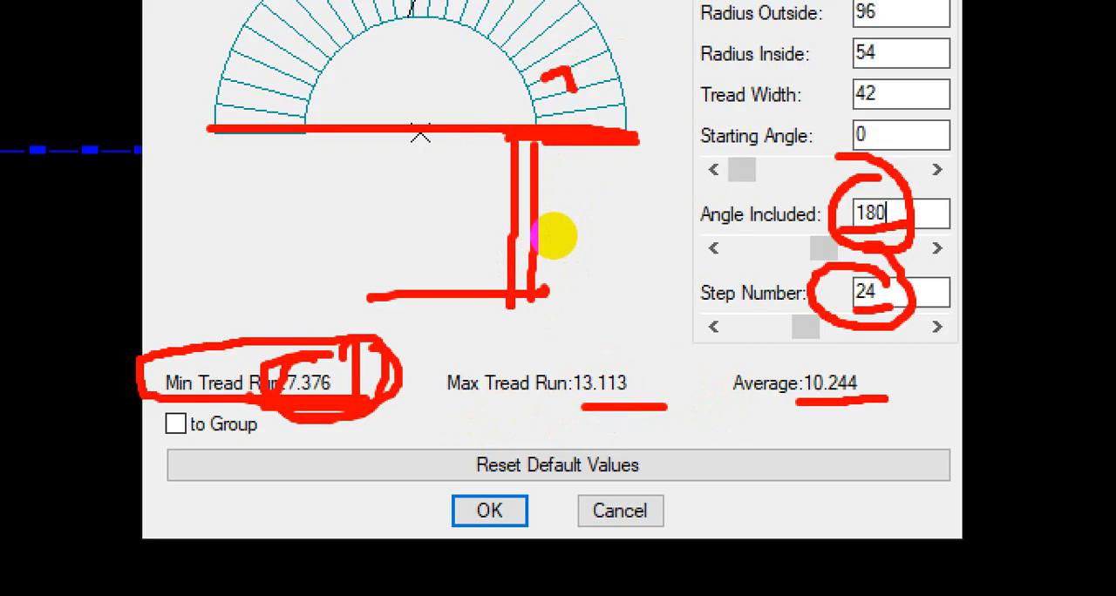
key("Escape")
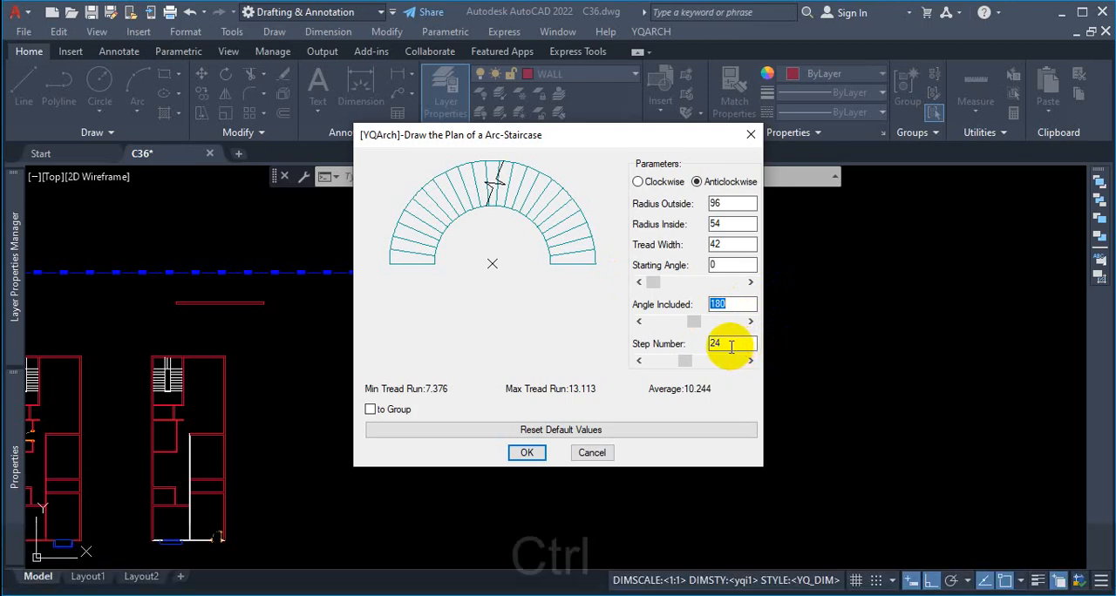
Step: Review the included angle, inside and outside radius, tread width and step number against the minimum tread run
key("ctrl+1")
scroll(657, 336, "down", 2)
left_click(637, 310)
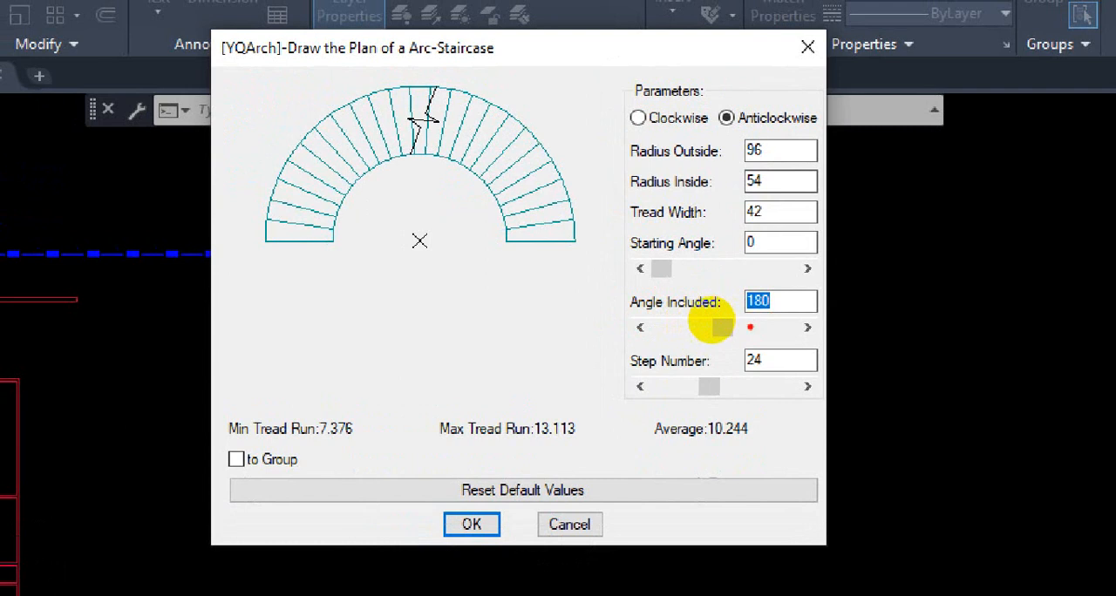
left_click_drag(740, 315, 784, 314)
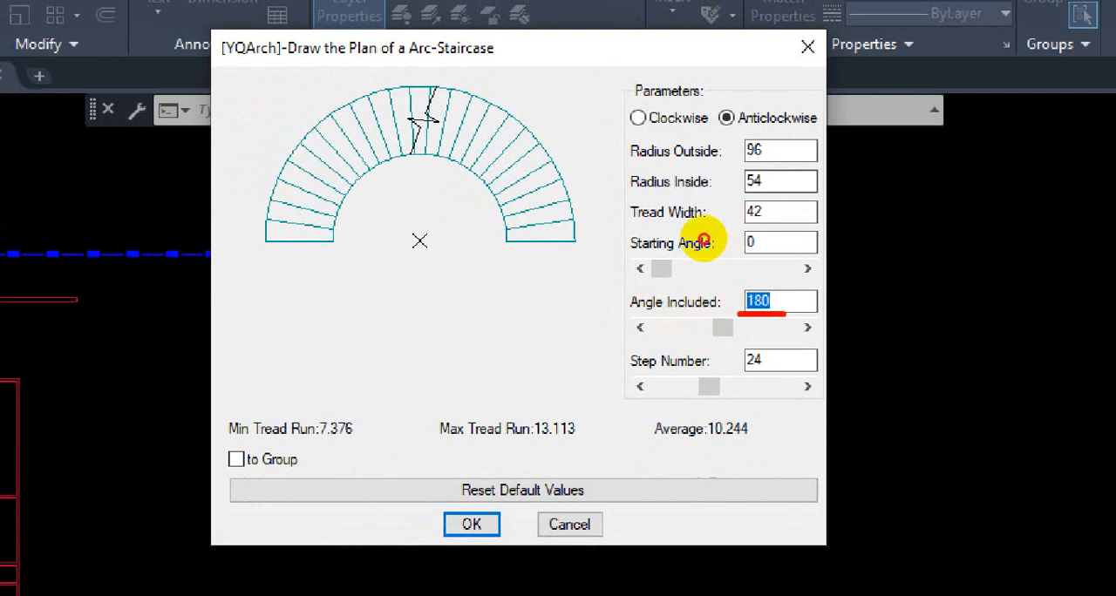
left_click_drag(736, 205, 773, 190)
mouse_move(777, 134)
left_mouse_down()
mouse_move(757, 133)
mouse_move(826, 158)
mouse_move(740, 131)
left_mouse_up()
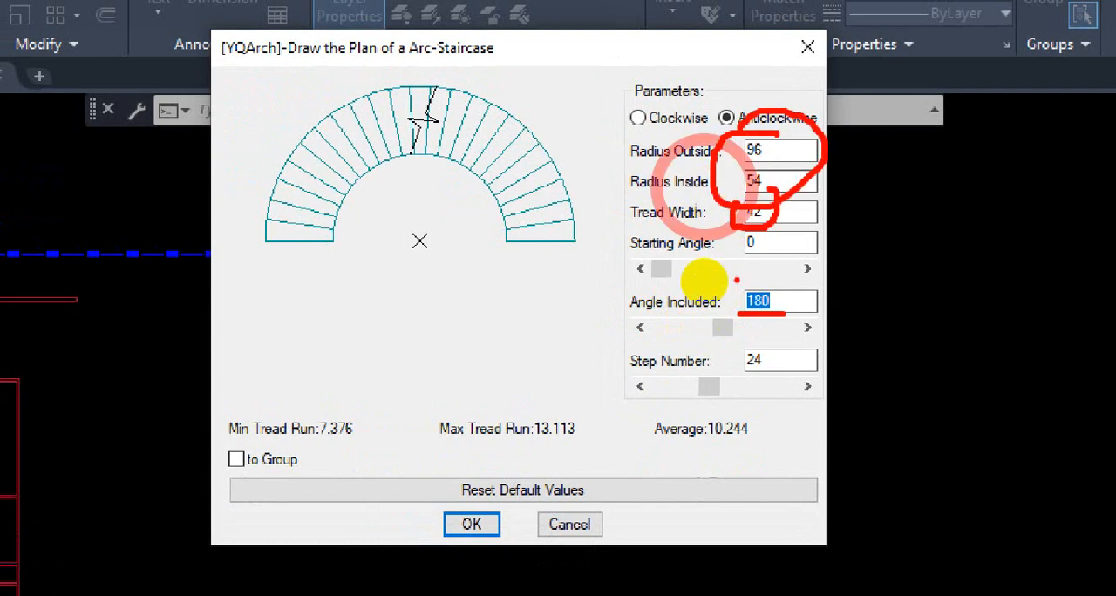
mouse_move(708, 333)
left_mouse_down()
mouse_move(722, 361)
mouse_move(730, 331)
mouse_move(711, 330)
left_mouse_up()
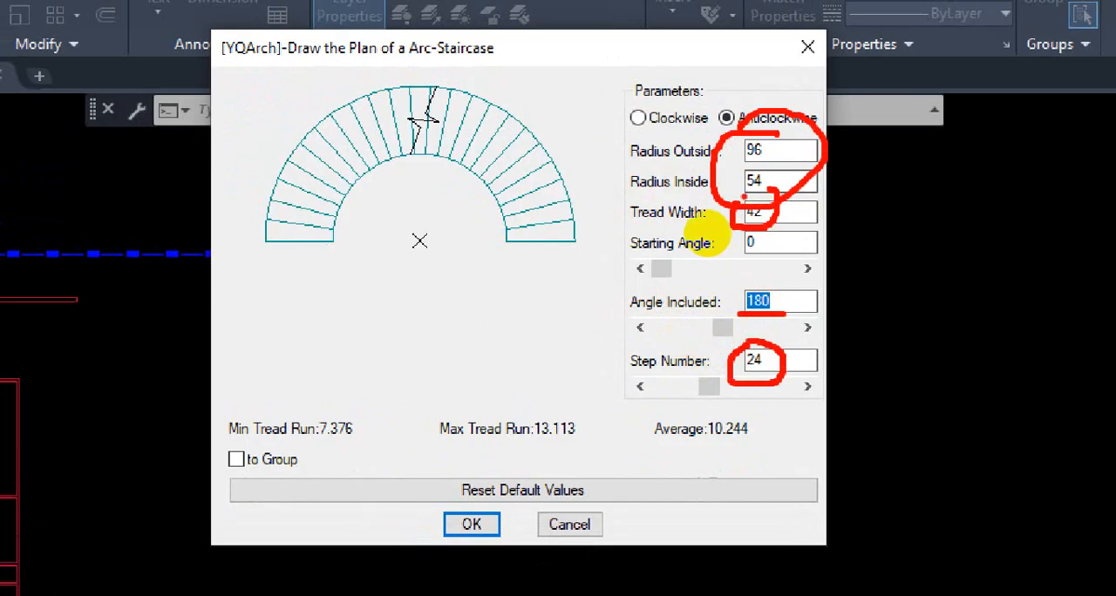
left_click_drag(727, 202, 728, 265)
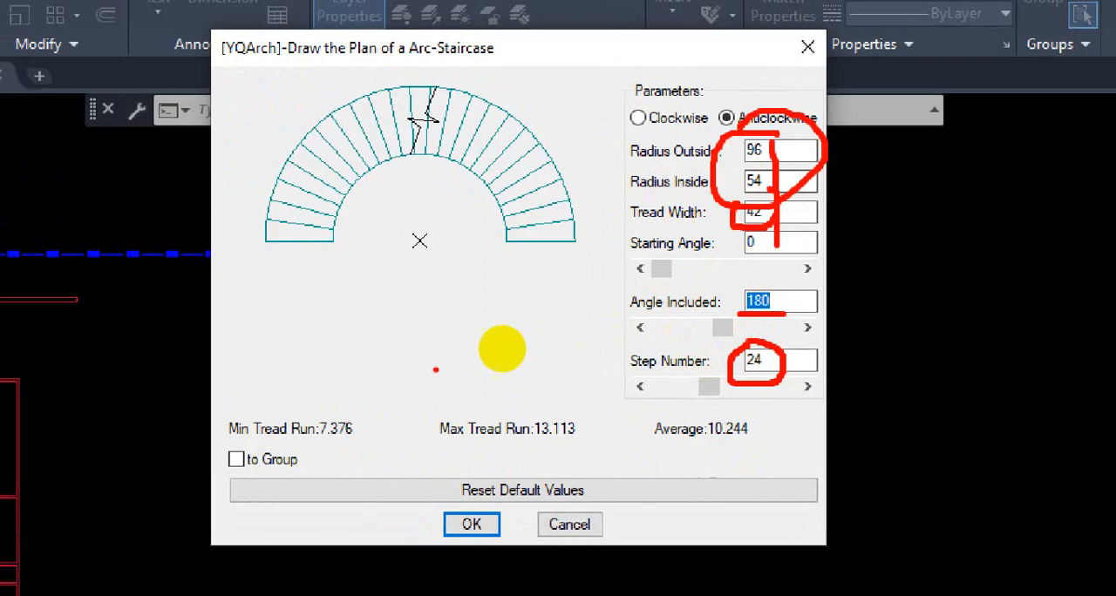
left_click_drag(428, 365, 464, 401)
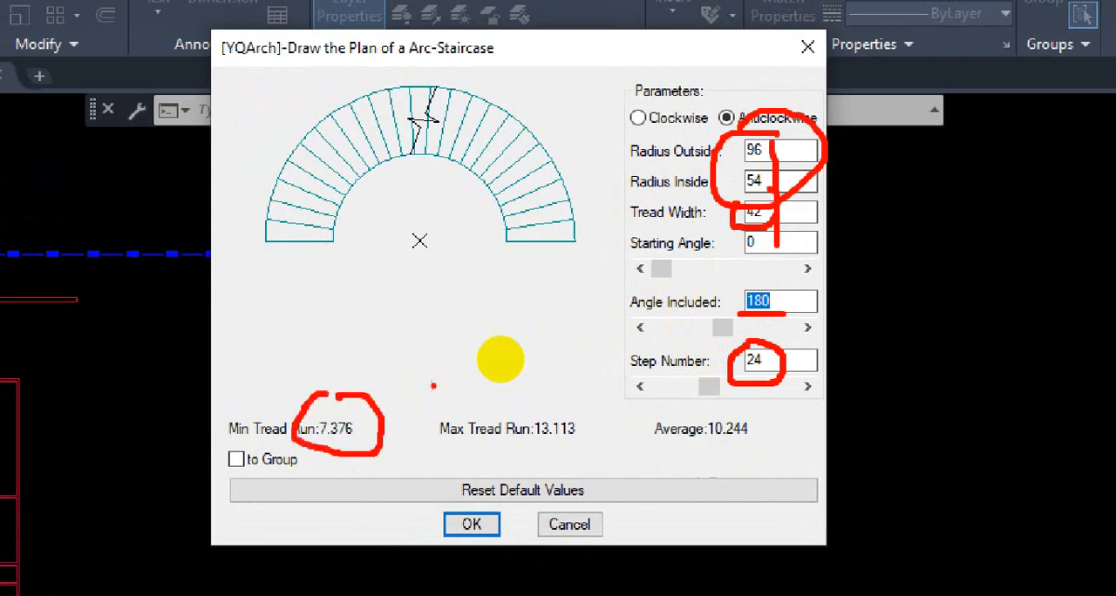
key("Escape")
Step: Examine how the tread width and the inside radius appear in the stair preview and relate to the minimum tread run
key("ctrl+1")
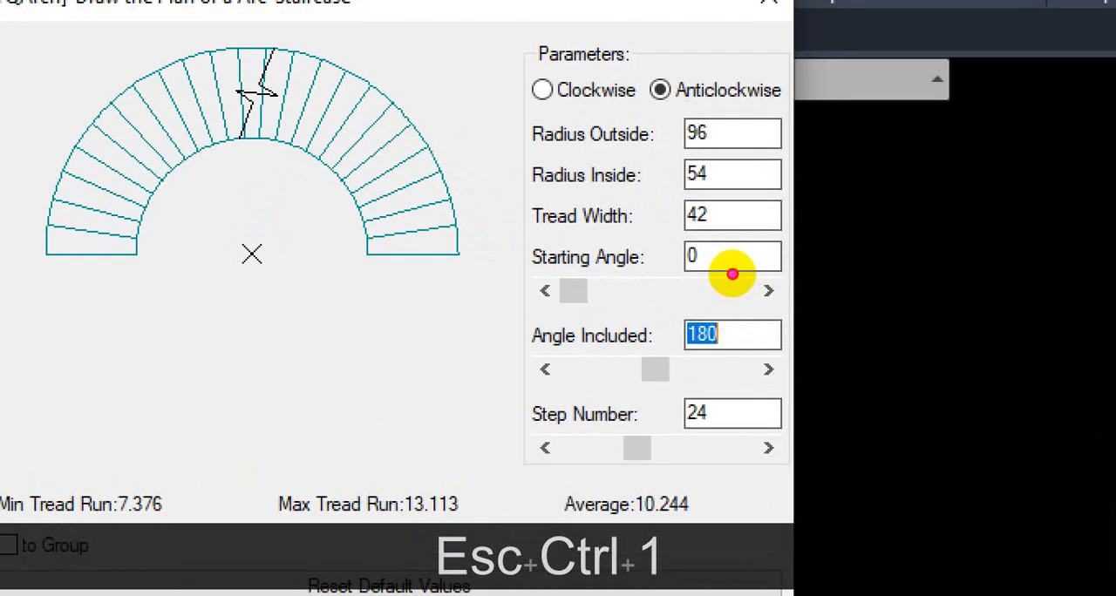
mouse_move(529, 193)
left_mouse_down()
mouse_move(705, 259)
mouse_move(755, 257)
mouse_move(725, 236)
mouse_move(634, 234)
left_mouse_up()
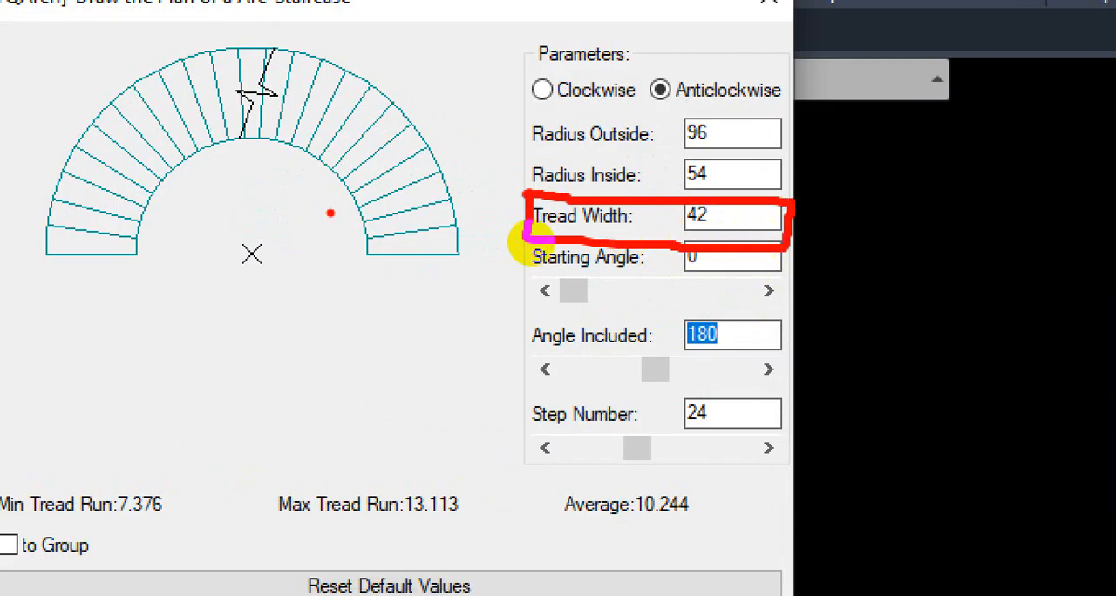
mouse_move(366, 233)
left_mouse_down()
mouse_move(366, 292)
mouse_move(391, 285)
left_mouse_up()
left_click_drag(460, 244, 449, 304)
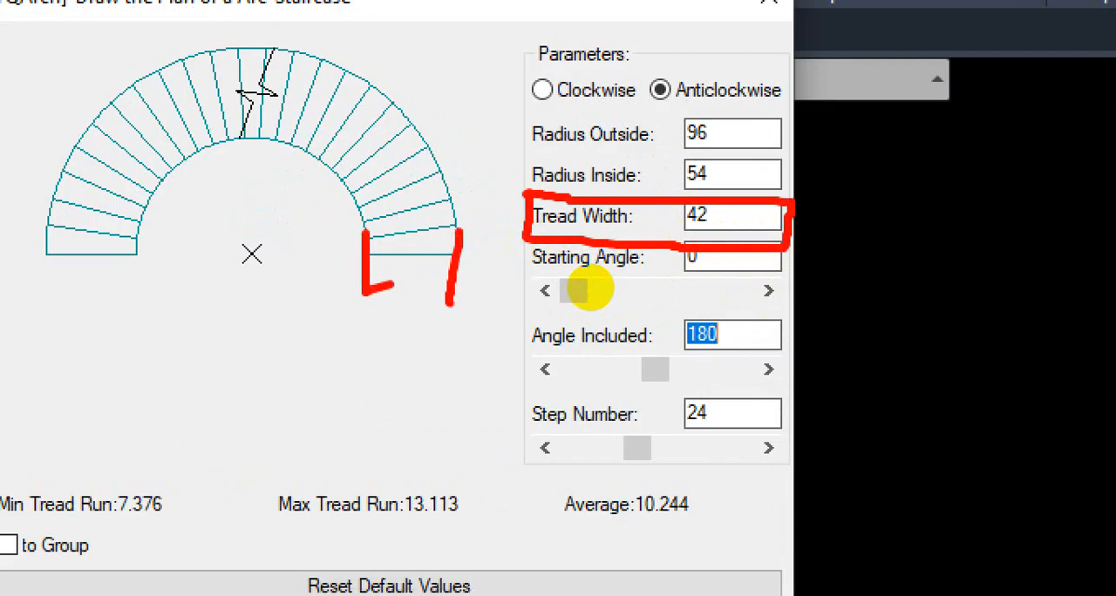
left_click(469, 290)
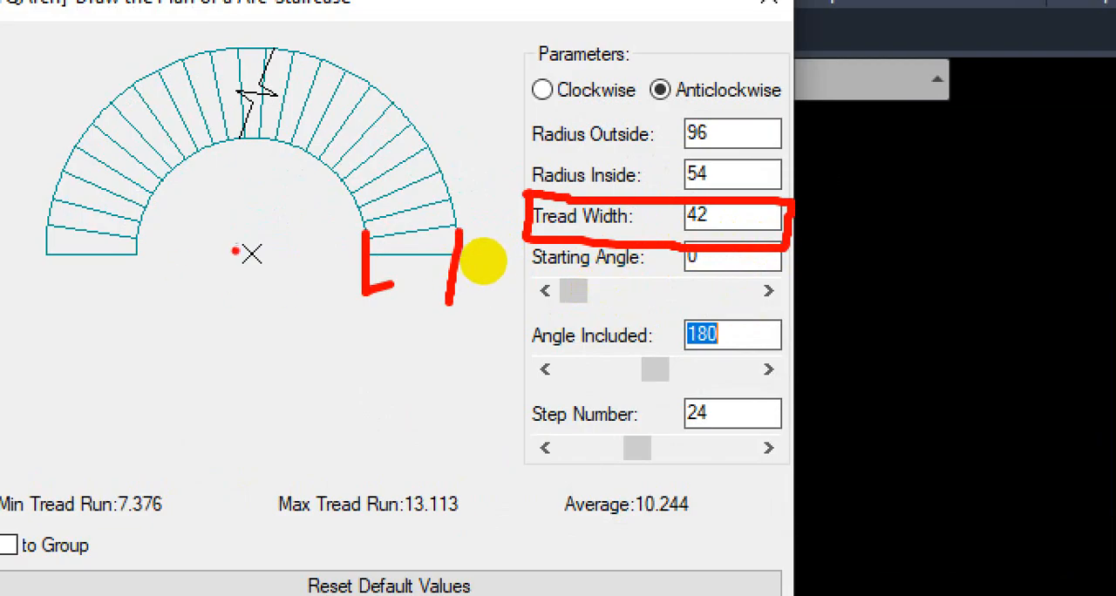
left_click_drag(241, 252, 271, 253)
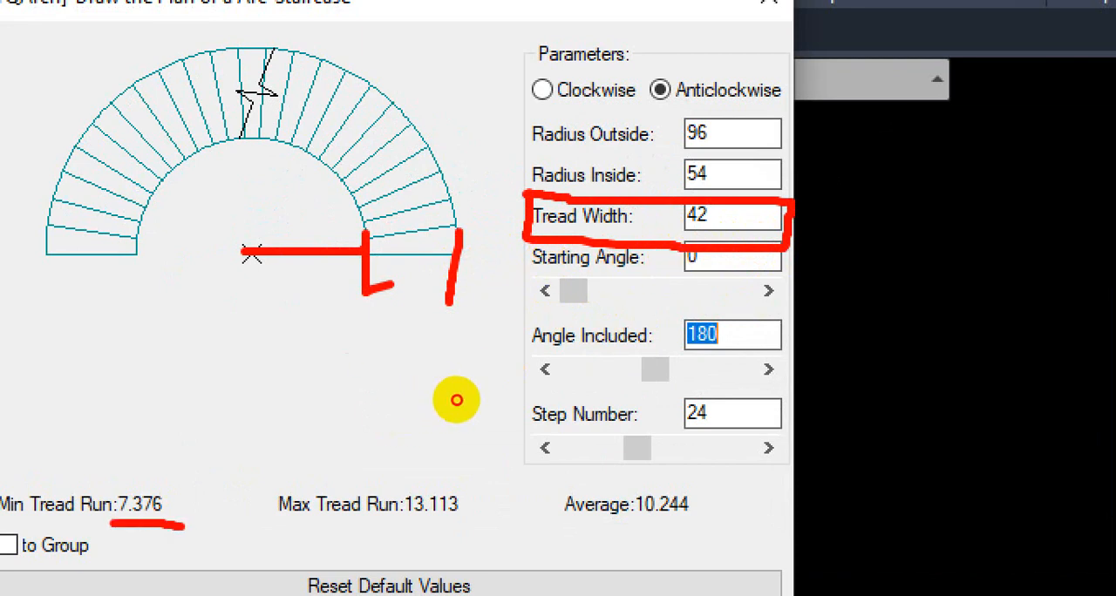
mouse_move(713, 214)
left_mouse_down()
mouse_move(715, 241)
mouse_move(712, 211)
left_mouse_up()
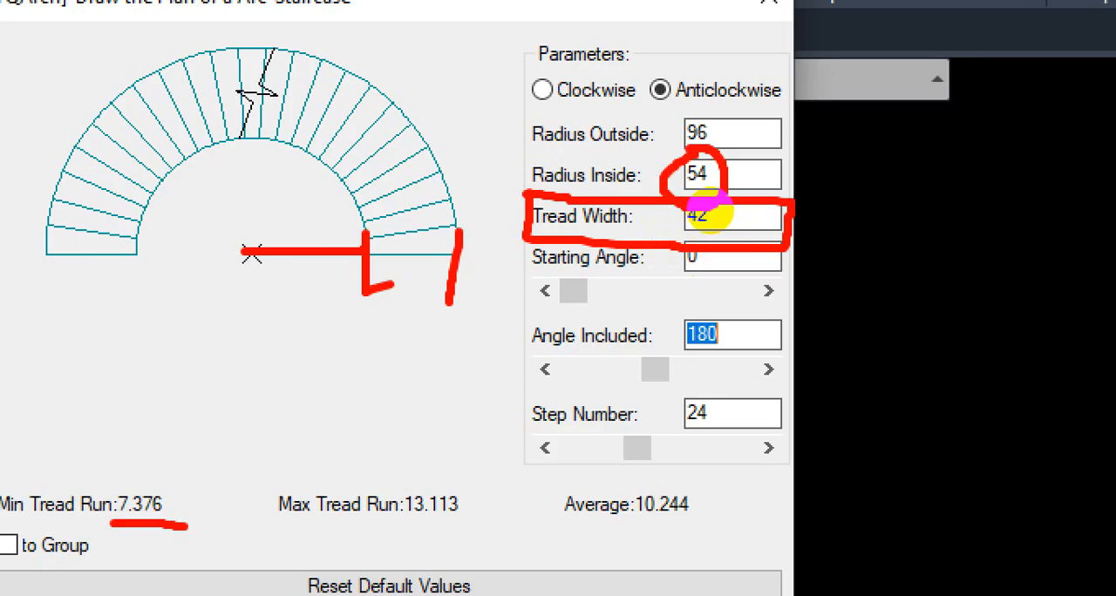
left_click(738, 189)
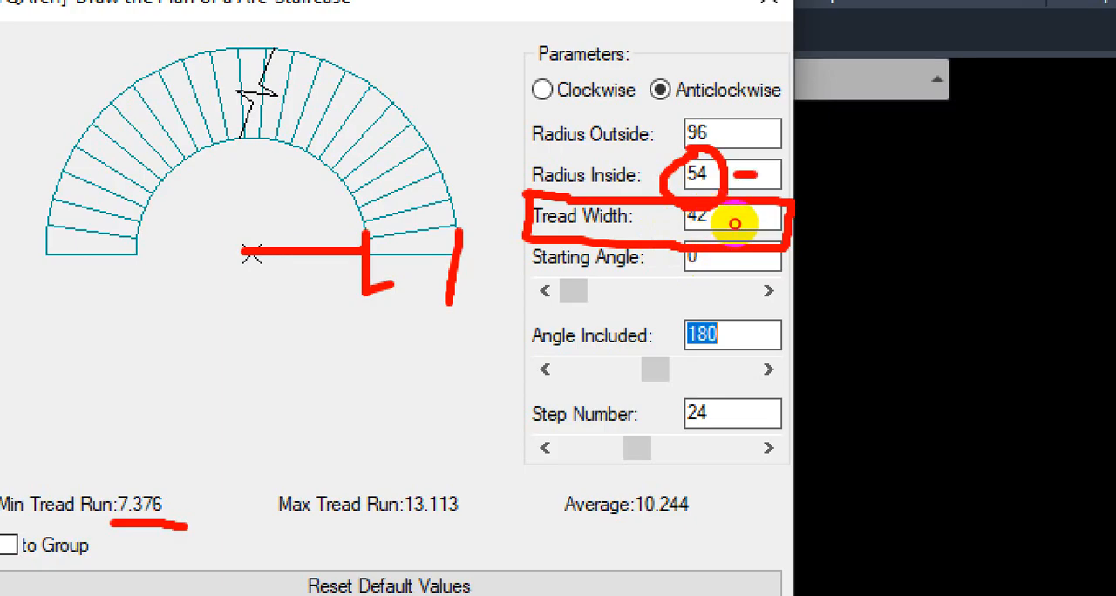
left_click_drag(735, 224, 750, 227)
key("Escape")
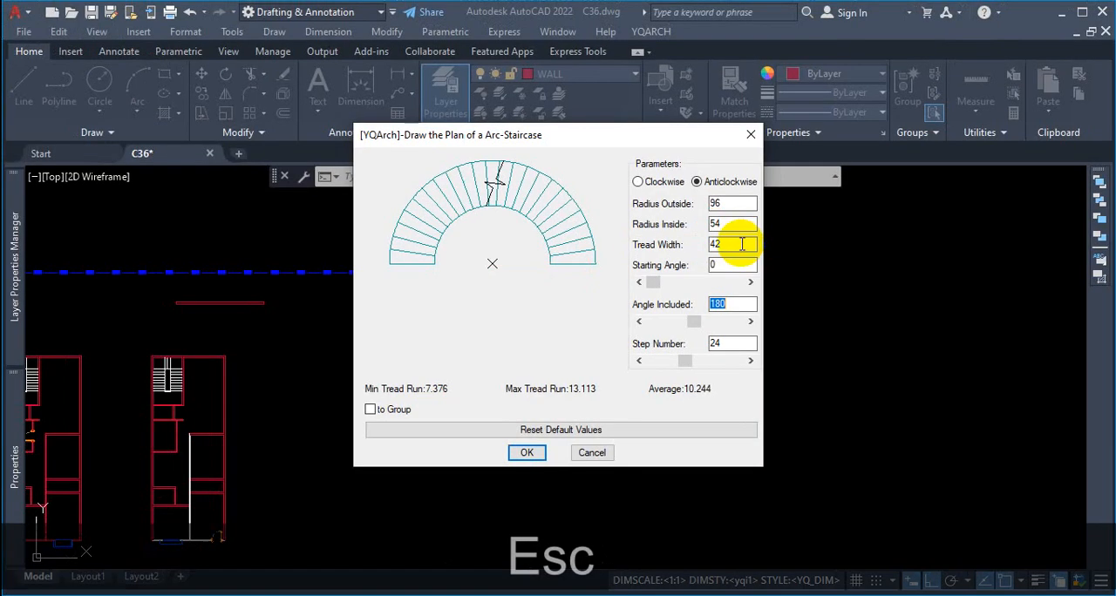
Step: Try an inside radius of 60 for the arc staircase and refresh the preview
double_click(707, 225)
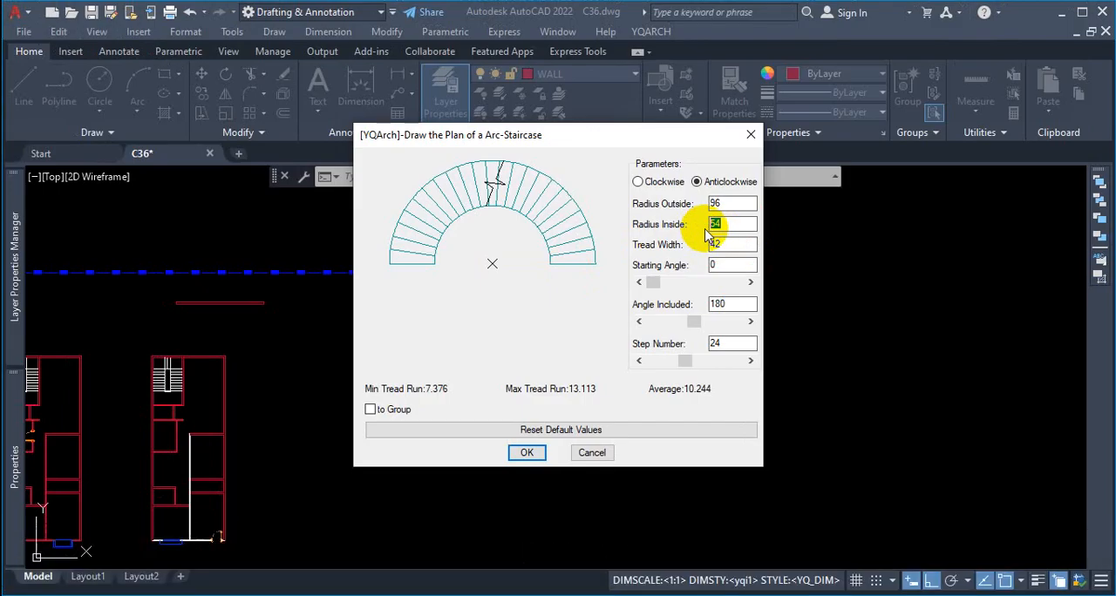
type("60")
left_click(726, 266)
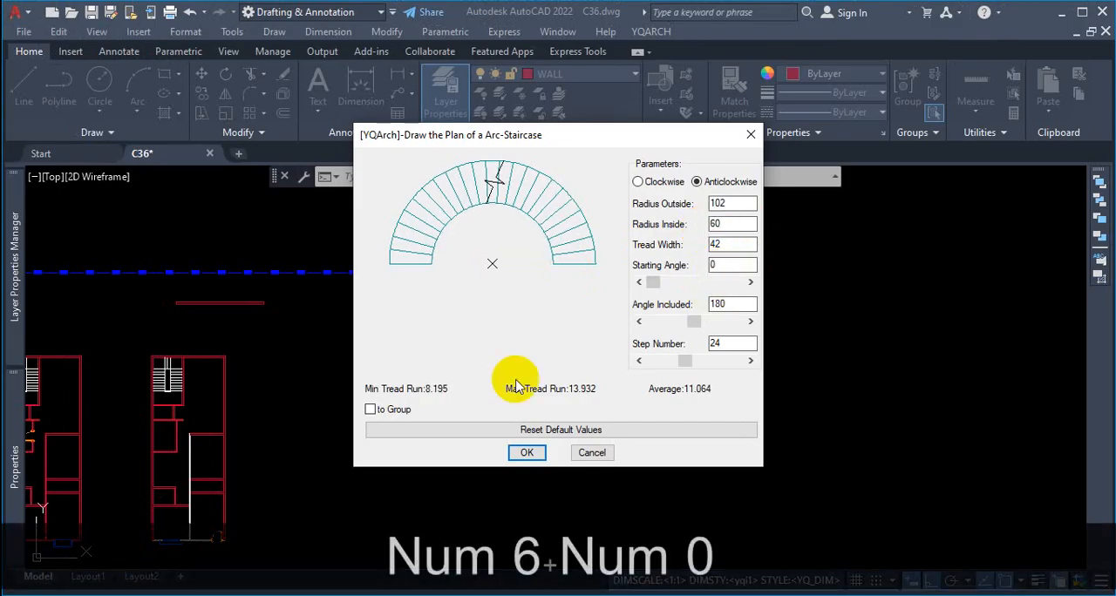
Step: Check the minimum tread run for the 60 inside radius and consider the clear opening width across the stair's inner arc
key("ctrl+1")
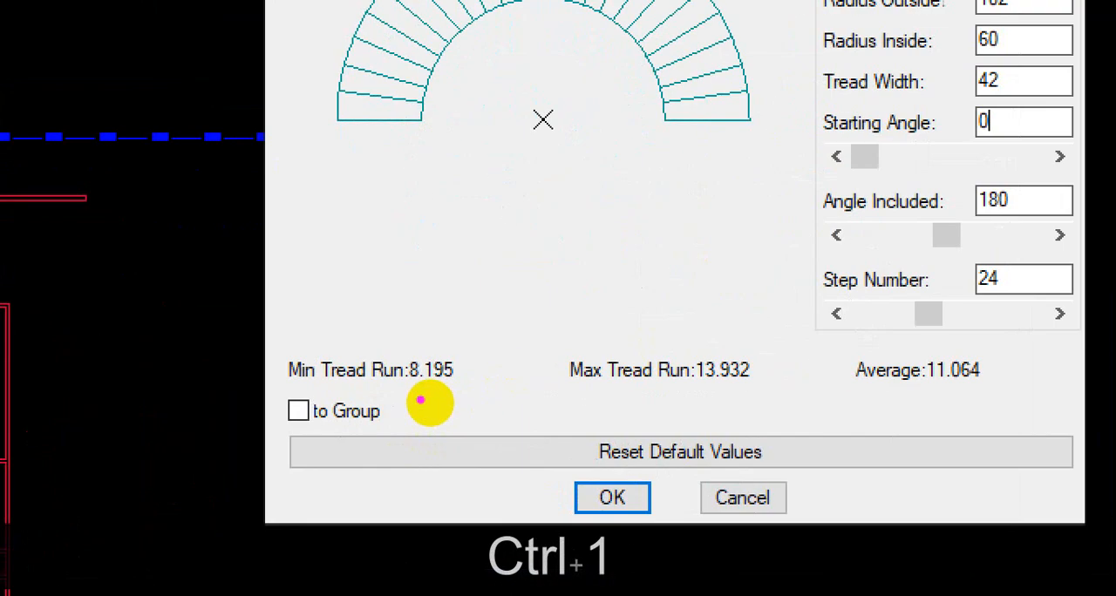
left_click_drag(413, 389, 456, 391)
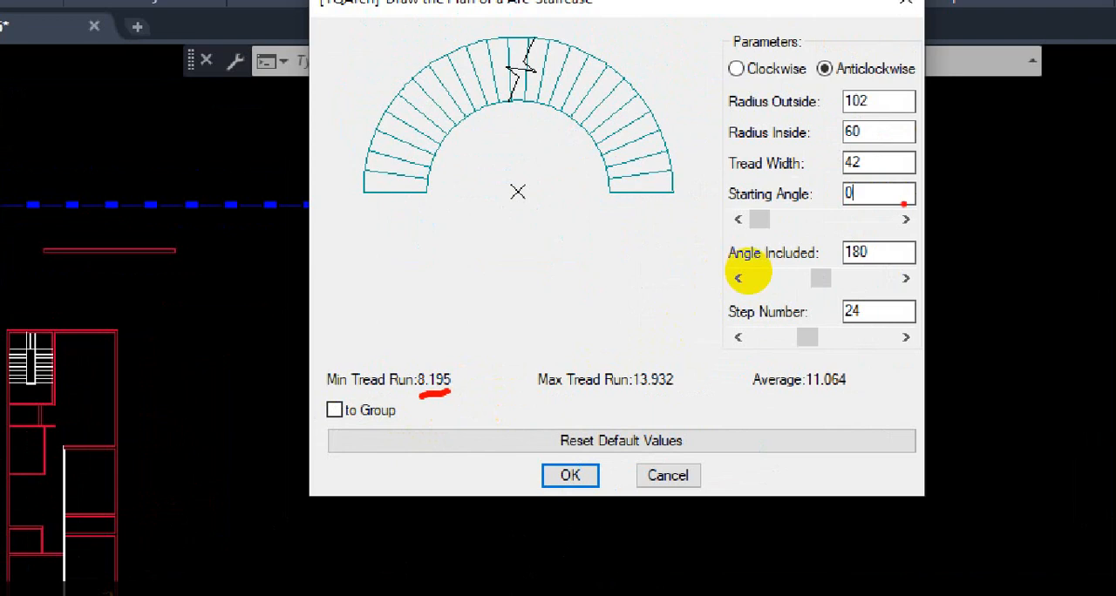
left_click_drag(870, 130, 957, 138)
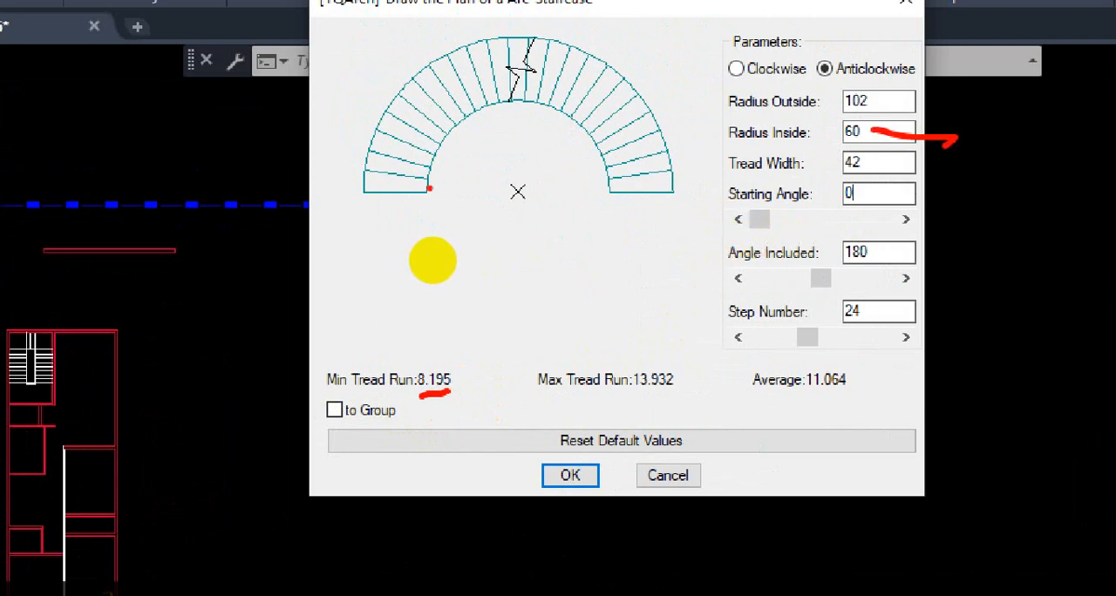
left_click_drag(428, 188, 612, 201)
left_click_drag(511, 221, 523, 277)
mouse_move(547, 232)
left_mouse_down()
mouse_move(549, 259)
mouse_move(547, 231)
mouse_move(573, 233)
left_mouse_up()
mouse_move(631, 199)
left_mouse_down()
mouse_move(654, 218)
mouse_move(603, 249)
left_mouse_up()
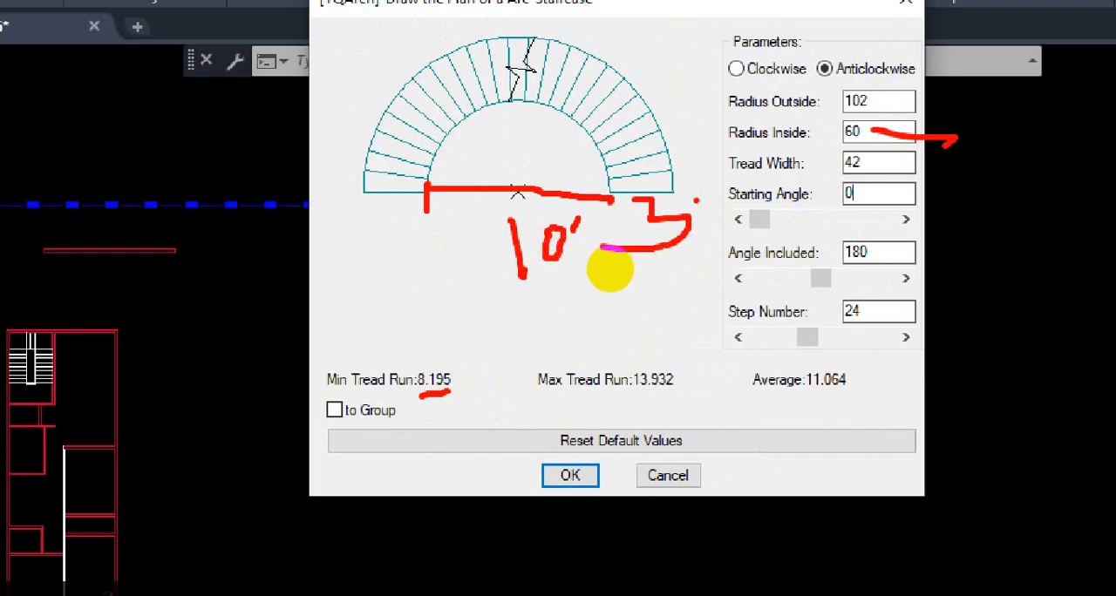
left_click_drag(479, 307, 480, 346)
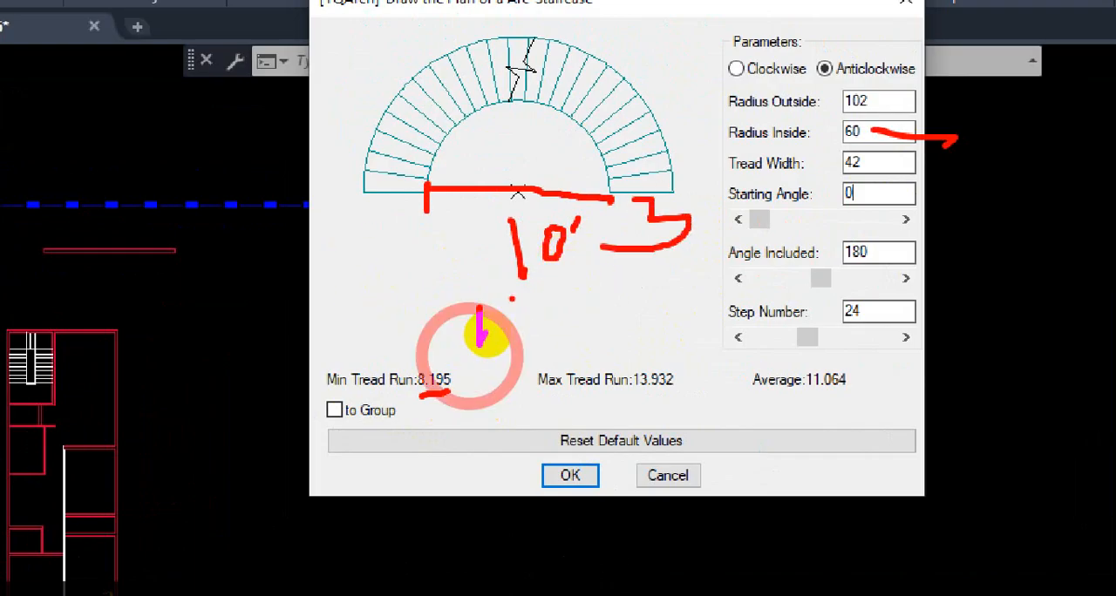
left_click_drag(512, 299, 528, 335)
left_click_drag(587, 281, 572, 304)
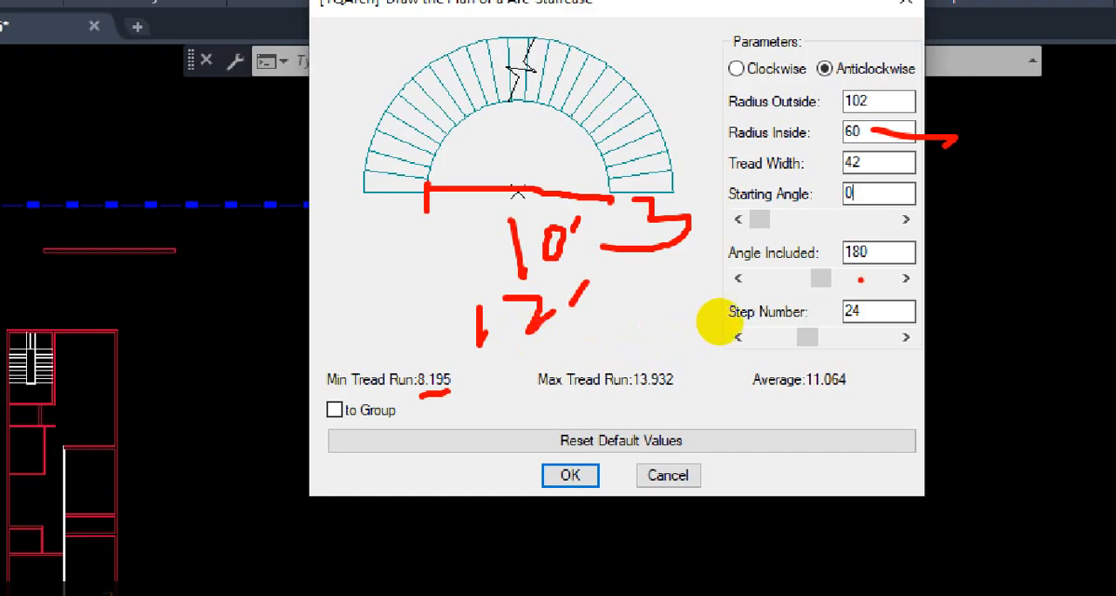
key("Escape")
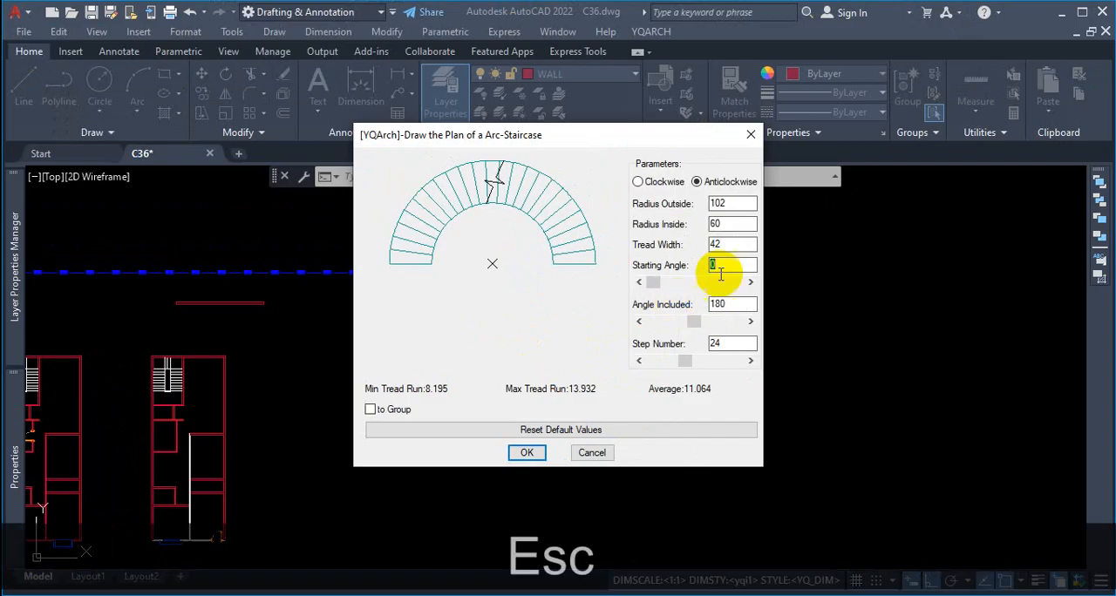
Step: Try an inside radius of 48 for the arc staircase and refresh the preview
double_click(723, 224)
type("48")
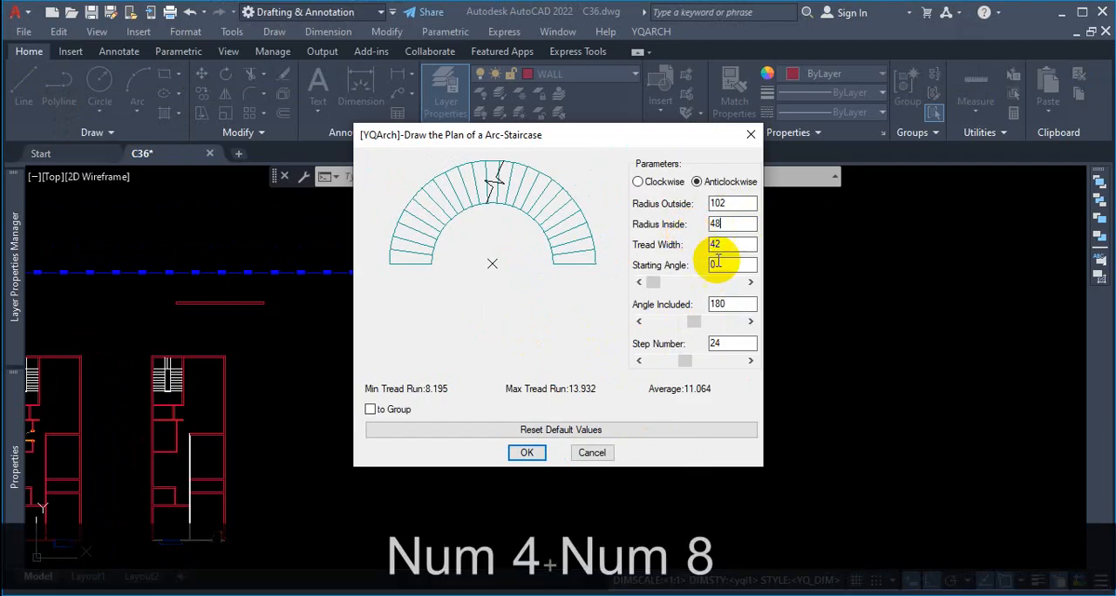
left_click(737, 244)
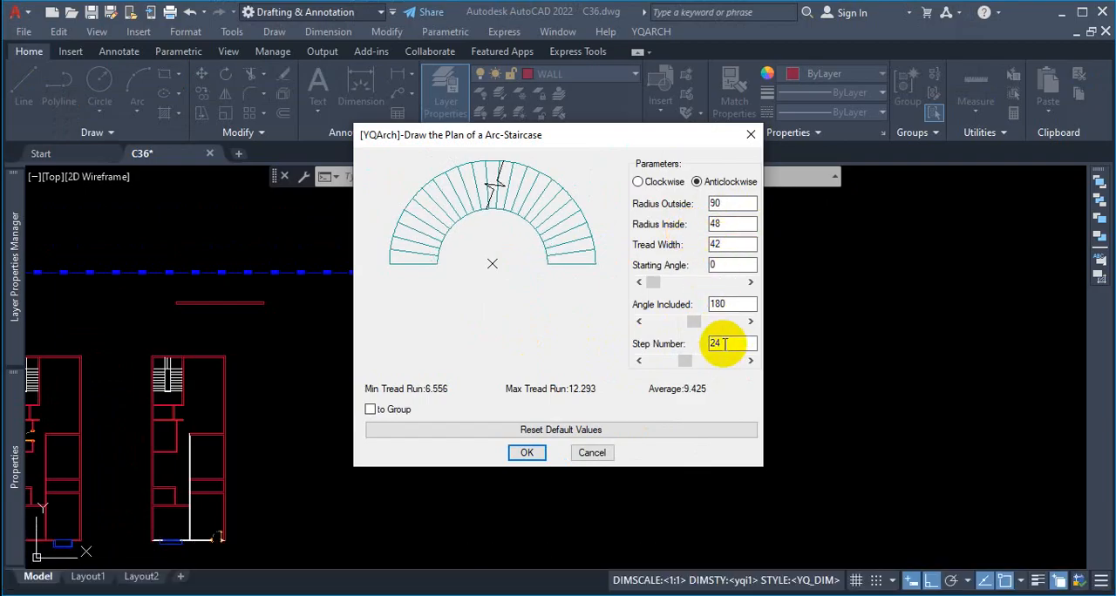
Step: Examine the average tread run for the 48 inside radius and the walking position across the tread width in the preview
key("ctrl+1")
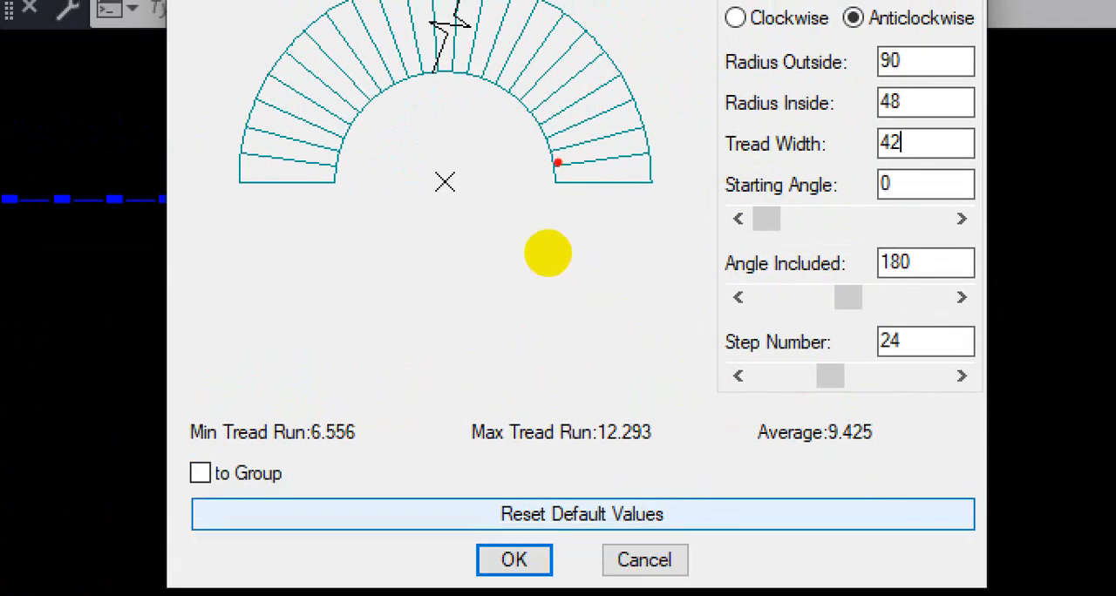
left_click_drag(559, 165, 561, 192)
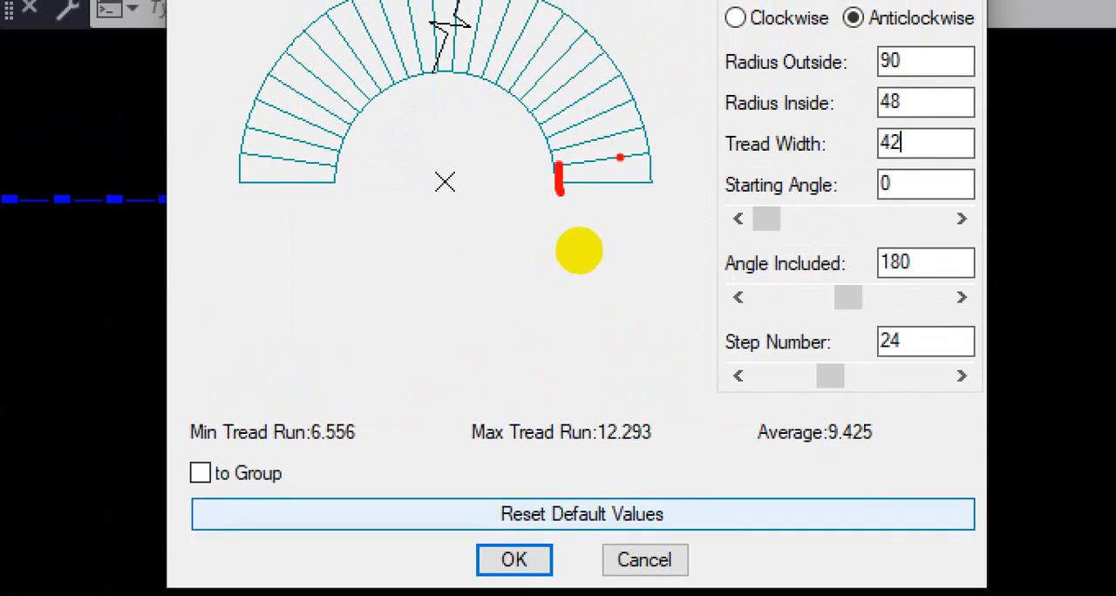
left_click_drag(598, 157, 601, 190)
left_click(632, 183)
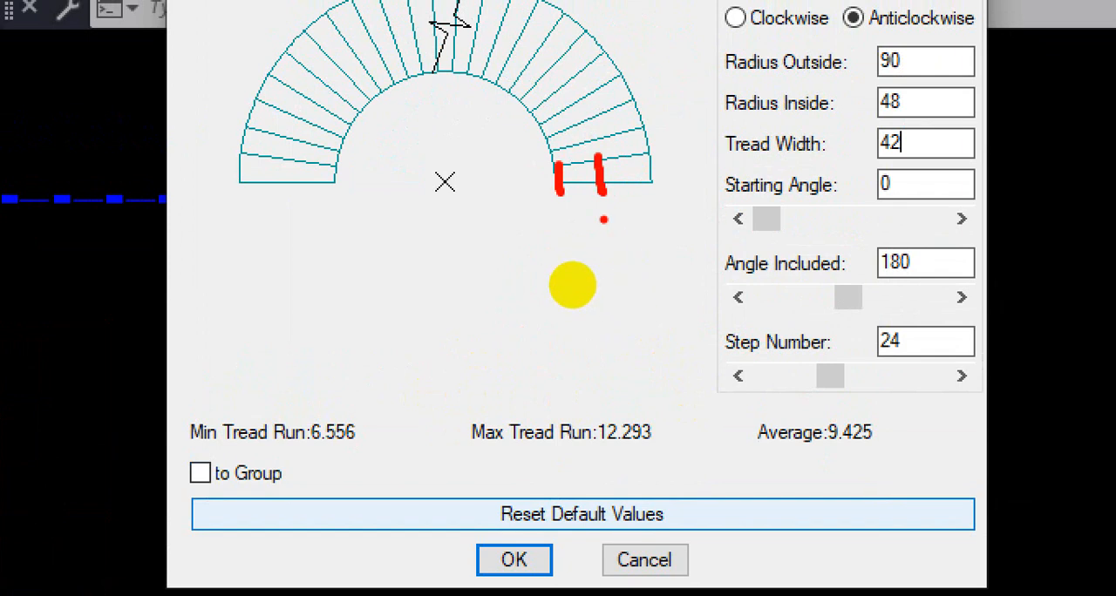
mouse_move(563, 201)
left_mouse_down()
mouse_move(560, 222)
mouse_move(668, 209)
mouse_move(662, 248)
left_mouse_up()
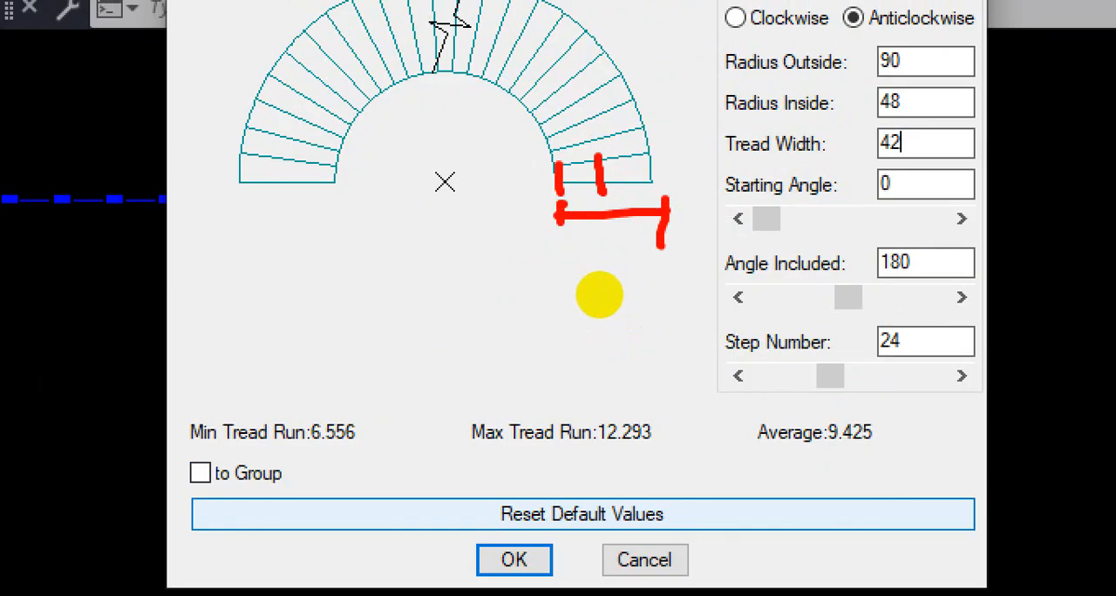
left_click_drag(861, 399, 766, 448)
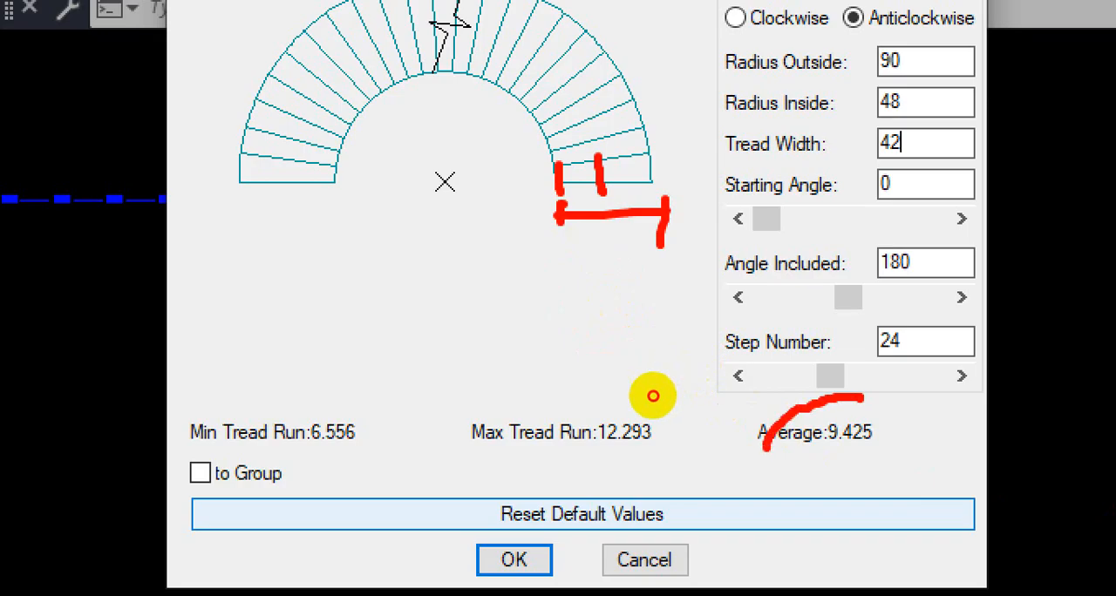
mouse_move(652, 396)
left_mouse_down()
mouse_move(744, 391)
mouse_move(683, 368)
left_mouse_up()
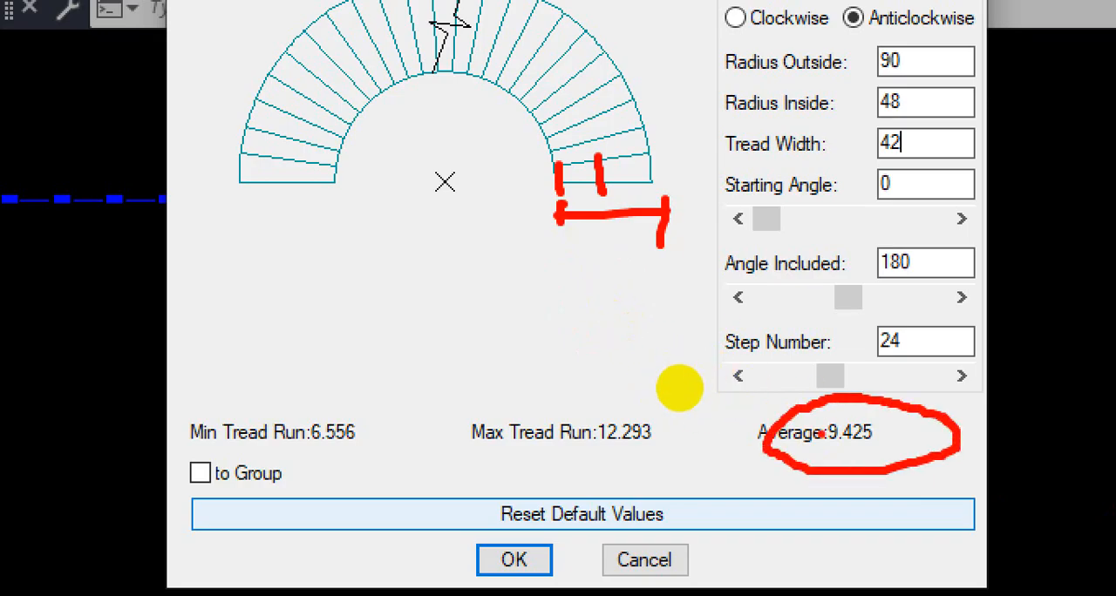
left_click_drag(826, 455, 916, 453)
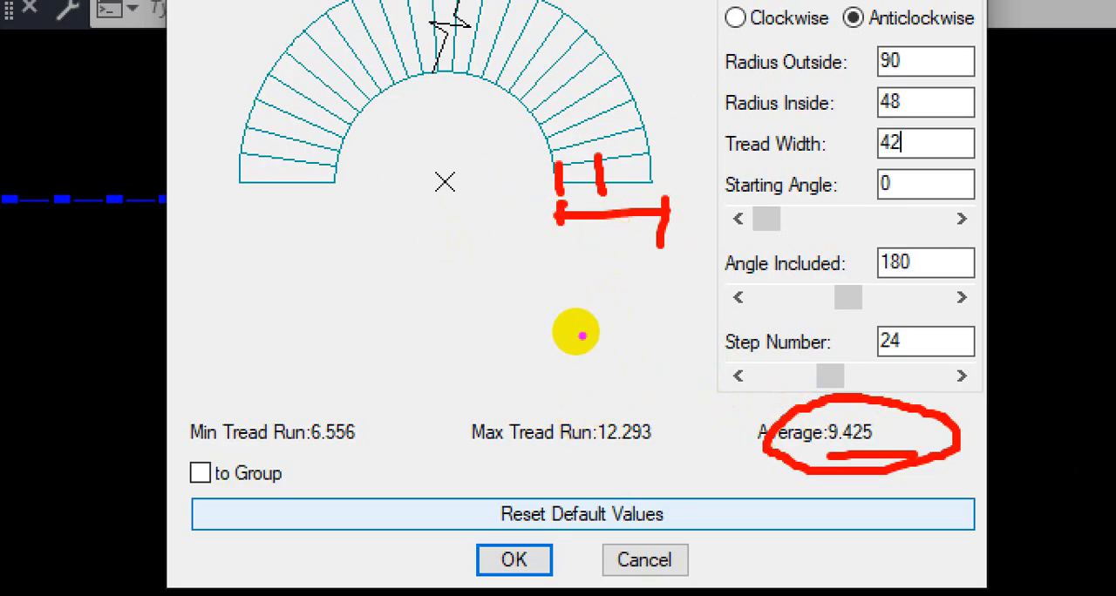
key("Escape")
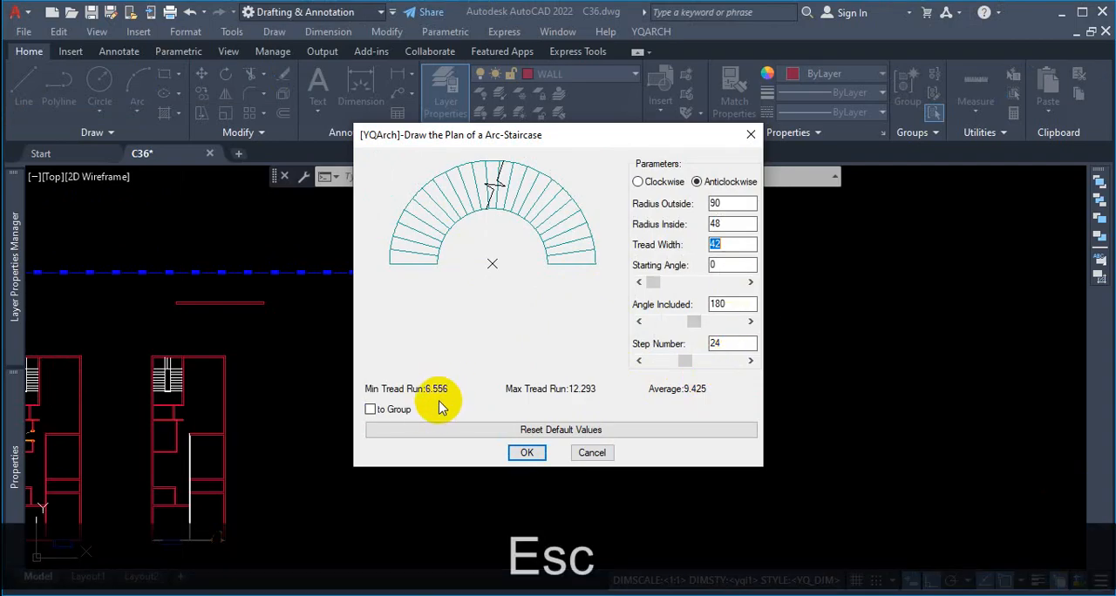
Step: Set the arc staircase's inside radius to 54 and its step number to 20, refreshing the preview after each
left_click(716, 224)
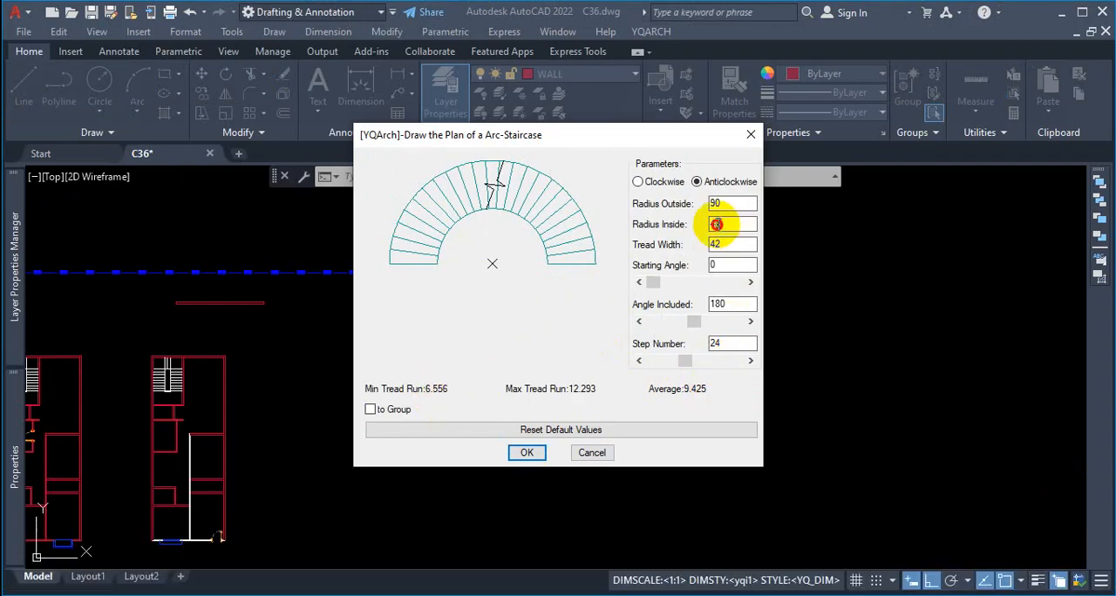
left_click_drag(716, 224, 685, 232)
type("54")
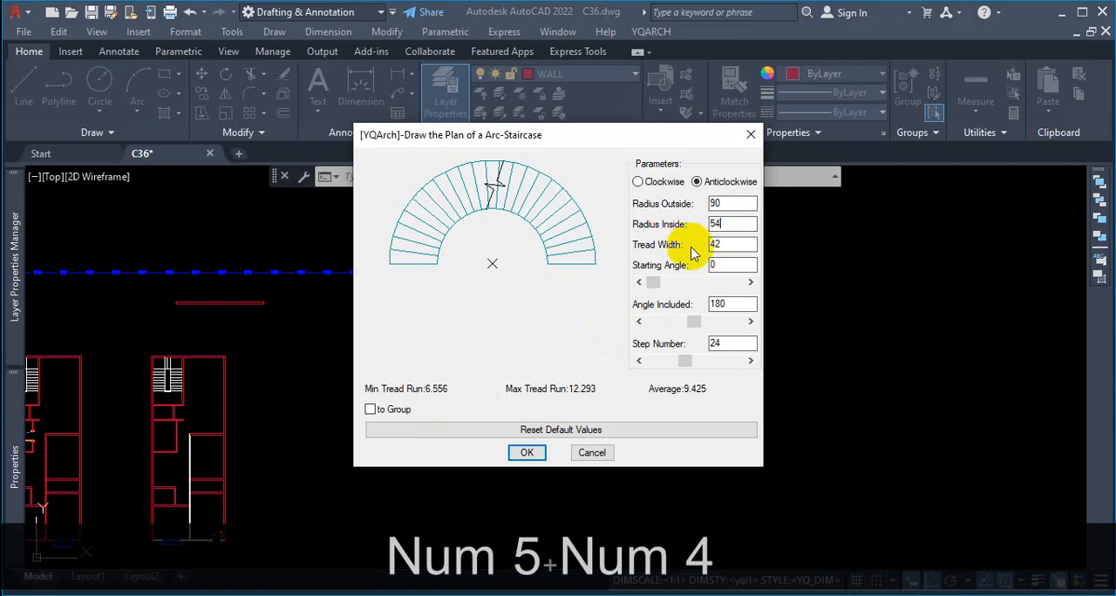
left_click(732, 244)
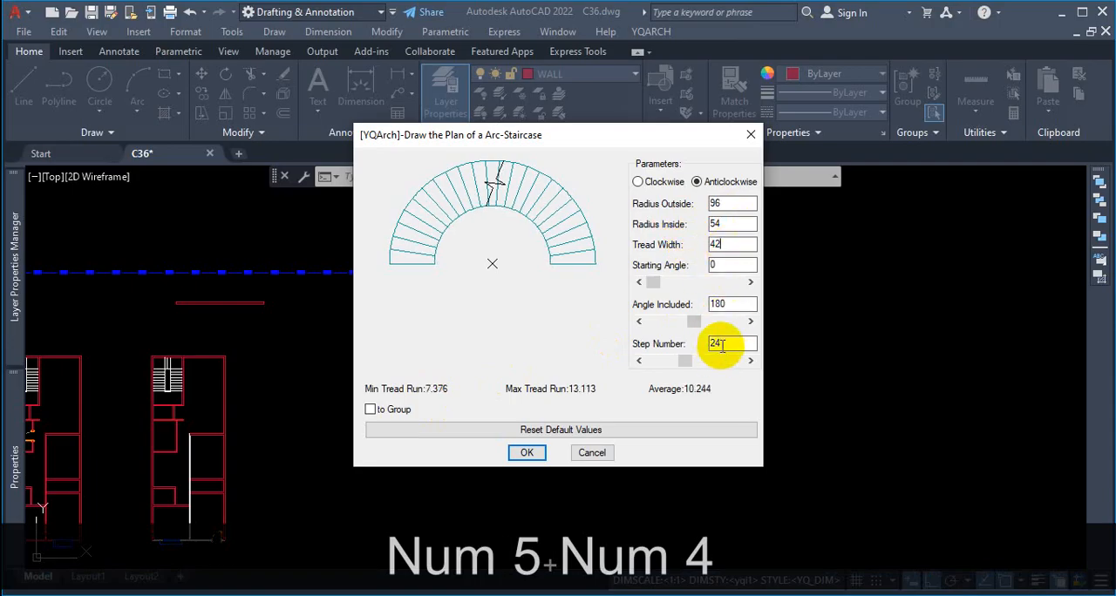
left_click_drag(723, 343, 708, 347)
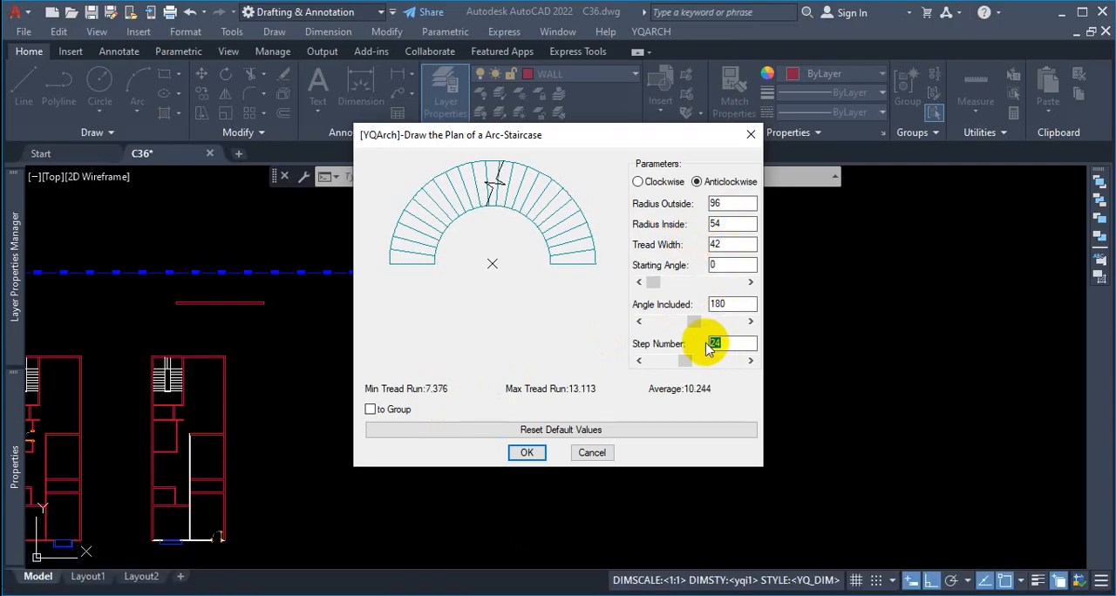
type("20")
left_click(725, 305)
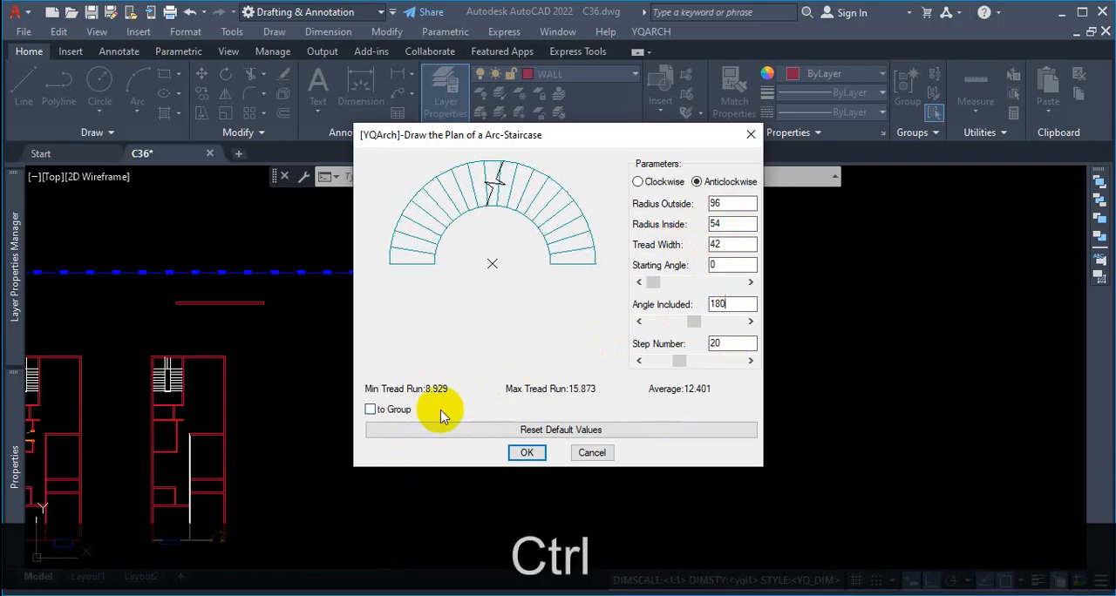
Step: Examine the minimum, maximum and average tread runs against the staircase's radius, width, angle and step parameters
key("ctrl+1")
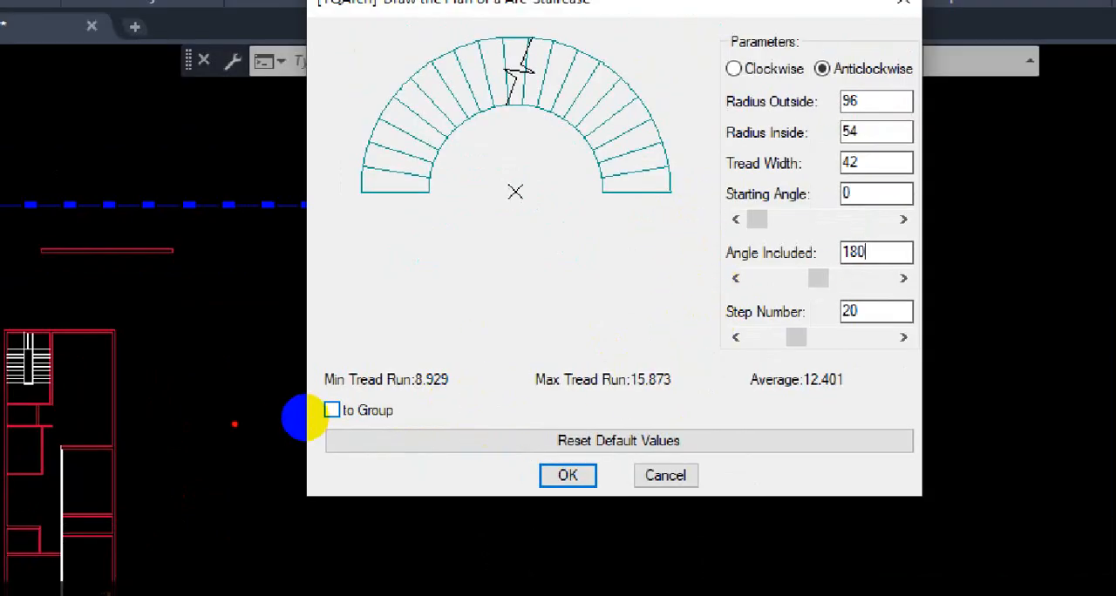
left_click_drag(384, 401, 854, 394)
mouse_move(715, 400)
left_mouse_down()
mouse_move(701, 359)
mouse_move(383, 371)
mouse_move(353, 359)
left_mouse_up()
mouse_move(863, 93)
left_mouse_down()
mouse_move(842, 339)
mouse_move(842, 107)
left_mouse_up()
left_click_drag(561, 158, 512, 178)
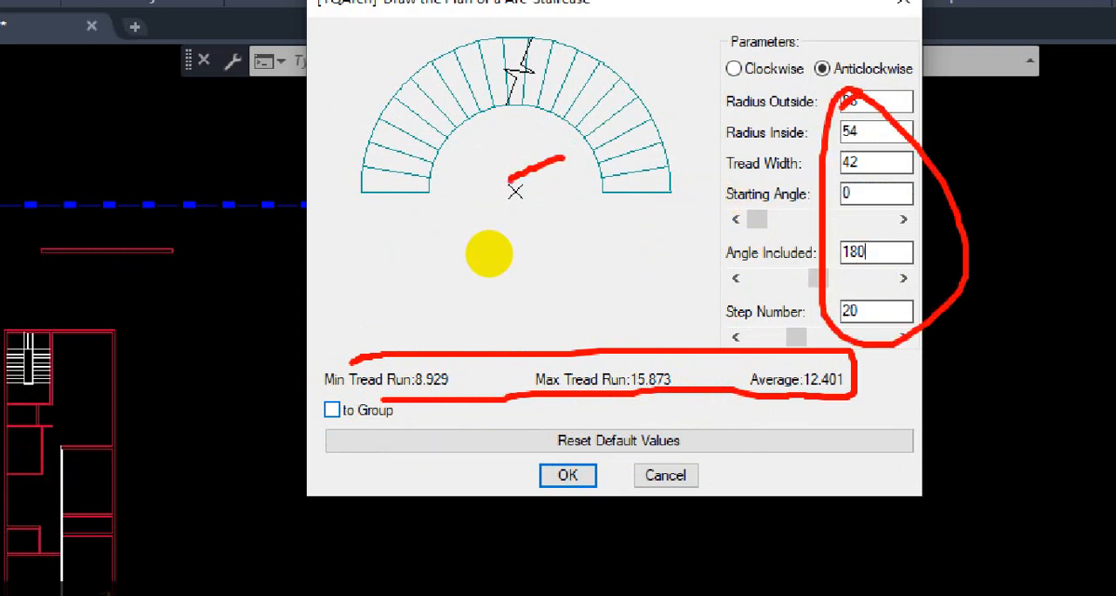
key("Escape")
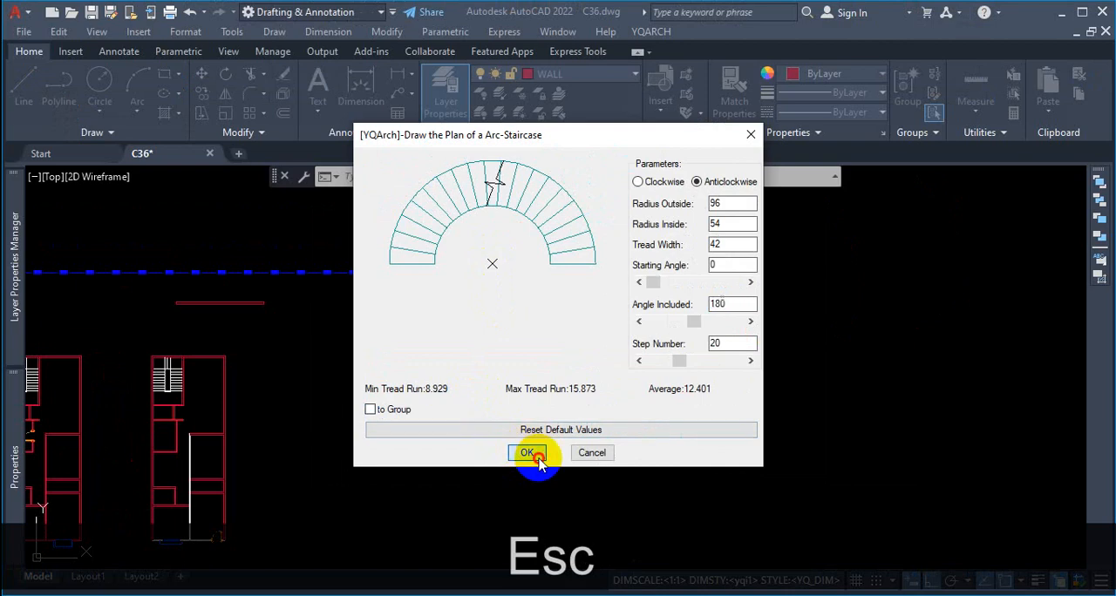
Step: Accept the staircase parameters and, with Ortho off, place the arc staircase in the empty area beside the last floor plan
left_click(534, 460)
scroll(410, 425, "down", 3)
scroll(441, 376, "up", 4)
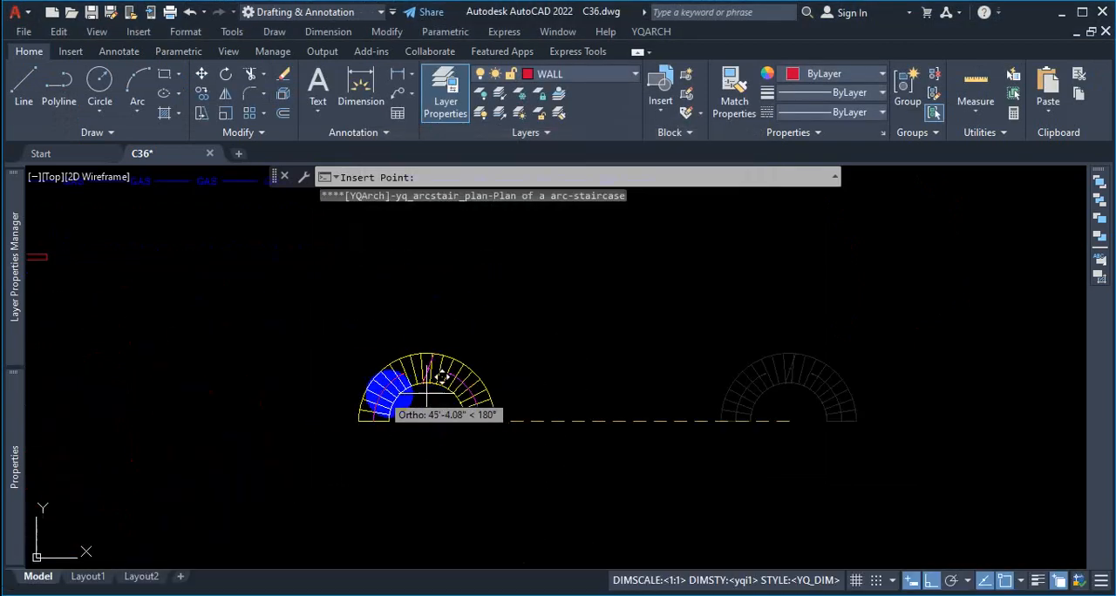
scroll(471, 383, "down", 4)
scroll(448, 393, "up", 4)
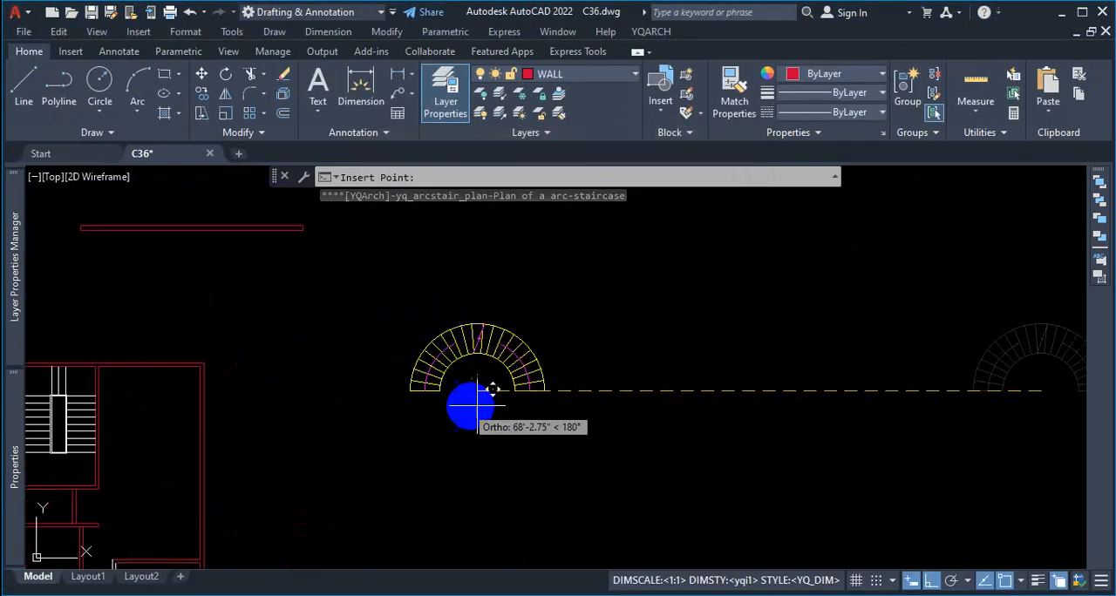
scroll(533, 404, "down", 4)
scroll(312, 406, "up", 4)
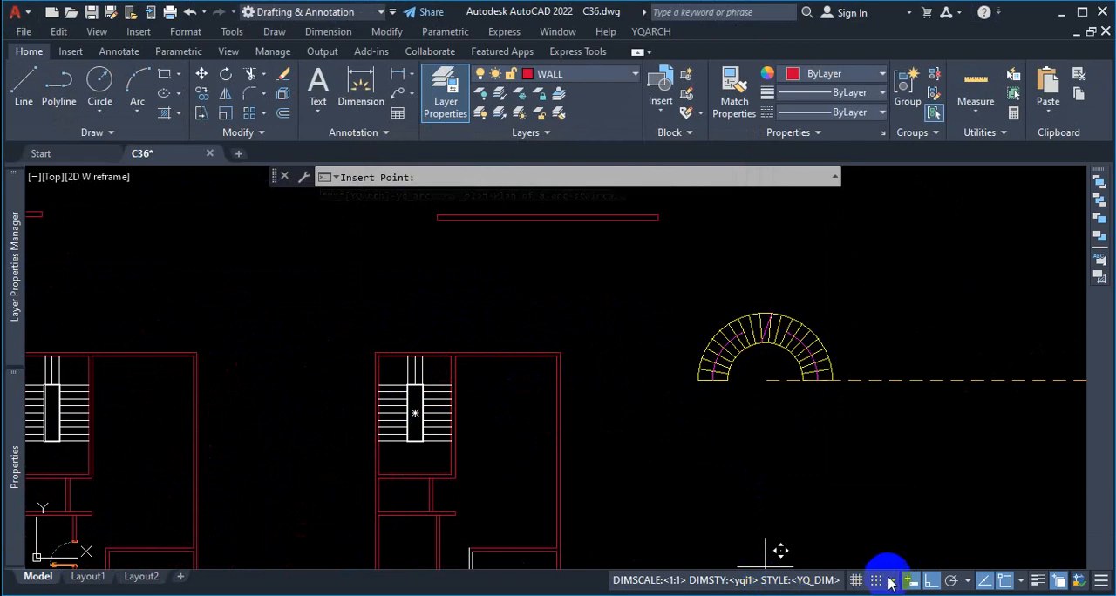
left_click(930, 582)
scroll(602, 470, "up", 8)
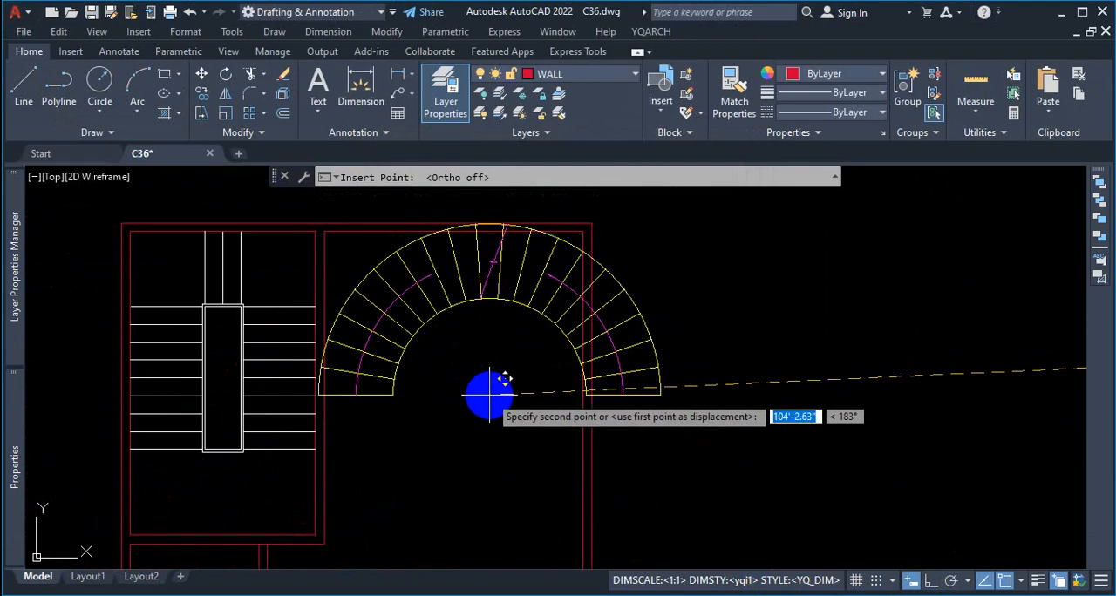
scroll(523, 401, "down", 5)
scroll(677, 401, "up", 1)
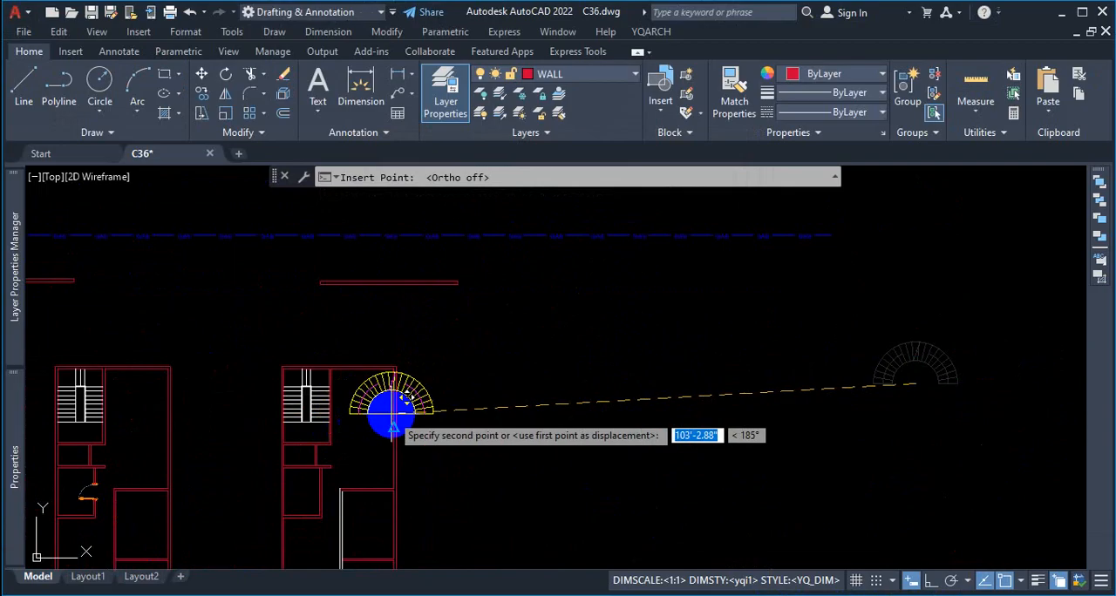
scroll(685, 375, "up", 2)
left_click(533, 399)
Step: Examine the placed arc staircase's direction arrows, distinguishing the UP flight from the DN flight on either side of the break line
scroll(552, 411, "up", 2)
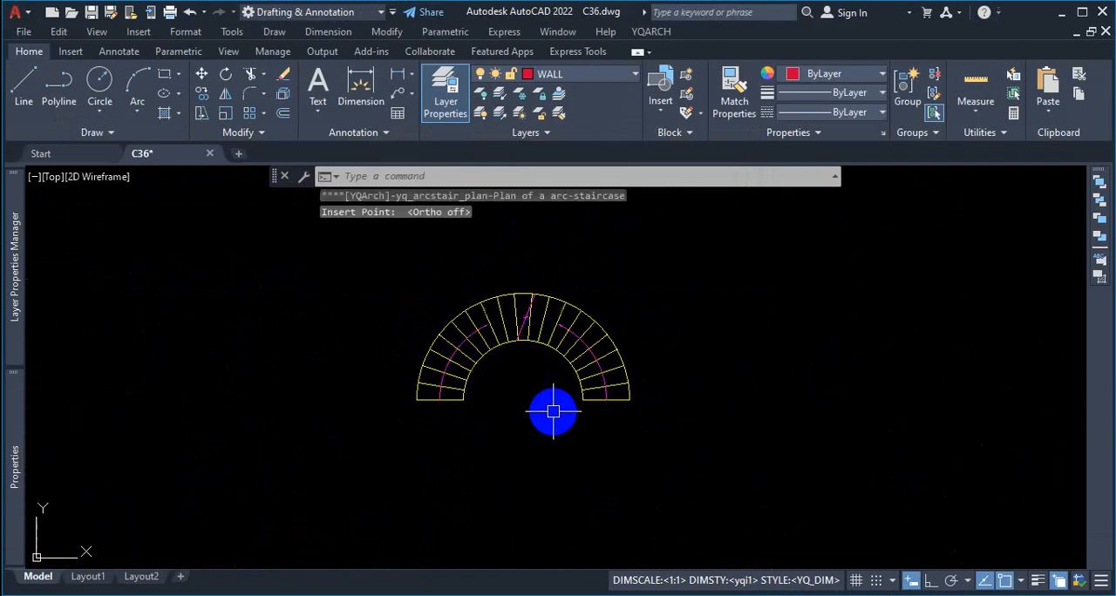
scroll(555, 307, "up", 4)
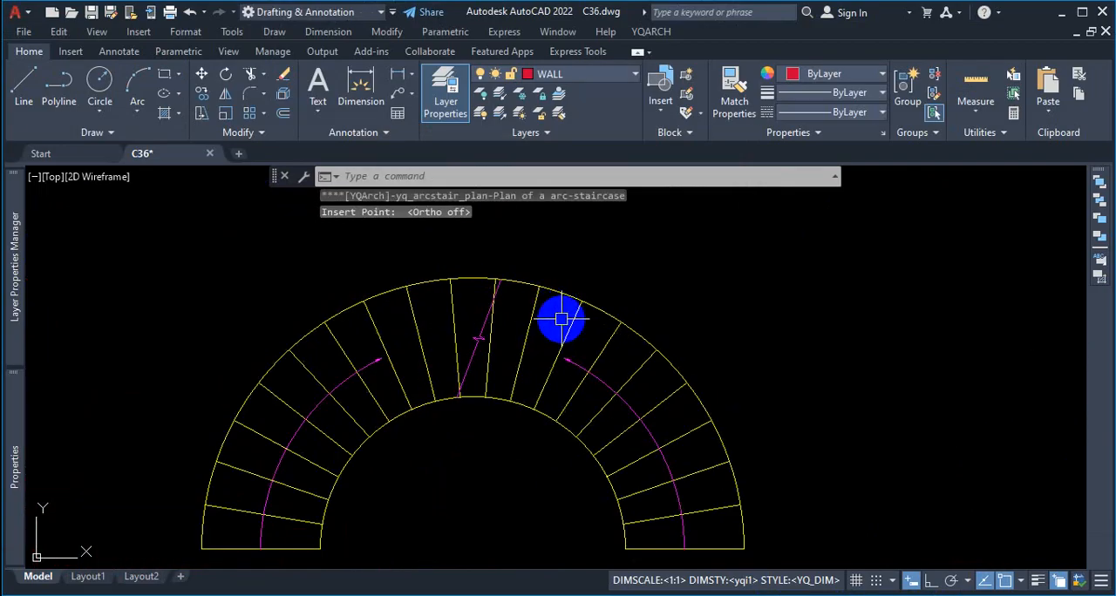
scroll(652, 356, "down", 3)
scroll(629, 429, "up", 1)
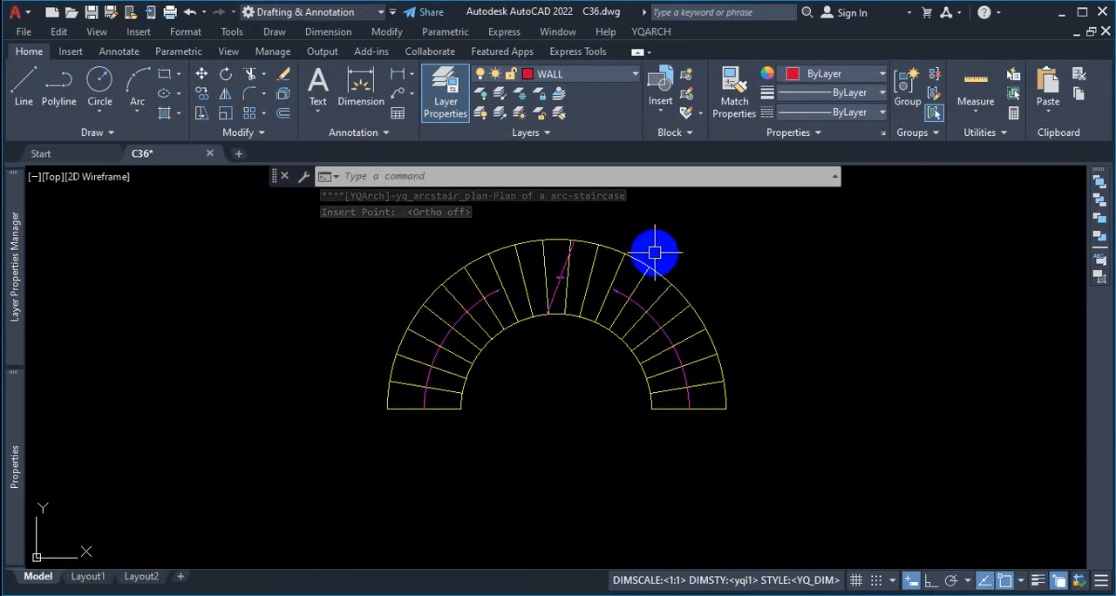
scroll(645, 340, "up", 5)
scroll(706, 316, "down", 3)
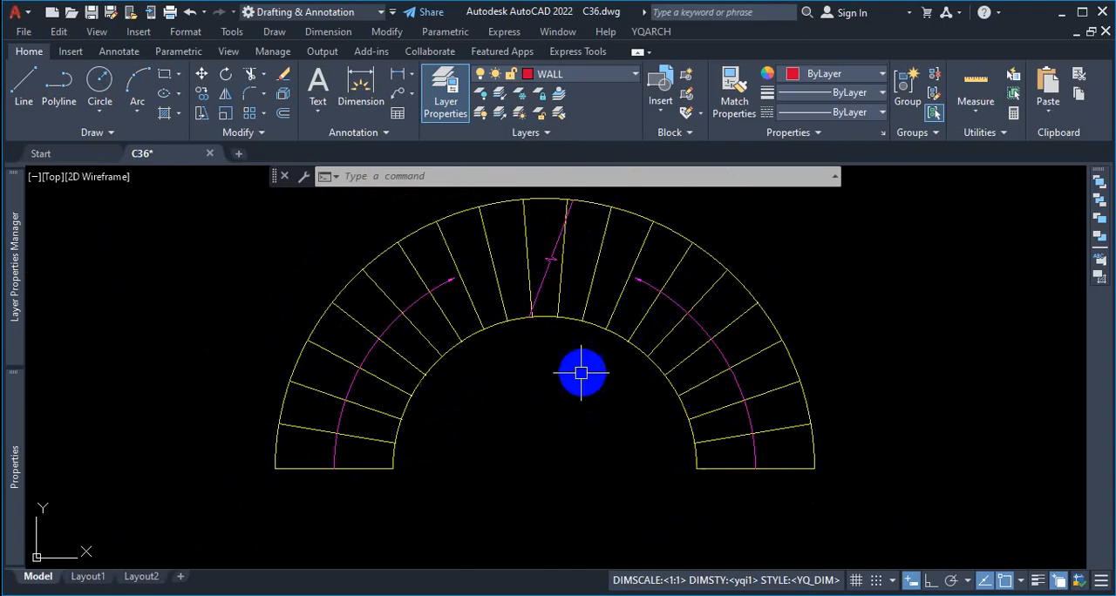
key("ctrl+1")
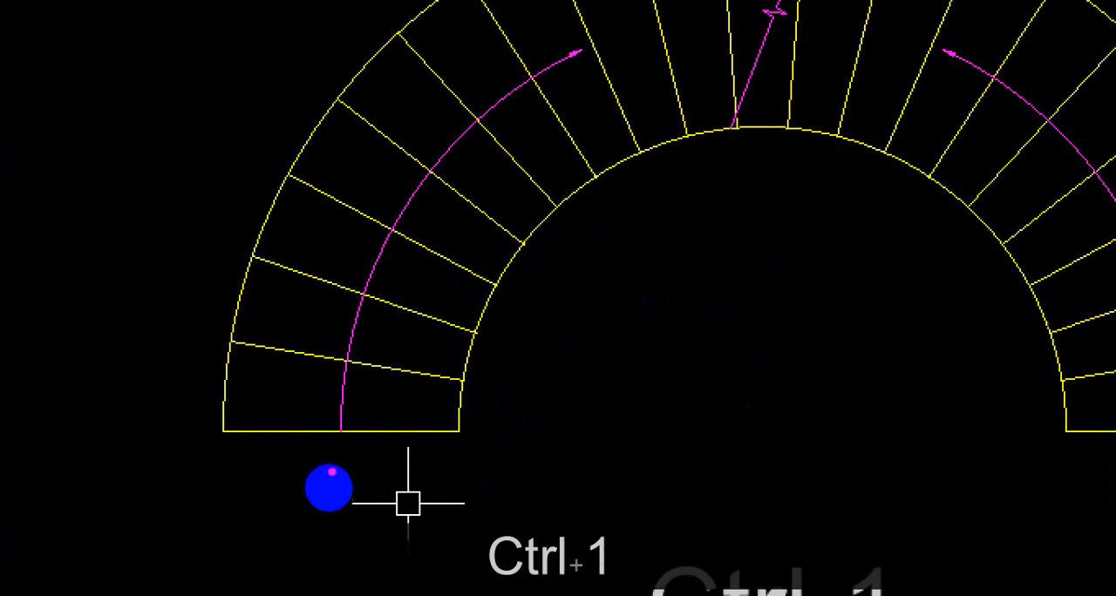
mouse_move(351, 481)
left_mouse_down()
mouse_move(356, 503)
mouse_move(361, 487)
left_mouse_up()
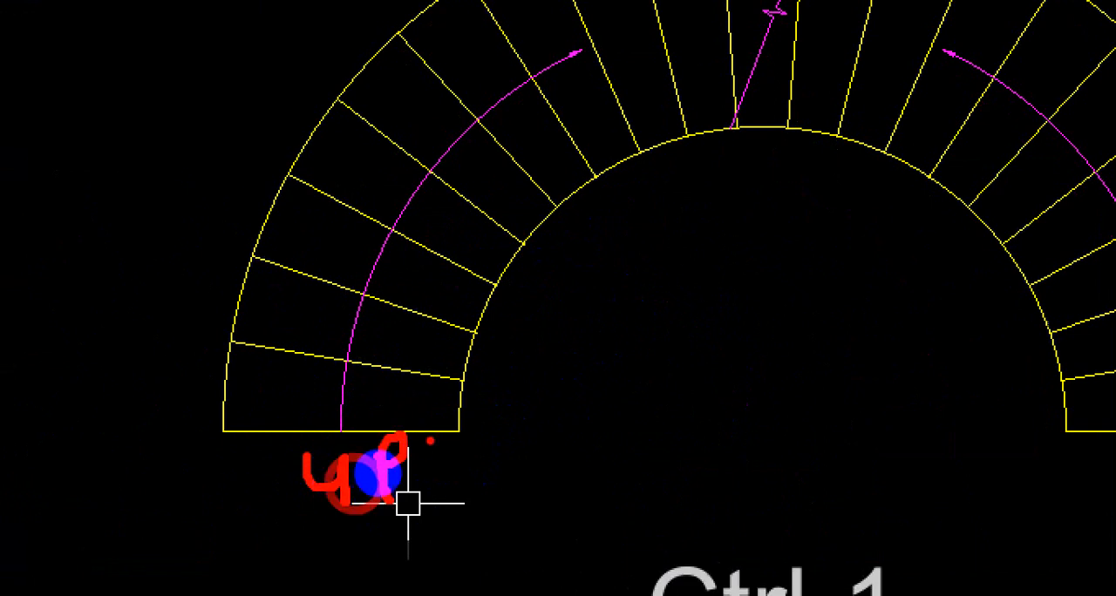
left_click_drag(971, 471, 968, 505)
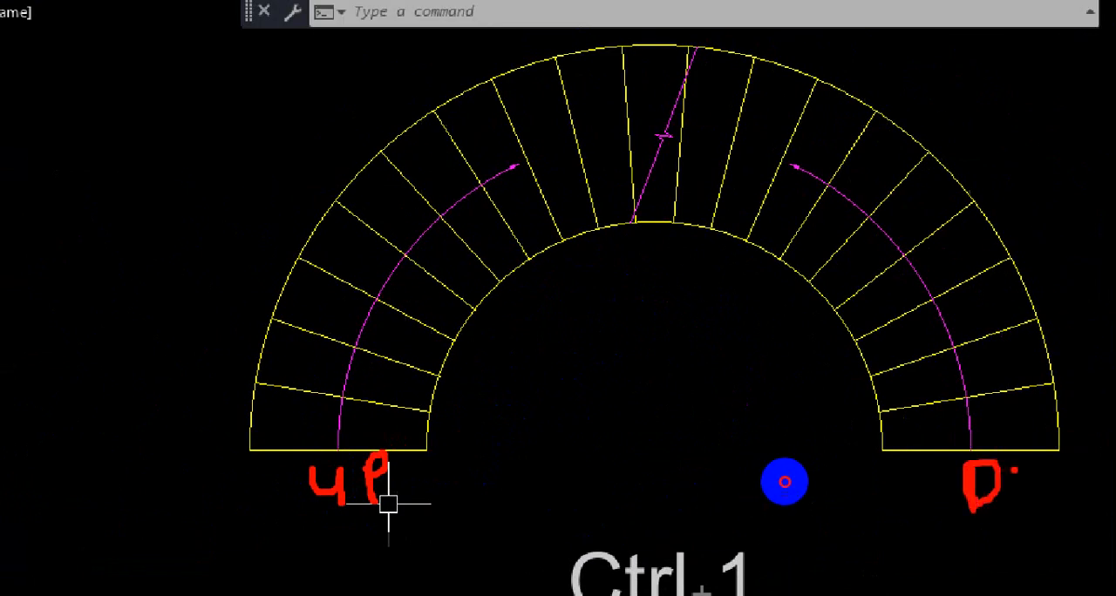
left_click_drag(1014, 471, 1046, 437)
left_click_drag(340, 452, 553, 168)
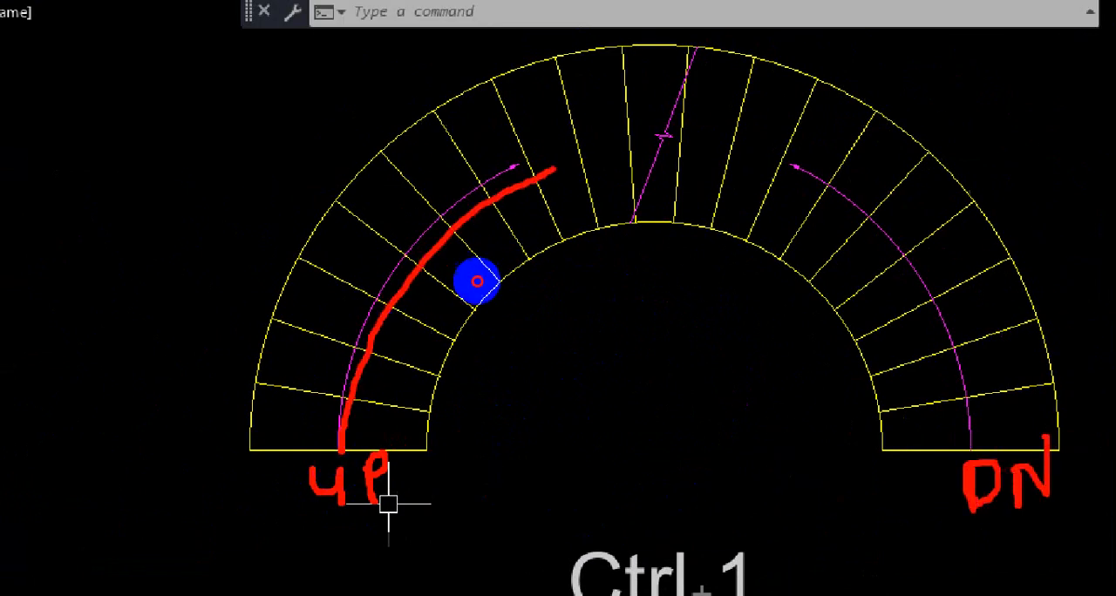
mouse_move(959, 345)
left_mouse_down()
mouse_move(970, 454)
mouse_move(690, 141)
left_mouse_up()
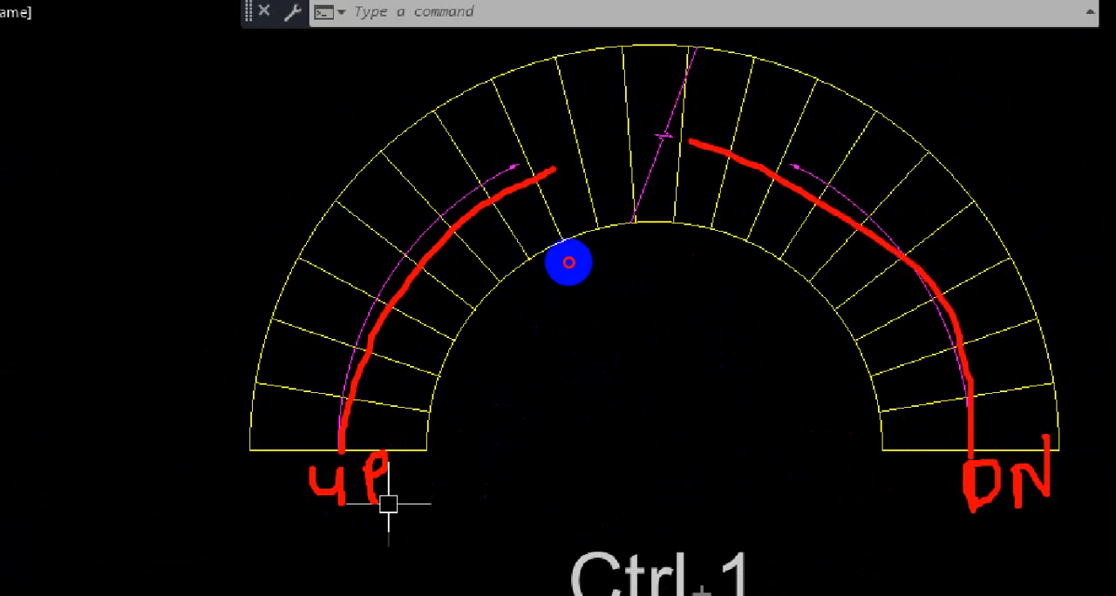
left_click_drag(499, 161, 541, 163)
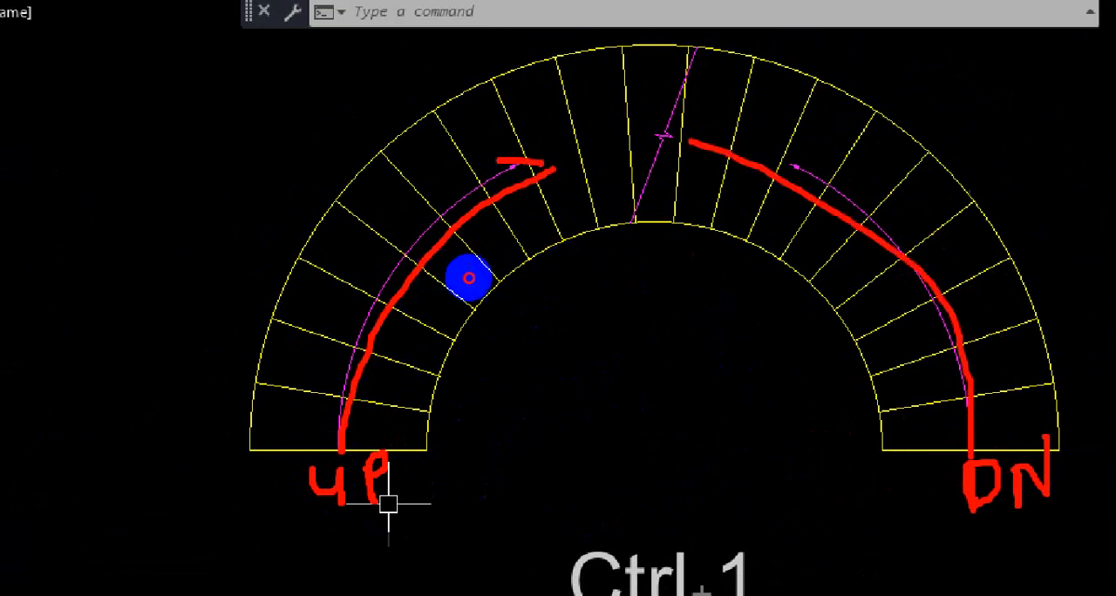
key("Escape")
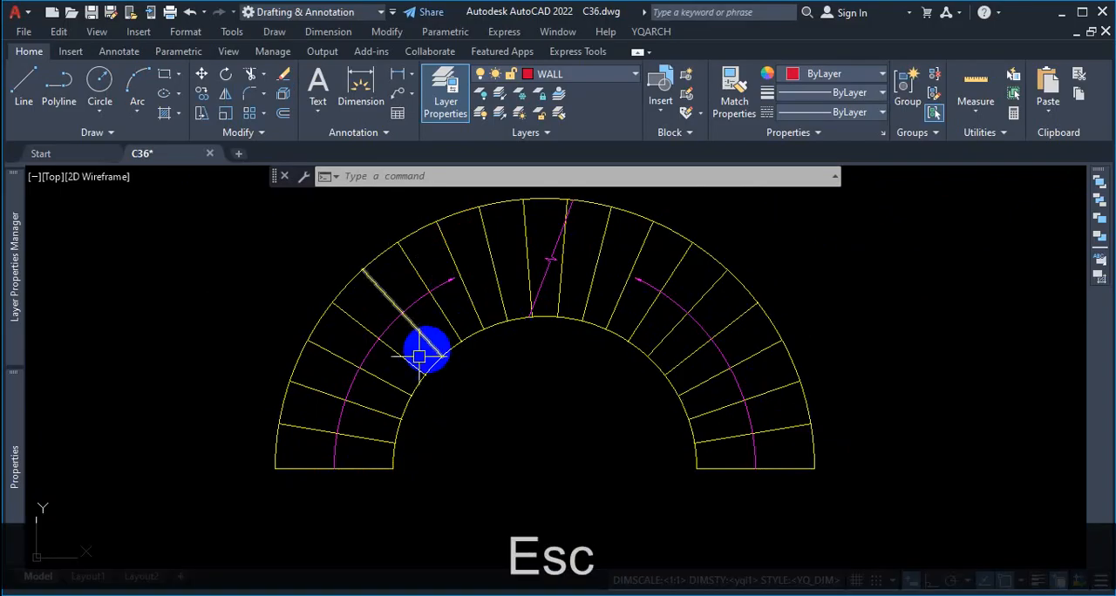
scroll(531, 402, "down", 5)
scroll(553, 406, "down", 4)
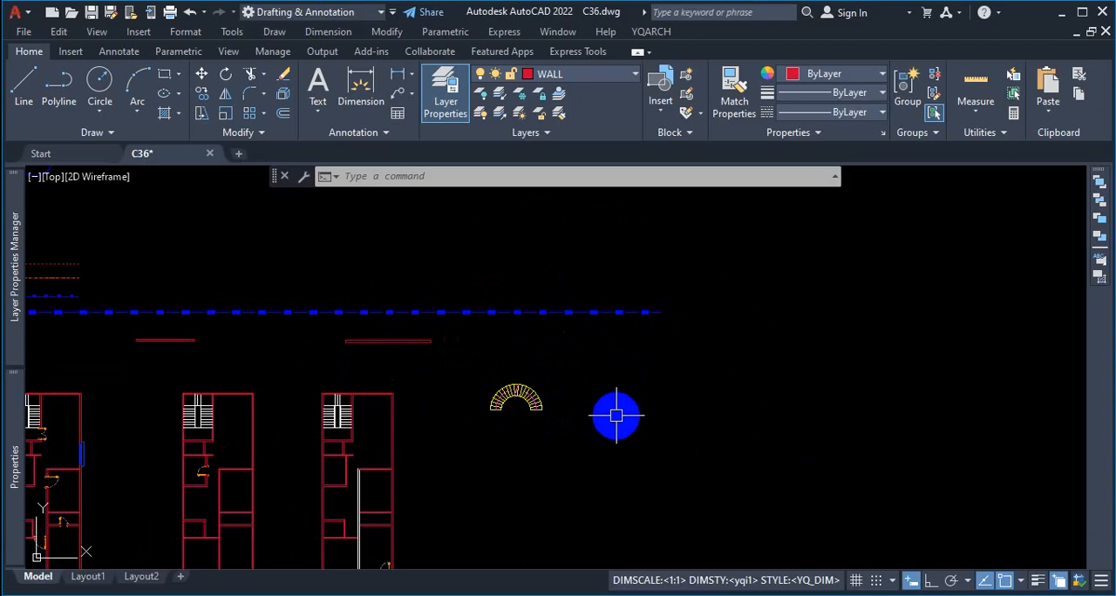
scroll(519, 408, "up", 8)
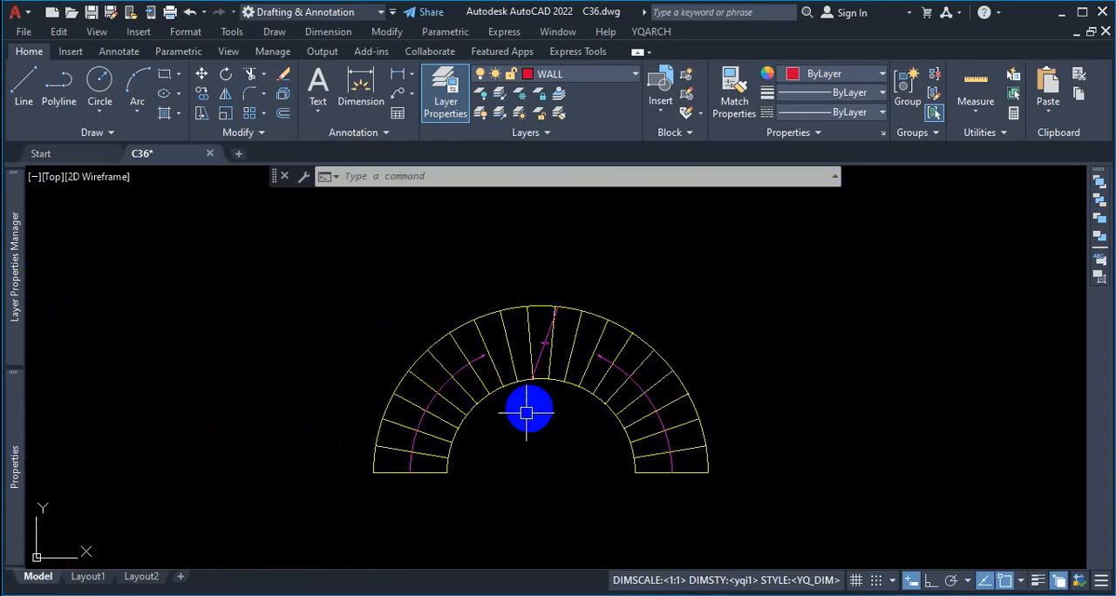
key("ctrl")
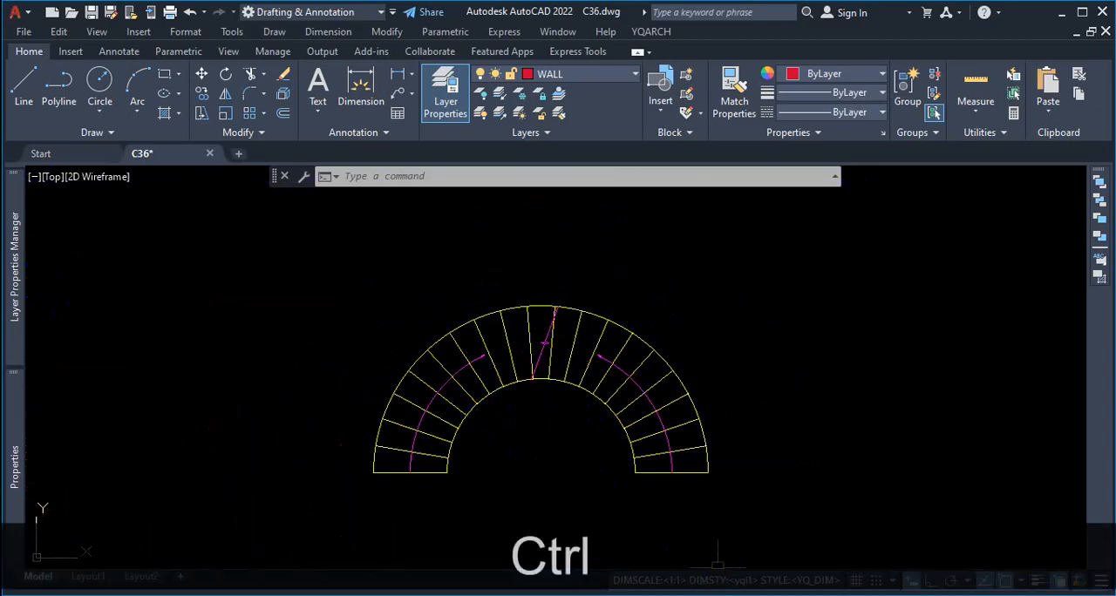
left_click(594, 443)
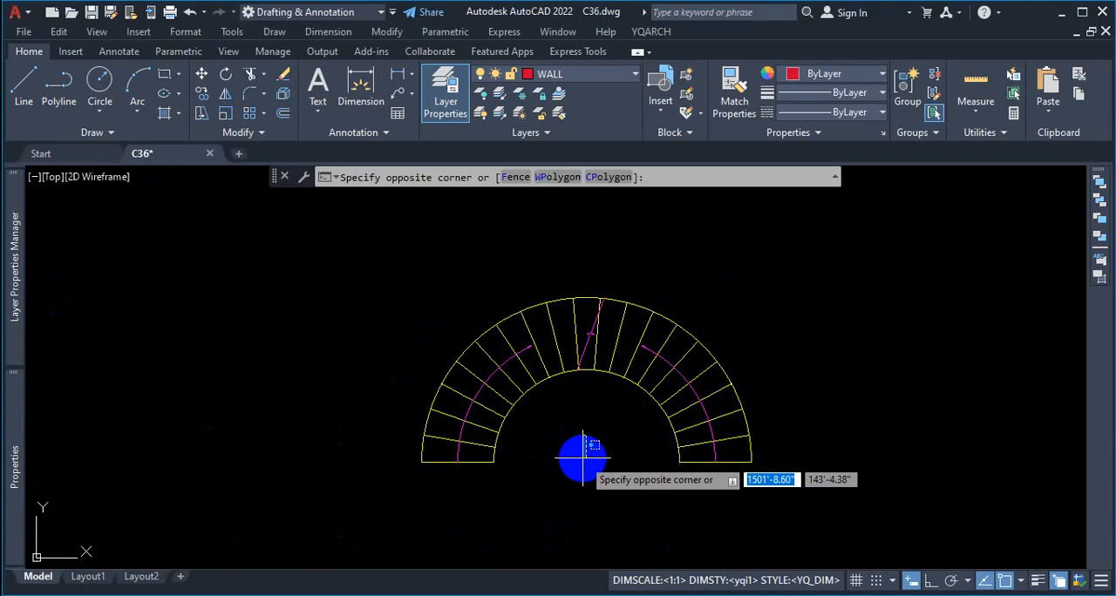
left_click(595, 442)
Step: Select the staircase's outer arc and one tread line to check which layer they are on
scroll(683, 320, "up", 2)
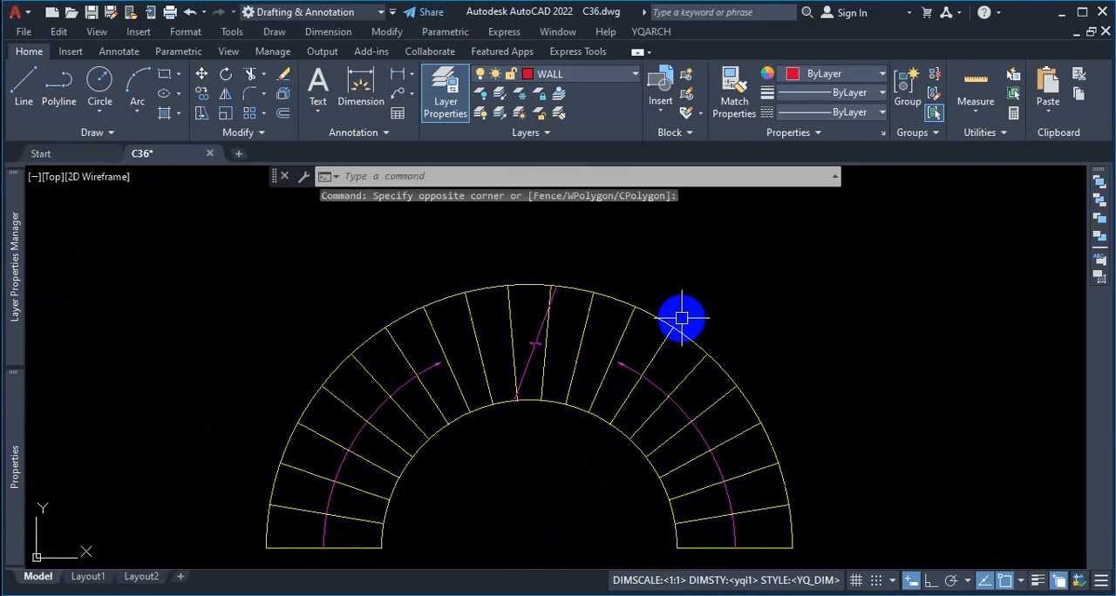
left_click(679, 303)
left_click(638, 301)
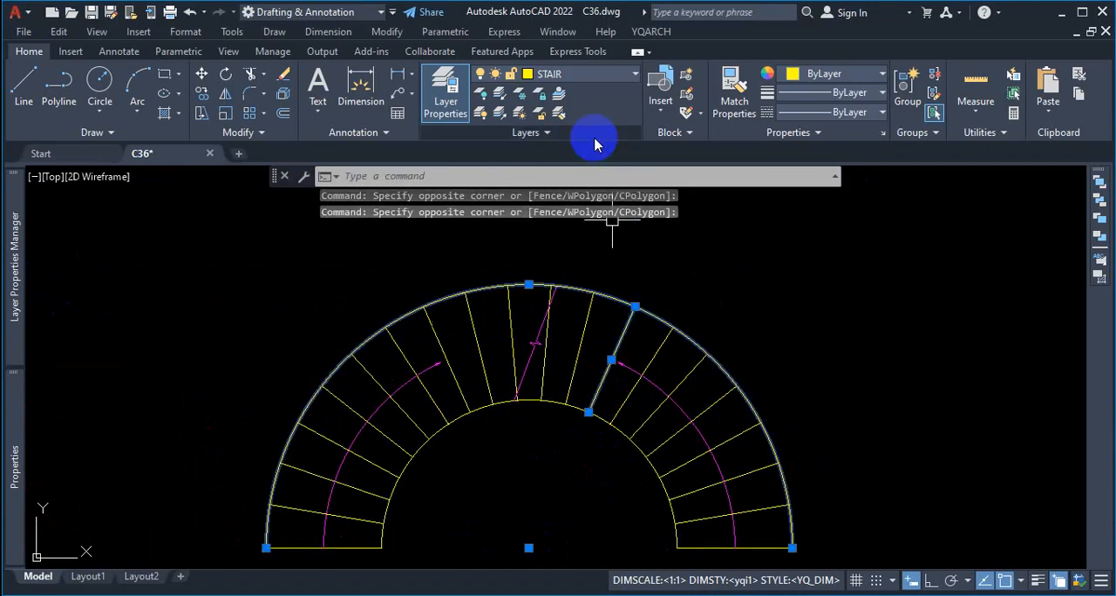
key("ctrl+1")
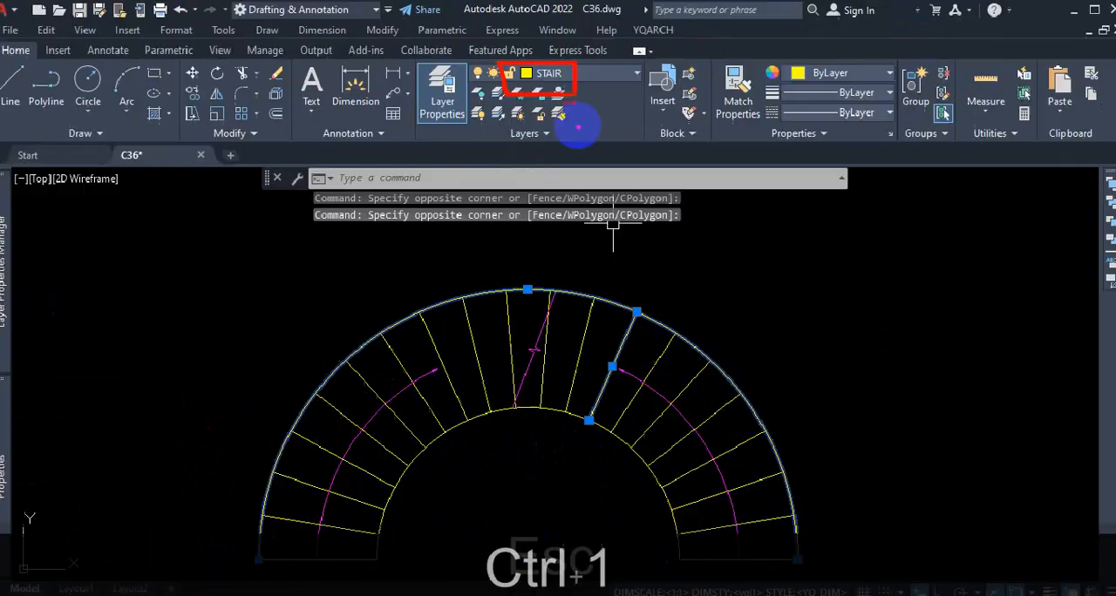
key("Escape")
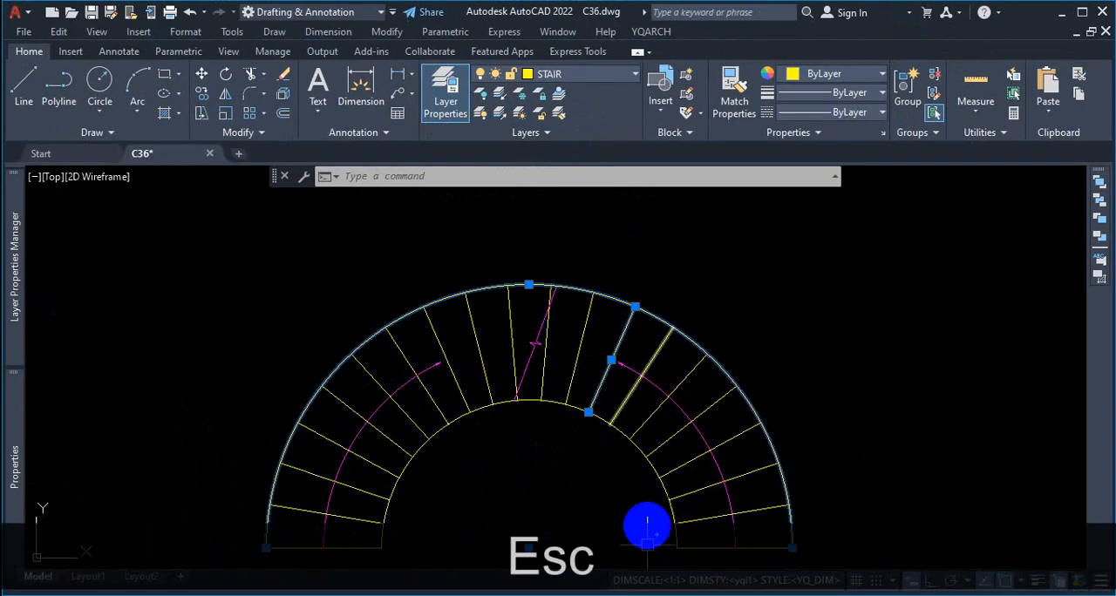
Step: Open the YQArch user preferences file and find the stair layer's name and color settings
left_click(654, 33)
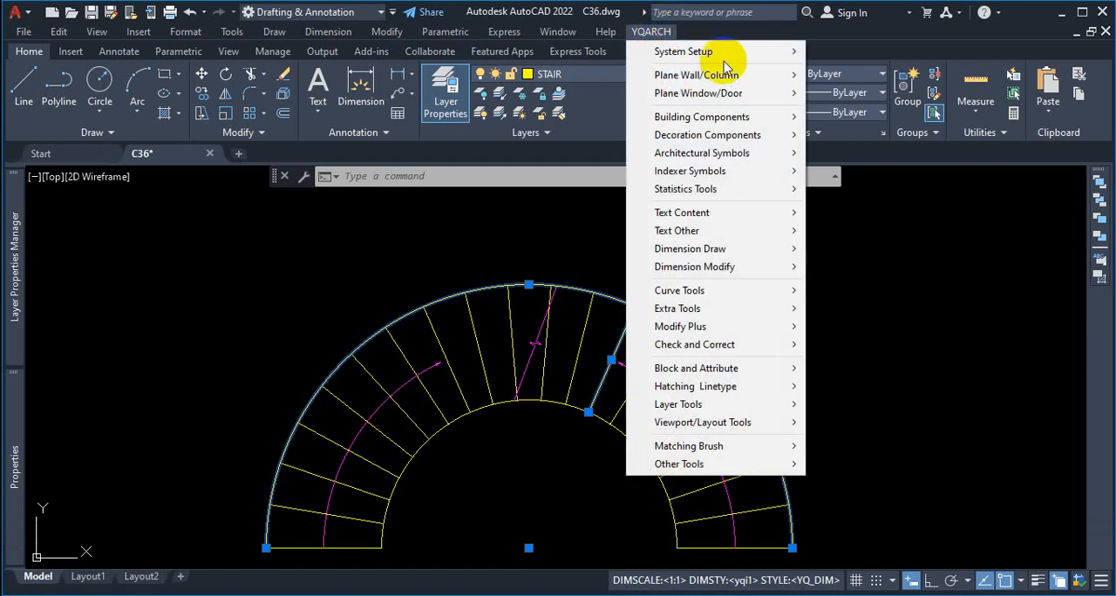
mouse_move(761, 61)
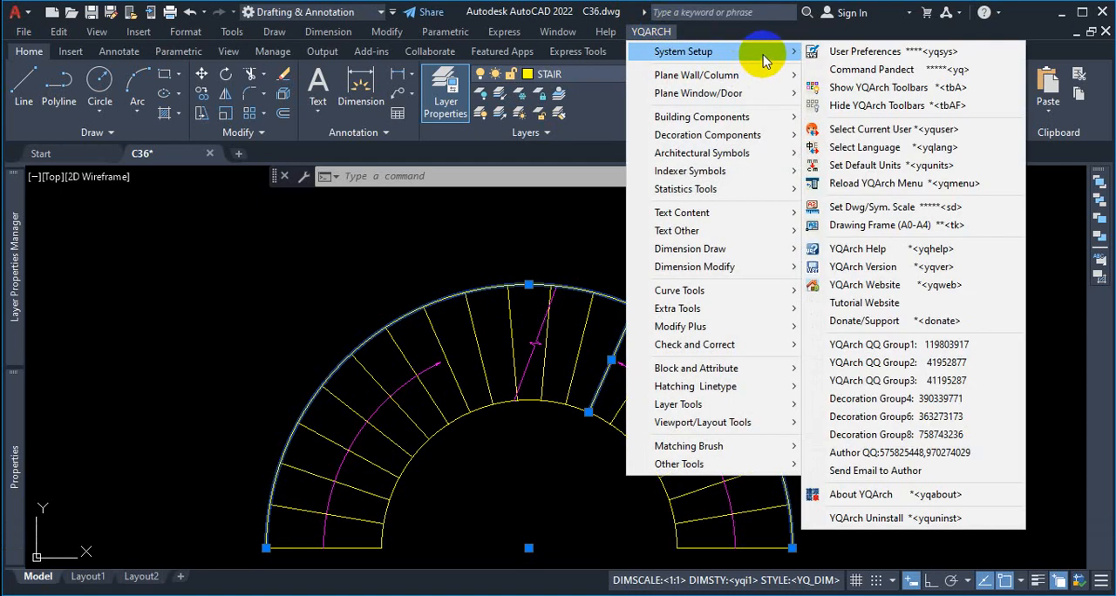
left_click(885, 54)
scroll(257, 427, "down", 3)
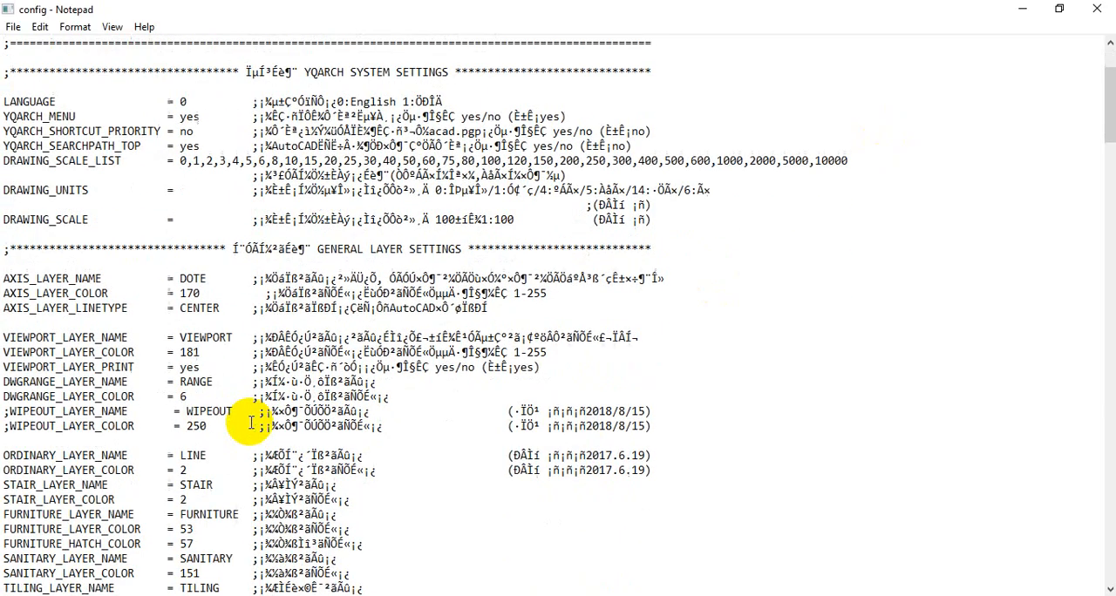
Step: Review the STAIR_LAYER_NAME and STAIR_LAYER_COLOR entries in the general layer settings, and close the preferences file
scroll(251, 423, "down", 3)
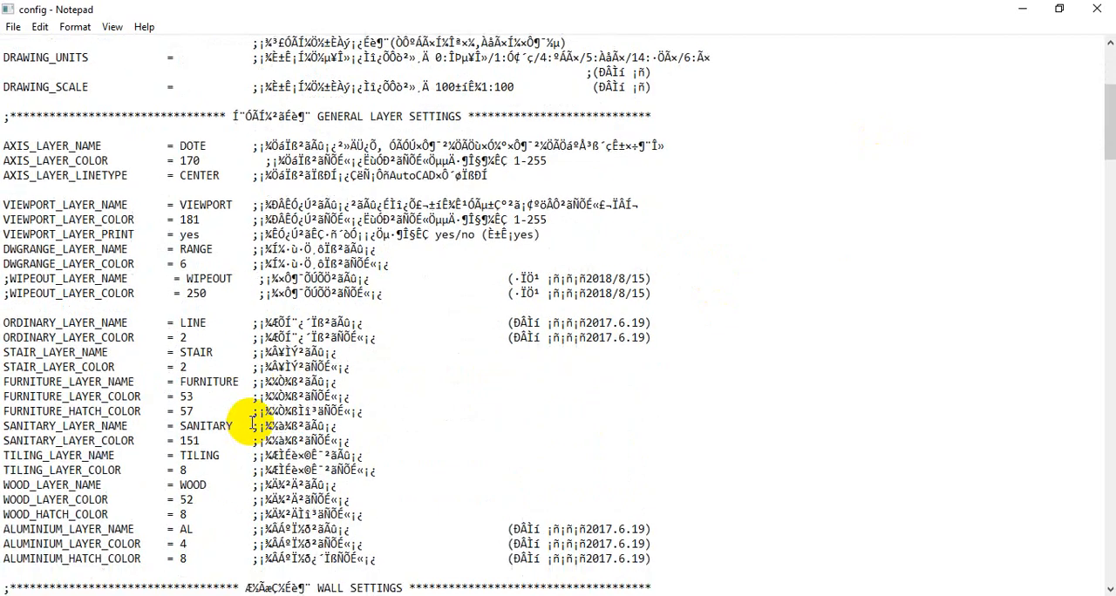
key("ctrl+1")
left_click(17, 427)
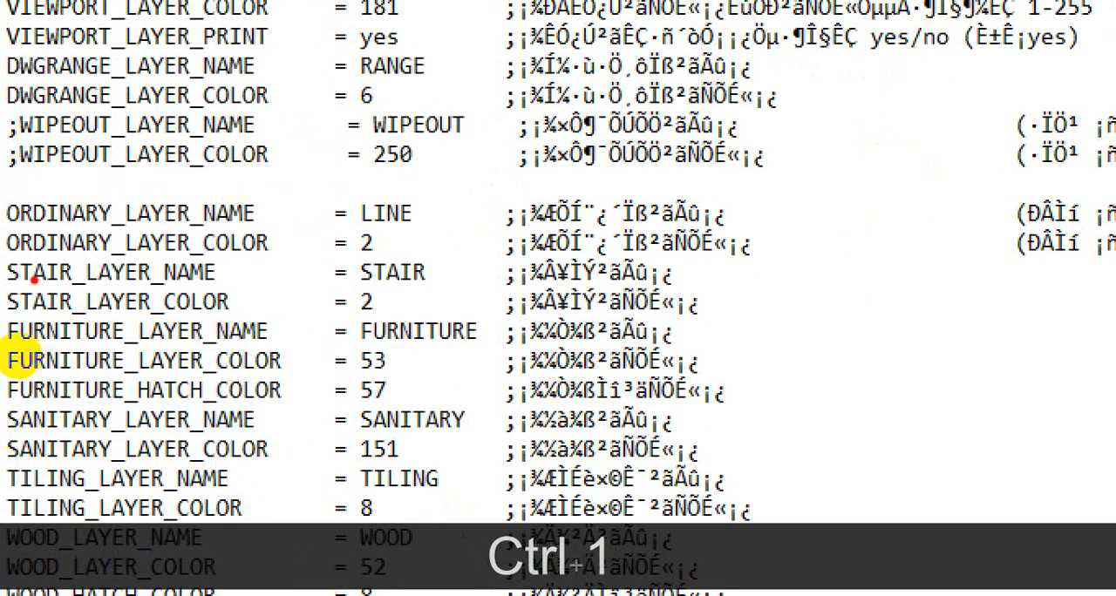
left_click_drag(91, 284, 397, 285)
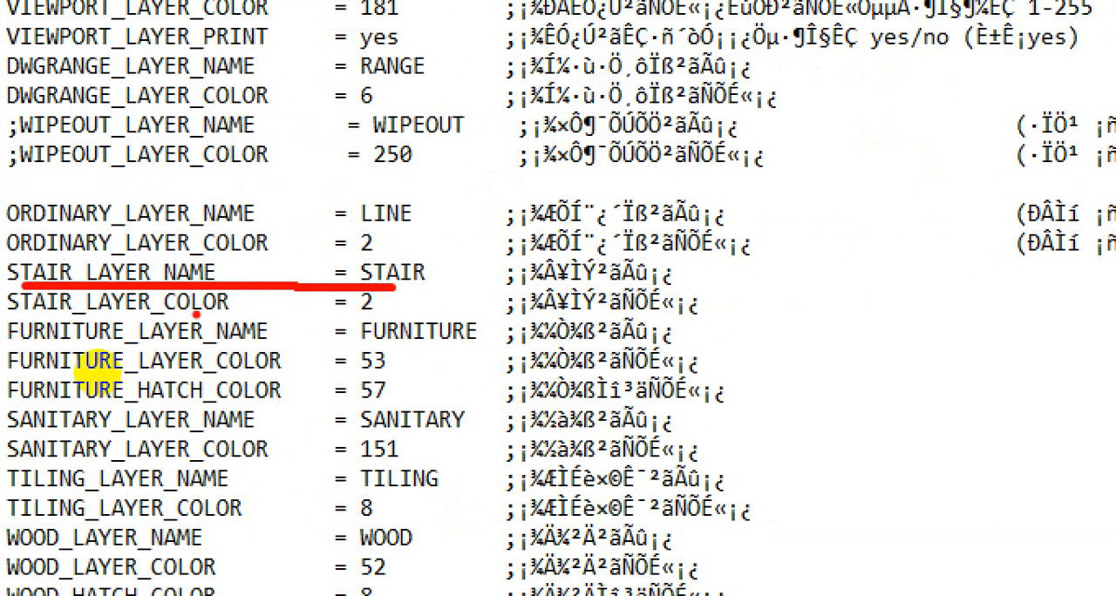
left_click_drag(197, 360, 162, 366)
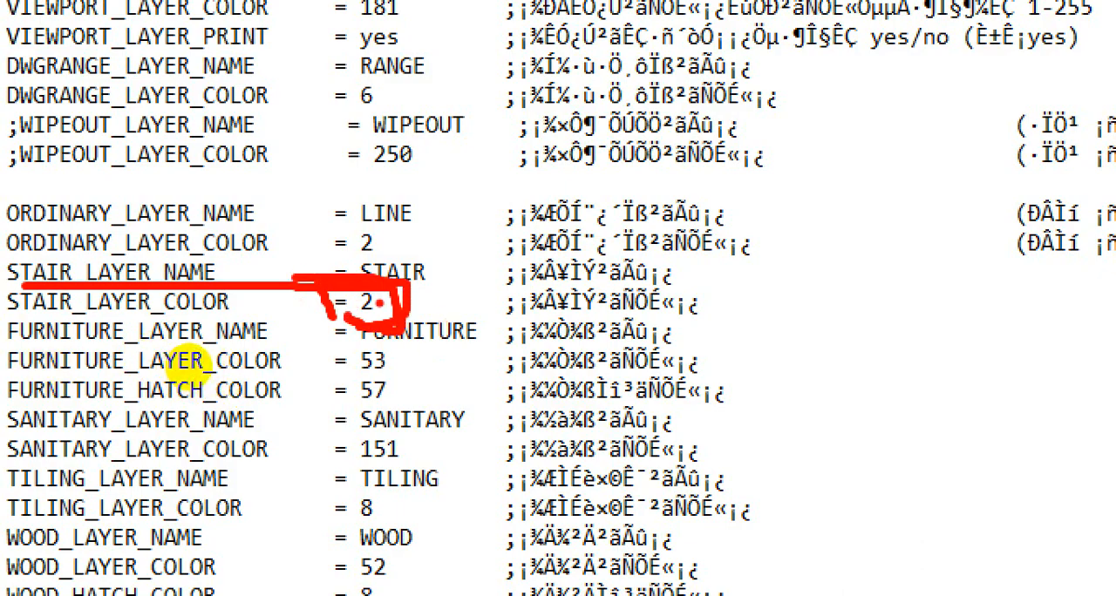
key("Escape")
left_click(1098, 9)
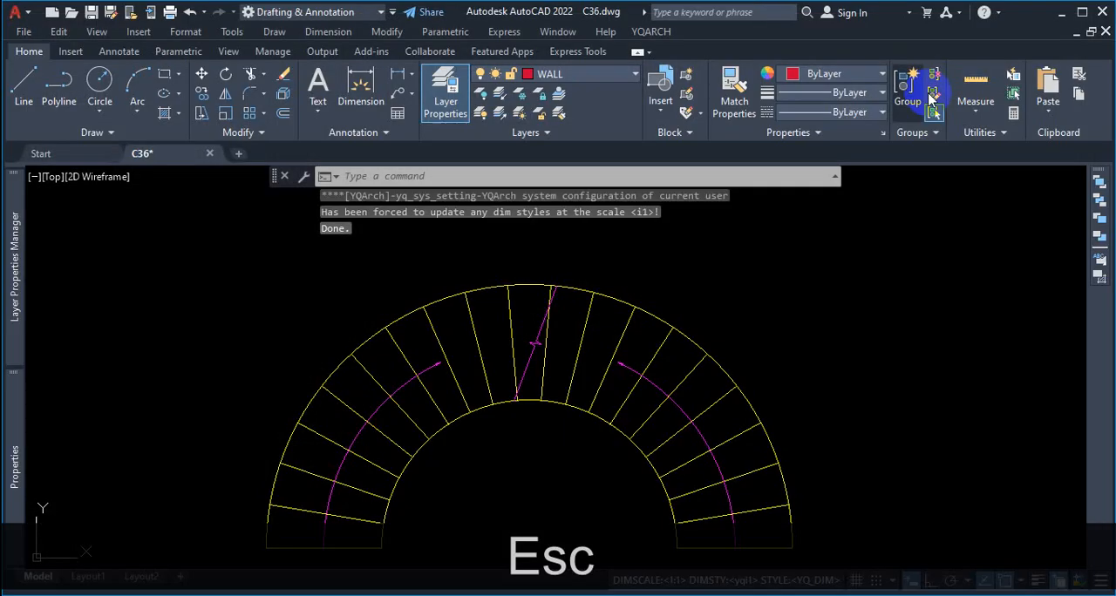
Step: Change the STAIR layer's color in the drawing to index color 196
left_click(609, 74)
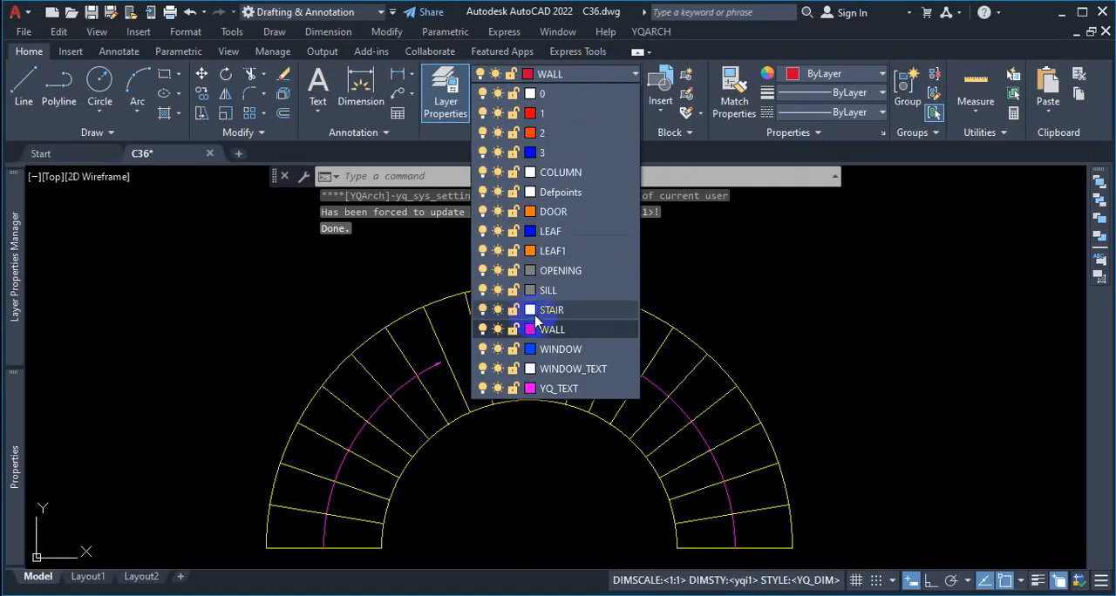
left_click(530, 309)
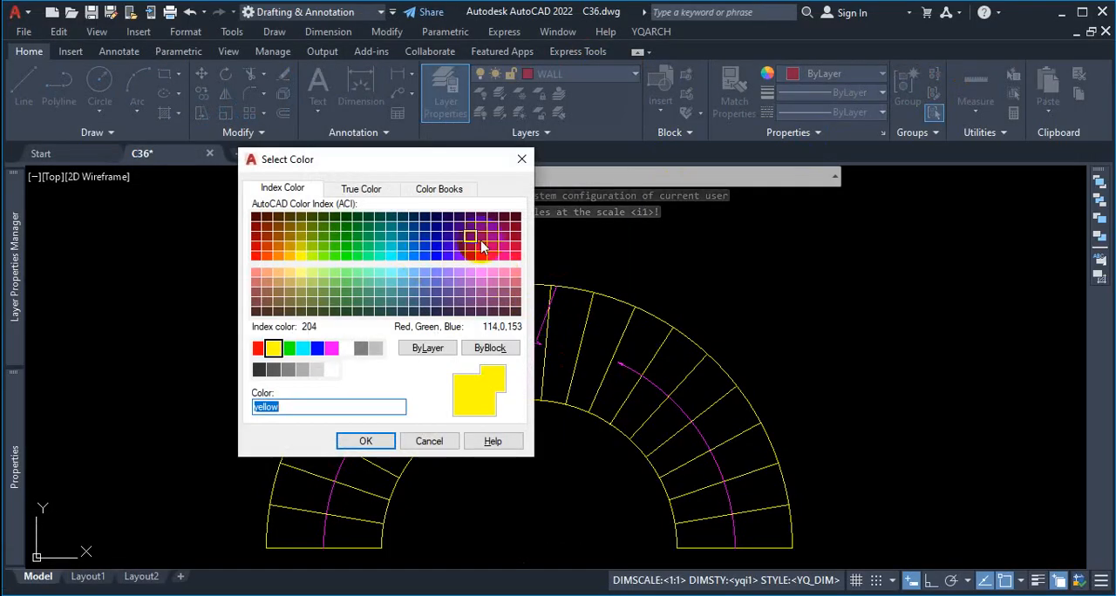
key("ctrl+1")
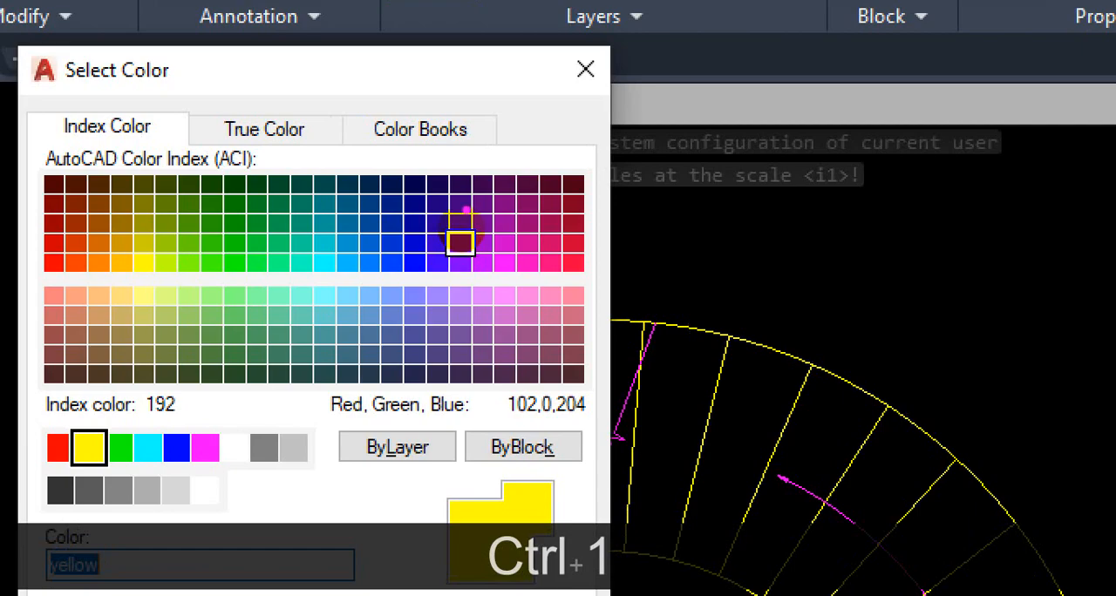
key("Escape")
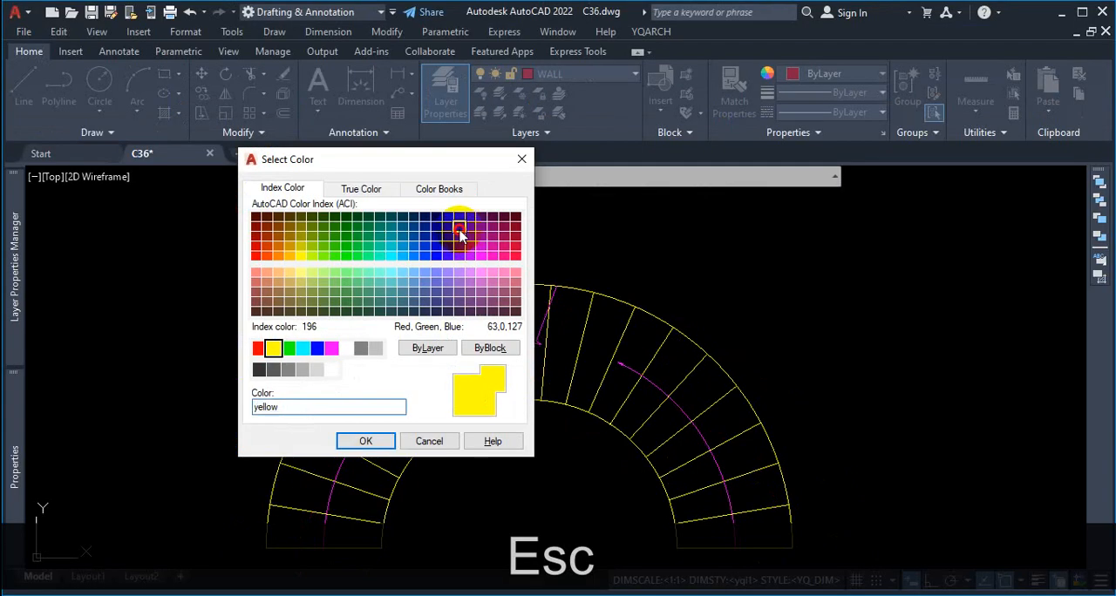
left_click(459, 230)
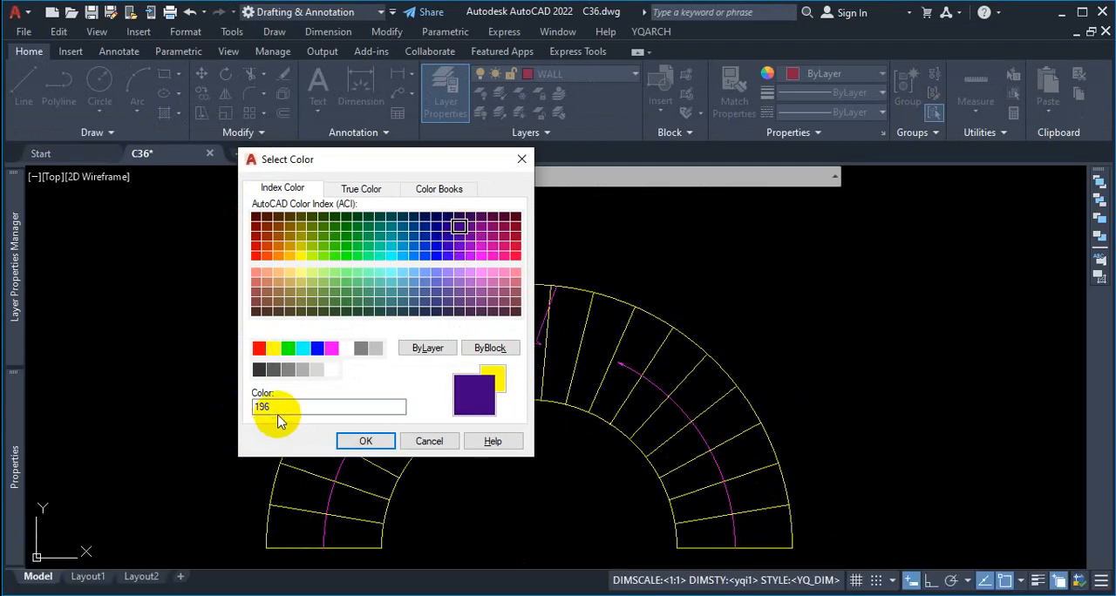
left_click(365, 441)
Step: In the YQArch user preferences file, set STAIR_LAYER_COLOR to 196 and save the file before closing it
left_click(651, 31)
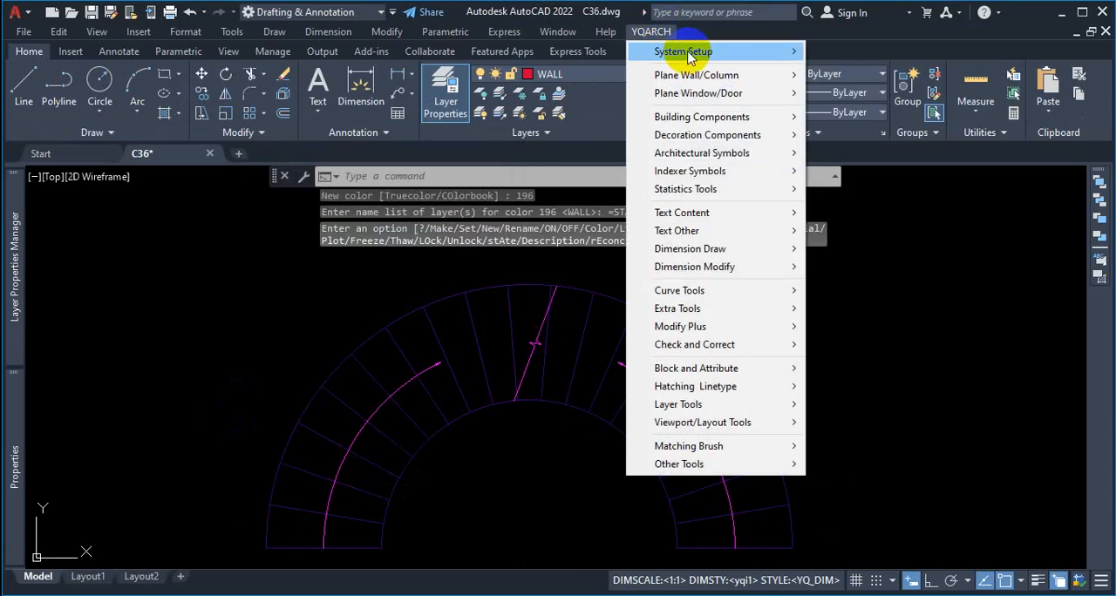
mouse_move(700, 51)
left_click(866, 54)
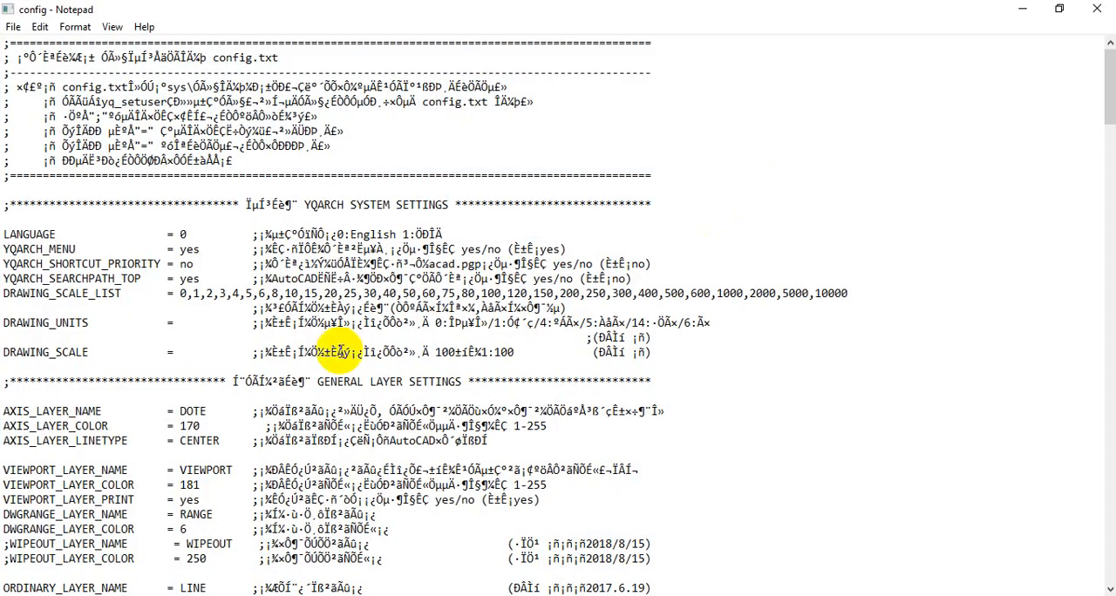
scroll(172, 456, "down", 7)
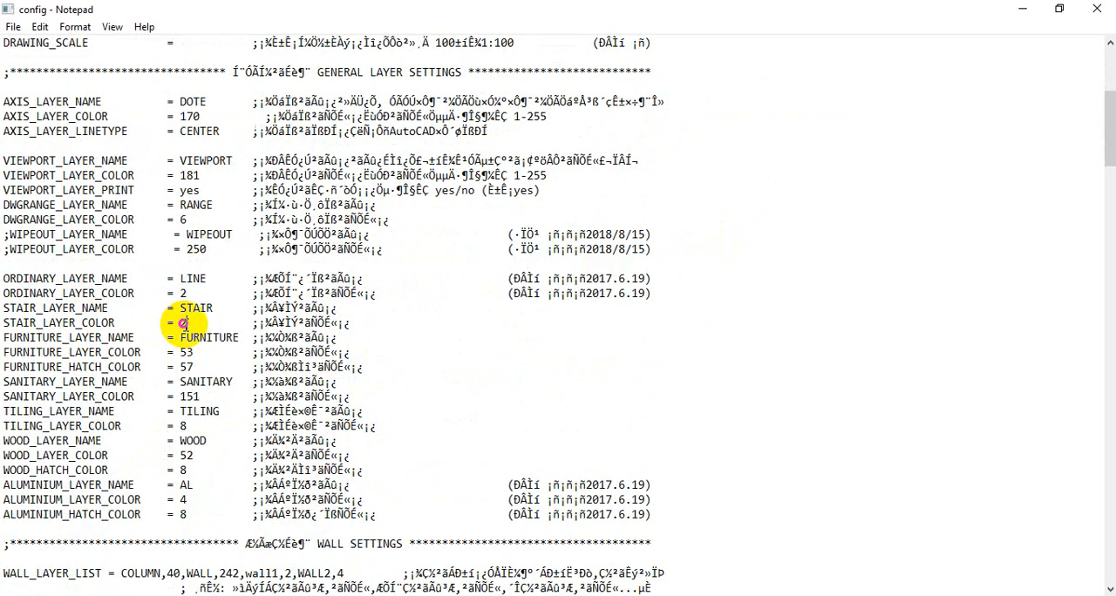
left_click(186, 324)
key("BackSpace")
type("196")
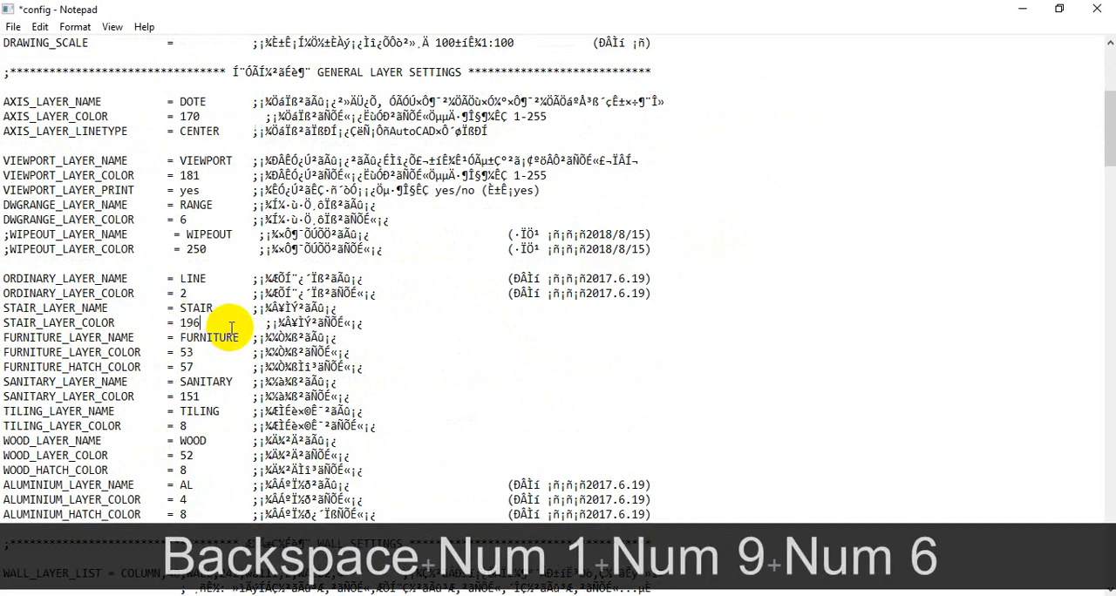
left_click(23, 29)
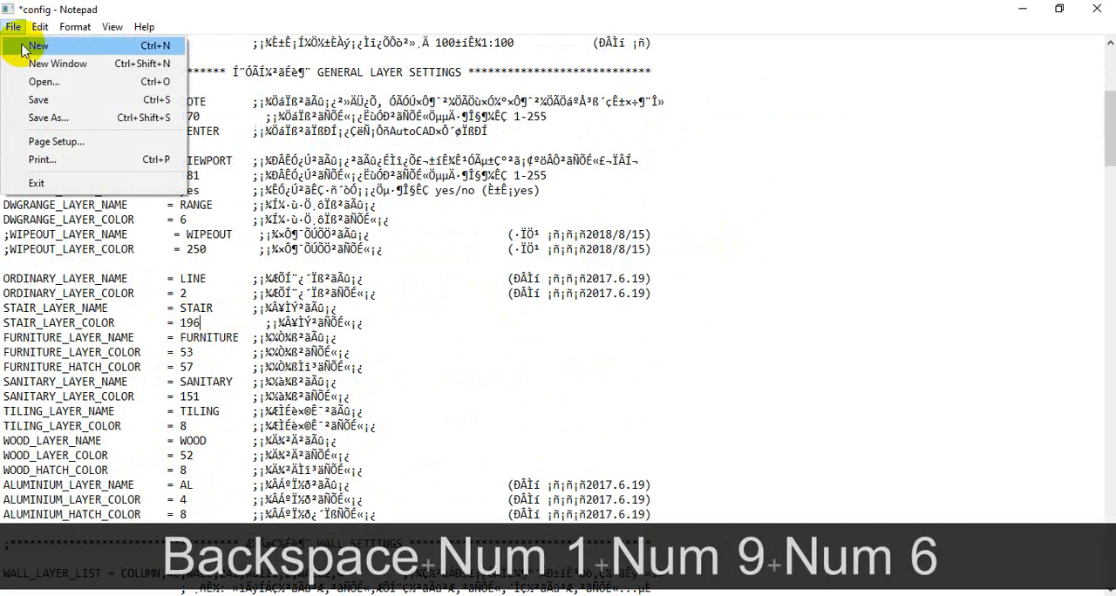
left_click(29, 97)
left_click(1097, 16)
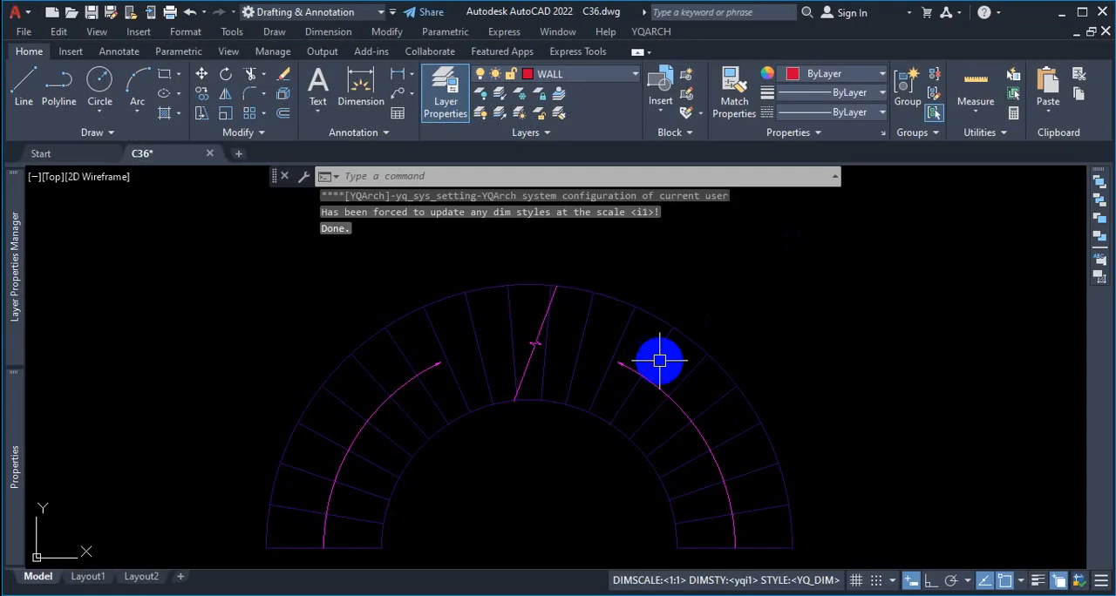
Step: Check the recolored arc staircase beside the floor plans and show YQArch's System Setup commands
scroll(645, 344, "down", 3)
scroll(654, 346, "up", 3)
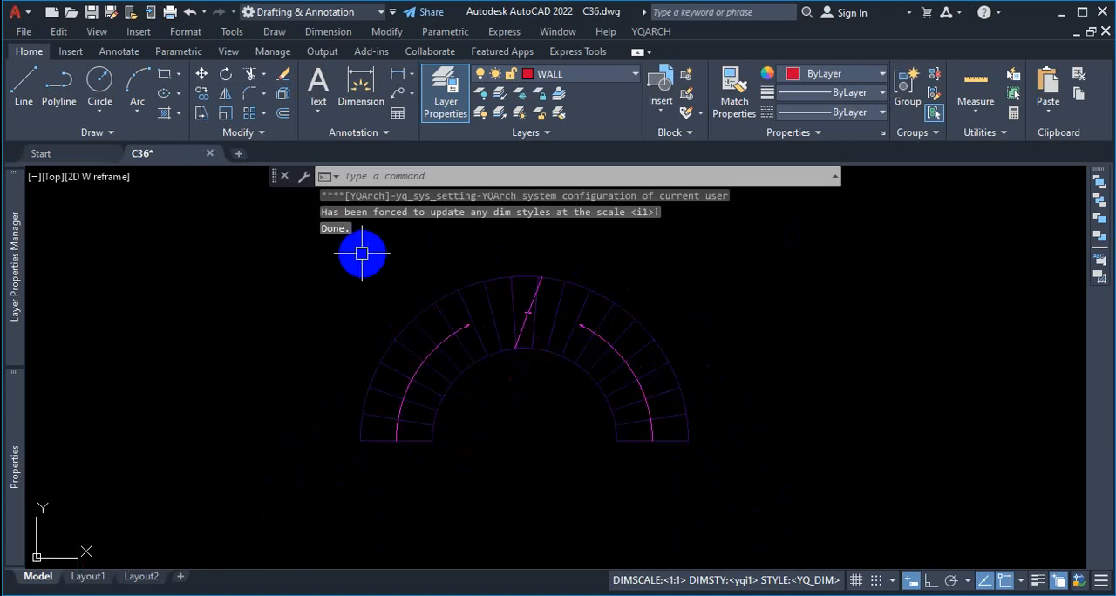
scroll(543, 307, "up", 2)
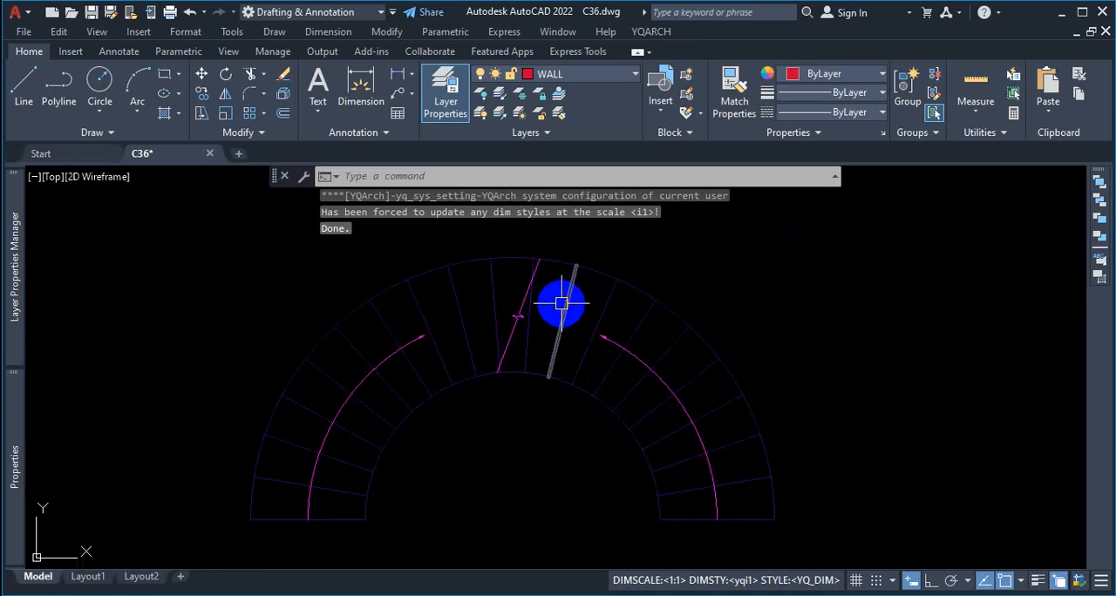
scroll(610, 331, "down", 5)
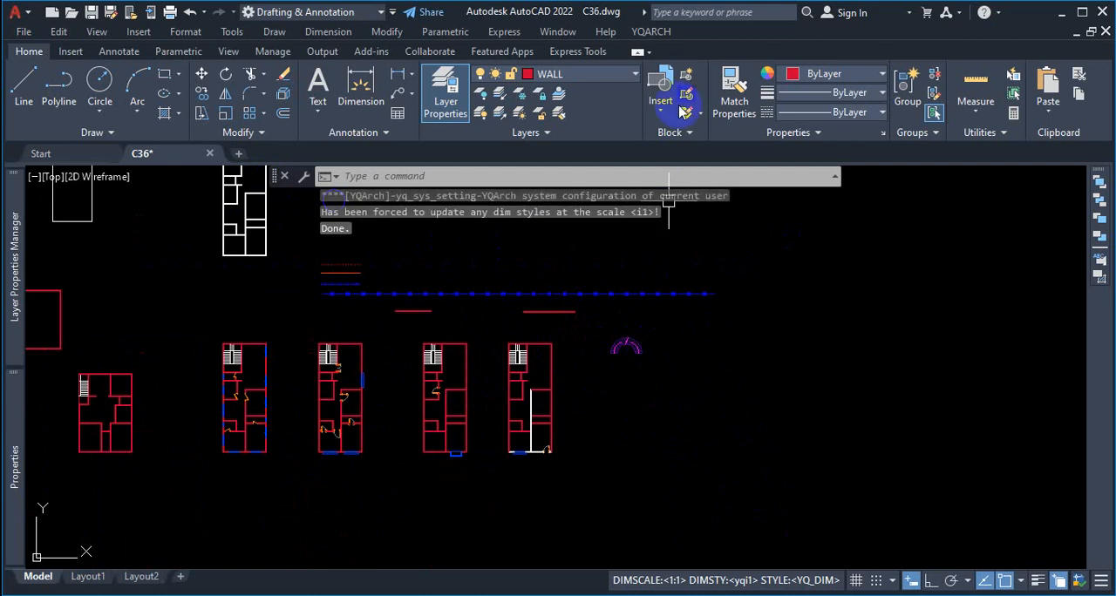
left_click(654, 35)
mouse_move(723, 51)
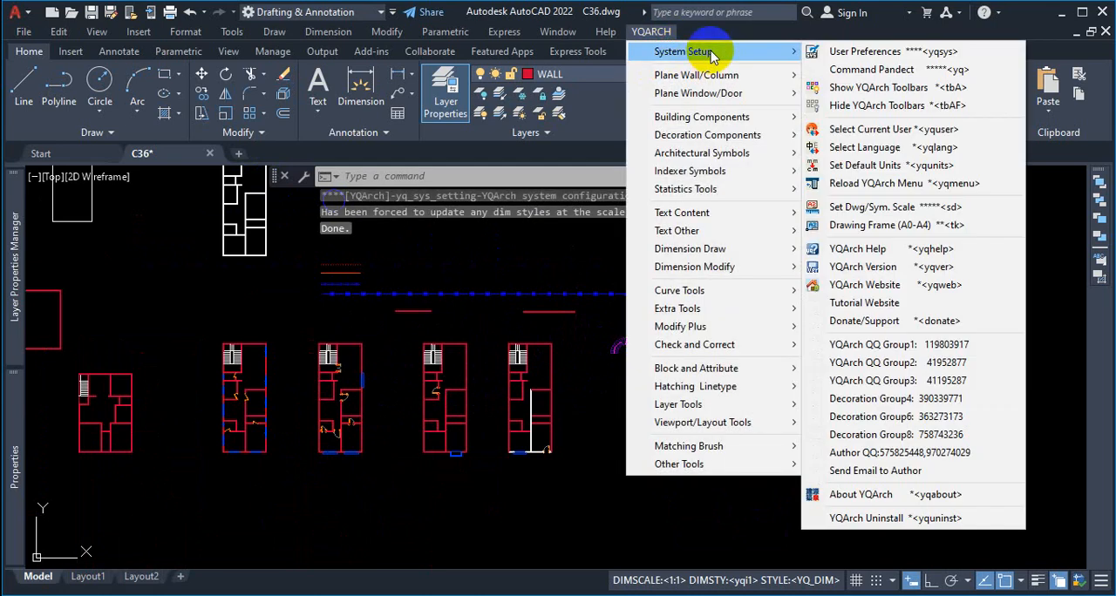
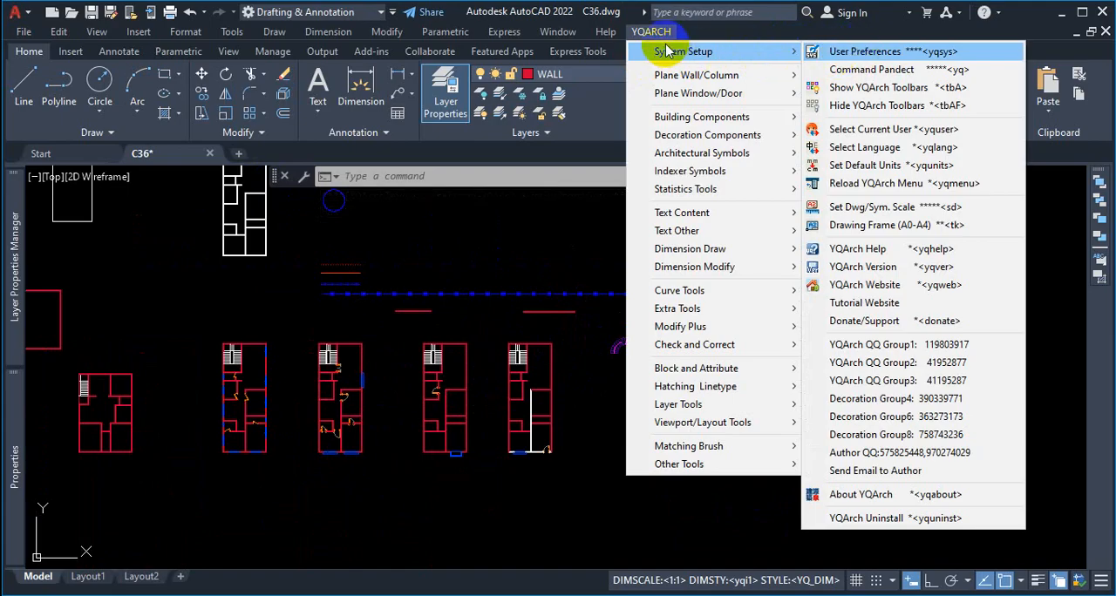
Step: Open the YQArch user preferences file and examine the STAIR_LAYER_NAME and STAIR_LAYER_COLOR entries in the general layer settings
mouse_move(677, 56)
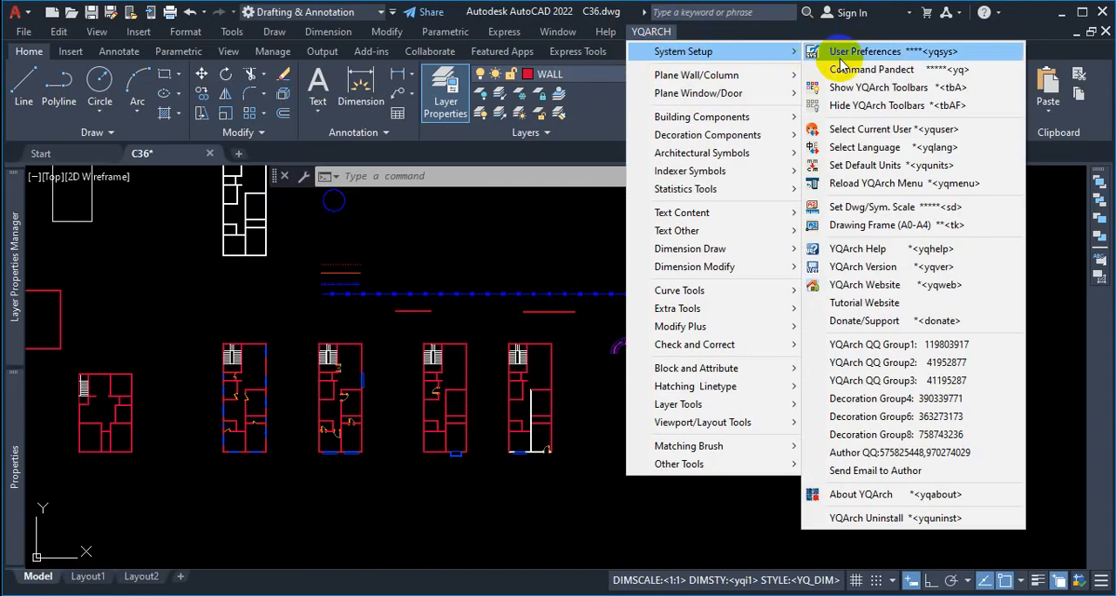
left_click(870, 53)
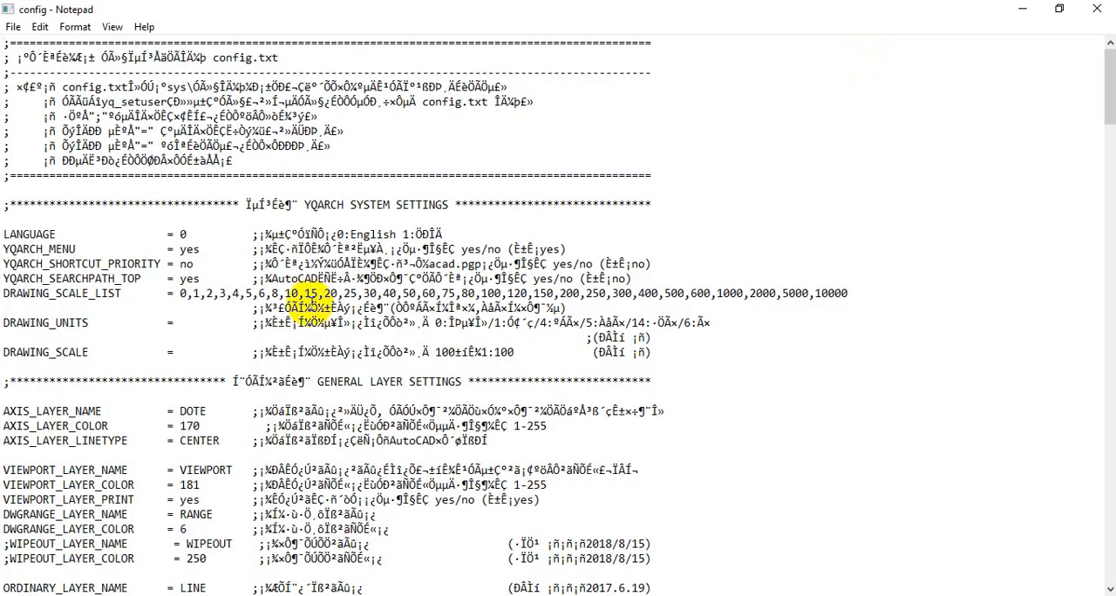
scroll(170, 252, "down", 1)
scroll(175, 259, "down", 9)
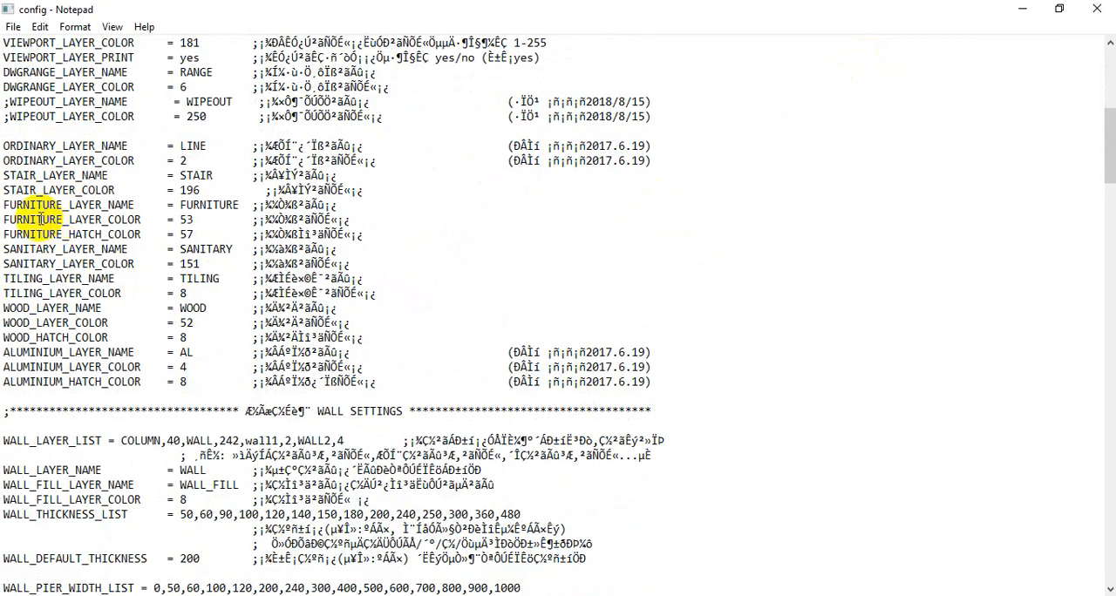
key("ctrl+1")
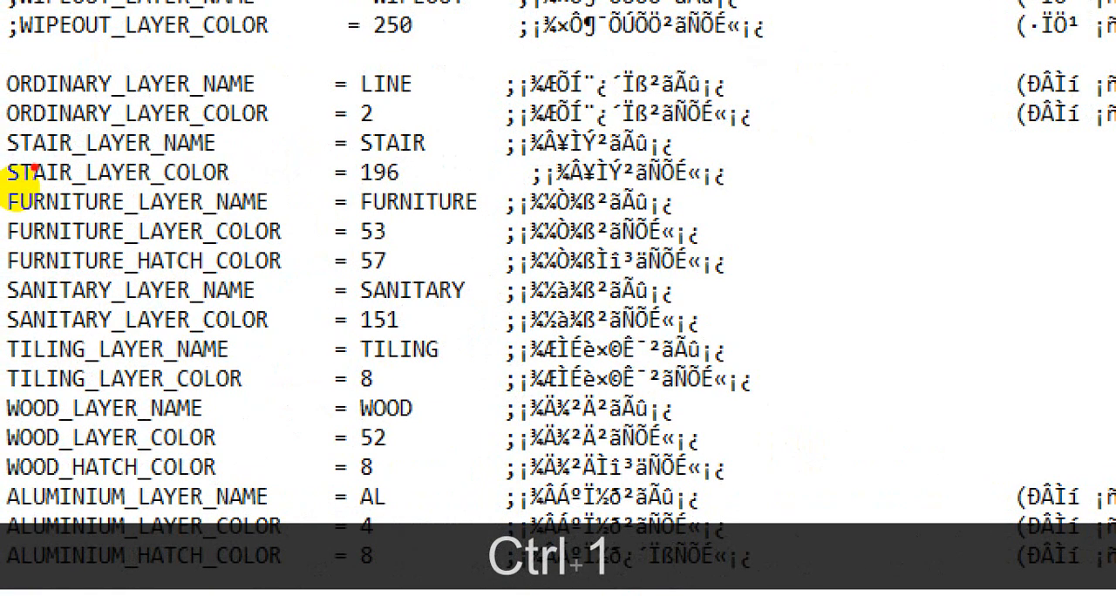
left_click_drag(31, 163, 178, 158)
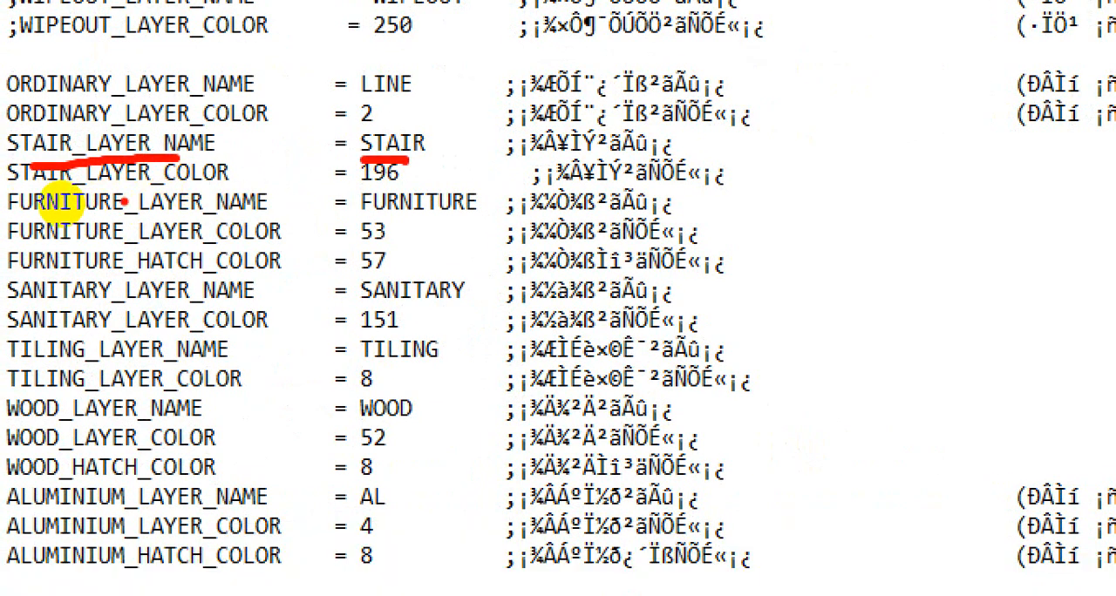
key("Escape")
scroll(130, 227, "up", 10)
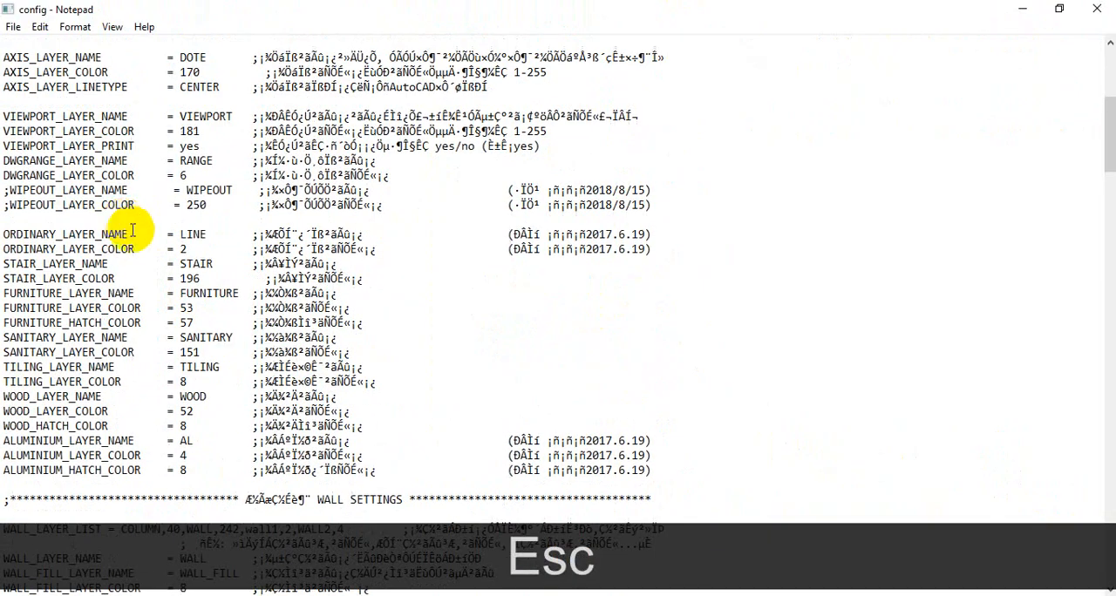
scroll(133, 235, "down", 8)
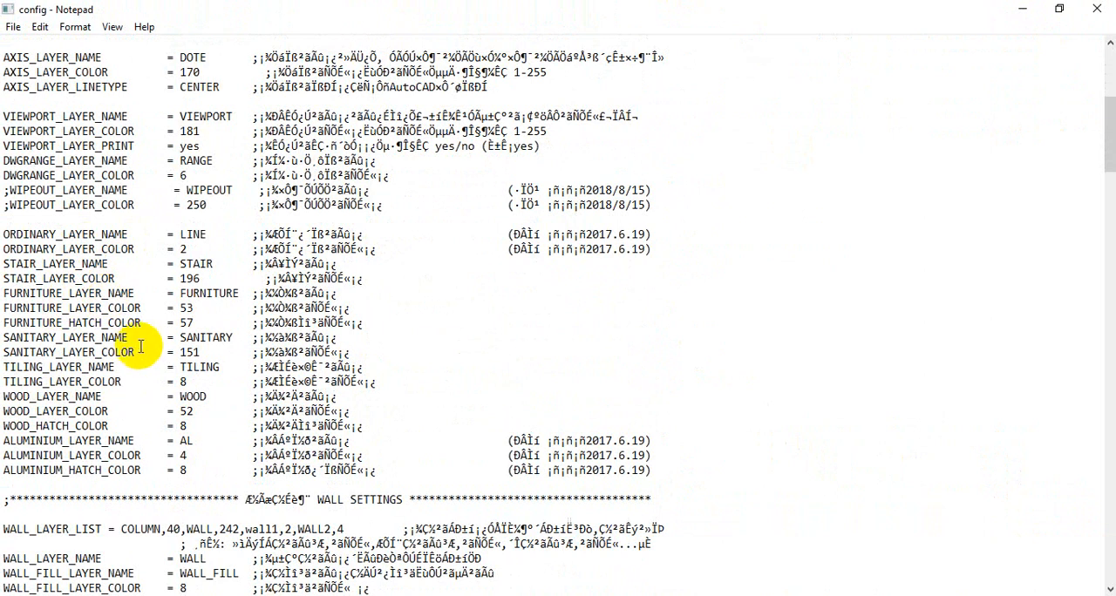
Step: Review the stair, furniture, sanitary, tiling and wood layer names and colors in the general layer settings, and close the preferences file
key("ctrl+1")
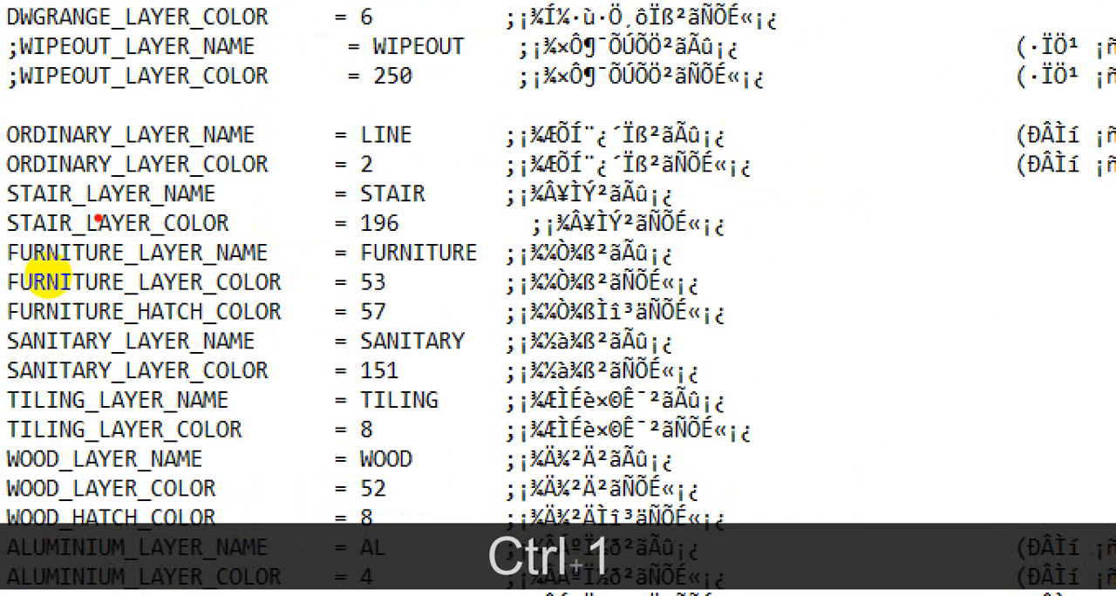
left_click_drag(92, 214, 240, 204)
left_click_drag(192, 235, 388, 234)
left_click_drag(140, 274, 351, 272)
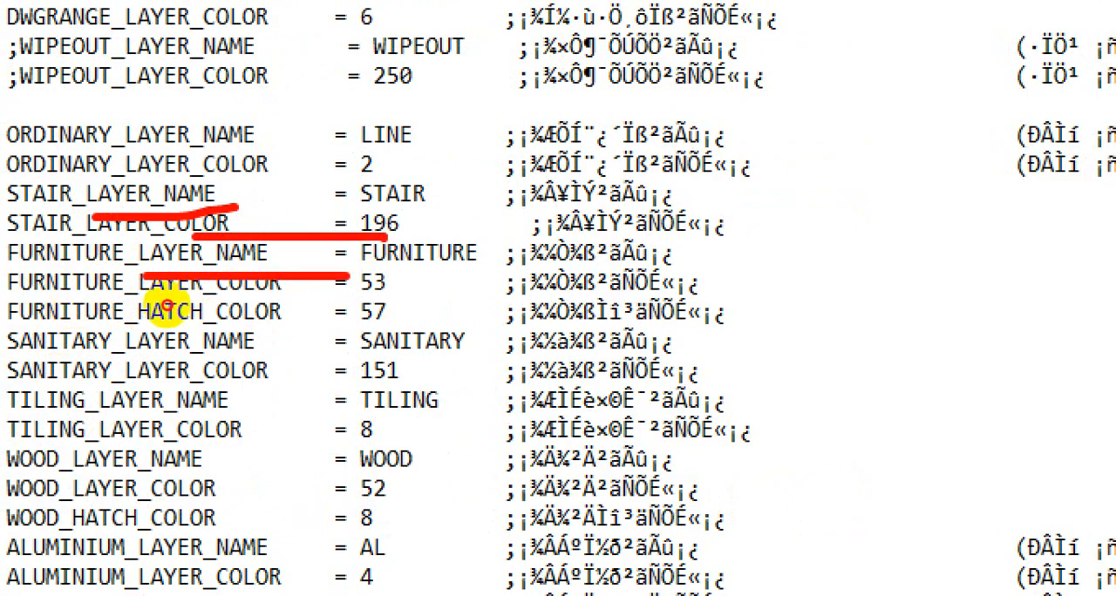
left_click_drag(296, 304, 423, 296)
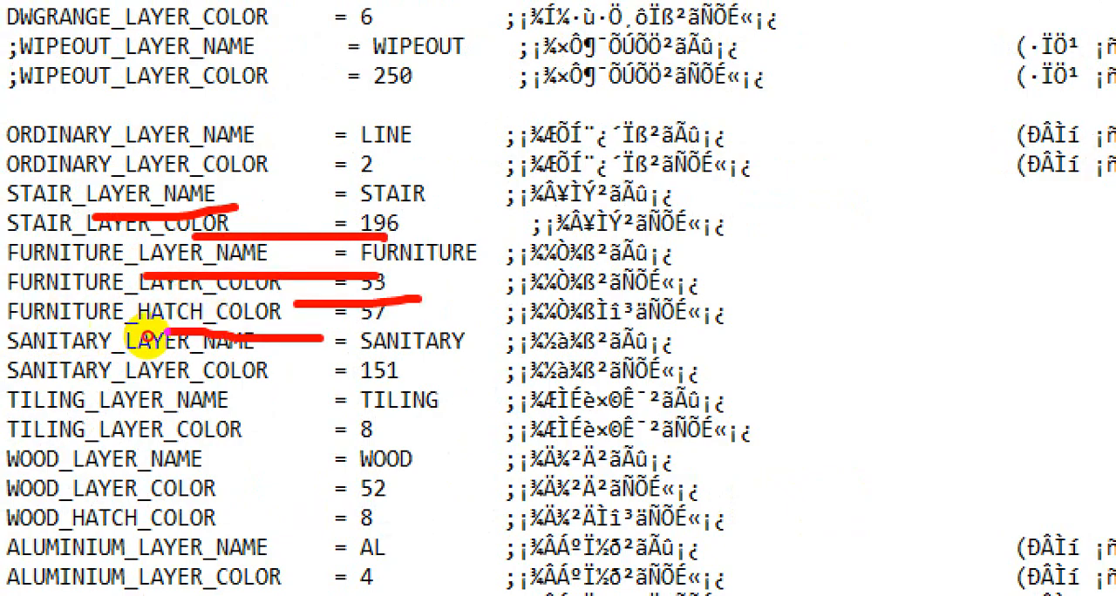
left_click_drag(164, 330, 453, 340)
left_click_drag(300, 367, 399, 364)
left_click_drag(337, 433, 415, 429)
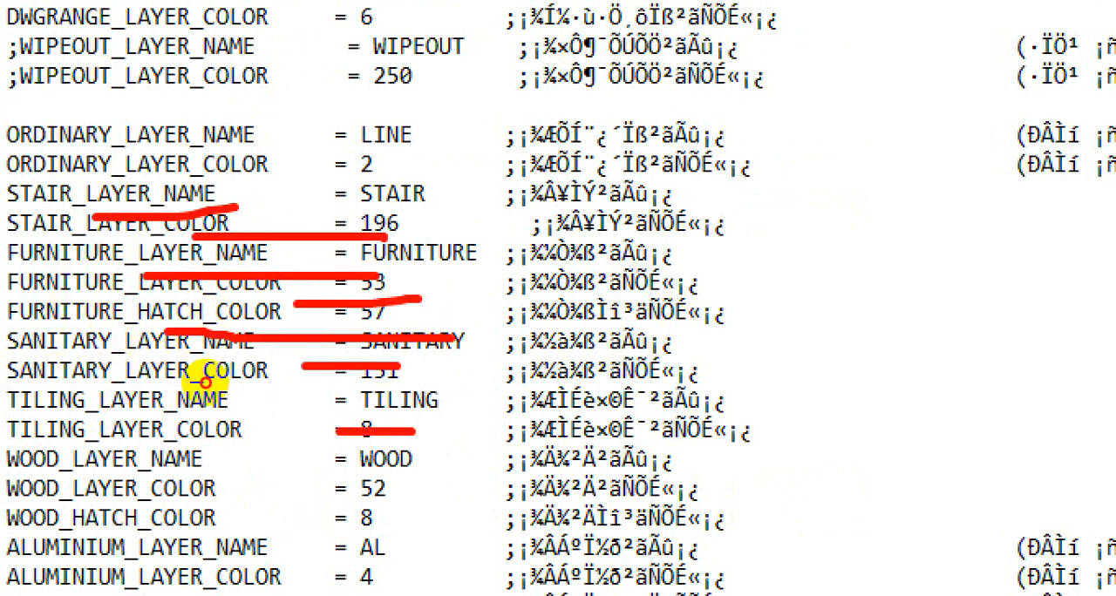
left_click_drag(418, 482, 469, 474)
left_click_drag(364, 505, 366, 505)
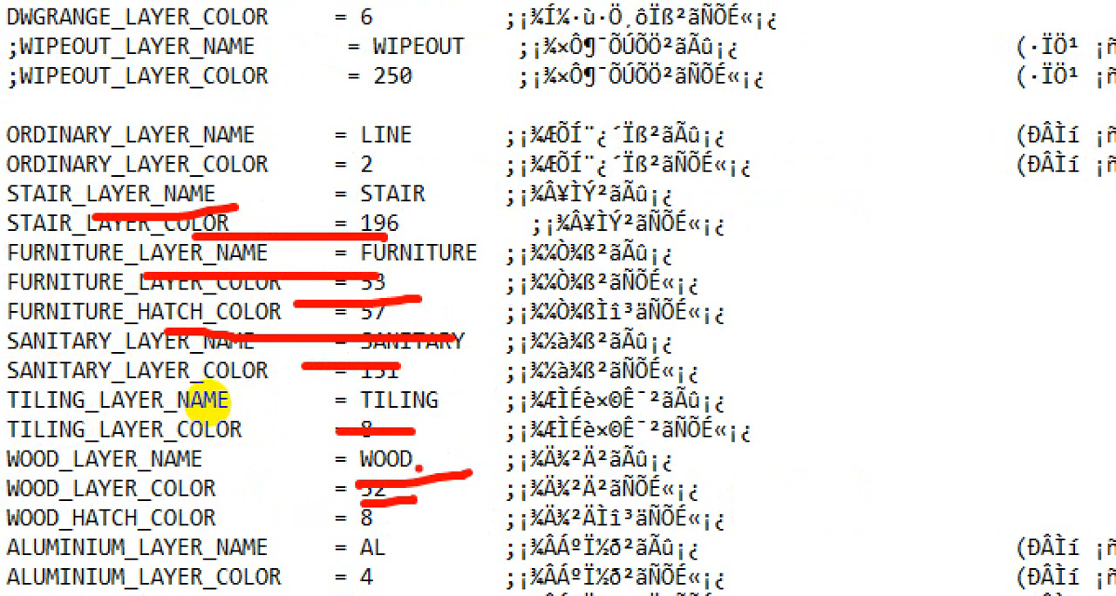
key("Escape")
scroll(228, 316, "down", 2)
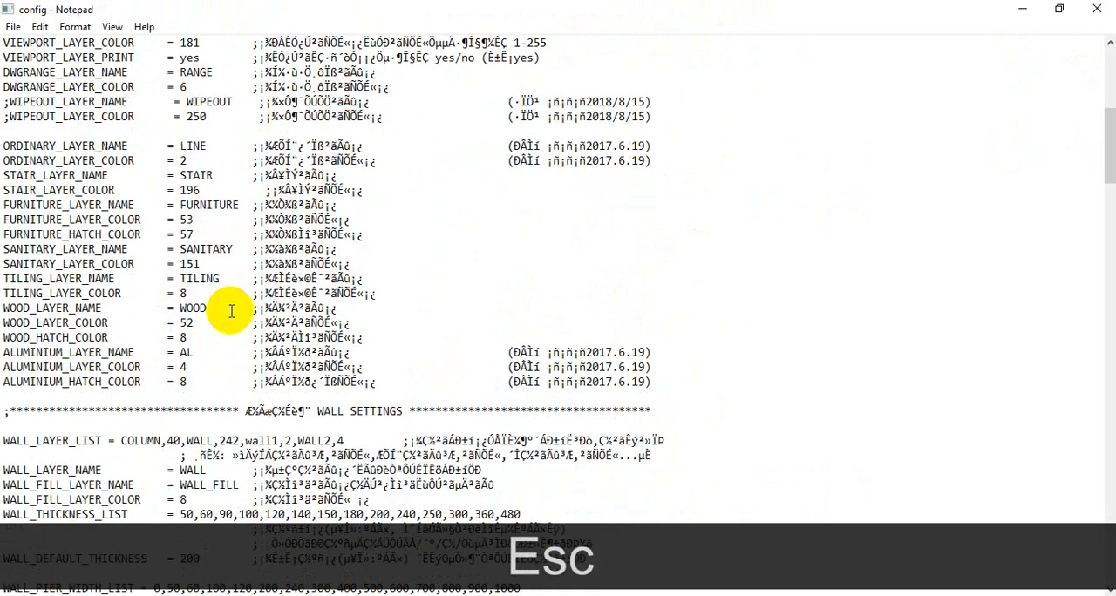
scroll(231, 311, "down", 3)
scroll(232, 309, "up", 5)
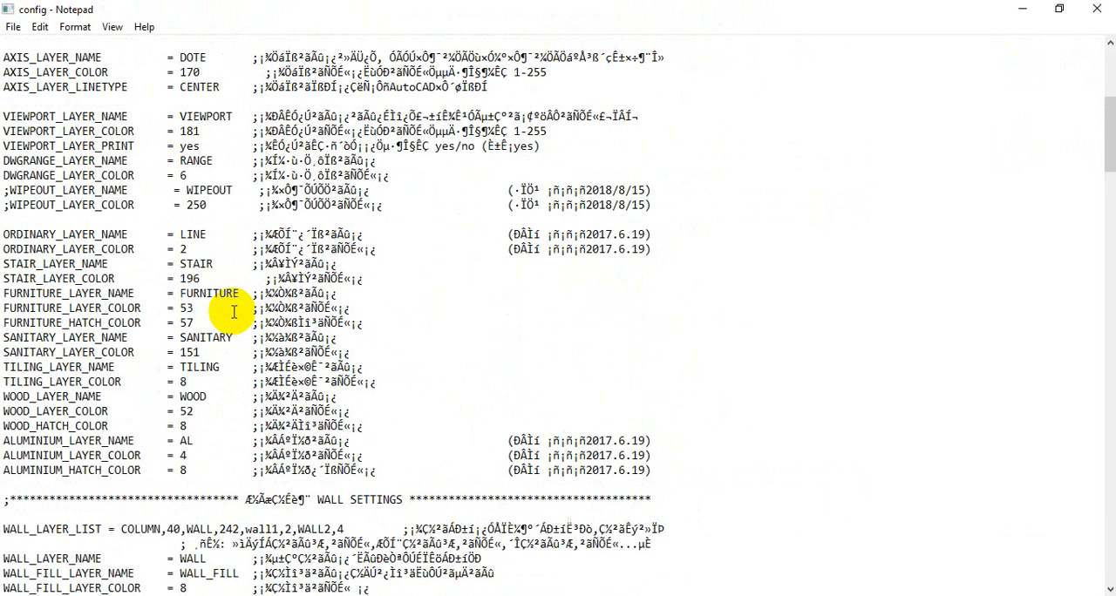
scroll(231, 310, "up", 3)
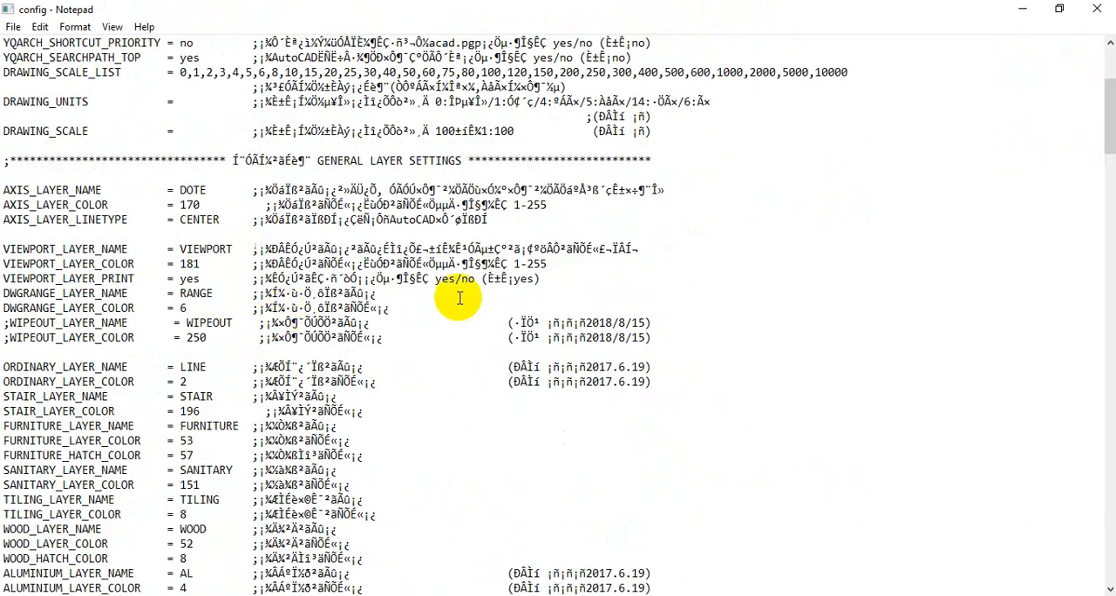
left_click(1096, 9)
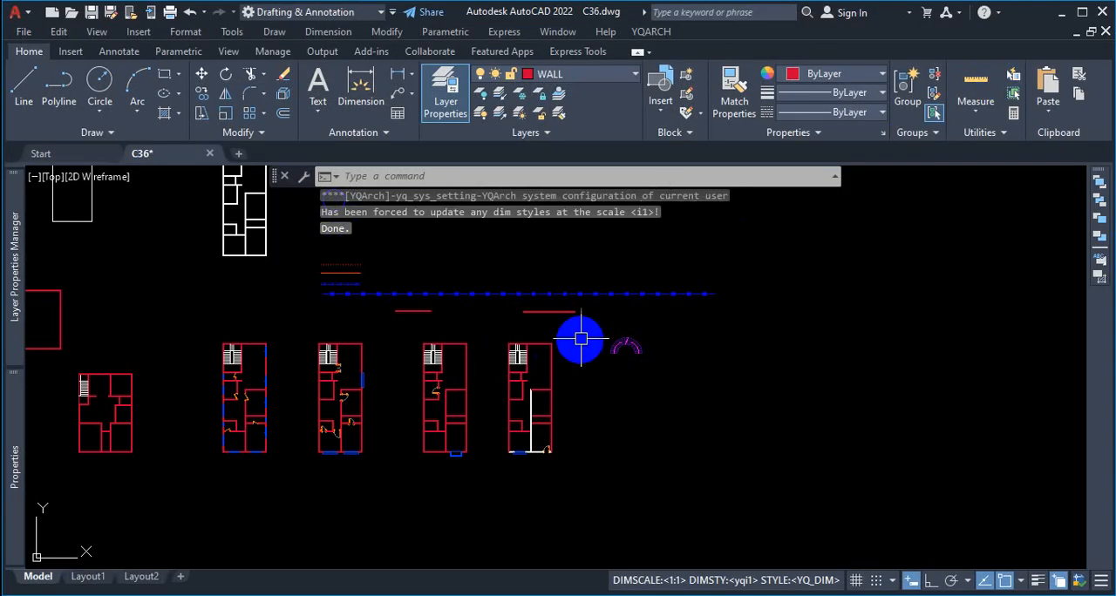
Step: Check the layer of the arc staircase's outer arc and a tread line, and save the drawing
scroll(717, 339, "up", 8)
left_click(610, 365)
left_click(605, 325)
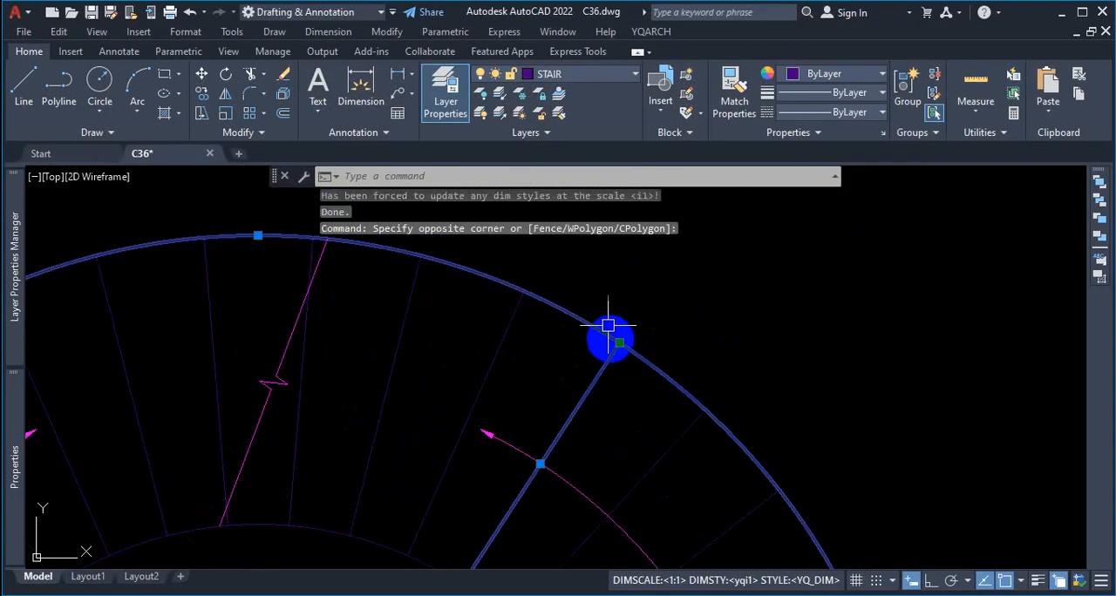
key("Escape")
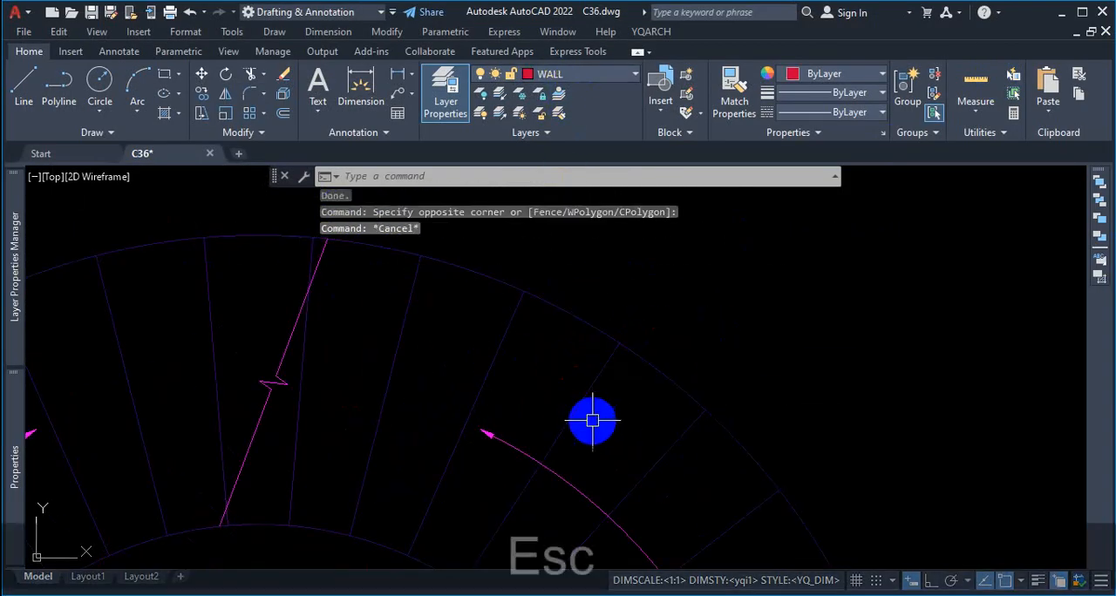
scroll(593, 423, "down", 5)
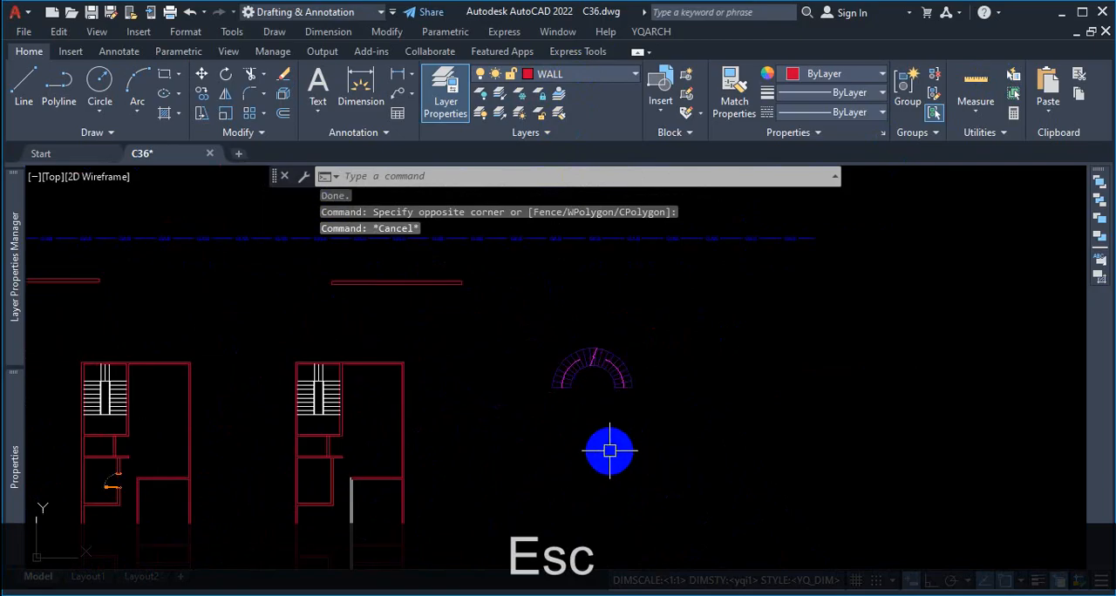
key("ctrl+s")
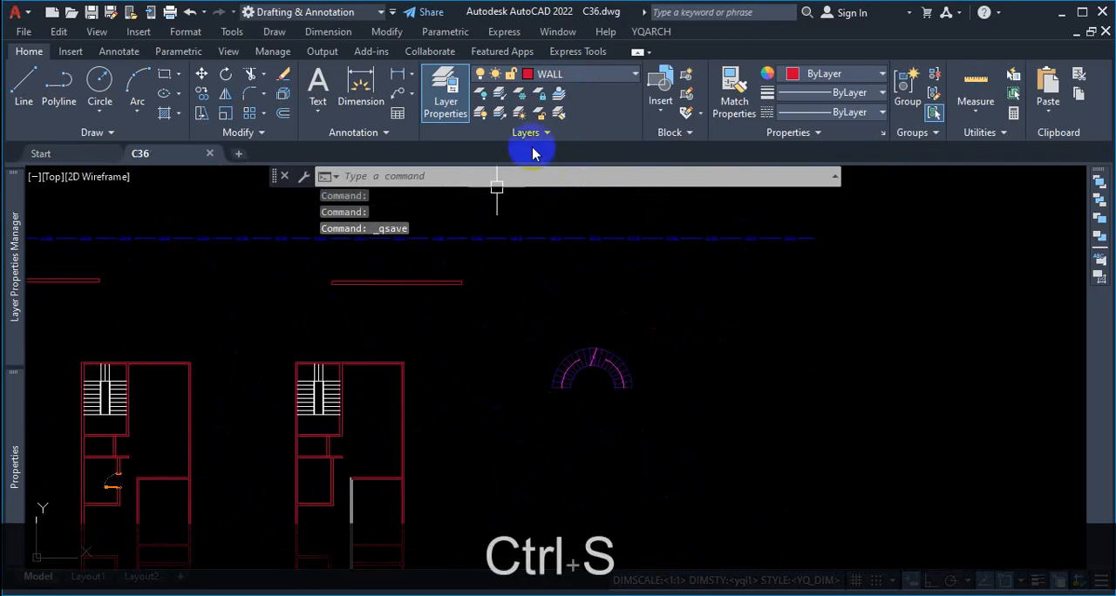
Step: Examine the bright and pale index colors available for a layer, and leave the color selection without changing anything
left_click(649, 33)
mouse_move(715, 54)
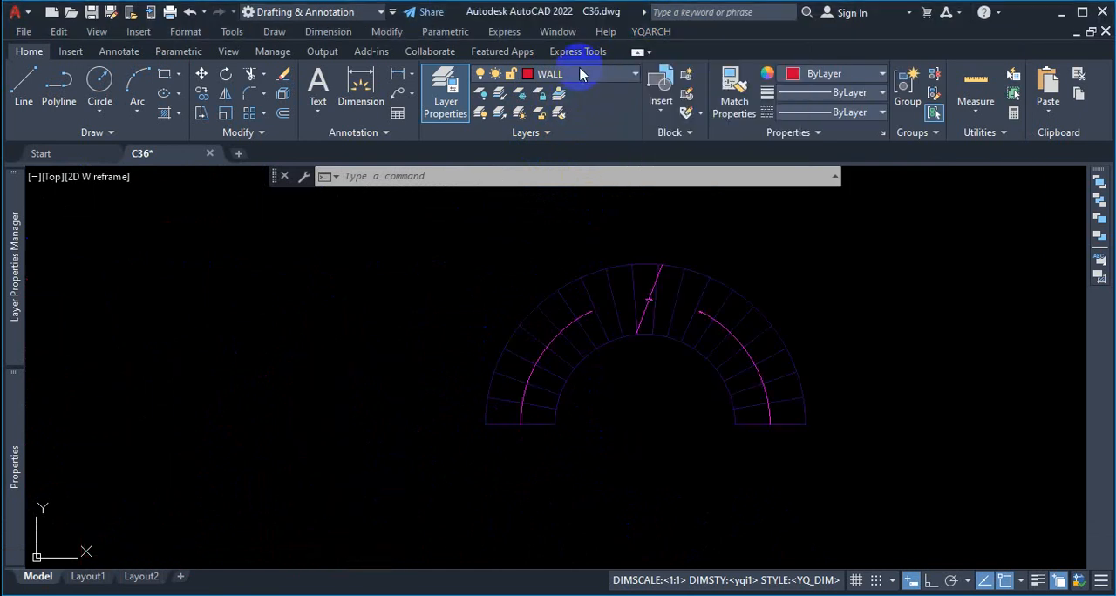
left_click(581, 74)
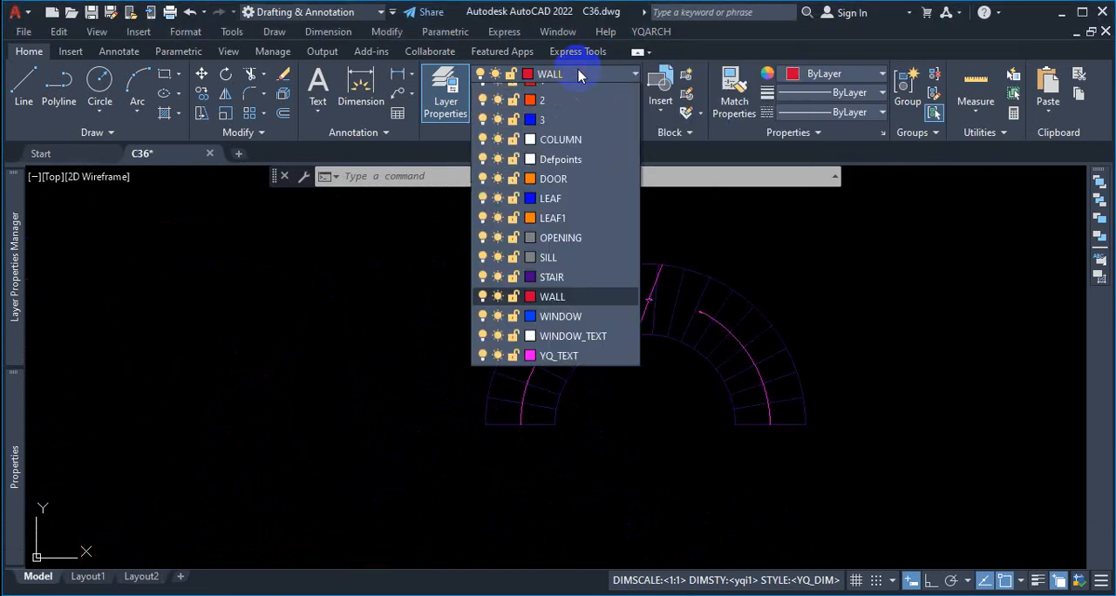
left_click(527, 253)
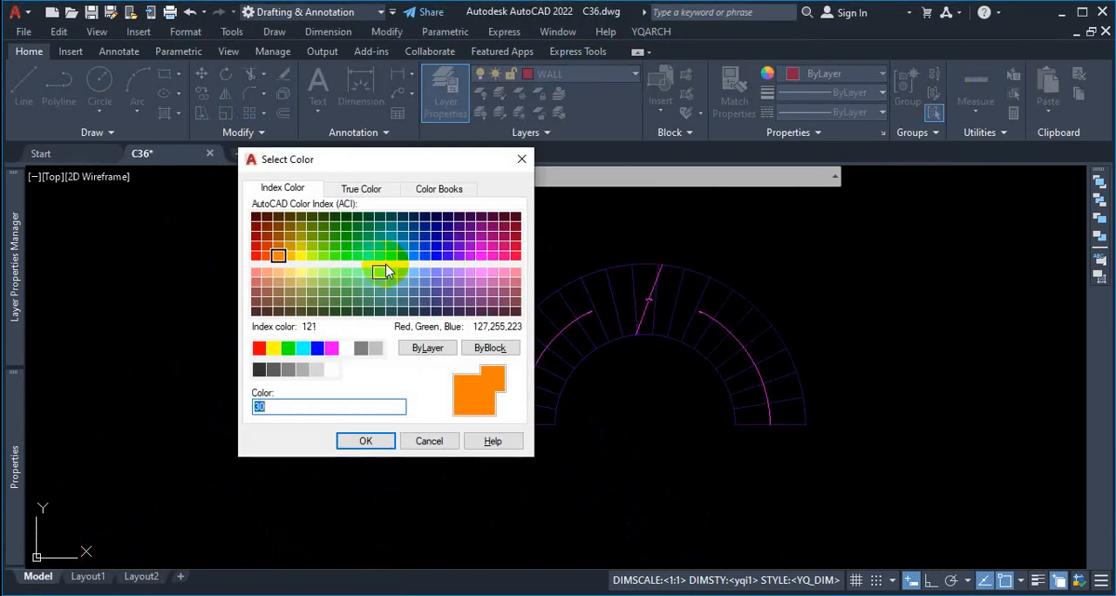
key("ctrl+1")
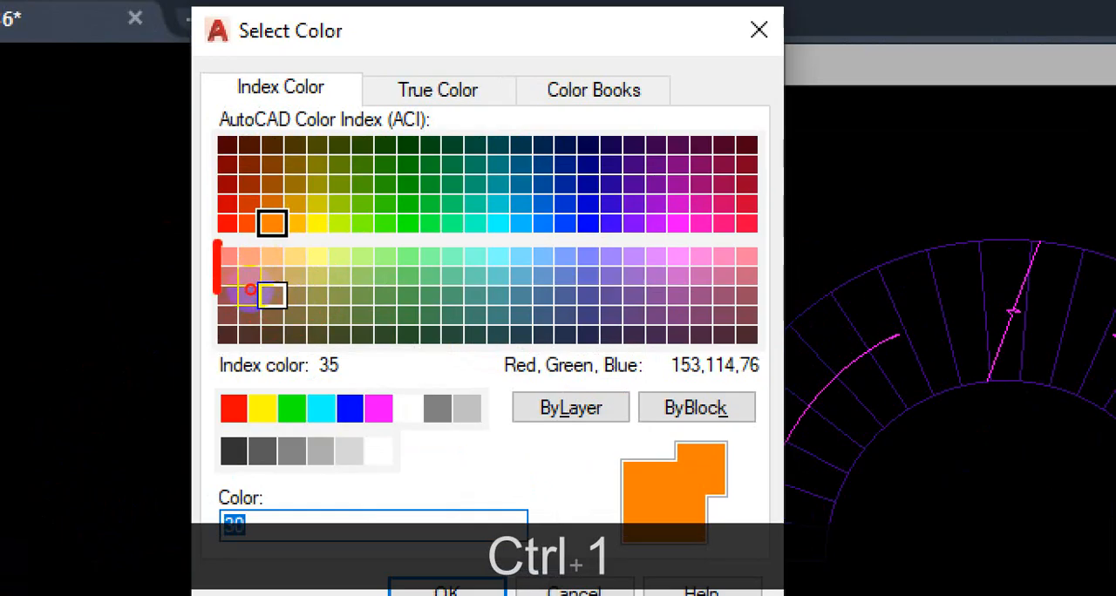
mouse_move(251, 289)
left_mouse_down()
mouse_move(724, 301)
mouse_move(518, 259)
mouse_move(330, 264)
left_mouse_up()
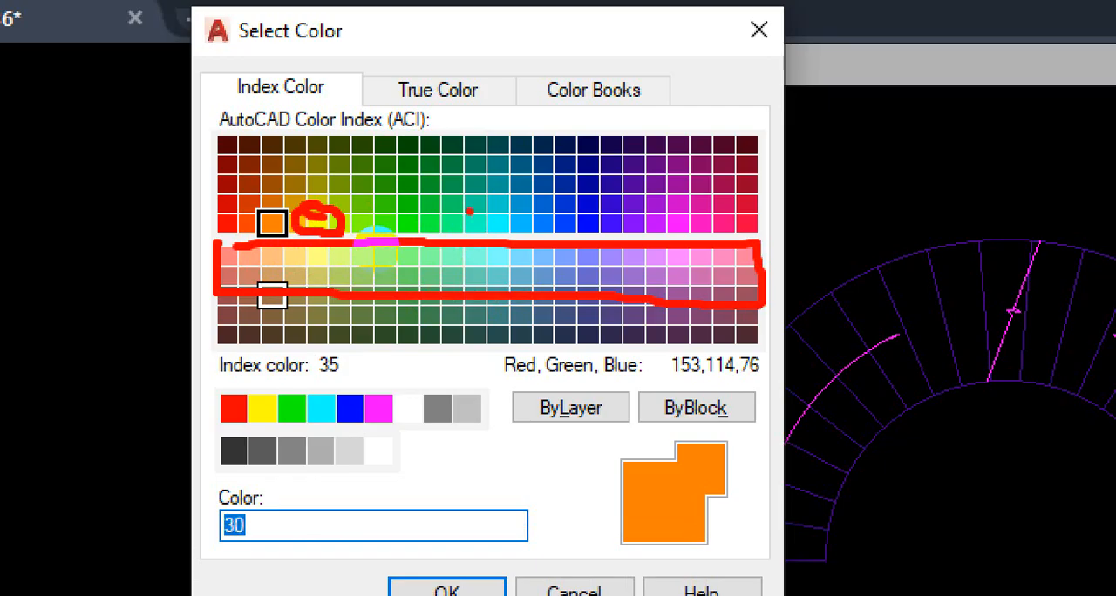
left_click_drag(471, 209, 439, 216)
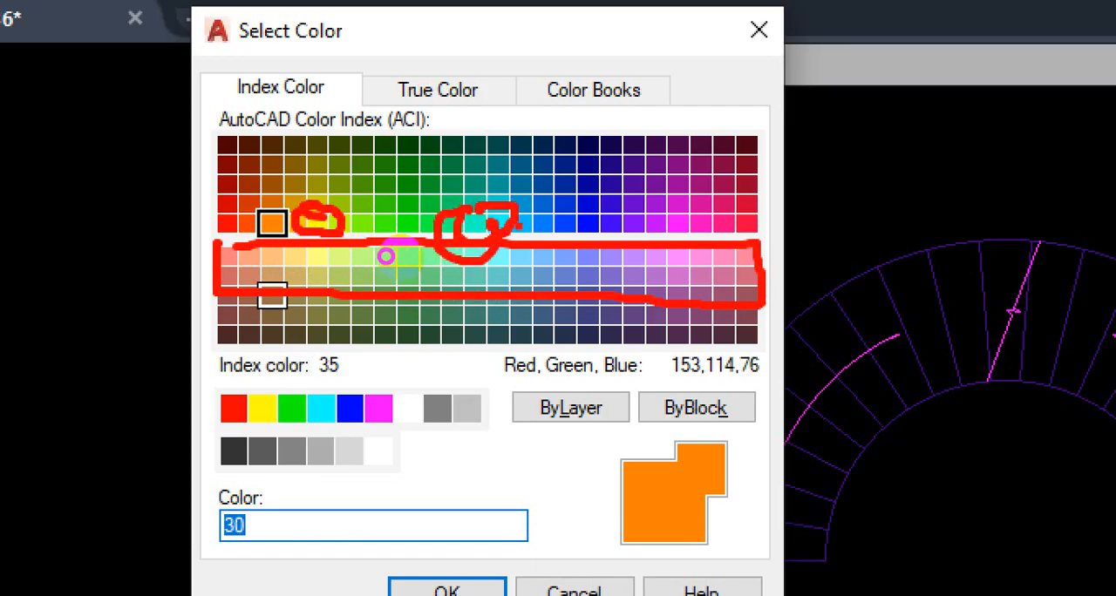
key("Escape")
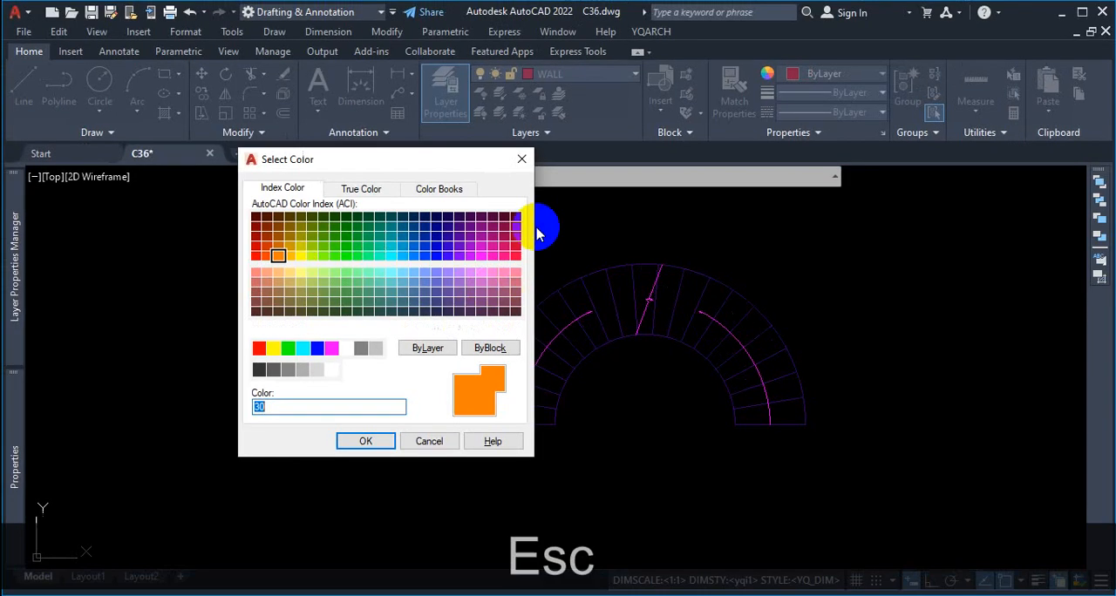
left_click(518, 156)
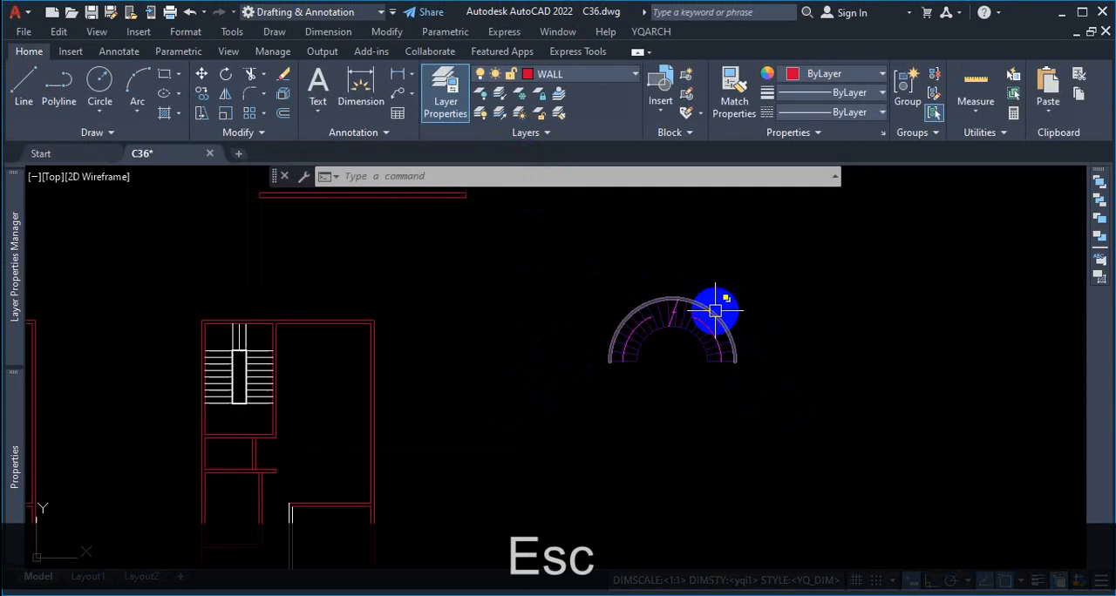
Step: Set the uniform background of 2D model space to White in the Options, and check the arc staircase against it
scroll(714, 310, "down", 6)
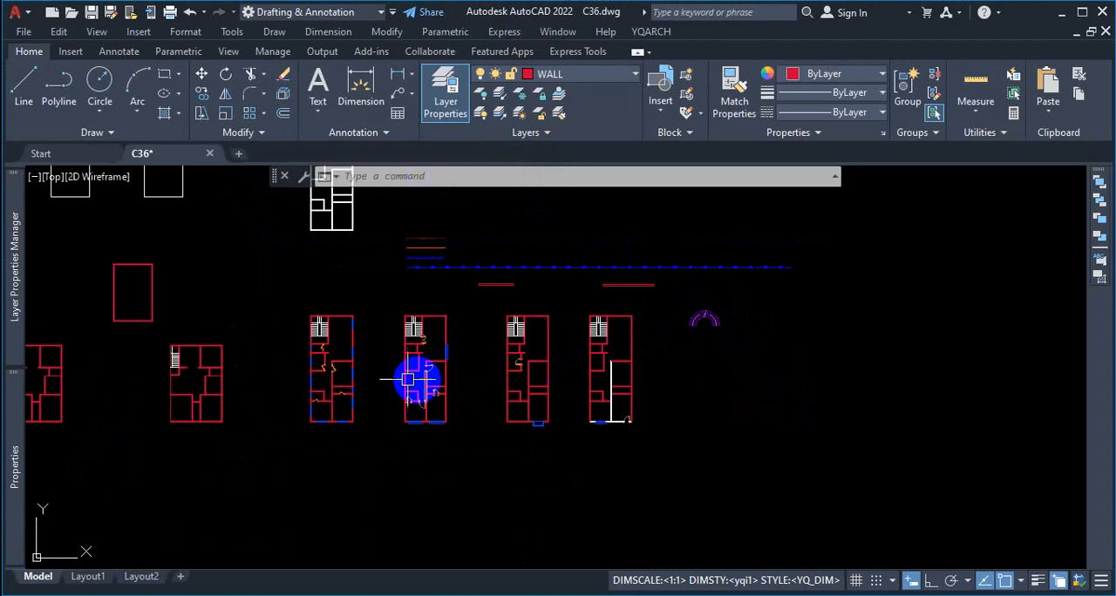
scroll(470, 366, "up", 5)
scroll(581, 344, "down", 3)
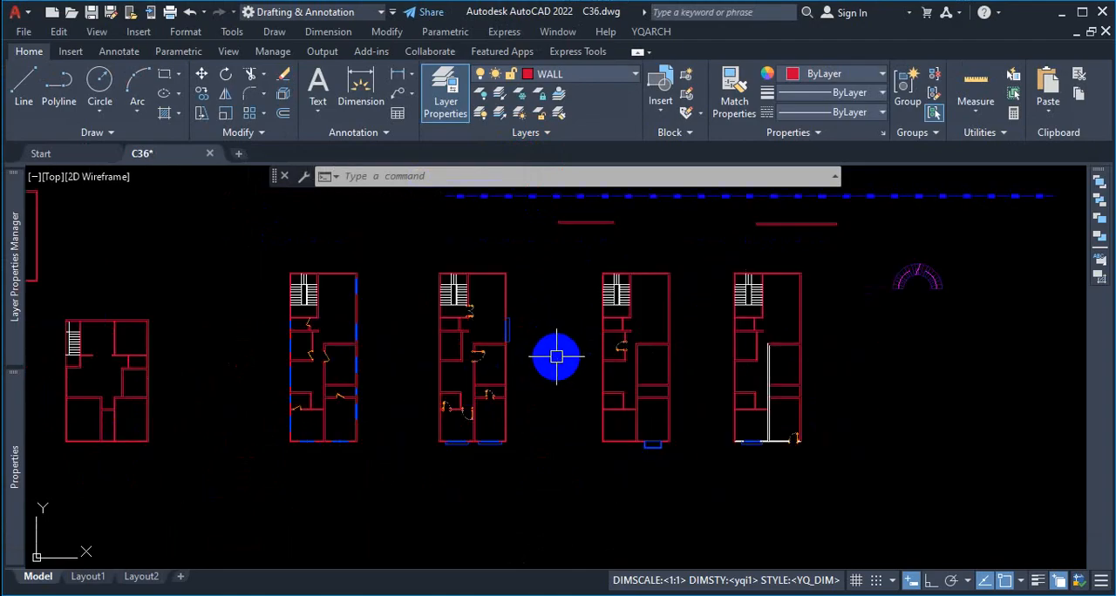
type("op")
key("Return")
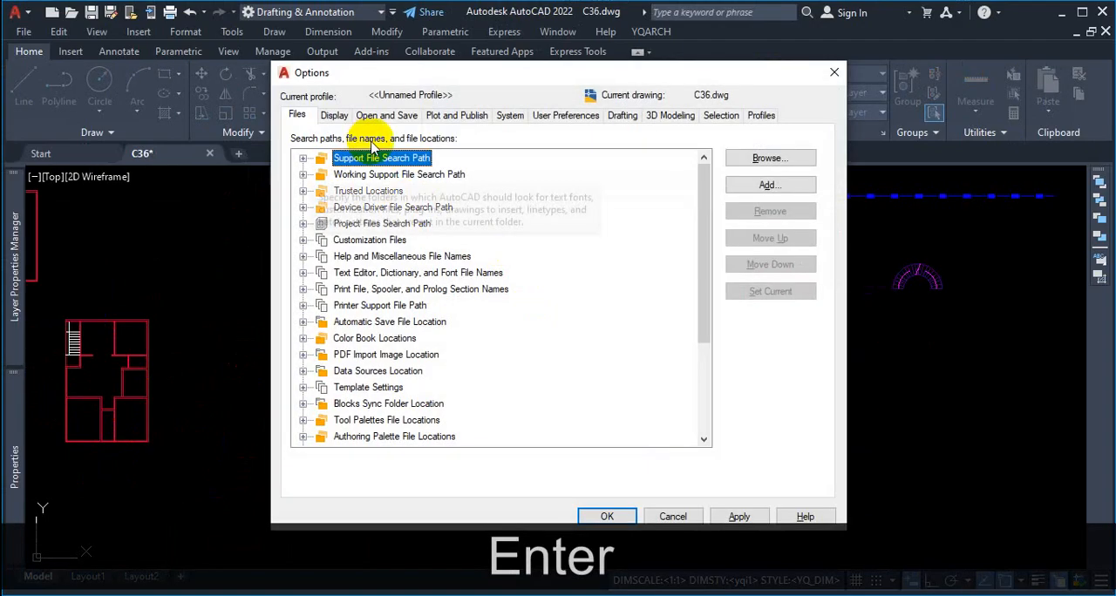
left_click(334, 116)
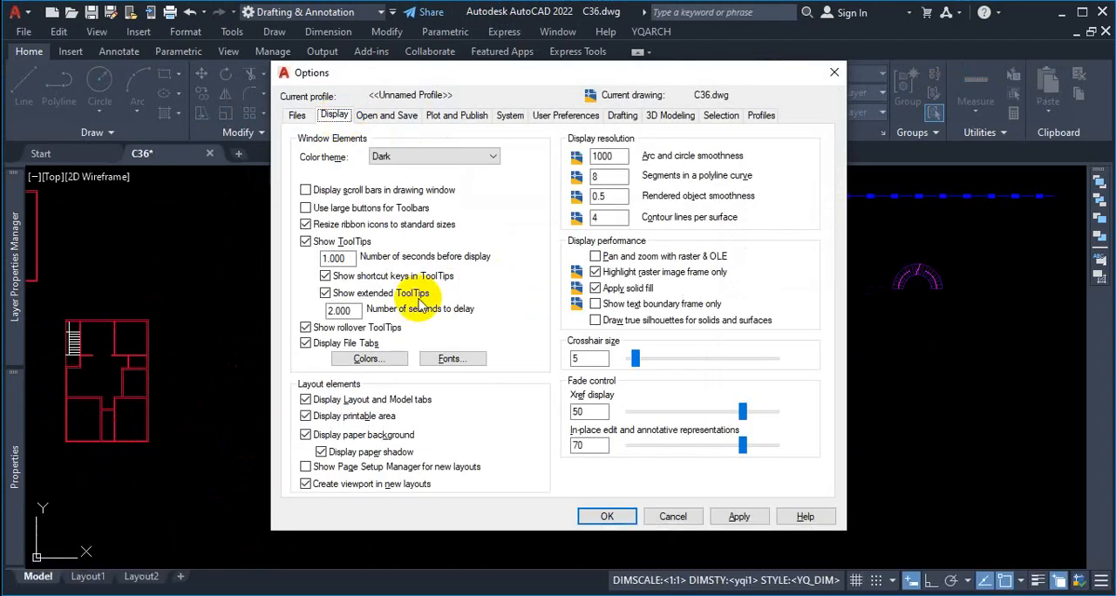
left_click(368, 359)
left_click(724, 125)
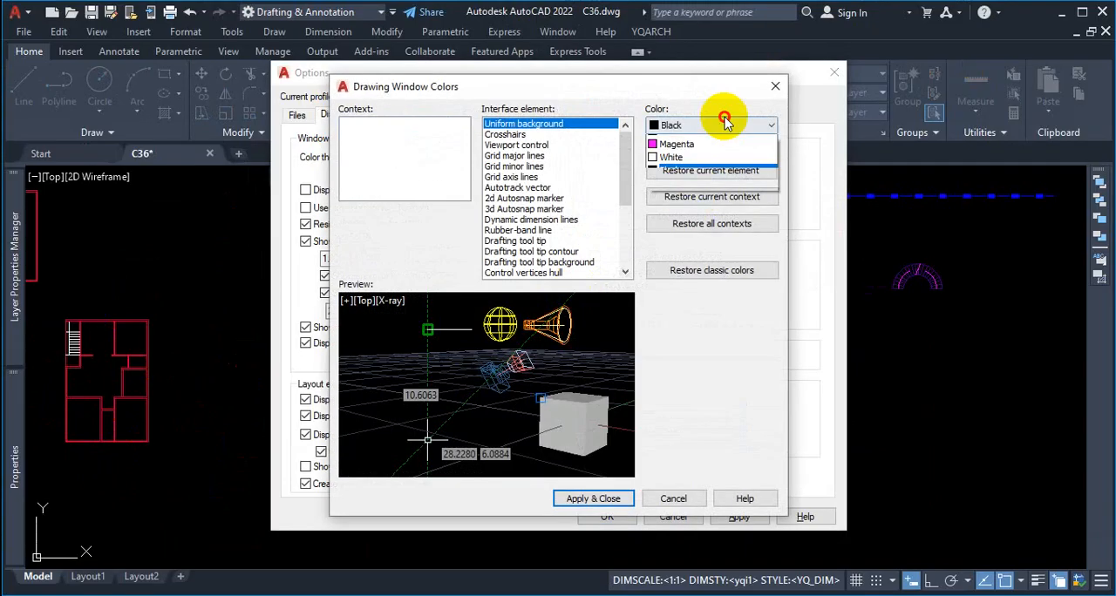
left_click(693, 206)
left_click(610, 500)
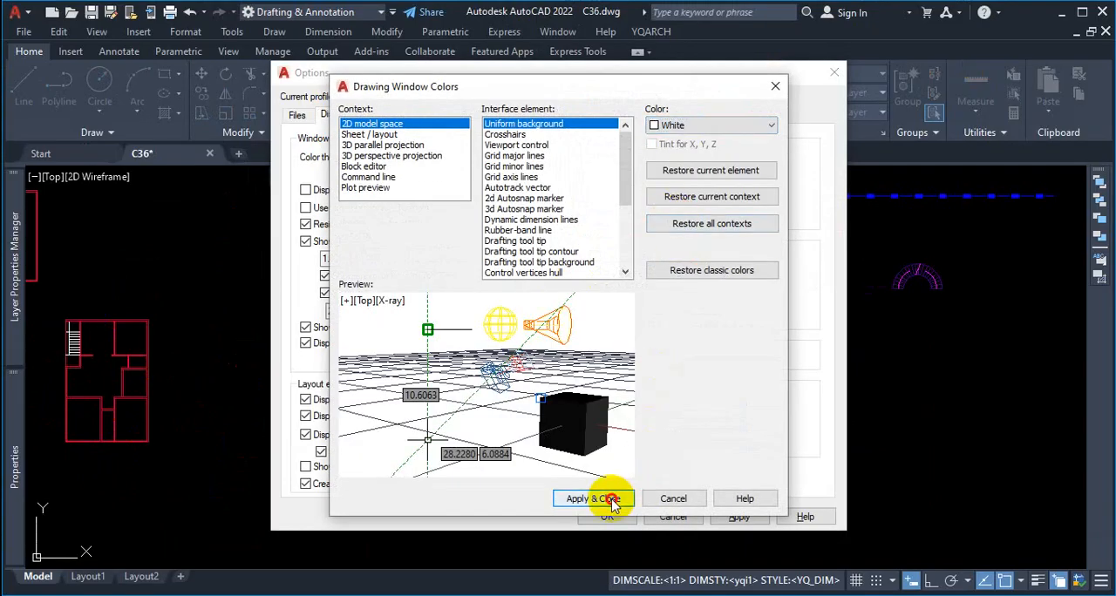
left_click(738, 517)
left_click(605, 517)
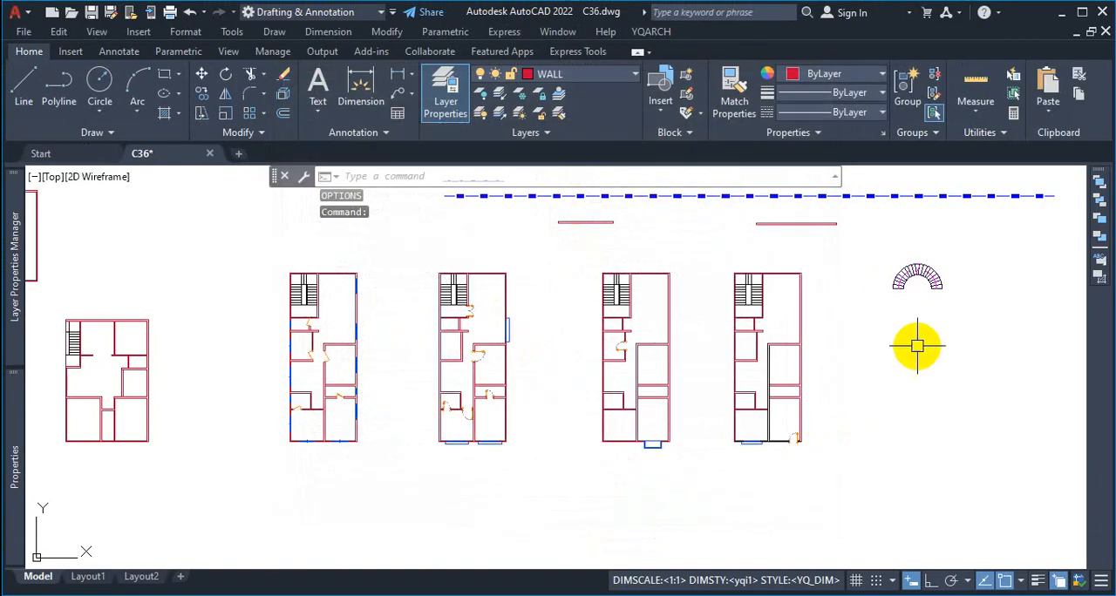
scroll(917, 346, "up", 10)
scroll(884, 241, "down", 5)
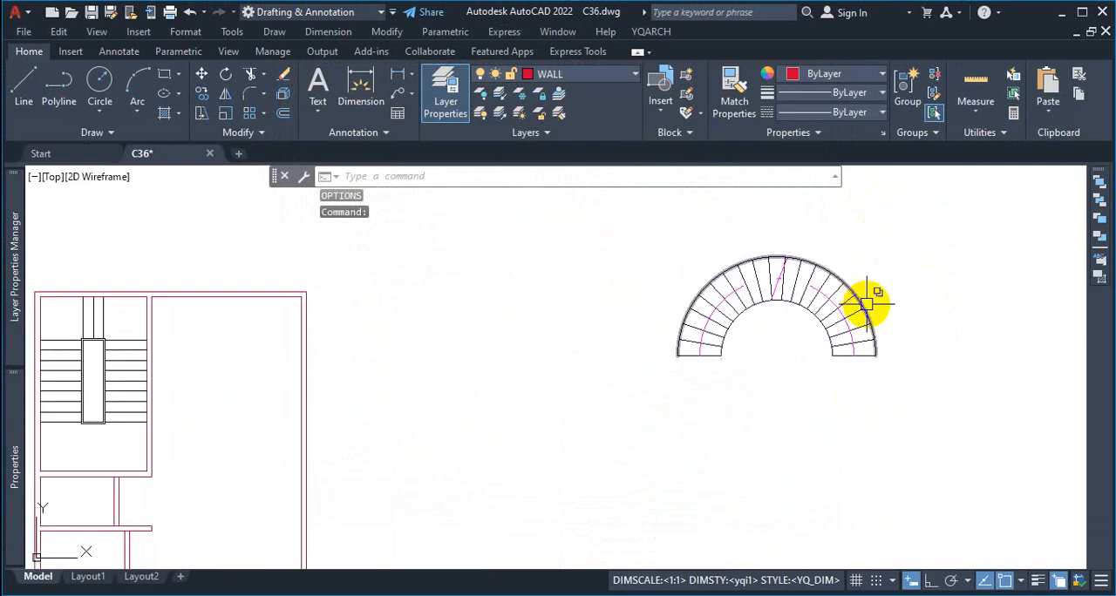
Step: Turn on the lineweight display and check the wall and stair lines of the floor plans against the white background
scroll(885, 268, "up", 2)
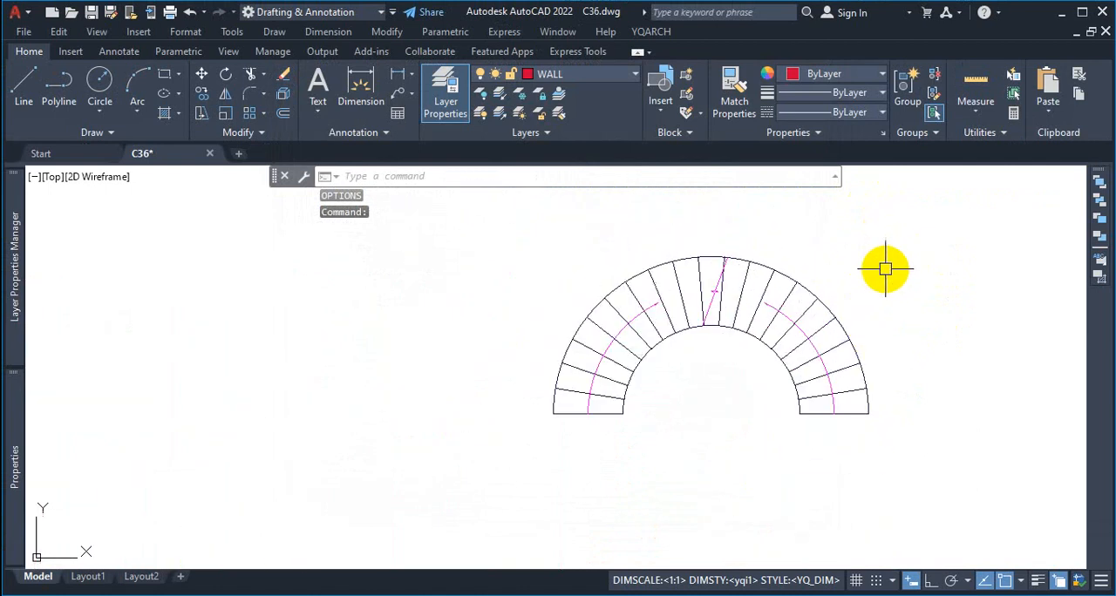
left_click(1037, 581)
scroll(942, 324, "down", 3)
scroll(653, 423, "up", 2)
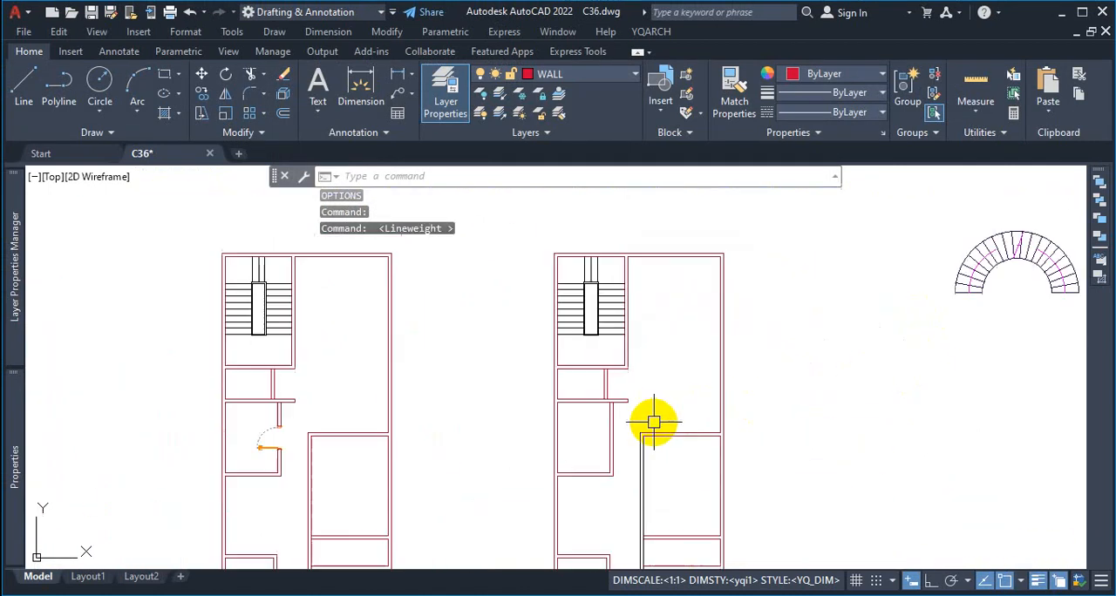
scroll(712, 316, "down", 3)
scroll(721, 405, "up", 2)
scroll(715, 327, "up", 2)
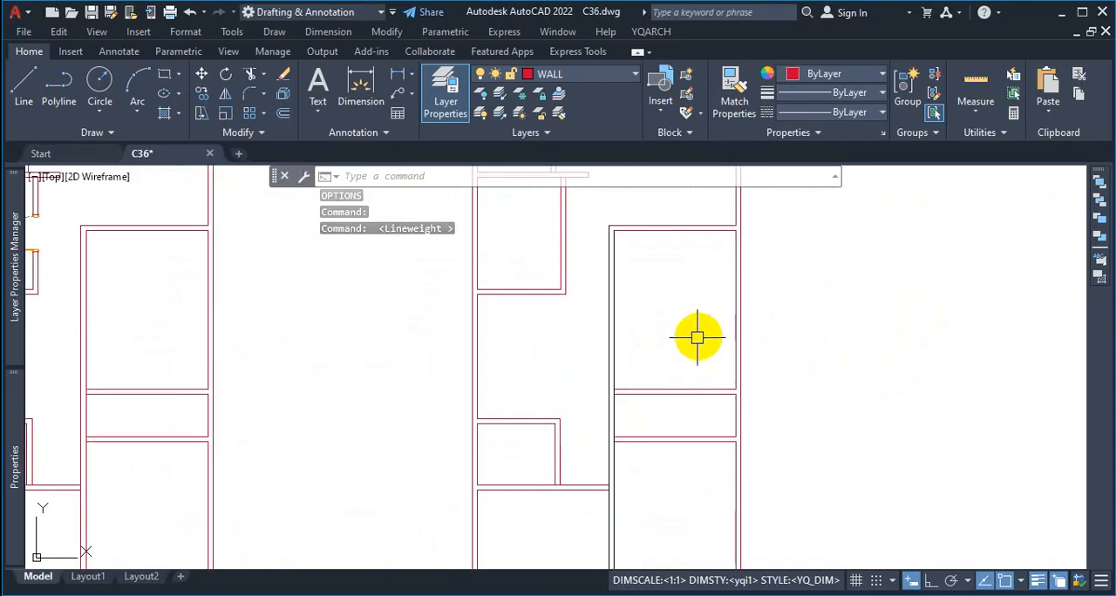
scroll(698, 332, "down", 4)
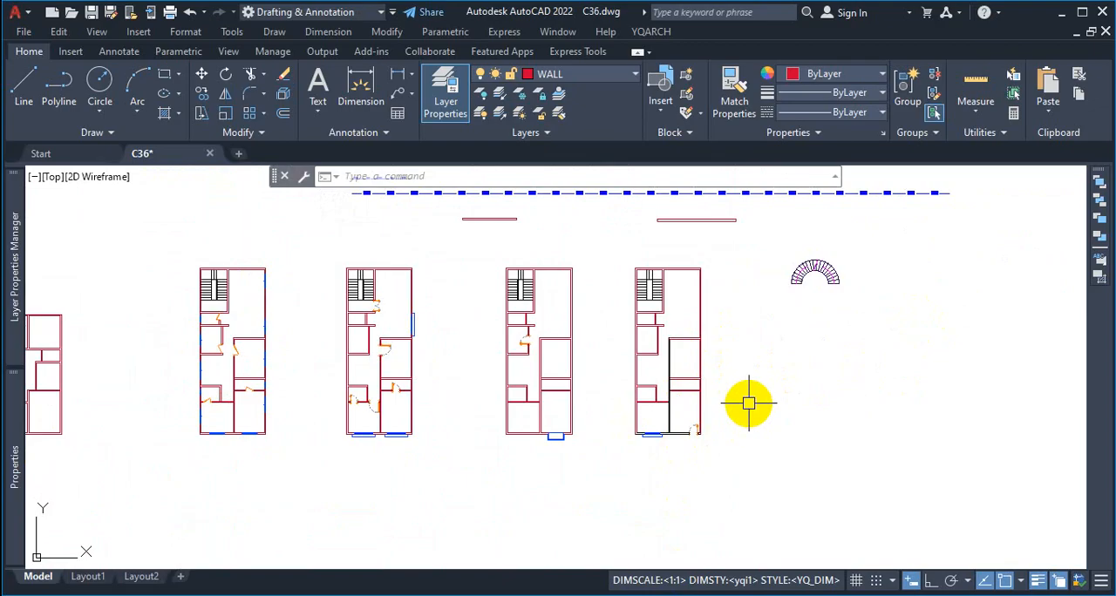
Step: Set the uniform background of 2D model space to Black in the Options and apply it
type("op")
key("Return")
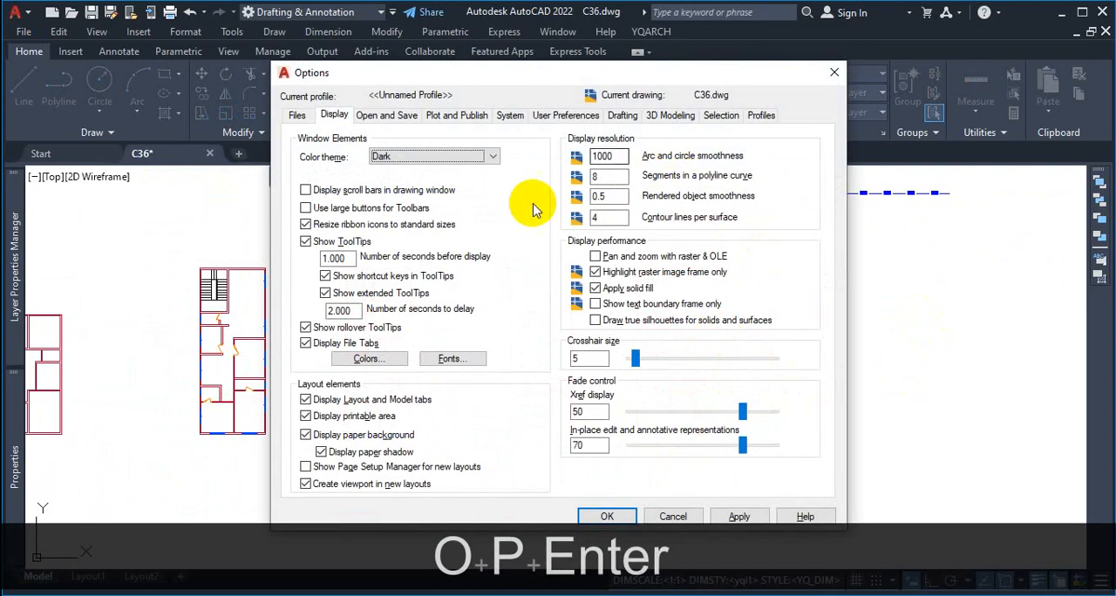
left_click(369, 358)
left_click(713, 131)
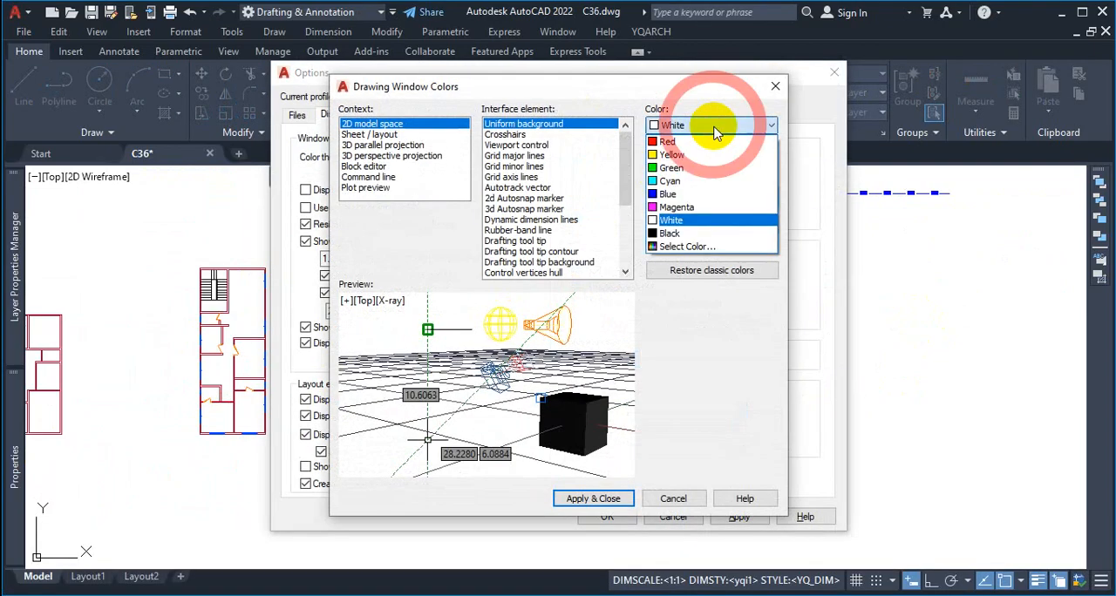
left_click(673, 233)
left_click(592, 497)
left_click(727, 522)
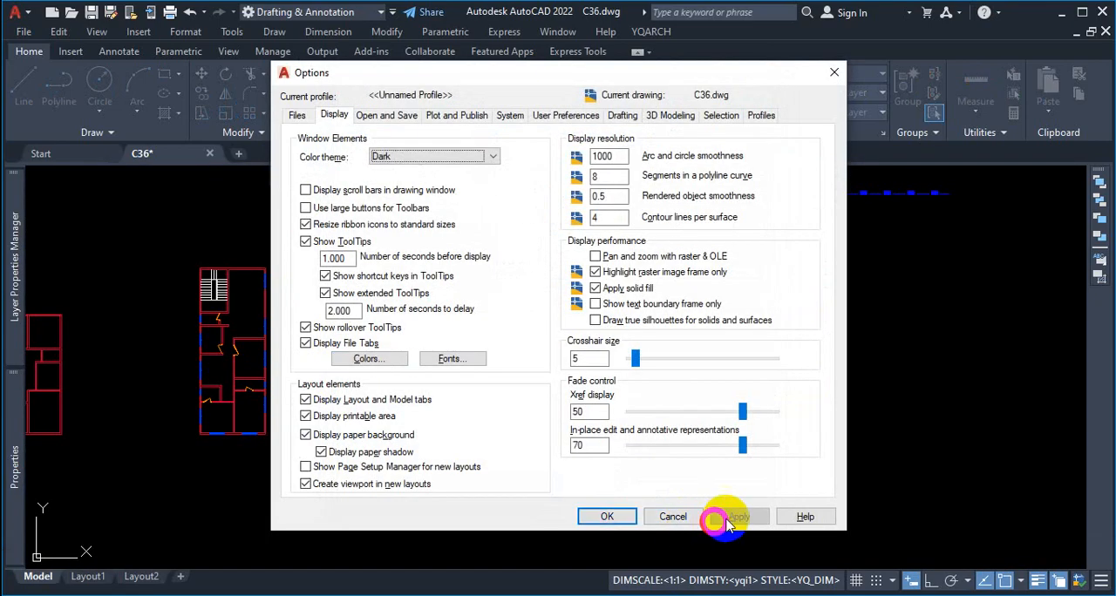
left_click(607, 516)
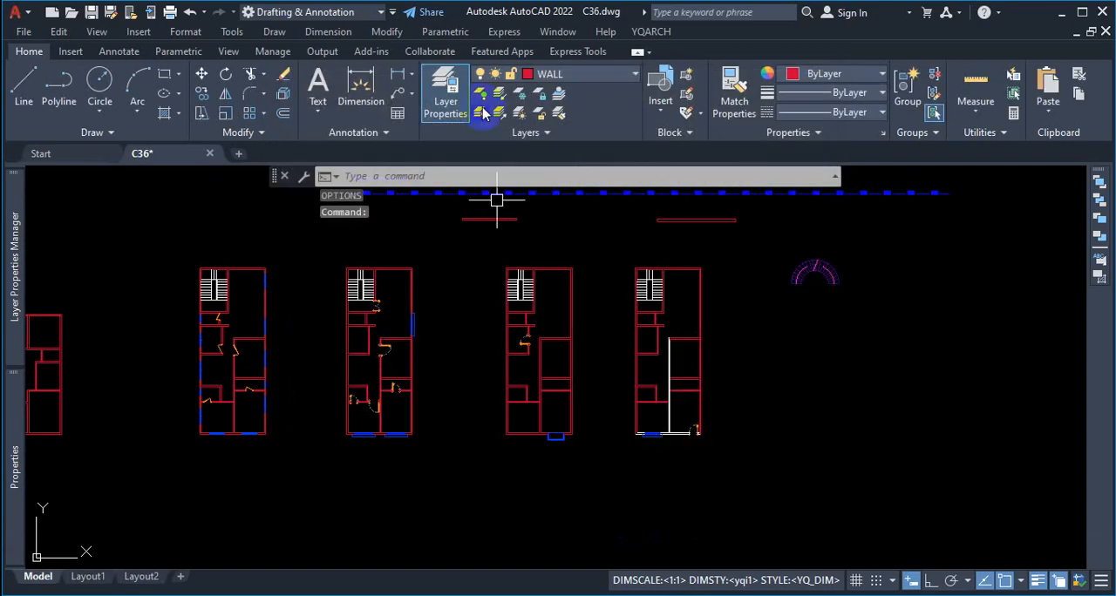
Step: Open a layer's color selection and examine the dark, bright and pale index colors for their visibility on the black background
left_click(572, 76)
left_click(528, 112)
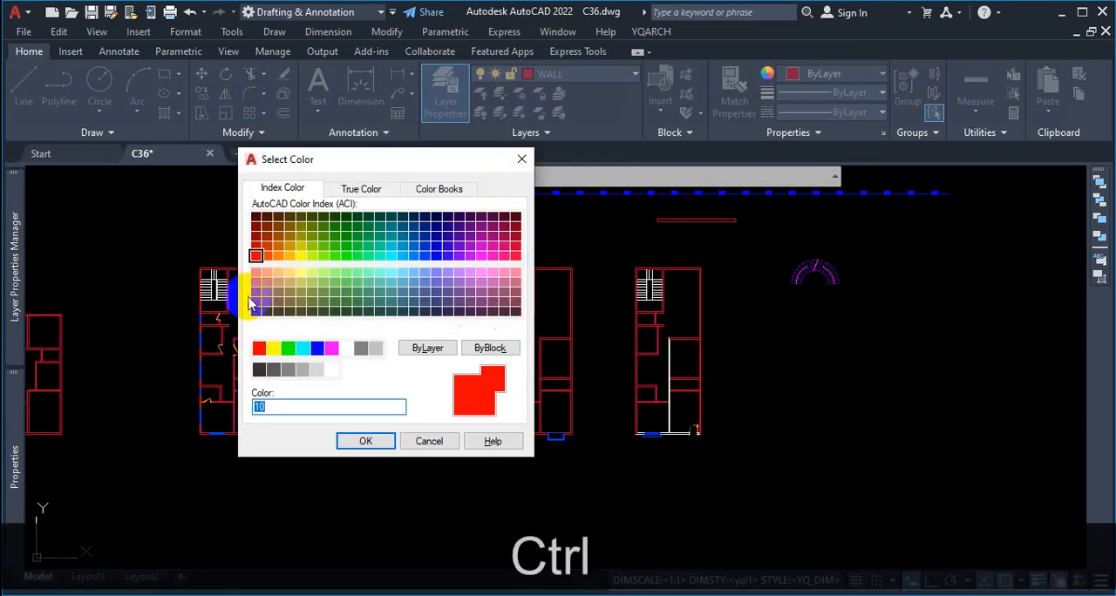
key("ctrl+1")
left_click(226, 286)
mouse_move(285, 135)
left_mouse_down()
mouse_move(259, 211)
mouse_move(278, 274)
left_mouse_up()
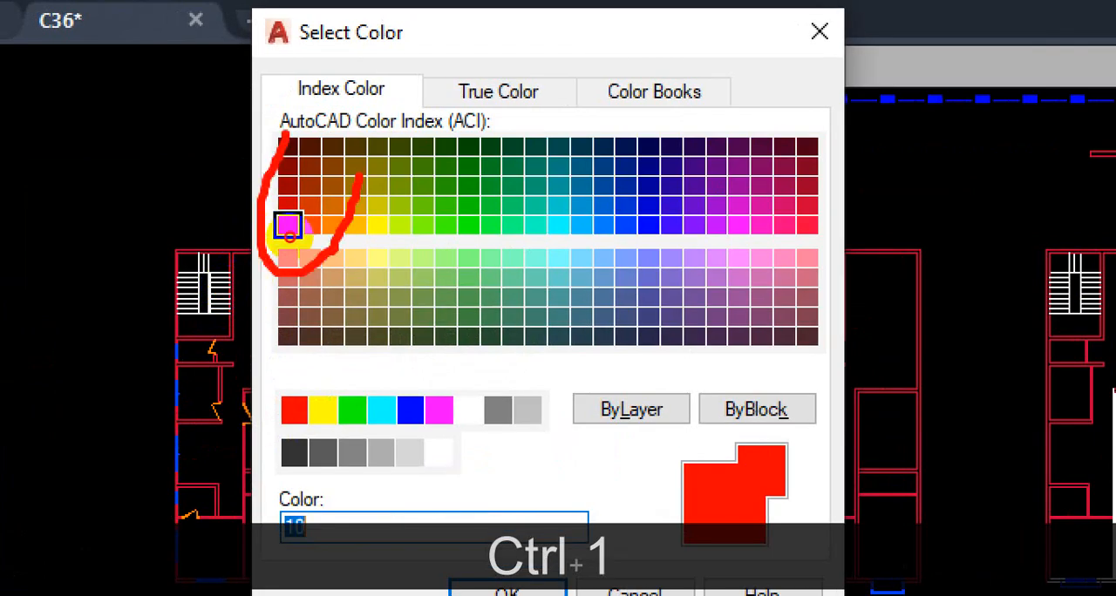
left_click_drag(360, 177, 311, 129)
left_click_drag(674, 131, 608, 154)
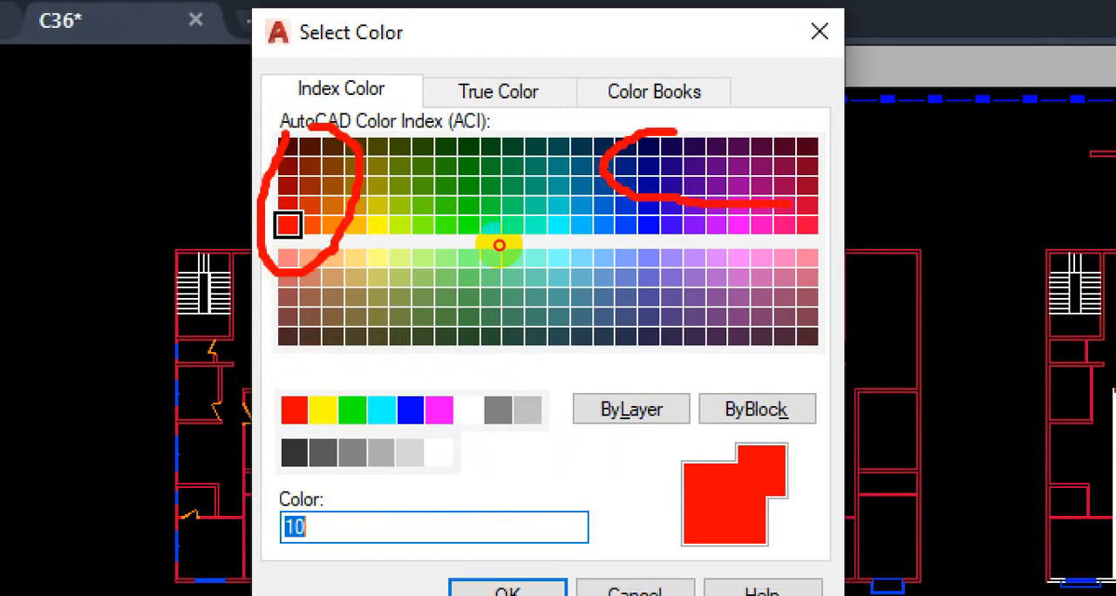
mouse_move(788, 204)
left_mouse_down()
mouse_move(833, 157)
mouse_move(765, 141)
left_mouse_up()
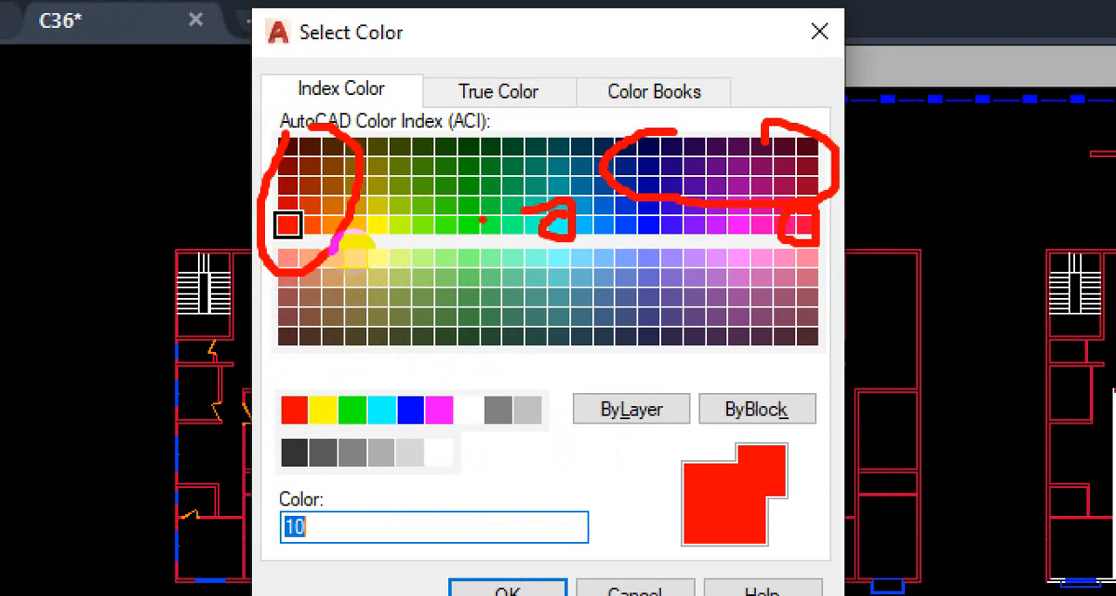
mouse_move(419, 235)
left_mouse_down()
mouse_move(423, 217)
mouse_move(422, 234)
left_mouse_up()
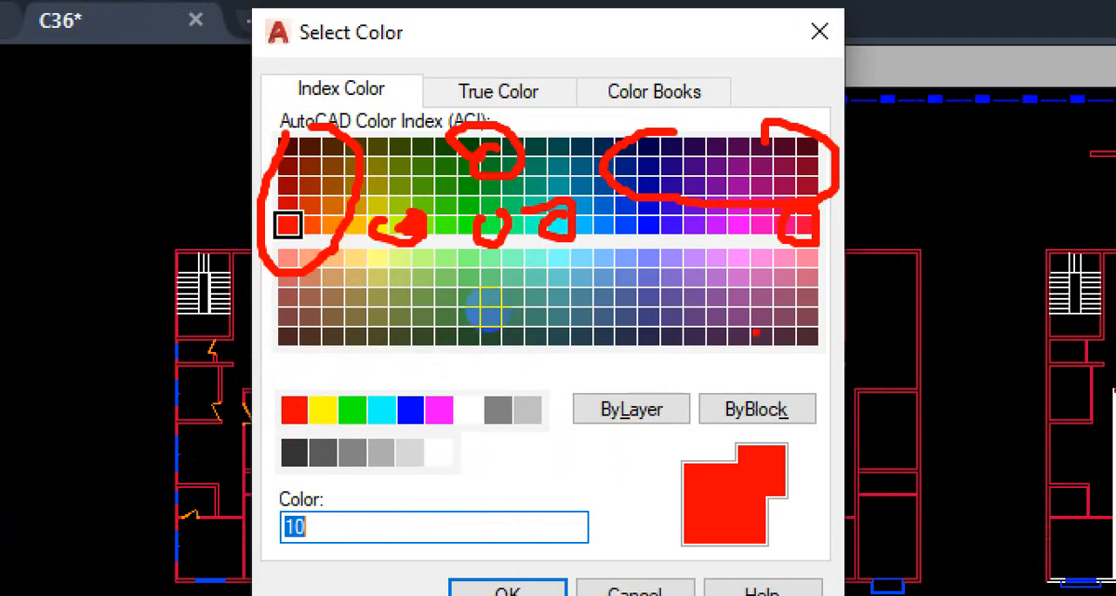
mouse_move(293, 280)
left_mouse_down()
mouse_move(434, 343)
mouse_move(417, 293)
left_mouse_up()
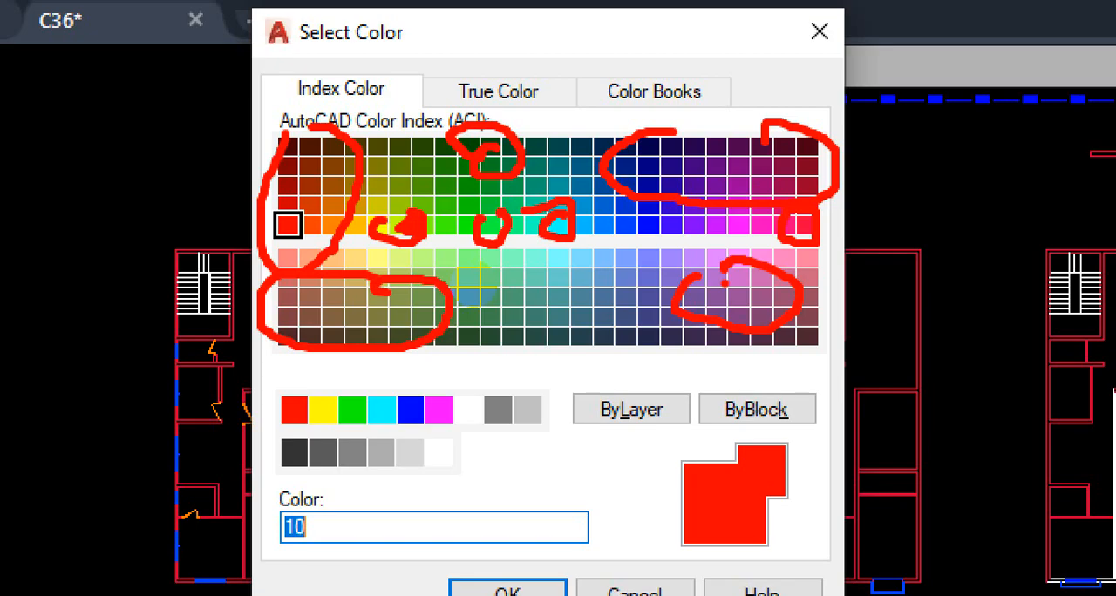
key("Escape")
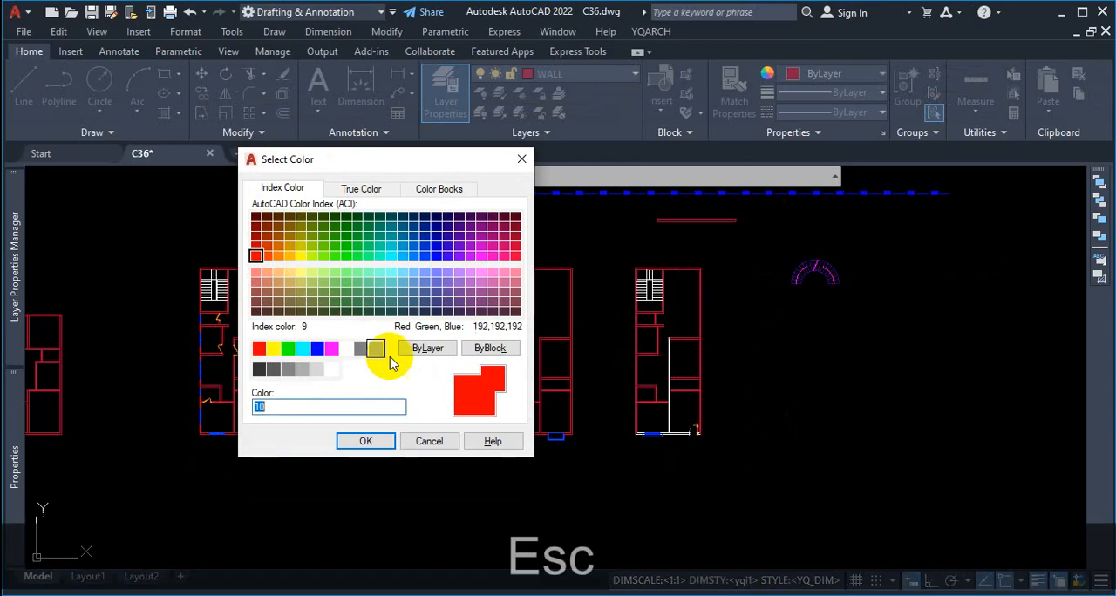
Step: Sample a few magenta shades in the layer's True Color options, and close the color selection without applying any
left_click(364, 191)
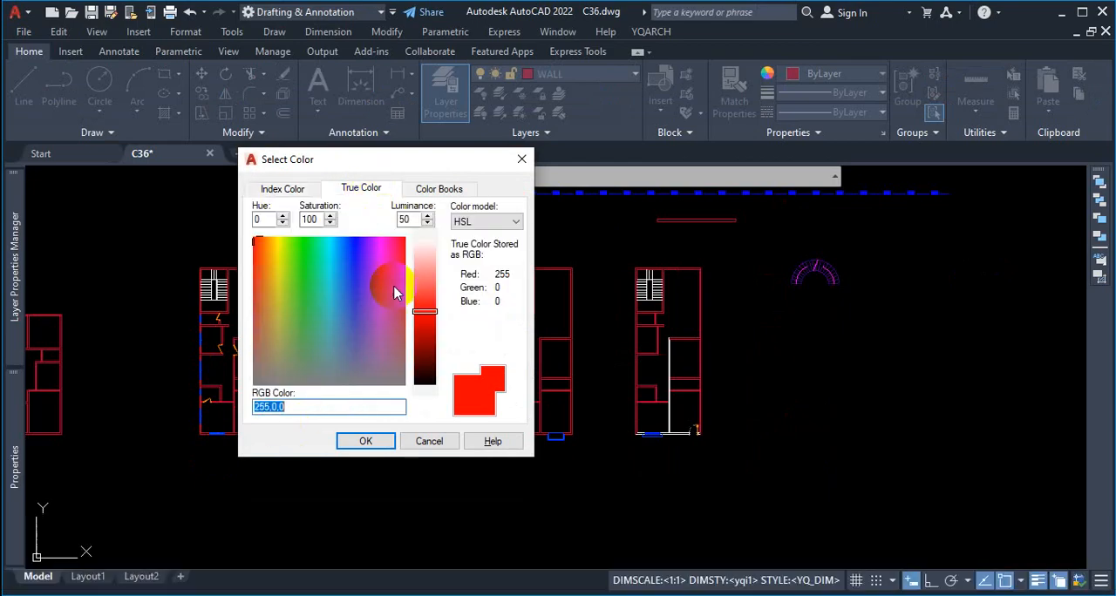
left_click(430, 342)
left_click(393, 265)
left_click(381, 311)
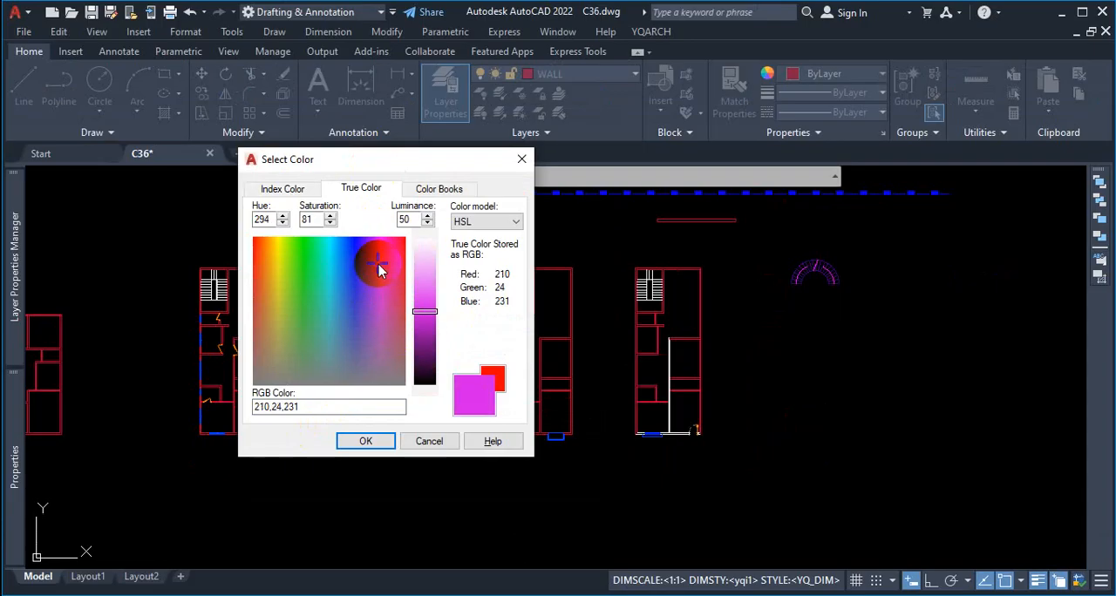
left_click(521, 159)
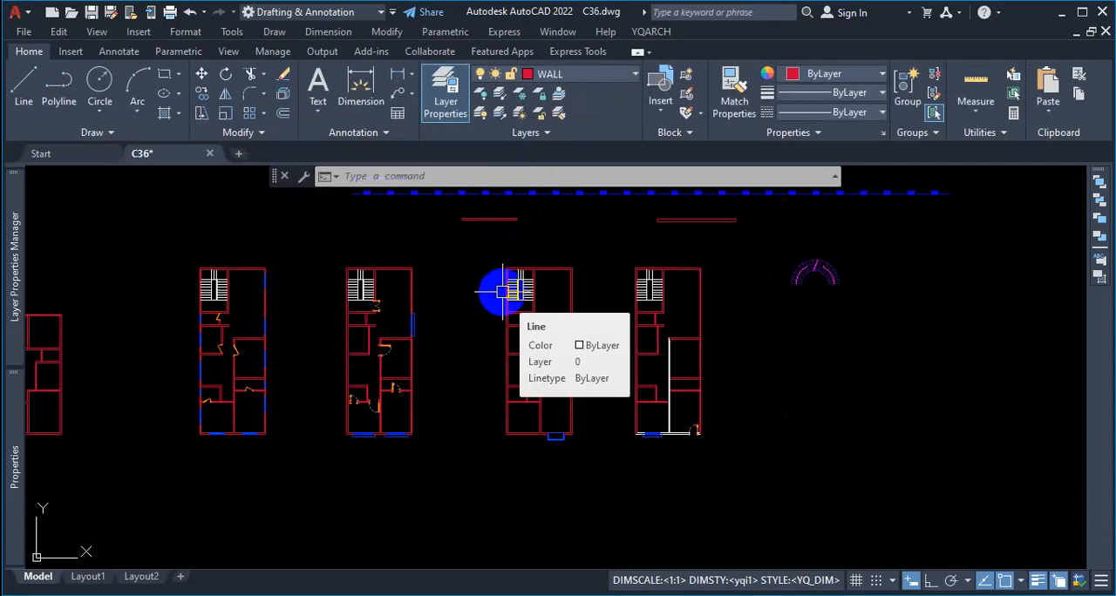
Step: Erase the arc staircase beside the floor plans
scroll(697, 402, "up", 2)
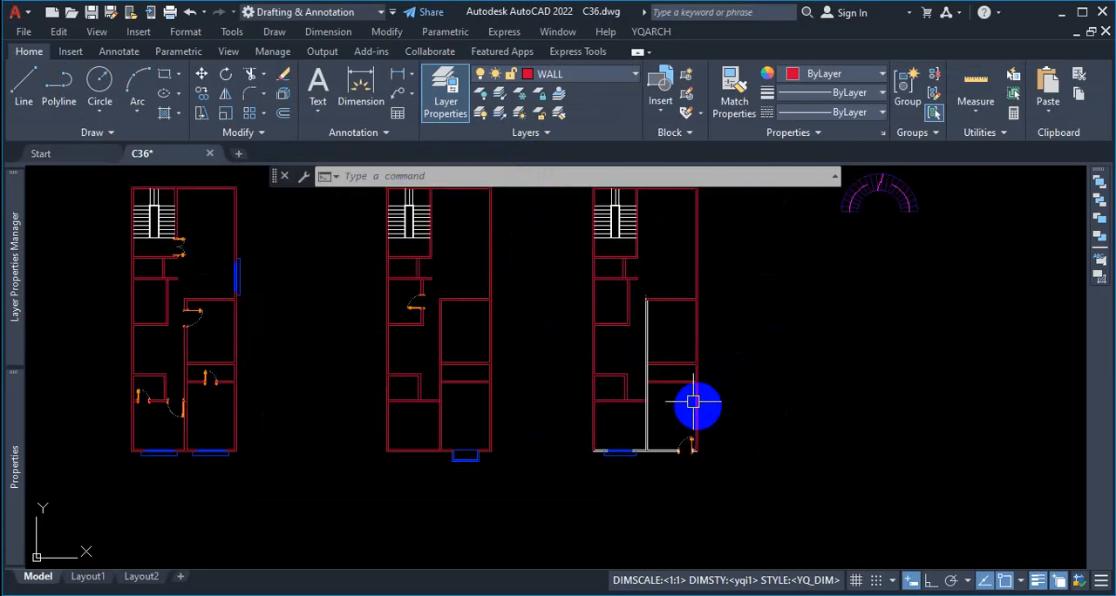
scroll(652, 441, "up", 1)
scroll(635, 450, "down", 3)
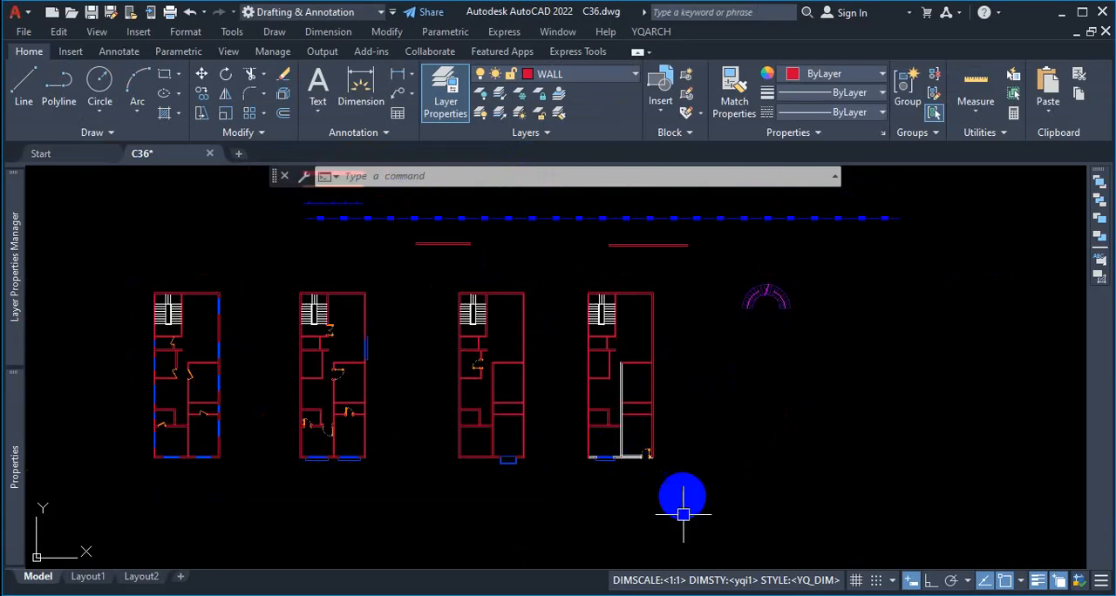
key("Escape")
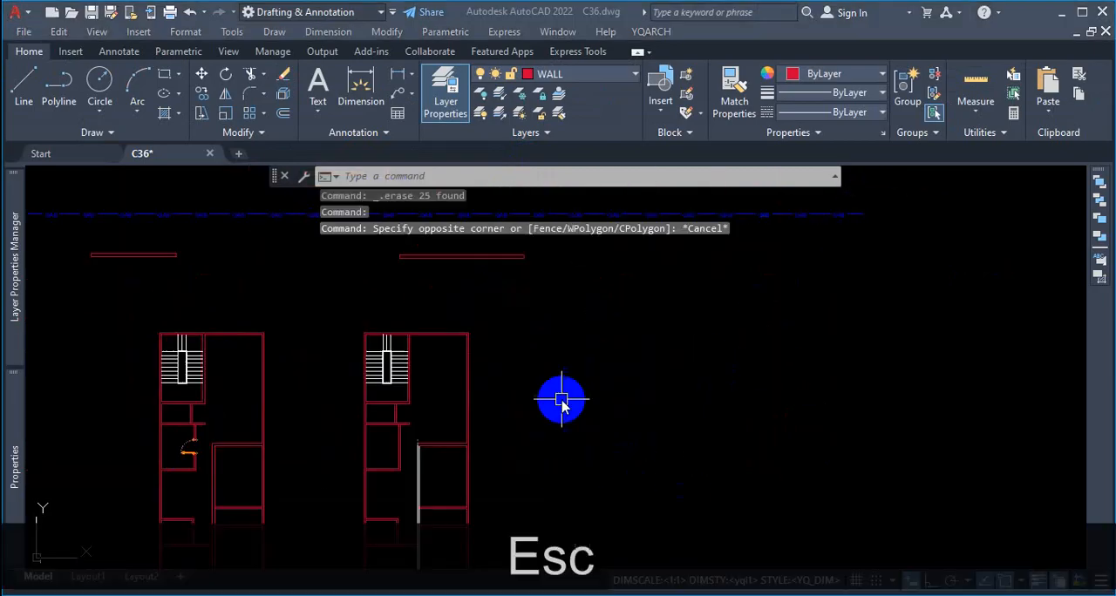
scroll(562, 399, "down", 2)
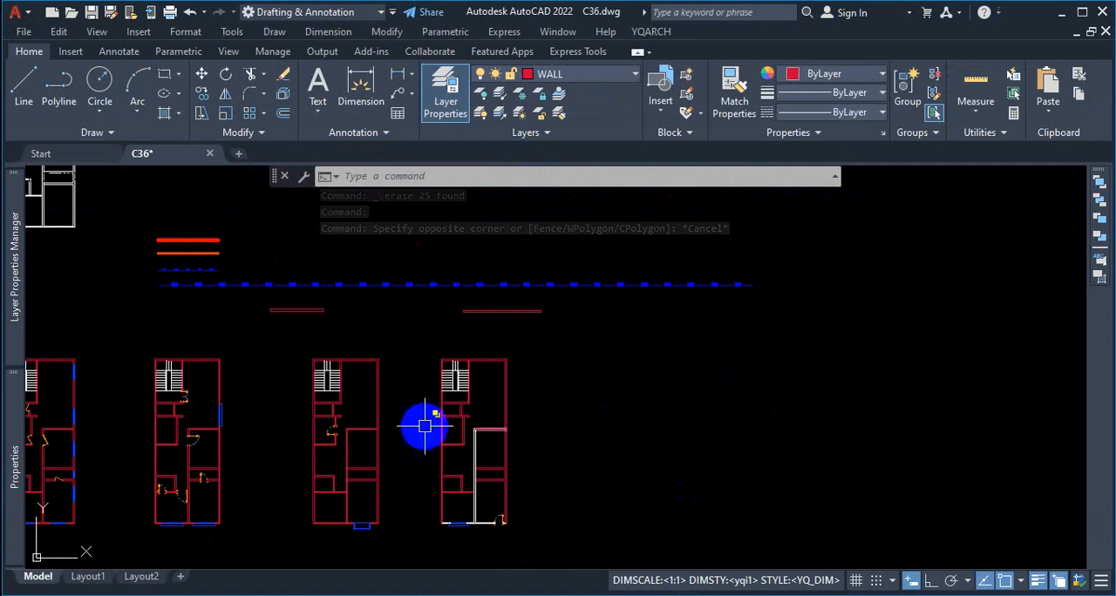
Step: Check the stair layer name and color in the YQArch user preferences, and save and close the config file
left_click(651, 31)
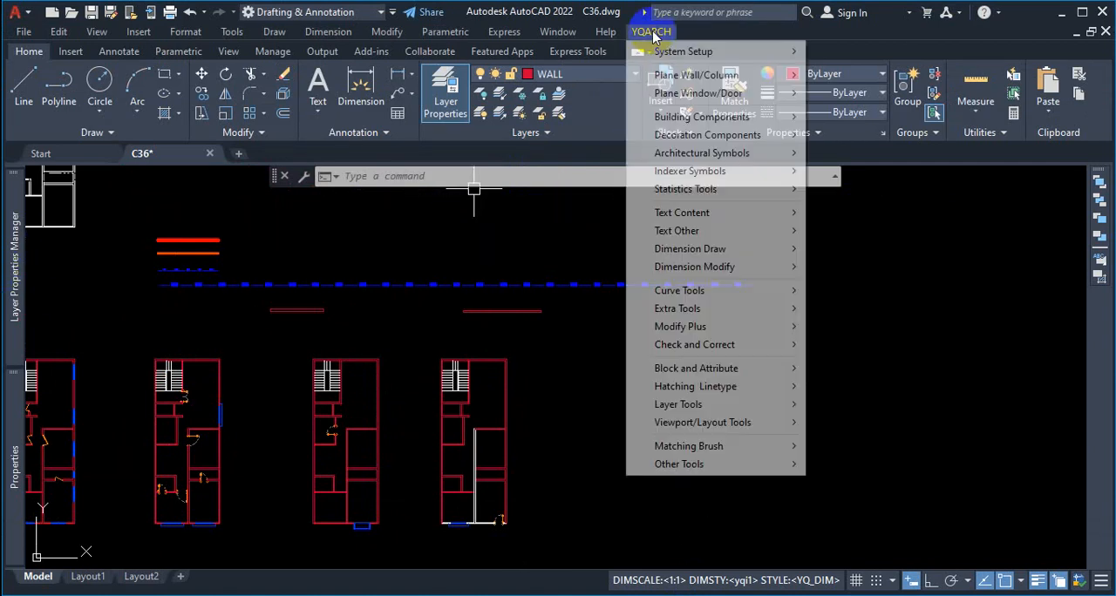
mouse_move(747, 55)
left_click(848, 52)
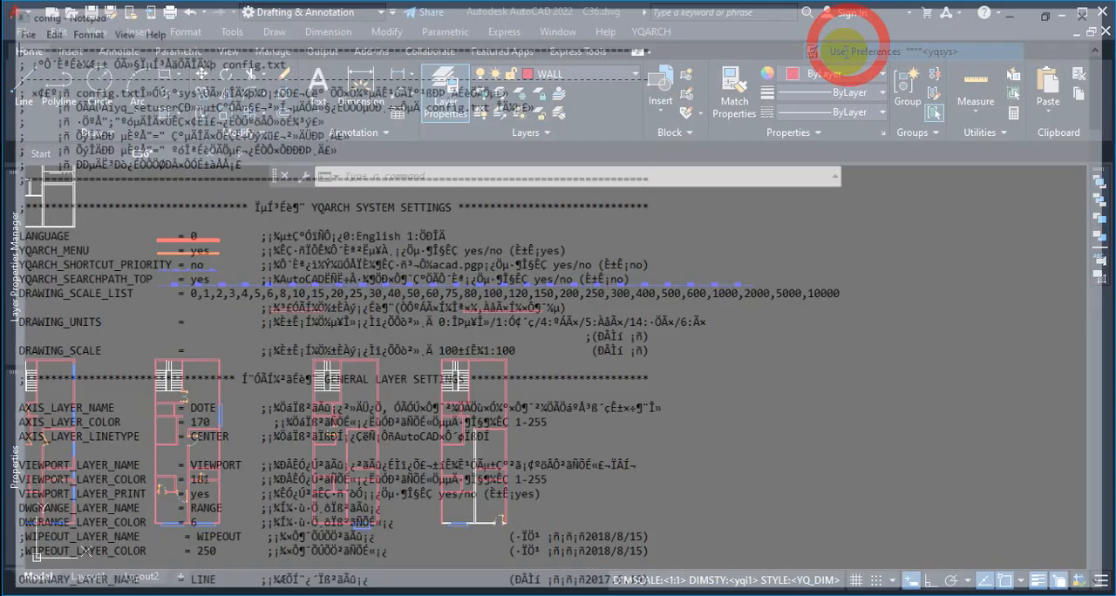
scroll(221, 345, "down", 5)
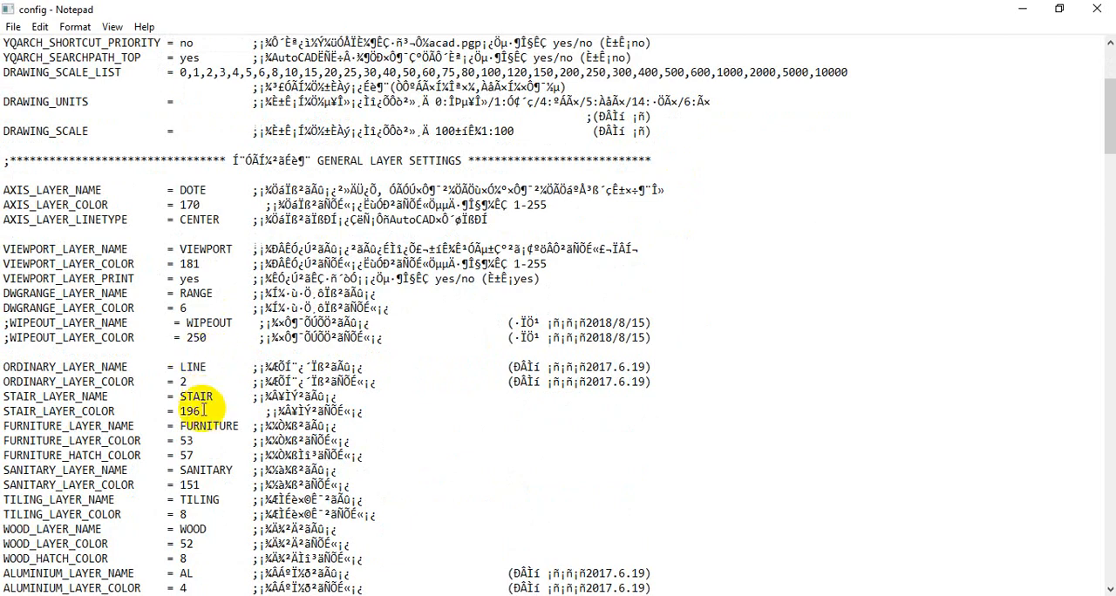
scroll(196, 384, "down", 1)
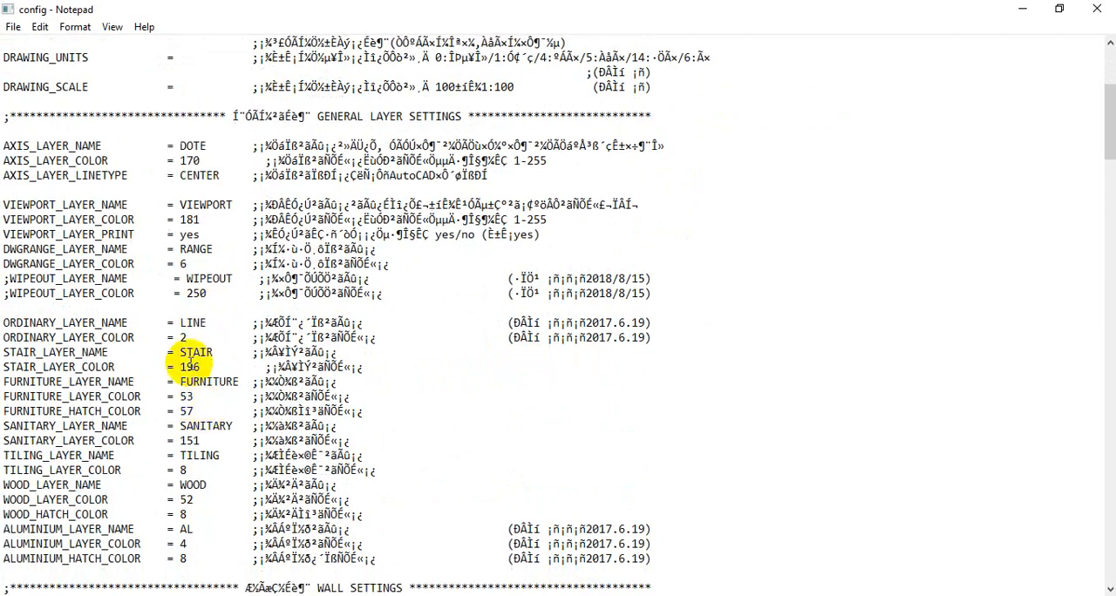
left_click(13, 30)
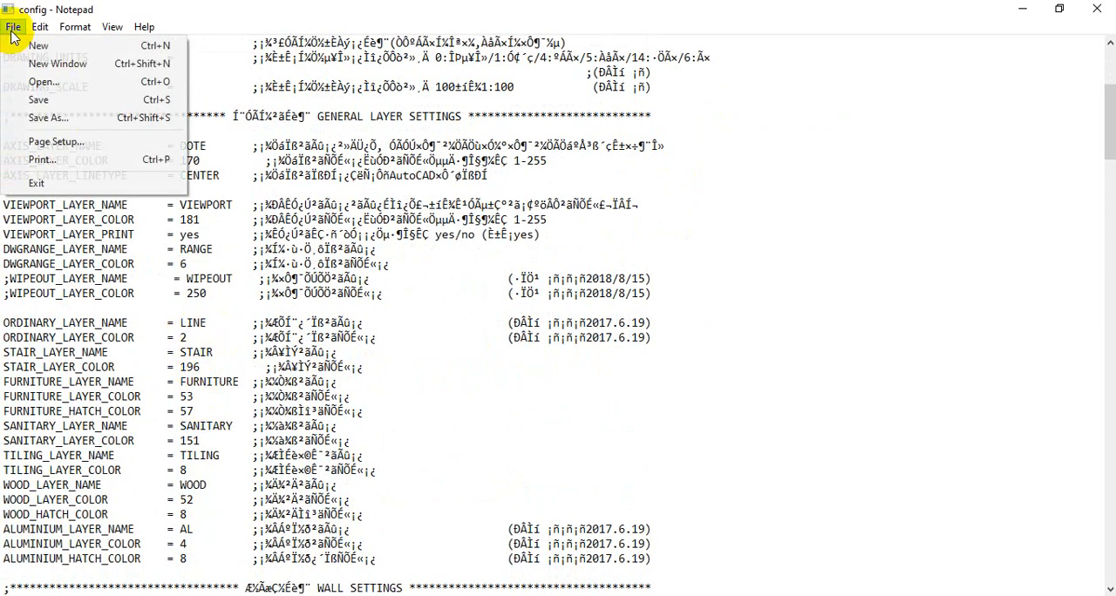
left_click(56, 106)
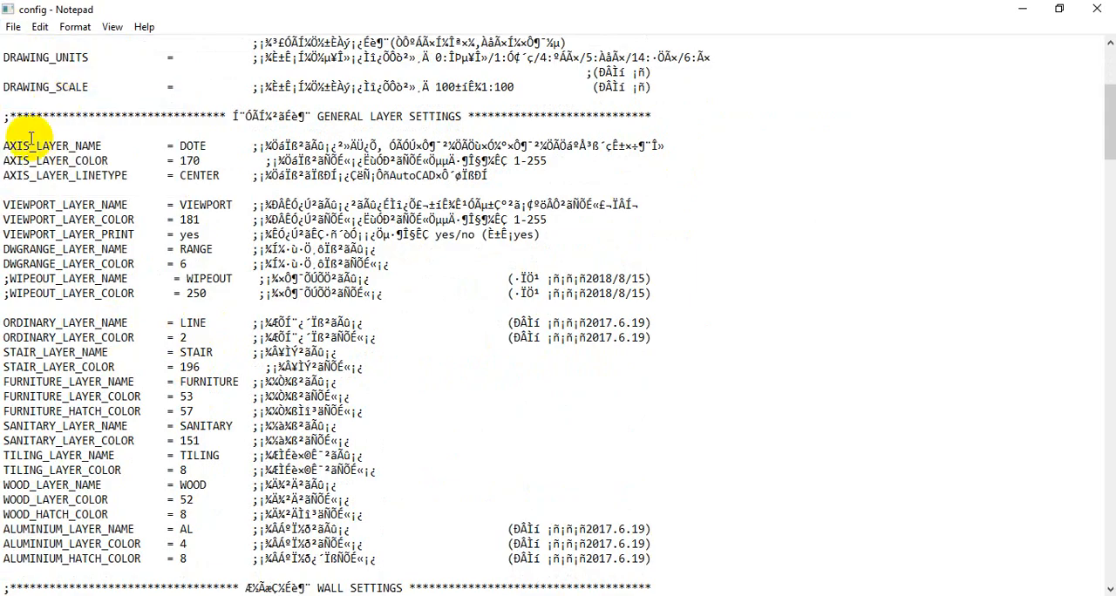
left_click(1096, 15)
Step: Draw an anticlockwise YQArch arc staircase with radii 96 and 54, tread width 42, 180° included angle and 20 steps beside the floor plans
scroll(723, 337, "down", 2)
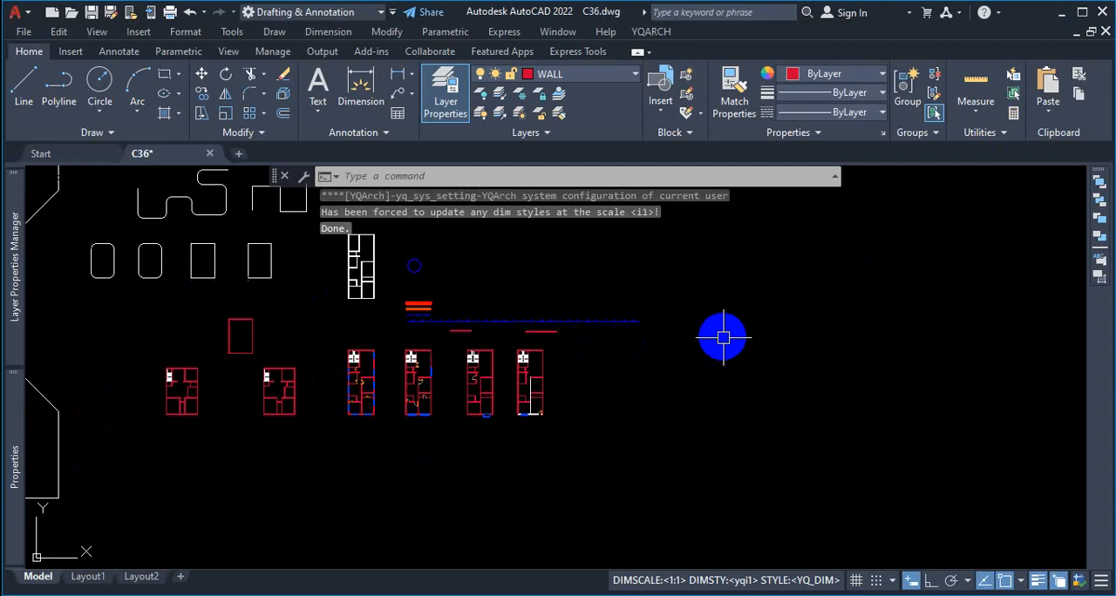
scroll(723, 338, "up", 2)
left_click(651, 31)
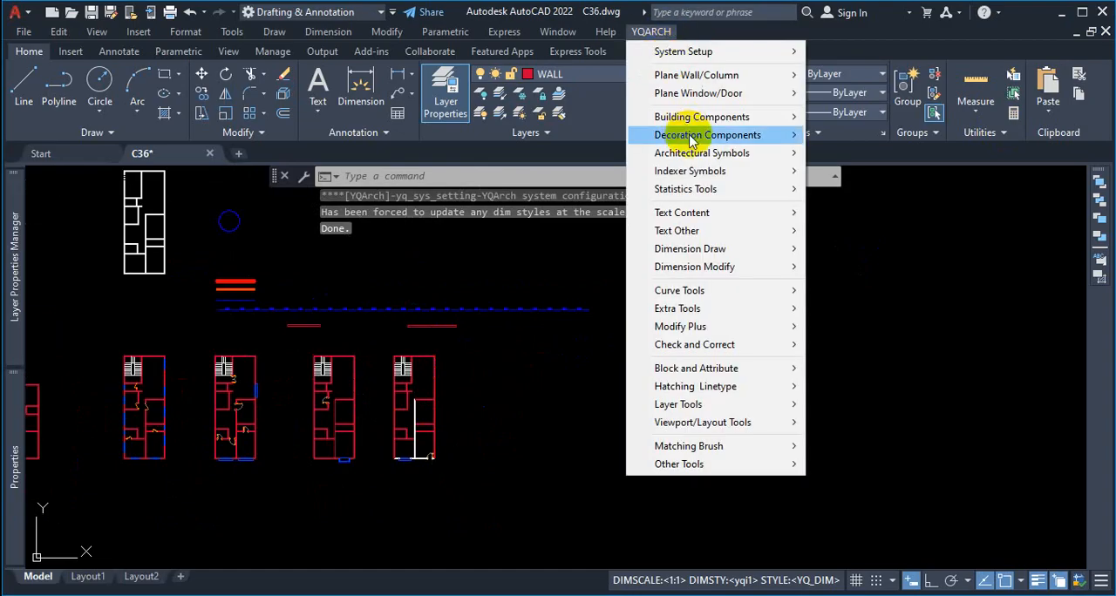
mouse_move(692, 142)
mouse_move(705, 115)
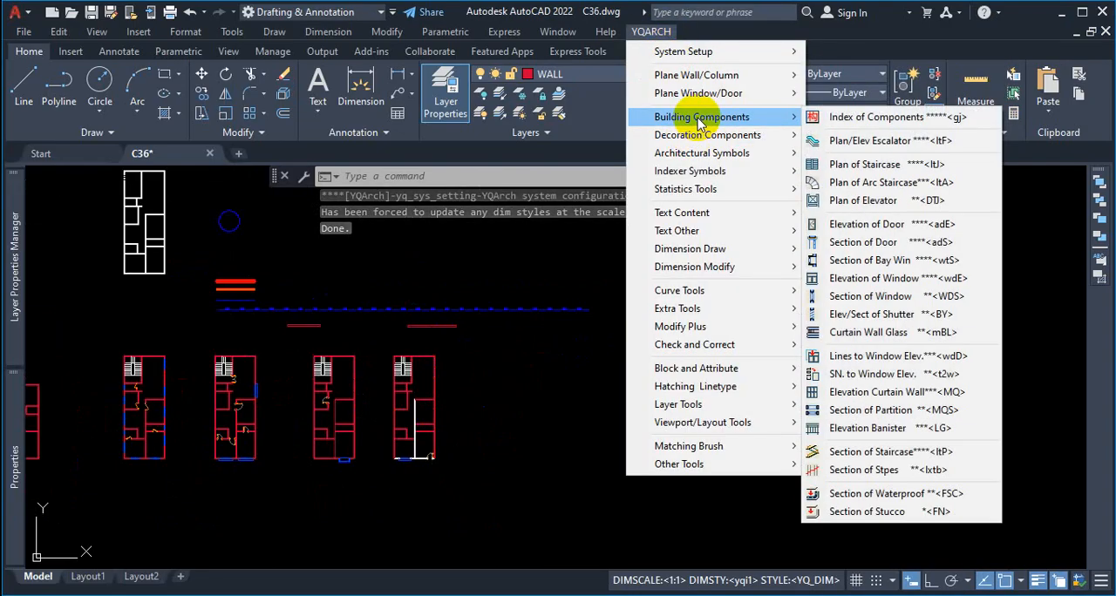
left_click(841, 183)
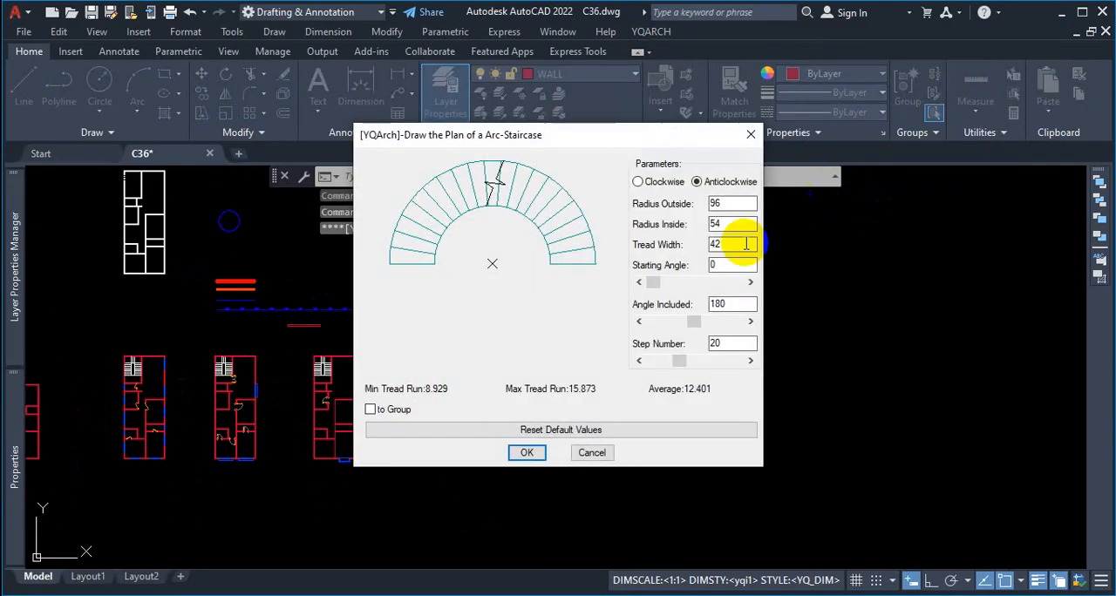
left_click(526, 452)
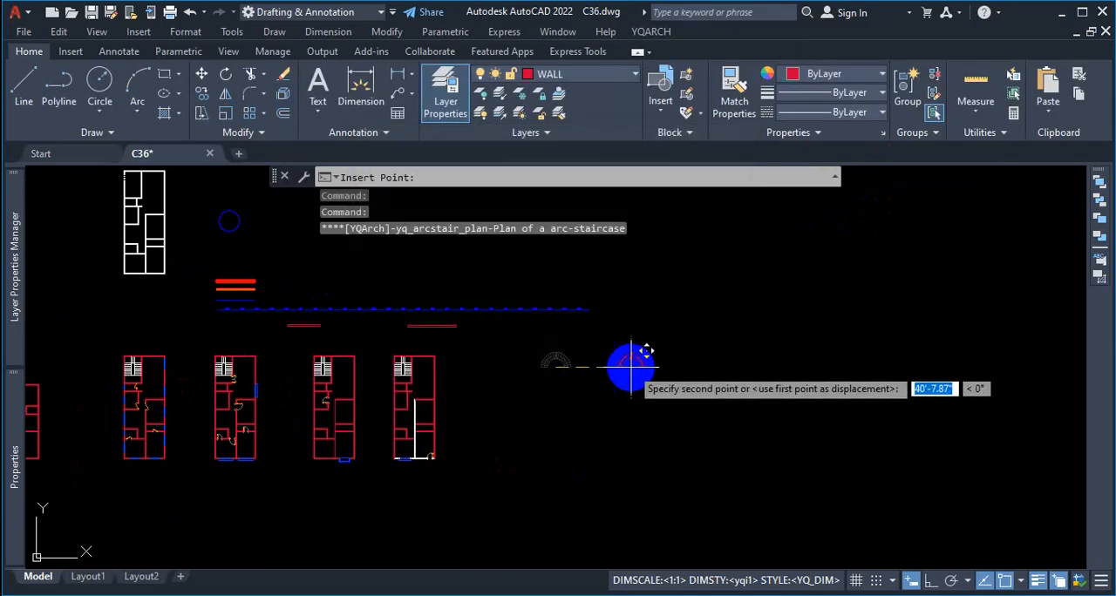
left_click(559, 390)
Step: Check the layer and color of the new arc staircase's inner arc and a tread line
scroll(693, 283, "up", 4)
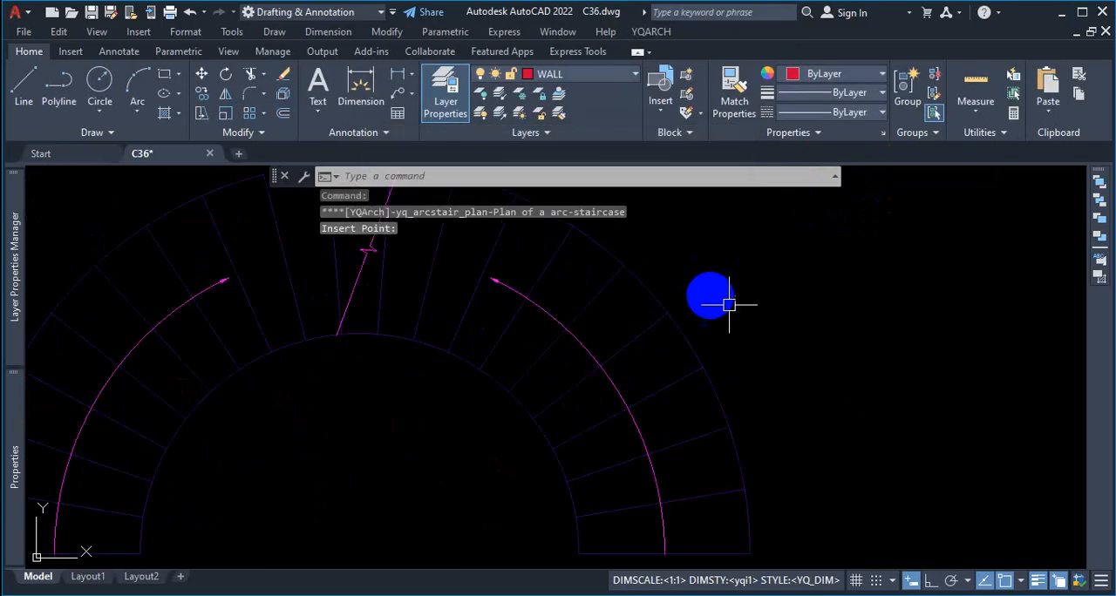
scroll(819, 349, "down", 3)
scroll(753, 344, "up", 1)
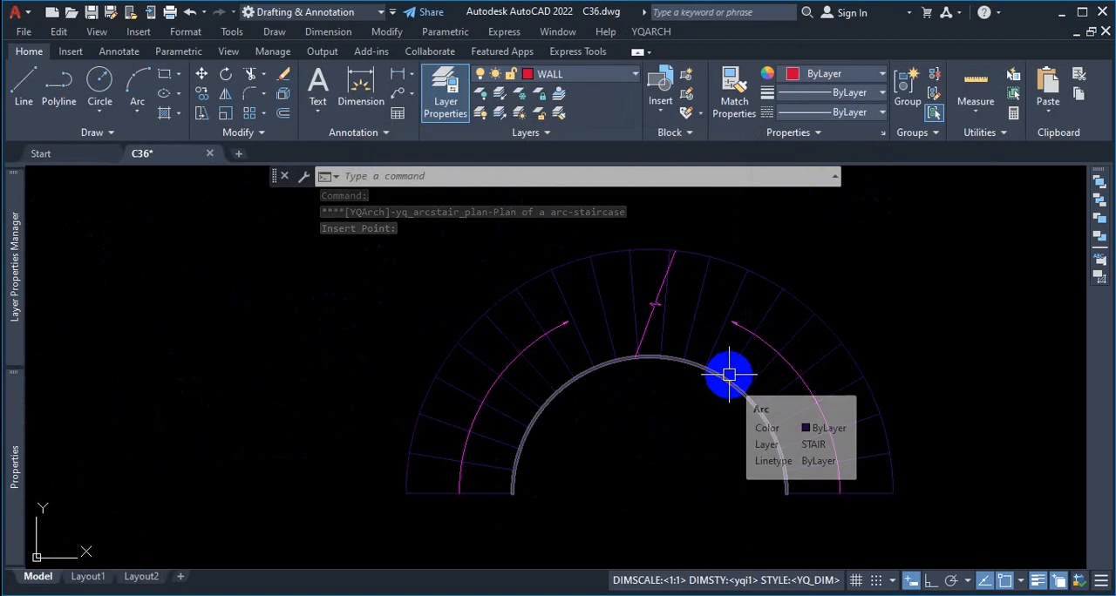
scroll(729, 375, "down", 2)
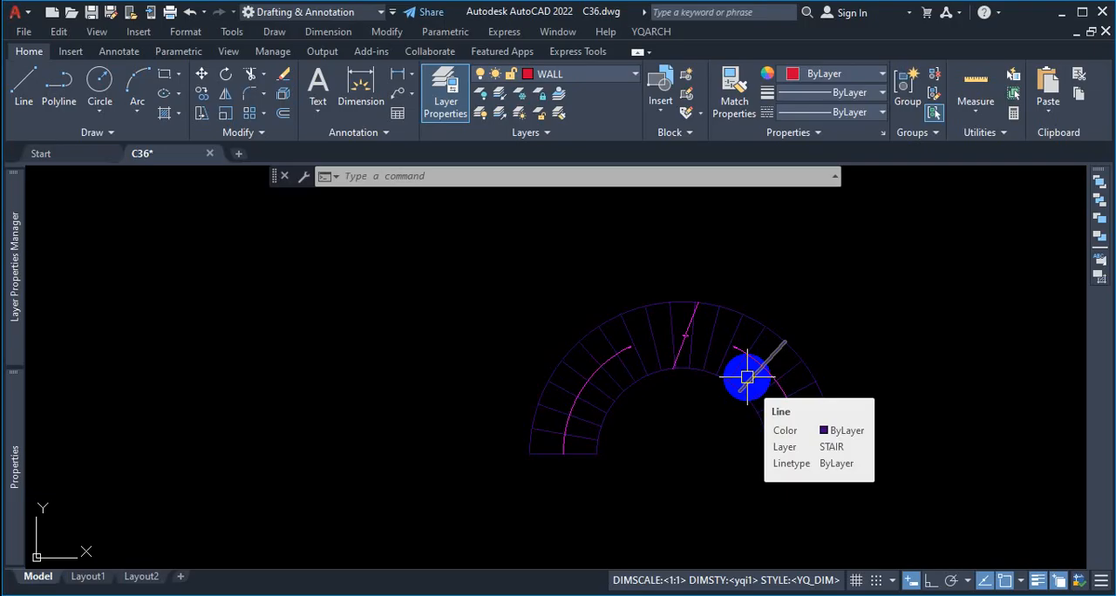
Step: Set STAIR_LAYER_COLOR to 140 in the general layer settings of the YQArch user preferences
scroll(657, 333, "down", 5)
scroll(668, 339, "up", 5)
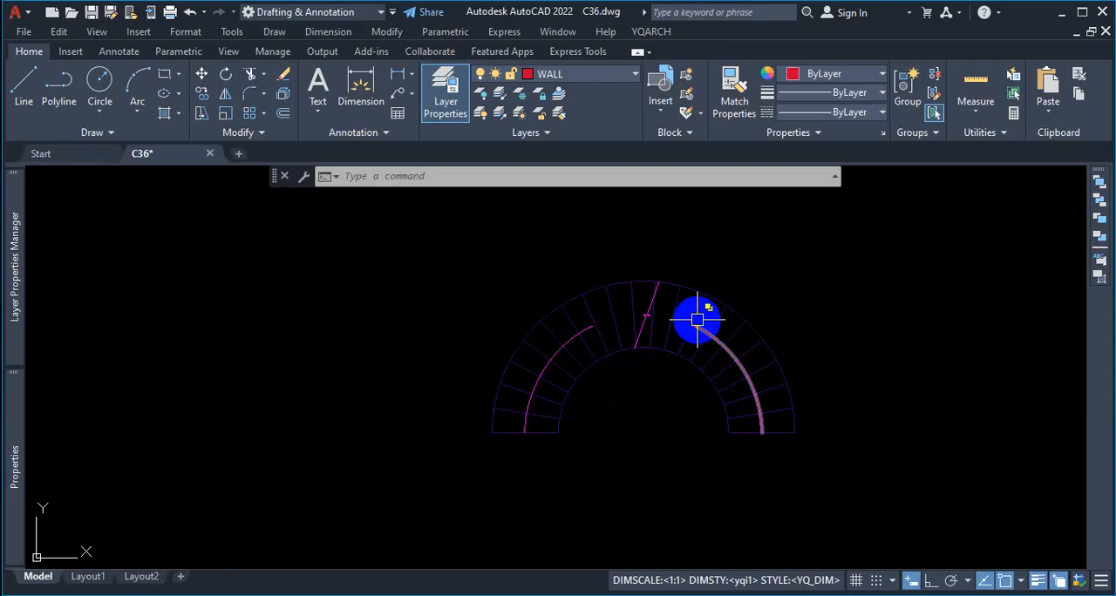
scroll(697, 320, "up", 4)
left_click(670, 36)
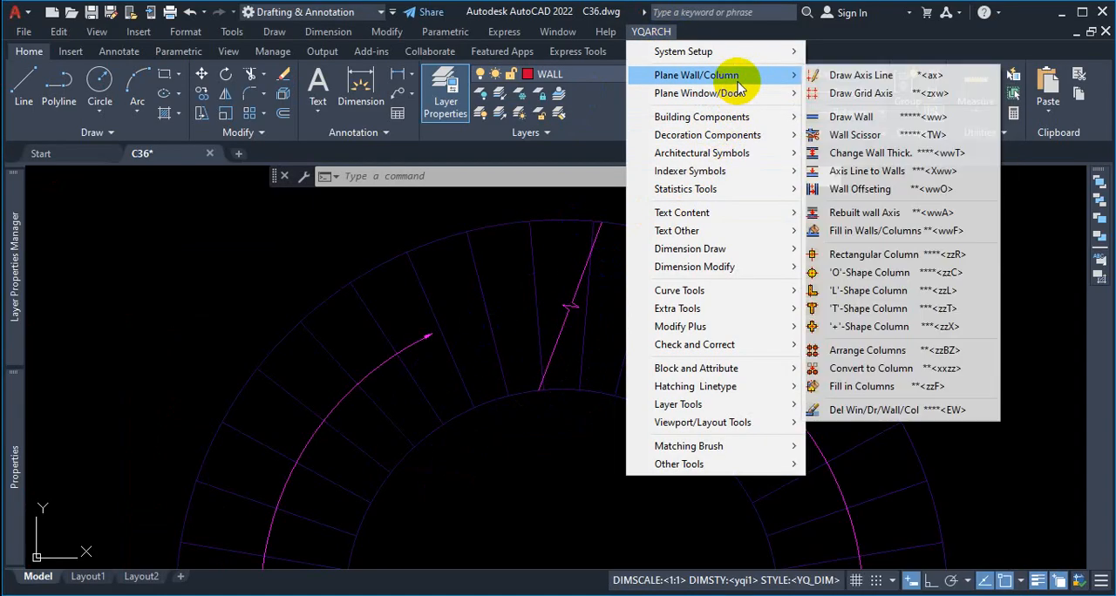
mouse_move(746, 61)
left_click(859, 52)
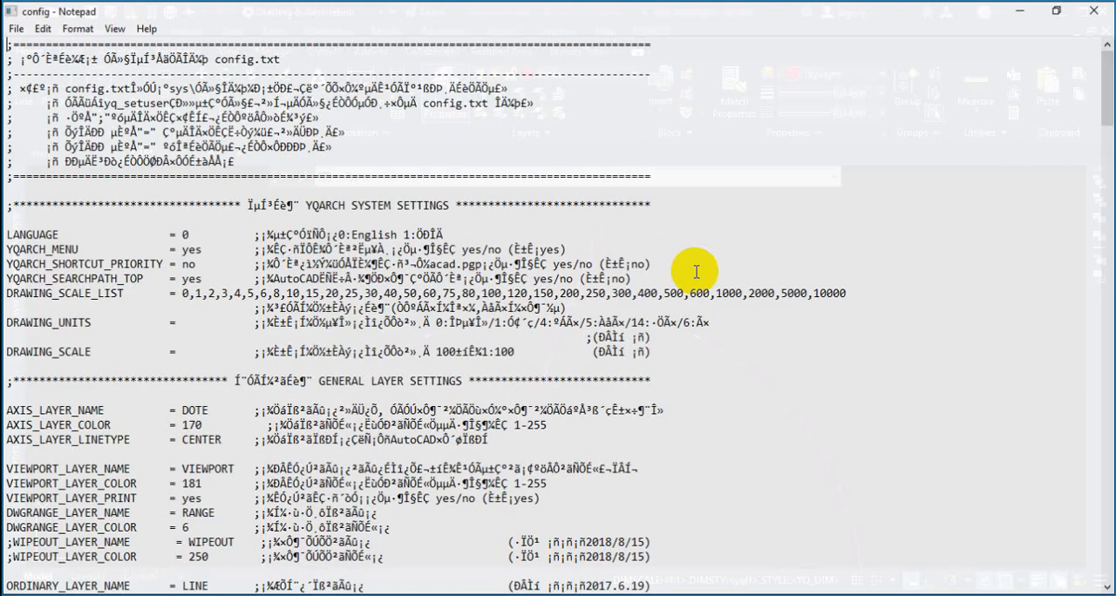
scroll(689, 279, "down", 5)
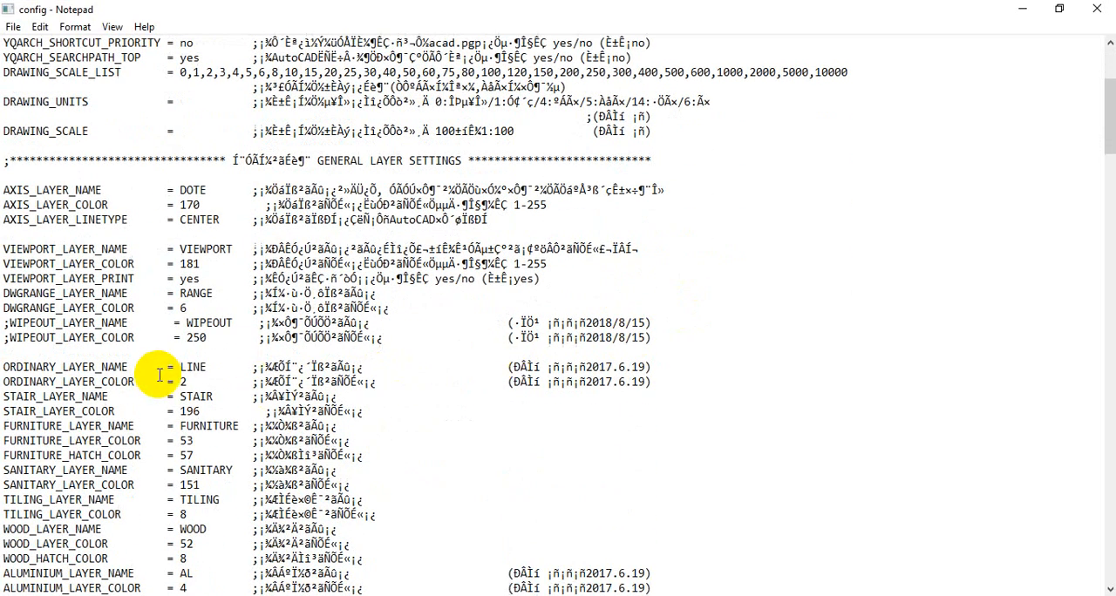
scroll(160, 375, "down", 1)
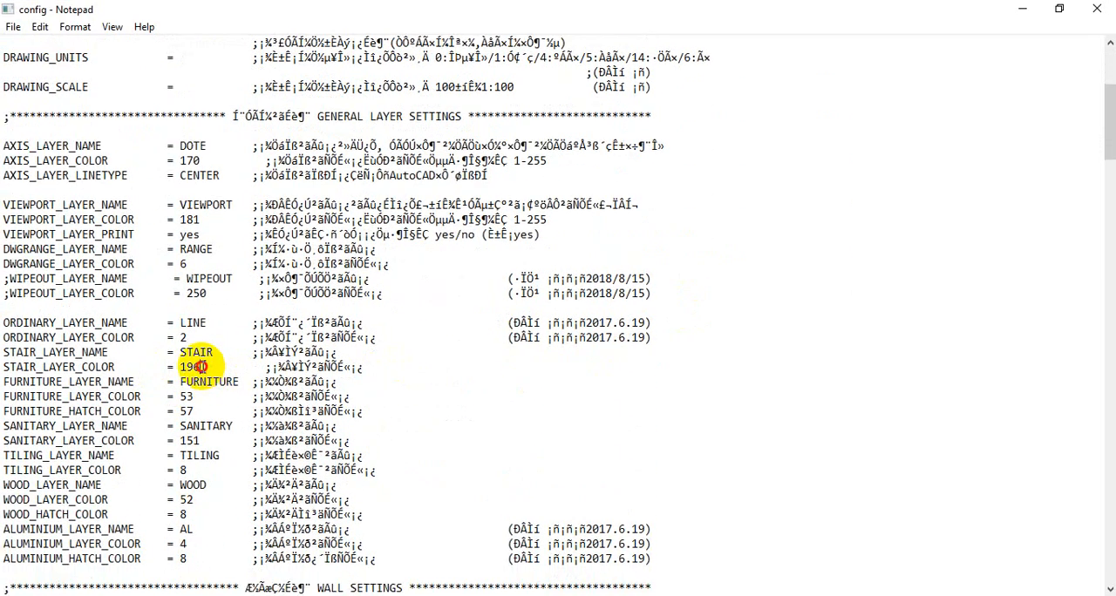
left_click(200, 367)
key("BackSpace")
key("BackSpace")
key("BackSpace")
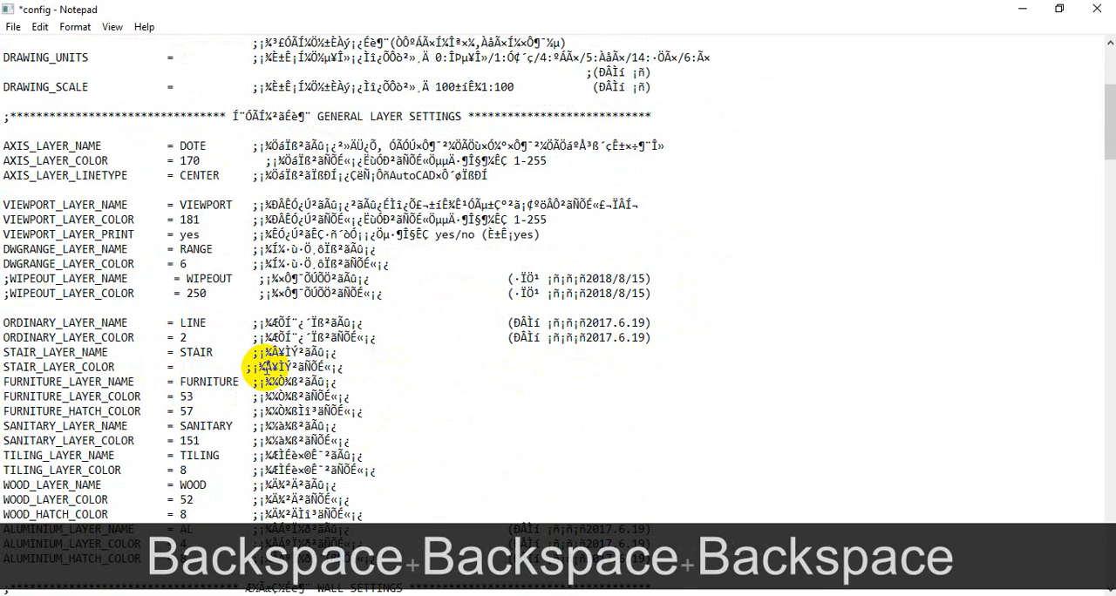
type("140")
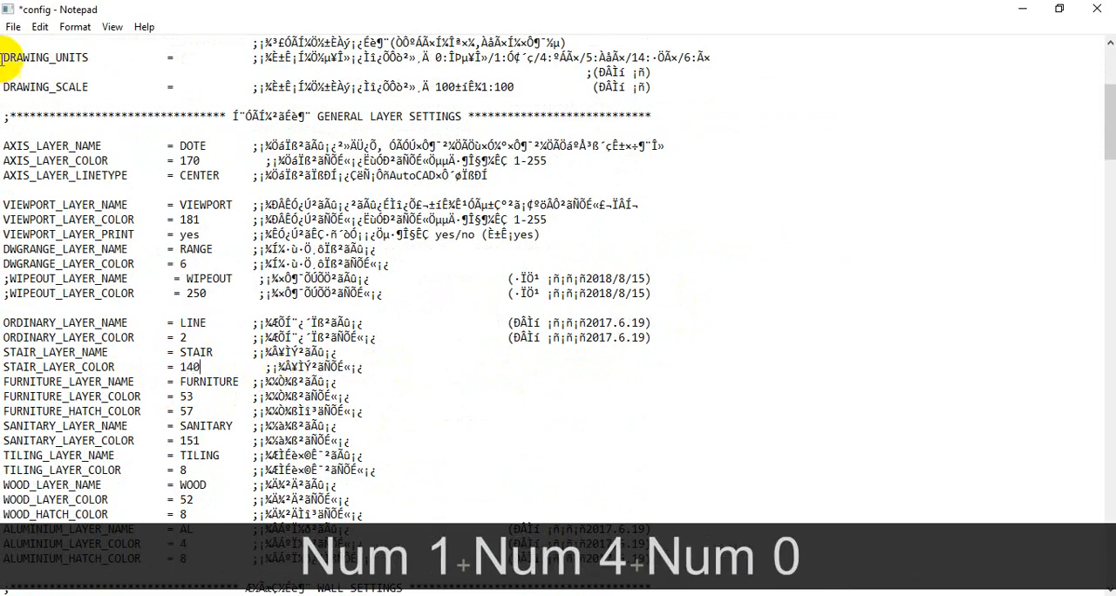
Step: Save the YQArch config file and close it
left_click(13, 27)
left_click(41, 102)
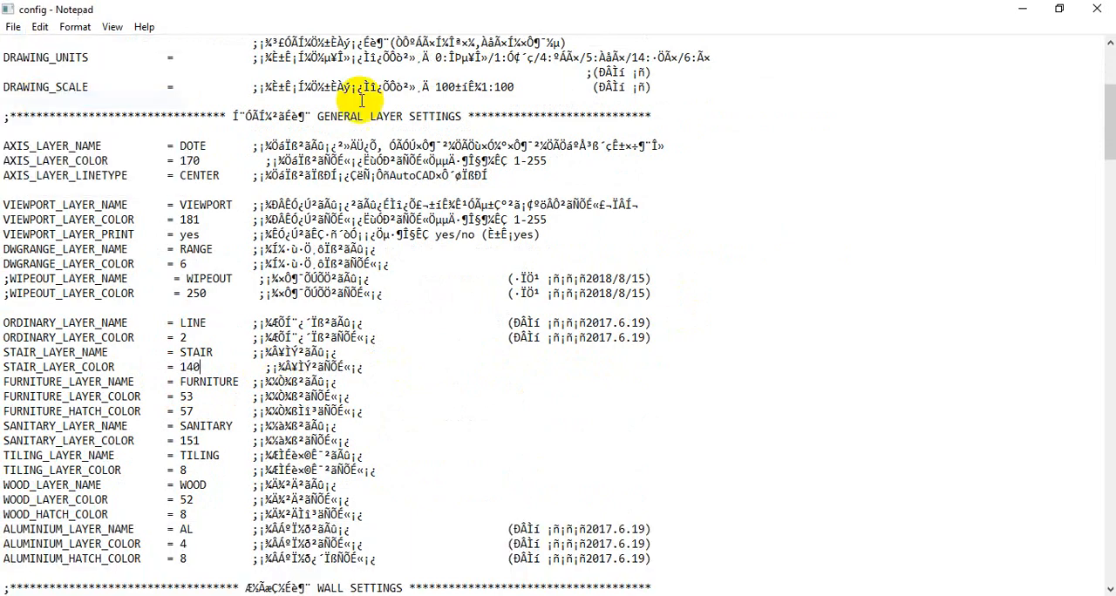
left_click(1097, 10)
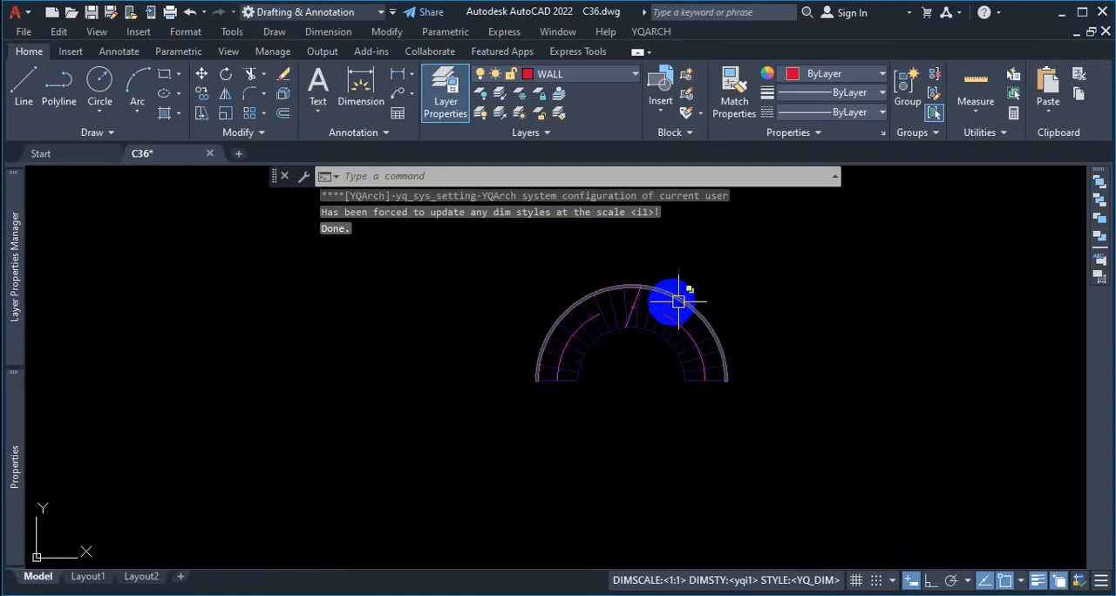
Step: Select the staircase's outer arc and a tread line to check their layer and color
scroll(666, 307, "up", 2)
left_click(760, 255)
left_click(707, 279)
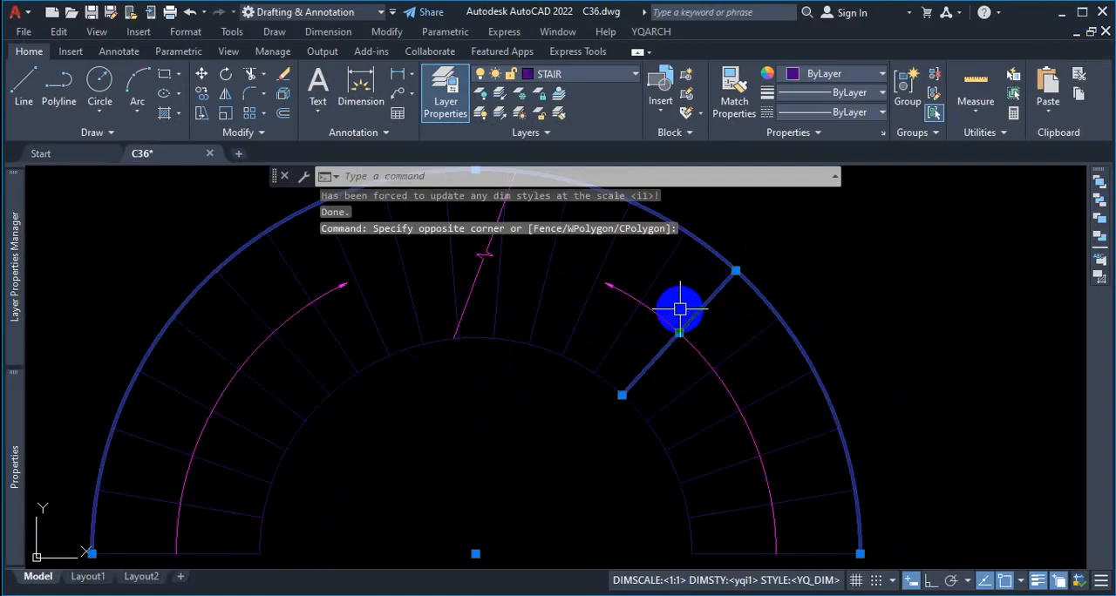
scroll(668, 323, "down", 2)
left_click(652, 32)
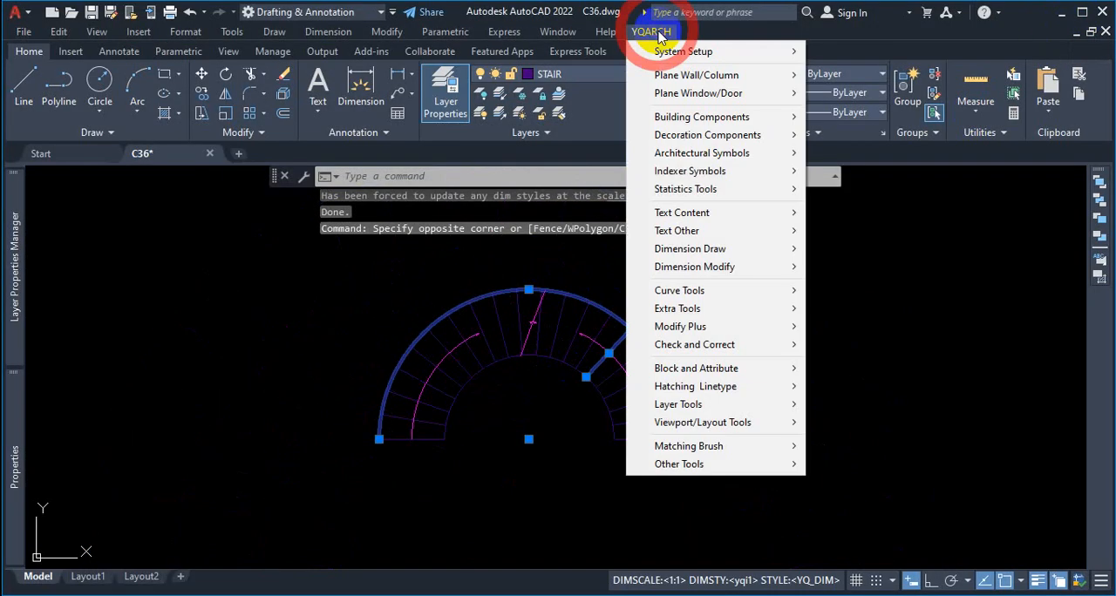
key("Escape")
key("Escape")
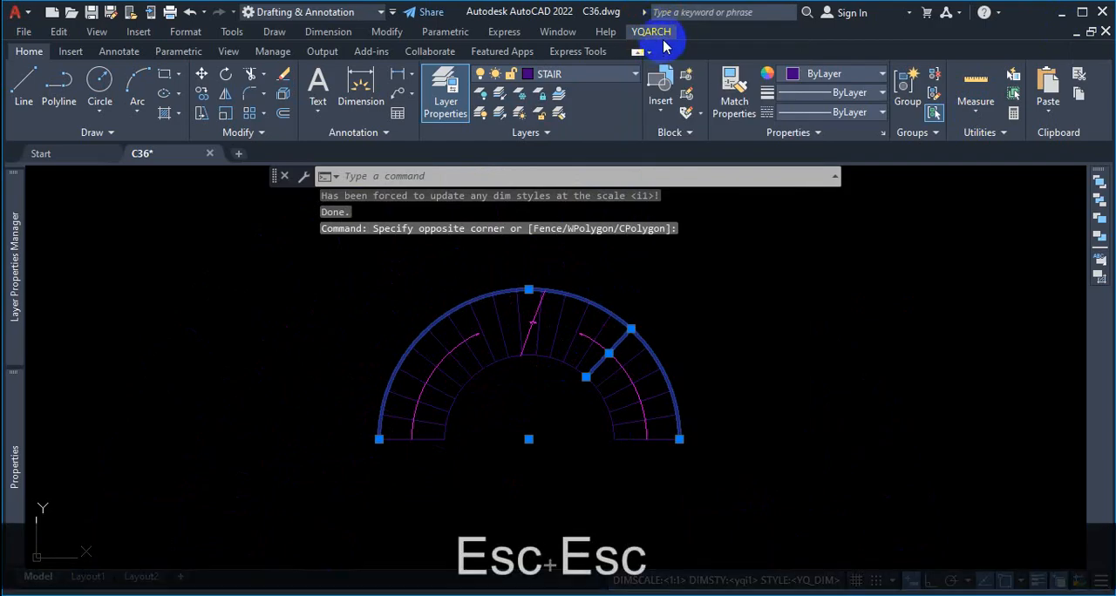
key("ctrl+s")
left_click(652, 32)
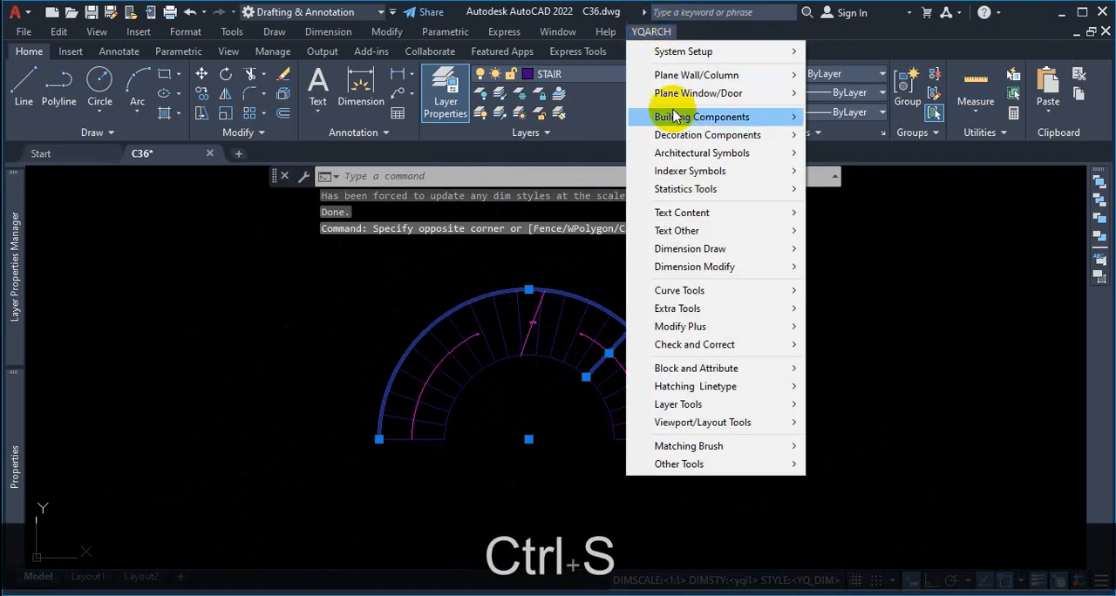
mouse_move(716, 125)
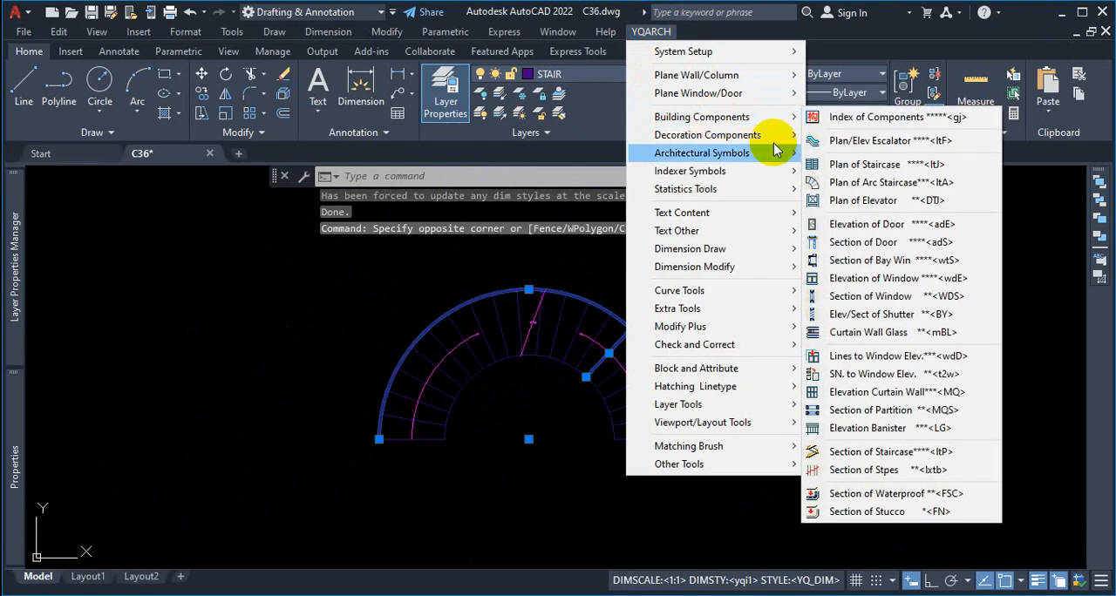
left_click(863, 200)
key("Escape")
Step: Place a second anticlockwise YQArch arc staircase with radii 96 and 54, tread width 42, 180° included angle and 20 steps beside the existing one
left_click(653, 32)
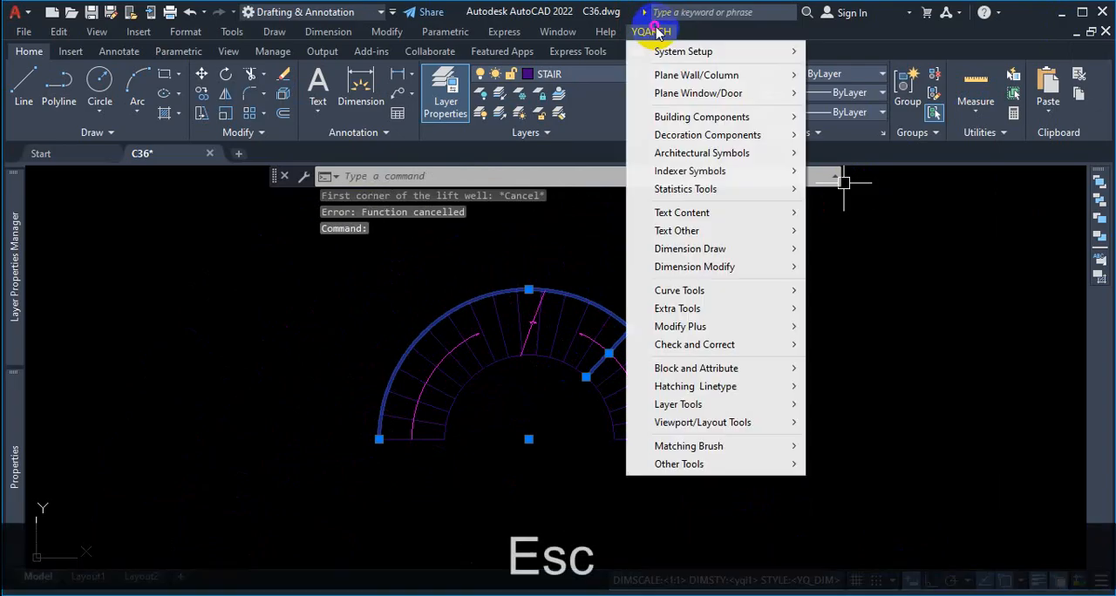
mouse_move(707, 92)
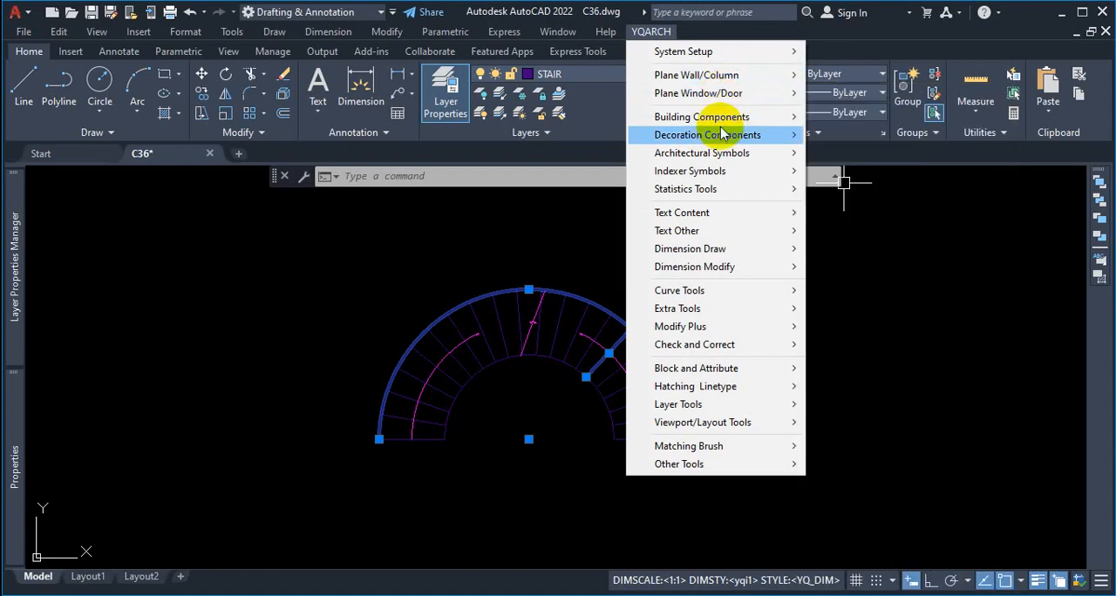
mouse_move(724, 140)
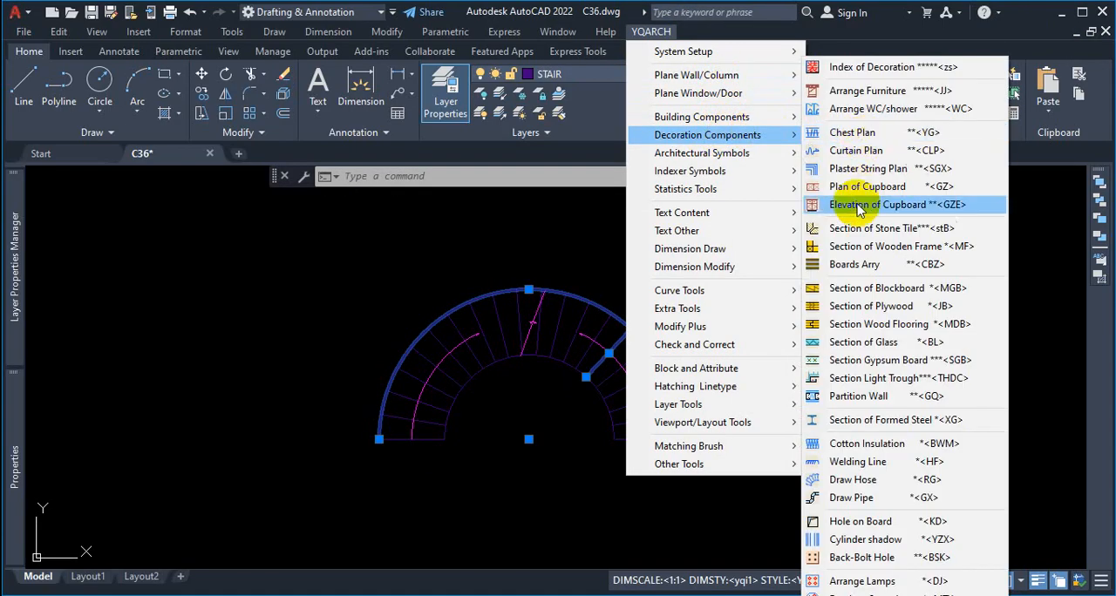
mouse_move(754, 122)
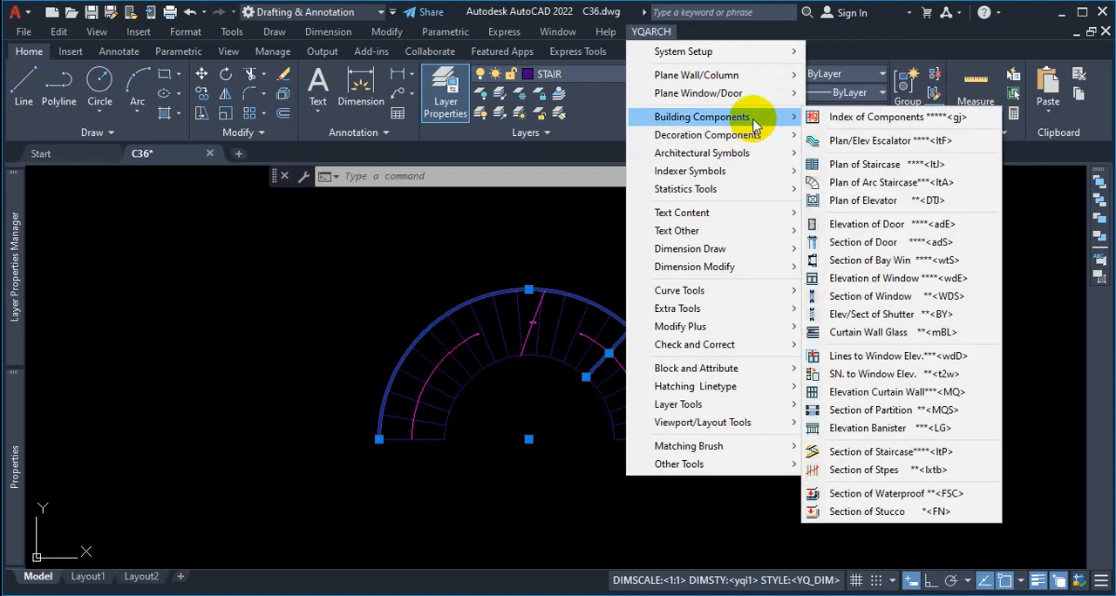
left_click(824, 181)
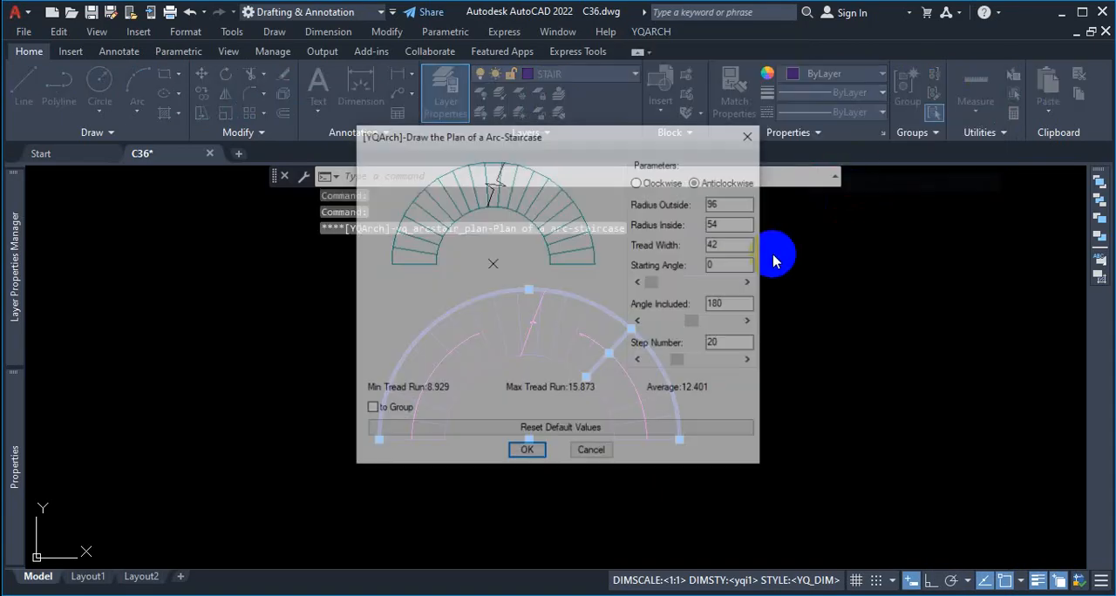
left_click(523, 453)
scroll(630, 403, "down", 5)
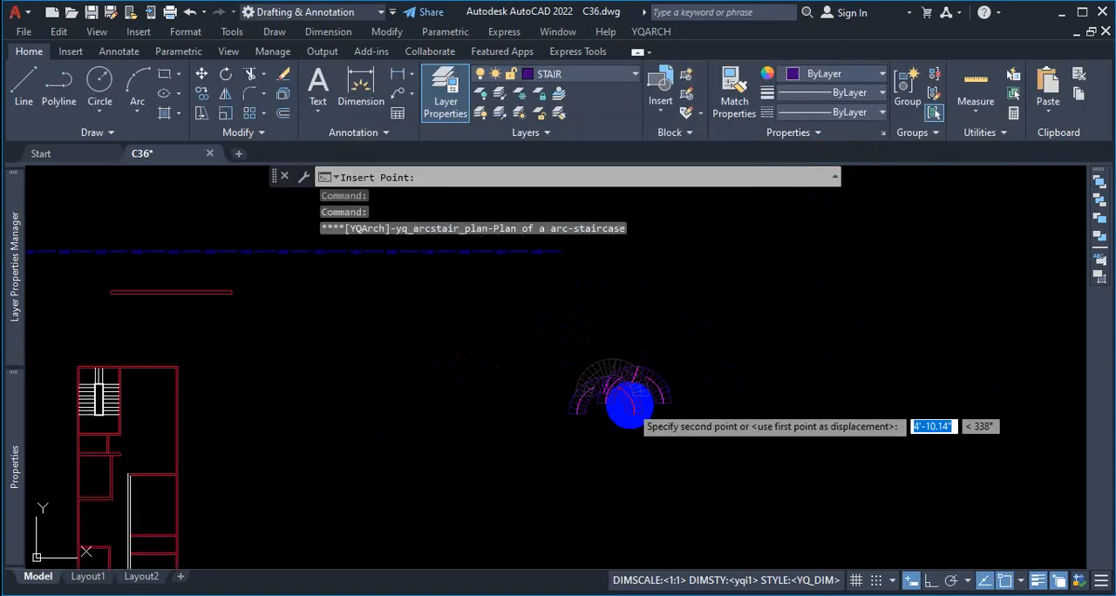
scroll(725, 390, "up", 5)
left_click(728, 391)
key("Escape")
key("Escape")
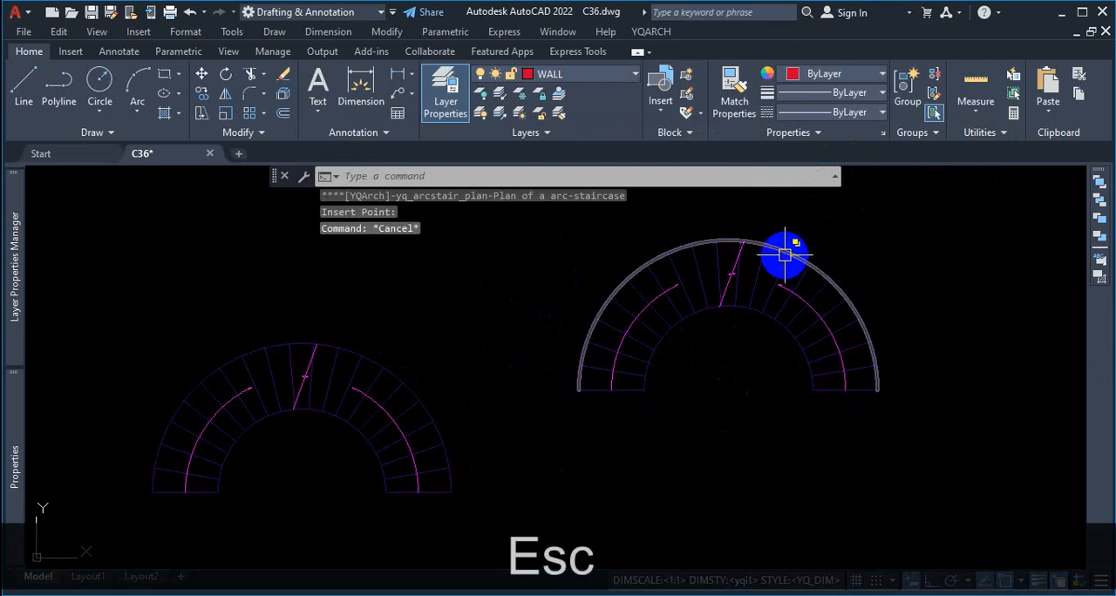
Step: Check the STAIR layer's color index, leaving the color selection unchanged
left_click(609, 76)
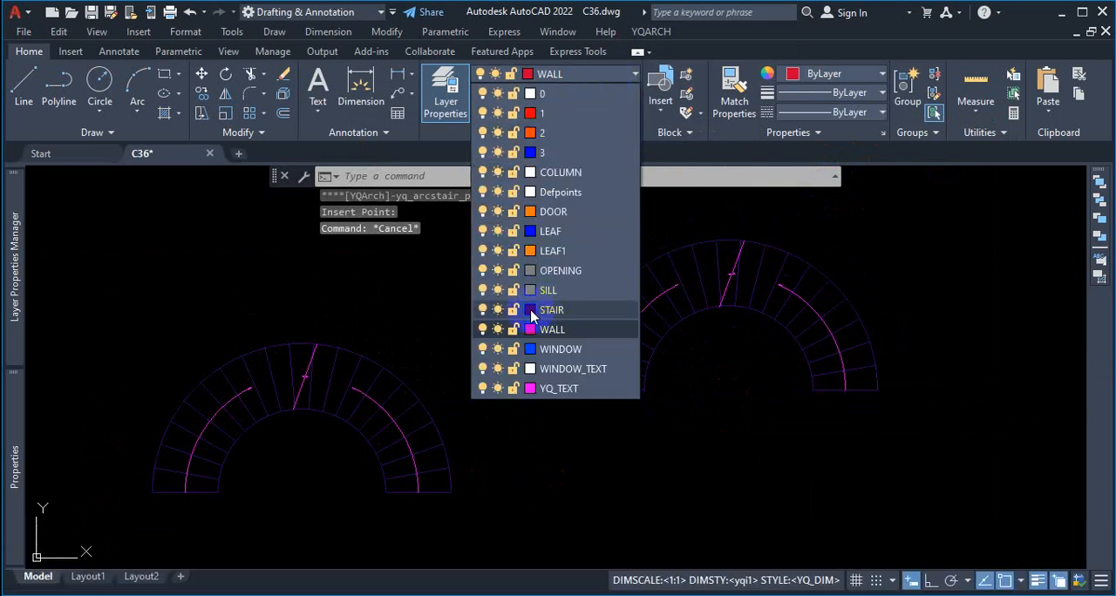
left_click(530, 310)
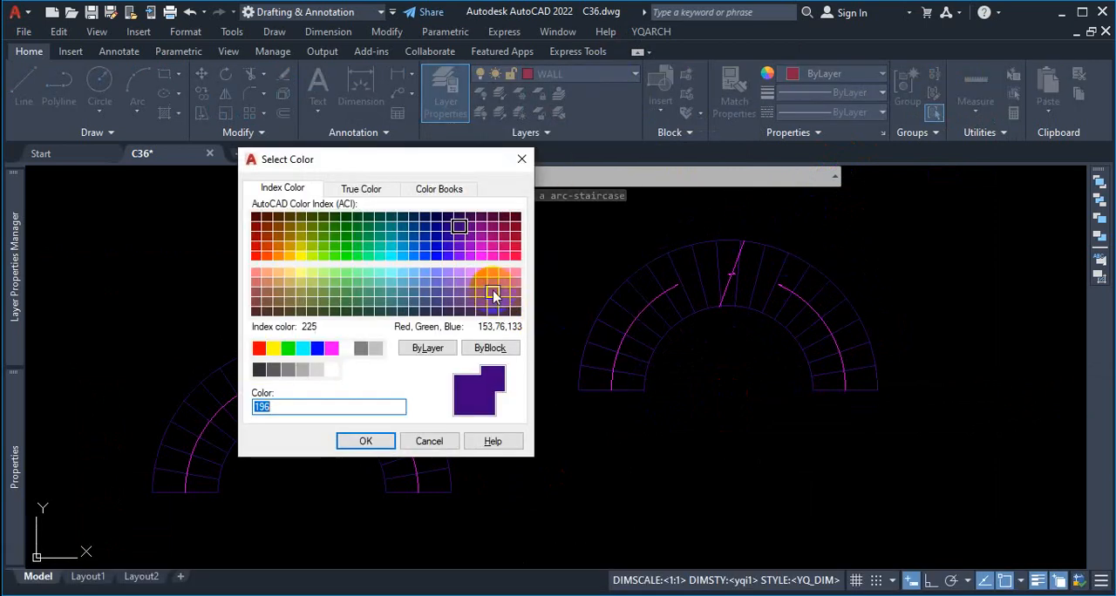
left_click(521, 159)
Step: Erase both arc staircases beside the floor plans
scroll(593, 305, "down", 5)
key("Escape")
left_click(752, 272)
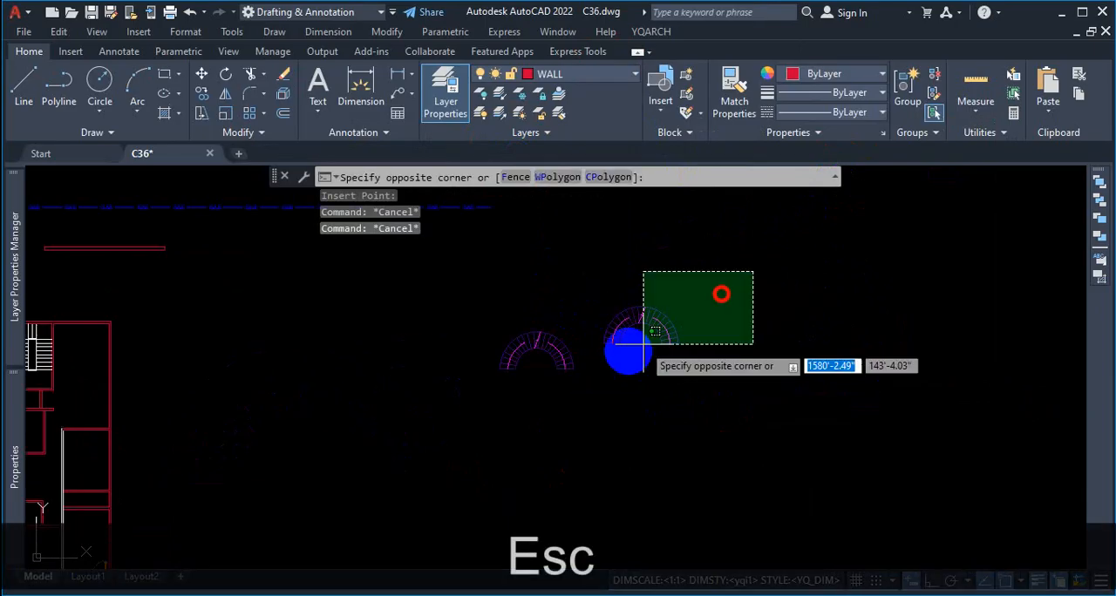
left_click(430, 436)
key("Delete")
Step: Delete the STAIR layer from the drawing's layer list
scroll(479, 340, "down", 3)
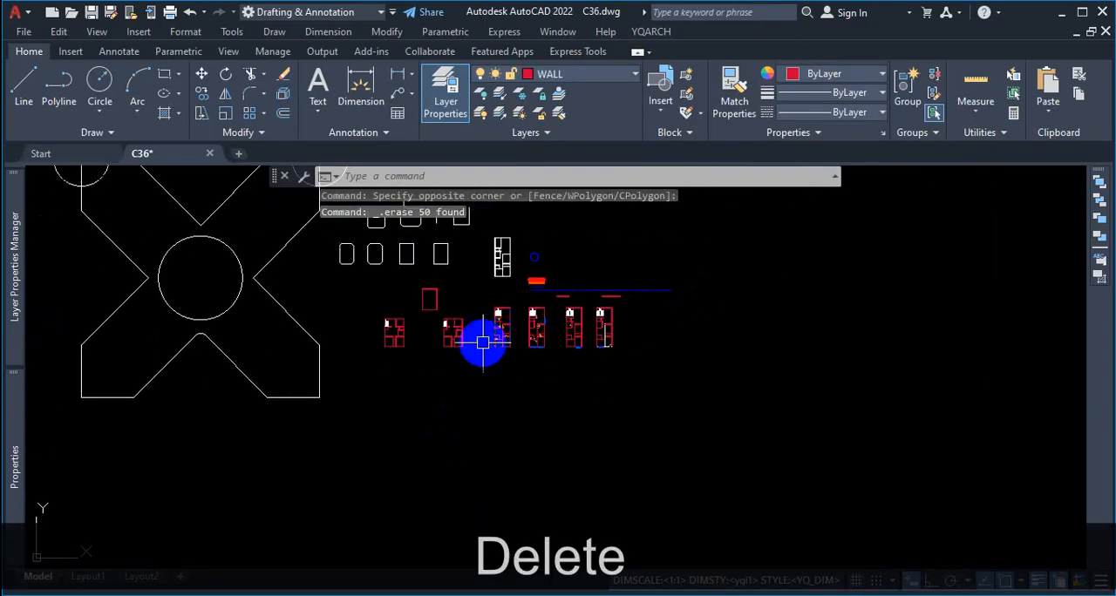
scroll(560, 309, "up", 5)
scroll(668, 268, "up", 2)
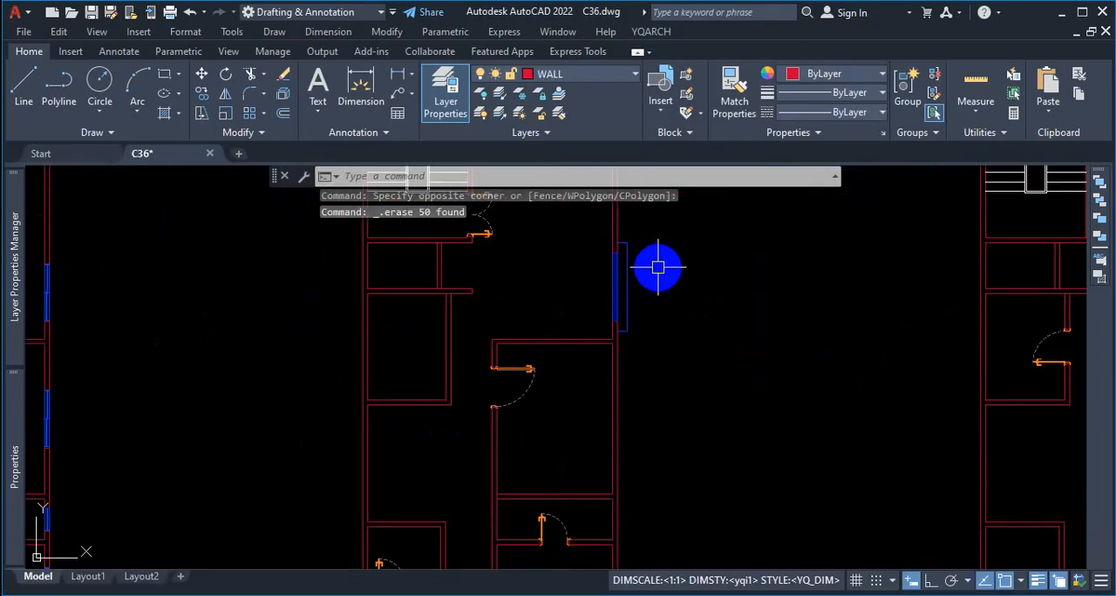
scroll(605, 284, "down", 4)
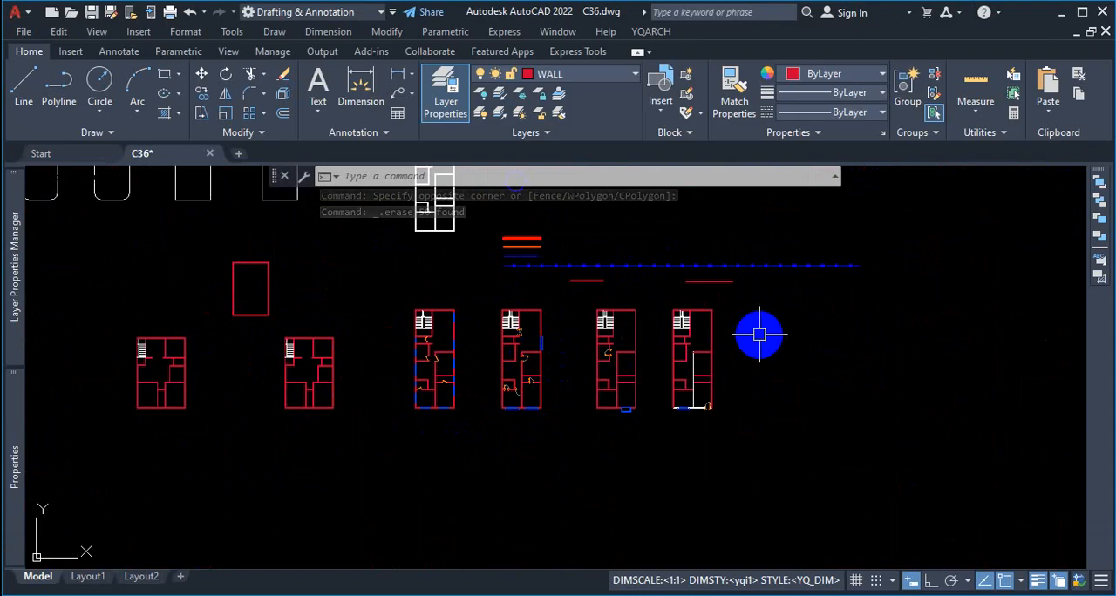
left_click(29, 296)
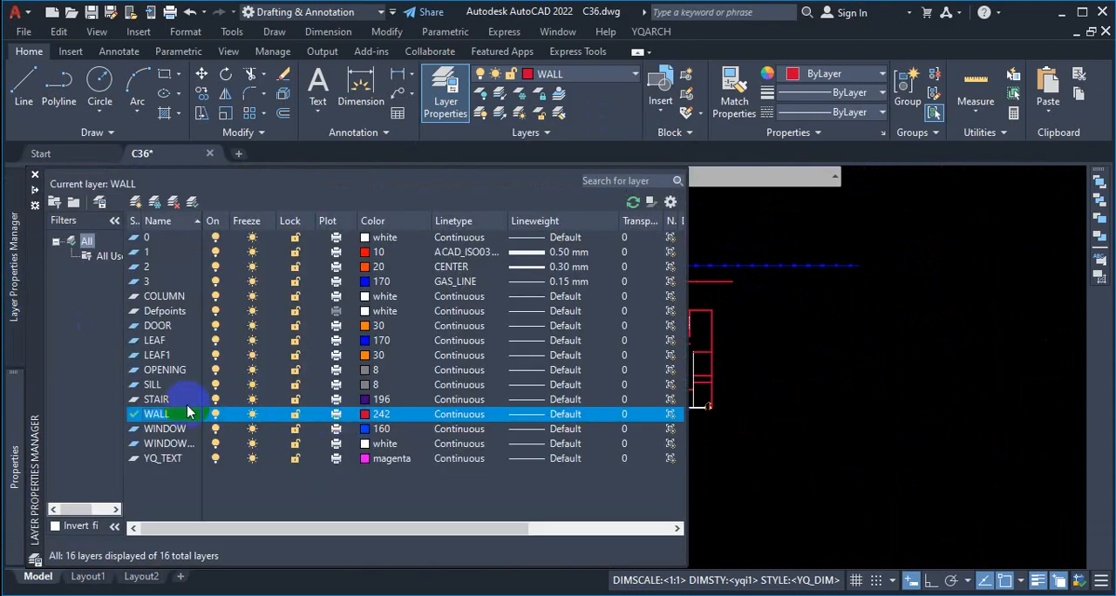
left_click(162, 400)
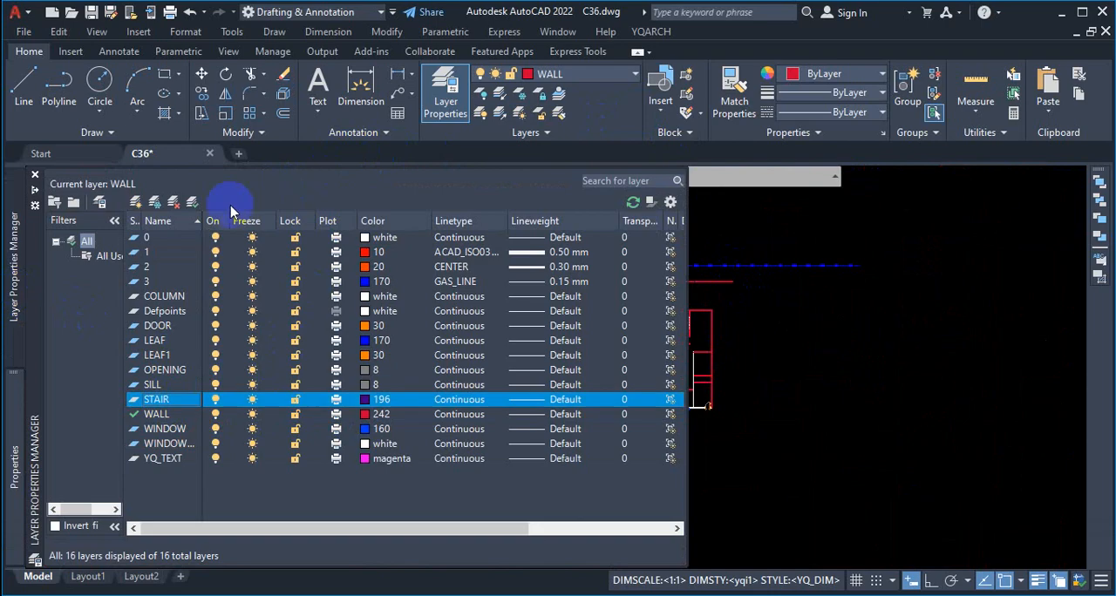
left_click(174, 202)
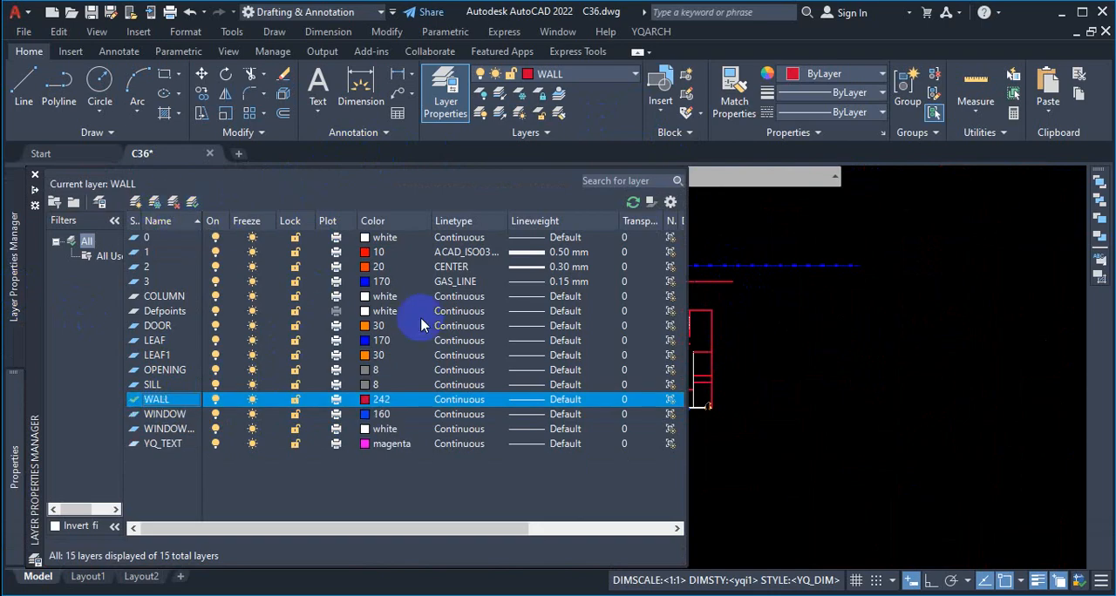
left_click(651, 32)
mouse_move(765, 54)
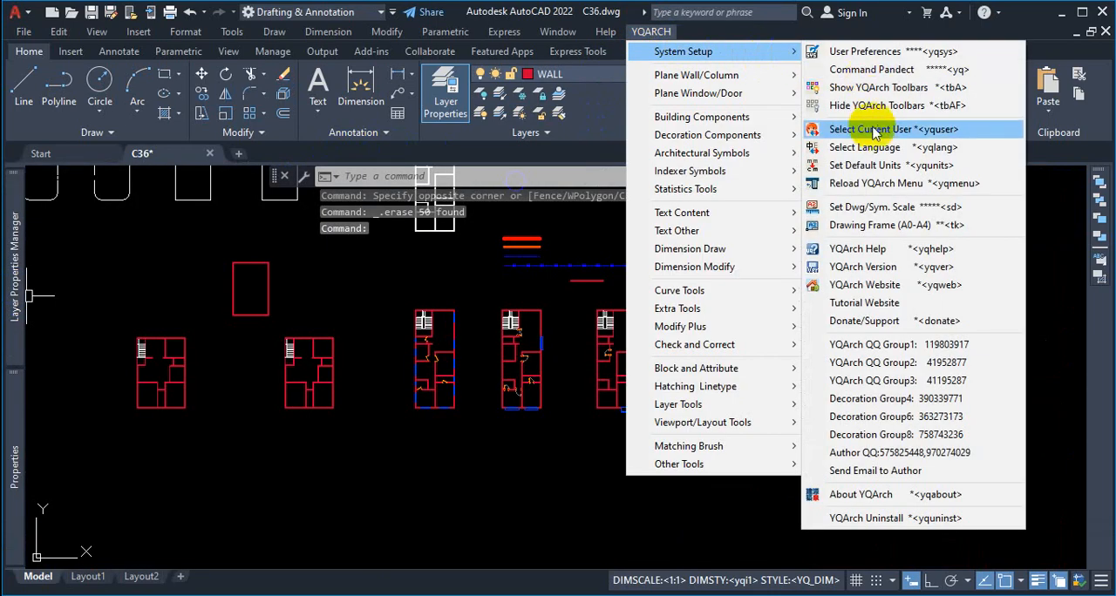
key("Escape")
key("Escape")
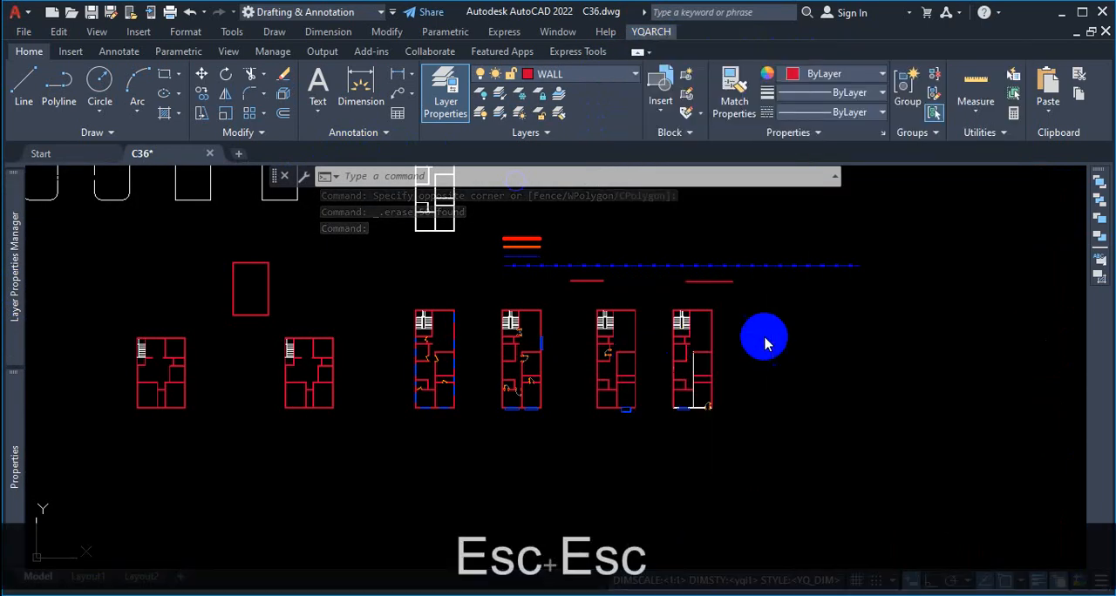
Step: Place an anticlockwise YQArch arc staircase with radii 96 and 54, tread width 42, 180° included angle and 20 steps beside the floor plans
left_click(651, 31)
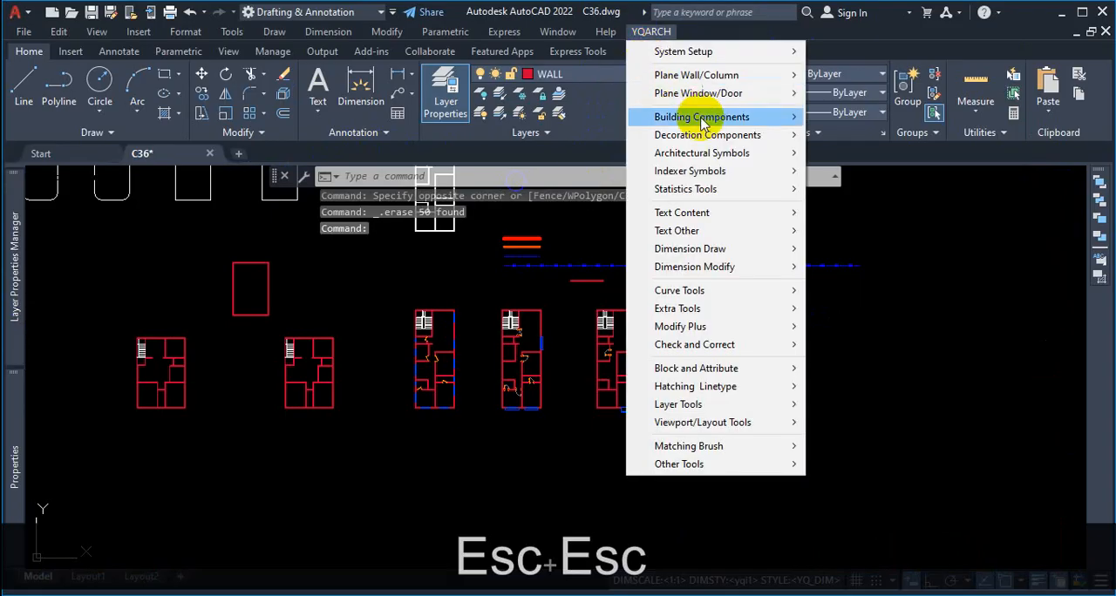
mouse_move(708, 139)
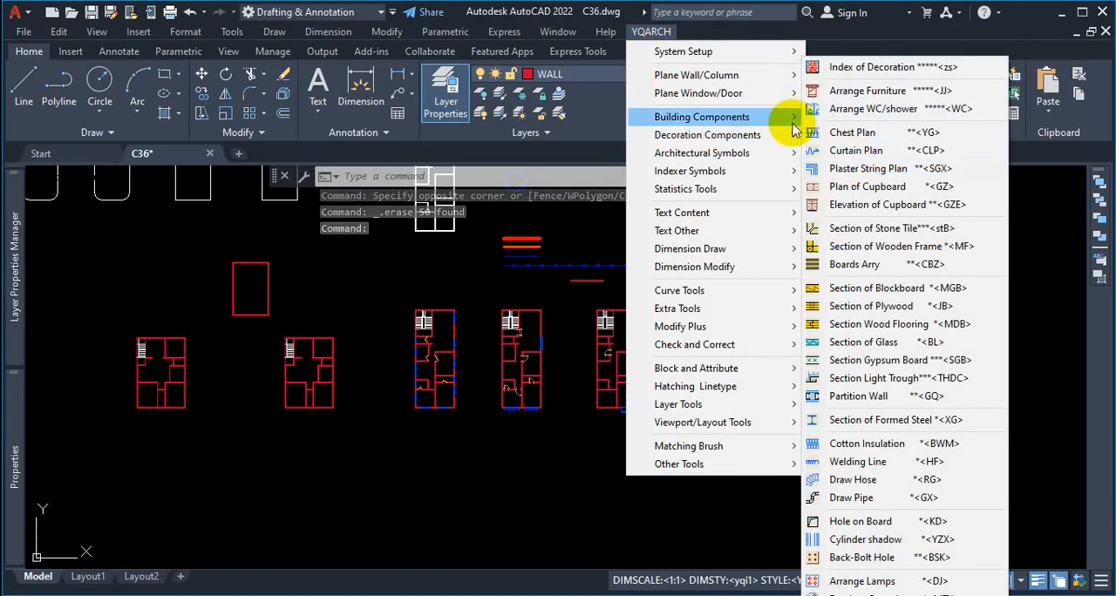
mouse_move(802, 117)
left_click(860, 182)
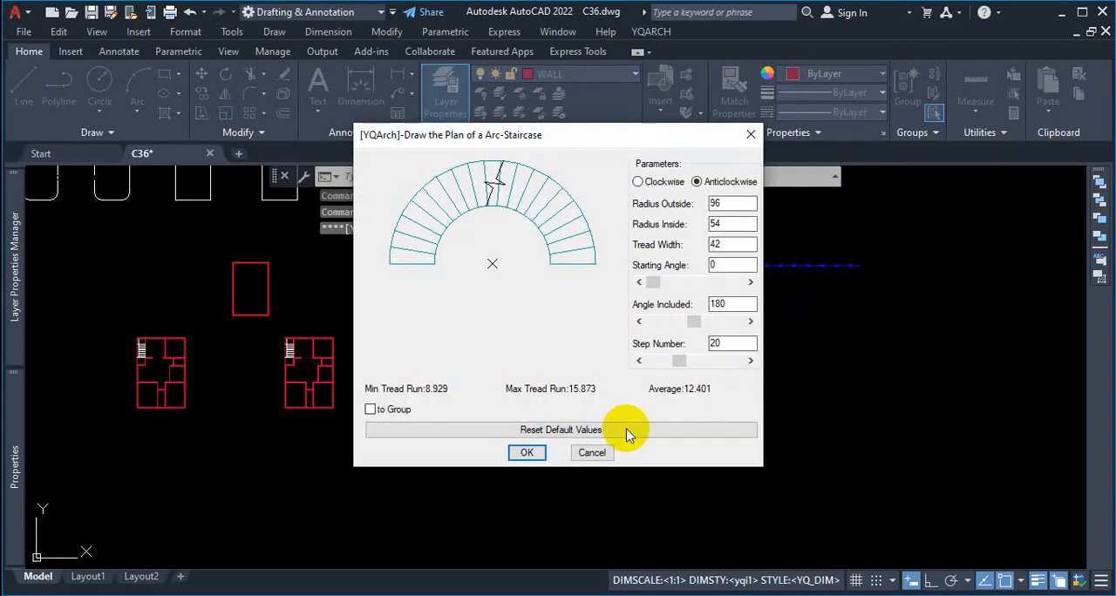
left_click(529, 452)
scroll(746, 325, "up", 5)
left_click(745, 324)
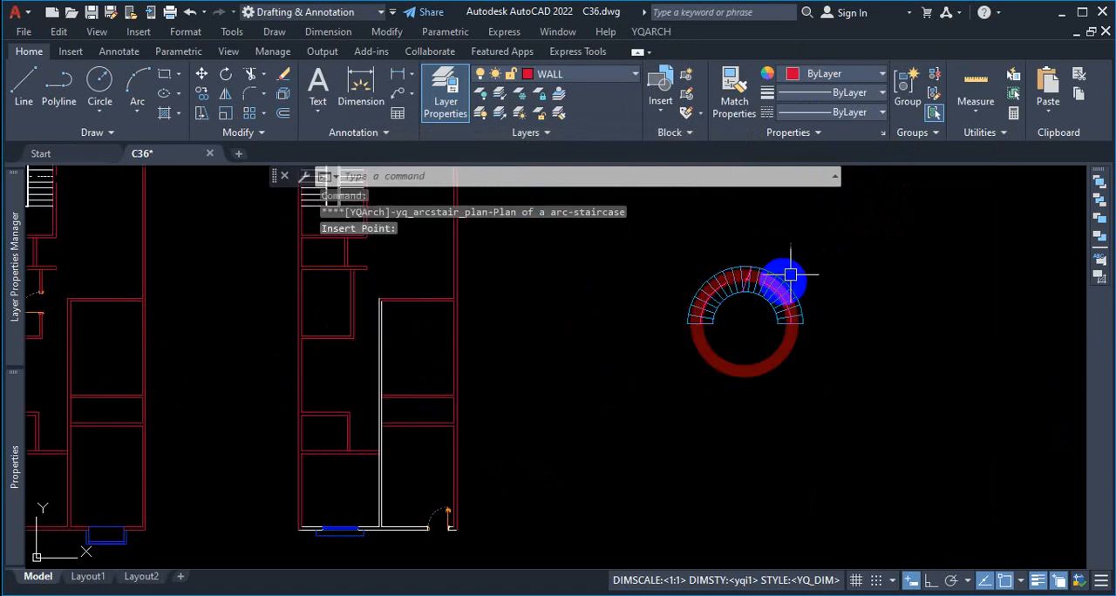
scroll(786, 297, "up", 3)
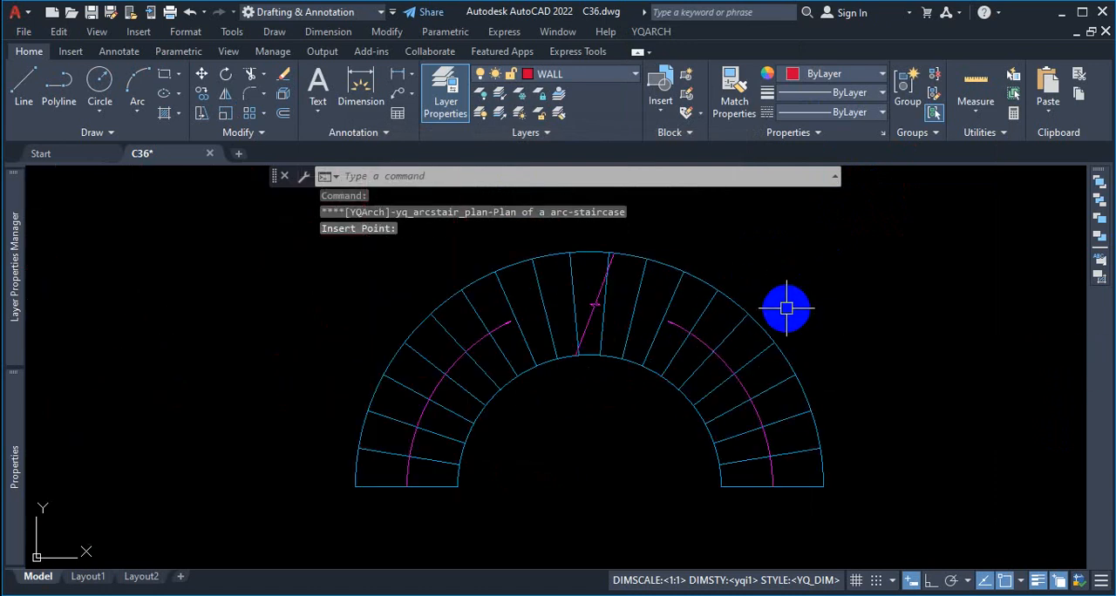
scroll(786, 307, "up", 4)
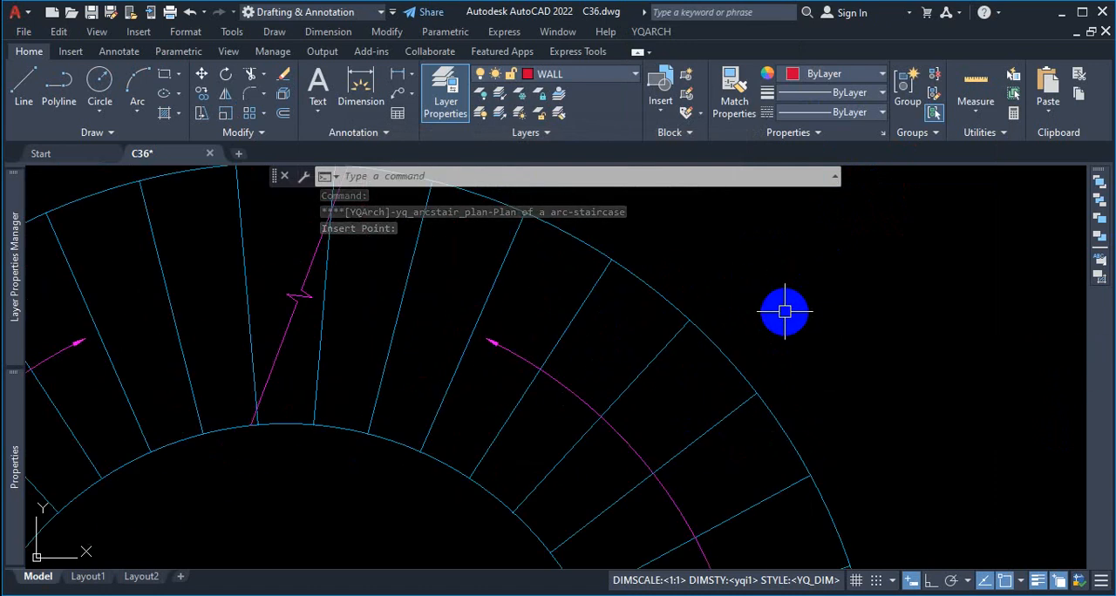
scroll(784, 311, "down", 6)
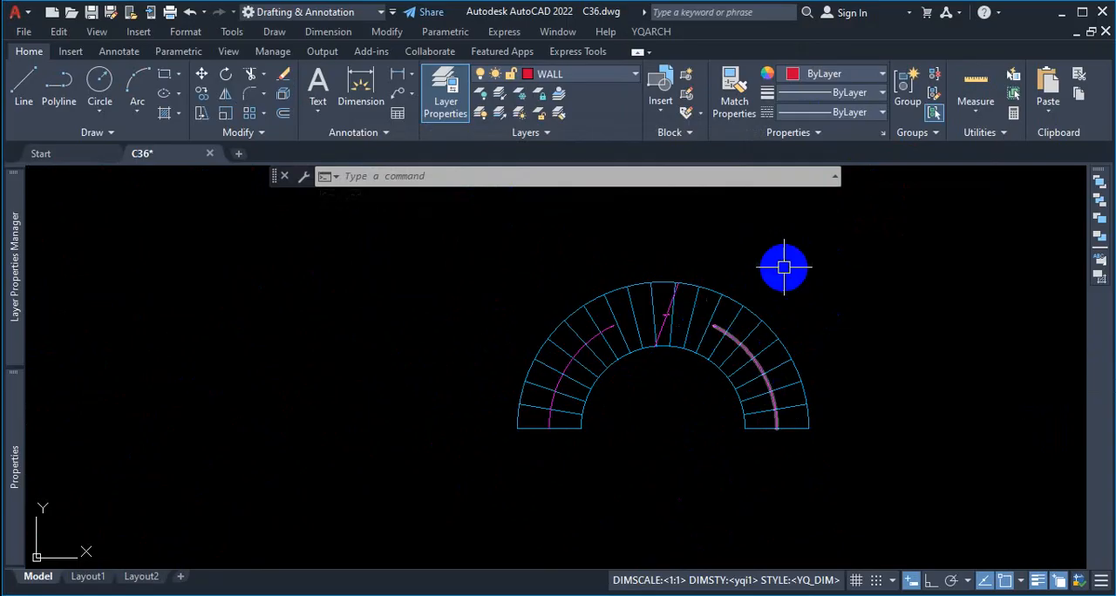
Step: Check the STAIR layer's color in the layer list and the layer assignment of the new staircase's tread lines
left_click(623, 77)
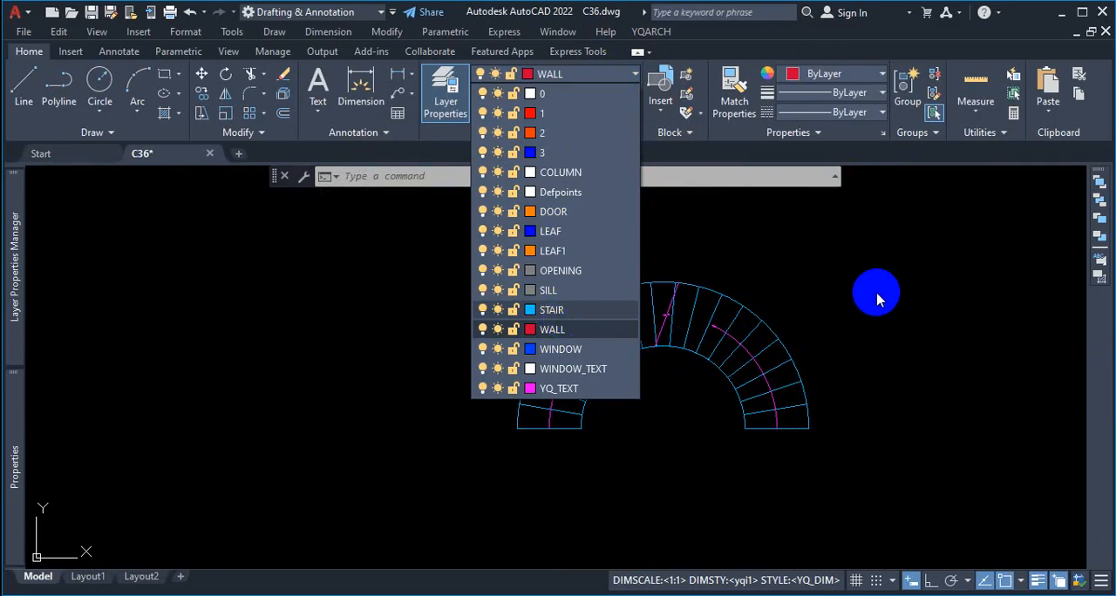
key("Escape")
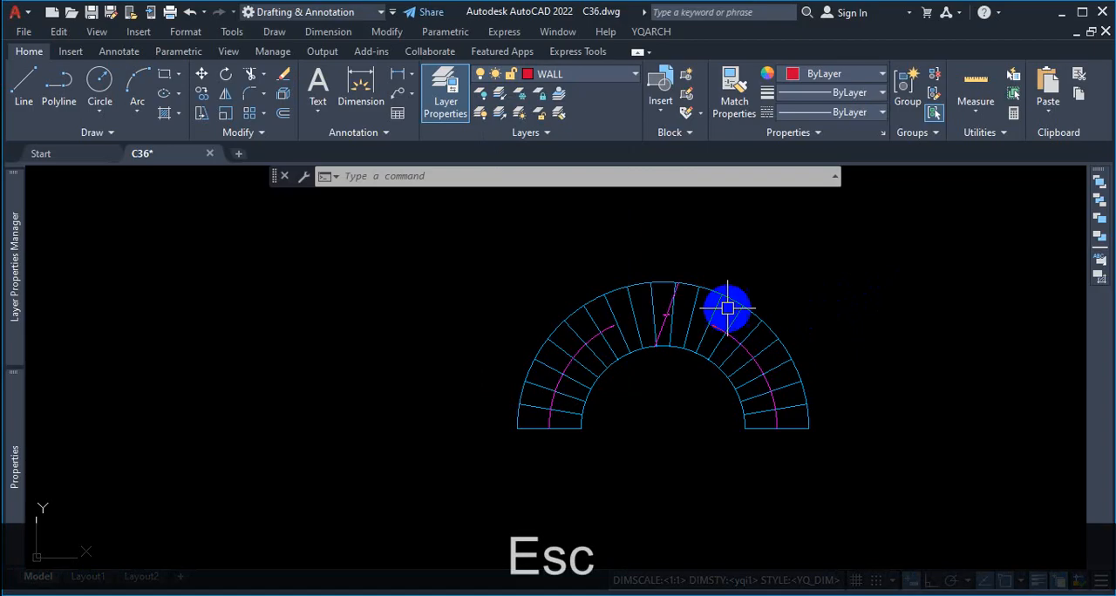
scroll(680, 355, "up", 2)
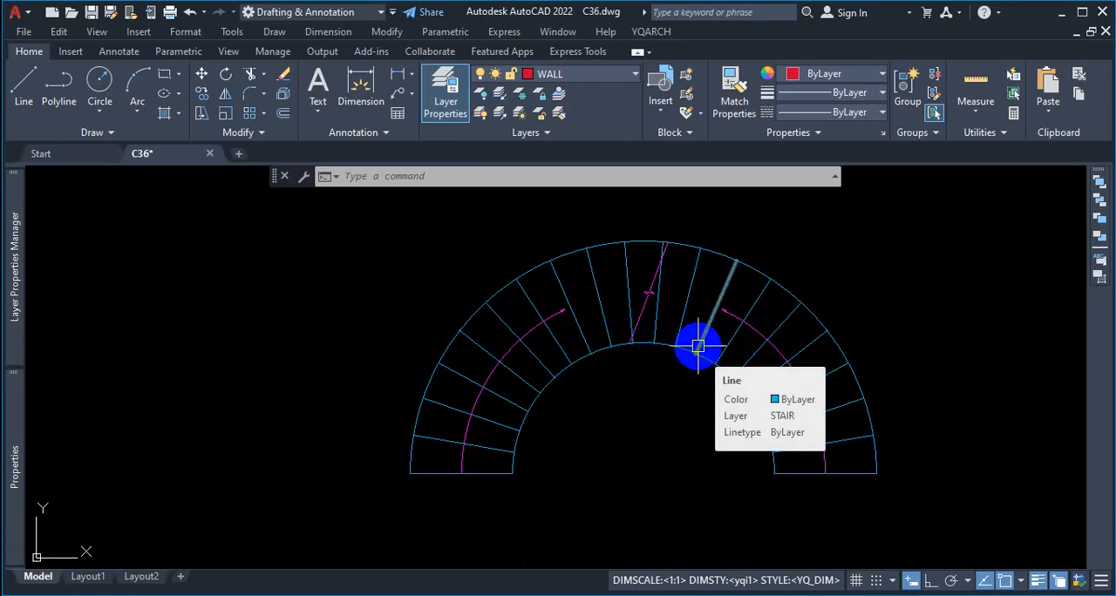
key("Escape")
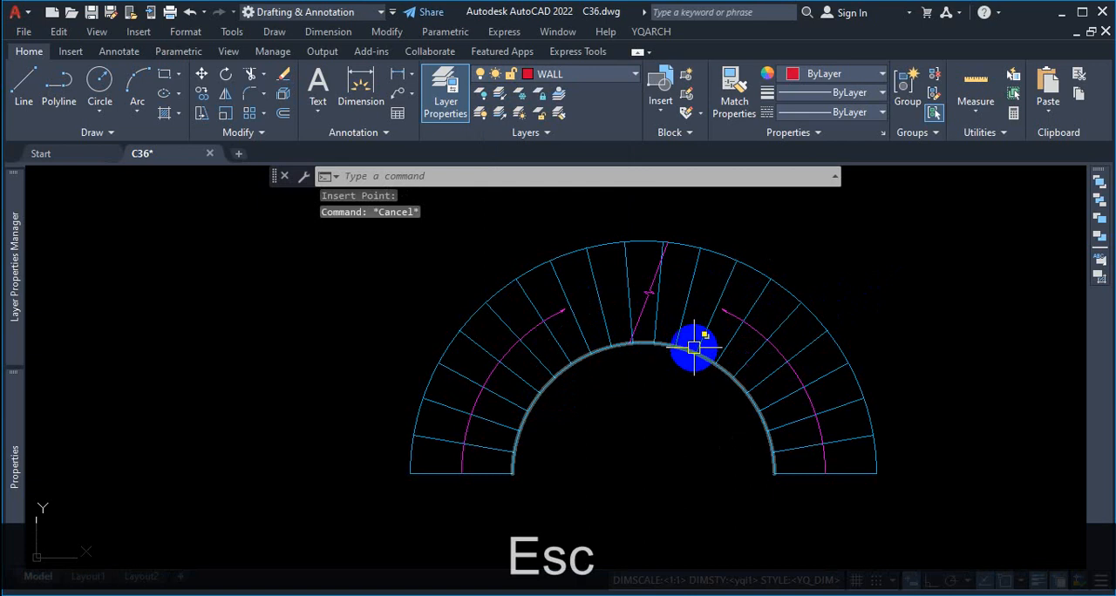
scroll(697, 347, "down", 8)
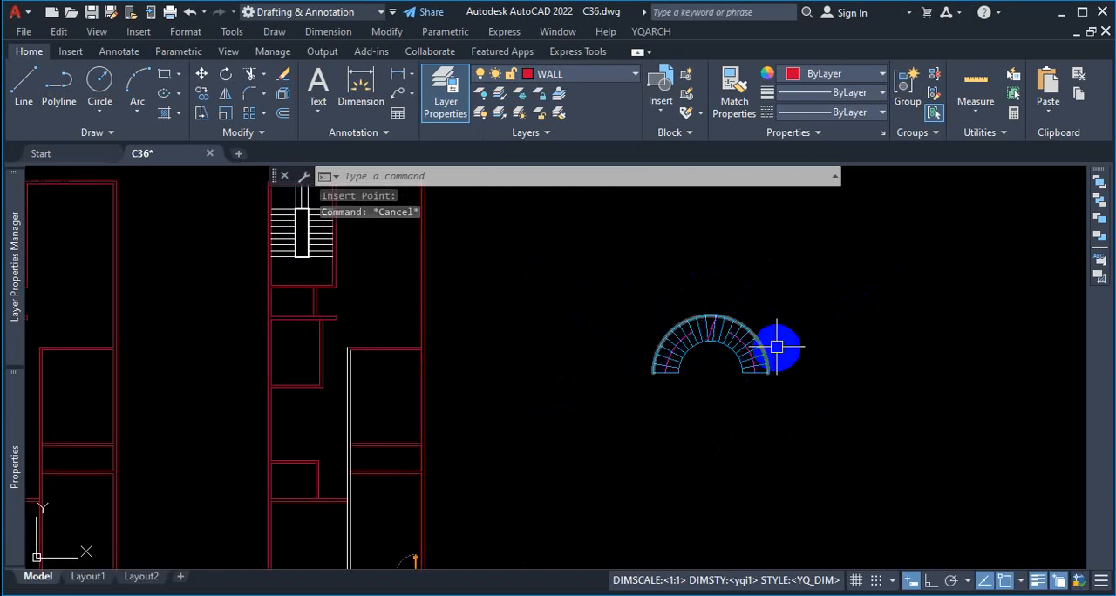
scroll(758, 376, "up", 10)
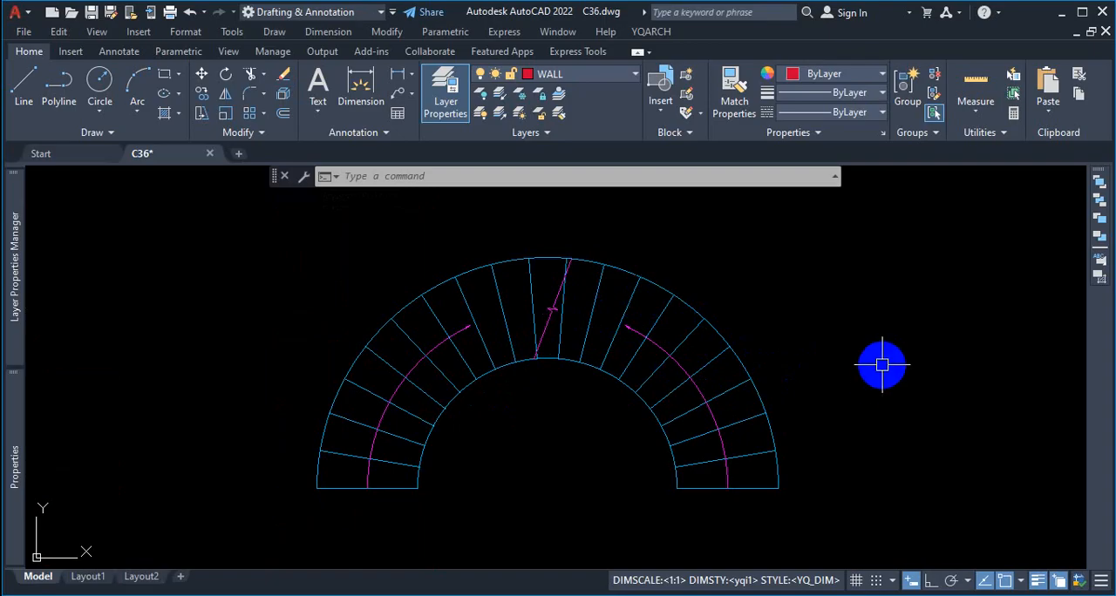
Step: Open the YQArch arc-staircase settings again and review the tread width, step number and plan preview
key("space")
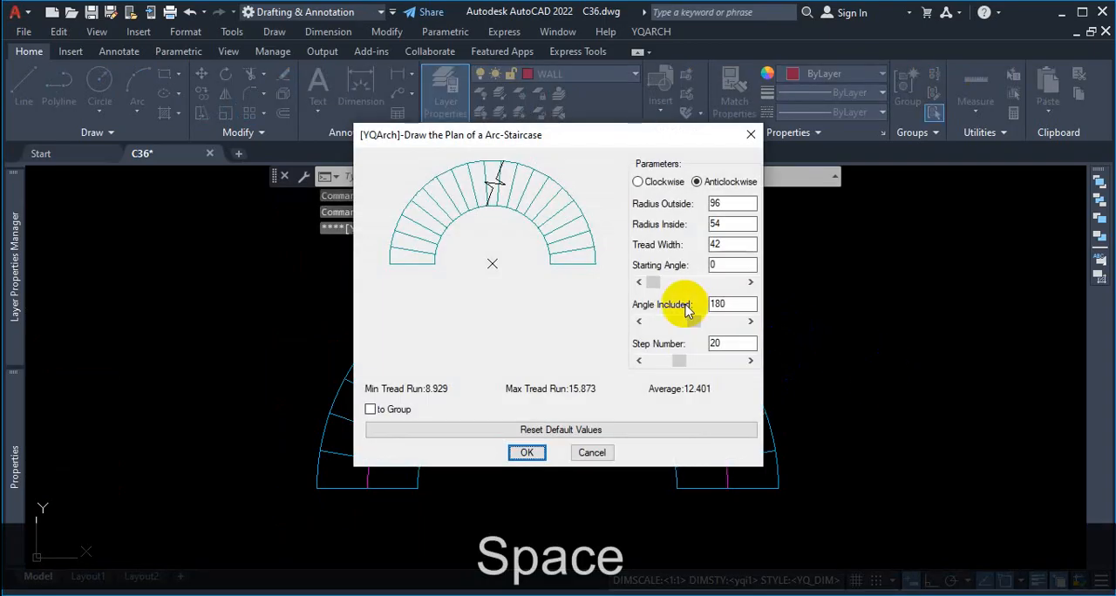
key("ctrl+1")
scroll(604, 322, "down", 2)
left_click(598, 285)
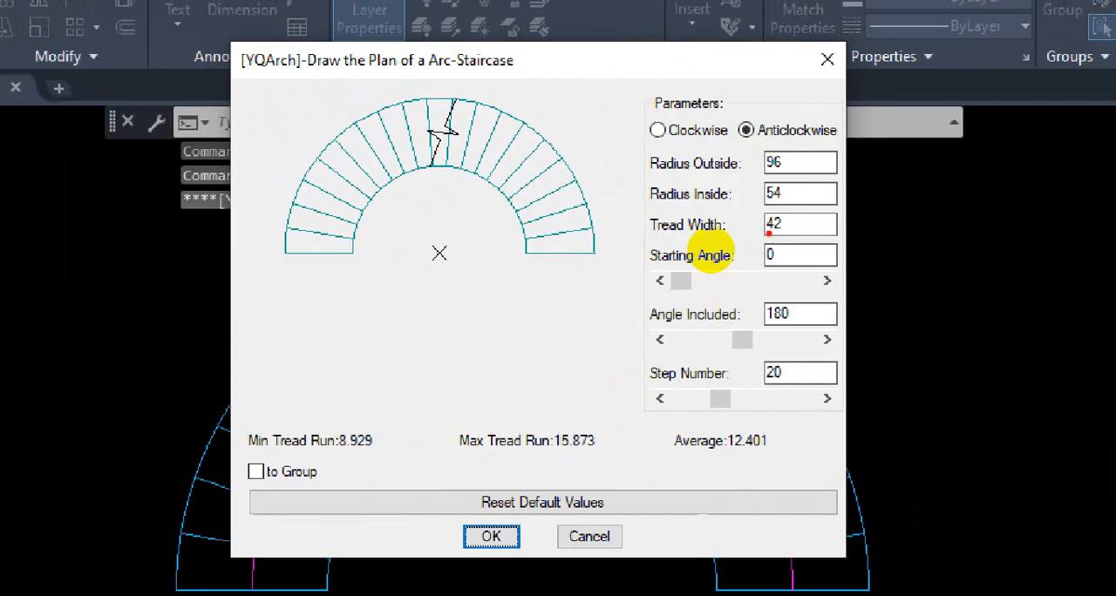
left_click_drag(745, 240, 752, 211)
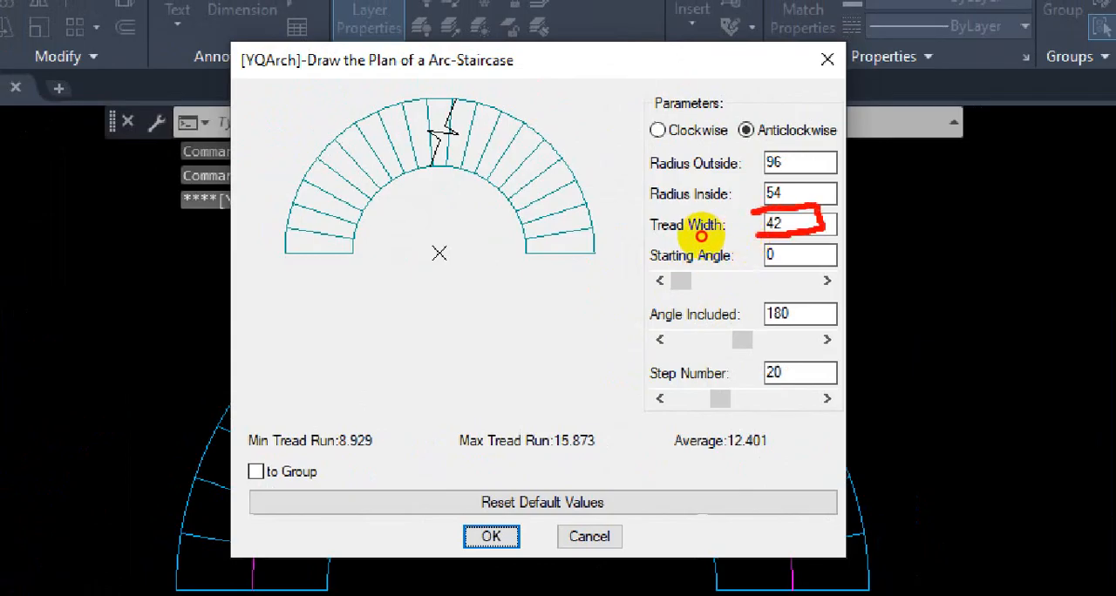
left_click_drag(789, 353, 751, 383)
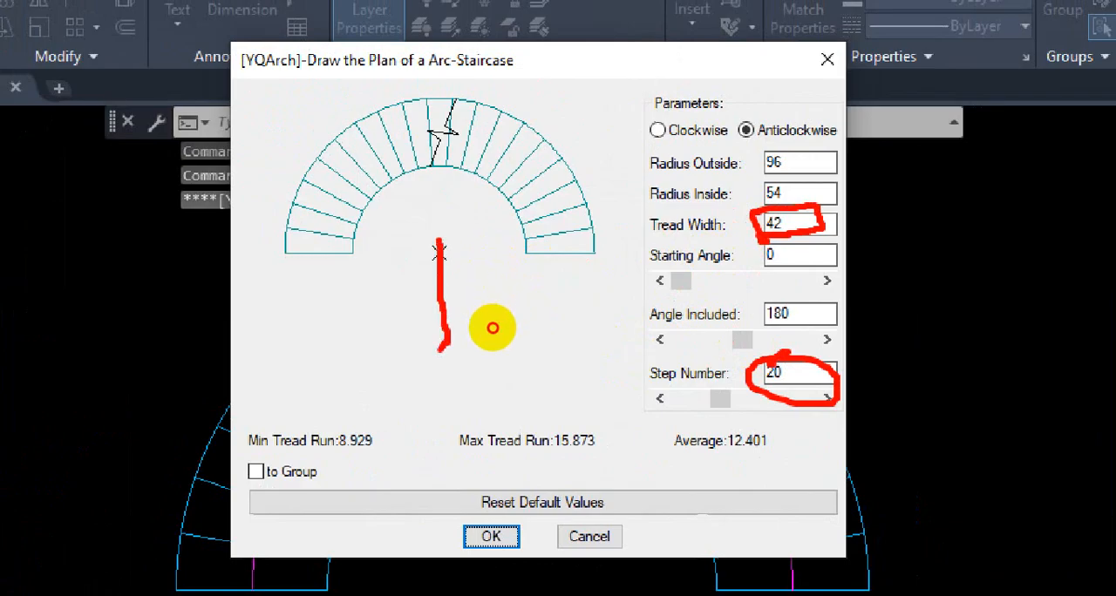
left_click_drag(440, 350, 345, 353)
mouse_move(286, 250)
left_mouse_down()
mouse_move(317, 333)
mouse_move(383, 367)
left_mouse_up()
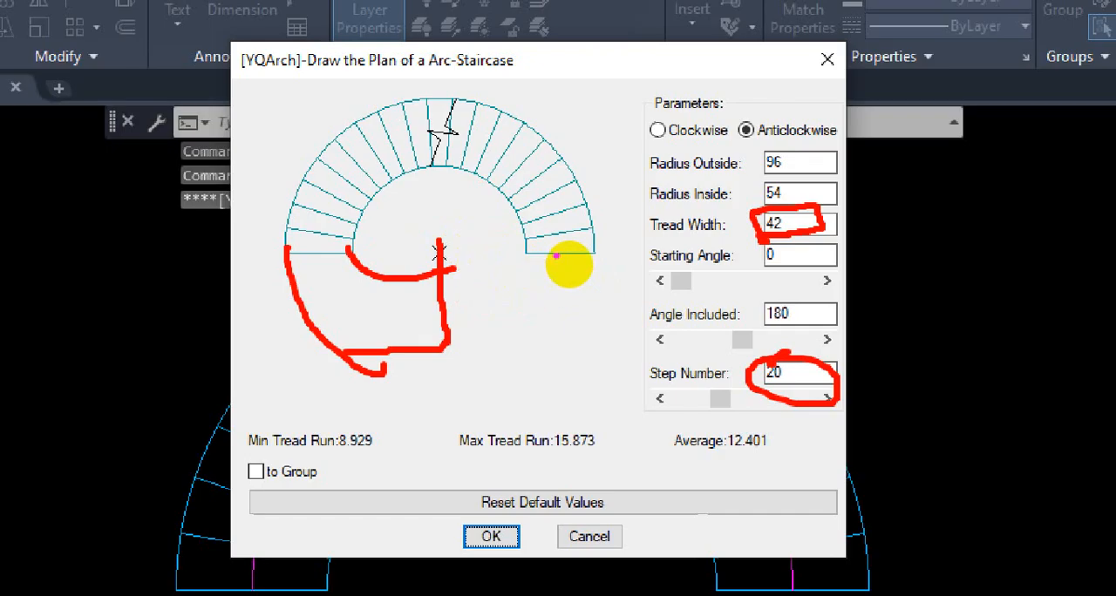
key("Escape")
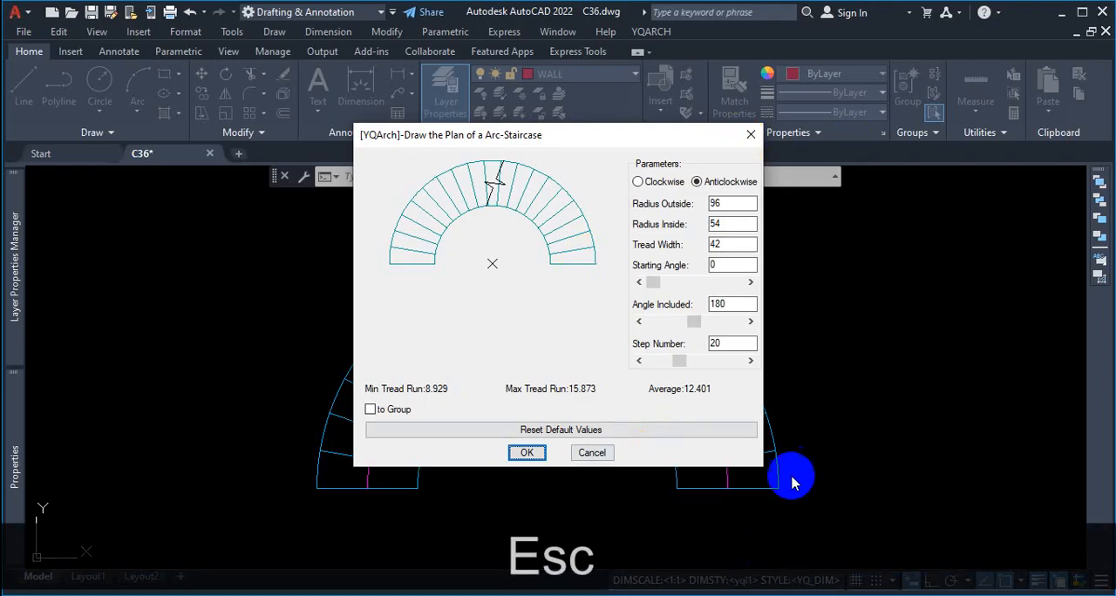
Step: Switch to Chrome and look through the U-Shaped Curved Stairs page on dimensions.com, including its related stair types
key("alt+Tab")
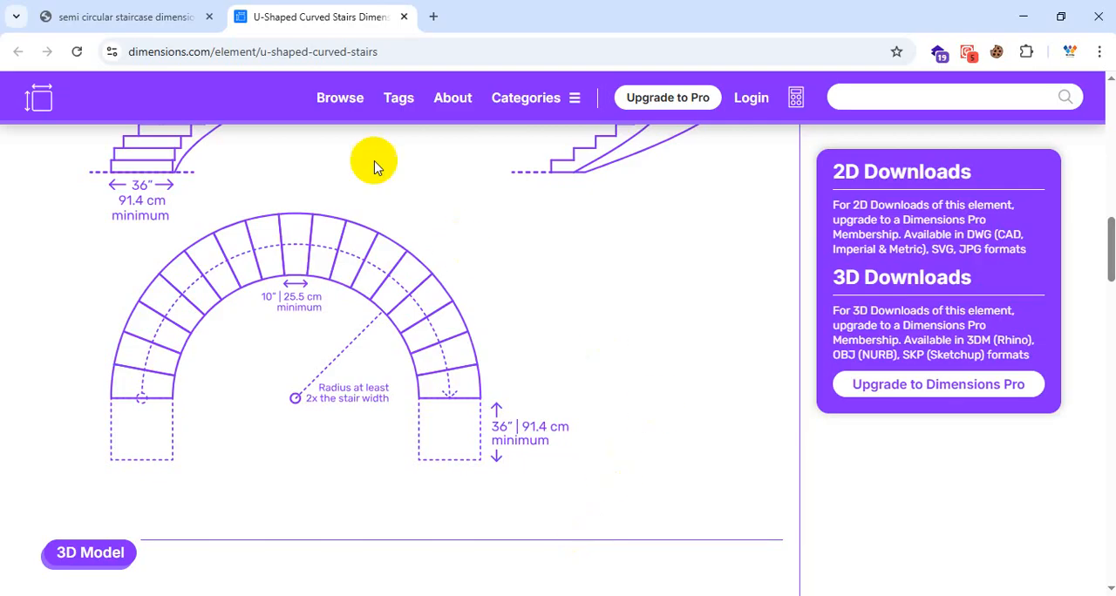
scroll(445, 281, "down", 2)
scroll(445, 281, "down", 20)
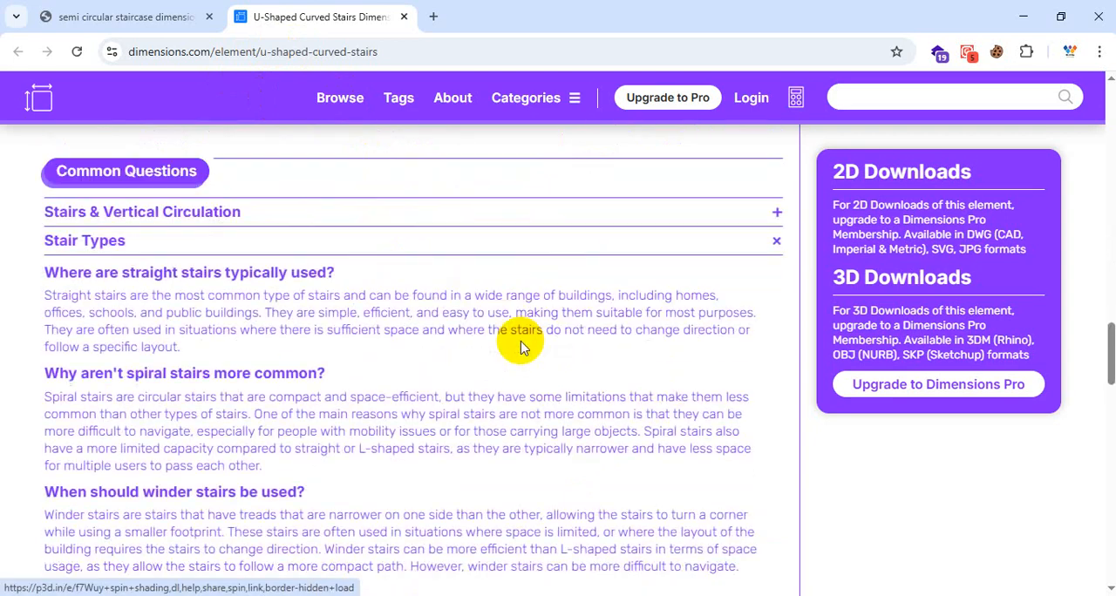
scroll(618, 349, "up", 3)
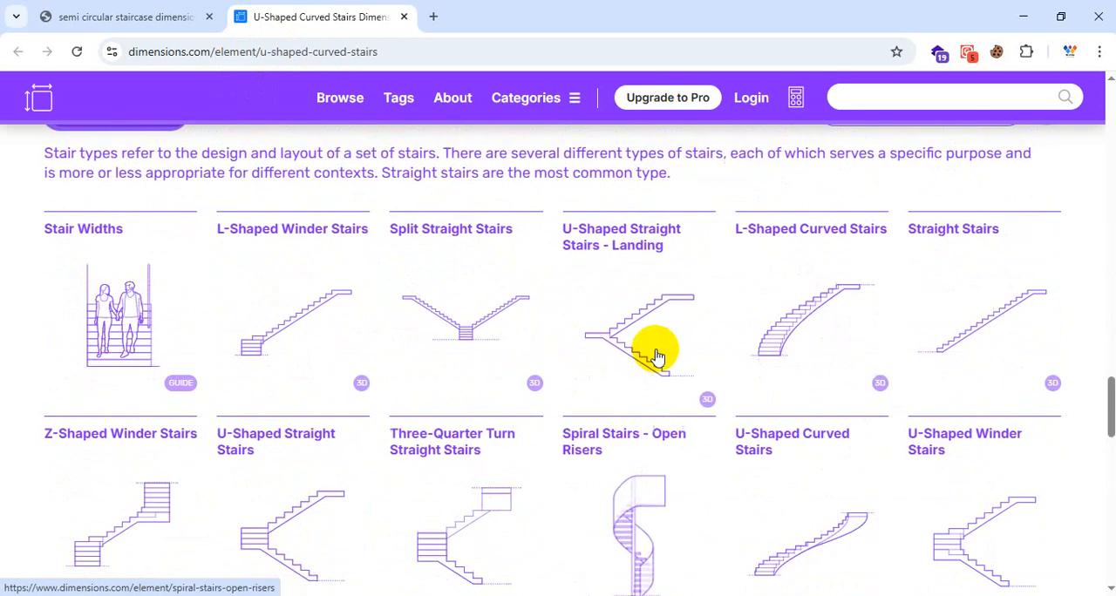
scroll(658, 356, "down", 4)
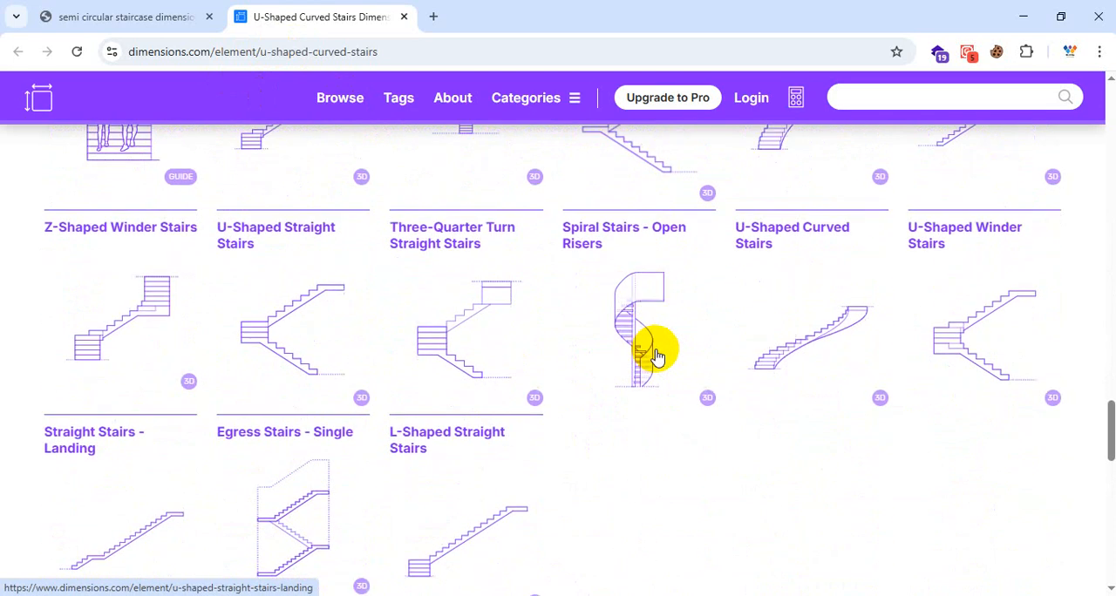
scroll(654, 351, "up", 1)
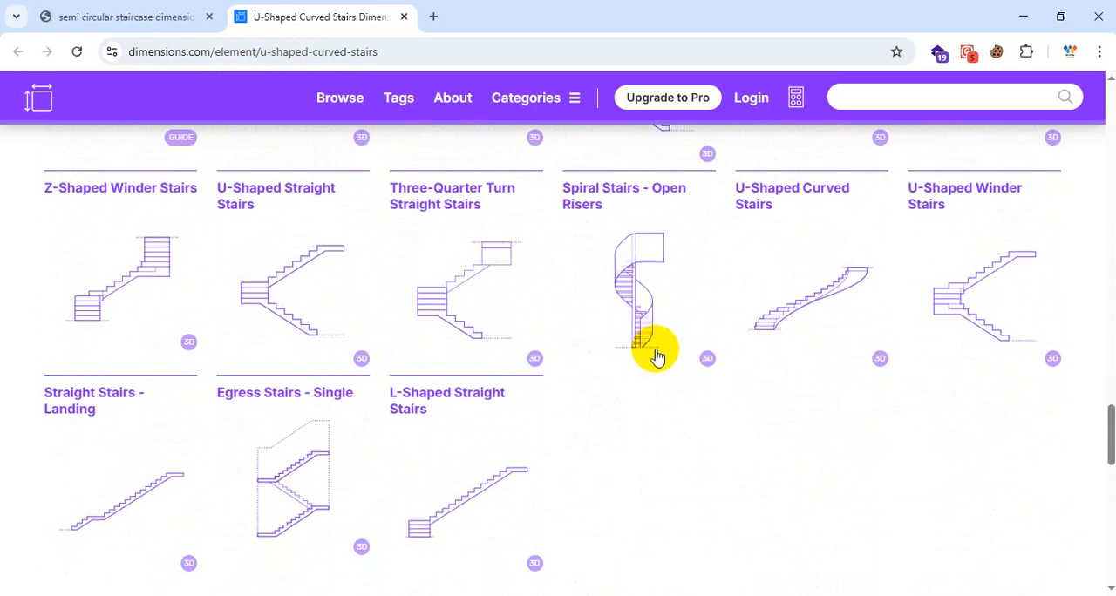
Step: Return to the "semi circular staircase dimensions" search results and open the Designed Stairs article Circular Staircase Classifications And Standards
left_click(139, 17)
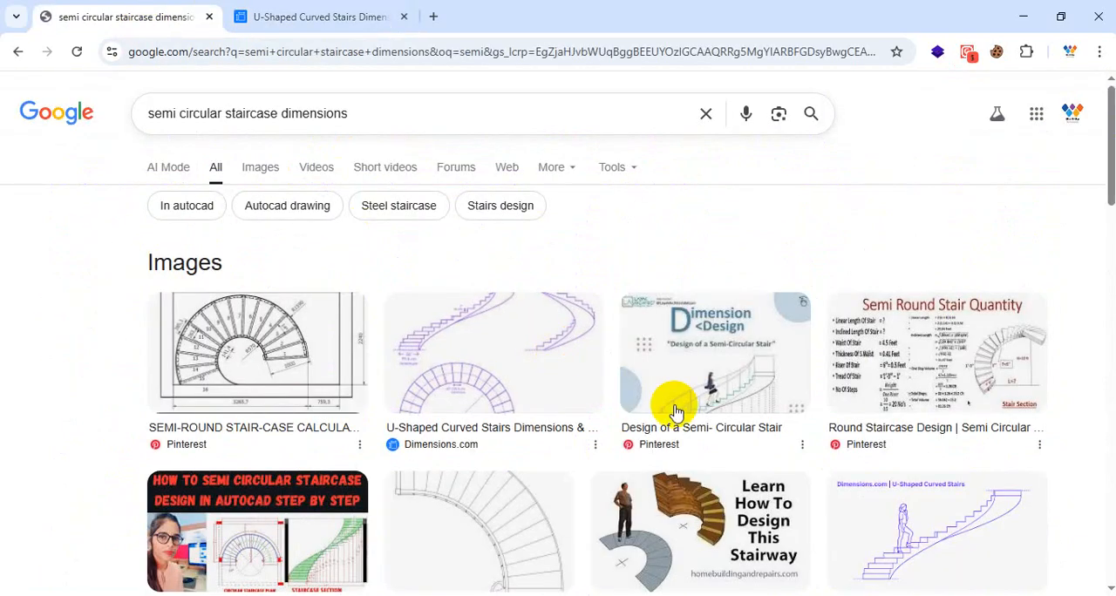
scroll(688, 416, "down", 2)
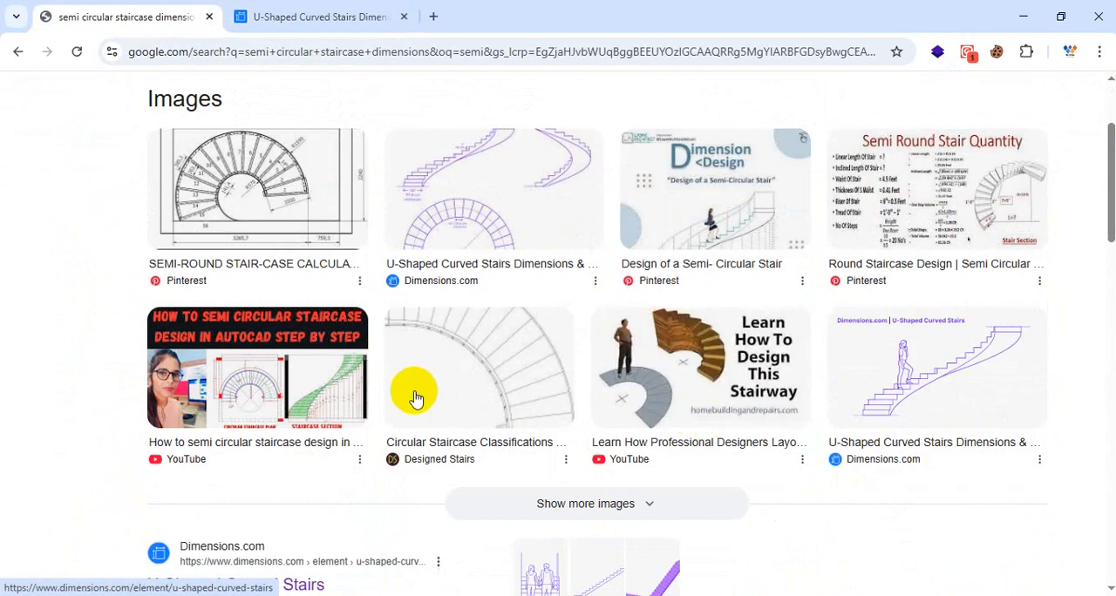
scroll(480, 327, "down", 5)
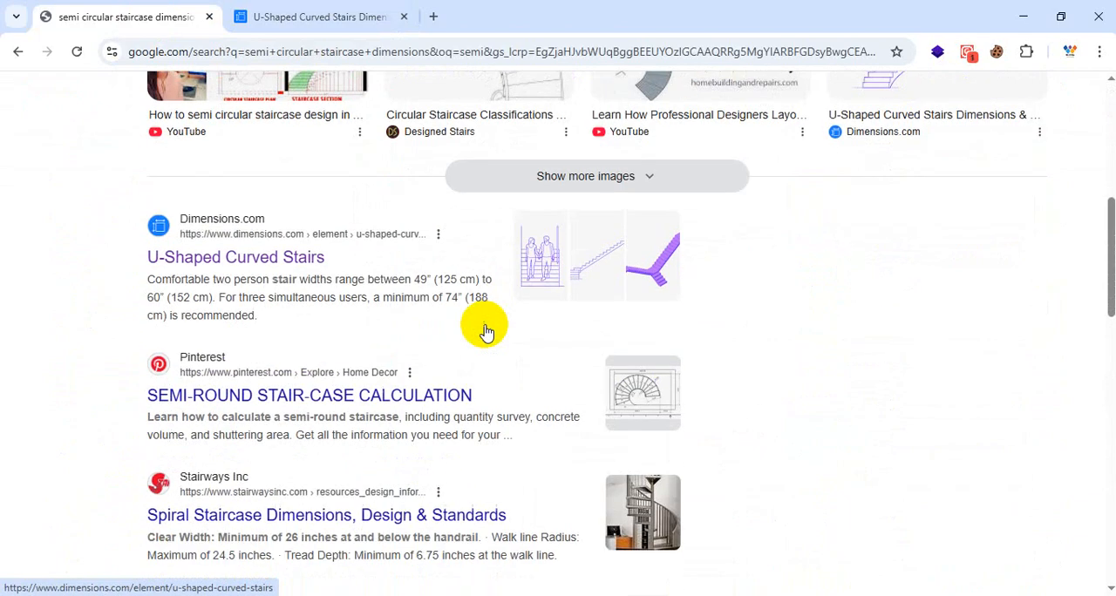
scroll(487, 331, "down", 1)
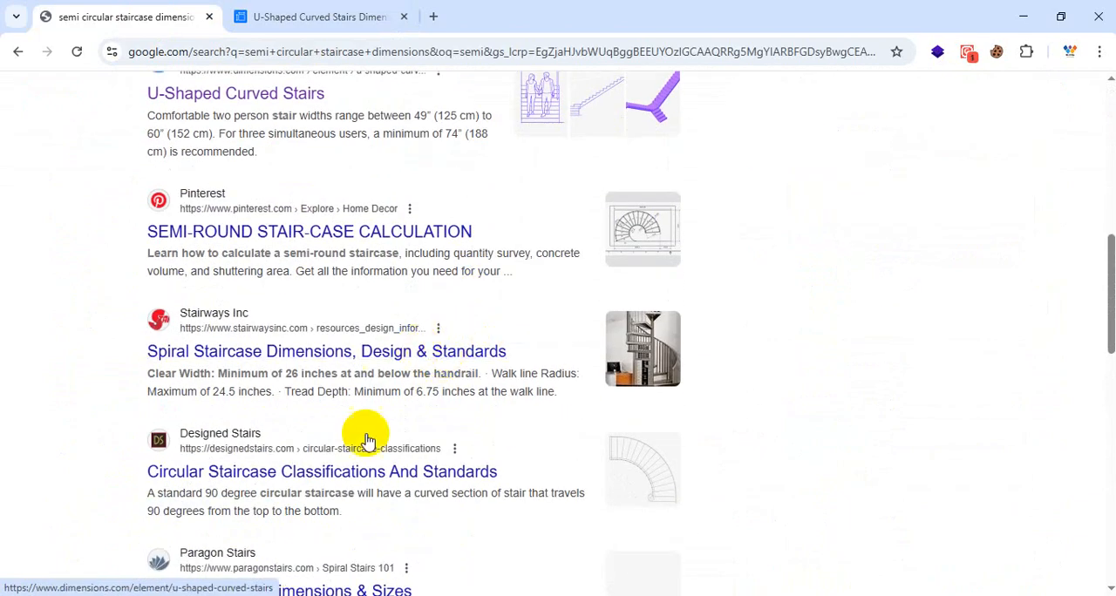
left_click(337, 468)
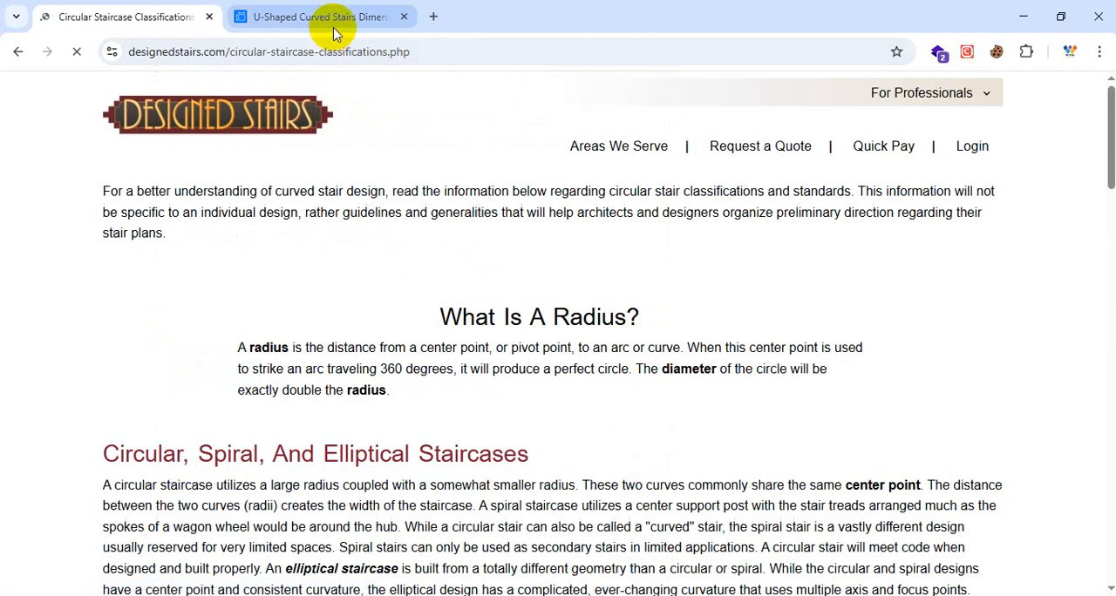
Step: Find the circular, spiral and elliptical staircase plans in the article and start annotating over them
scroll(511, 436, "down", 9)
scroll(511, 435, "up", 2)
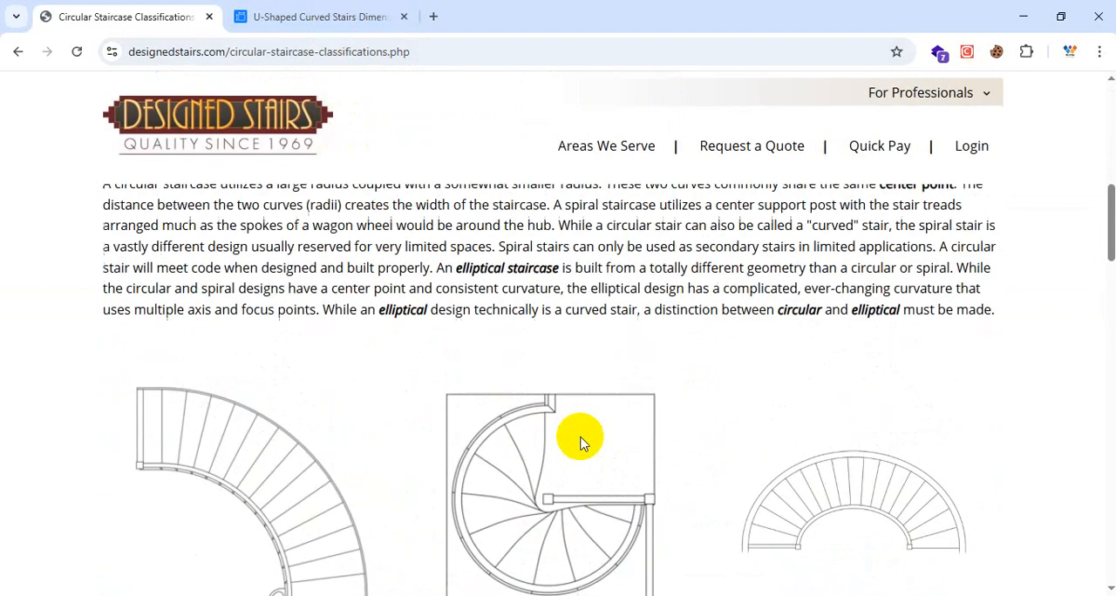
scroll(596, 433, "down", 1)
key("ctrl+1")
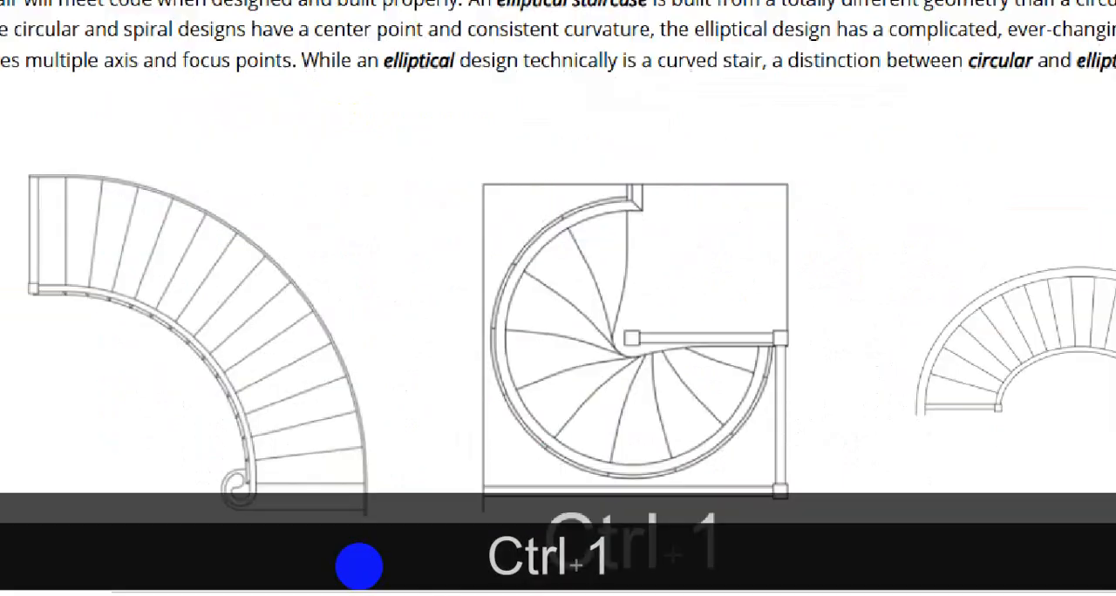
scroll(380, 553, "down", 4)
left_click(401, 540)
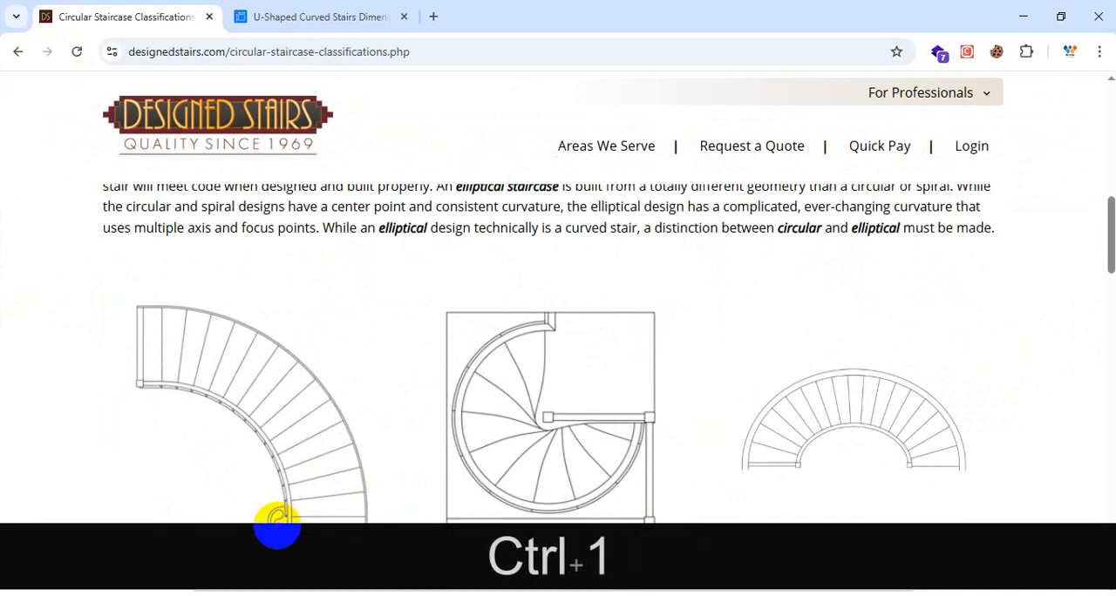
Step: Mark the two perpendicular ends and the outer curve of the quarter-circle stair plan with red pen strokes
left_click_drag(277, 526, 383, 525)
mouse_move(142, 284)
left_mouse_down()
mouse_move(131, 394)
mouse_move(140, 495)
left_mouse_up()
mouse_move(135, 541)
left_mouse_down()
mouse_move(348, 544)
mouse_move(229, 544)
left_mouse_up()
left_click_drag(310, 371, 406, 339)
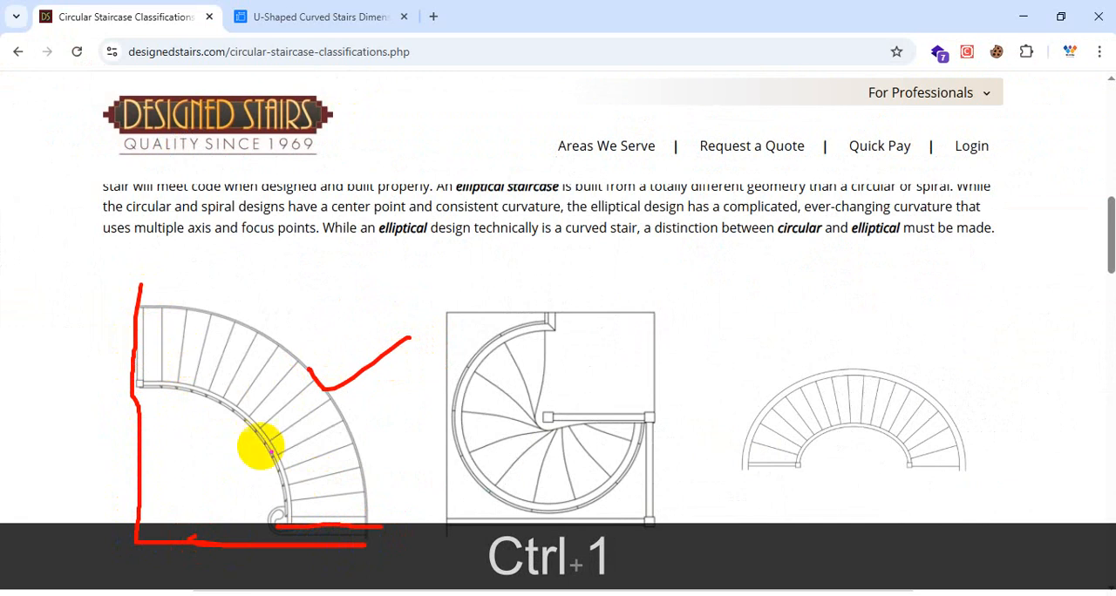
Step: Trace the walking line through the quarter-circle, elliptical and spiral stair plans in red, and clear the markup
mouse_move(292, 523)
left_mouse_down()
mouse_move(332, 529)
mouse_move(252, 387)
mouse_move(132, 331)
left_mouse_up()
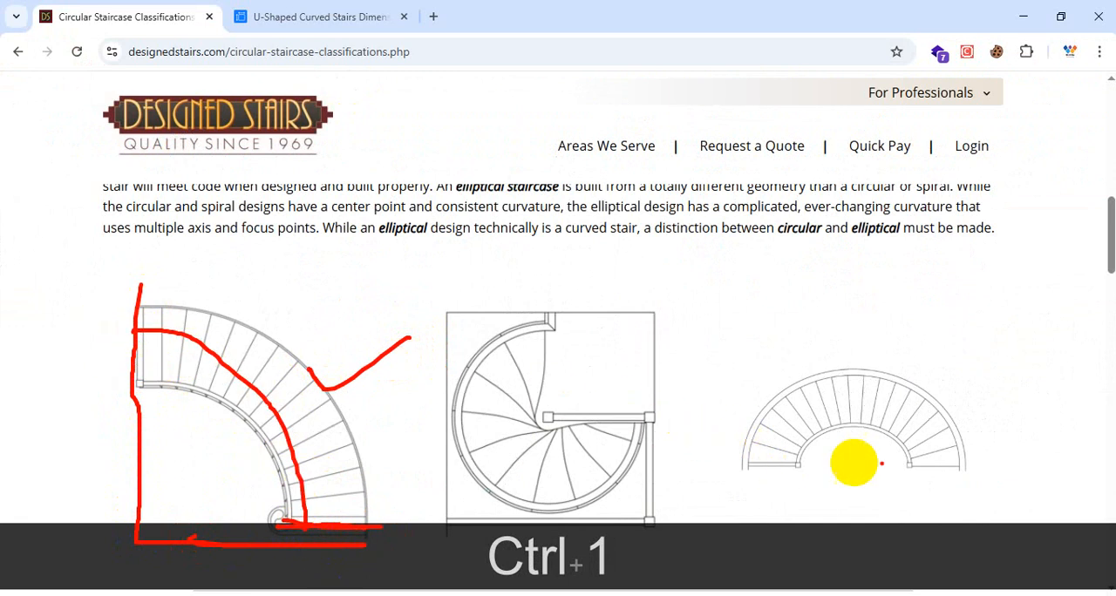
mouse_move(928, 467)
left_mouse_down()
mouse_move(817, 391)
mouse_move(786, 479)
left_mouse_up()
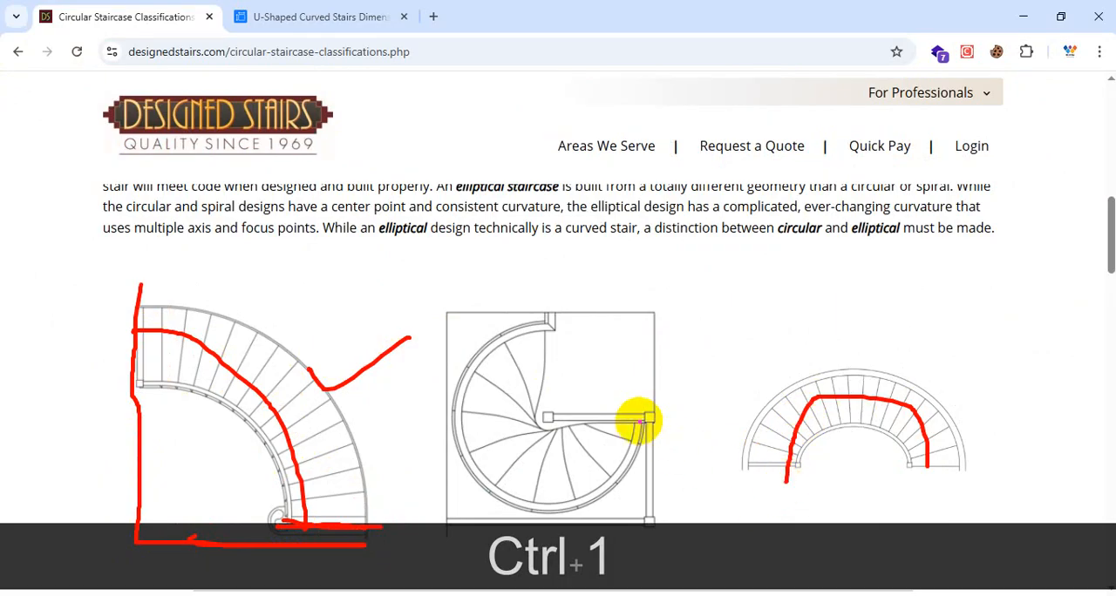
mouse_move(555, 322)
left_mouse_down()
mouse_move(546, 406)
mouse_move(509, 419)
mouse_move(632, 432)
left_mouse_up()
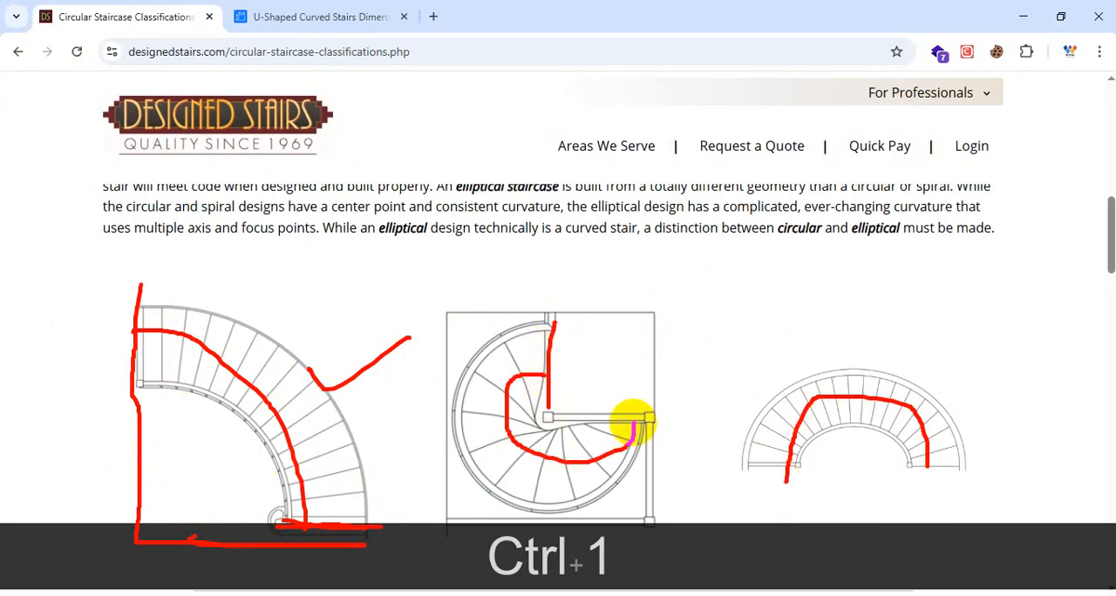
key("Escape")
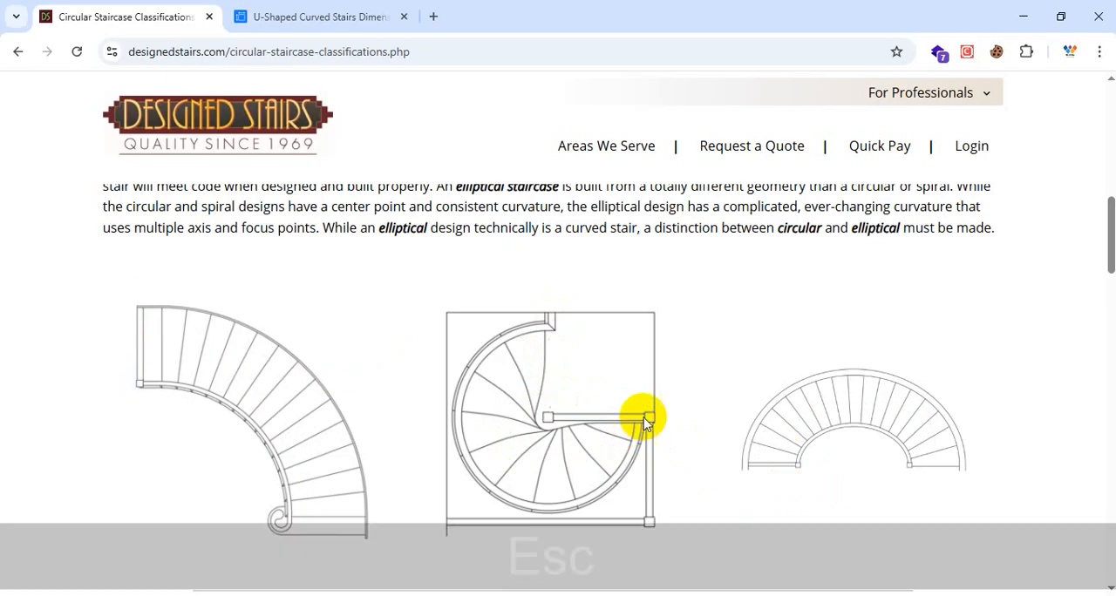
Step: Examine the staircase classification plans, from the standard 90 degree and compound radius types to the C-shaped, 180 degree and J-shaped ones
scroll(672, 361, "down", 5)
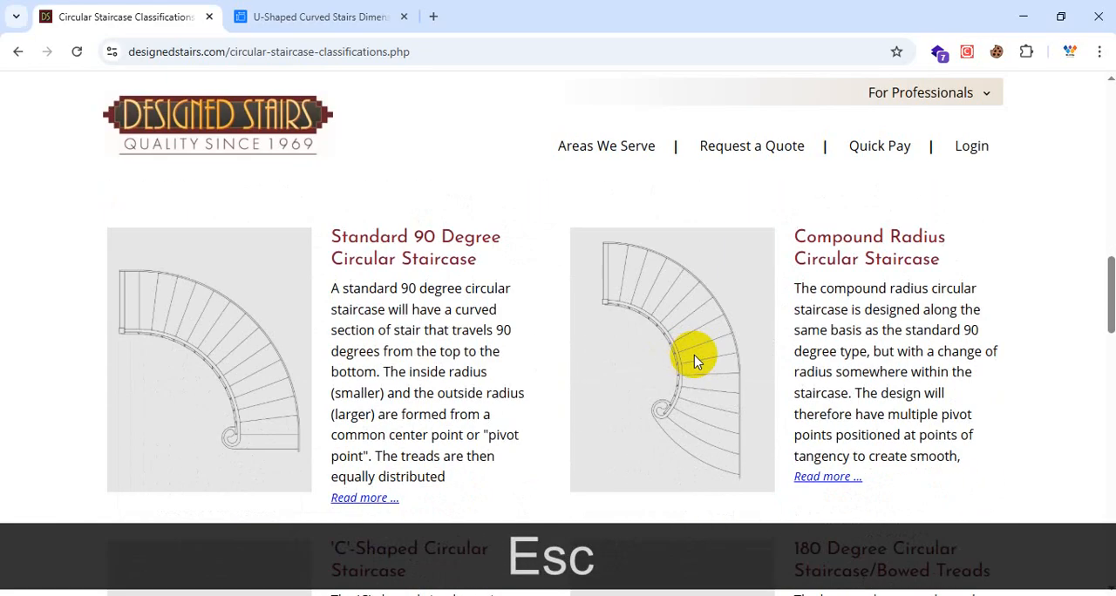
scroll(697, 357, "down", 1)
scroll(715, 351, "up", 1)
scroll(715, 352, "down", 1)
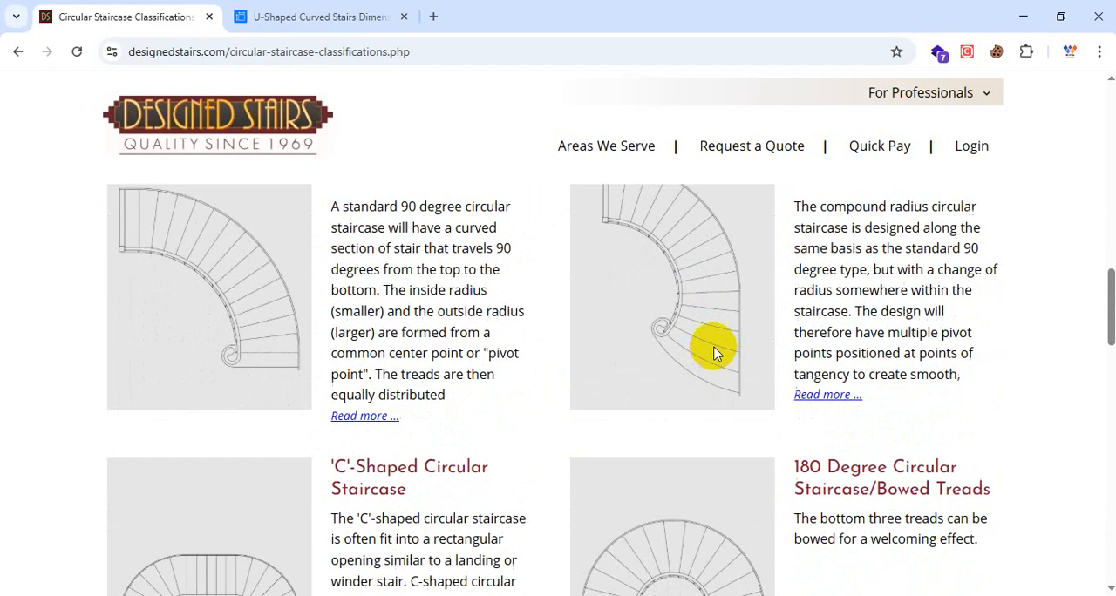
scroll(444, 366, "up", 2)
scroll(896, 313, "down", 1)
scroll(896, 314, "down", 4)
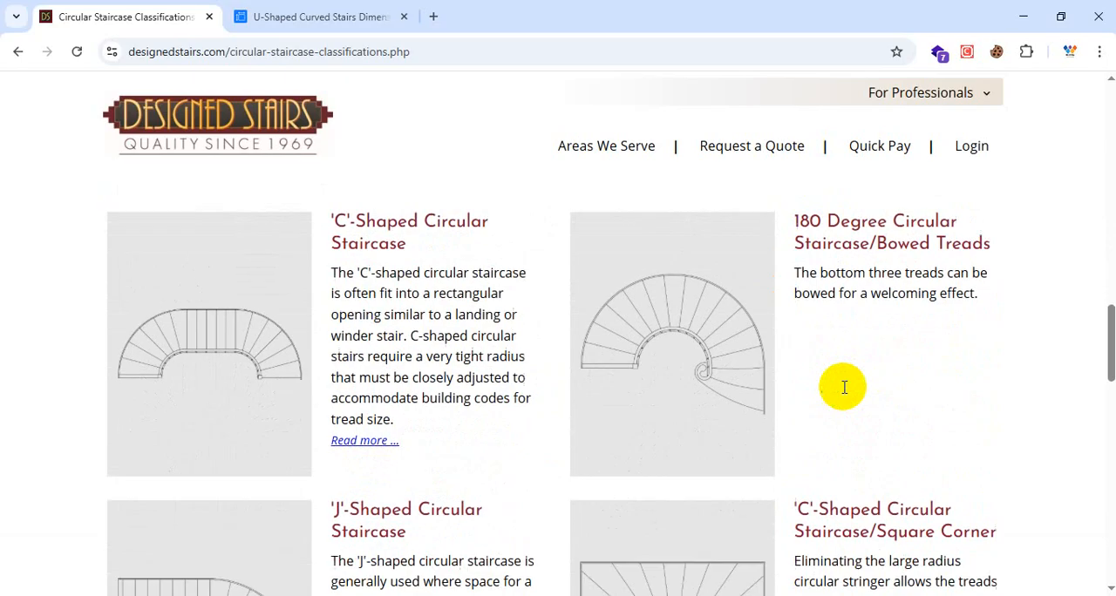
scroll(780, 397, "down", 3)
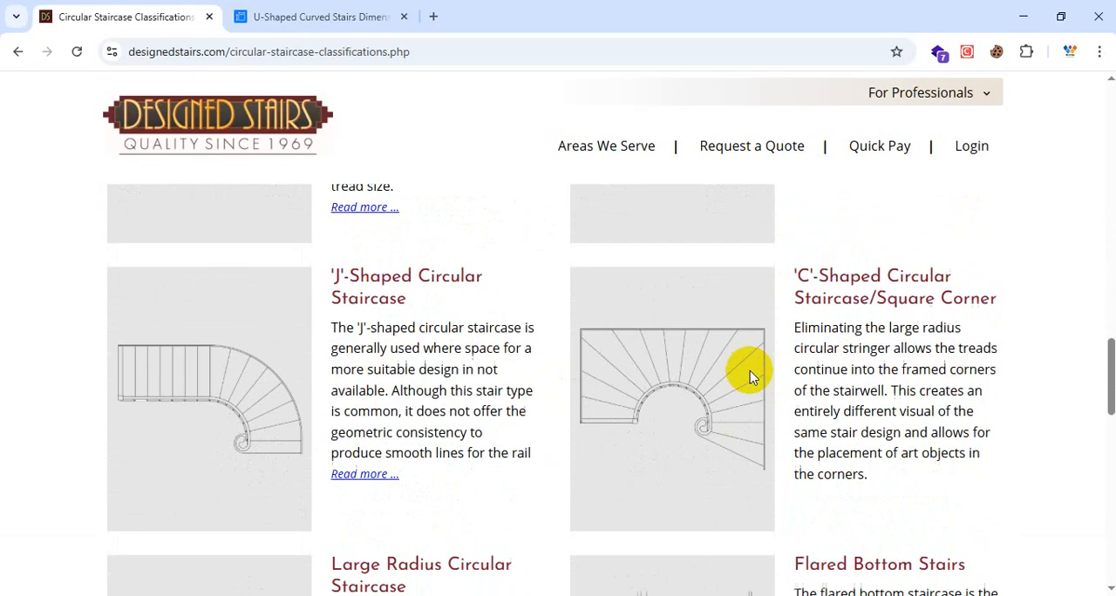
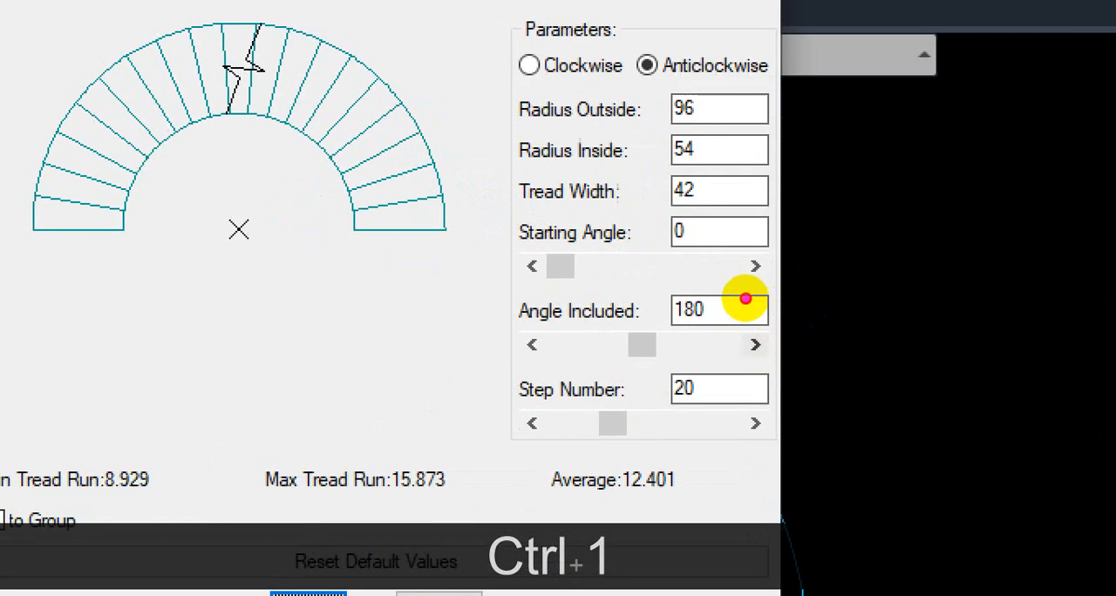
Step: Circle the tread width, step number and included angle of the arc staircase in red, and clear the markup
left_click_drag(686, 167, 676, 142)
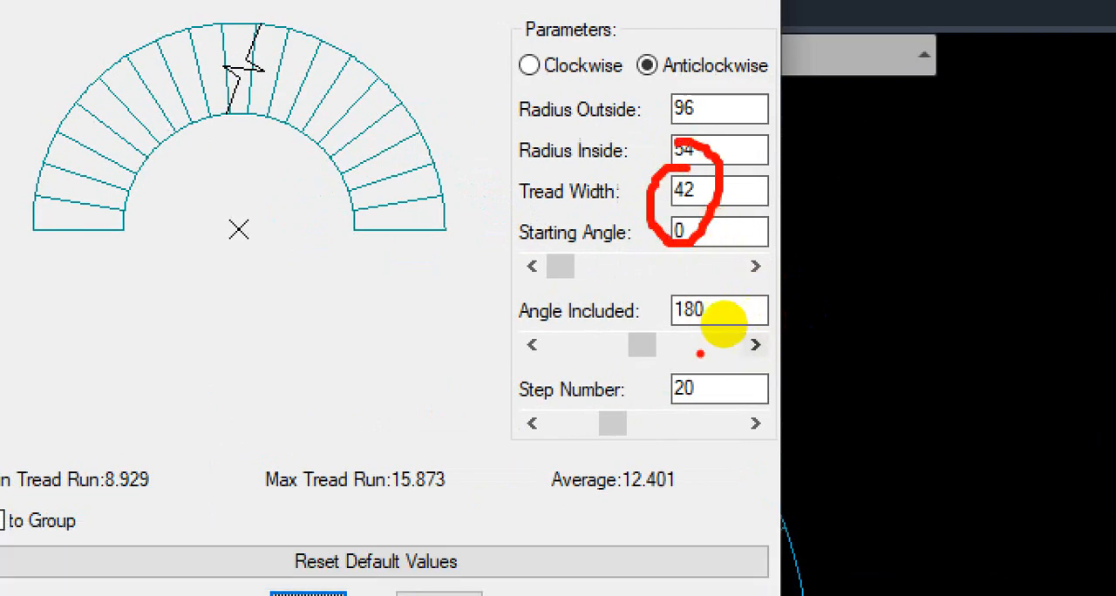
mouse_move(677, 369)
left_mouse_down()
mouse_move(671, 411)
mouse_move(689, 370)
left_mouse_up()
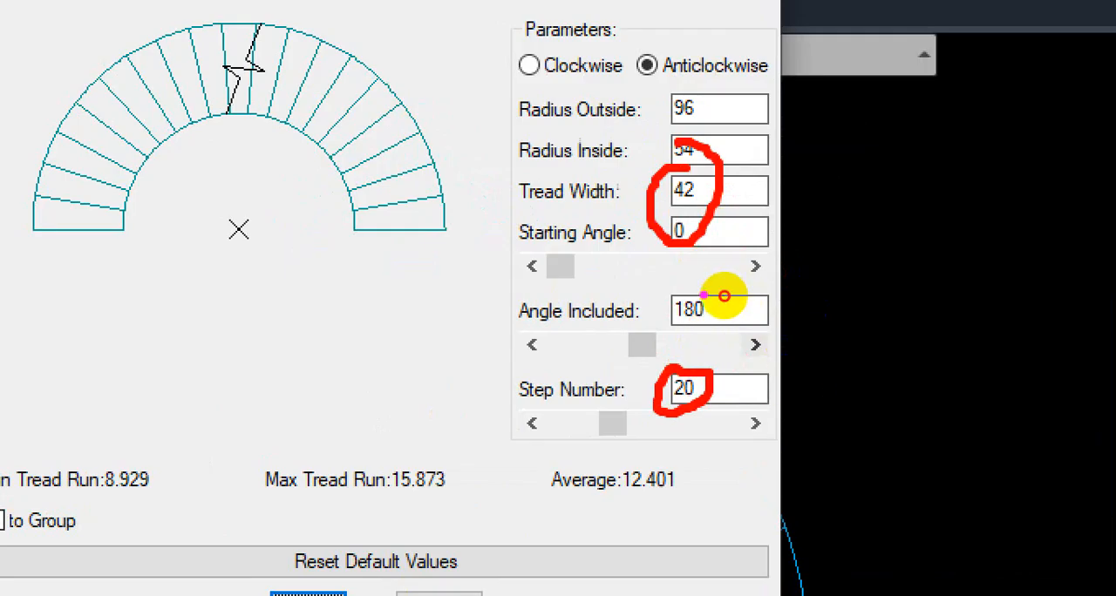
mouse_move(723, 297)
left_mouse_down()
mouse_move(706, 299)
mouse_move(740, 307)
mouse_move(713, 291)
left_mouse_up()
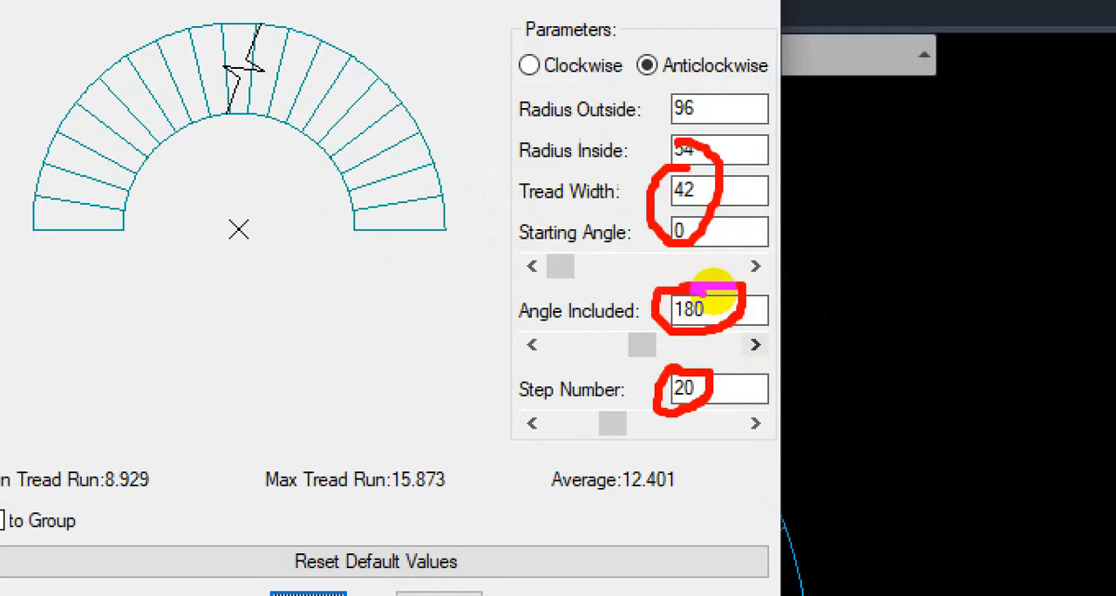
key("Escape")
Step: Set the arc staircase's included angle to 90 degrees
double_click(733, 304)
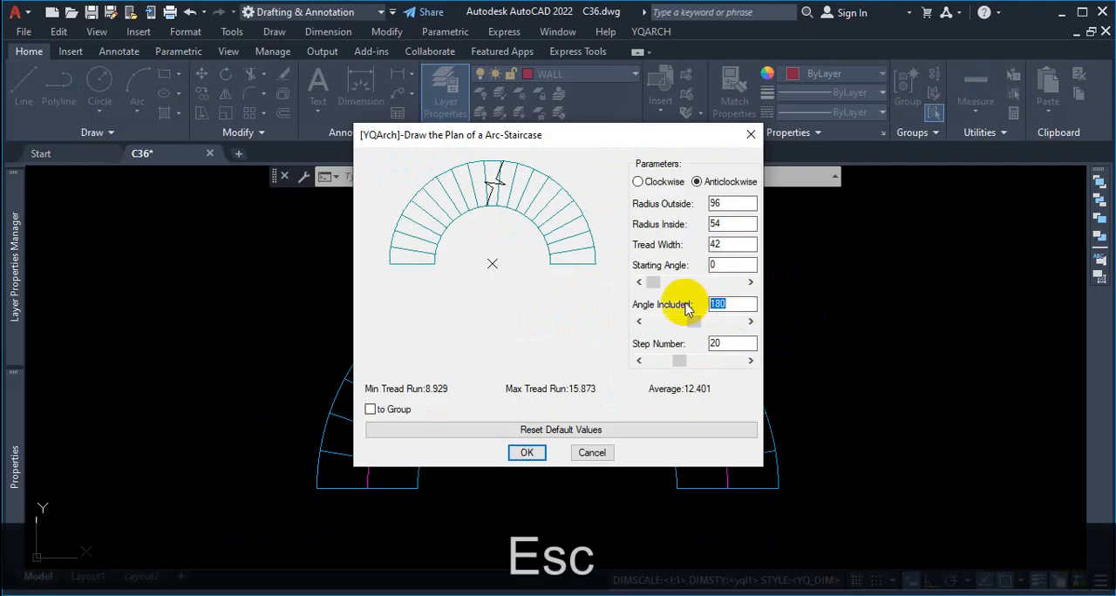
type("90")
left_click(738, 261)
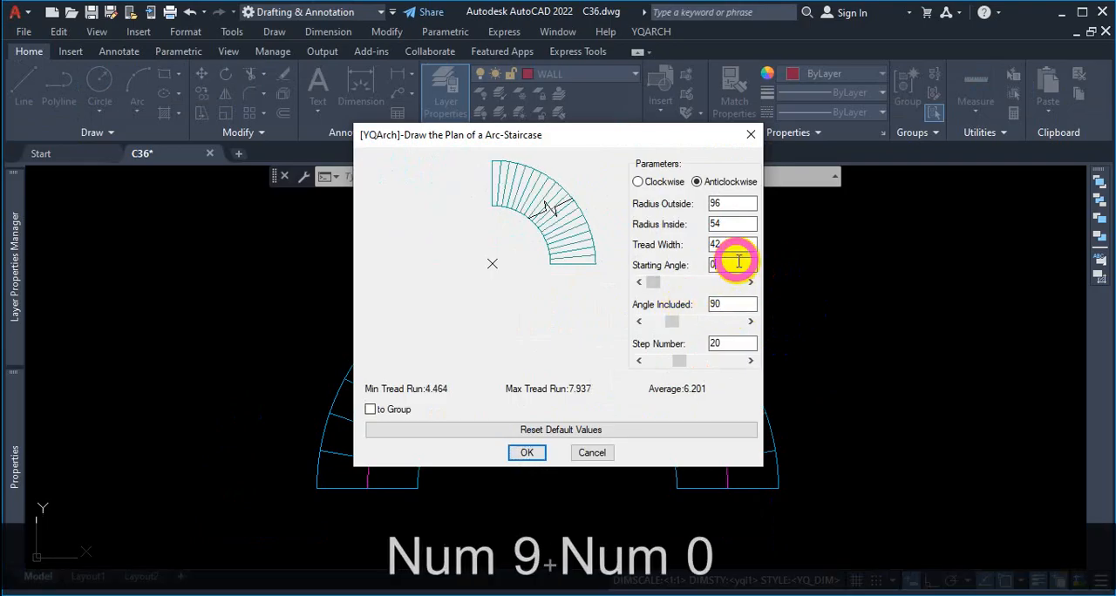
Step: Annotate the quarter-circle preview's inside radius, tread width, walking line and tread run values in red, and clear the markup
key("ctrl+1")
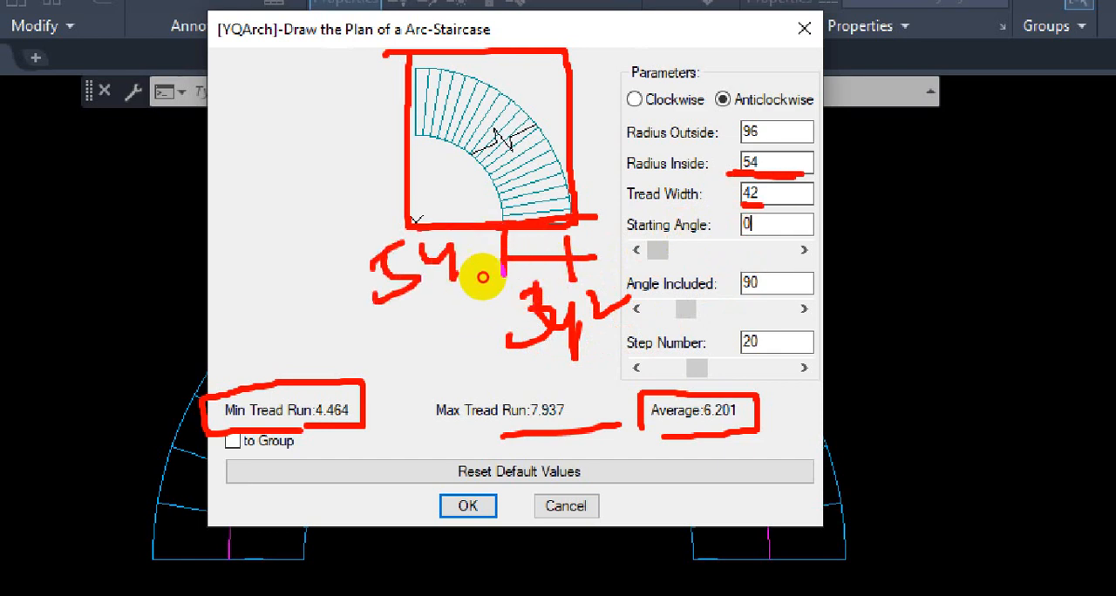
mouse_move(492, 315)
left_mouse_down()
mouse_move(508, 329)
mouse_move(515, 280)
left_mouse_up()
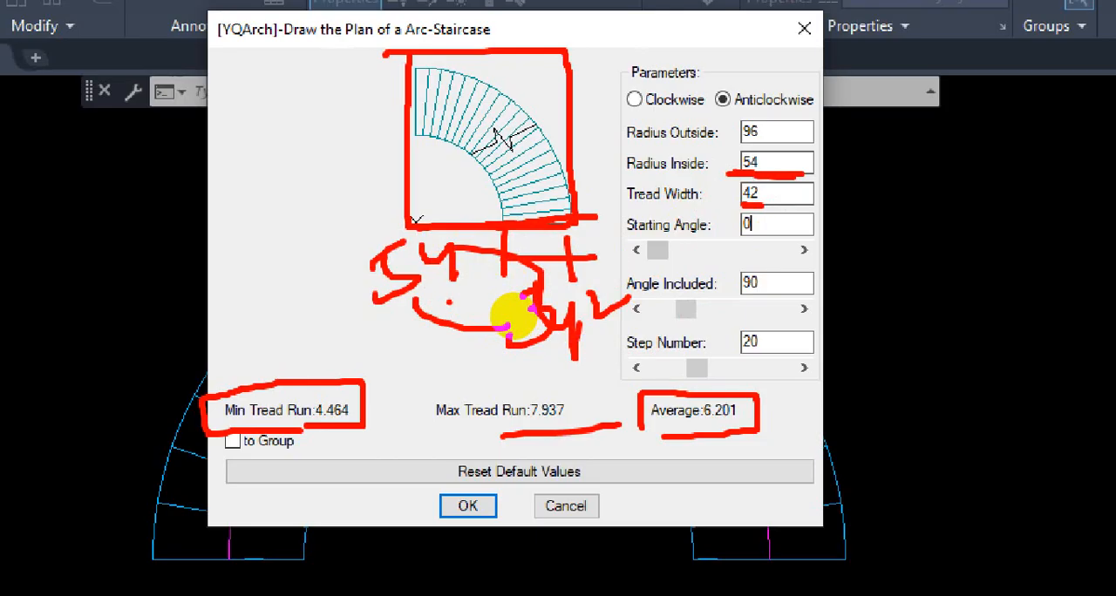
left_click_drag(468, 107, 531, 185)
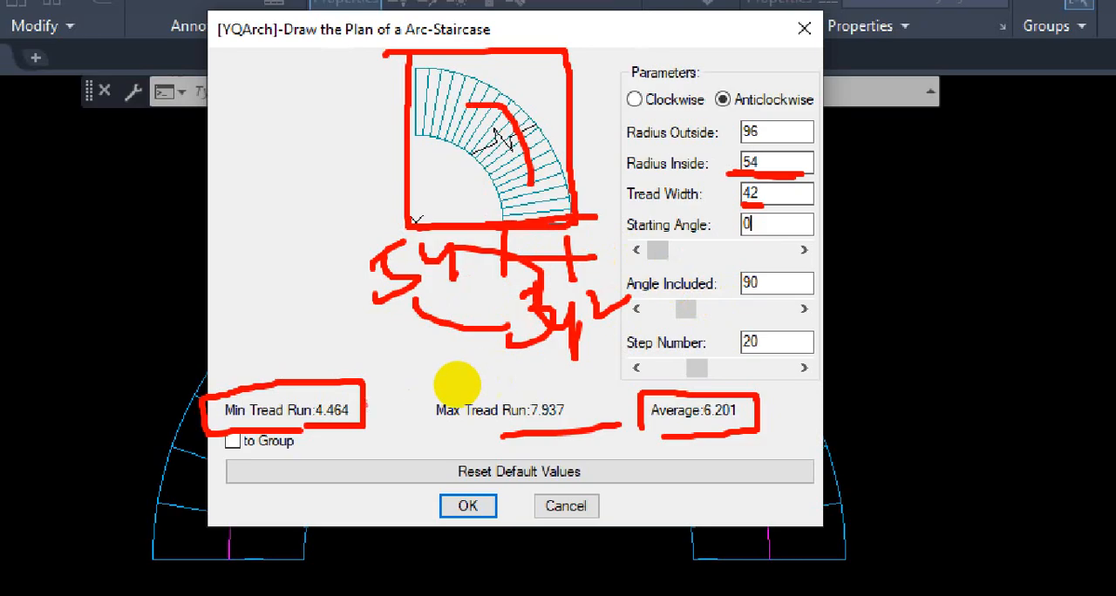
left_click_drag(367, 382, 400, 410)
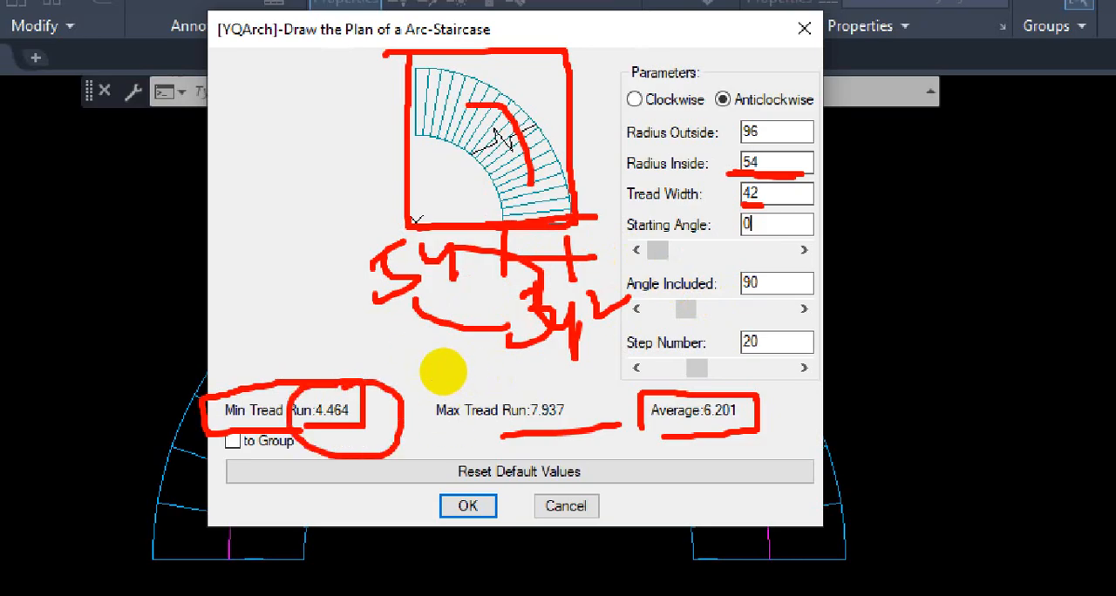
key("Escape")
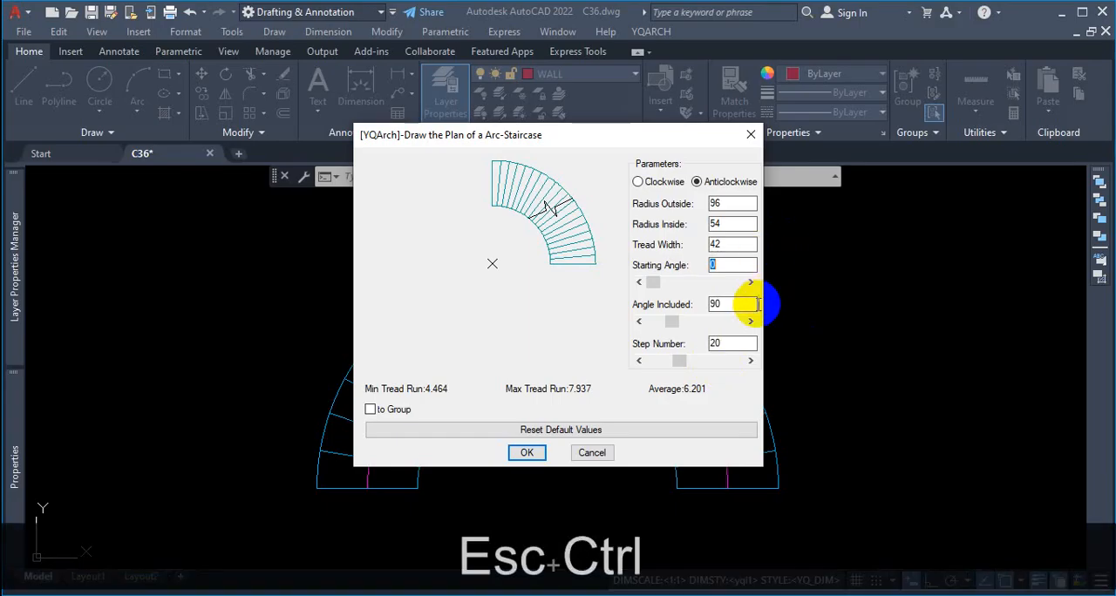
Step: Highlight the inside radius and tread width settings in red, mark the matching parts of the stair preview, and clear the markup
key("ctrl+1")
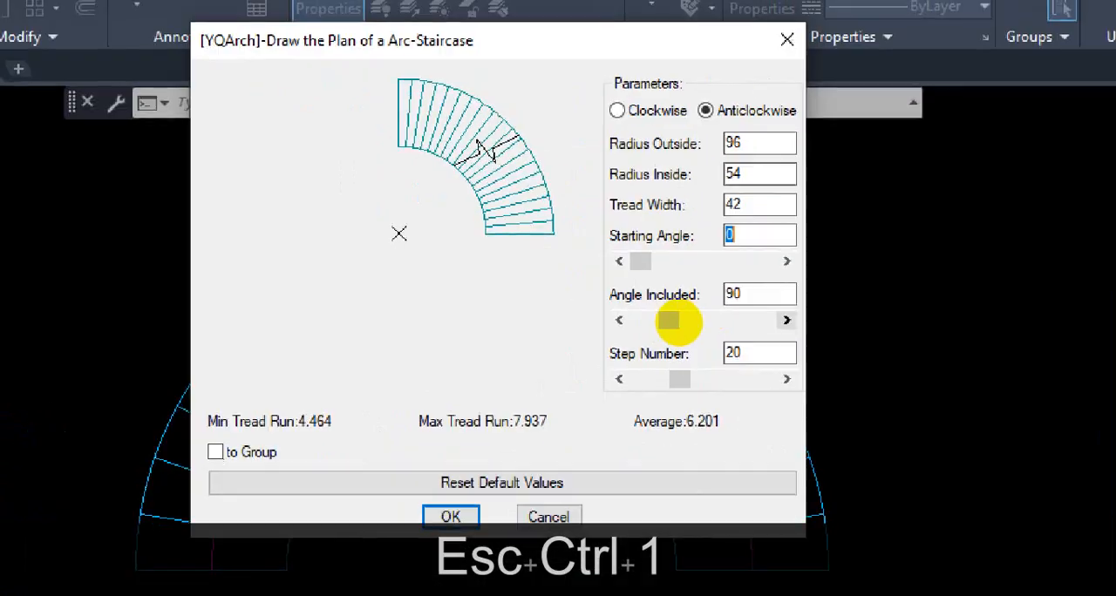
left_click_drag(689, 311, 687, 310)
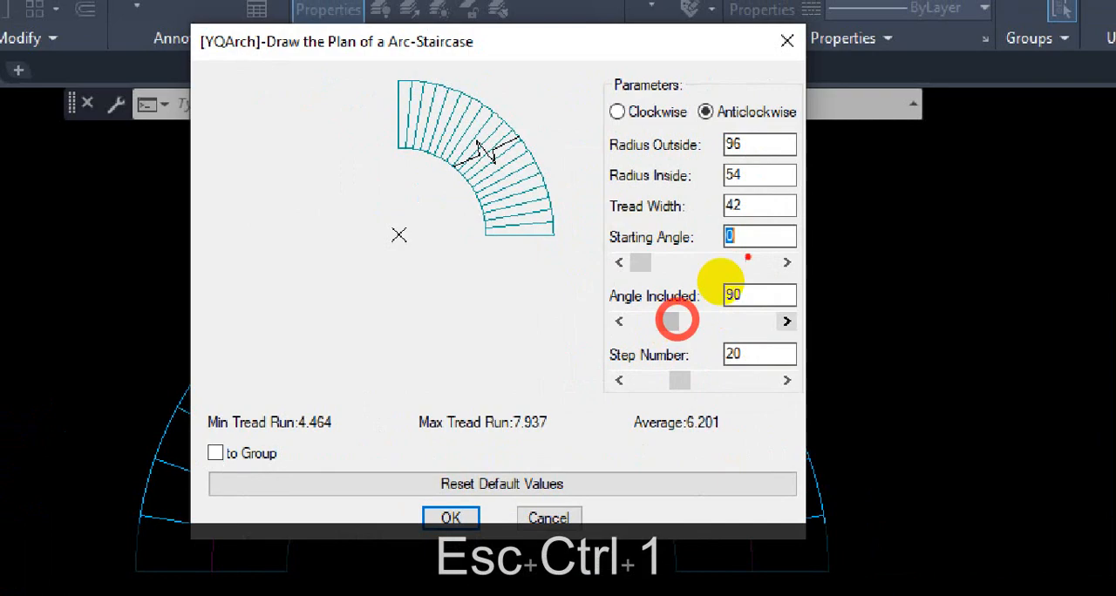
mouse_move(748, 162)
left_mouse_down()
mouse_move(712, 162)
mouse_move(758, 162)
left_mouse_up()
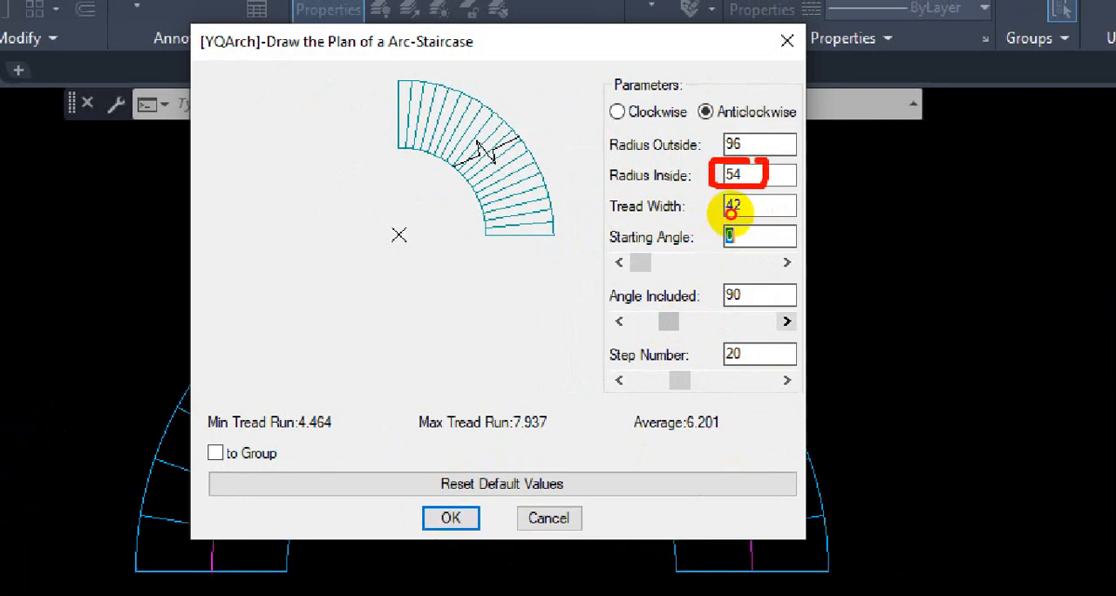
left_click_drag(724, 216, 767, 214)
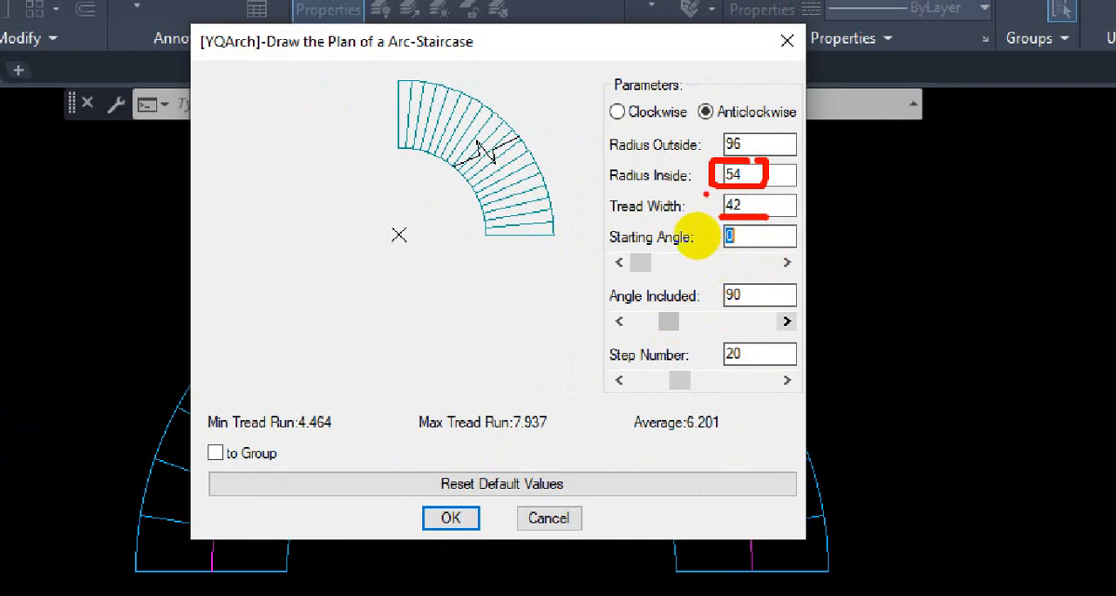
left_click_drag(680, 234, 743, 235)
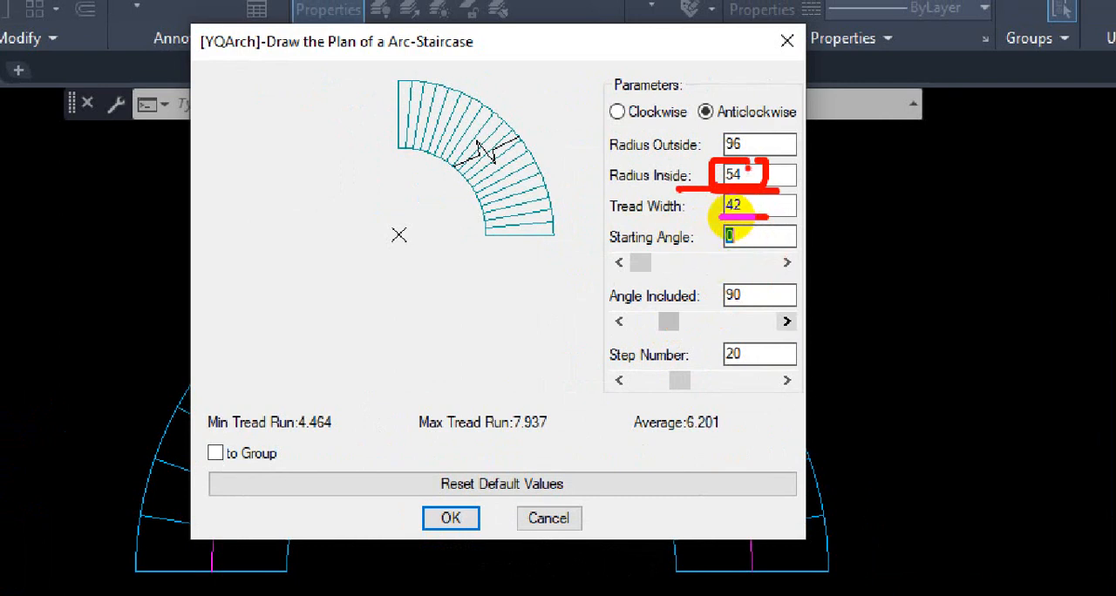
left_click_drag(480, 234, 417, 235)
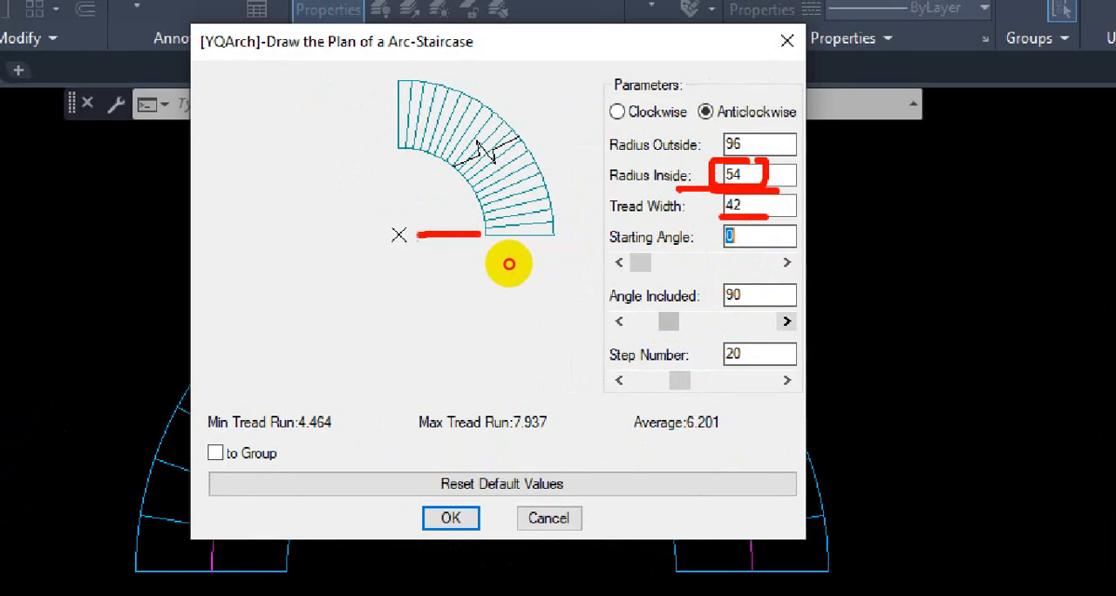
mouse_move(405, 154)
left_mouse_down()
mouse_move(312, 146)
mouse_move(306, 99)
mouse_move(388, 77)
mouse_move(352, 133)
left_mouse_up()
mouse_move(399, 68)
left_mouse_down()
mouse_move(405, 117)
mouse_move(423, 113)
left_mouse_up()
mouse_move(460, 80)
left_mouse_down()
mouse_move(463, 114)
mouse_move(495, 114)
left_mouse_up()
key("Escape")
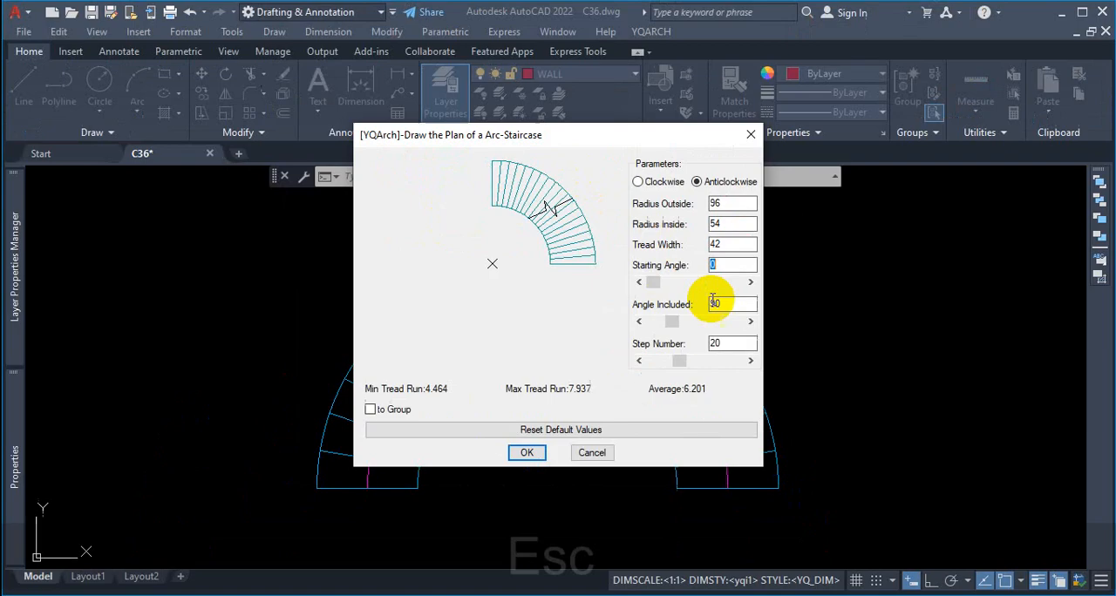
Step: Try an inside radius of 72 for the quarter-circle staircase
double_click(732, 223)
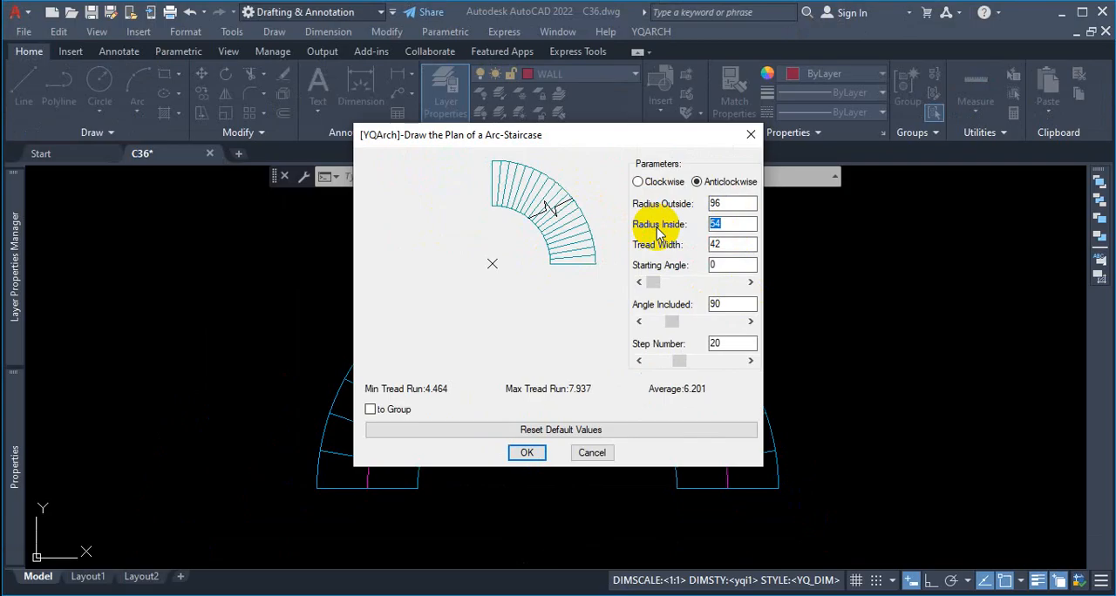
type("72")
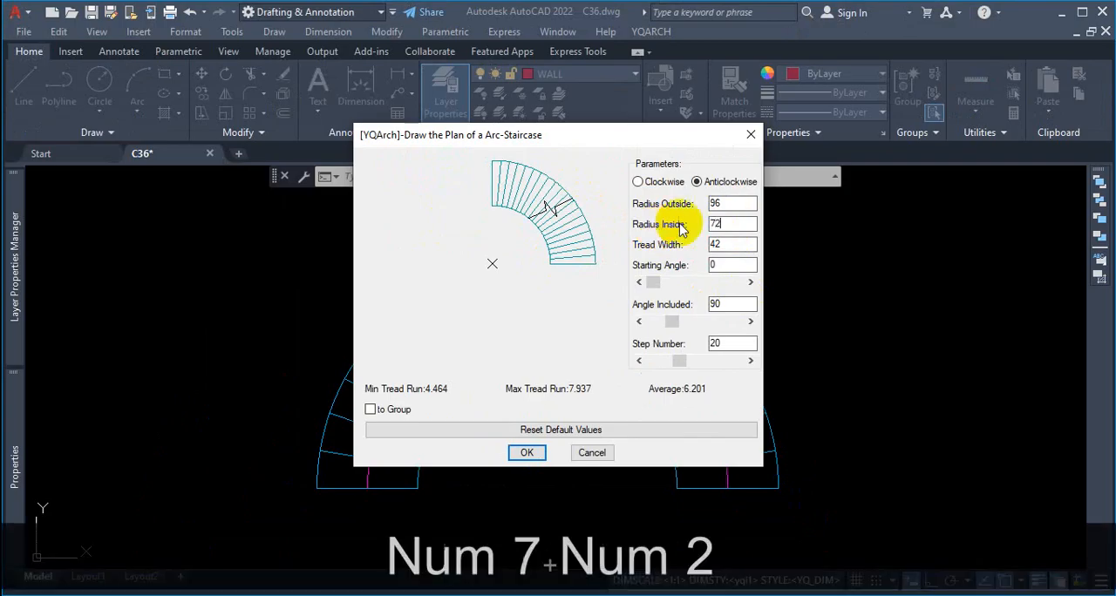
left_click(724, 266)
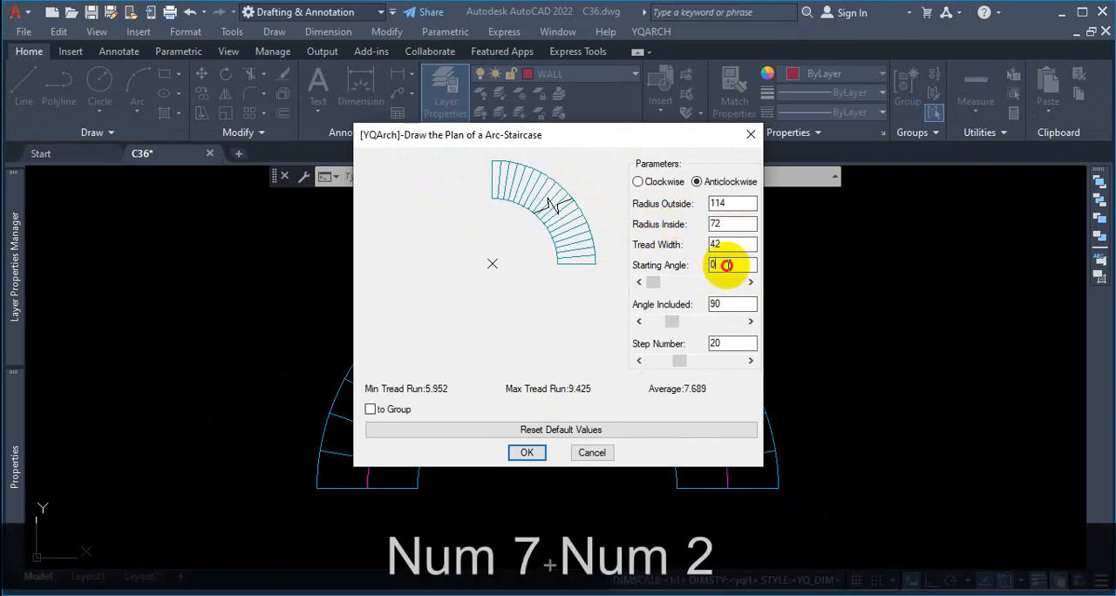
Step: Underline the maximum and average tread runs, mark the inside radius in the settings and preview in red, and clear the markup
key("ctrl+1")
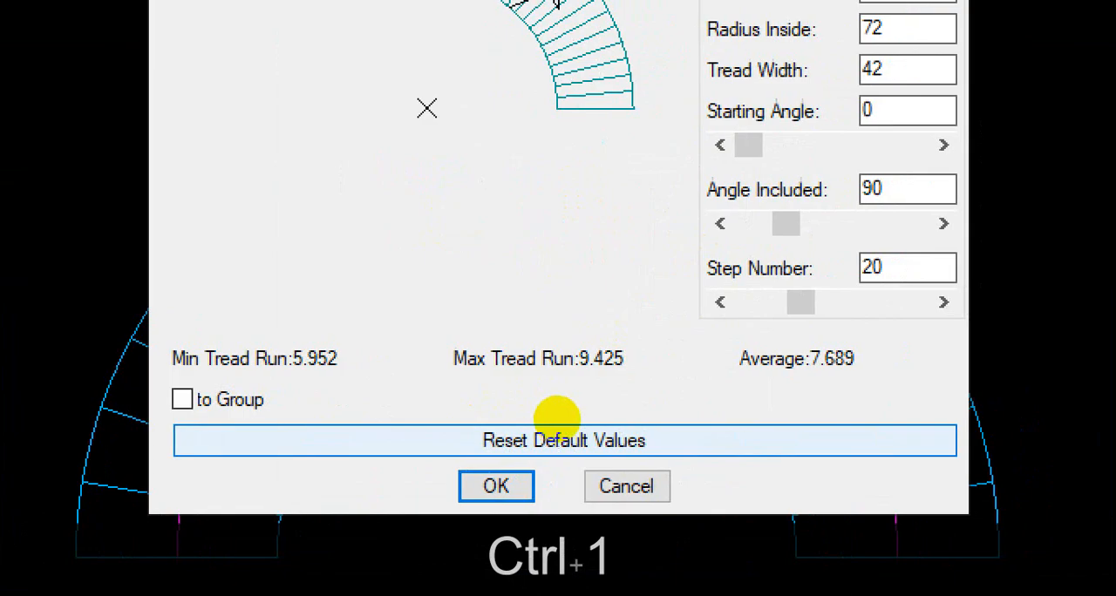
left_click(610, 396)
left_click_drag(564, 388, 638, 399)
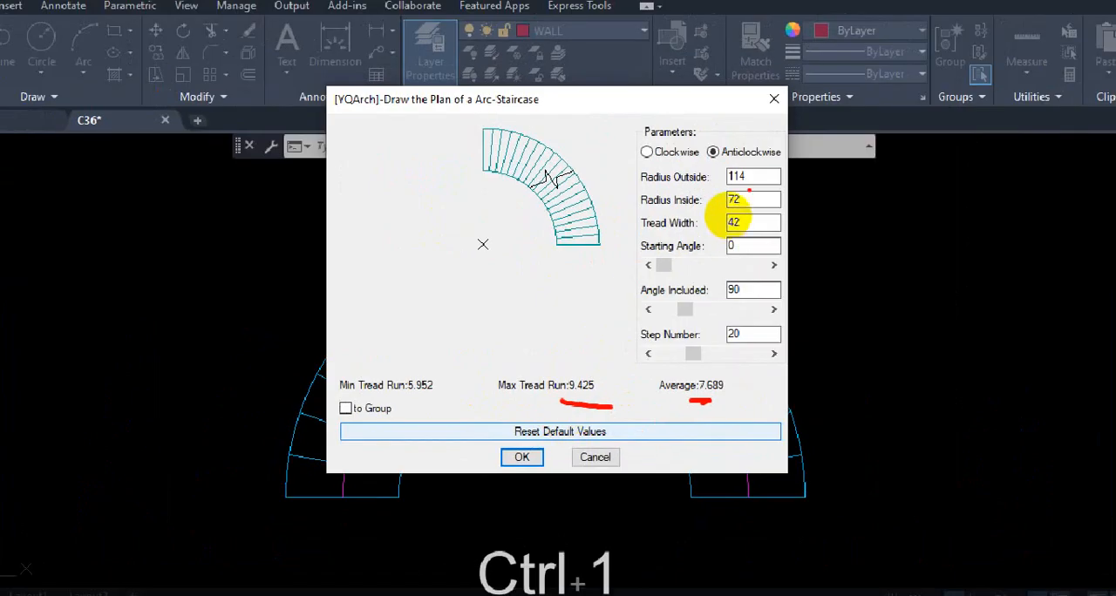
mouse_move(748, 189)
left_mouse_down()
mouse_move(717, 208)
mouse_move(745, 185)
left_mouse_up()
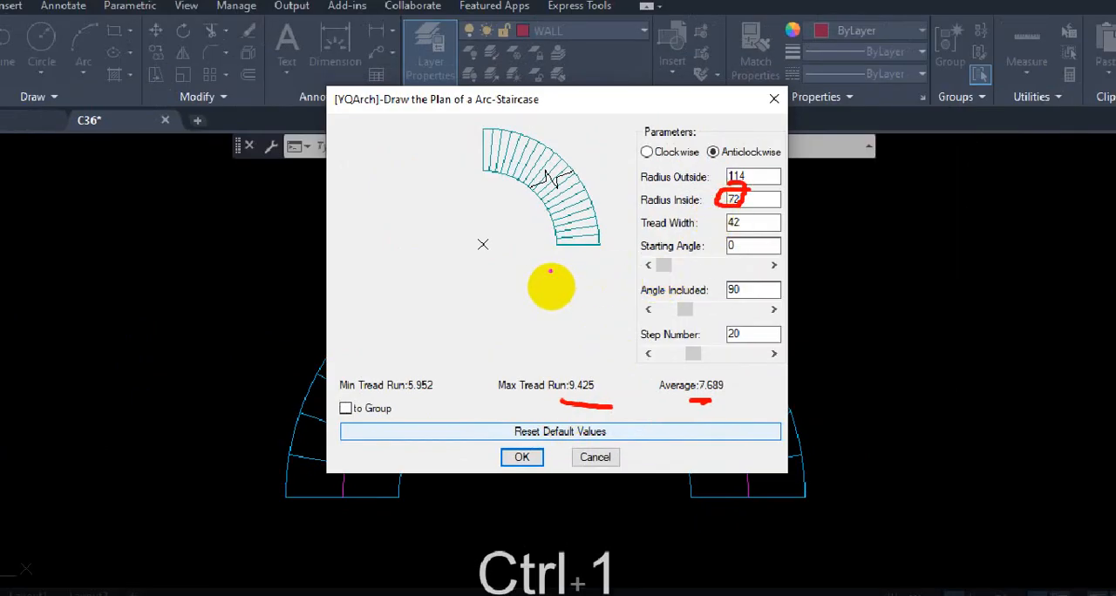
left_click_drag(494, 267, 589, 264)
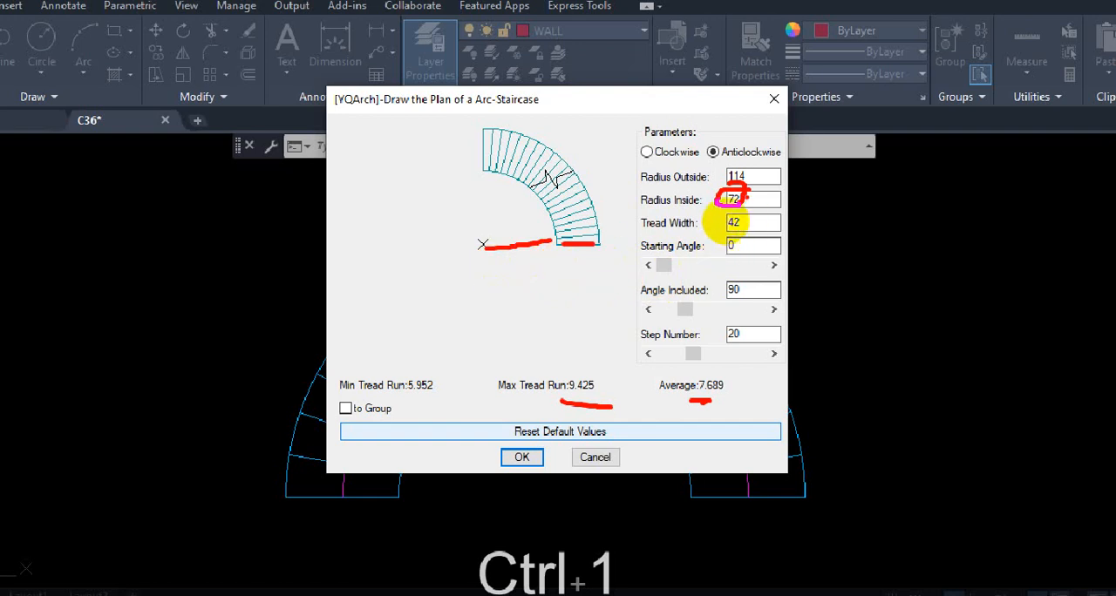
key("Escape")
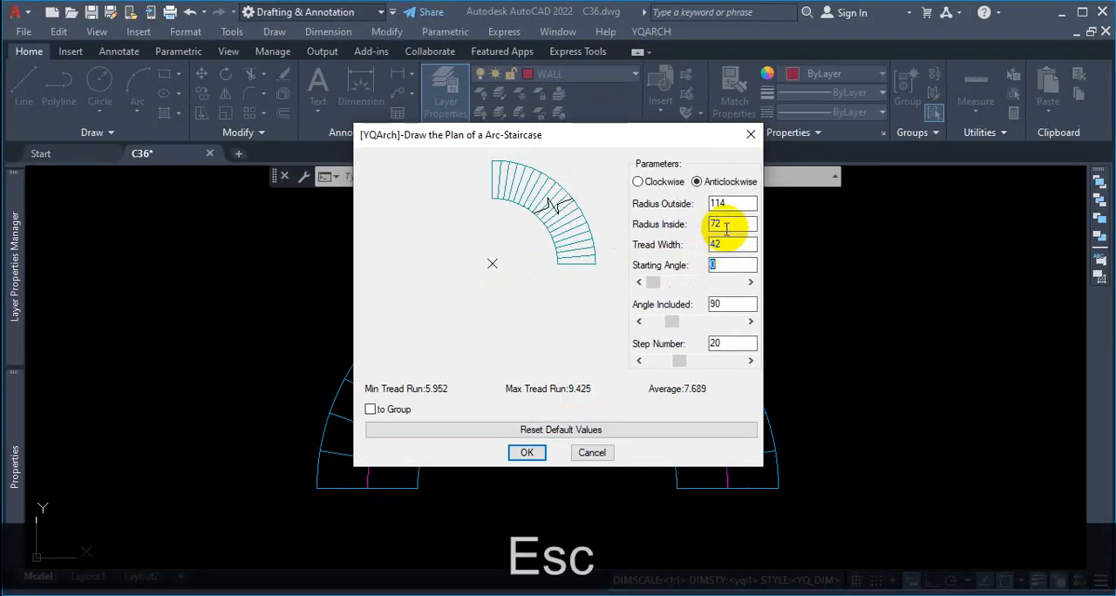
Step: Set the quarter-circle staircase's inside radius to 96
double_click(732, 225)
type("96")
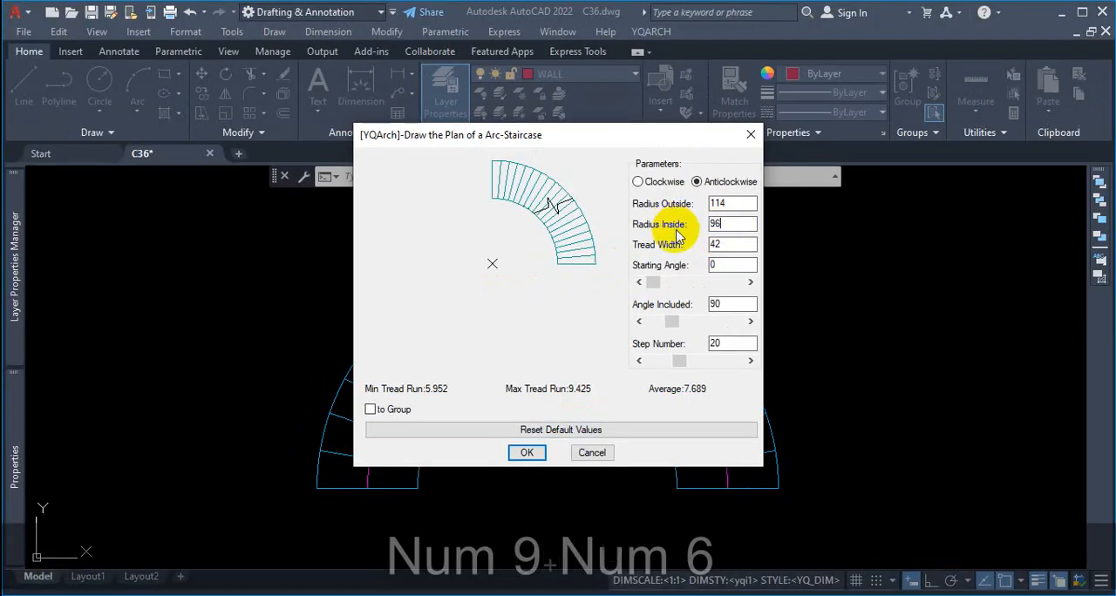
left_click(725, 246)
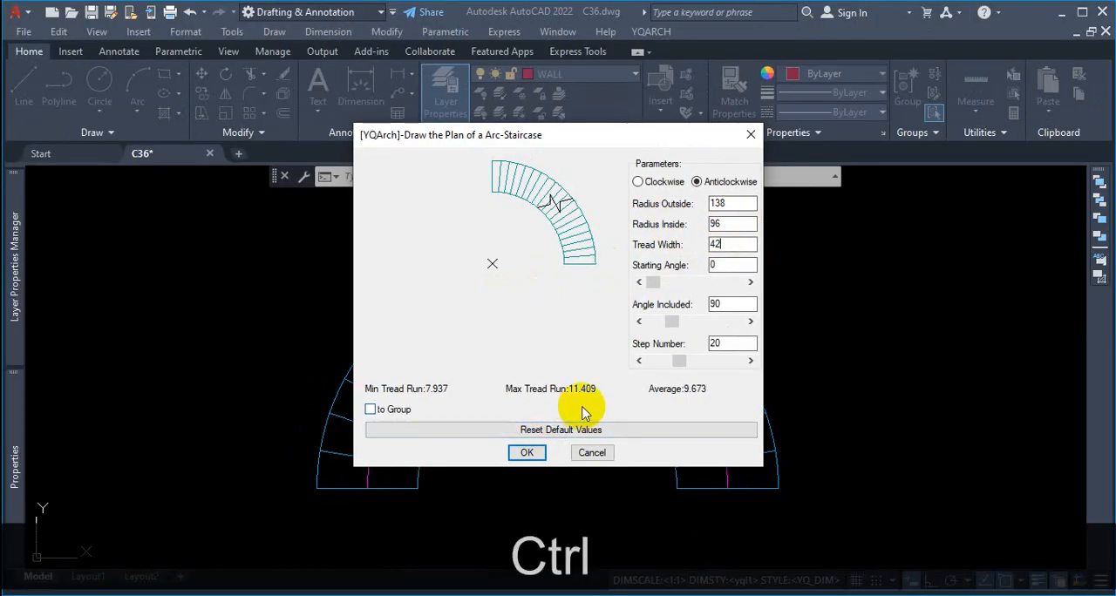
Step: Underline the average, maximum and minimum tread runs of the quarter-circle staircase in red
key("ctrl+1")
scroll(615, 402, "down", 8)
left_click(602, 413)
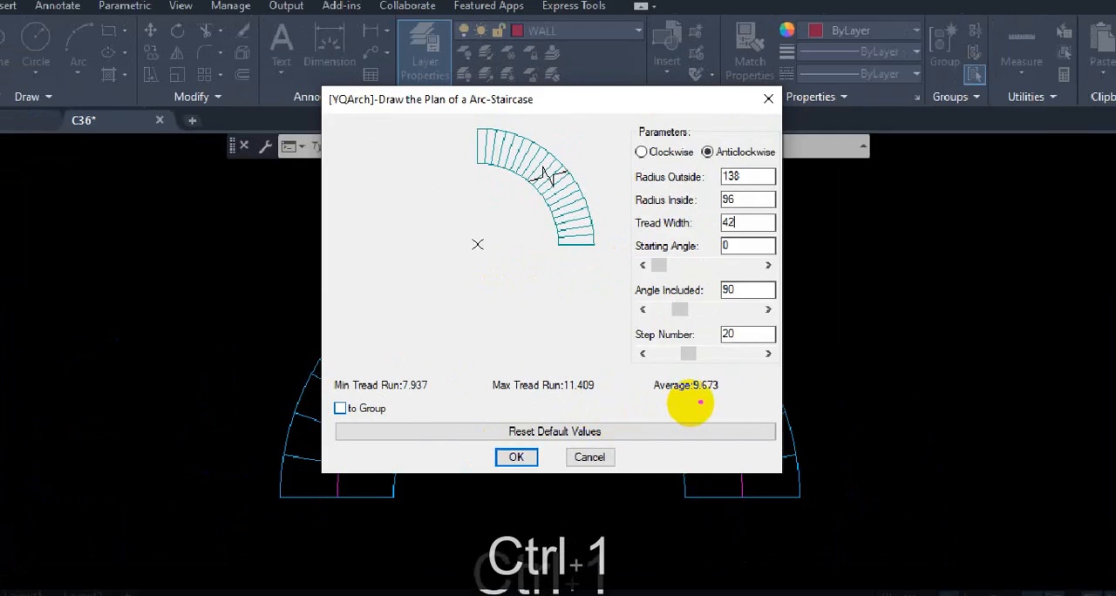
left_click_drag(699, 402, 717, 399)
left_click_drag(632, 398, 564, 398)
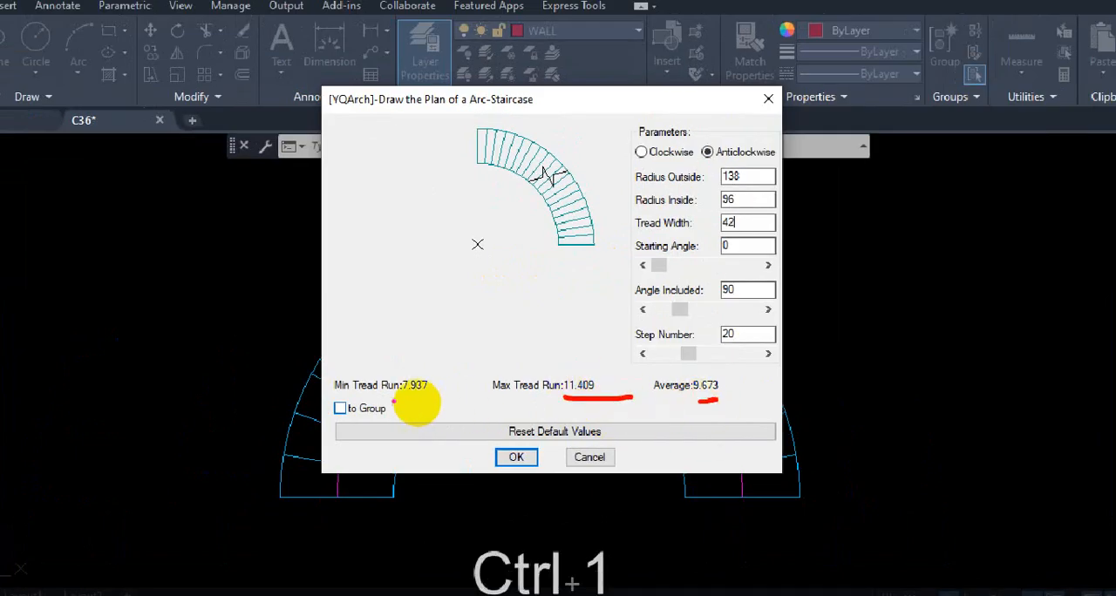
left_click_drag(398, 392, 432, 392)
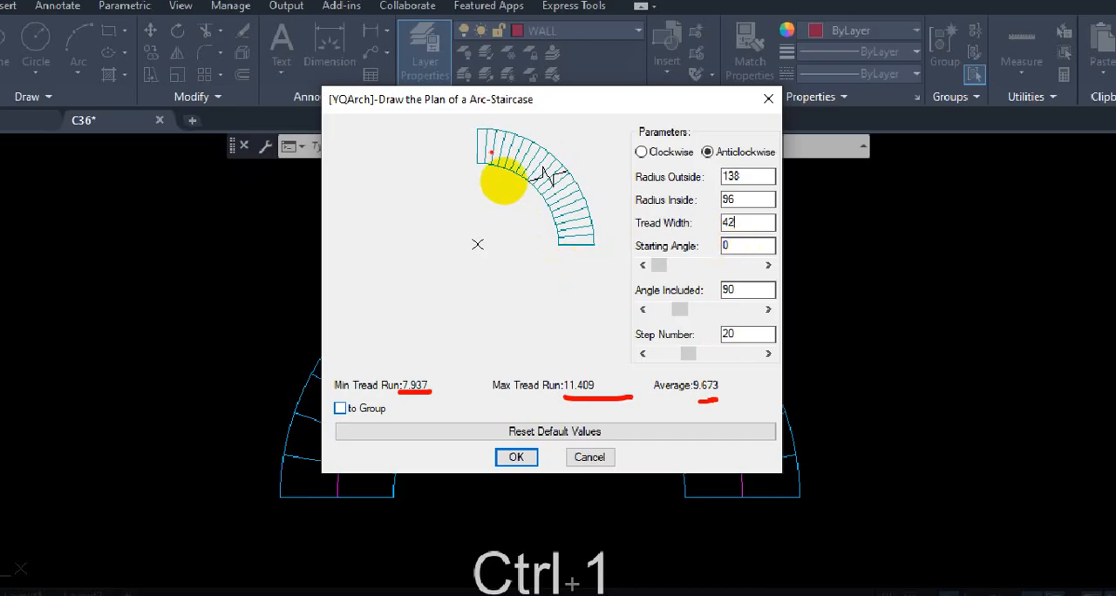
Step: Mark both ends of the quarter-circle preview, a straight extension at its lower end and the radius line, and clear the markup
left_click_drag(496, 155, 493, 191)
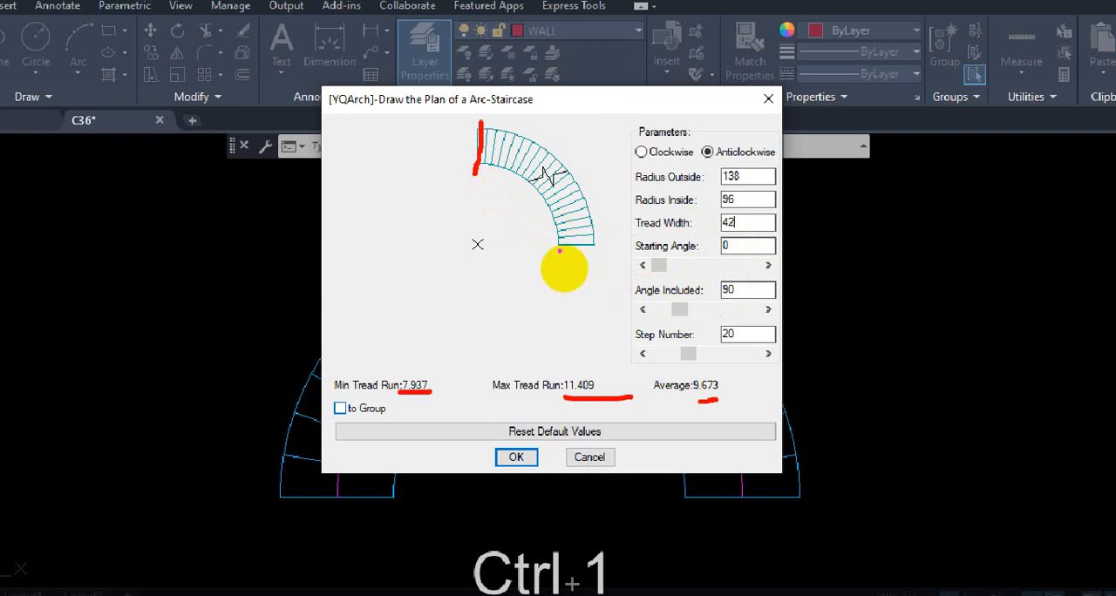
mouse_move(561, 243)
left_mouse_down()
mouse_move(558, 288)
mouse_move(594, 294)
mouse_move(563, 281)
mouse_move(590, 276)
mouse_move(581, 273)
left_mouse_up()
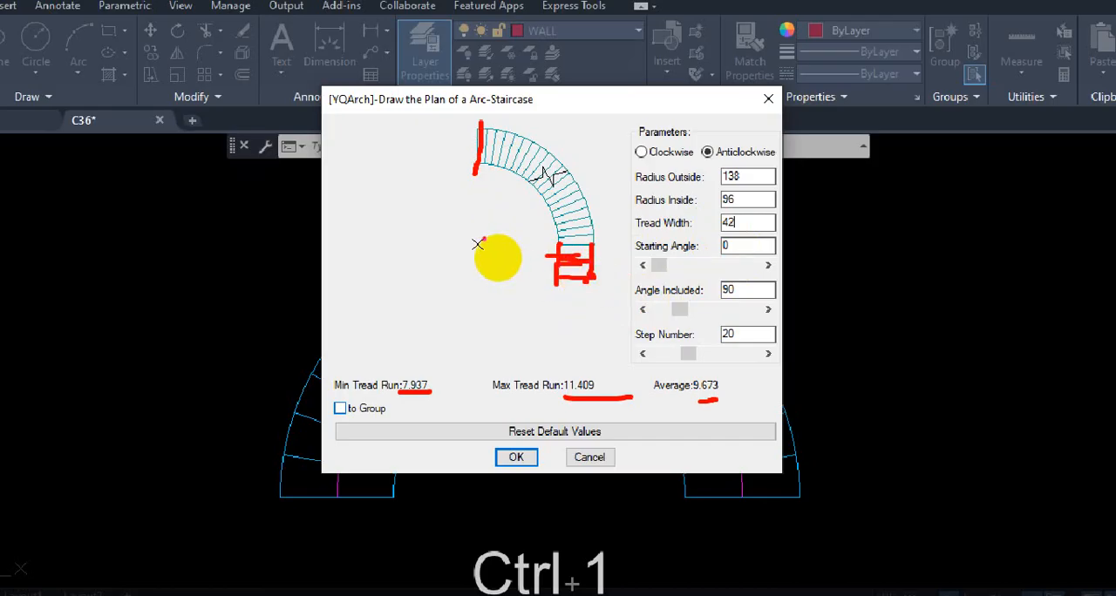
left_click_drag(477, 263, 598, 261)
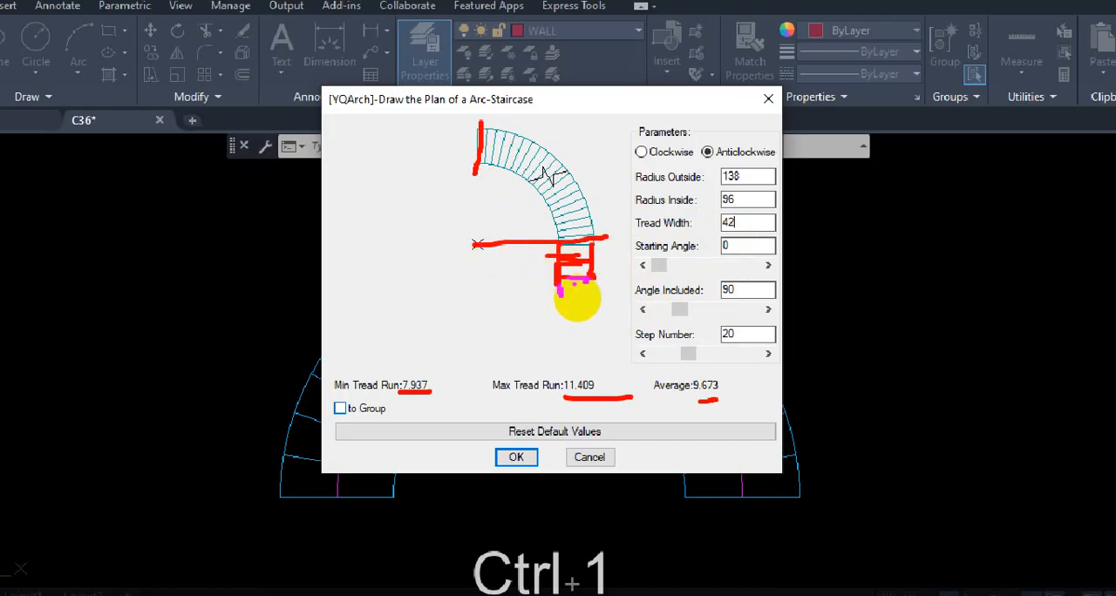
key("Escape")
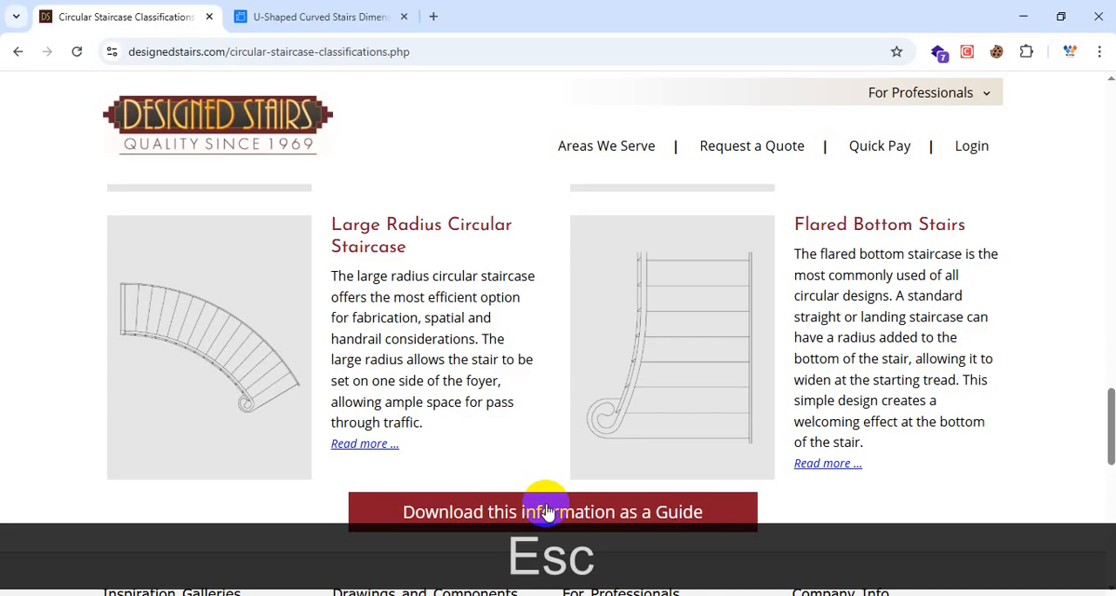
Step: Mark the quarter-circle portion and the straight run on the J-shaped circular staircase plan in red, and clear the markup
scroll(511, 340, "up", 6)
scroll(511, 344, "down", 2)
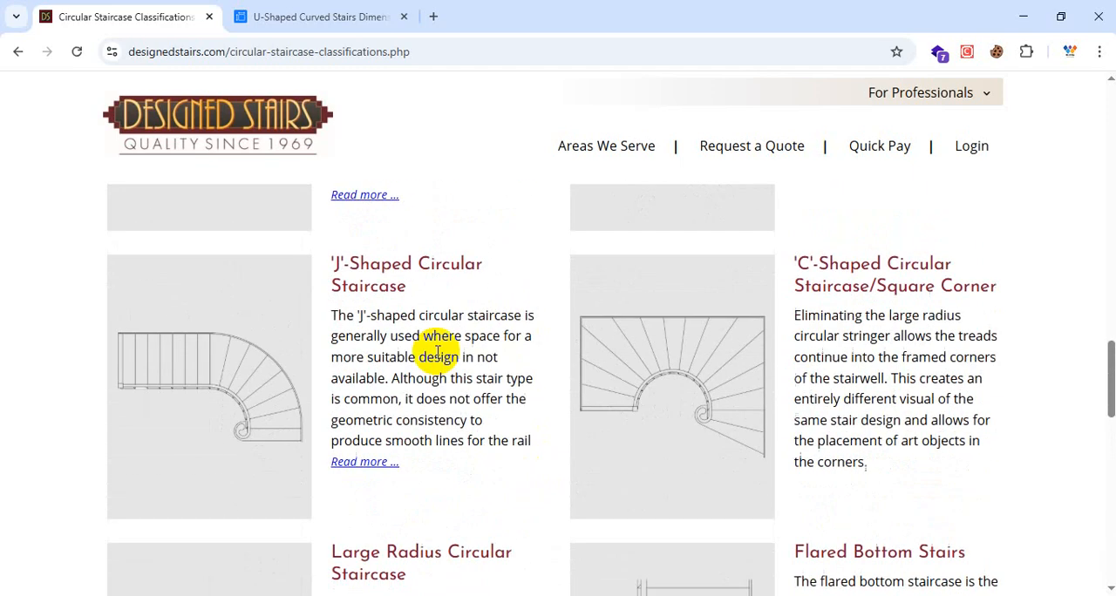
key("ctrl+1")
left_click(213, 468)
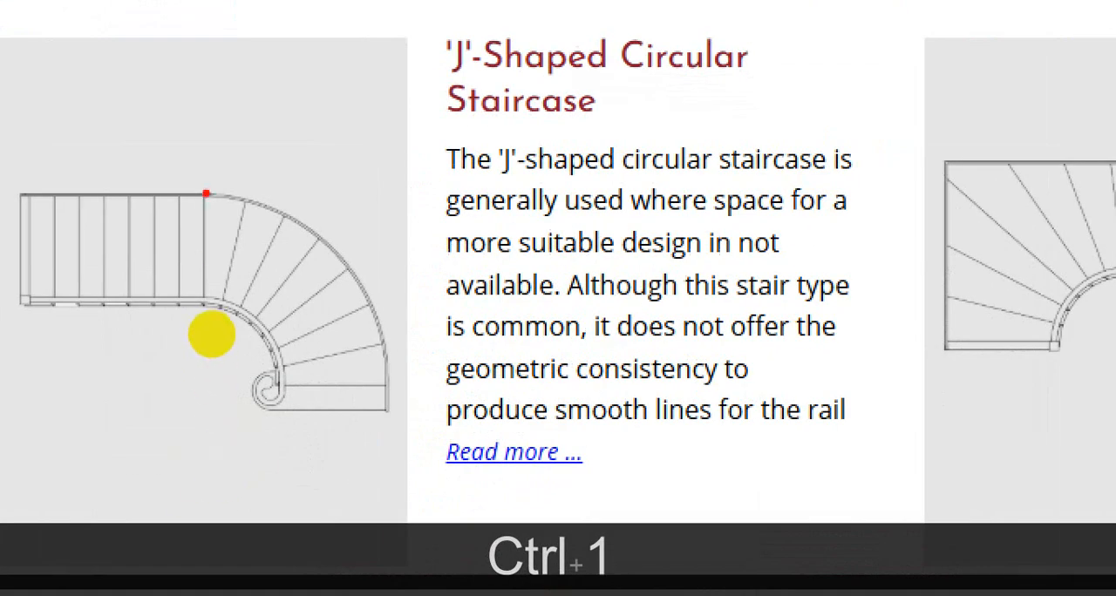
mouse_move(204, 190)
left_mouse_down()
mouse_move(183, 324)
mouse_move(217, 411)
mouse_move(392, 407)
left_mouse_up()
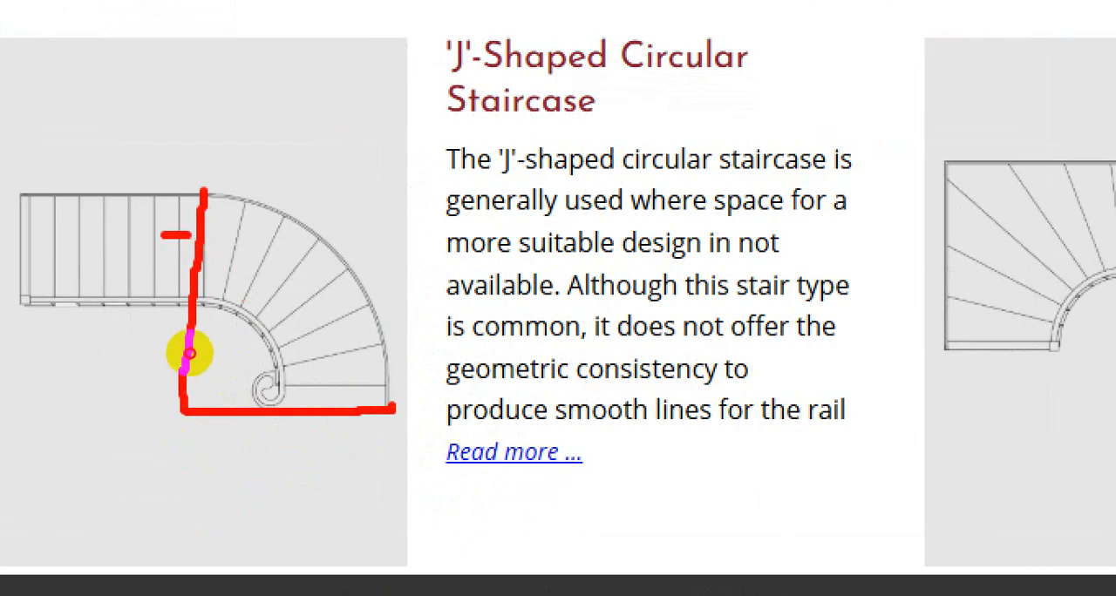
left_click_drag(164, 235, 1, 242)
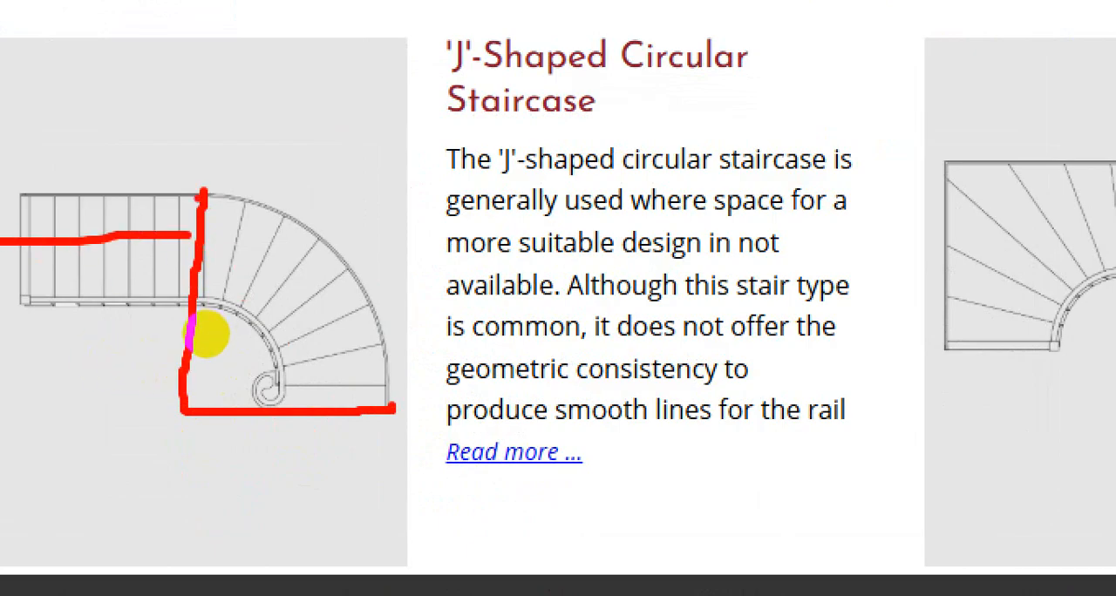
mouse_move(196, 205)
left_mouse_down()
mouse_move(65, 206)
mouse_move(61, 303)
left_mouse_up()
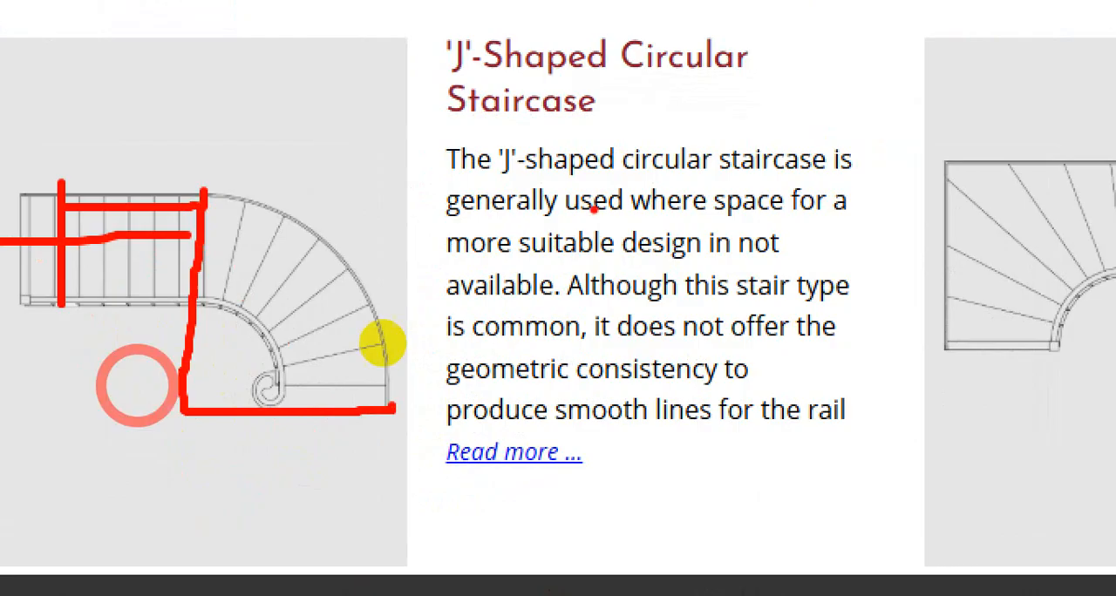
key("Escape")
Step: Switch back to AutoCAD and set the quarter-circle staircase's step number to 16
left_click(1014, 18)
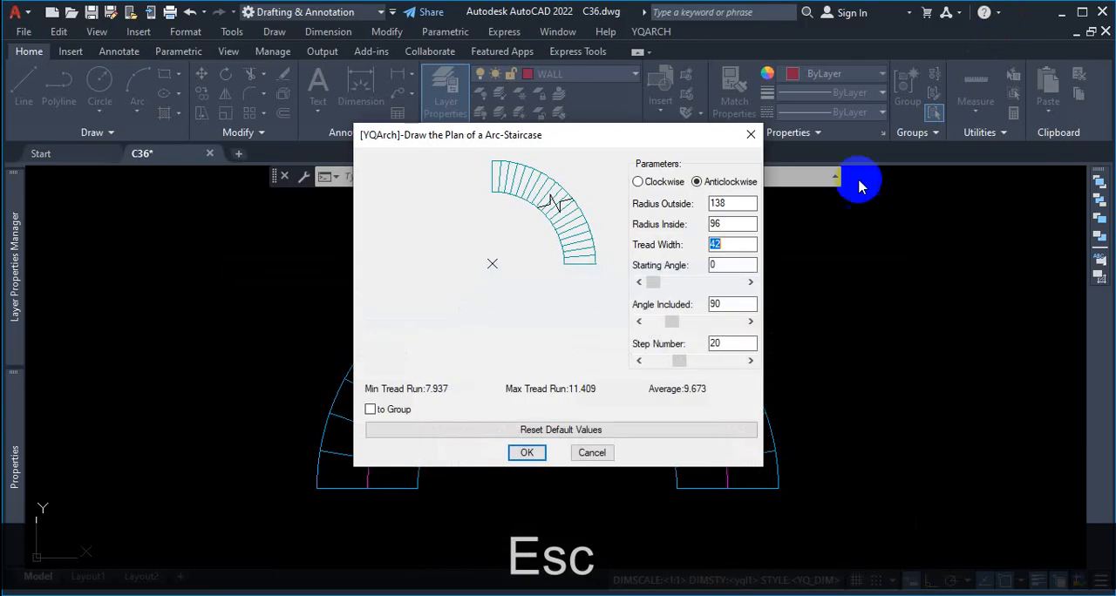
left_click_drag(722, 344, 700, 345)
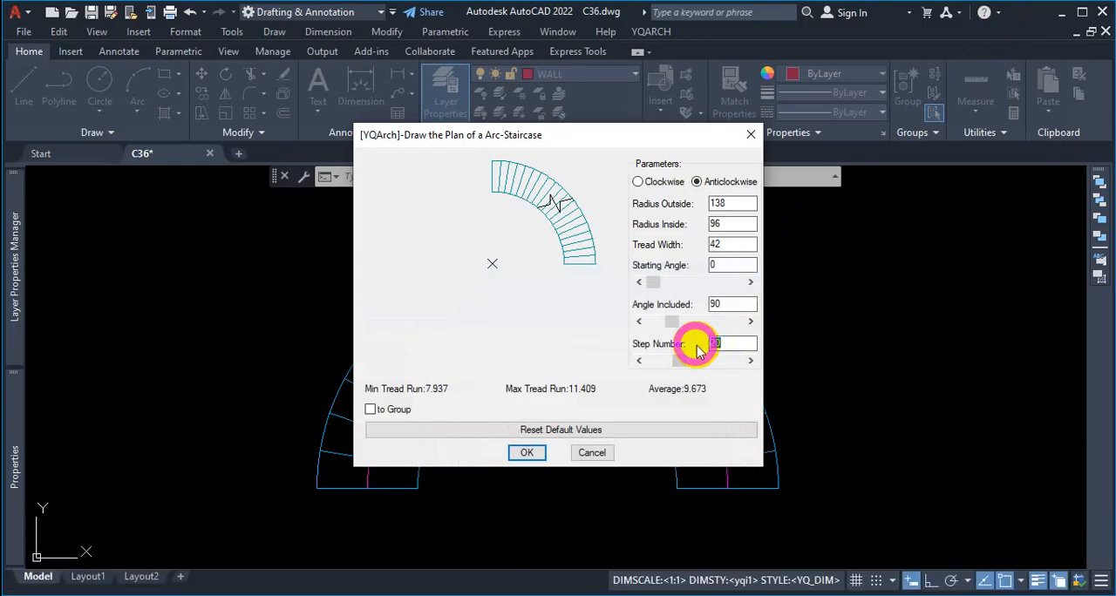
type("16")
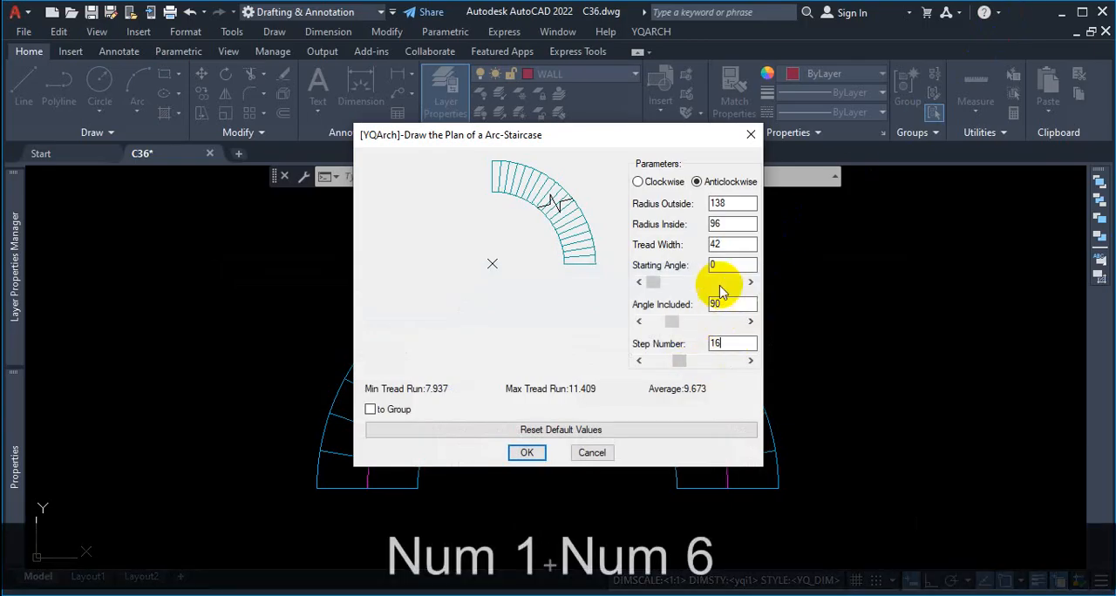
left_click(724, 303)
Step: Underline the minimum, maximum and average tread runs of the 16-step staircase in red
key("ctrl+1")
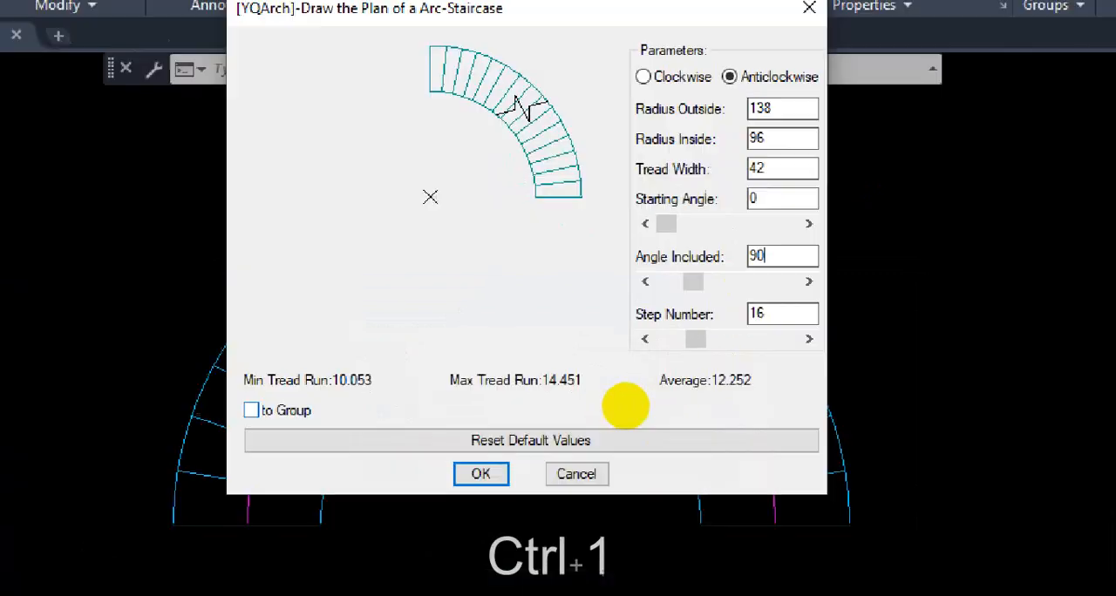
left_click_drag(329, 397, 399, 396)
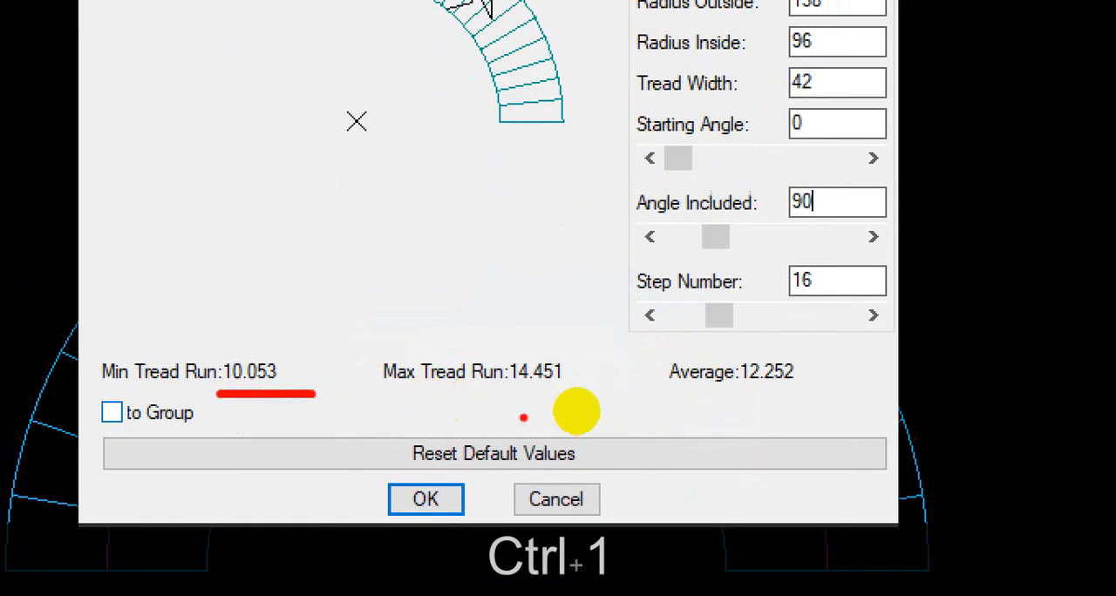
left_click_drag(568, 400, 585, 399)
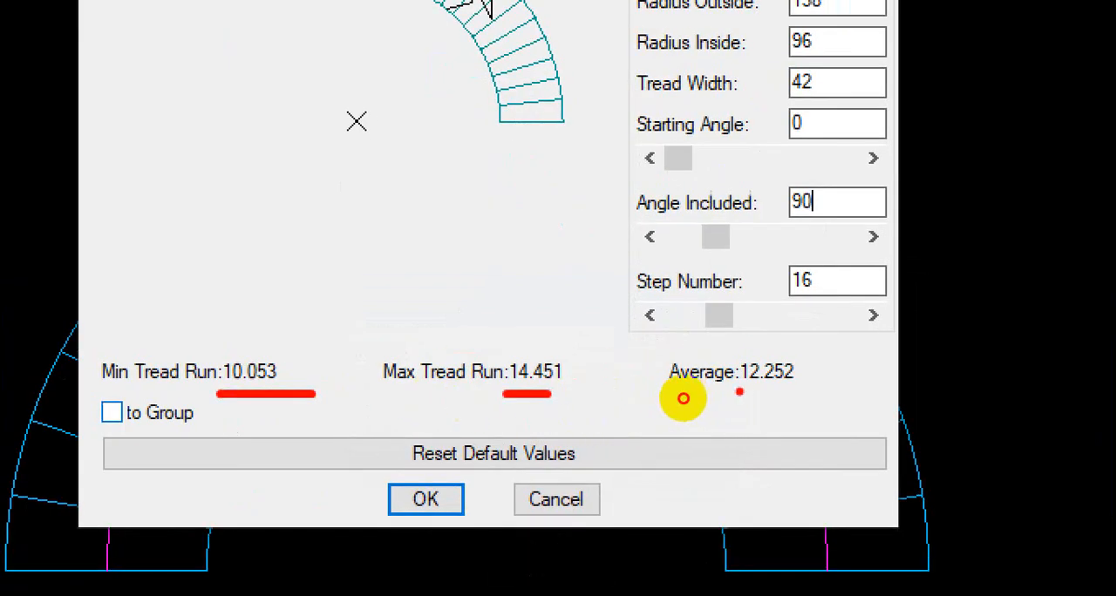
left_click_drag(683, 398, 715, 399)
right_click(714, 398)
right_click(630, 408)
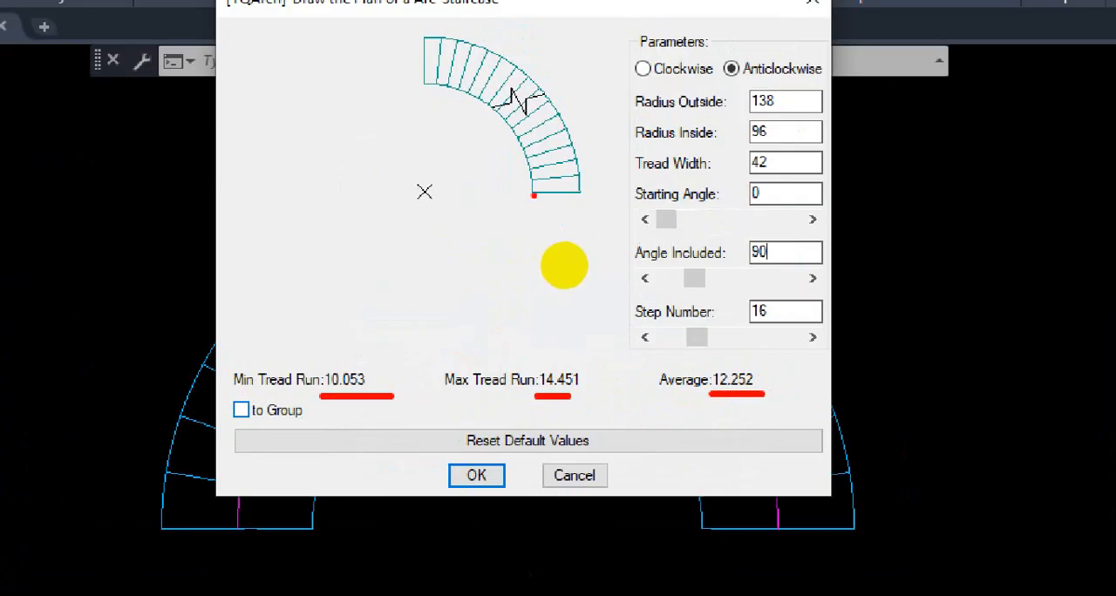
Step: Sketch a straight stepped extension and the center axes on the preview, box the minimum tread run, and clear the markup
mouse_move(561, 278)
left_mouse_down()
mouse_move(563, 296)
mouse_move(593, 296)
mouse_move(592, 260)
mouse_move(595, 278)
left_mouse_up()
left_click_drag(536, 230, 576, 229)
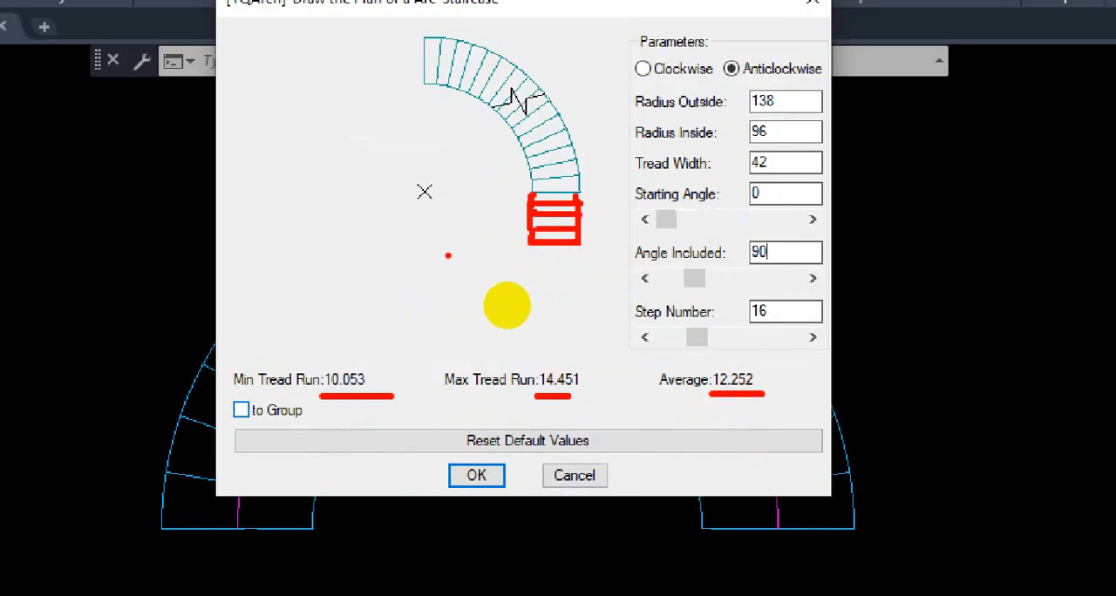
left_click_drag(450, 255, 431, 113)
mouse_move(570, 187)
left_mouse_down()
mouse_move(417, 191)
mouse_move(473, 190)
left_mouse_up()
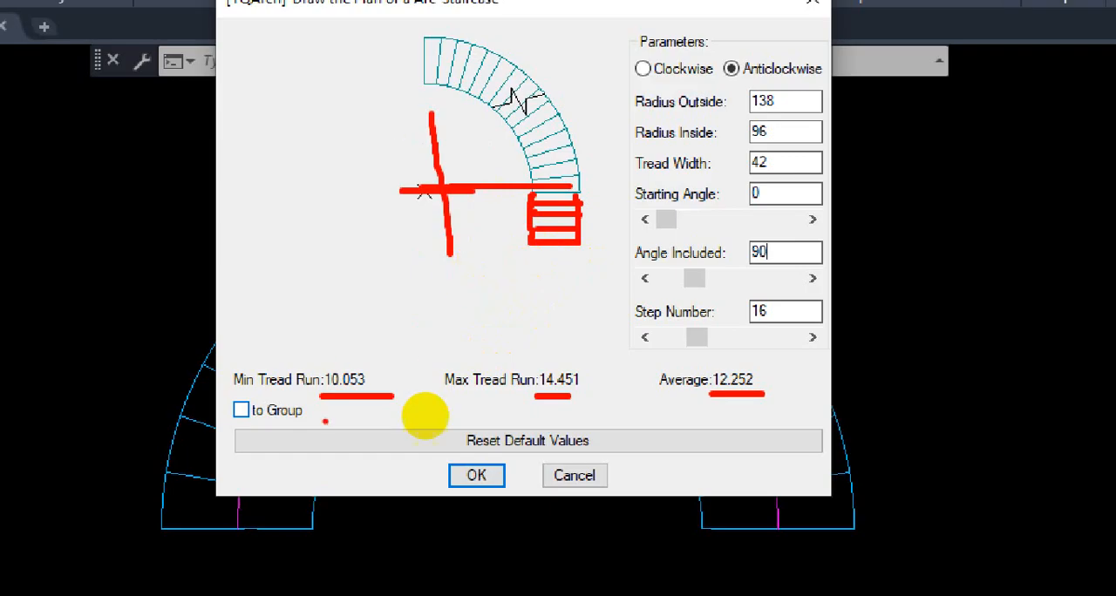
mouse_move(326, 392)
left_mouse_down()
mouse_move(373, 391)
mouse_move(328, 366)
mouse_move(329, 393)
left_mouse_up()
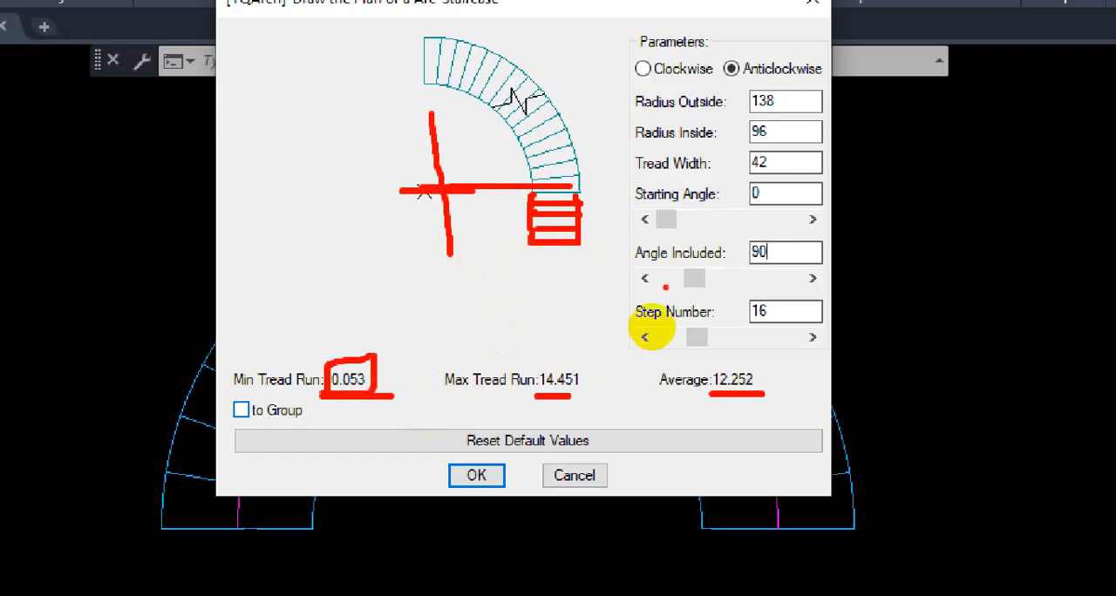
key("Escape")
Step: Set the inside radius of the 16-step quarter-circle staircase to 84
double_click(730, 226)
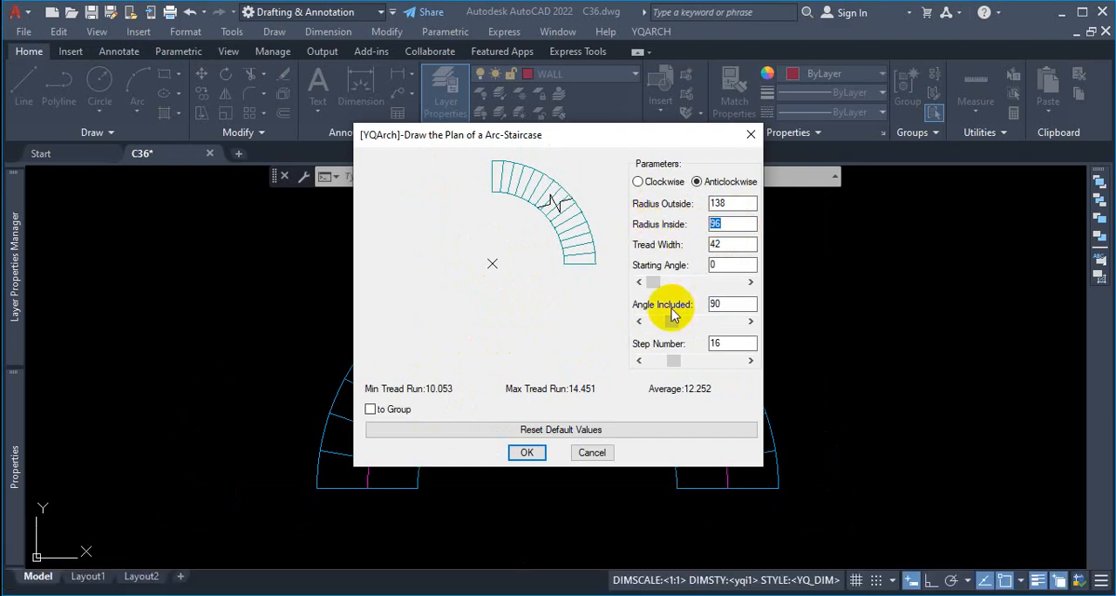
type("84")
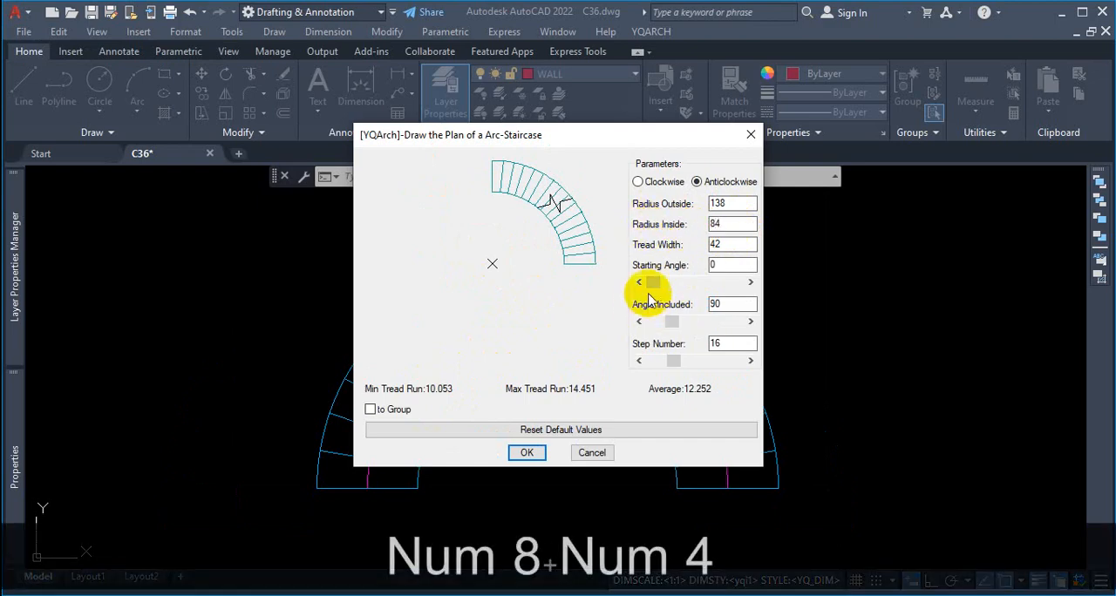
left_click(728, 262)
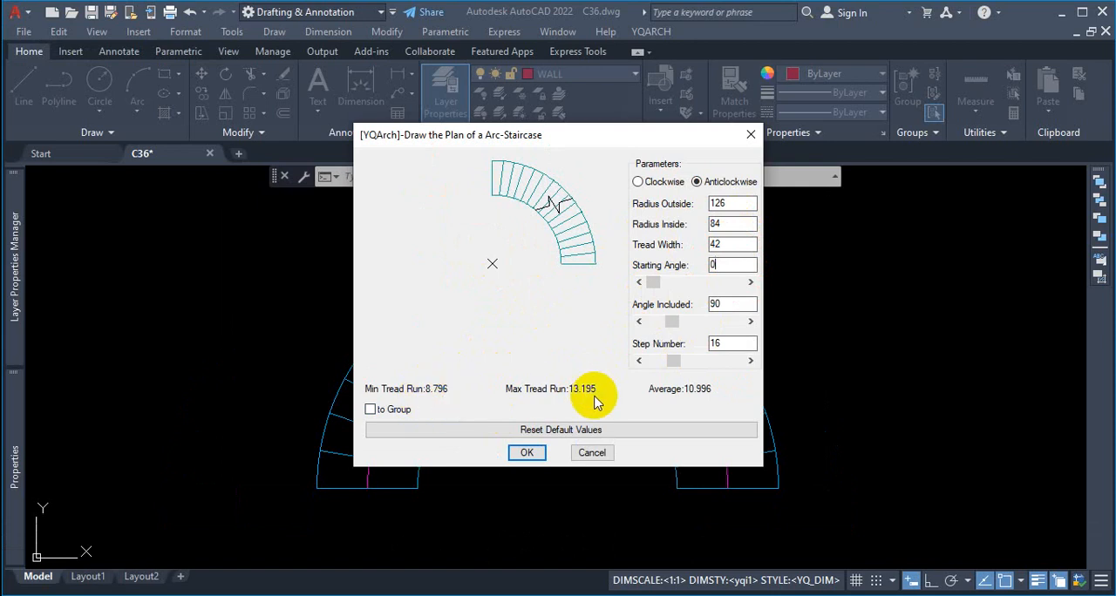
Step: Mark the preview's radius lines, the tread width and inside radius, and a flared lower extension in red, and clear the markup
key("ctrl")
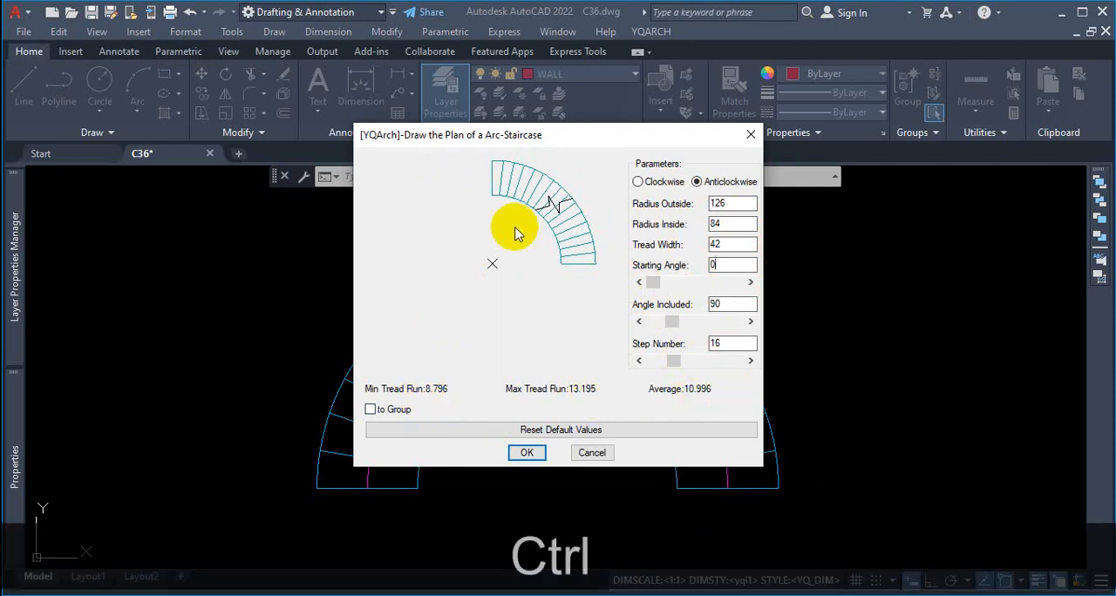
key("ctrl+1")
left_click(560, 256)
mouse_move(494, 162)
left_mouse_down()
mouse_move(491, 264)
mouse_move(581, 264)
mouse_move(605, 249)
left_mouse_up()
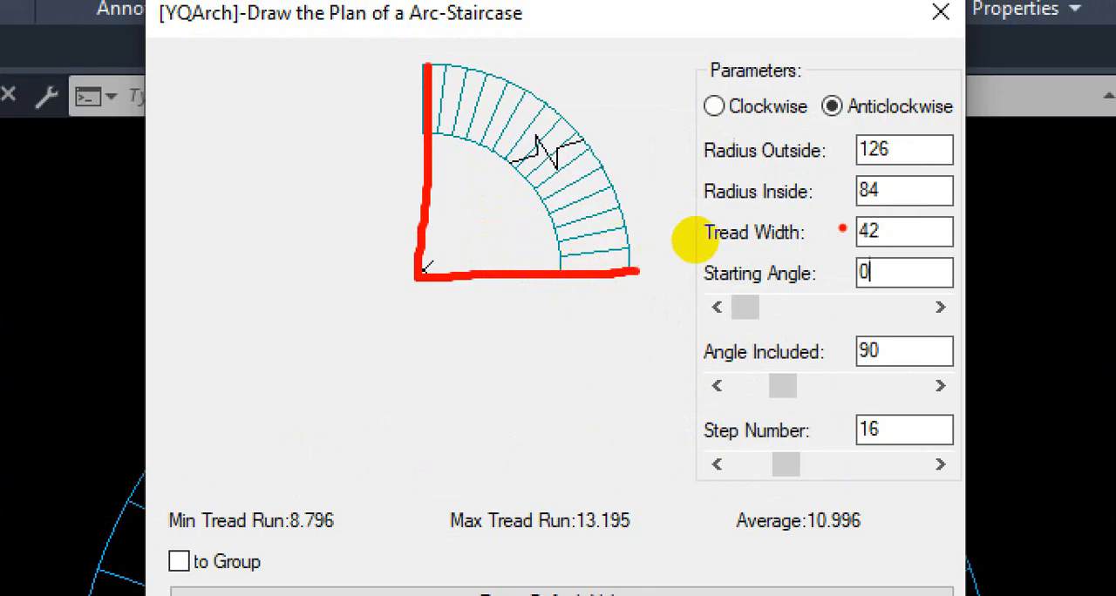
left_click_drag(898, 234, 851, 235)
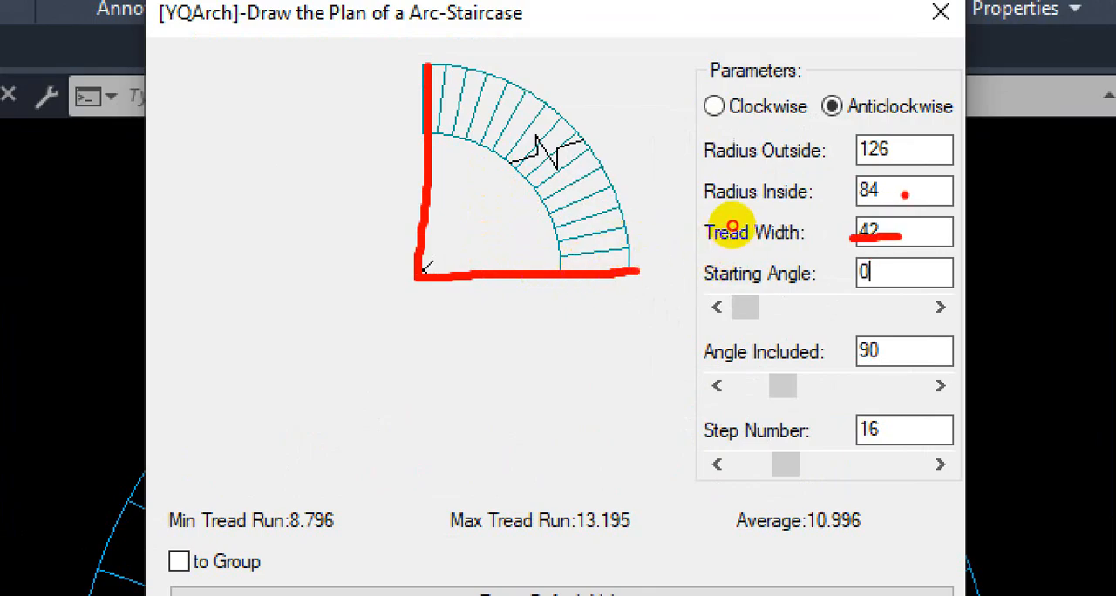
left_click_drag(908, 194, 827, 196)
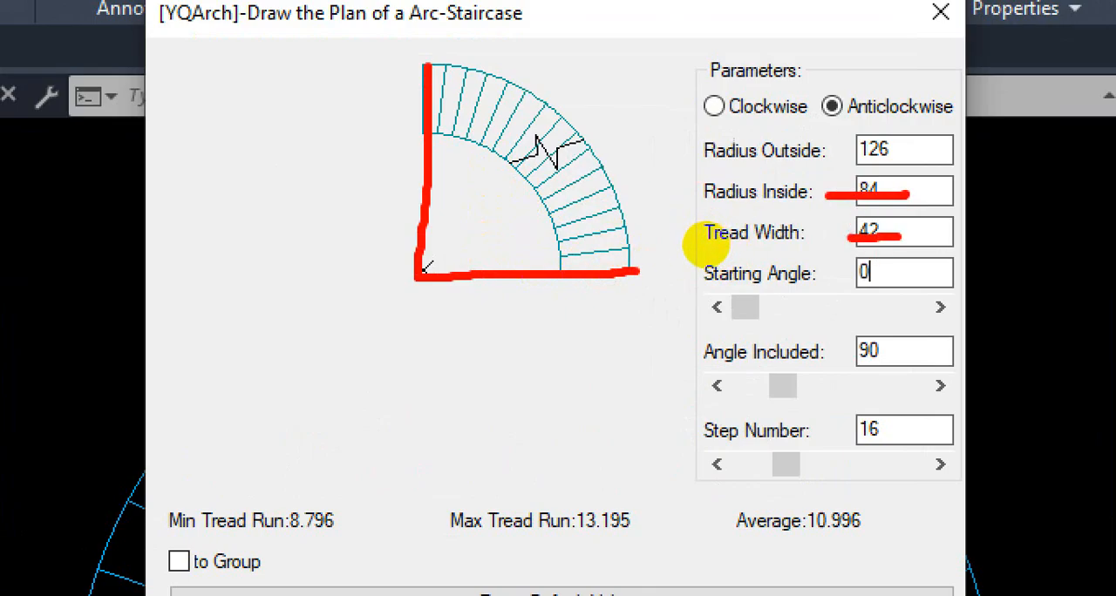
mouse_move(560, 271)
left_mouse_down()
mouse_move(551, 373)
mouse_move(666, 352)
mouse_move(649, 273)
left_mouse_up()
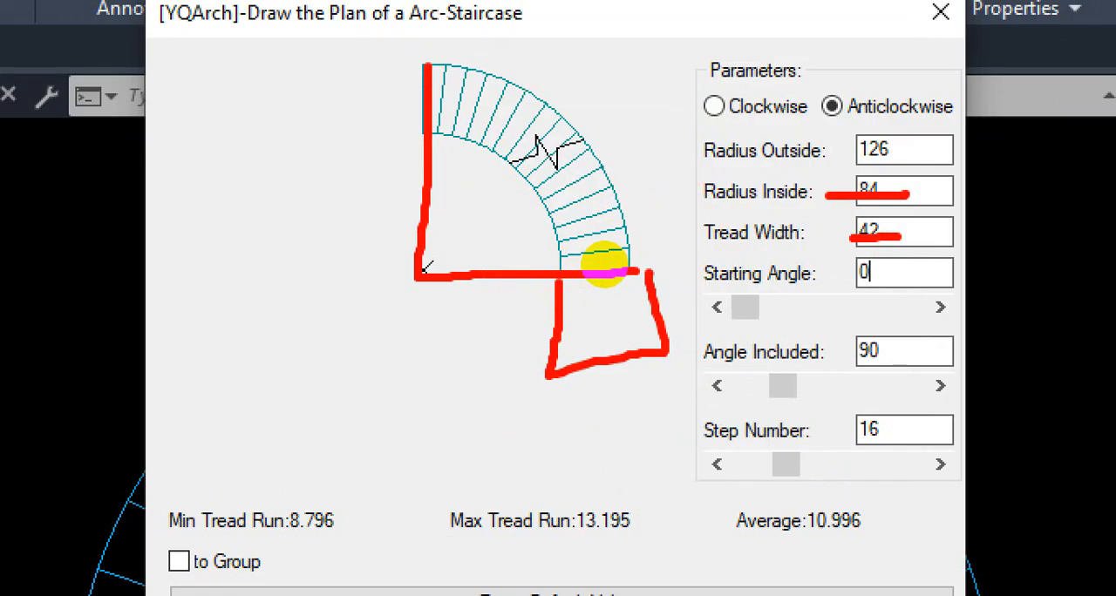
key("ctrl+1")
key("Escape")
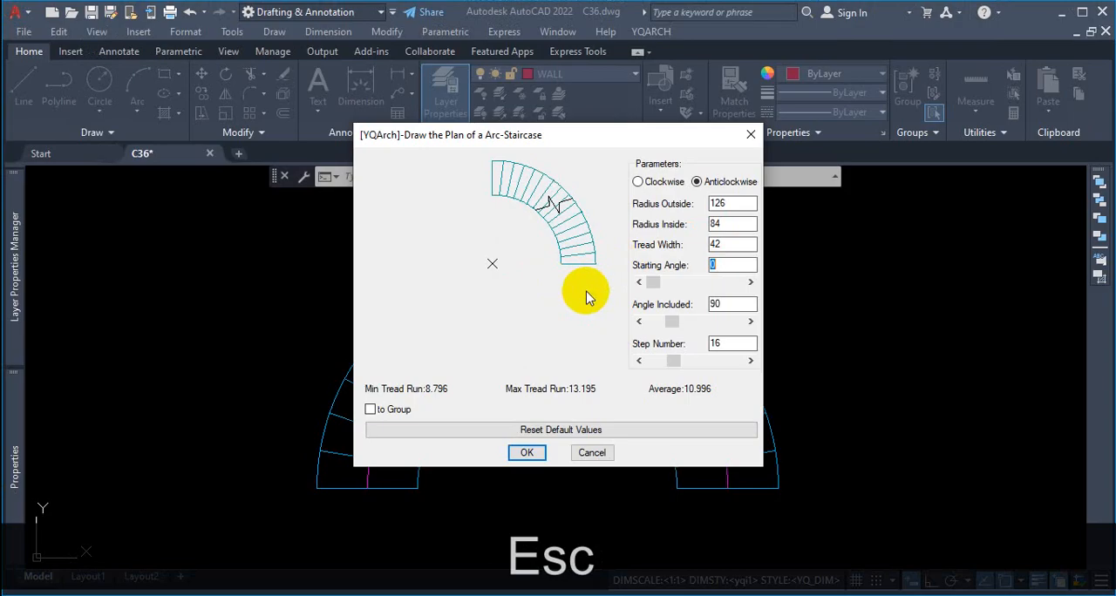
Step: Mark the step number and radius settings of the quarter-circle staircase in red, and clear the markup
key("ctrl+1")
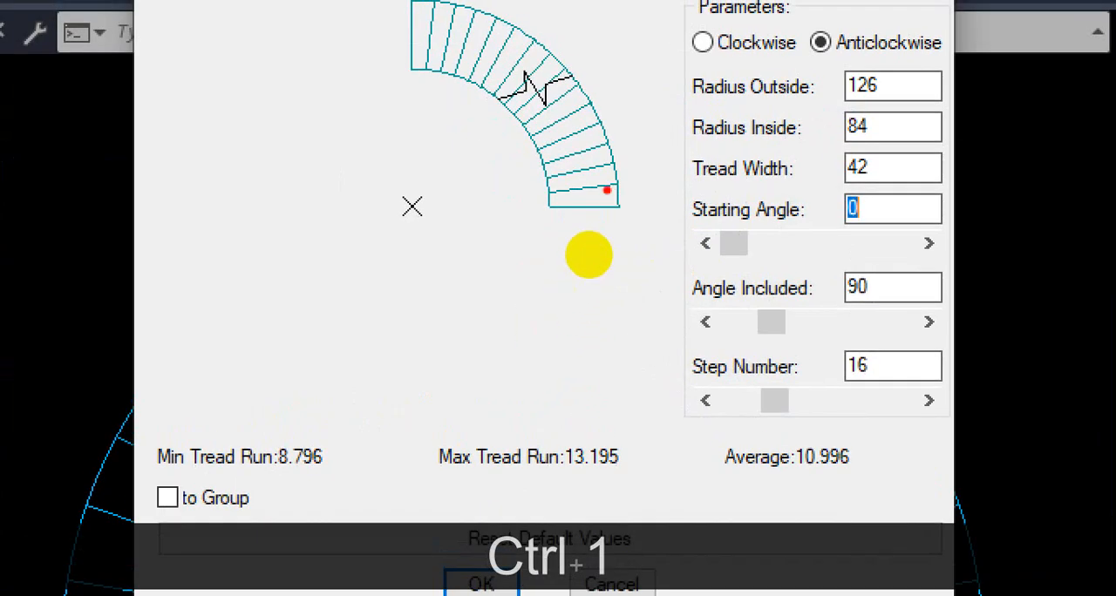
mouse_move(878, 340)
left_mouse_down()
mouse_move(809, 353)
mouse_move(865, 377)
left_mouse_up()
mouse_move(871, 103)
left_mouse_down()
mouse_move(882, 138)
mouse_move(846, 131)
mouse_move(858, 109)
left_mouse_up()
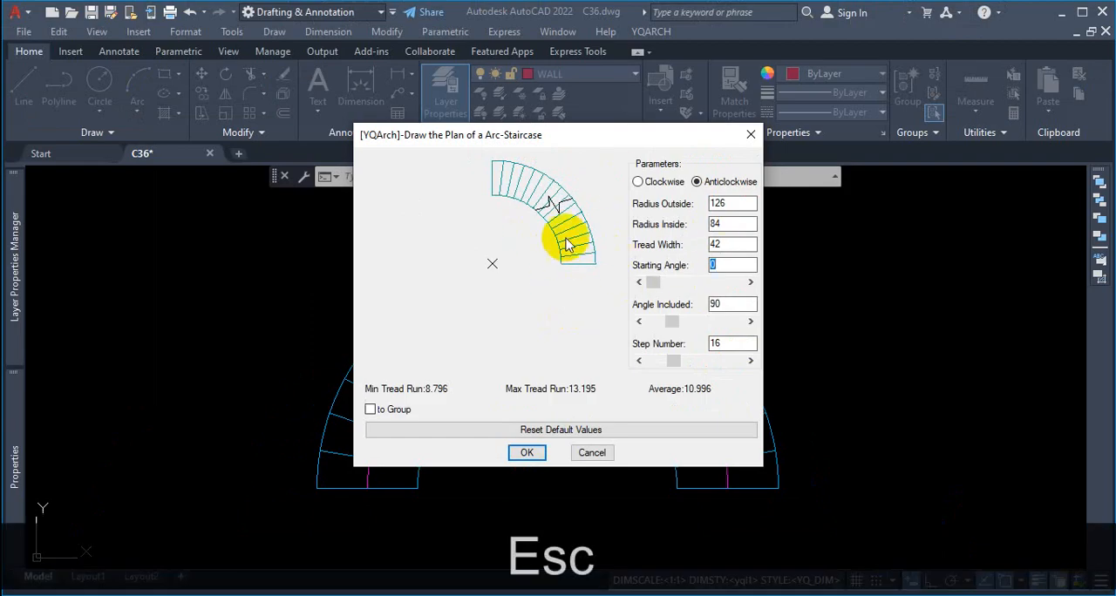
Step: Insert the 90 degree, 16-step arc staircase in the empty area to the right of the semicircular staircase
left_click(521, 454)
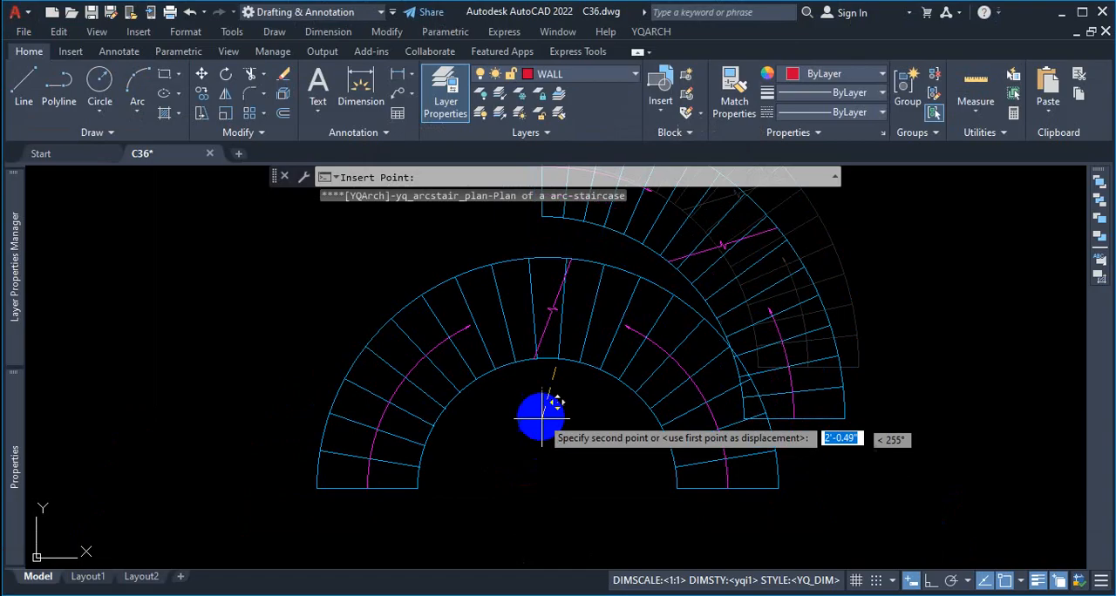
scroll(551, 427, "down", 5)
scroll(545, 437, "up", 5)
key("Escape")
scroll(619, 433, "up", 2)
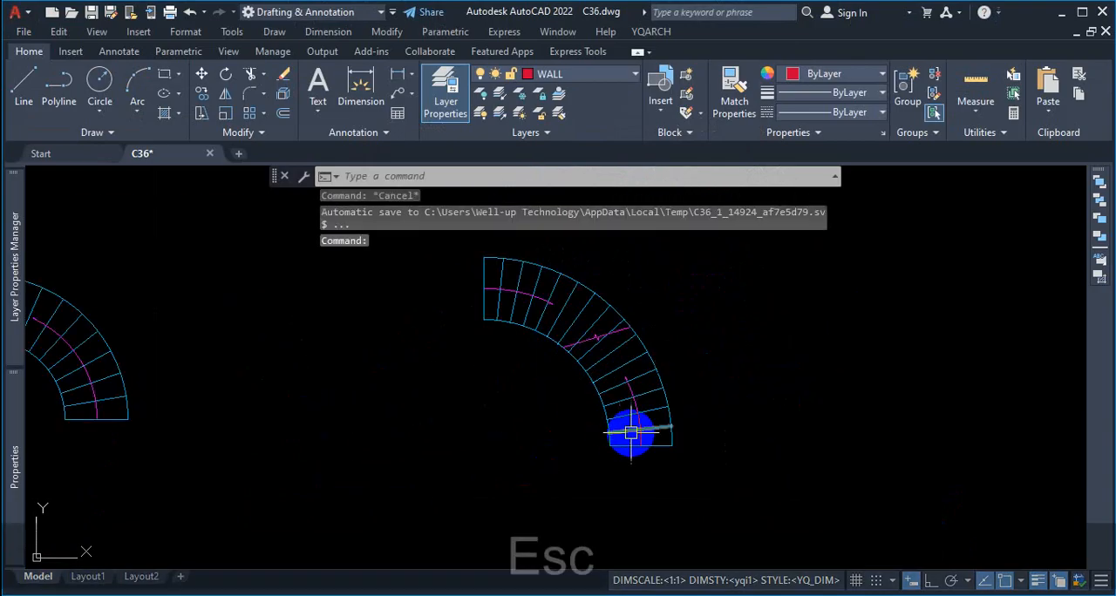
scroll(577, 349, "down", 4)
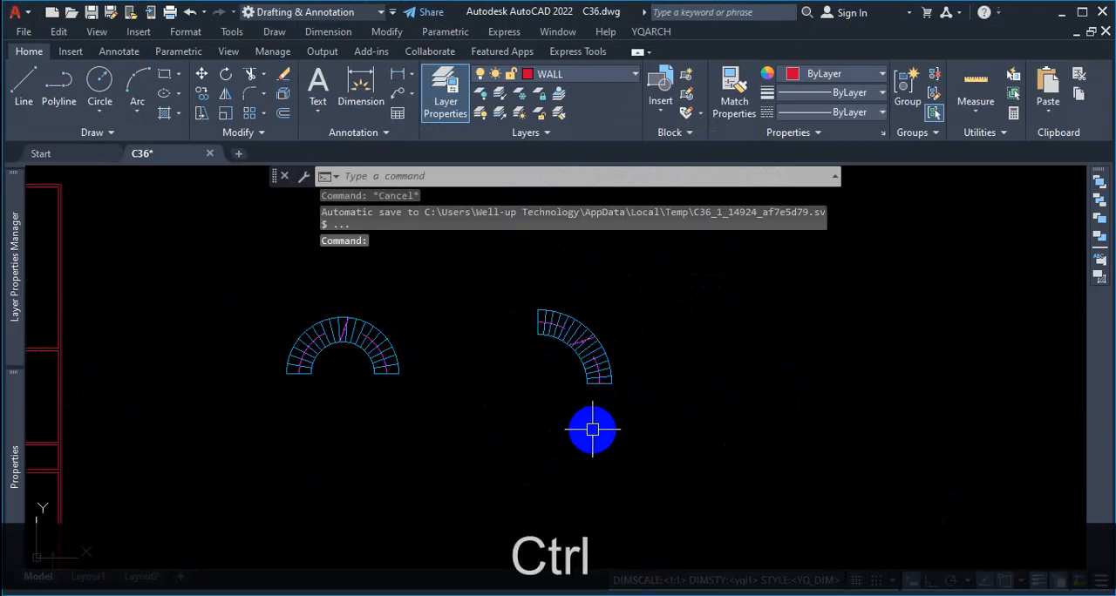
Step: Mark the right-hand end of the semicircular staircase in red and clear the markup
key("ctrl+1")
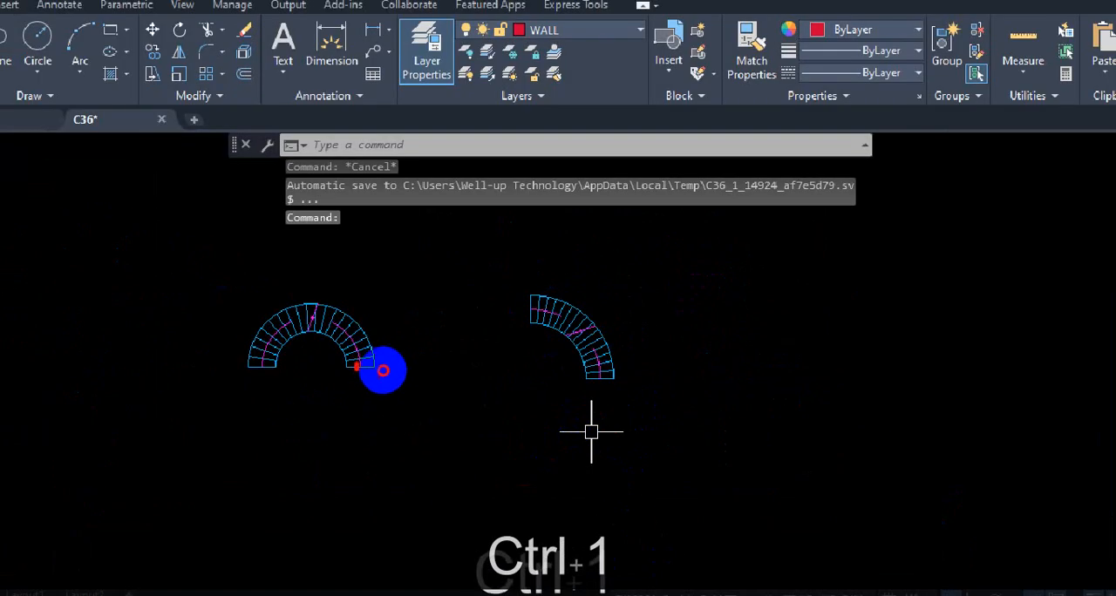
mouse_move(357, 369)
left_mouse_down()
mouse_move(283, 325)
mouse_move(258, 387)
mouse_move(316, 403)
mouse_move(341, 396)
mouse_move(346, 409)
mouse_move(337, 401)
left_mouse_up()
key("Escape")
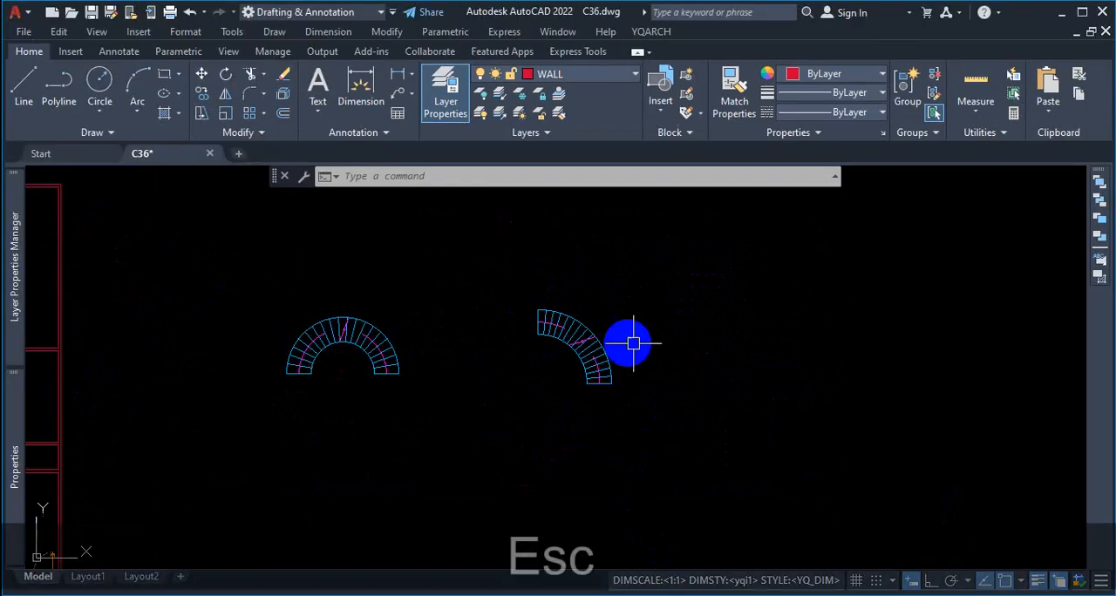
Step: Start another arc staircase with an included angle of 270 degrees and 20 steps
key("space")
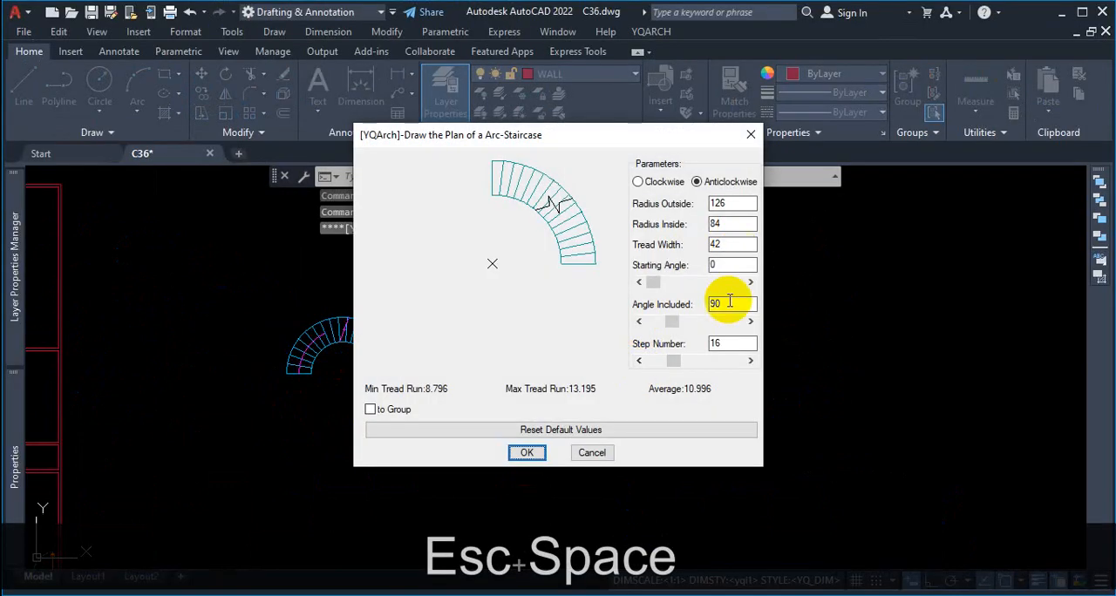
left_click_drag(728, 301, 707, 303)
type("270")
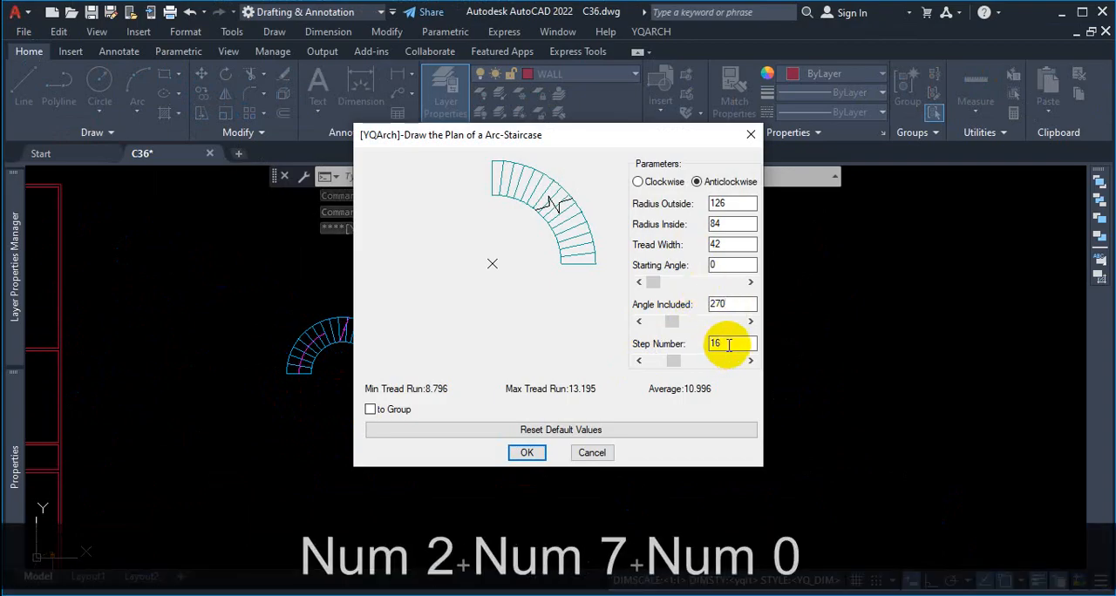
left_click_drag(724, 343, 702, 349)
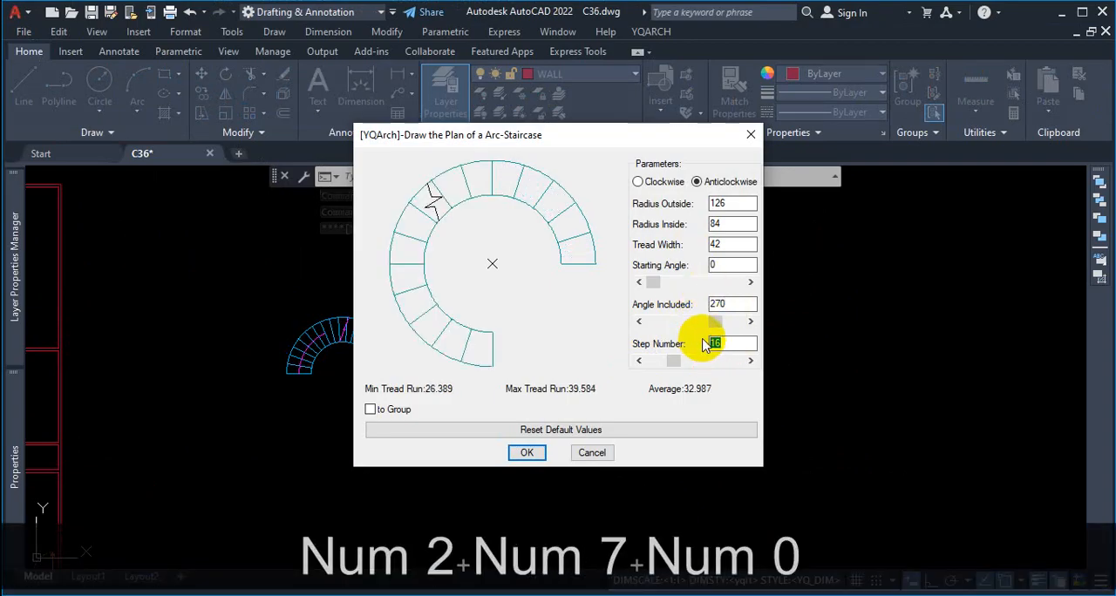
type("20")
left_click(734, 271)
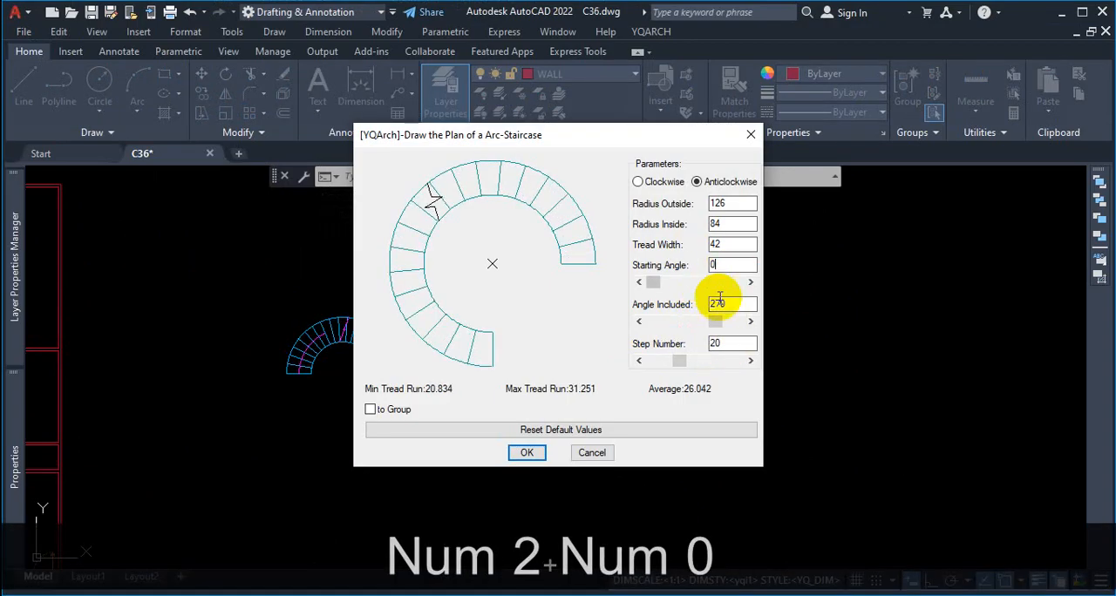
Step: Mark the minimum tread run, the preview's horizontal diameter, the stair's end edge and the inside radius setting in red, and clear the markup
key("ctrl+1")
scroll(589, 406, "down", 3)
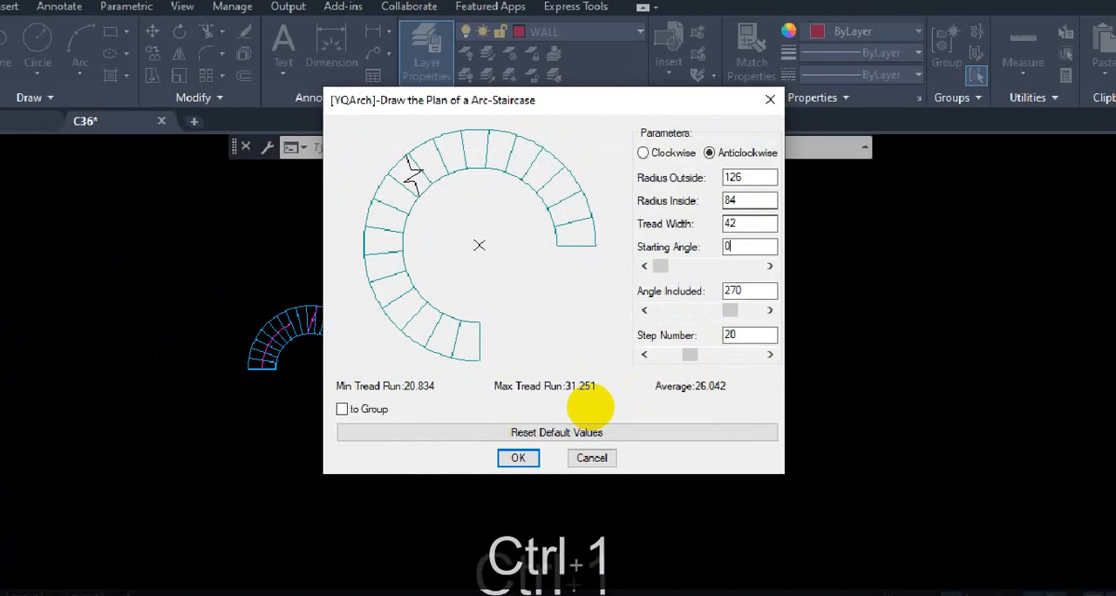
left_click(590, 402)
mouse_move(345, 397)
left_mouse_down()
mouse_move(448, 402)
mouse_move(474, 379)
mouse_move(436, 371)
mouse_move(367, 397)
left_mouse_up()
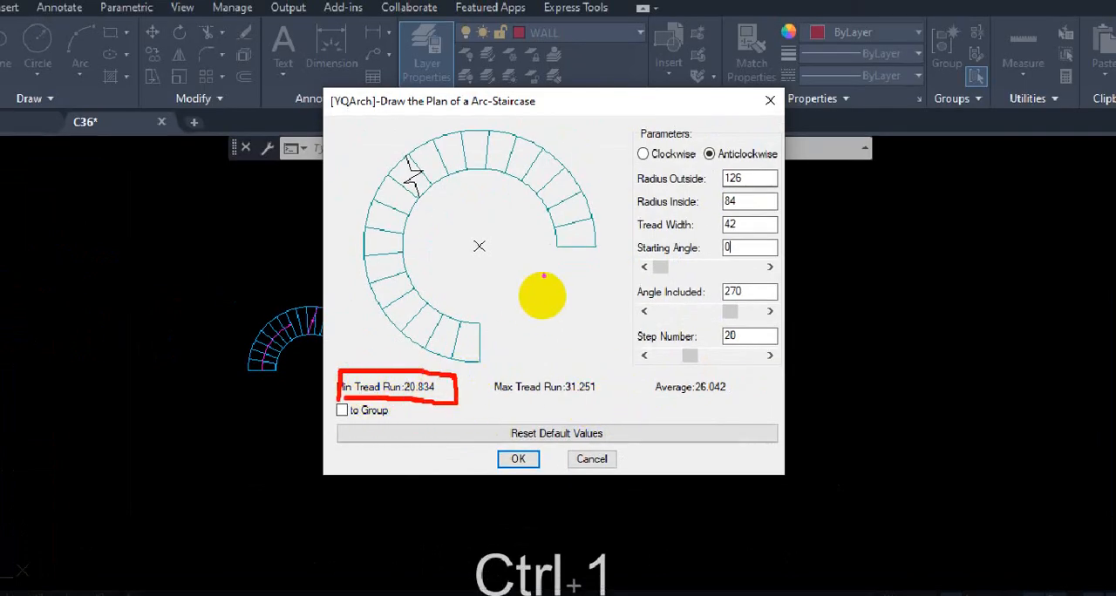
left_click_drag(479, 247, 589, 246)
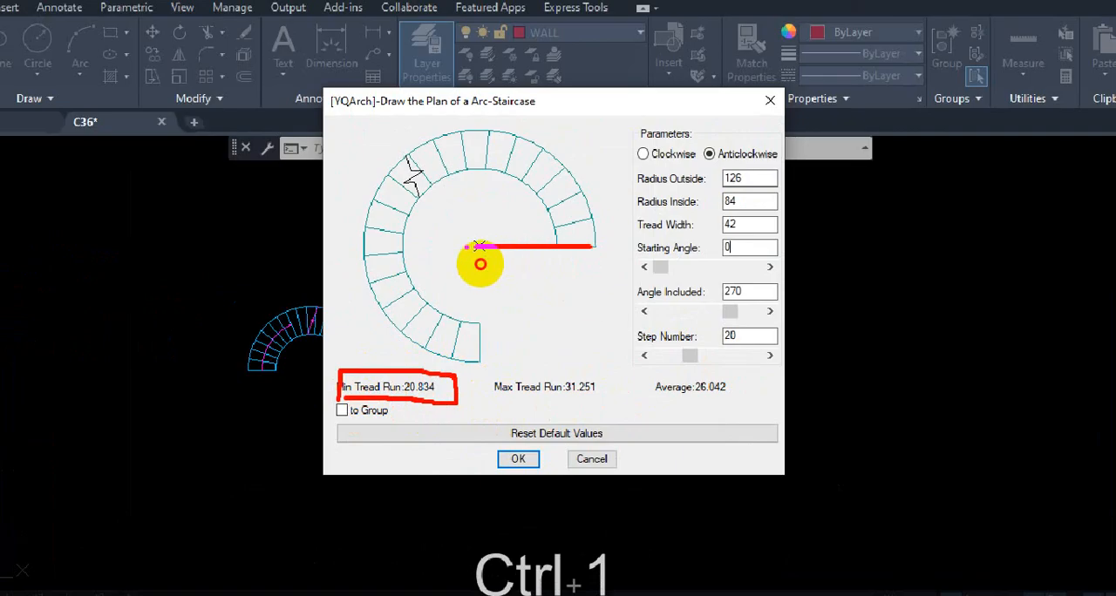
left_click_drag(478, 246, 375, 248)
left_click_drag(484, 312, 483, 353)
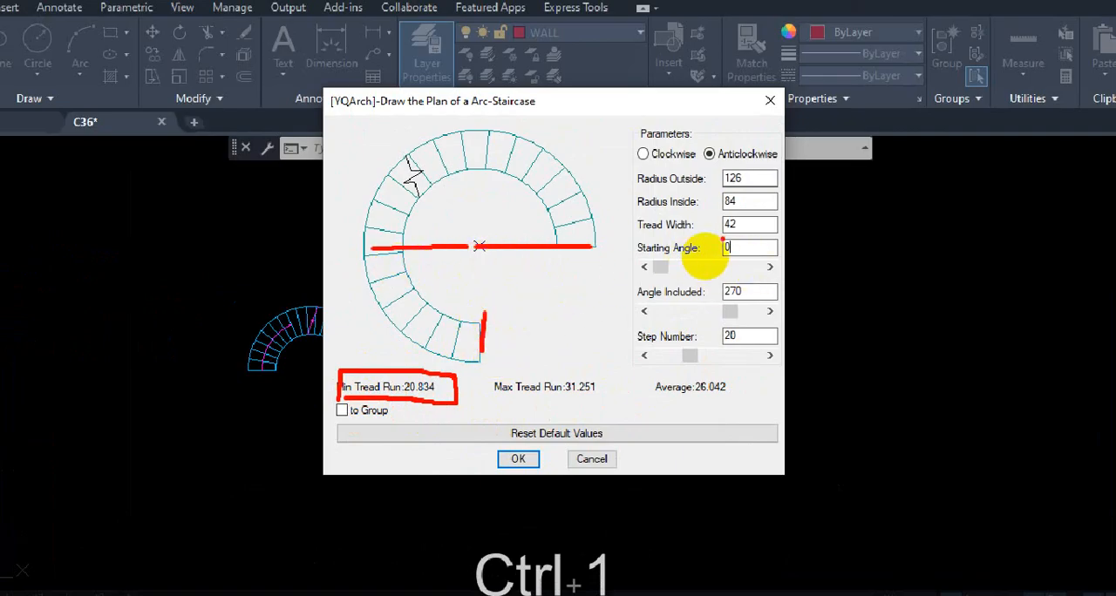
mouse_move(731, 215)
left_mouse_down()
mouse_move(740, 230)
mouse_move(721, 221)
mouse_move(729, 200)
mouse_move(727, 231)
mouse_move(745, 215)
mouse_move(735, 199)
left_mouse_up()
key("Escape")
Step: Set the inside radius of the 270 degree arc staircase to 36
double_click(732, 227)
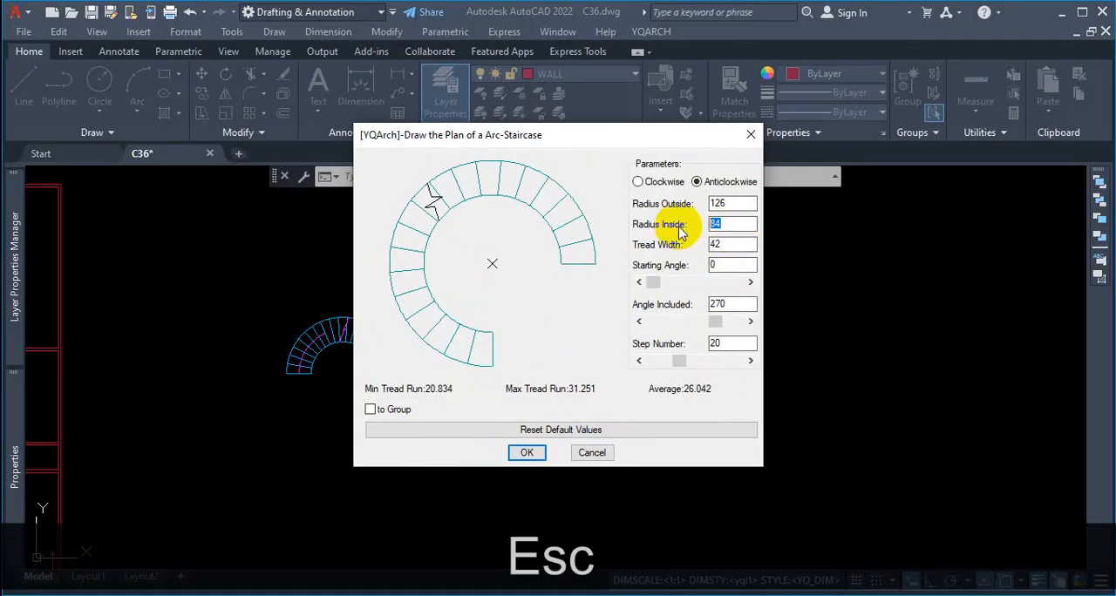
type("36")
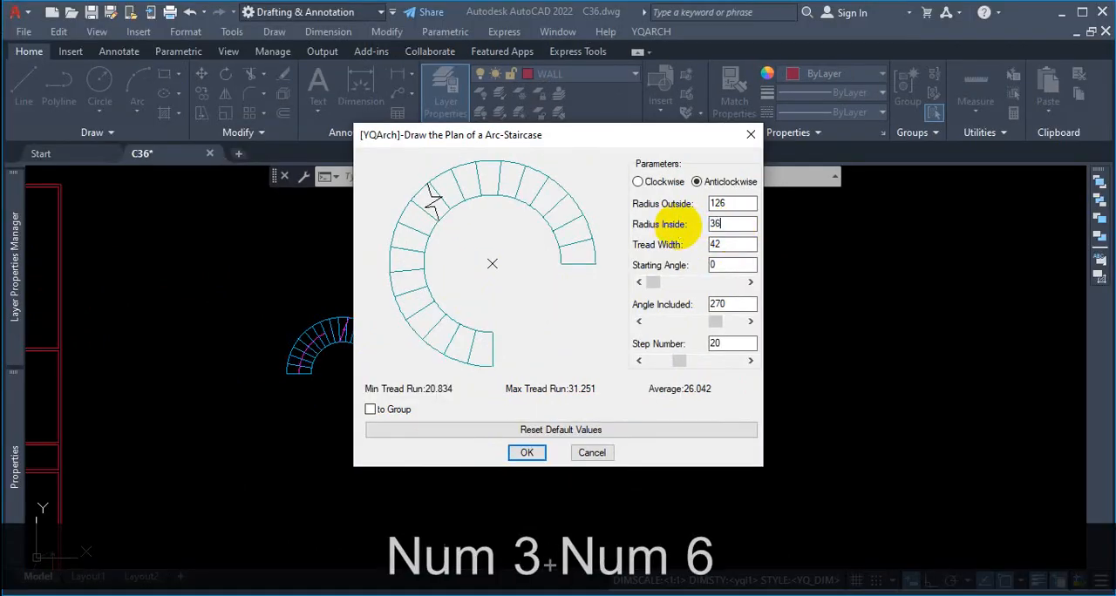
left_click(740, 306)
Step: Mark the inner radius on the staircase preview, the inside radius setting and the minimum tread run in red
key("ctrl+1")
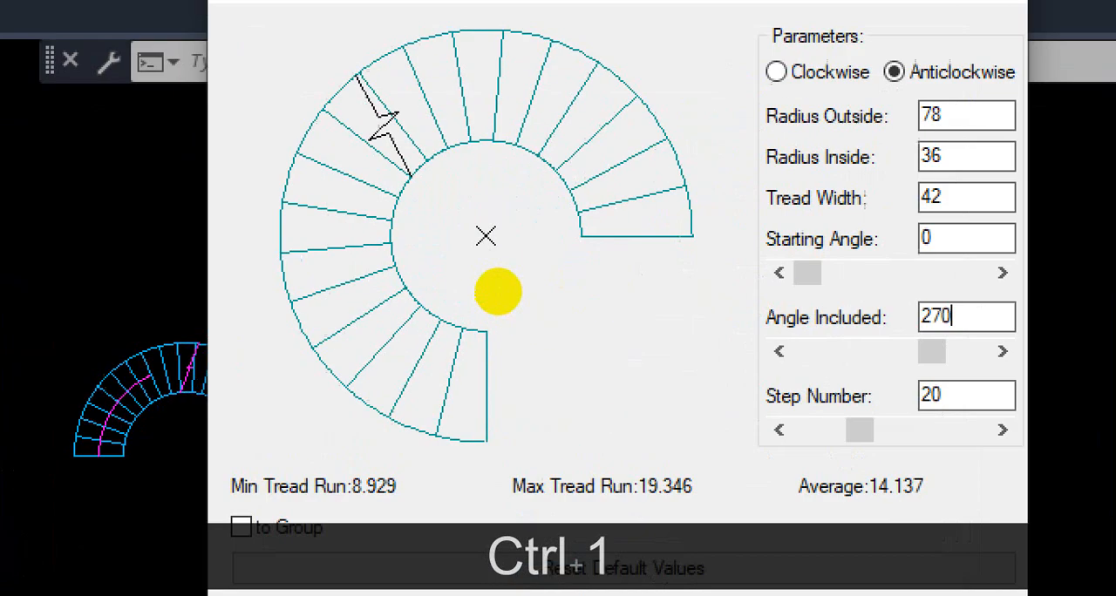
left_click_drag(485, 234, 591, 236)
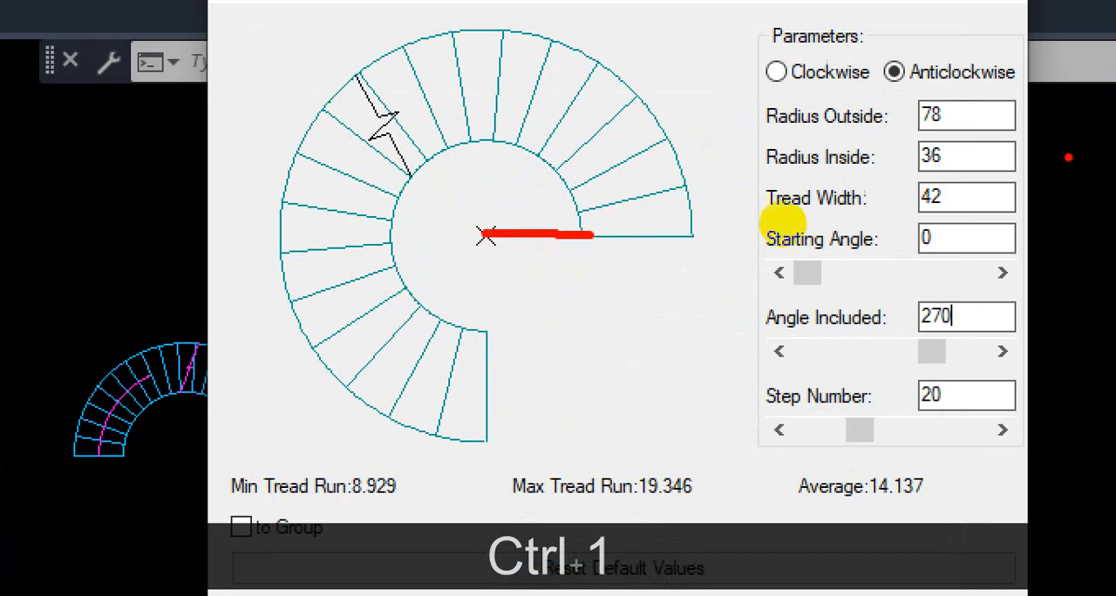
left_click_drag(915, 169, 1009, 163)
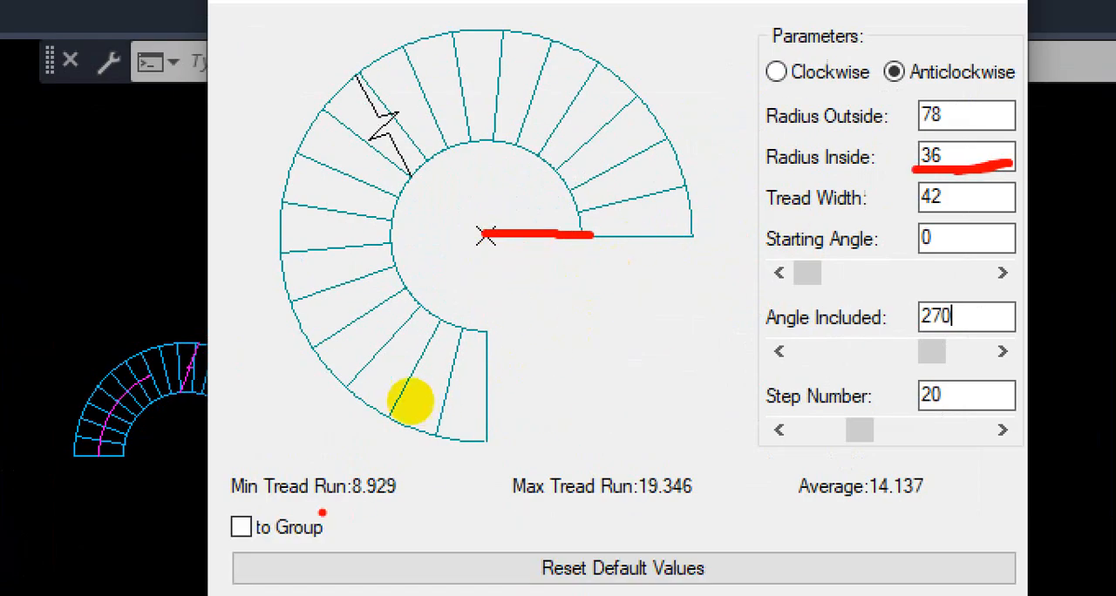
mouse_move(307, 504)
left_mouse_down()
mouse_move(420, 502)
mouse_move(418, 466)
mouse_move(338, 464)
mouse_move(336, 503)
left_mouse_up()
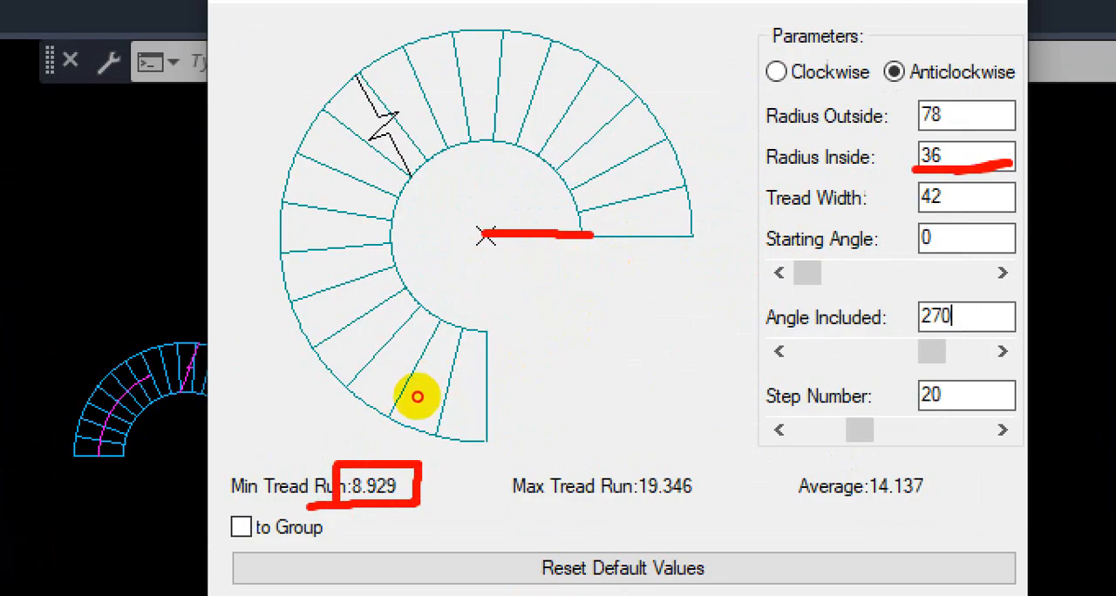
Step: Draw red horizontal and vertical centre lines across the staircase preview and annotate them with 6' and 13
left_click_drag(270, 235, 697, 235)
mouse_move(475, 249)
left_mouse_down()
mouse_move(488, 284)
mouse_move(521, 250)
left_mouse_up()
left_click_drag(648, 244, 650, 263)
left_click_drag(339, 231, 339, 253)
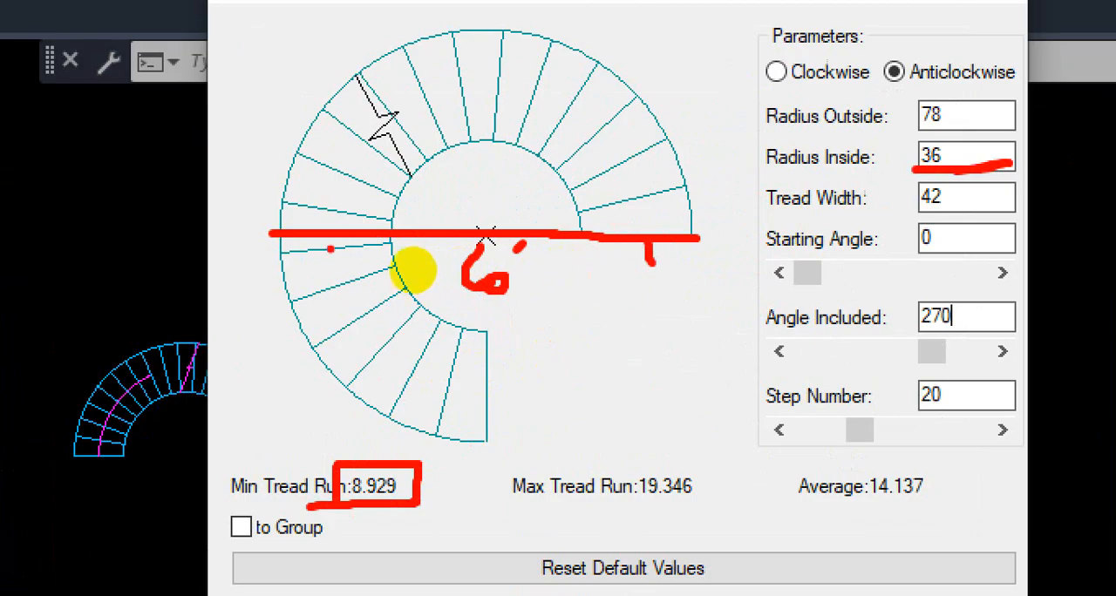
mouse_move(599, 317)
left_mouse_down()
mouse_move(599, 346)
mouse_move(675, 387)
mouse_move(651, 389)
left_mouse_up()
left_click_drag(695, 234, 274, 250)
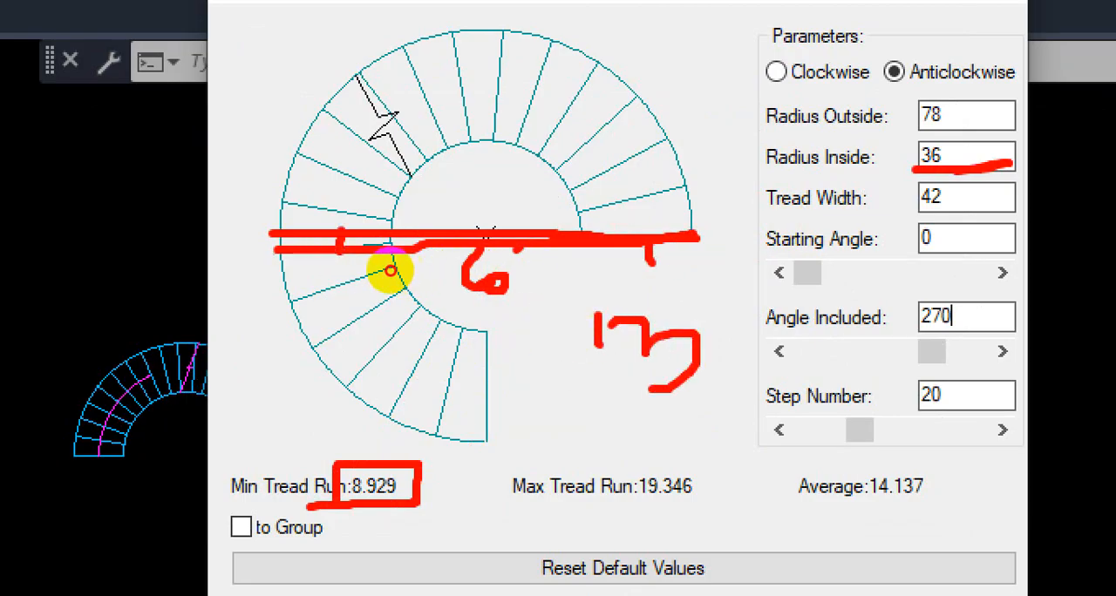
left_click_drag(271, 207, 273, 265)
left_click_drag(493, 439, 478, 41)
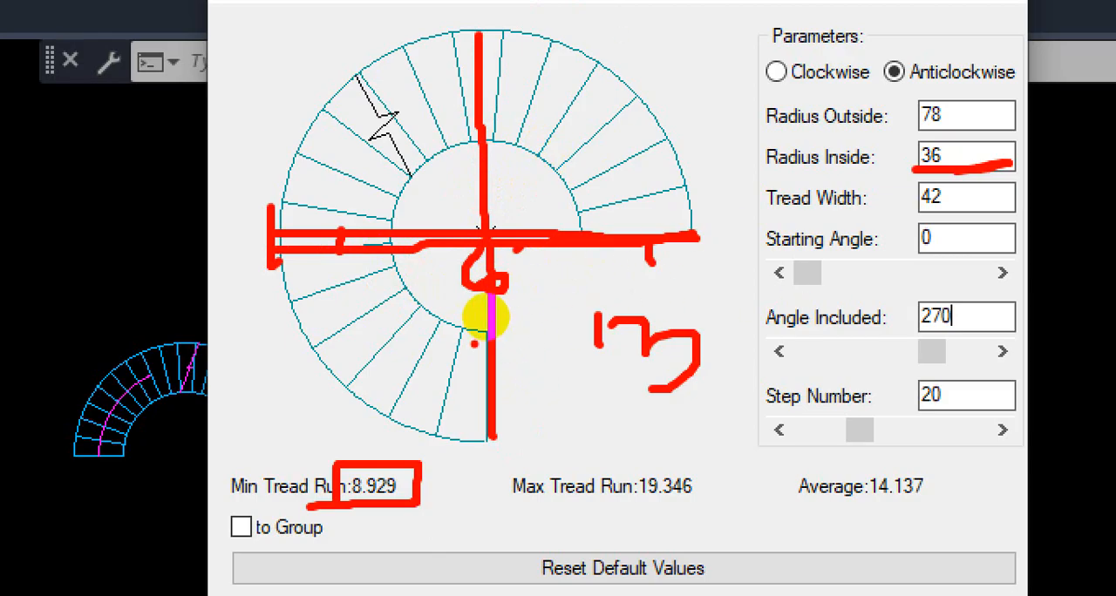
Step: Mark the treads of the last quarter, trace the stair path and box the whole preview in red, and clear the markup
left_click_drag(388, 245, 322, 323)
left_click_drag(410, 255, 354, 345)
left_click_drag(416, 294, 391, 352)
mouse_move(442, 314)
left_mouse_down()
mouse_move(422, 376)
mouse_move(444, 416)
left_mouse_up()
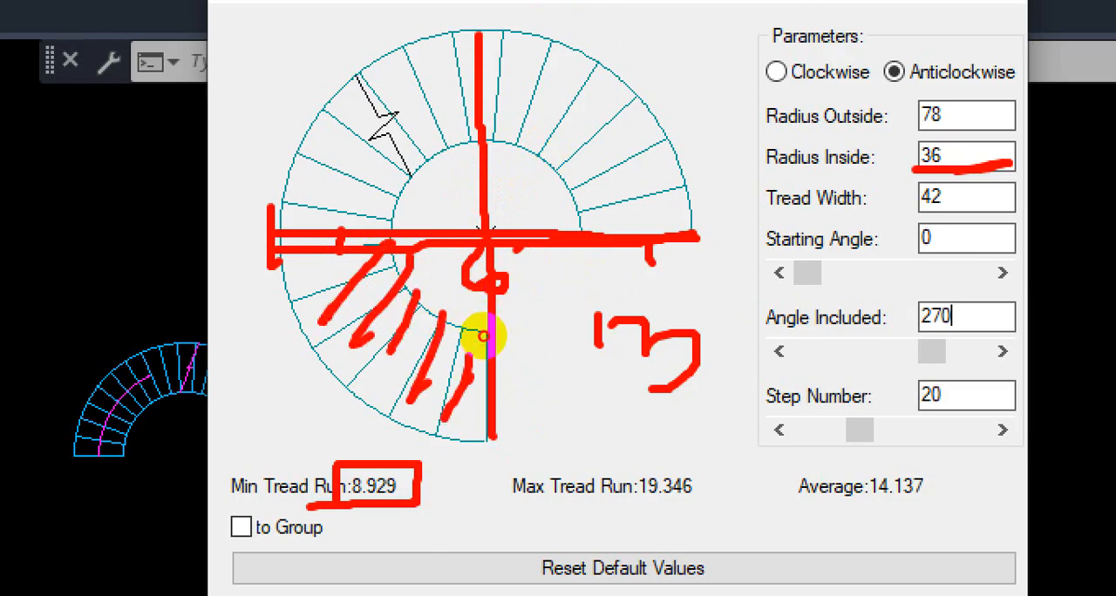
left_click_drag(482, 359, 471, 406)
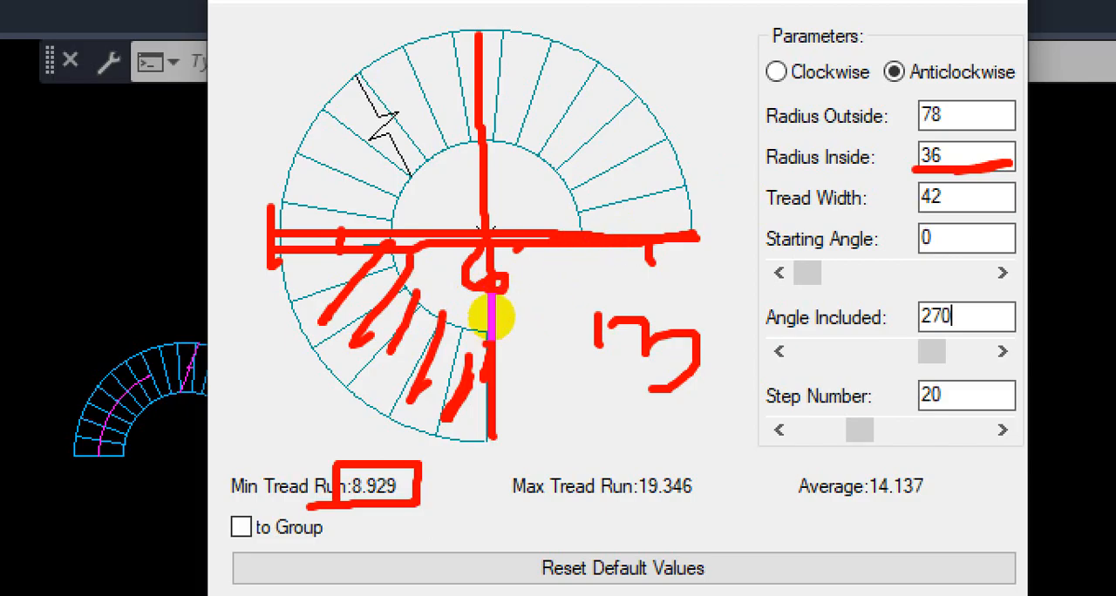
mouse_move(655, 257)
left_mouse_down()
mouse_move(652, 157)
mouse_move(331, 153)
mouse_move(441, 357)
mouse_move(494, 359)
left_mouse_up()
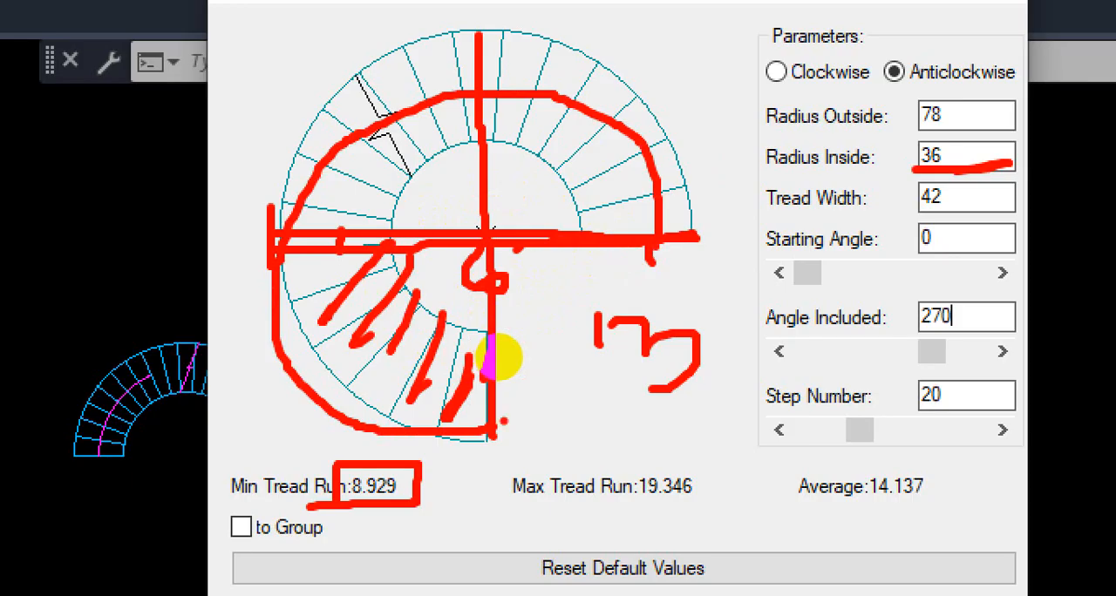
left_click_drag(495, 10, 500, 470)
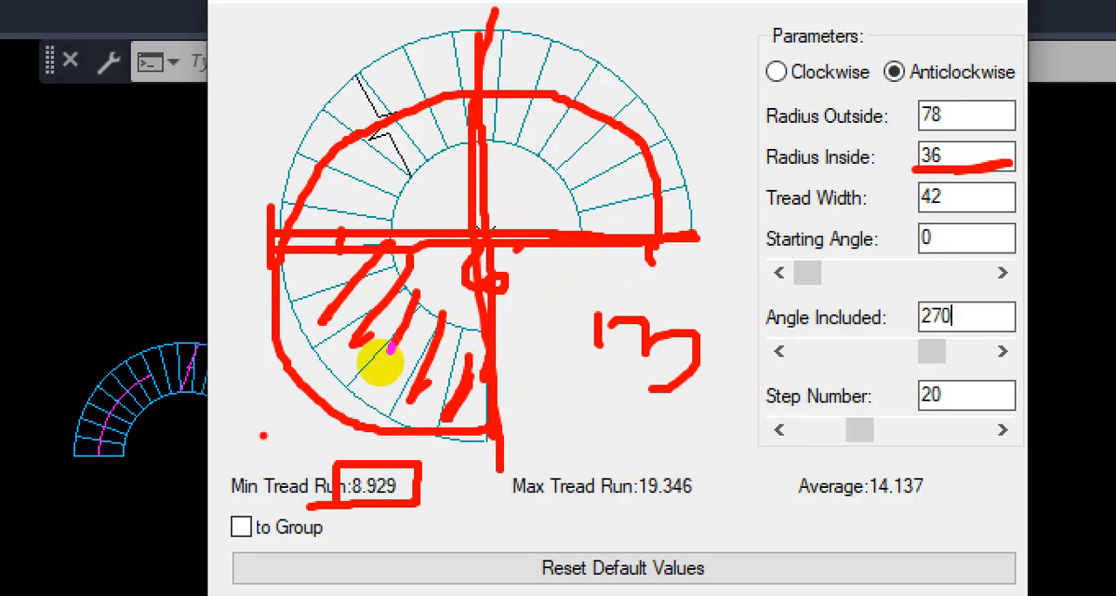
mouse_move(394, 147)
left_mouse_down()
mouse_move(378, 323)
mouse_move(403, 370)
mouse_move(567, 368)
mouse_move(608, 355)
mouse_move(589, 168)
mouse_move(418, 158)
left_mouse_up()
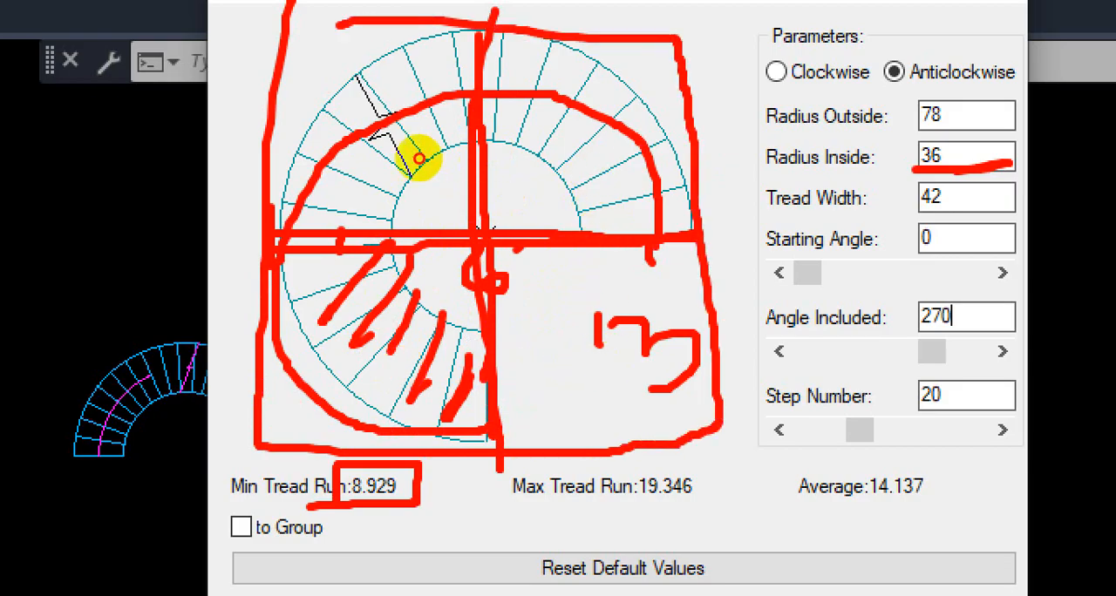
key("Escape")
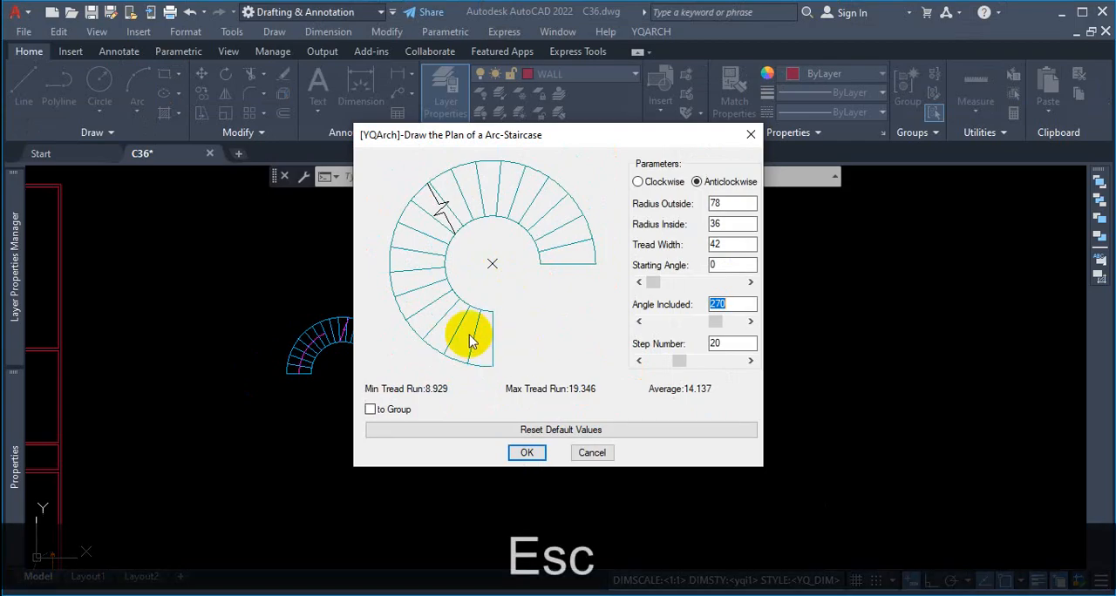
Step: Turn on grouping and insert the 270 degree, 20-step arc staircase to the right of the quarter-circle staircase
left_click_drag(637, 141, 851, 128)
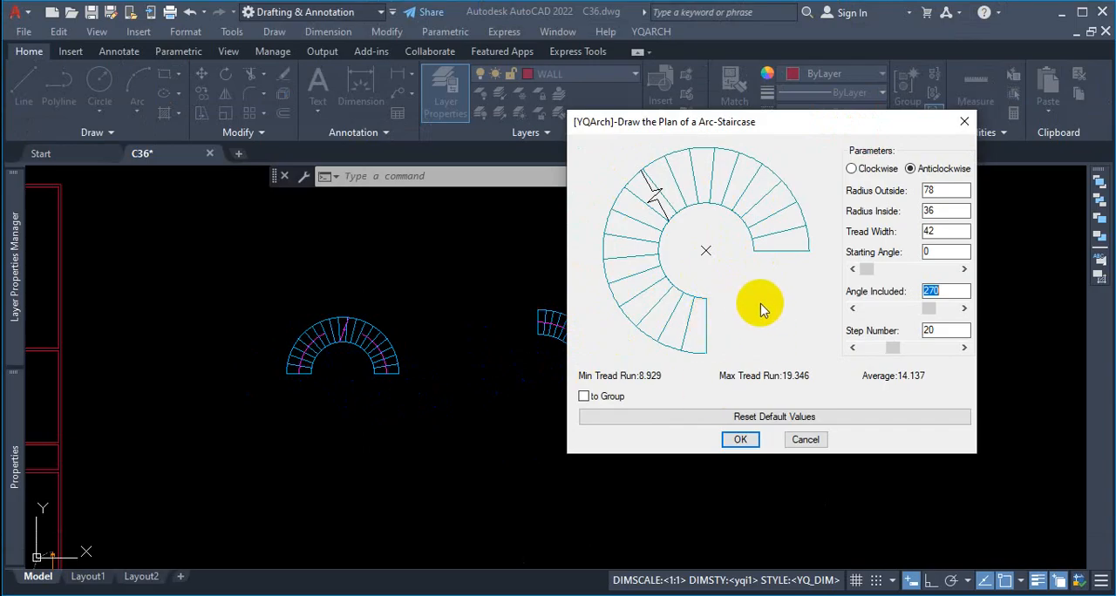
key("ctrl+1")
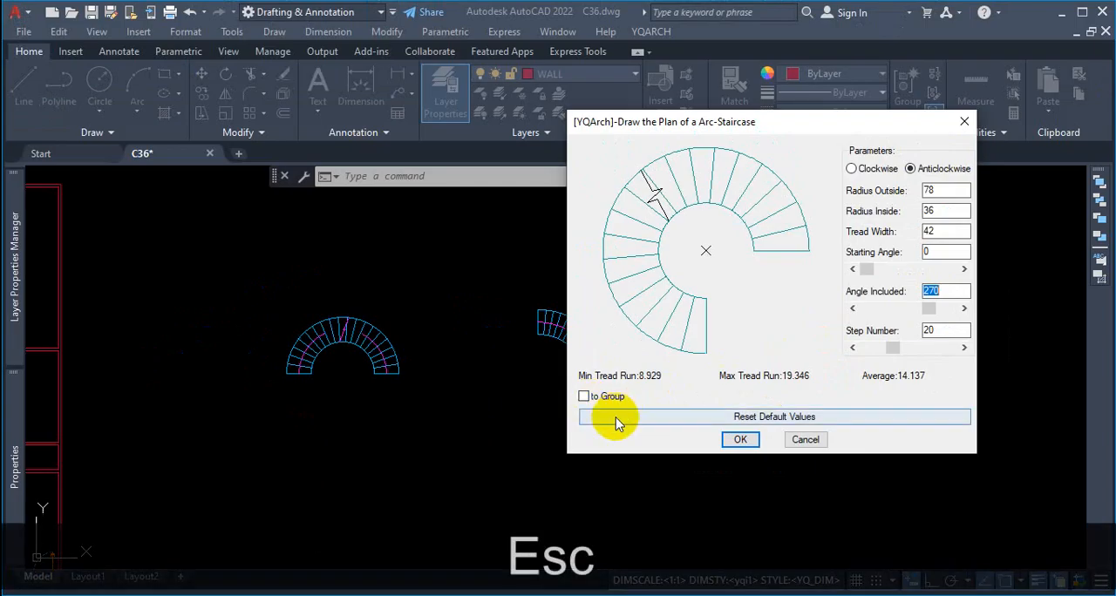
left_click(583, 397)
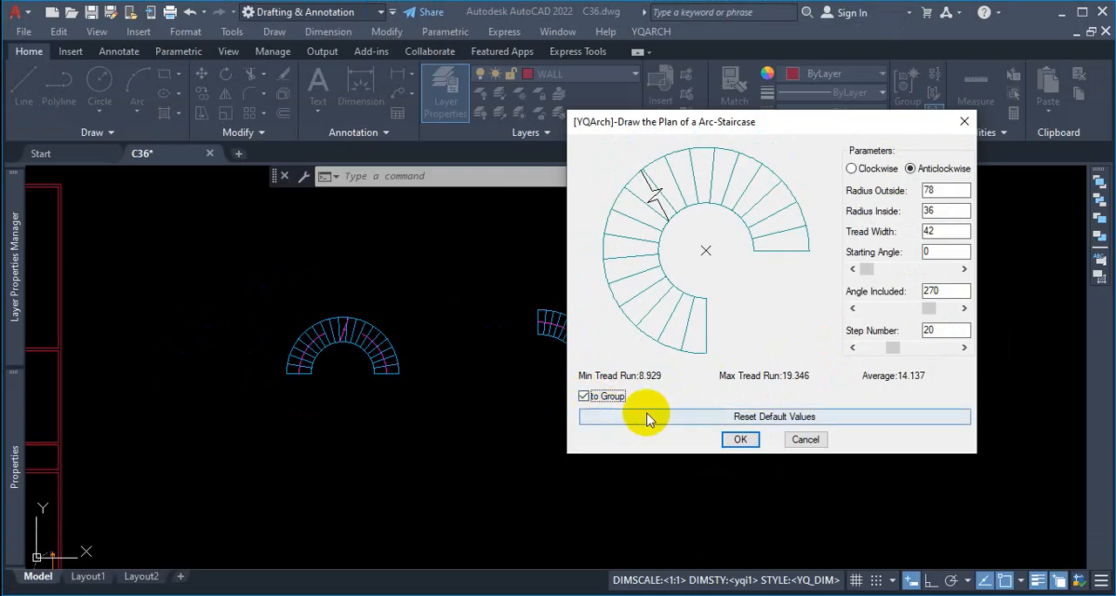
left_click(740, 439)
scroll(610, 393, "down", 3)
scroll(617, 397, "up", 6)
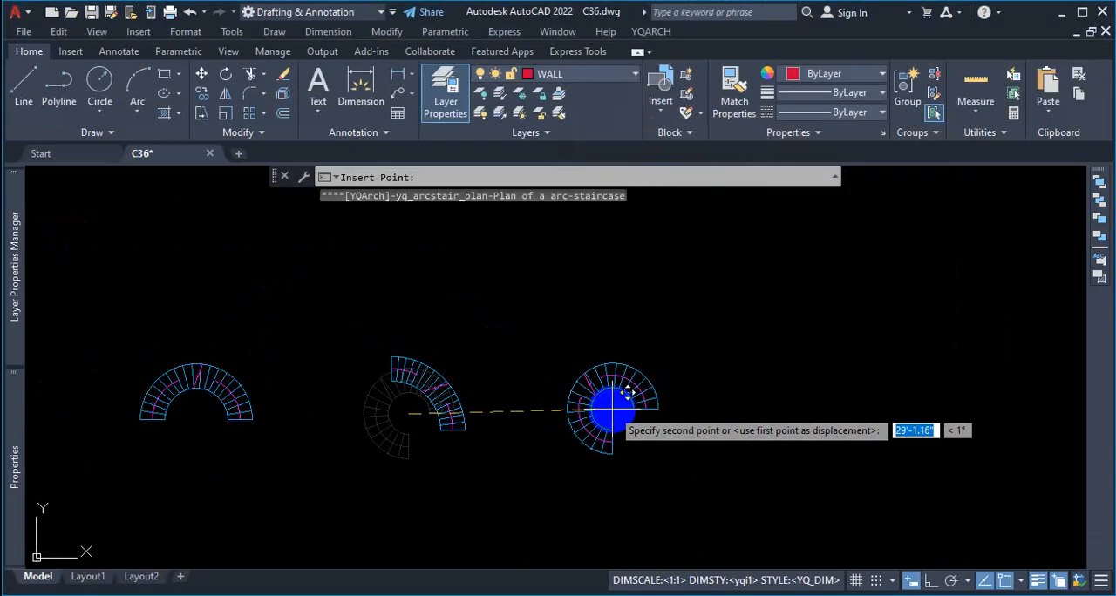
key("Escape")
Step: Select the grouped 270 degree staircase and ungroup it
left_click(655, 385)
scroll(688, 409, "down", 5)
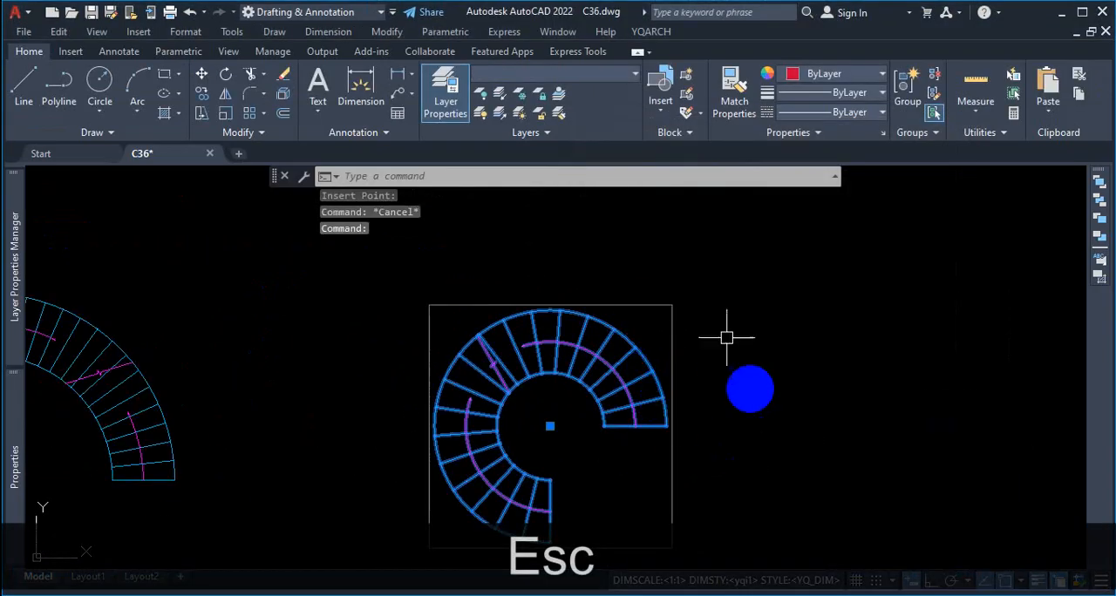
scroll(728, 371, "up", 4)
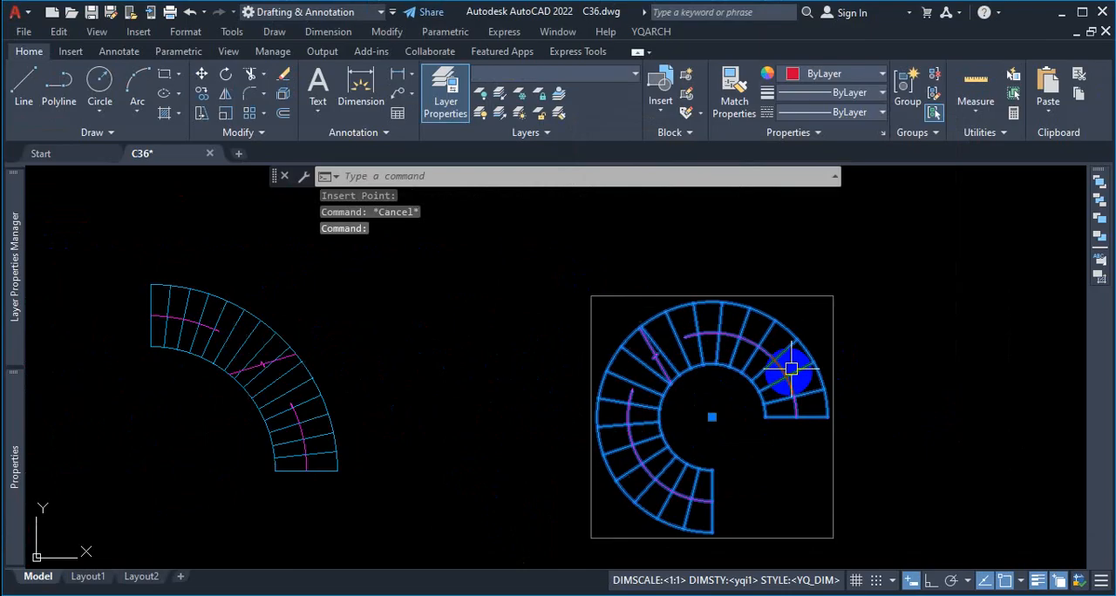
scroll(710, 340, "up", 2)
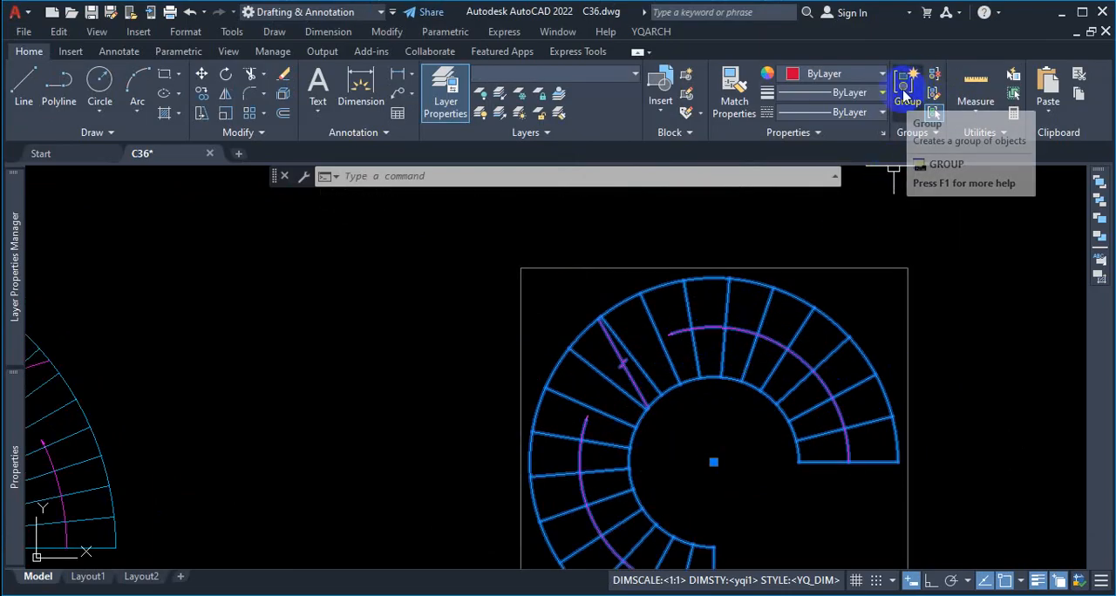
left_click(939, 80)
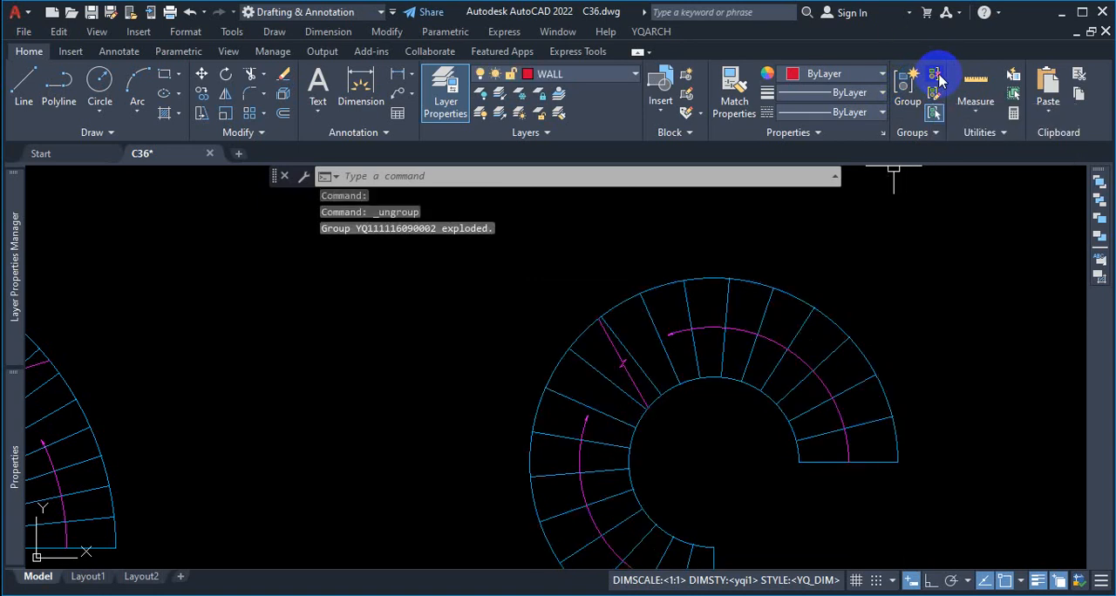
Step: Check that the staircase parts select individually by picking the outer arc and two tread lines, and clear the selection
left_click(837, 325)
left_click(823, 356)
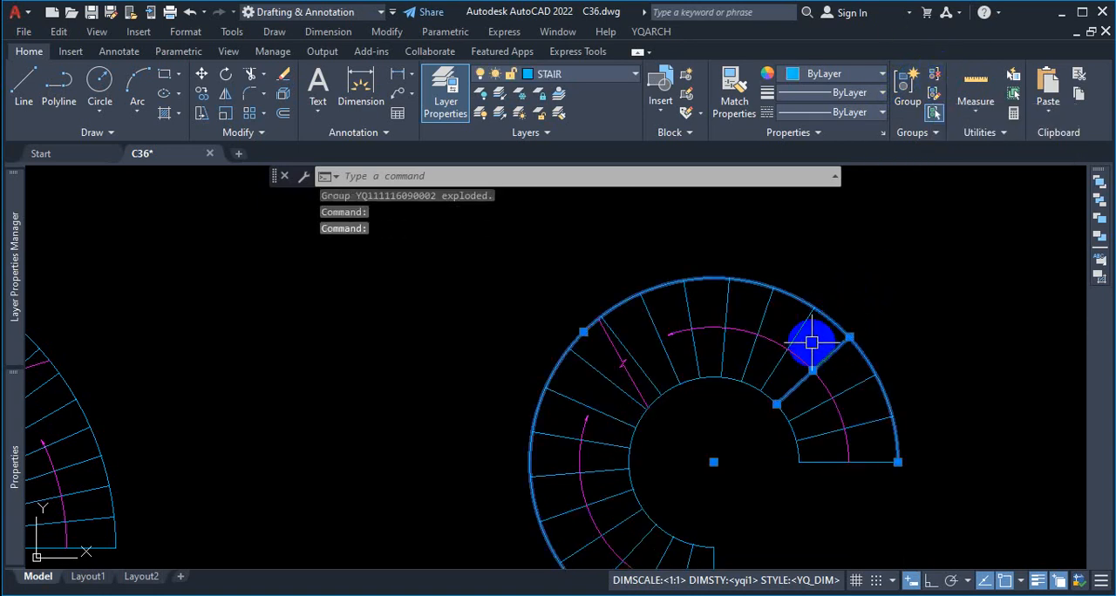
left_click(799, 328)
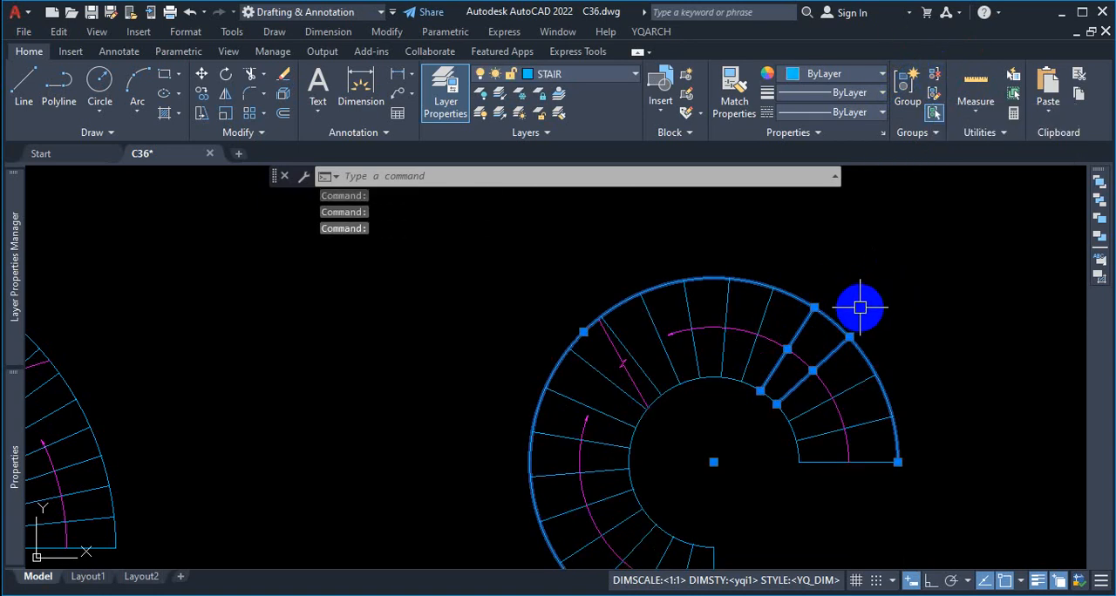
key("ctrl+1")
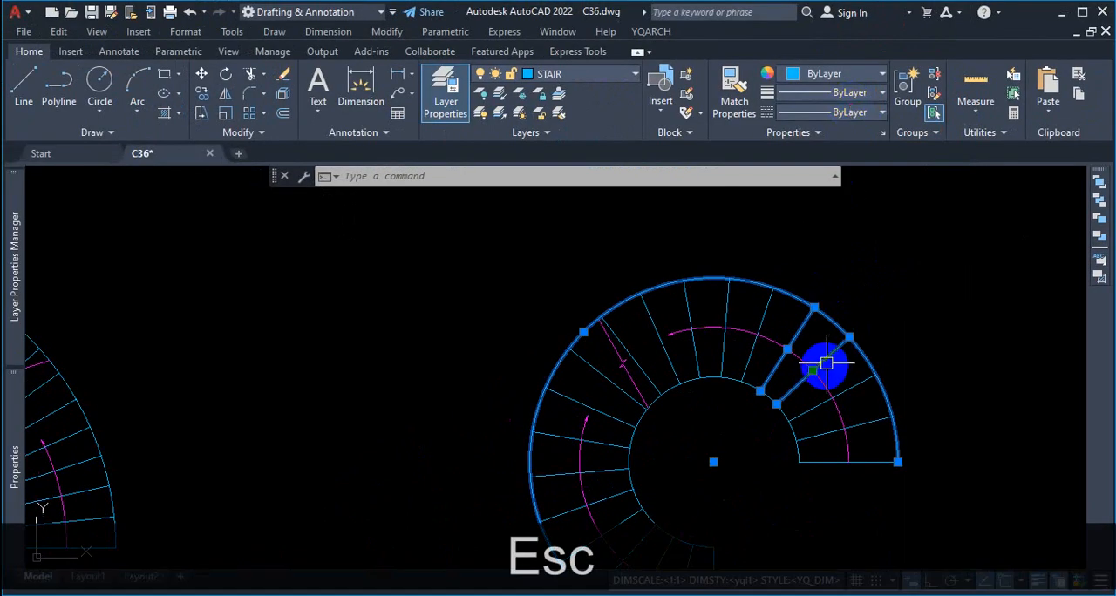
key("Escape")
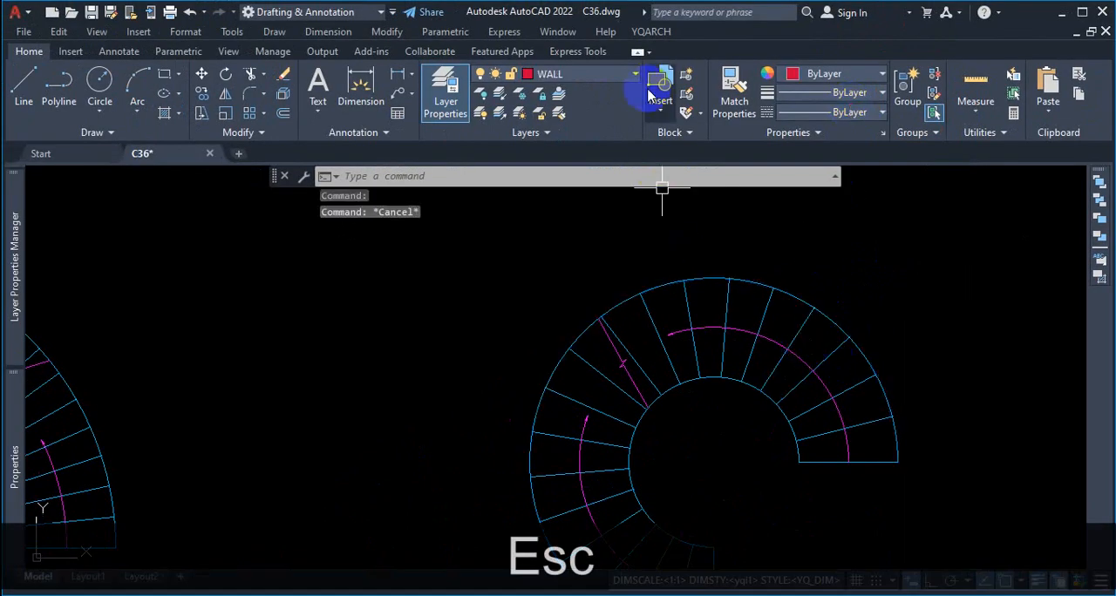
Step: Insert another grouped 270 degree, 20-step arc staircase above and between the quarter-circle staircase and the existing 270 degree one
left_click(650, 31)
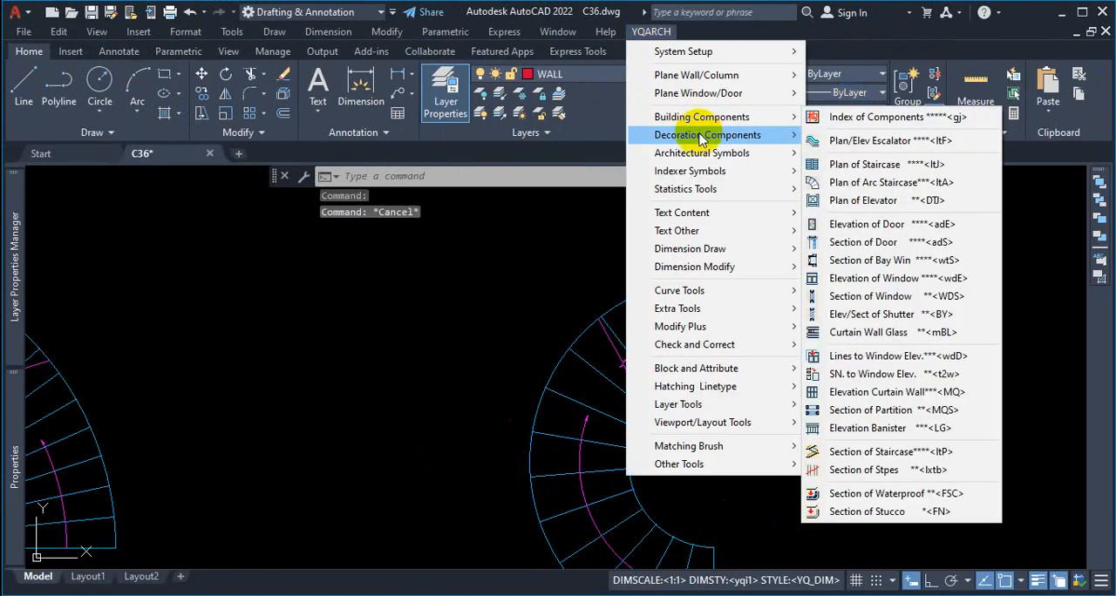
mouse_move(760, 122)
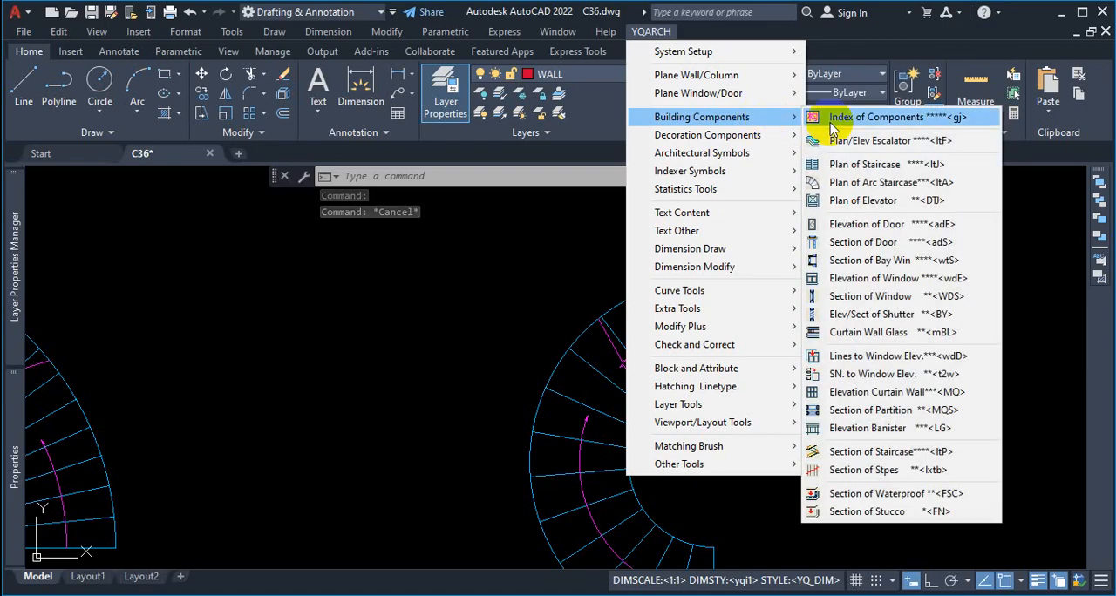
left_click(851, 181)
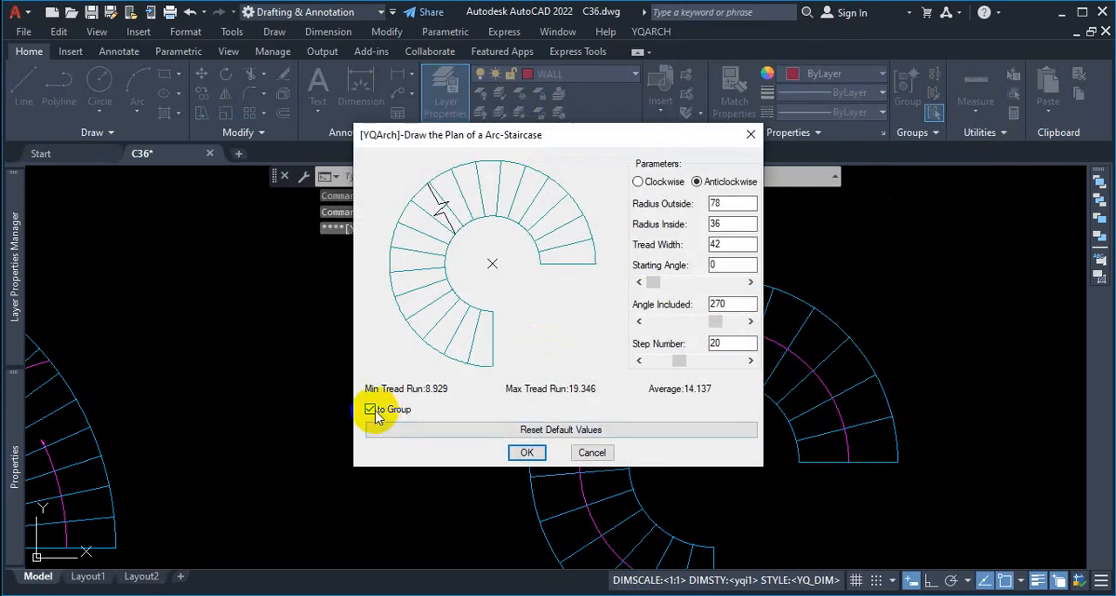
left_click(527, 453)
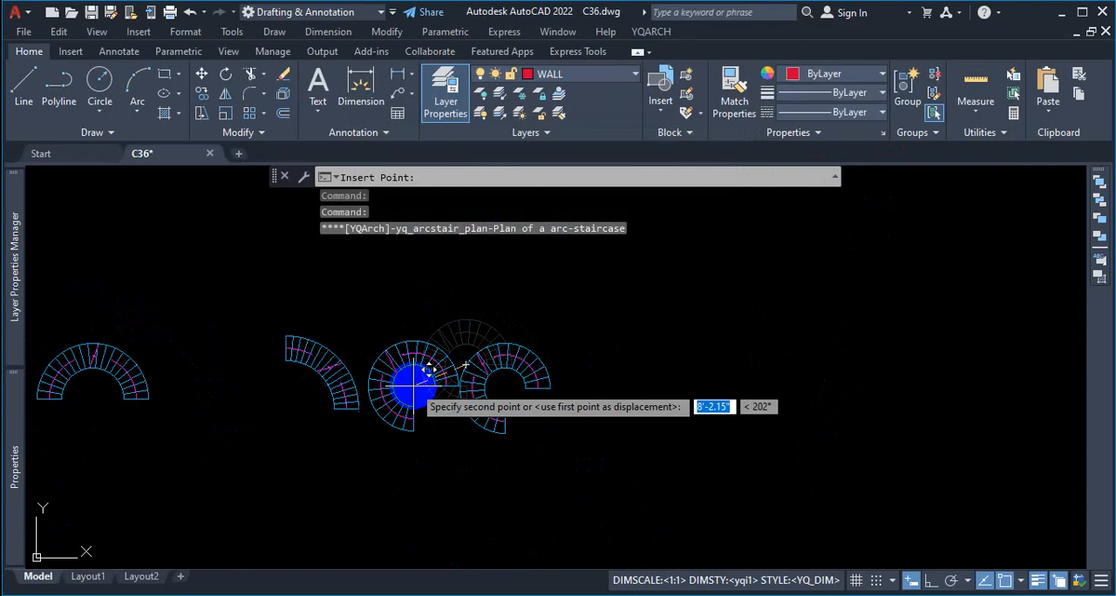
left_click(424, 365)
scroll(444, 344, "up", 4)
Step: Select the newly inserted grouped staircase and explode it
left_click(477, 305)
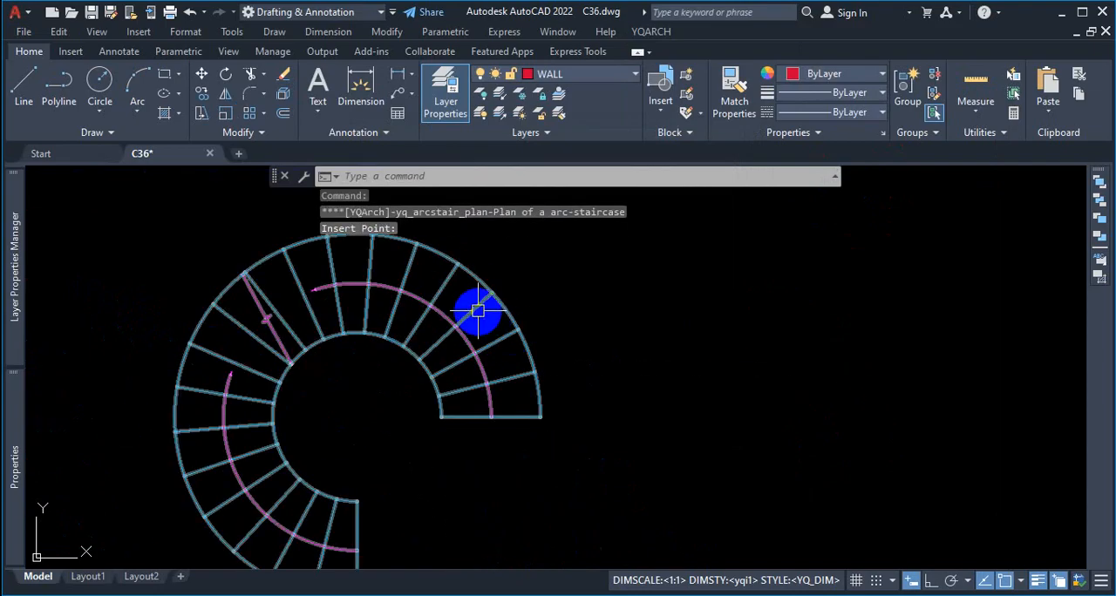
scroll(641, 329, "down", 2)
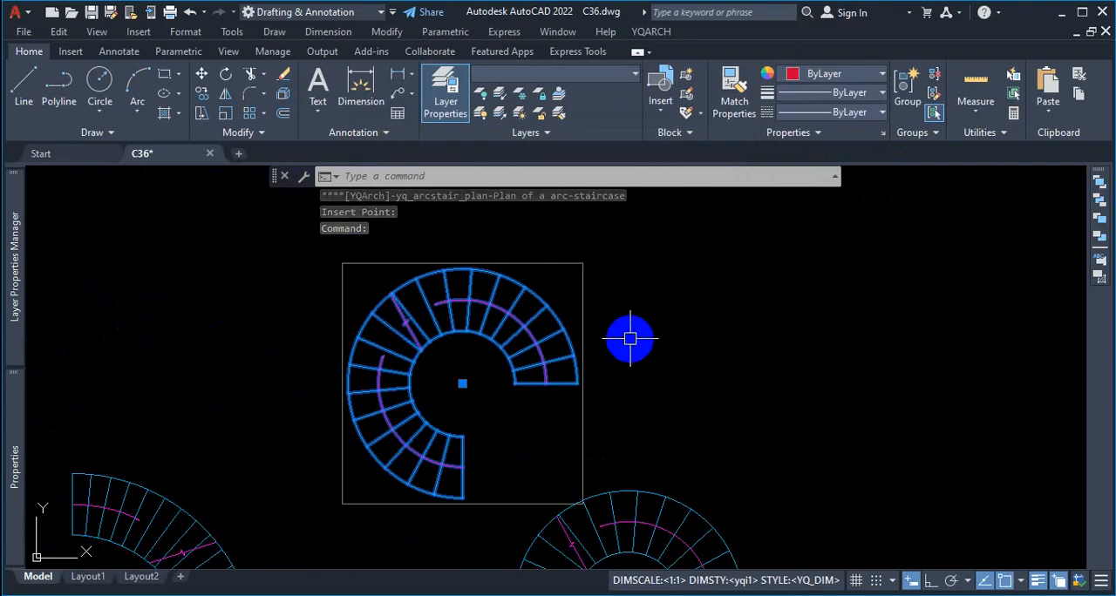
type("x")
key("Return")
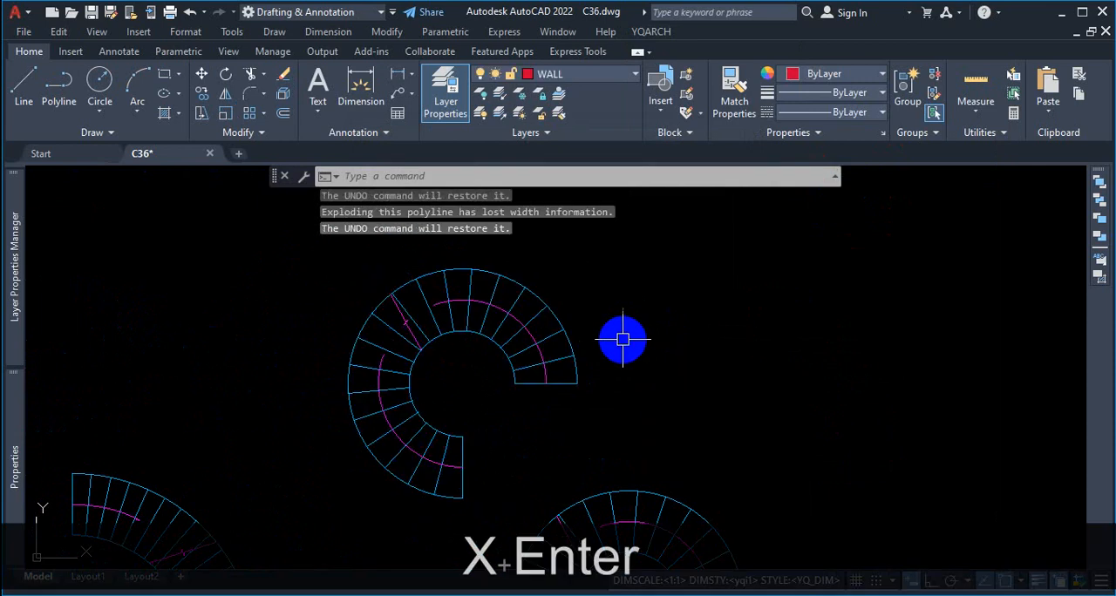
Step: Select the exploded staircase and ungroup it, leaving the repeated Ungroup command without another selection
left_click(560, 325)
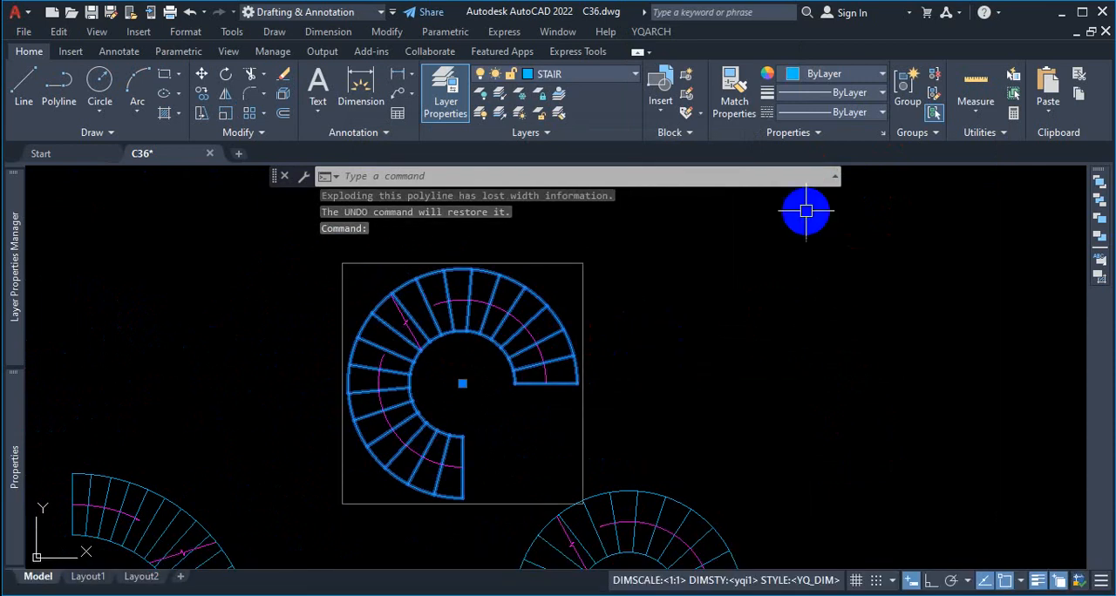
left_click(934, 75)
left_click_drag(501, 346, 563, 305)
key("space")
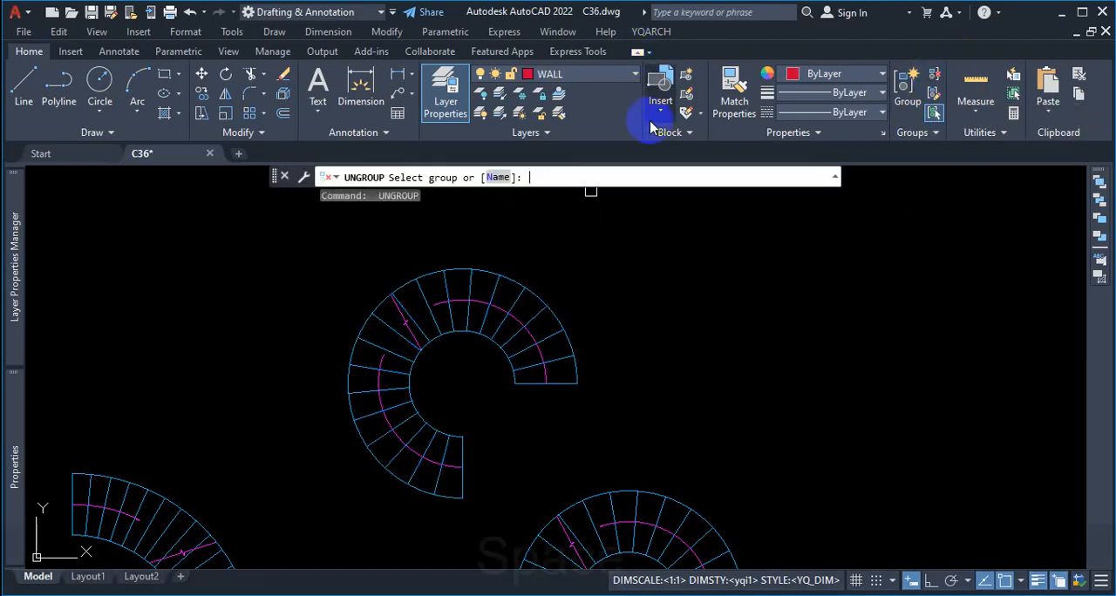
key("Escape")
Step: Reopen the arc staircase settings, turn off grouping, mark the to Group option in red, and clear the markup
left_click(650, 31)
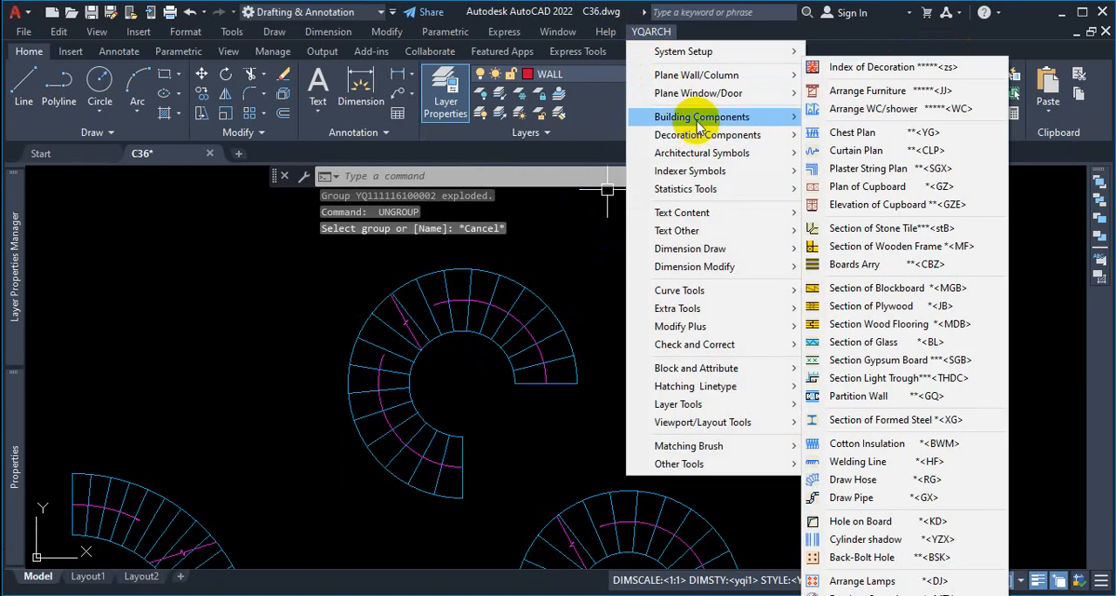
mouse_move(698, 119)
left_click(844, 183)
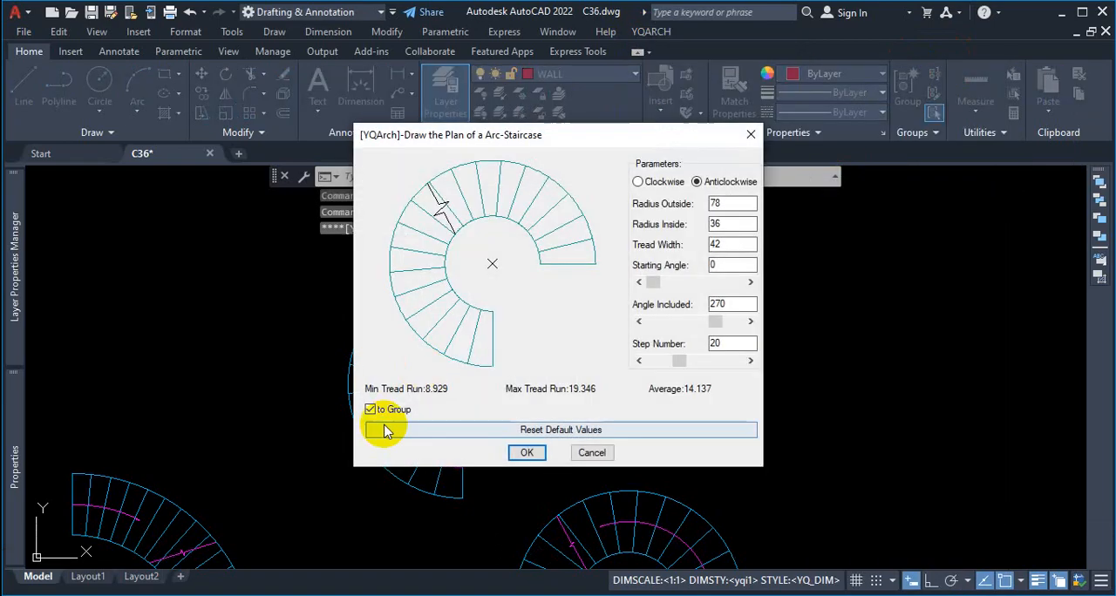
key("ctrl+1")
mouse_move(464, 367)
left_mouse_down()
mouse_move(410, 369)
mouse_move(334, 404)
left_mouse_up()
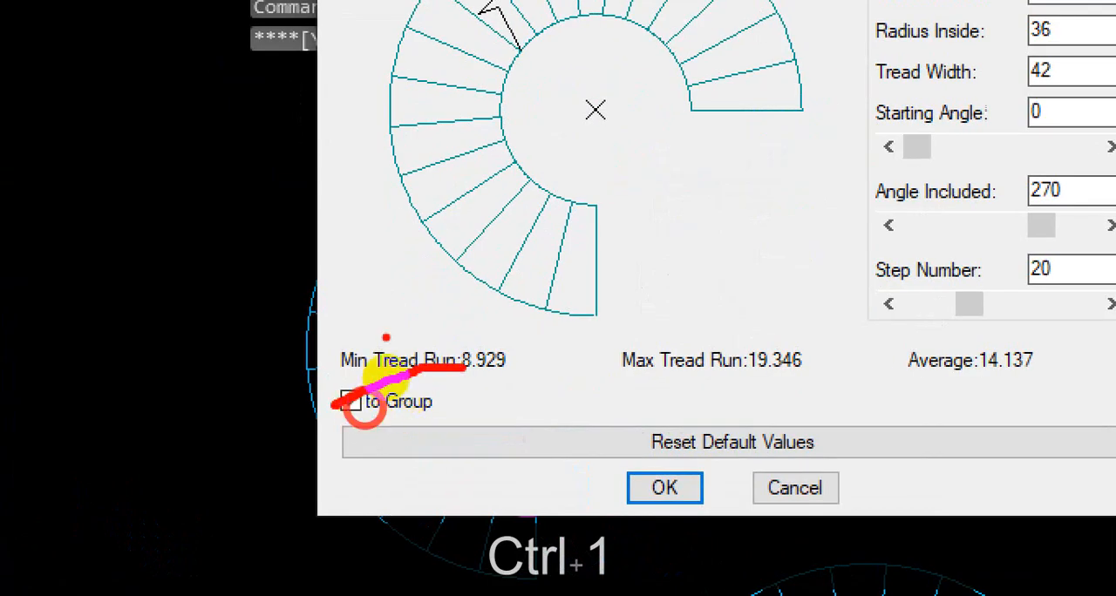
left_click_drag(386, 336, 353, 433)
mouse_move(353, 350)
left_mouse_down()
mouse_move(408, 392)
mouse_move(576, 458)
left_mouse_up()
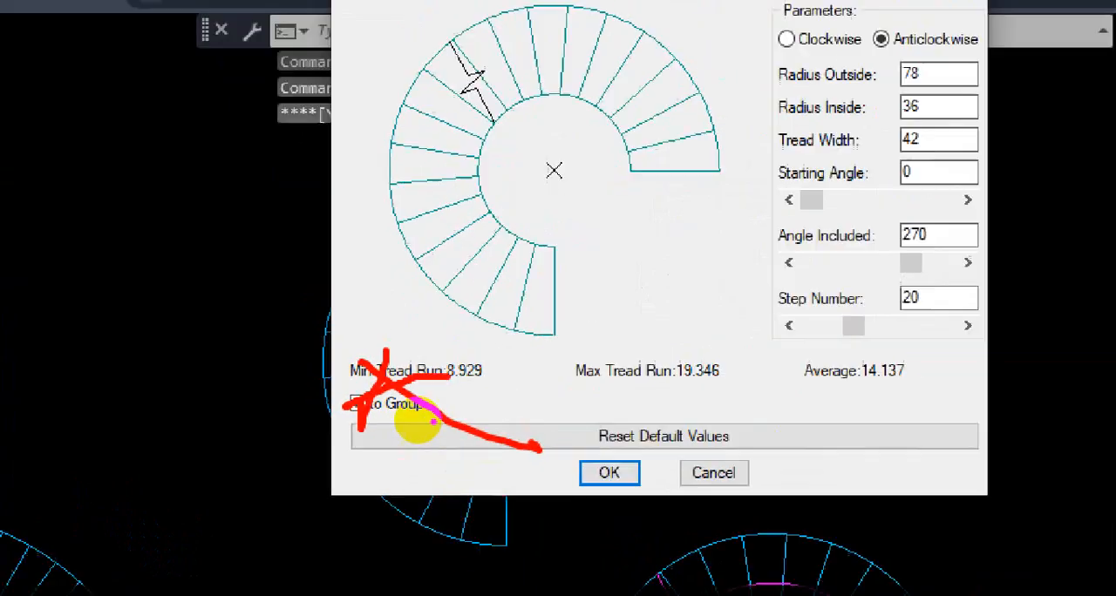
key("Escape")
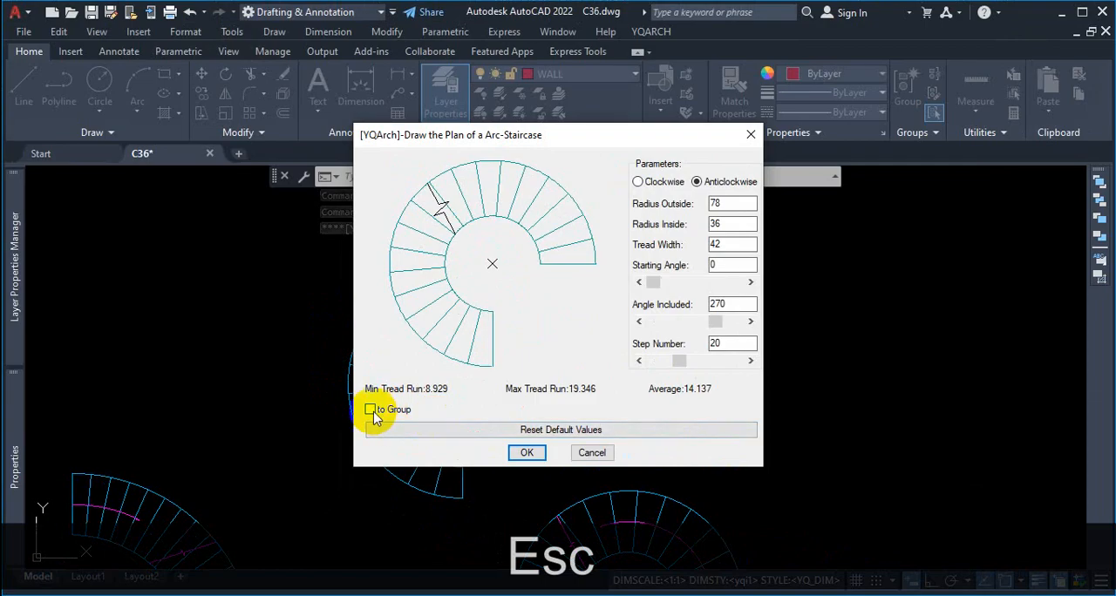
Step: Insert the 270 degree, 20-step arc staircase without grouping and inspect its individual parts
left_click(525, 453)
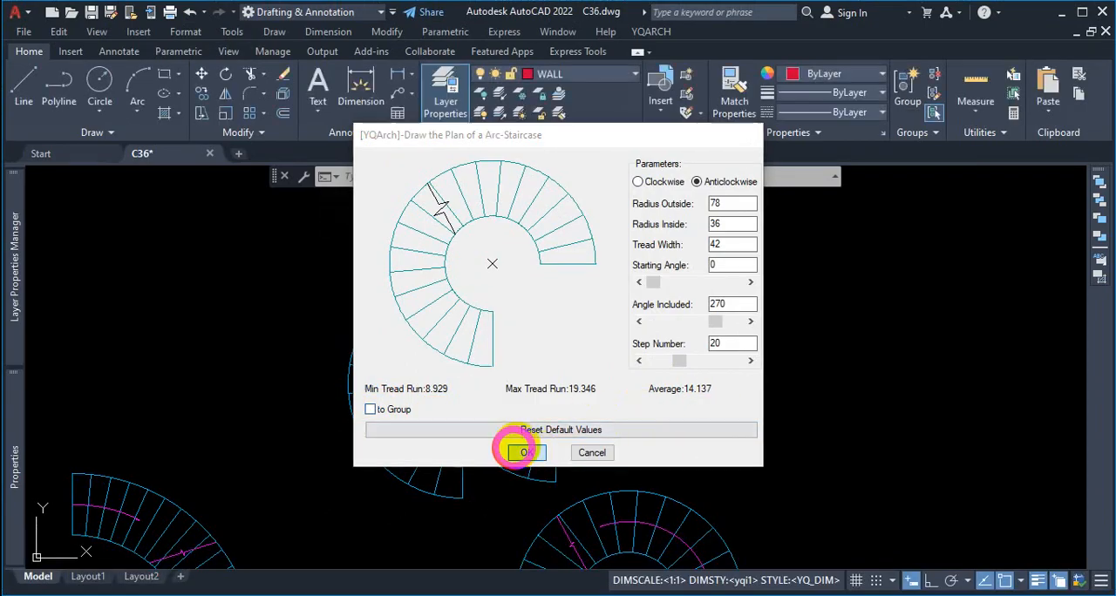
scroll(576, 384, "up", 3)
key("Escape")
scroll(580, 376, "up", 4)
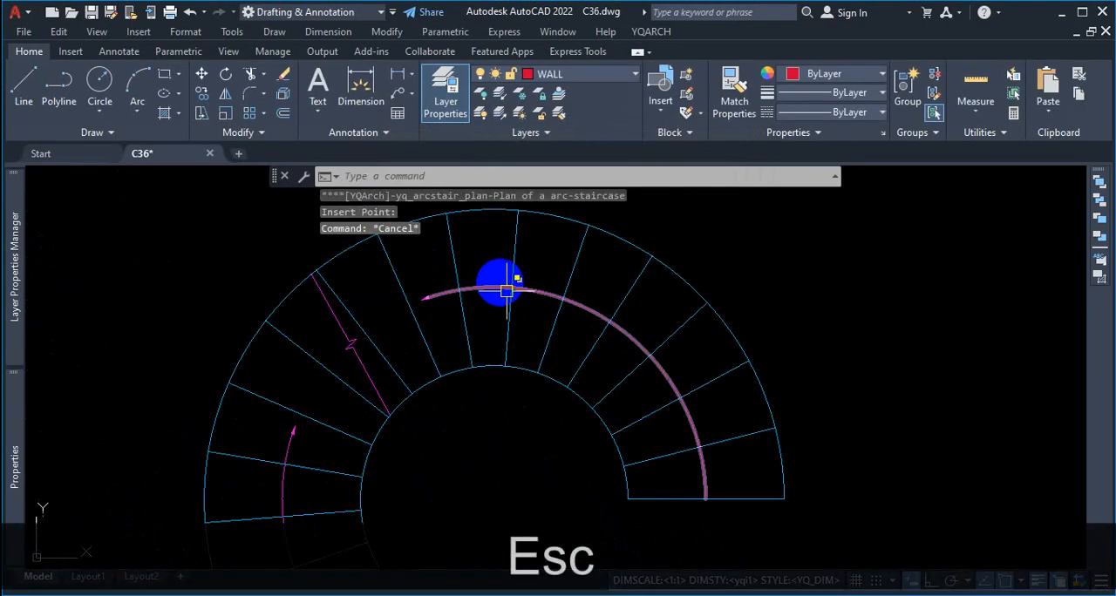
scroll(536, 329, "down", 7)
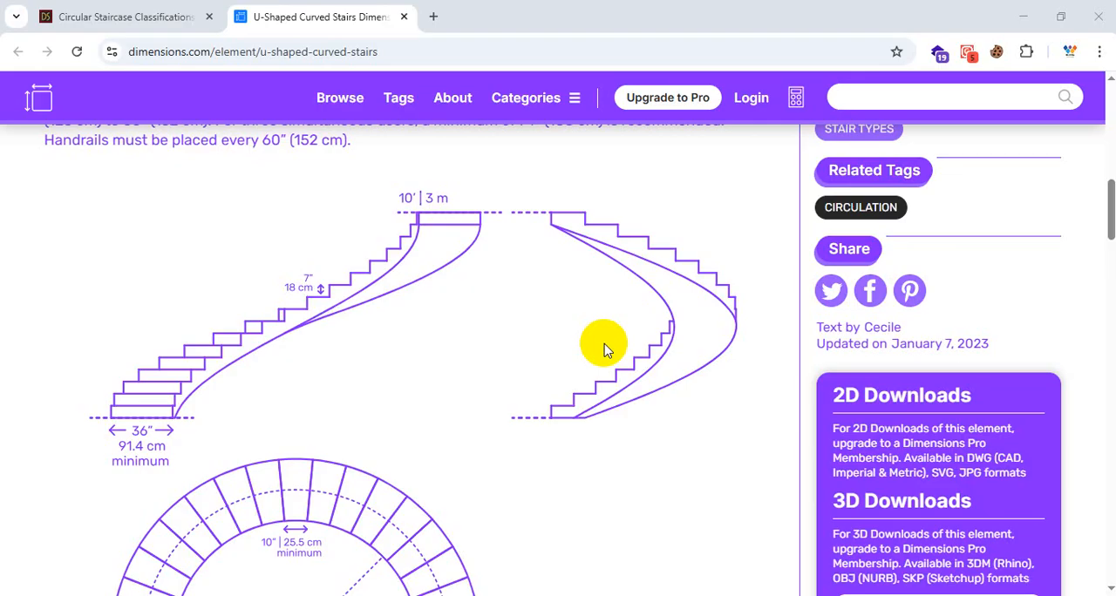
Step: Switch to the browser's U-Shaped Curved Stairs page, review the diagrams, and underline the bottom step at the 36" minimum width in red
scroll(604, 346, "down", 1)
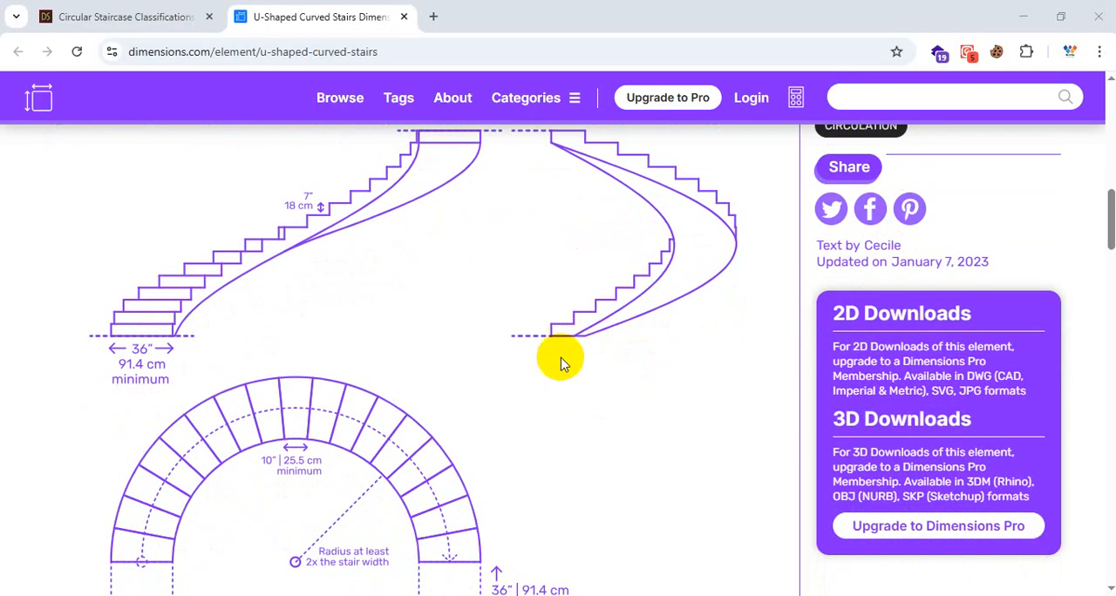
scroll(575, 357, "down", 1)
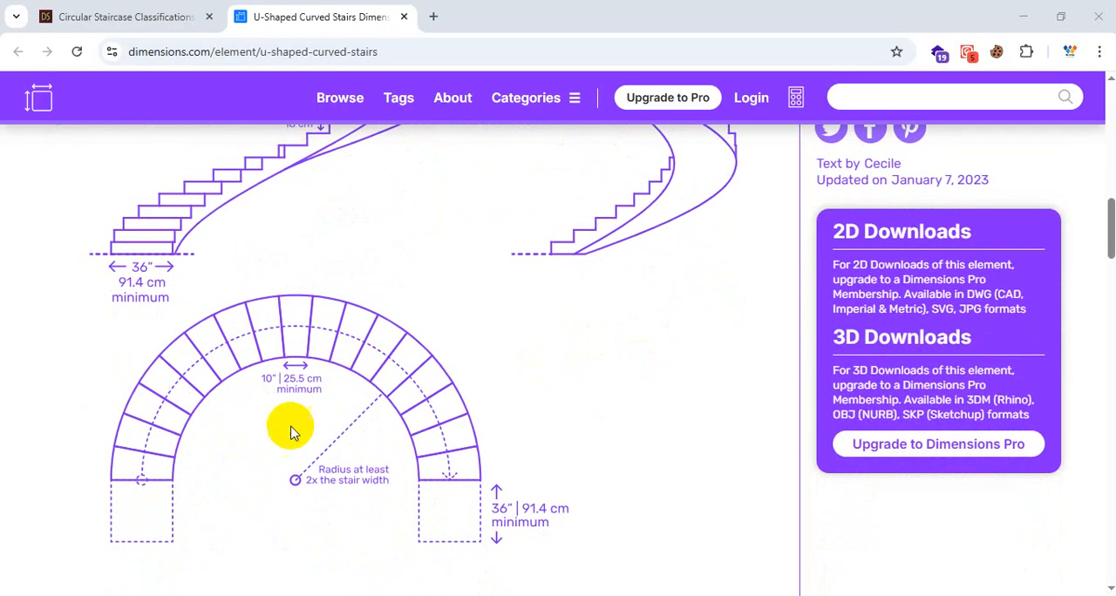
scroll(174, 364, "up", 2)
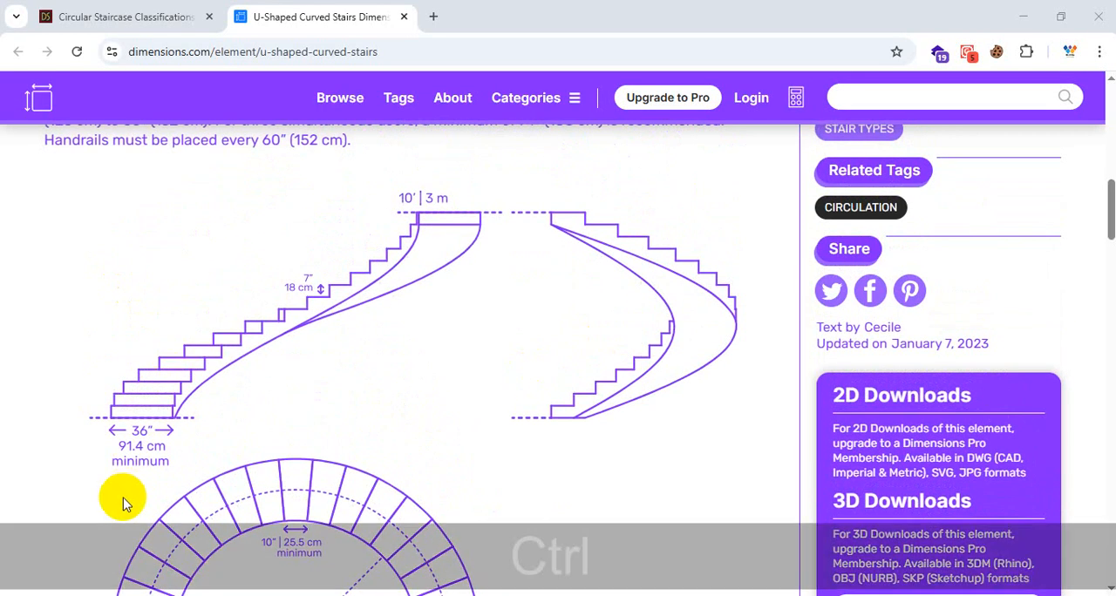
key("ctrl+1")
left_click(87, 485)
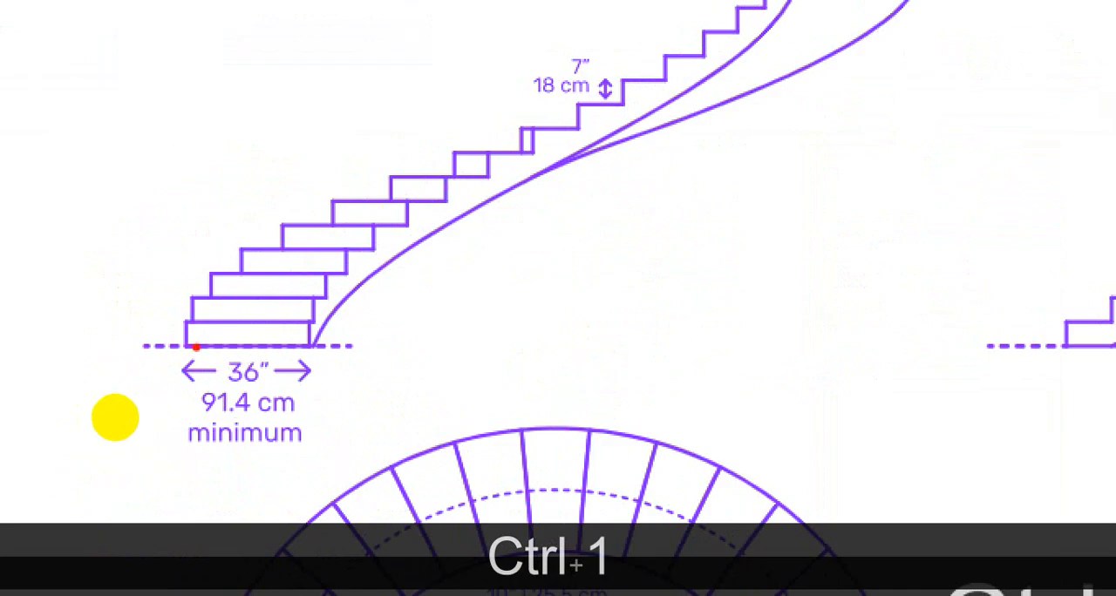
left_click_drag(196, 347, 325, 353)
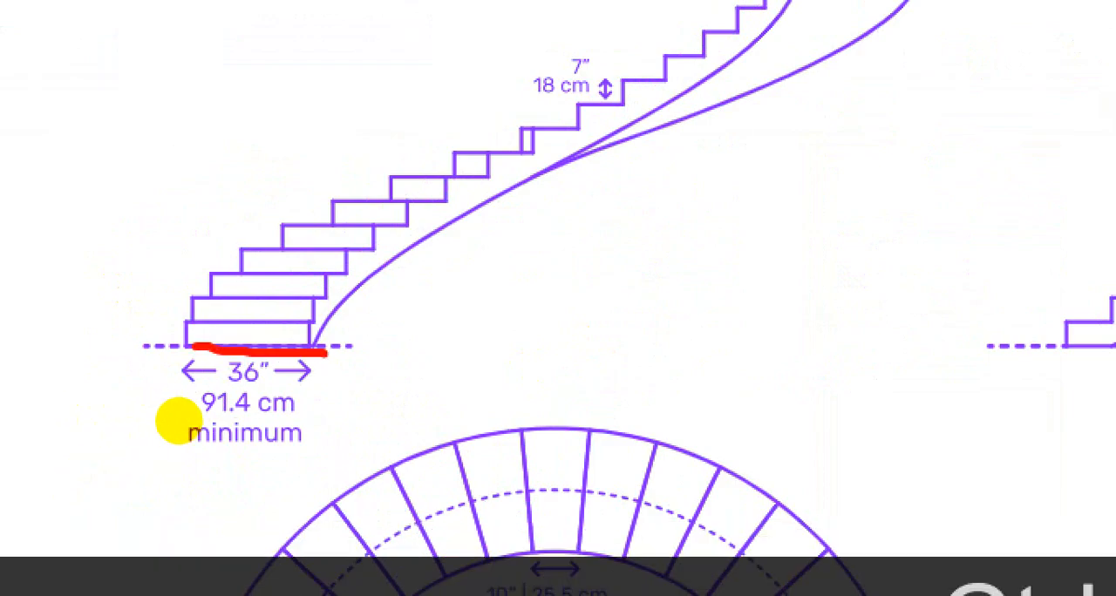
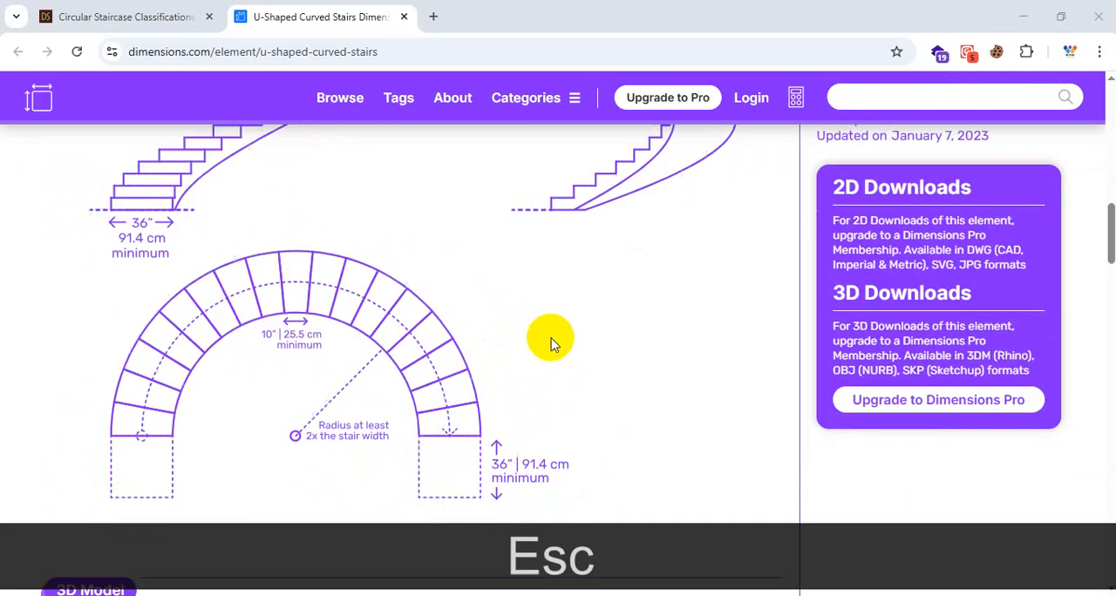
Step: Leave the curved stair reference page and return to the C36 drawing in AutoCAD, locating the semicircular staircase
scroll(547, 349, "up", 3)
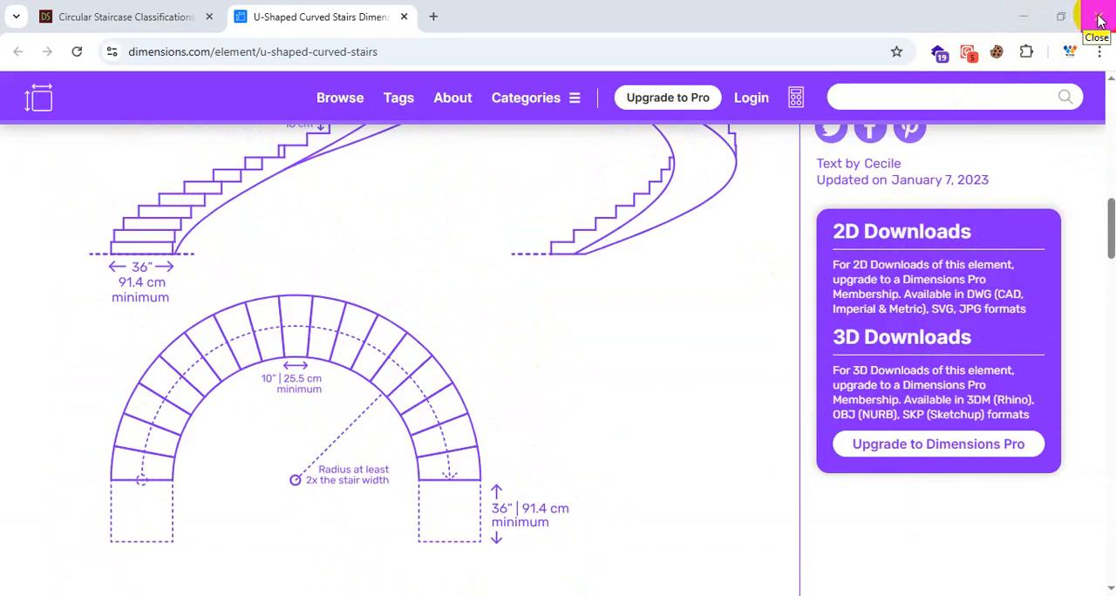
left_click(1025, 23)
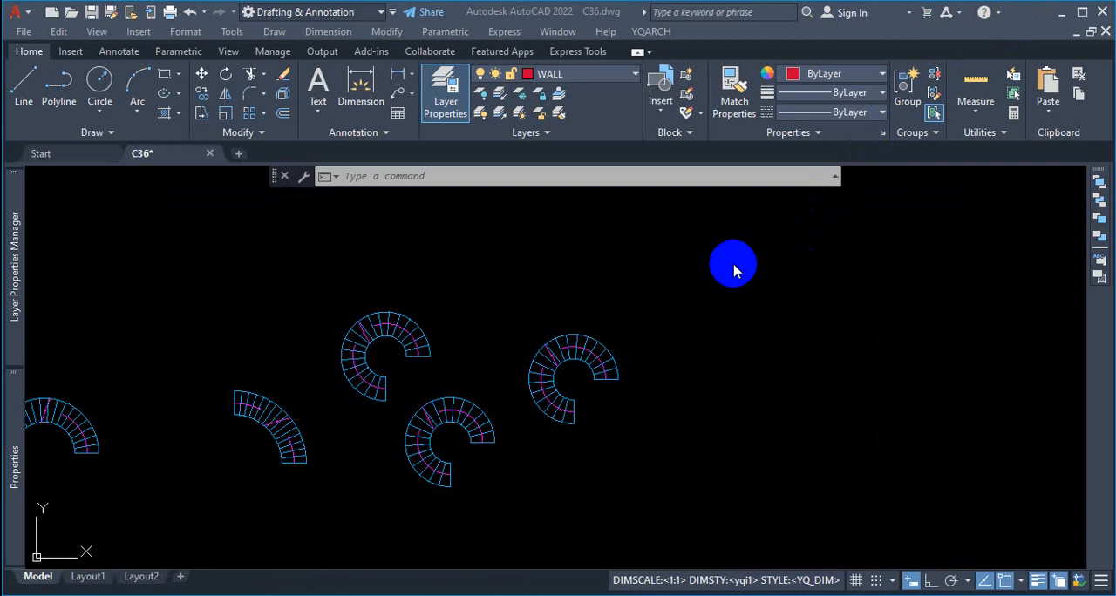
scroll(871, 264, "down", 4)
scroll(523, 357, "up", 4)
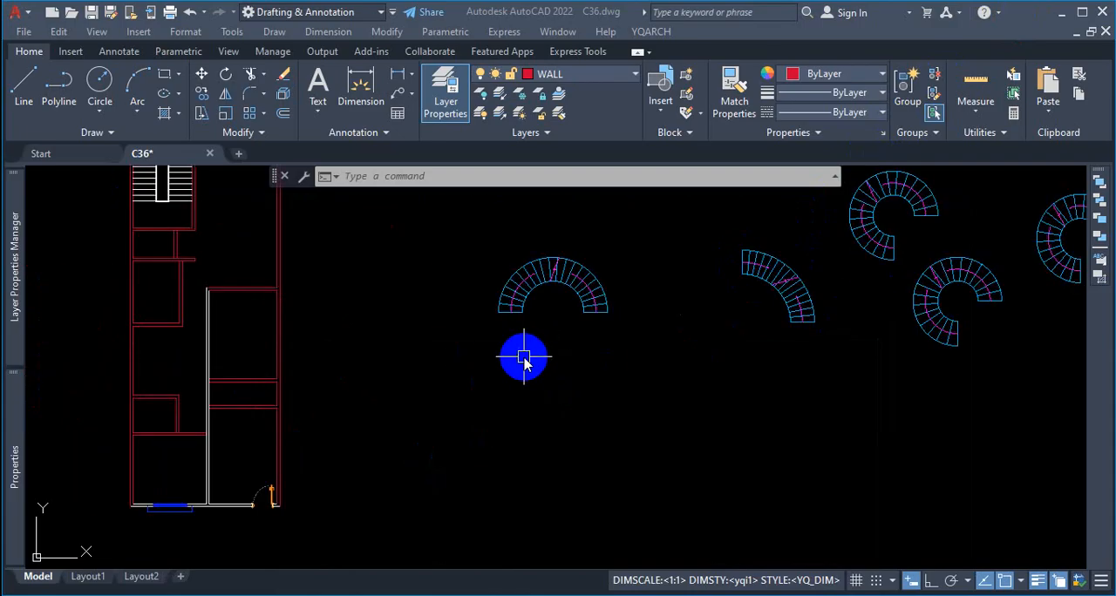
Step: Dimension the clear opening between the two inner end corners of the semicircular arc staircase, placing the dimension line below it
scroll(602, 266, "up", 4)
left_click(602, 265)
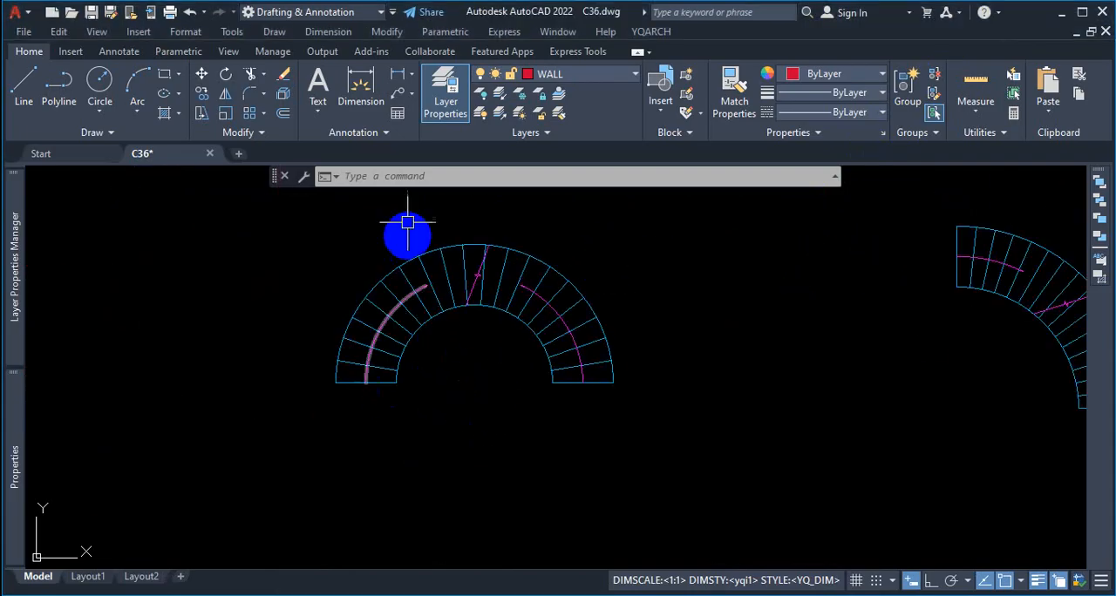
left_click(361, 91)
scroll(401, 410, "up", 3)
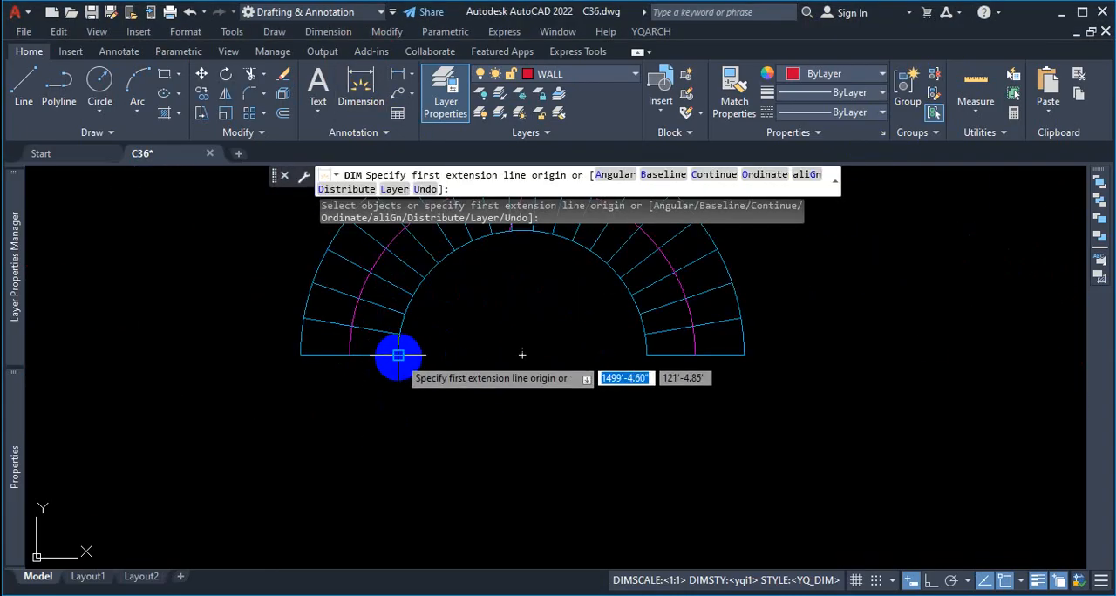
left_click(398, 354)
left_click(645, 354)
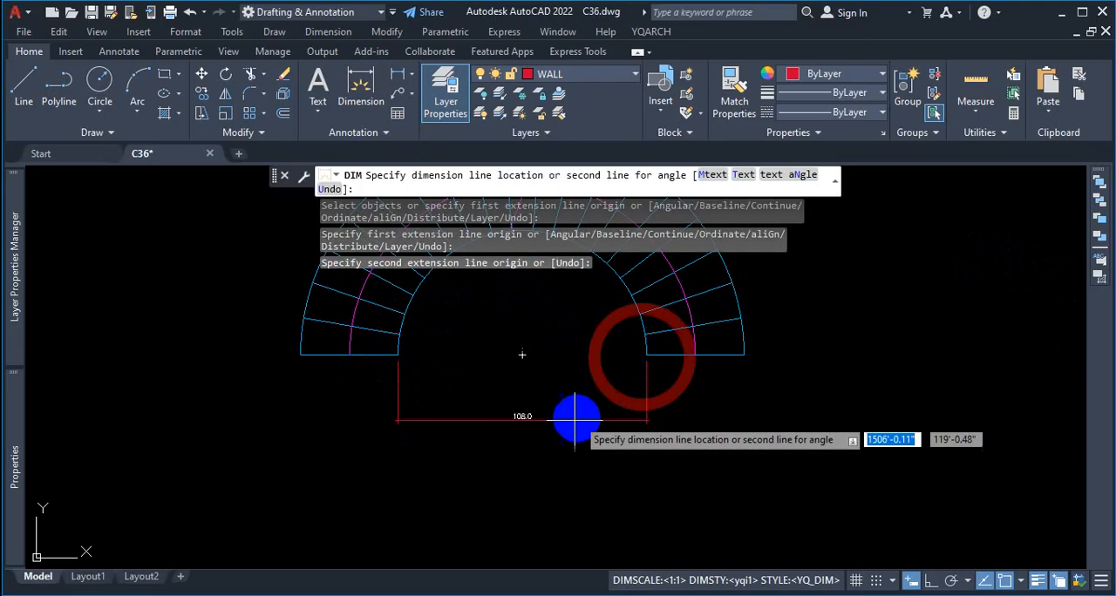
left_click(541, 420)
scroll(506, 410, "up", 2)
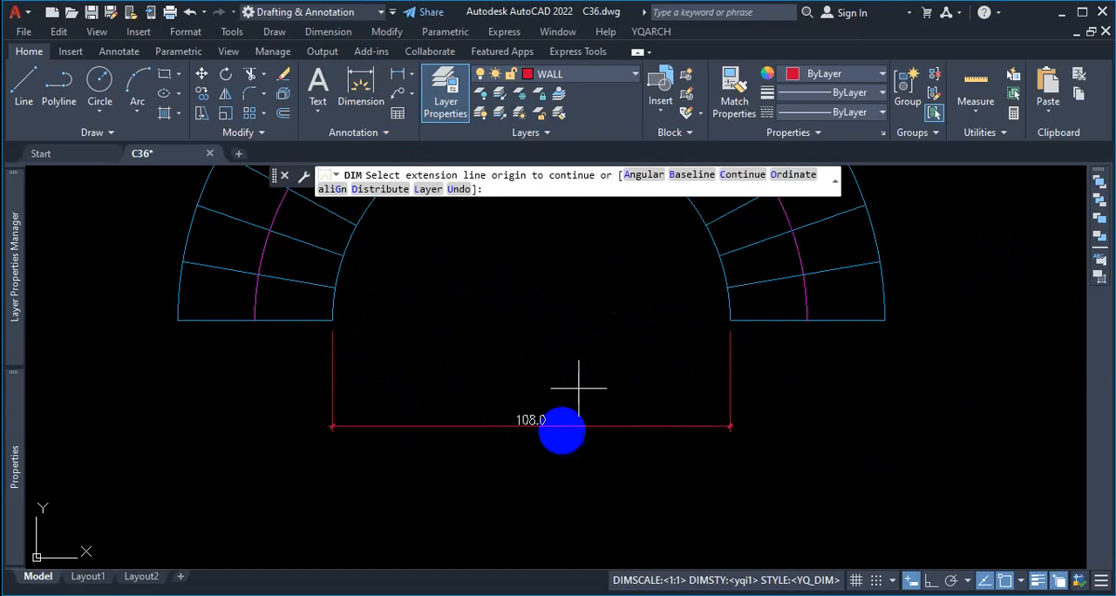
key("Escape")
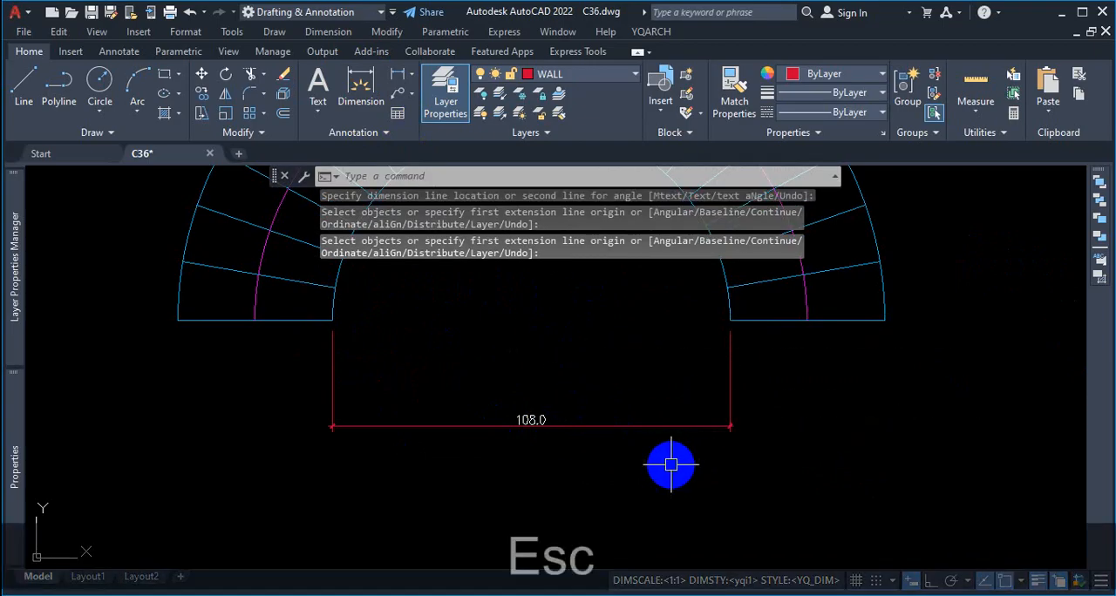
Step: Mark the centre and inner radius of the dimensioned staircase opening in red with a handwritten note, and clear the markup
key("ctrl+1")
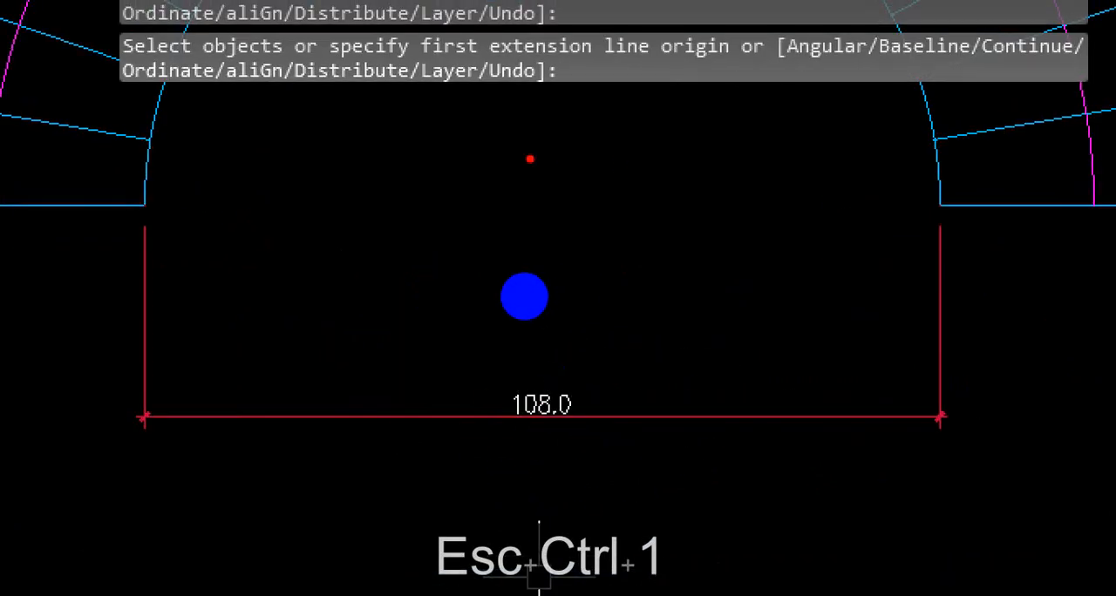
left_click_drag(528, 159, 506, 311)
mouse_move(527, 186)
left_mouse_down()
mouse_move(825, 184)
mouse_move(909, 195)
left_mouse_up()
mouse_move(656, 245)
left_mouse_down()
mouse_move(676, 311)
mouse_move(708, 331)
left_mouse_up()
mouse_move(541, 381)
left_mouse_down()
mouse_move(525, 399)
mouse_move(536, 467)
left_mouse_up()
left_click_drag(595, 371, 603, 437)
left_click_drag(665, 327, 671, 355)
left_click(681, 344)
key("Escape")
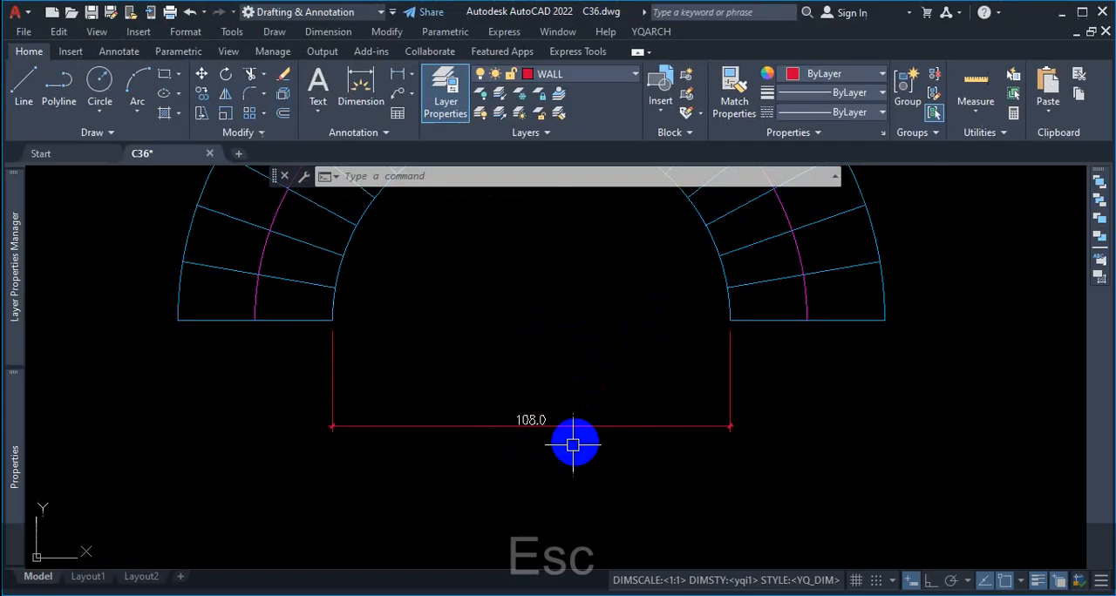
scroll(534, 386, "down", 3)
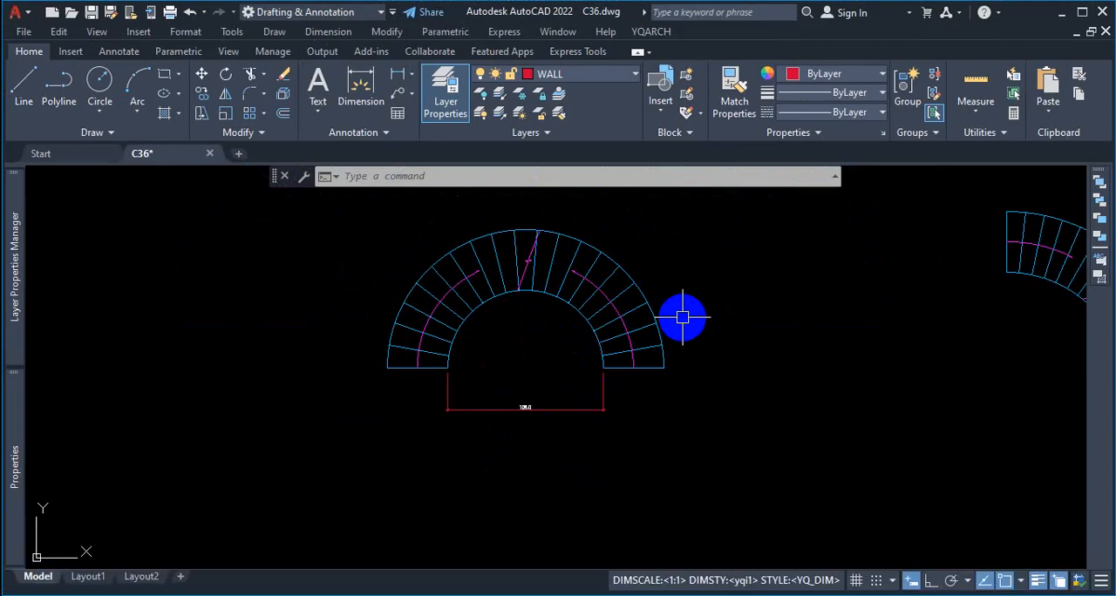
scroll(732, 286, "down", 4)
scroll(740, 316, "up", 2)
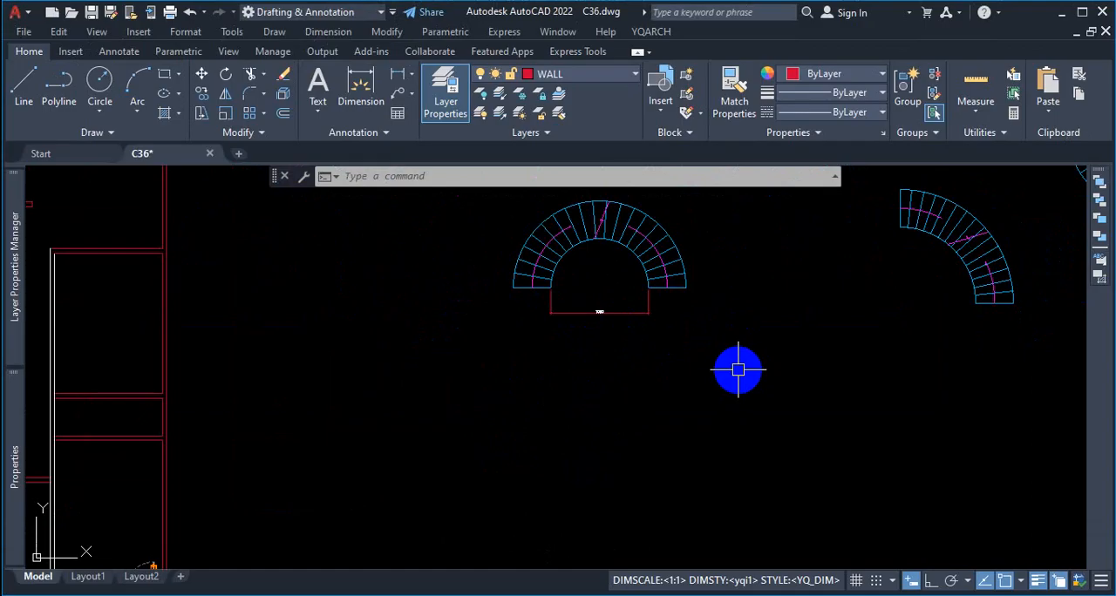
type("c")
key("Return")
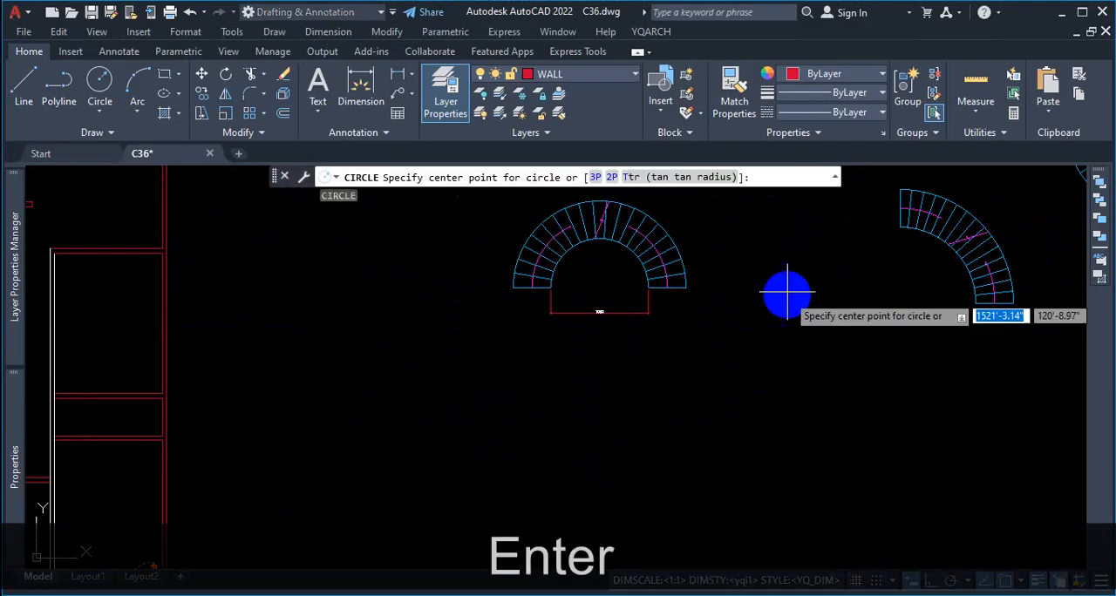
scroll(739, 378, "down", 2)
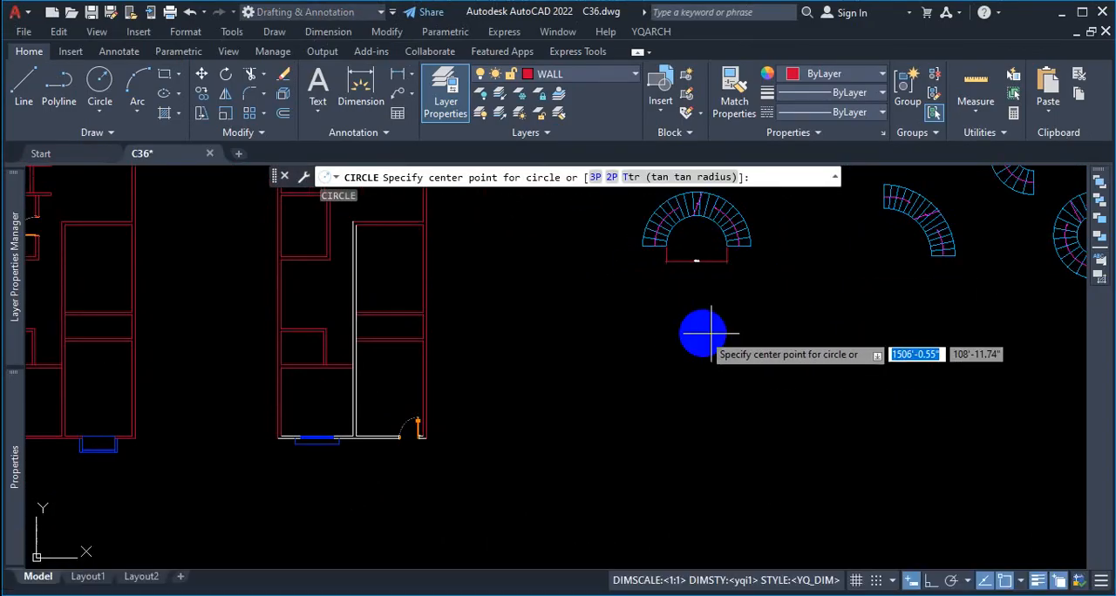
key("Escape")
key("Escape")
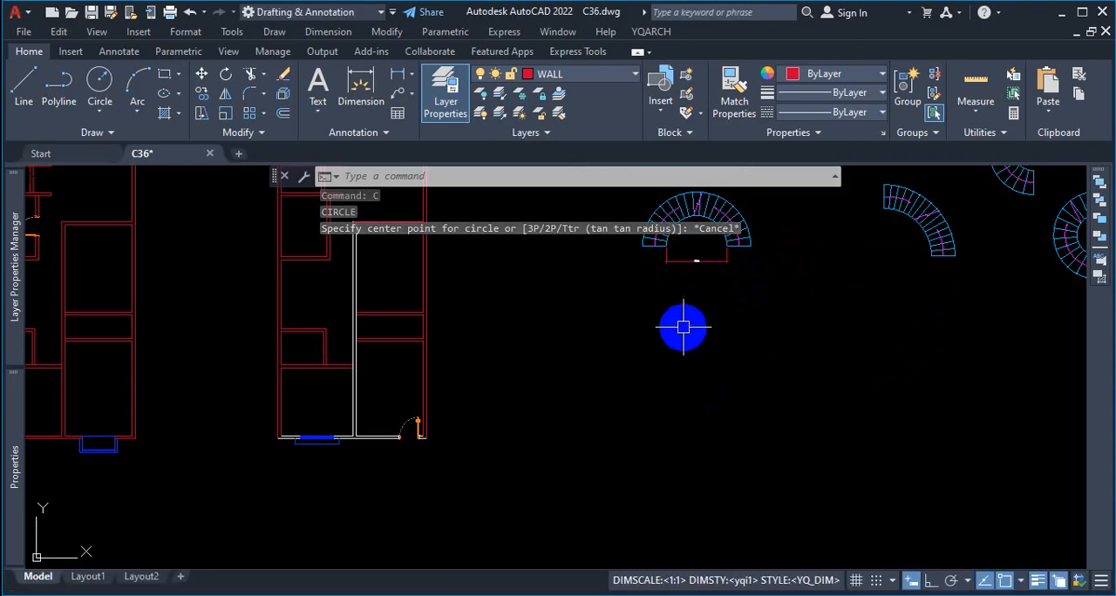
Step: Make STAIR the current layer, ring the layer name in red, and clear the markup
left_click(622, 82)
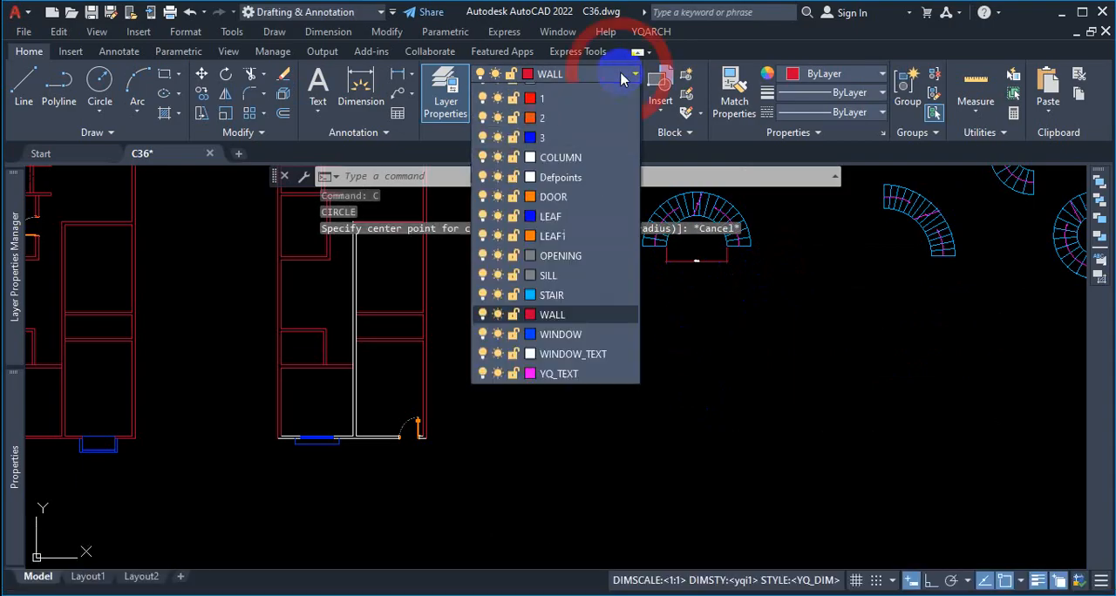
left_click(567, 311)
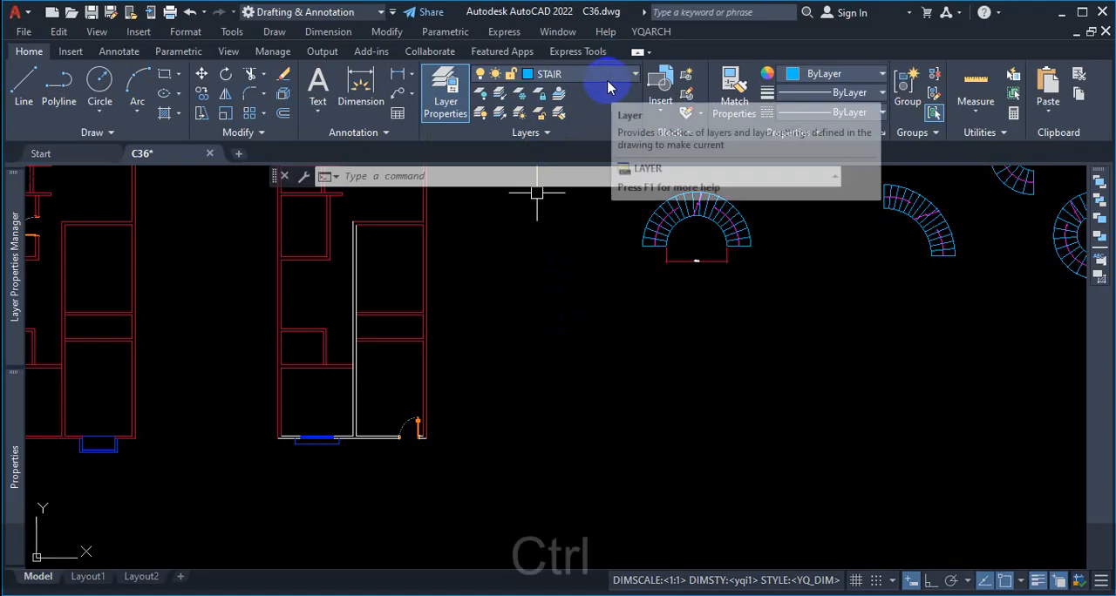
key("ctrl+1")
left_click_drag(601, 61, 557, 88)
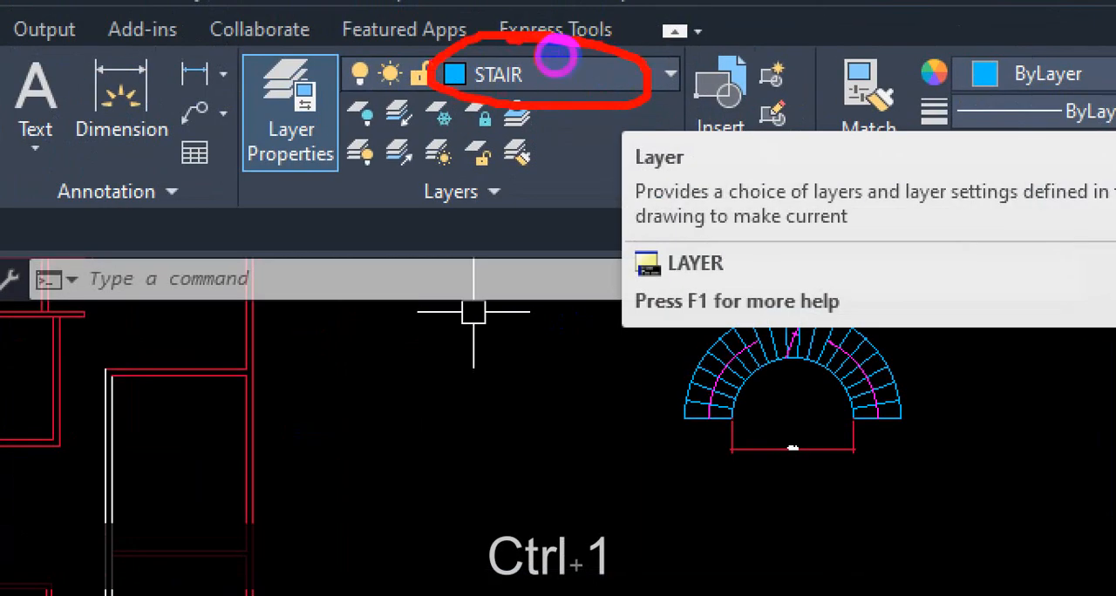
key("Escape")
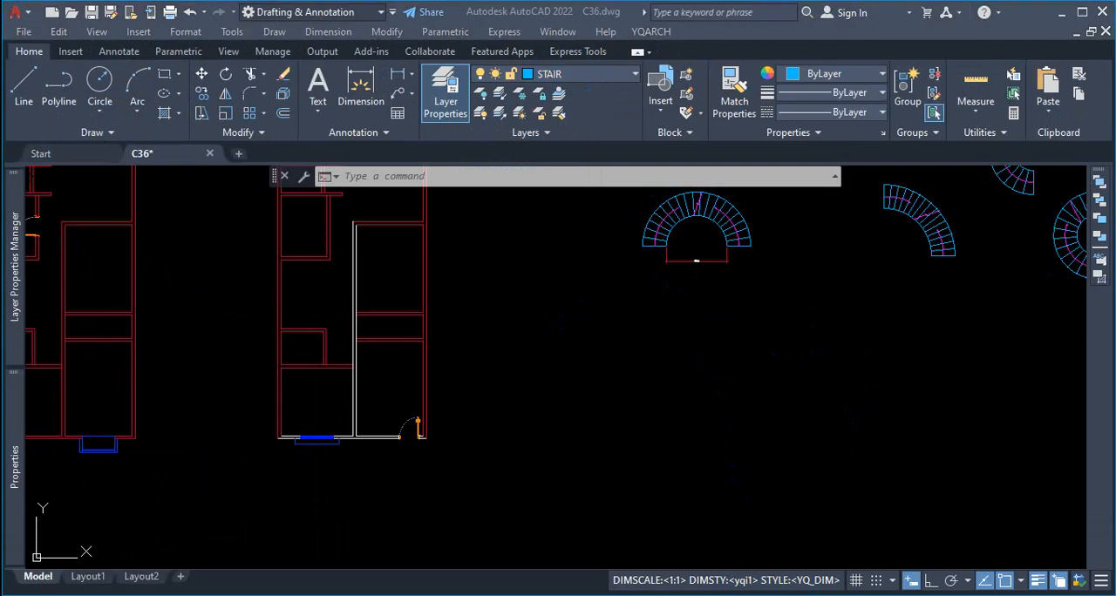
key("Escape")
scroll(448, 473, "down", 5)
scroll(558, 454, "up", 3)
type("c")
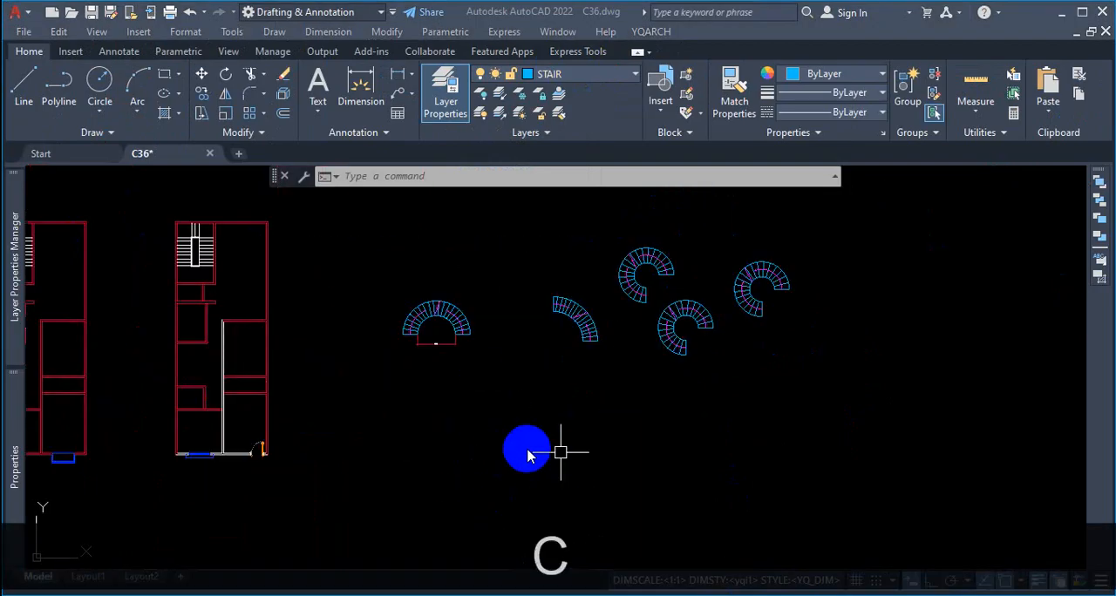
key("Return")
key("Escape")
key("Escape")
Step: Start the Circle command, mark the semicircular staircase's inner radius in red with a 4' note, and clear the markup
type("c")
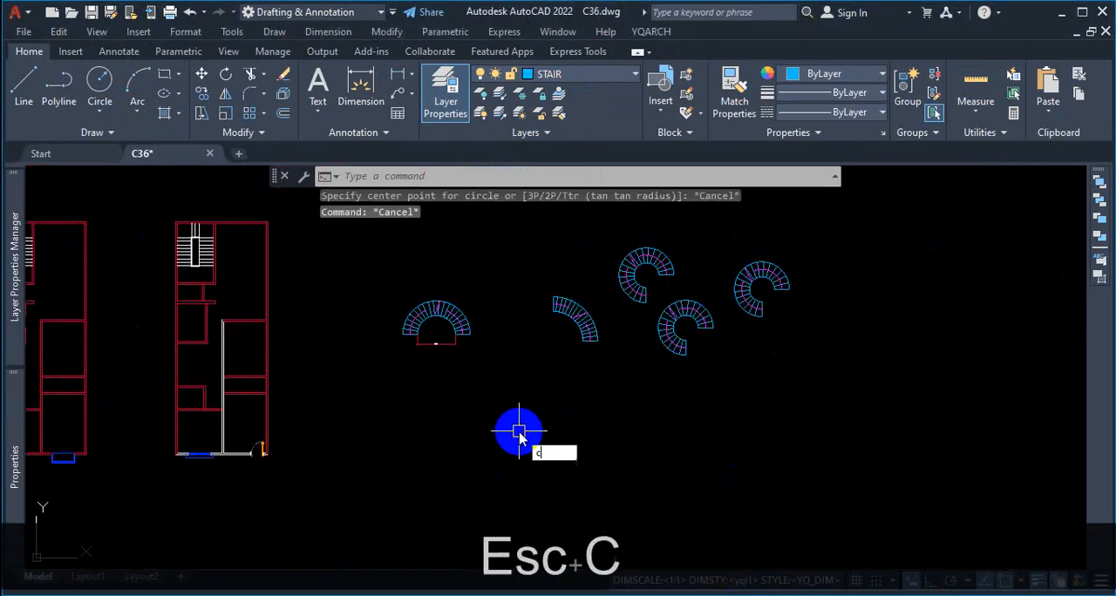
key("Return")
scroll(507, 380, "down", 2)
scroll(504, 379, "up", 3)
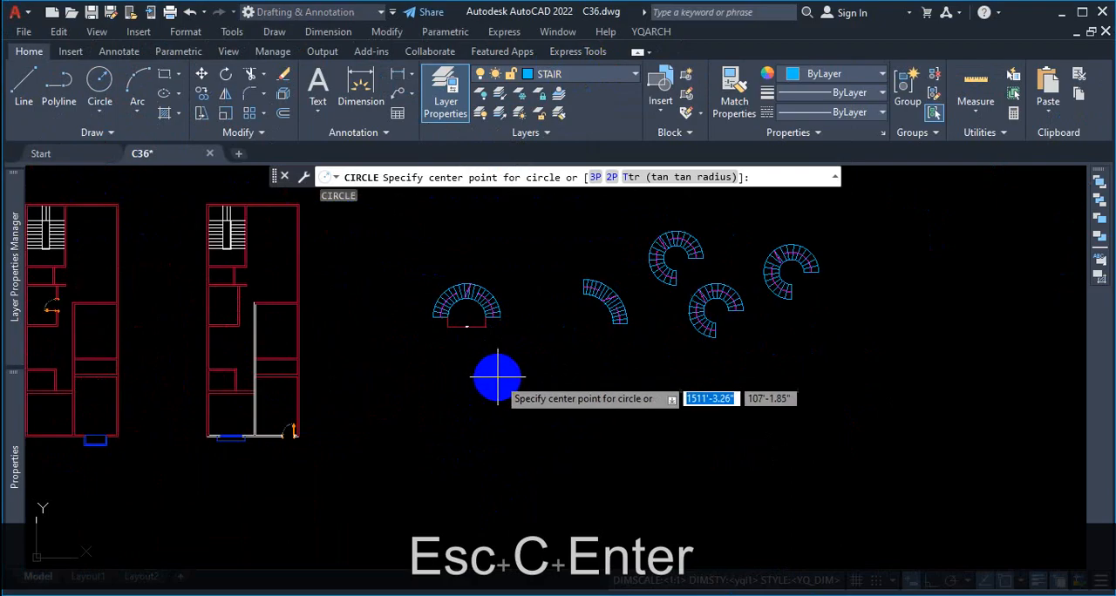
scroll(462, 319, "up", 10)
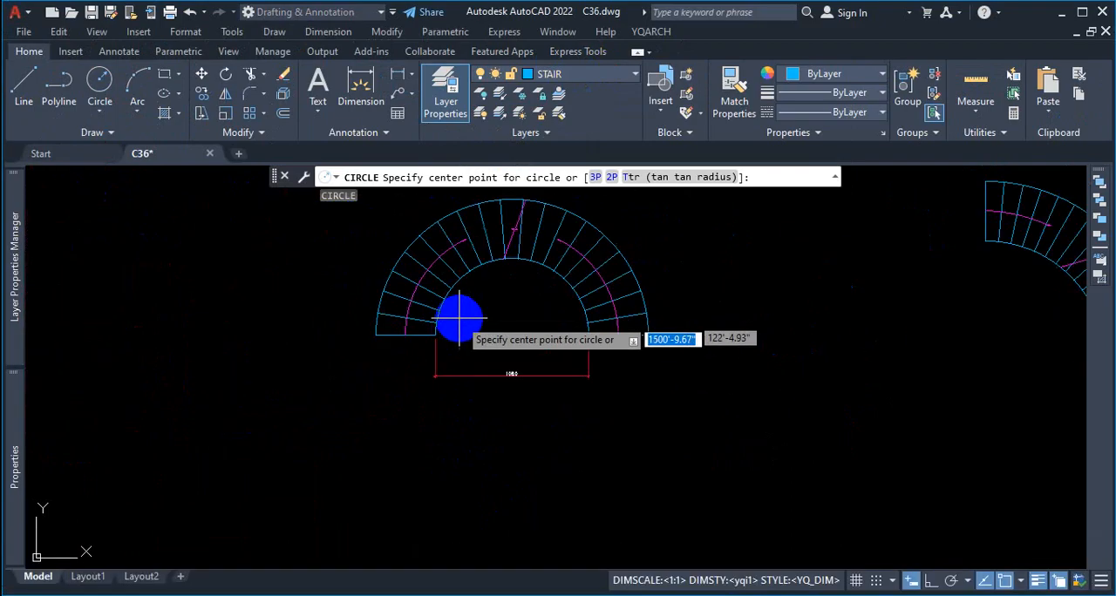
key("ctrl+1")
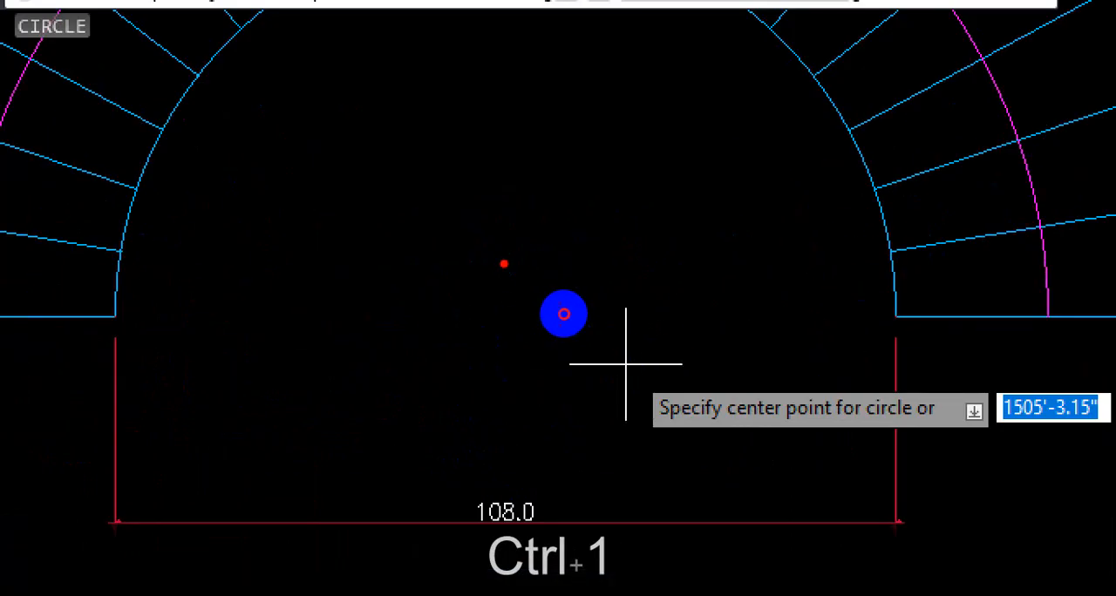
mouse_move(504, 263)
left_mouse_down()
mouse_move(501, 341)
mouse_move(898, 309)
left_mouse_up()
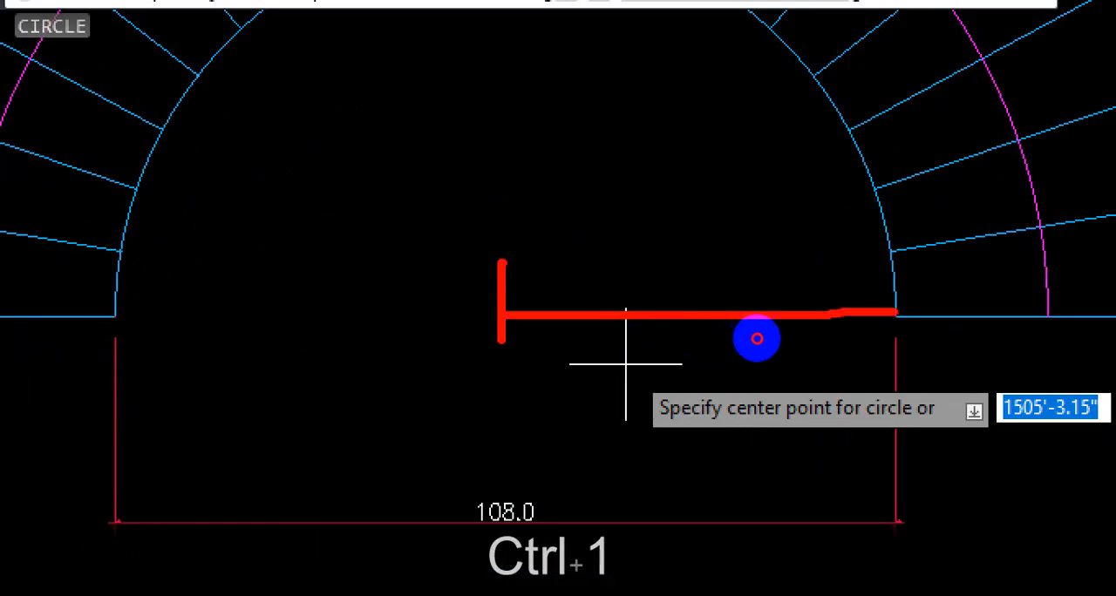
left_click_drag(683, 219, 732, 277)
left_click(735, 272)
left_click(764, 209)
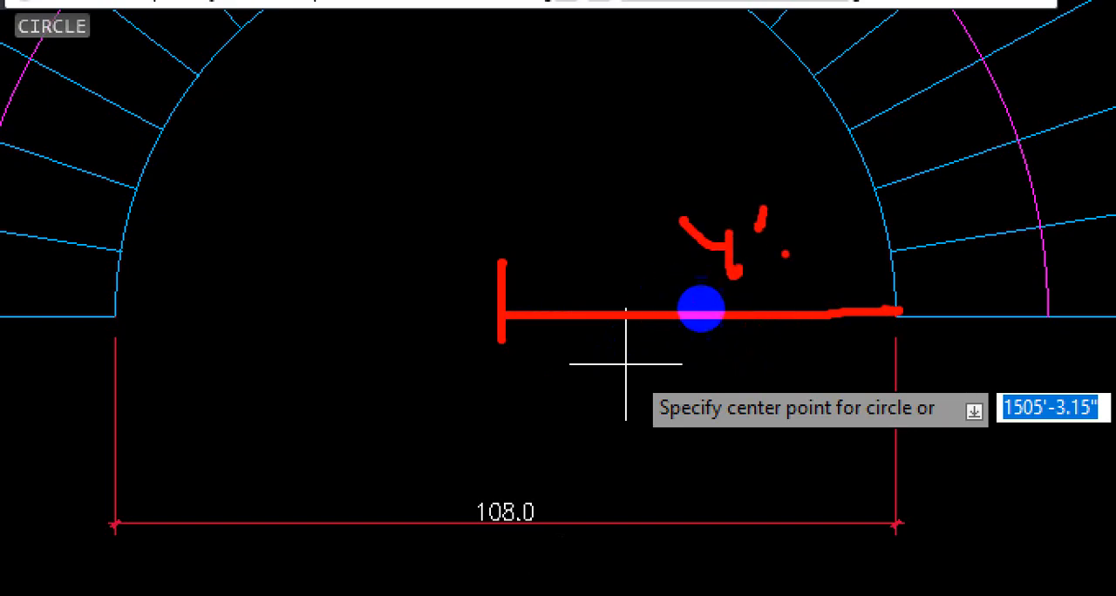
left_click_drag(690, 343, 727, 403)
left_click_drag(748, 348, 789, 373)
left_click_drag(508, 314, 870, 310)
left_click(787, 337)
key("Escape")
Step: Draw a circle with a radius of 48 in the empty space below the semicircular staircase
scroll(549, 331, "down", 5)
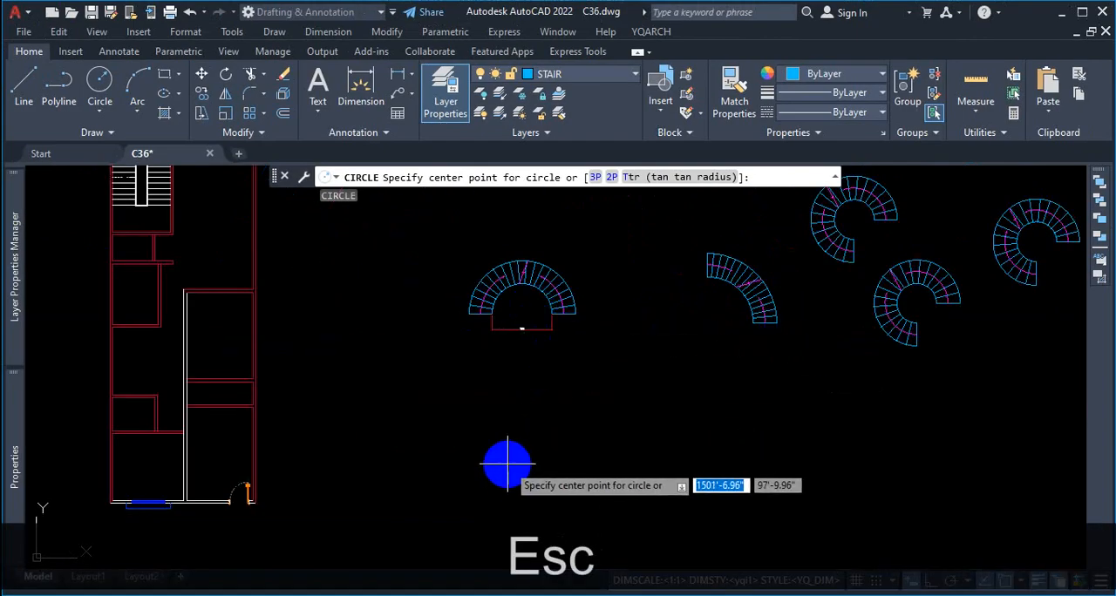
left_click(524, 423)
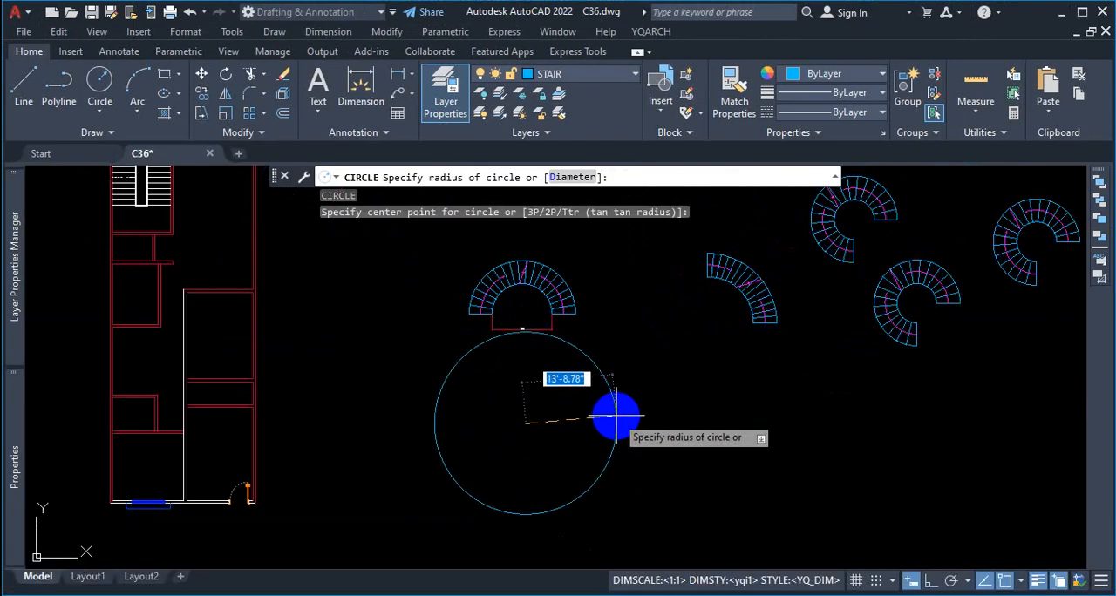
type("48")
key("Return")
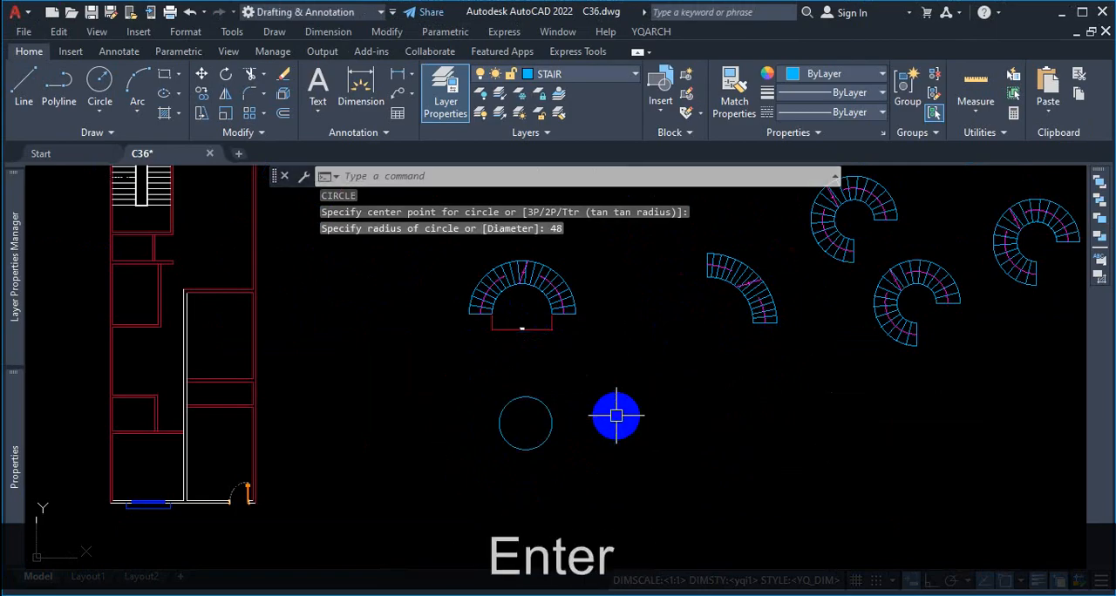
Step: Mark the semicircular staircase's inner radius and its flight width in red, noting the width as 42", and clear the markup
scroll(524, 425, "up", 2)
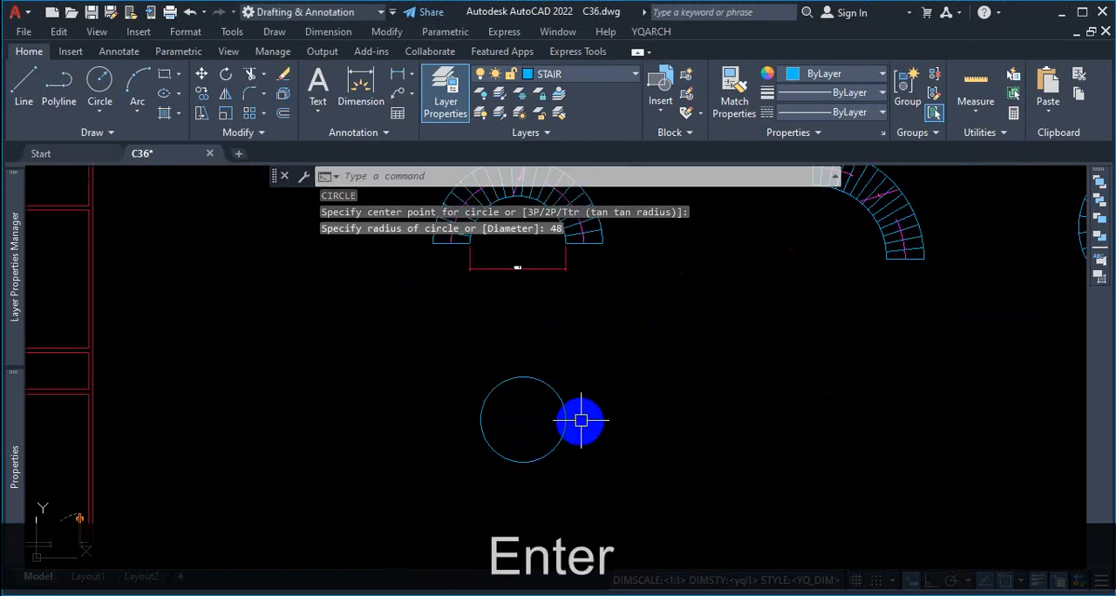
scroll(575, 366, "down", 2)
scroll(508, 294, "up", 4)
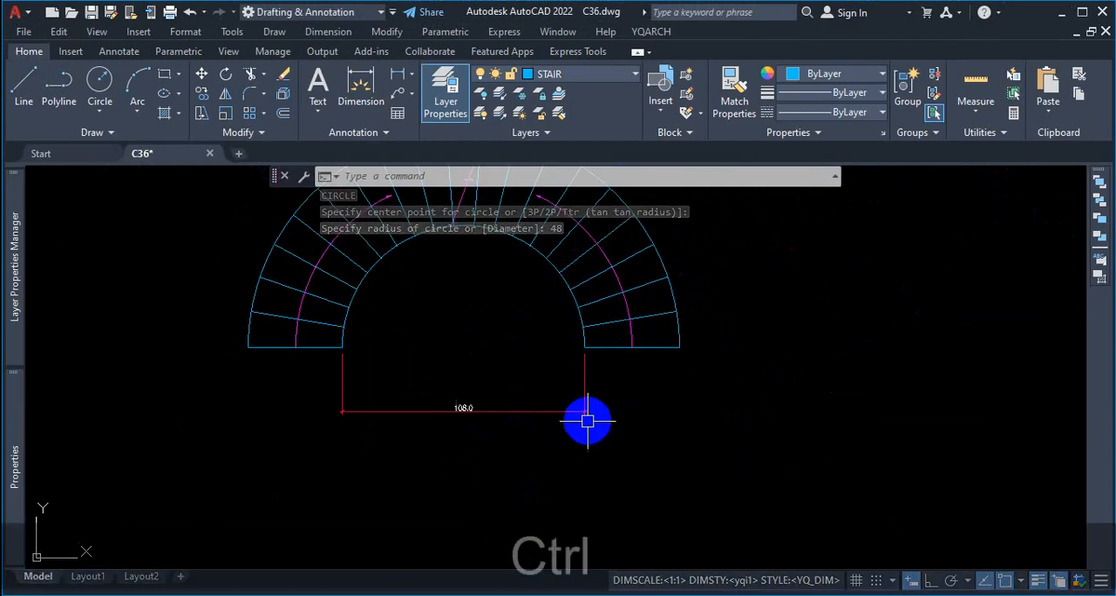
key("ctrl+1")
left_click(549, 397)
mouse_move(370, 263)
left_mouse_down()
mouse_move(370, 336)
mouse_move(609, 302)
mouse_move(616, 324)
mouse_move(791, 305)
mouse_move(812, 261)
mouse_move(810, 309)
left_mouse_up()
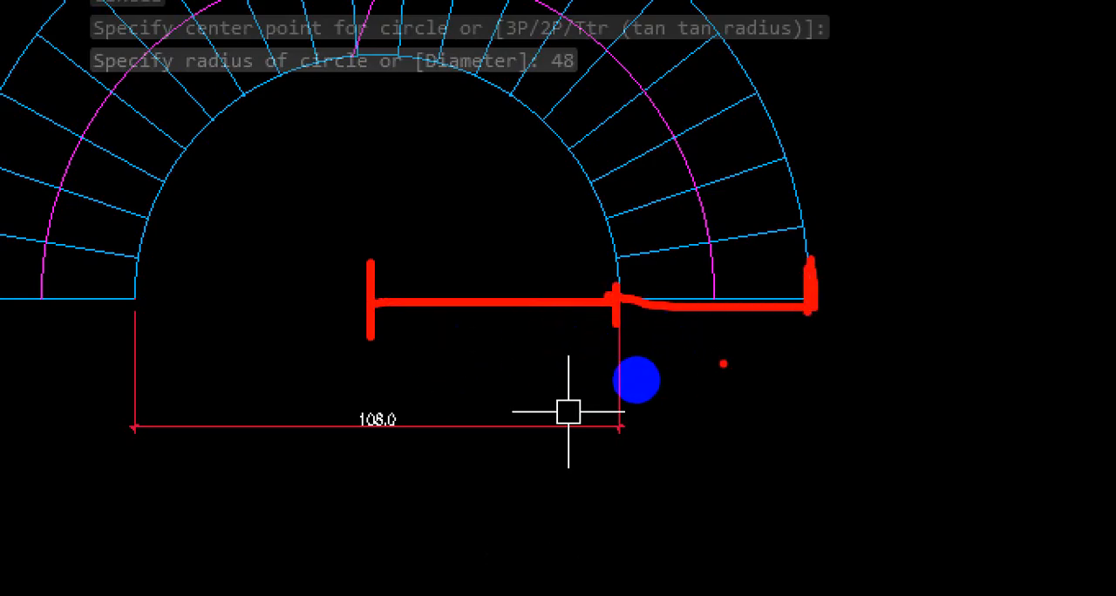
left_click_drag(729, 377, 739, 376)
mouse_move(743, 357)
left_mouse_down()
mouse_move(750, 406)
mouse_move(860, 398)
left_mouse_up()
left_click_drag(851, 326, 844, 369)
left_click_drag(602, 198, 615, 323)
left_click_drag(636, 257, 815, 242)
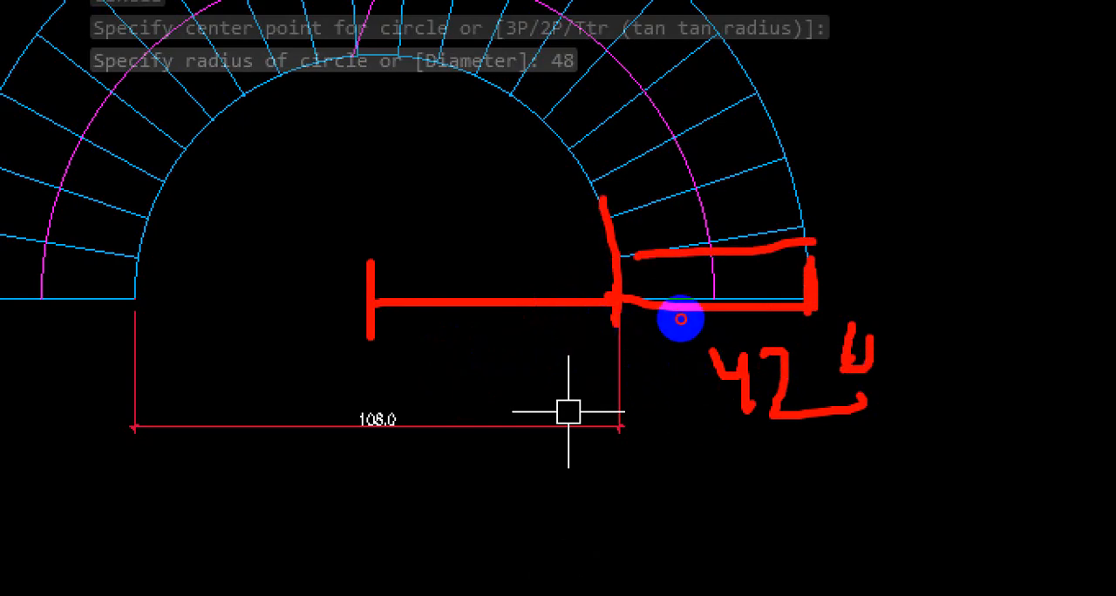
left_click_drag(807, 122, 837, 330)
key("Escape")
Step: Offset the 48 radius circle outward by 42 to form the staircase's outer edge
scroll(670, 352, "down", 7)
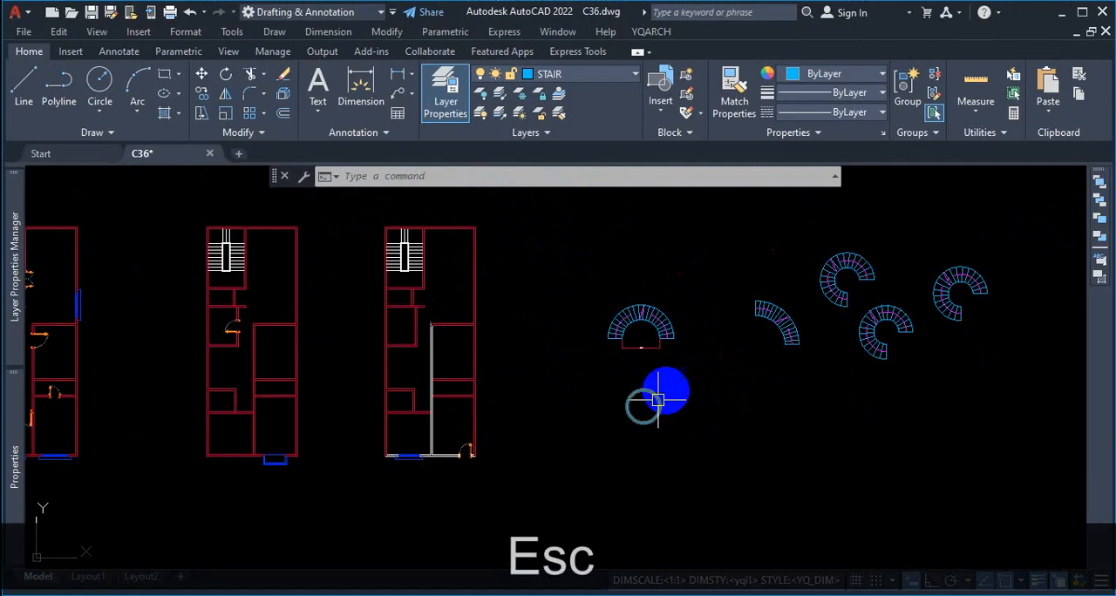
scroll(664, 401, "up", 5)
type("o")
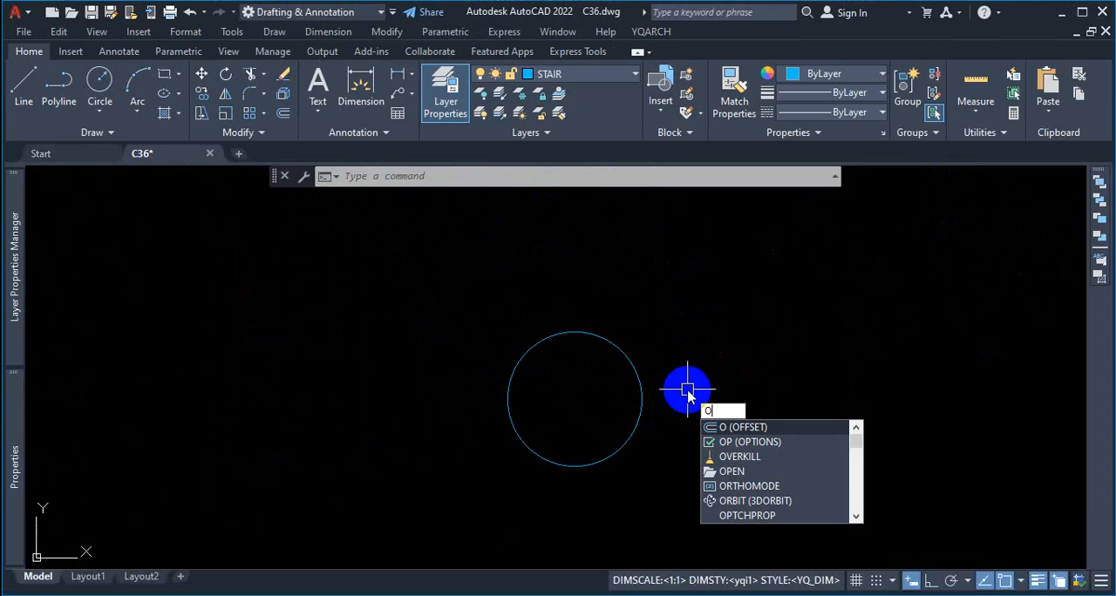
key("Return")
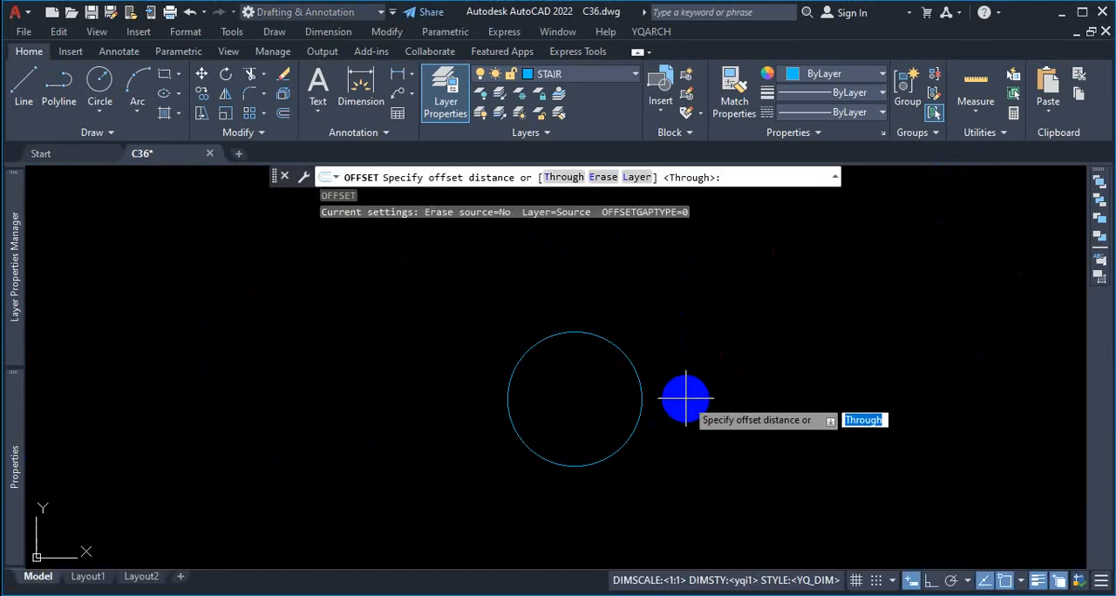
type("42")
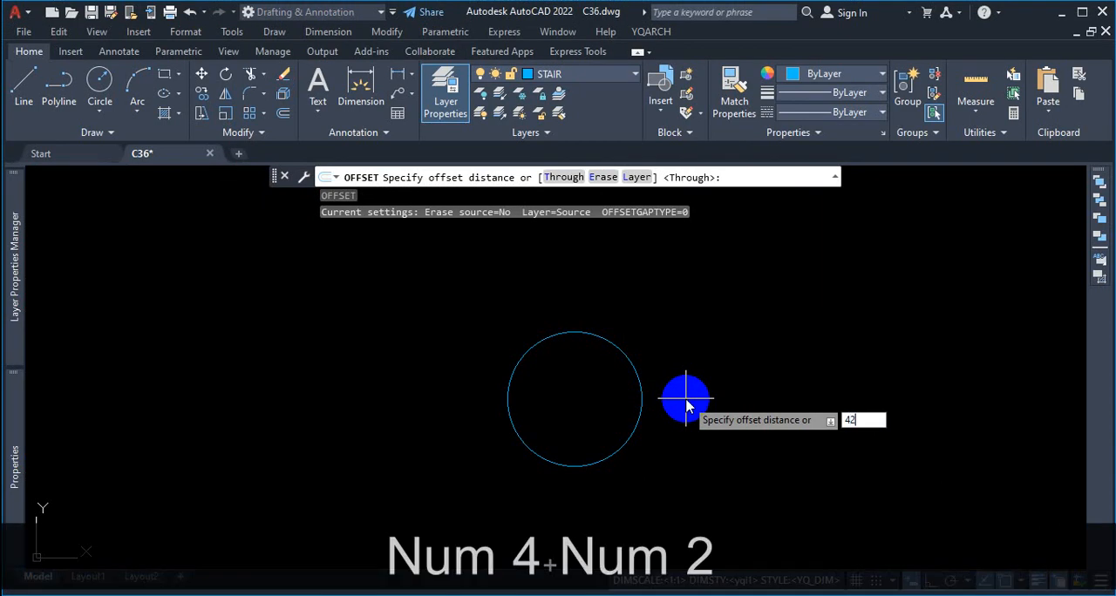
key("Return")
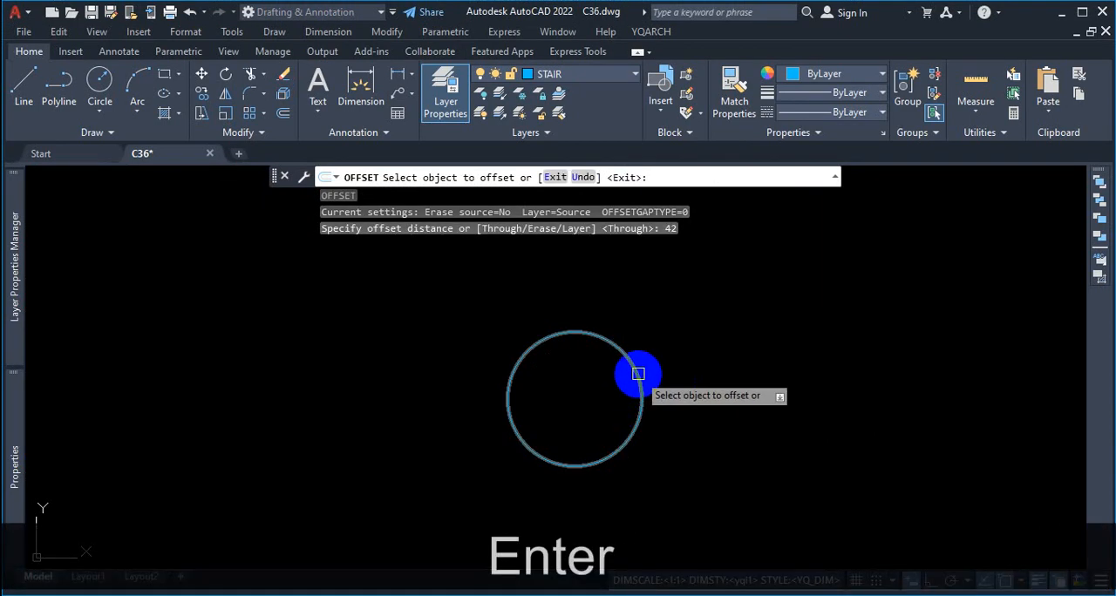
left_click(639, 373)
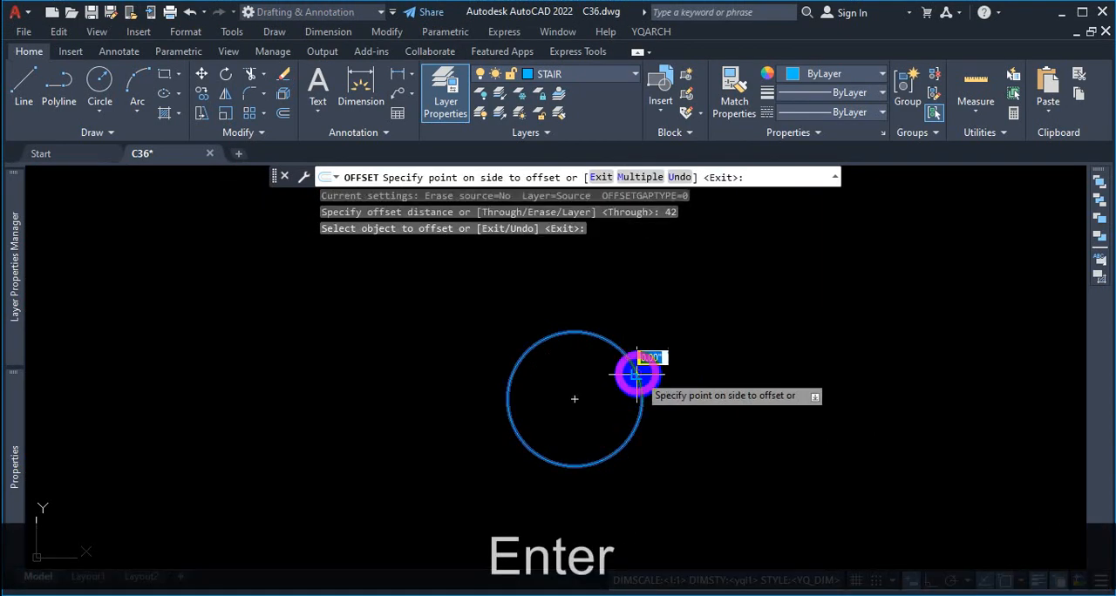
left_click(734, 352)
key("Escape")
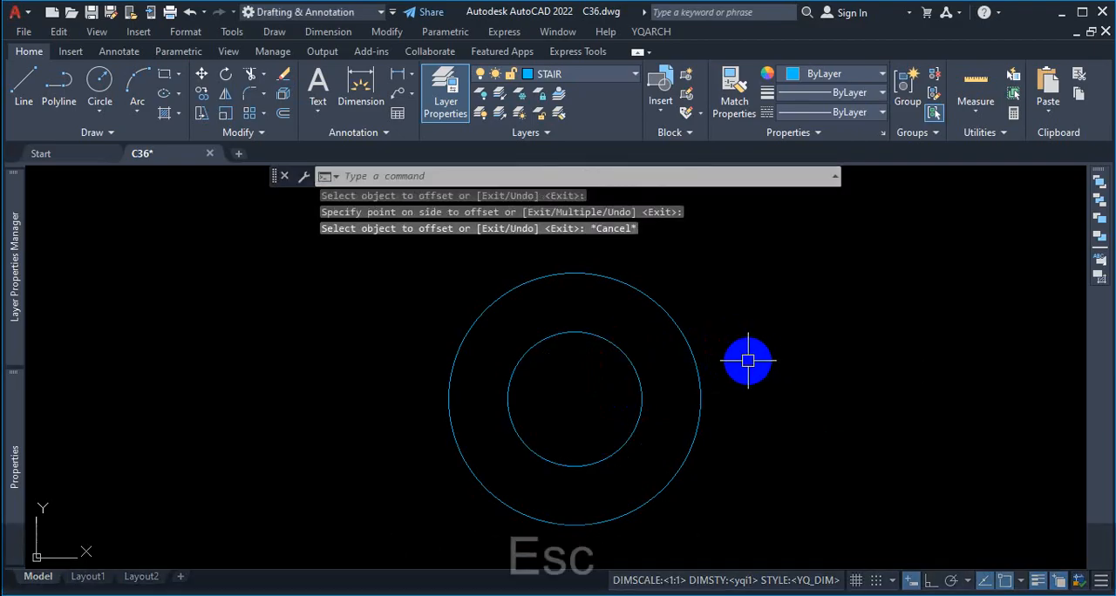
Step: Mark the semicircular staircase's flight width along its end tread in red with end ticks, and clear the markup
scroll(640, 357, "down", 5)
scroll(610, 332, "up", 3)
scroll(617, 327, "up", 3)
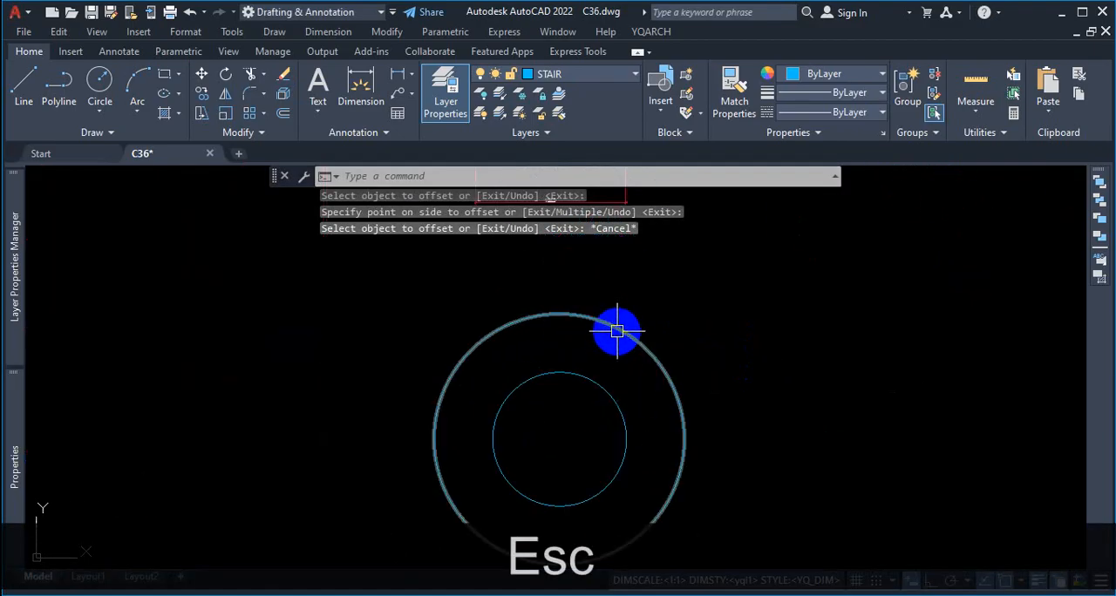
scroll(663, 423, "down", 4)
scroll(664, 314, "up", 4)
scroll(666, 260, "down", 3)
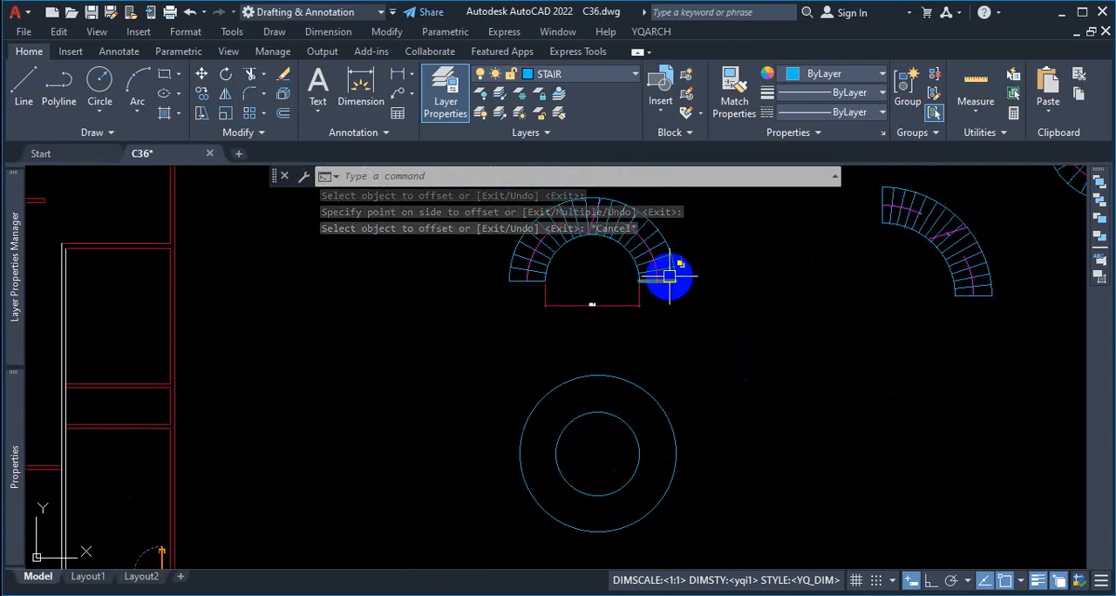
scroll(668, 274, "up", 3)
key("ctrl+1")
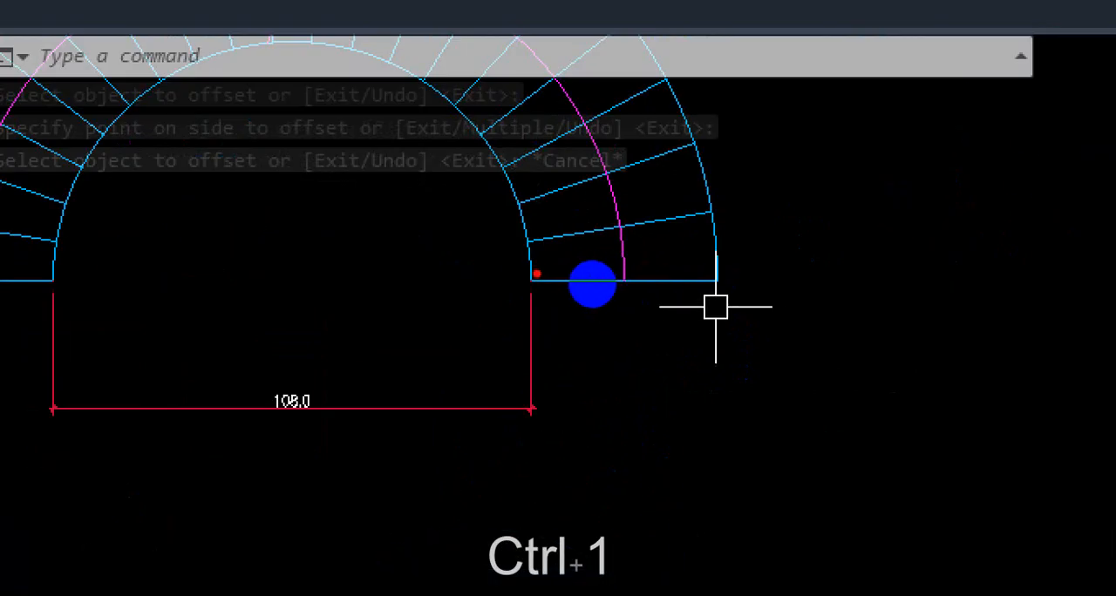
mouse_move(534, 268)
left_mouse_down()
mouse_move(539, 319)
mouse_move(761, 289)
left_mouse_up()
left_click_drag(727, 239, 723, 305)
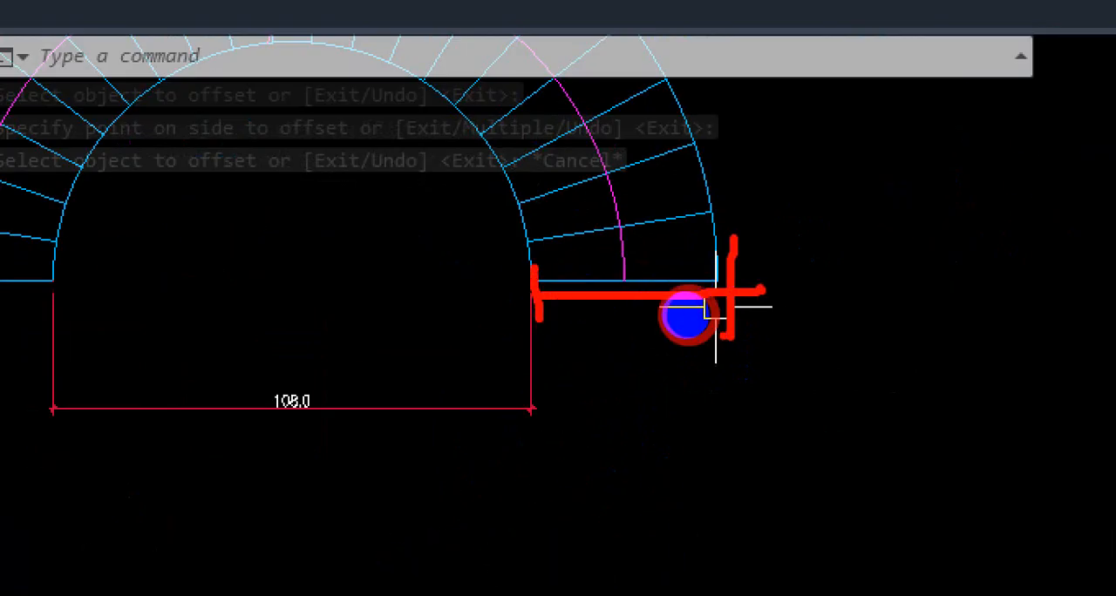
key("Escape")
scroll(732, 341, "up", 2)
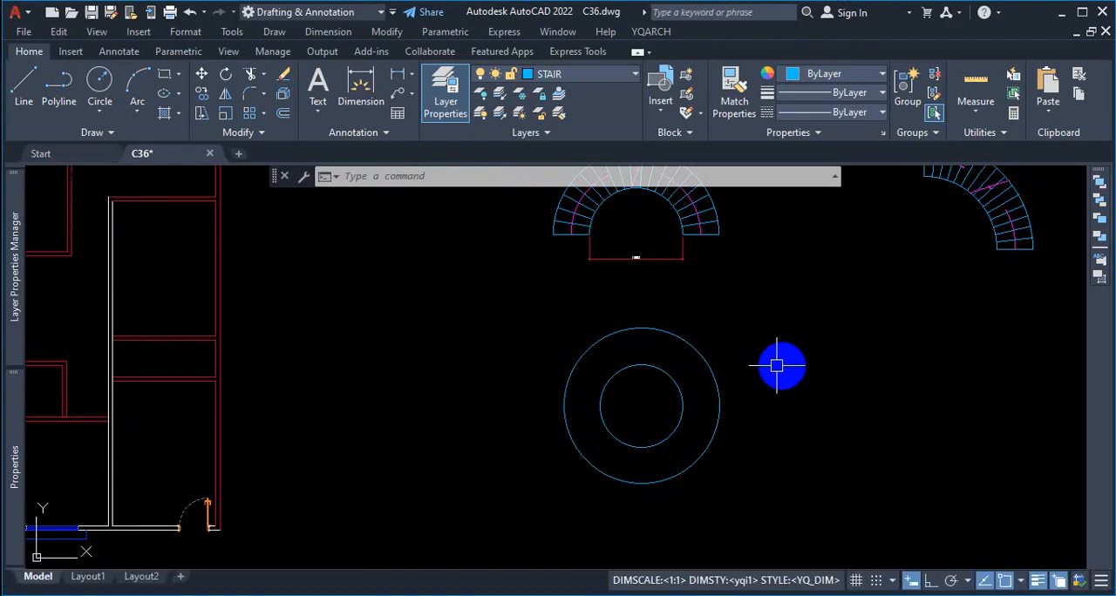
Step: Draw a second circle with a radius of 48 in the empty space beside the concentric pair
type("c")
key("Return")
scroll(707, 373, "down", 5)
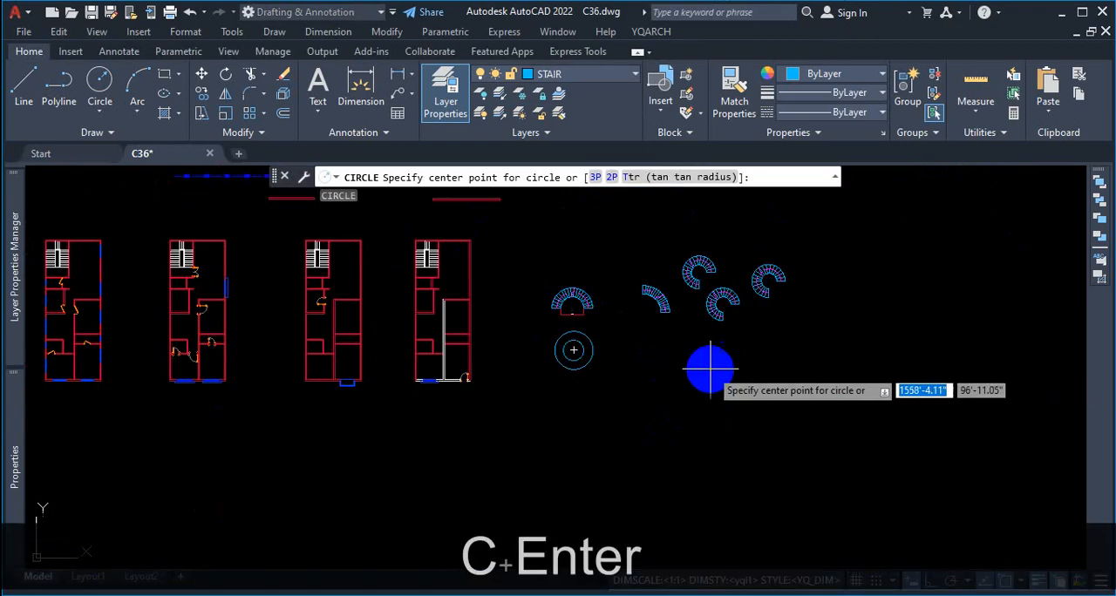
scroll(639, 379, "up", 5)
left_click(695, 372)
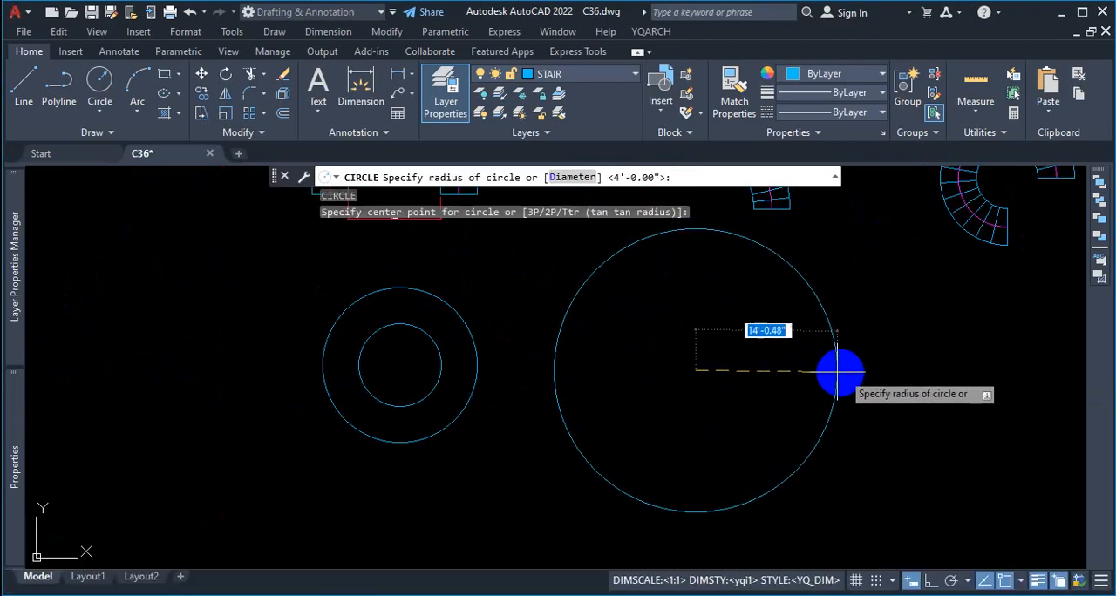
type("48")
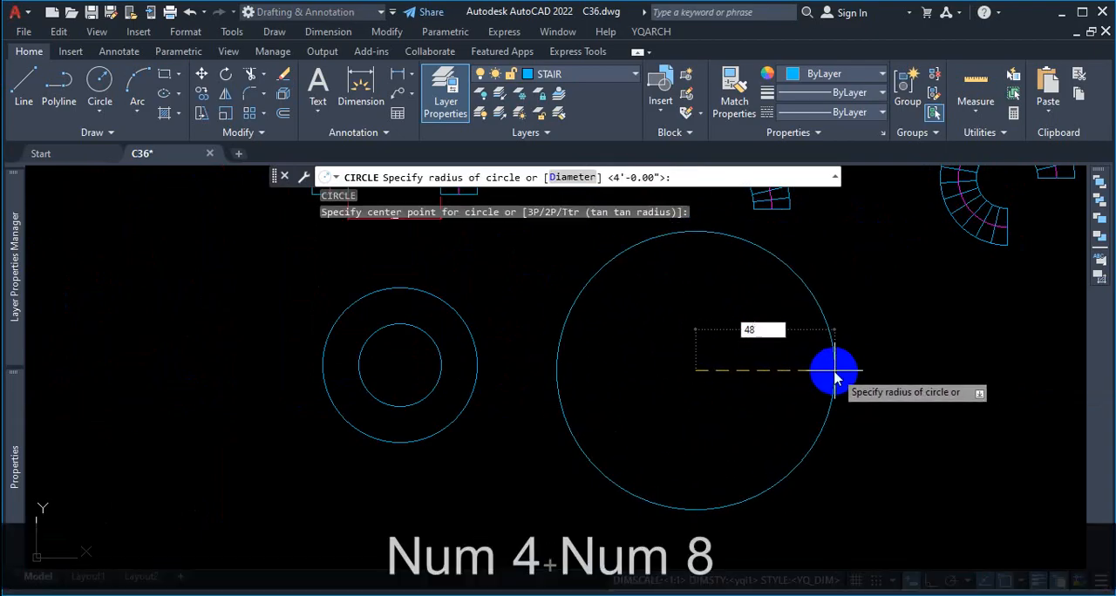
key("Return")
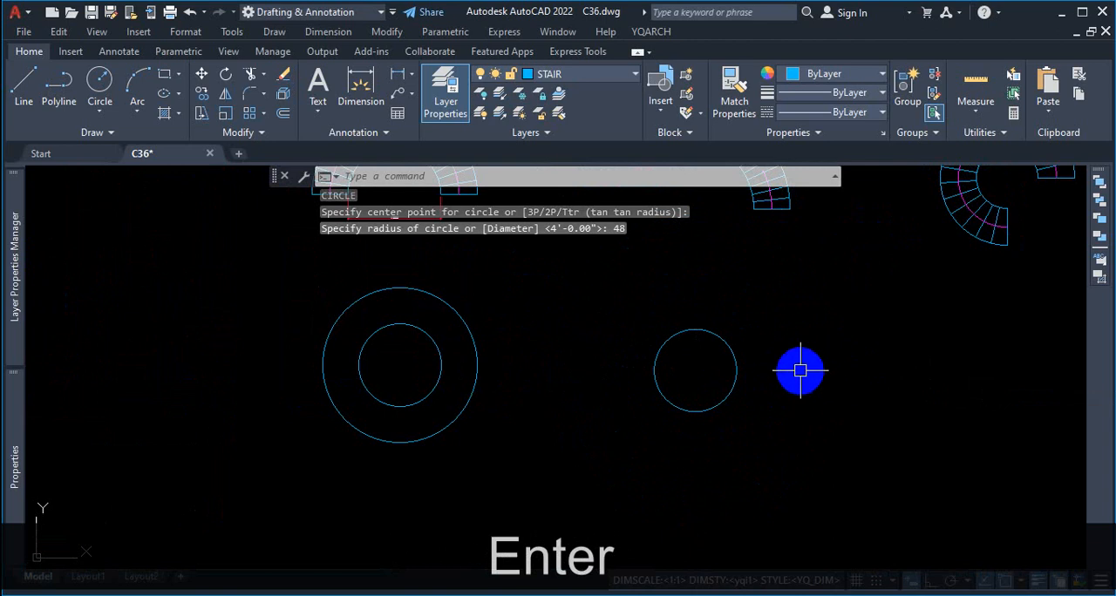
Step: Offset the second 48 radius circle outward by 42
type("o")
key("Return")
type("42")
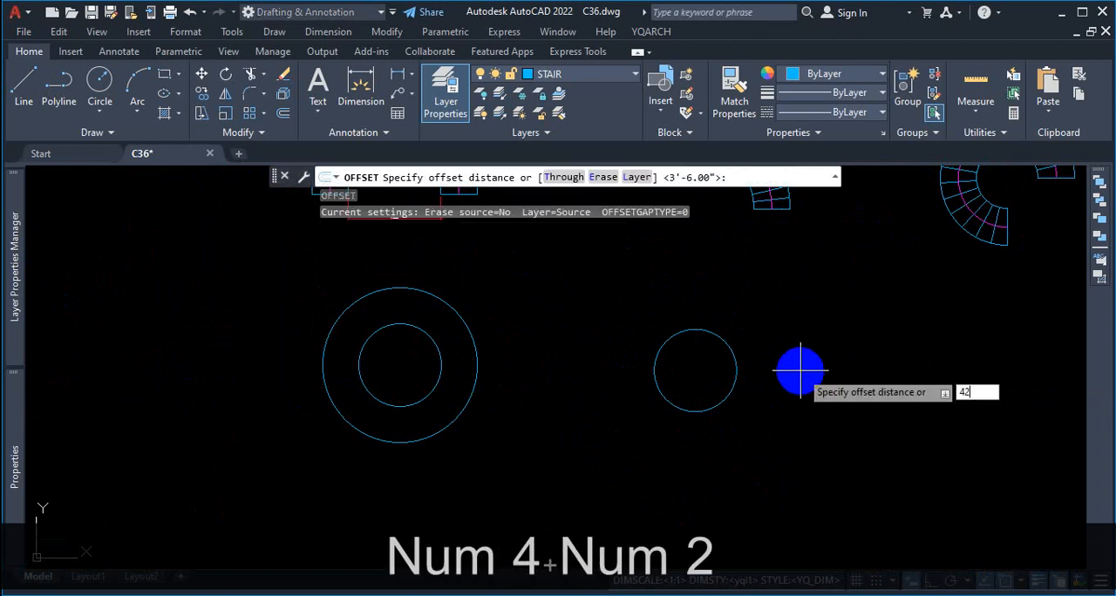
key("Return")
left_click(735, 362)
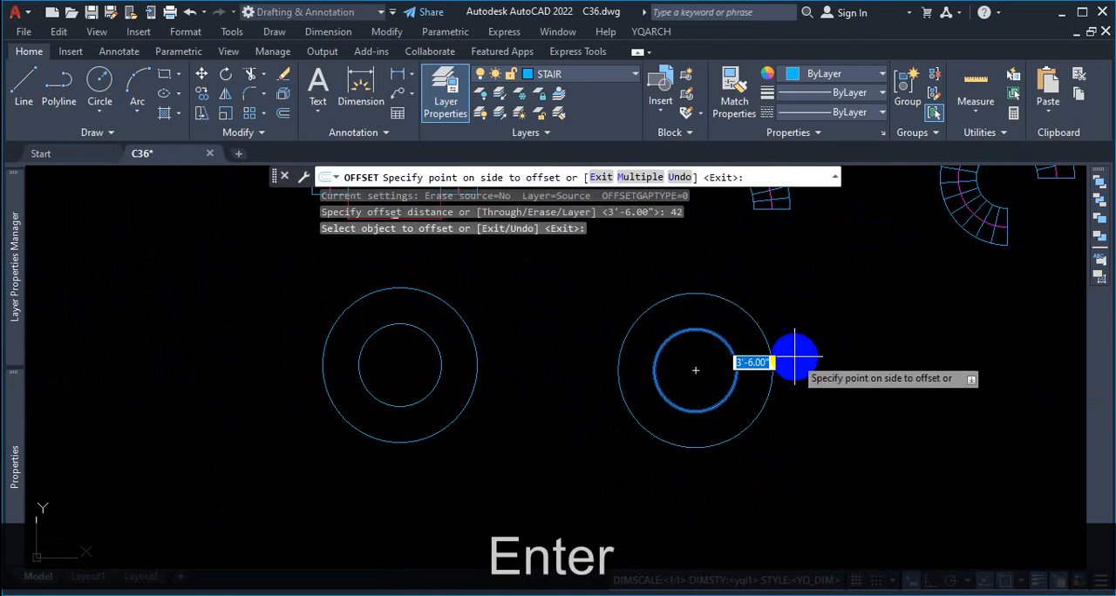
left_click(798, 357)
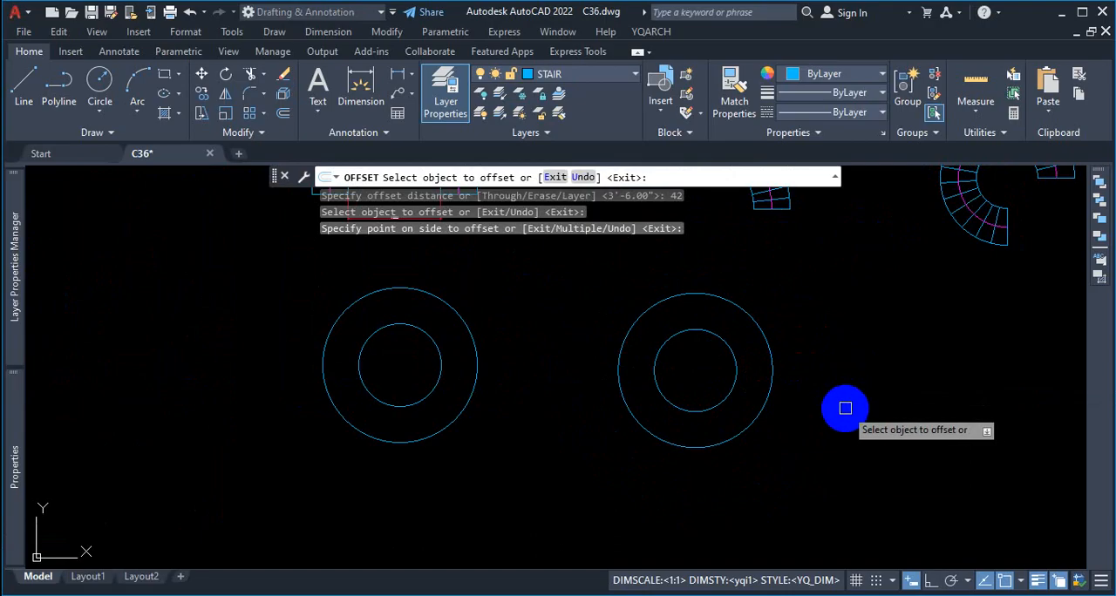
key("Escape")
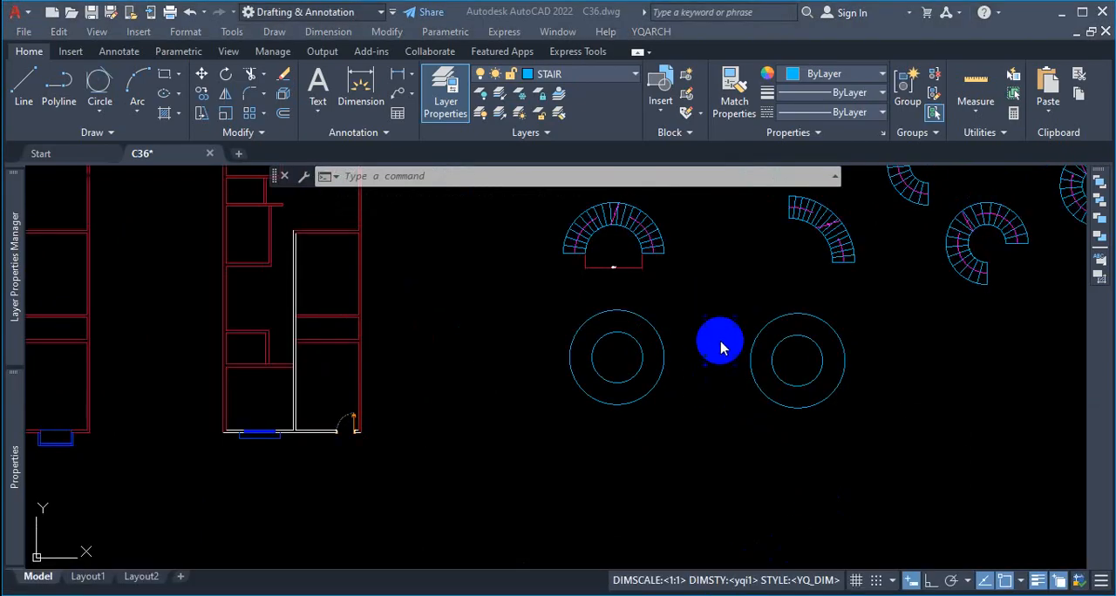
left_click(720, 331)
scroll(686, 312, "up", 2)
left_click(709, 338)
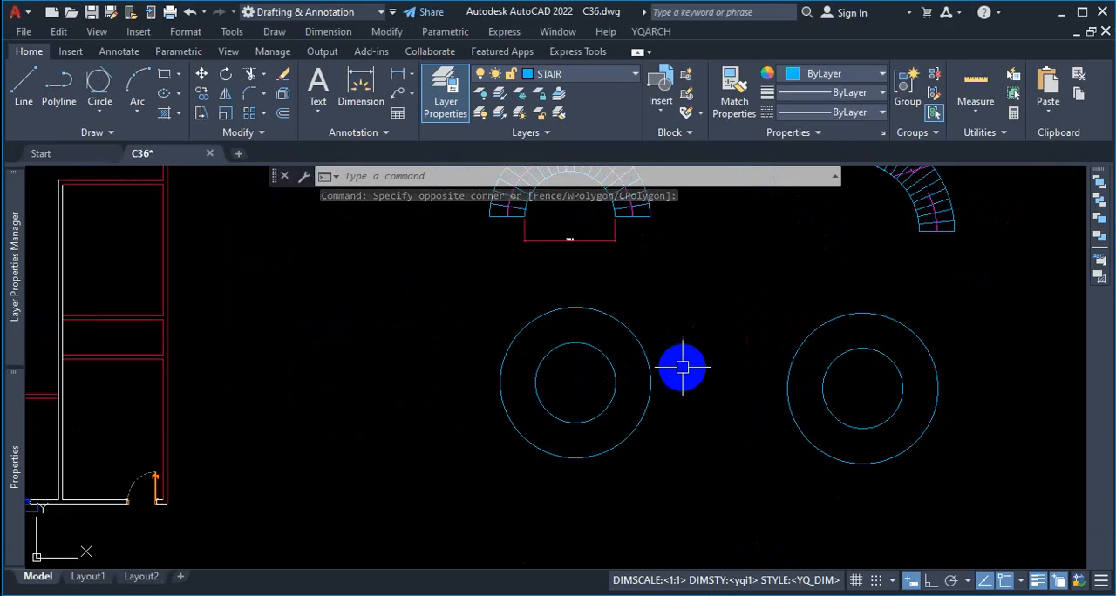
Step: Cross out the floor plan's straight staircase in red, sketch a circular stair touching the adjacent room's walls, and clear the markup
scroll(682, 368, "down", 5)
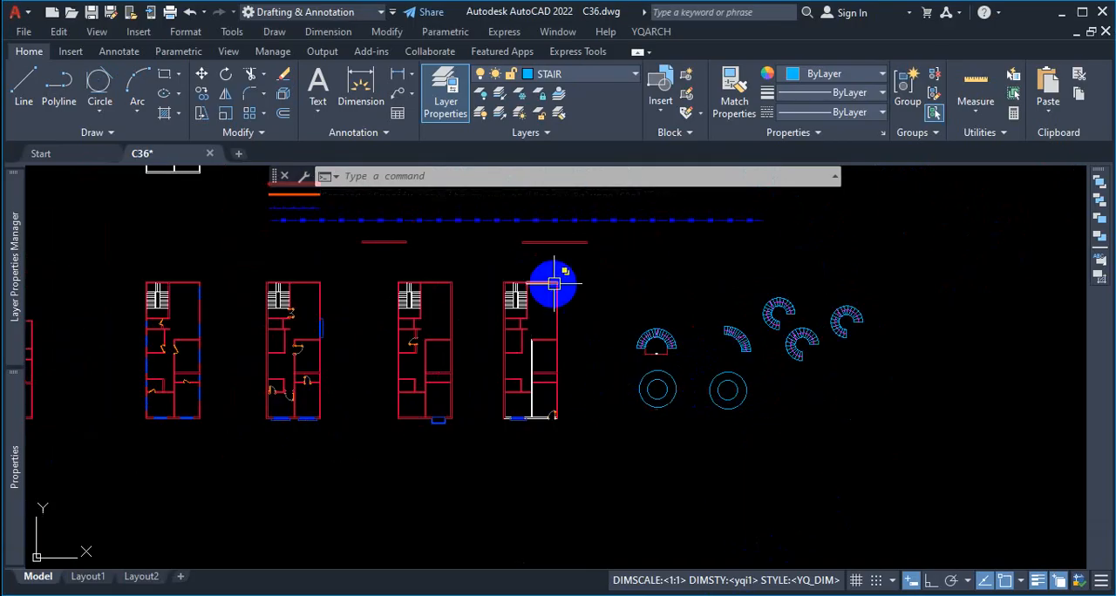
scroll(544, 279, "up", 8)
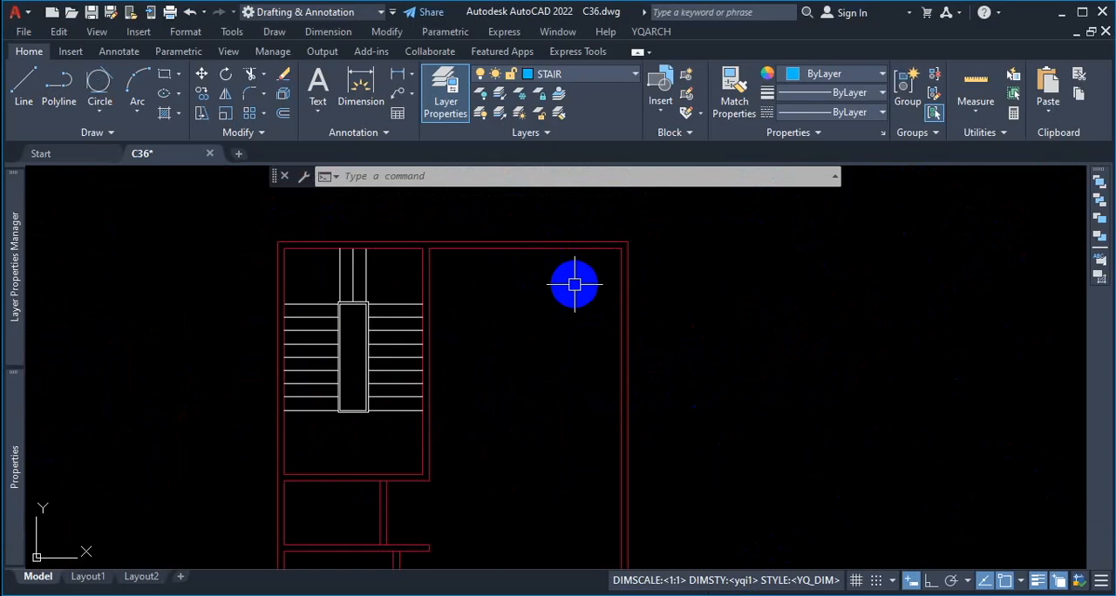
key("ctrl+1")
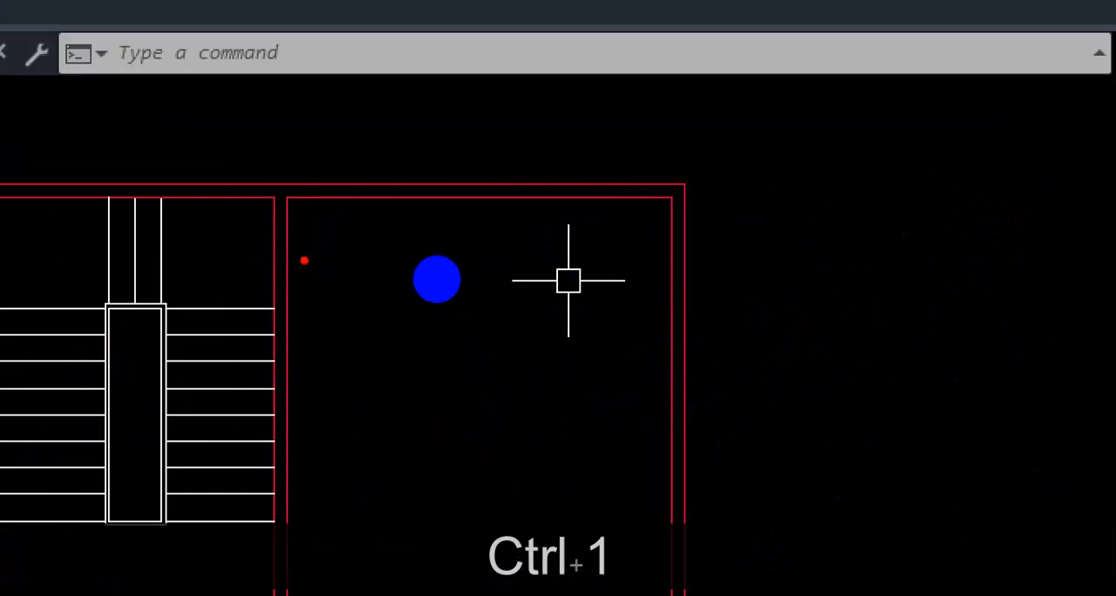
mouse_move(540, 200)
left_mouse_down()
mouse_move(410, 249)
mouse_move(355, 419)
mouse_move(411, 494)
left_mouse_up()
left_click_drag(178, 243, 75, 399)
left_click_drag(75, 296, 213, 406)
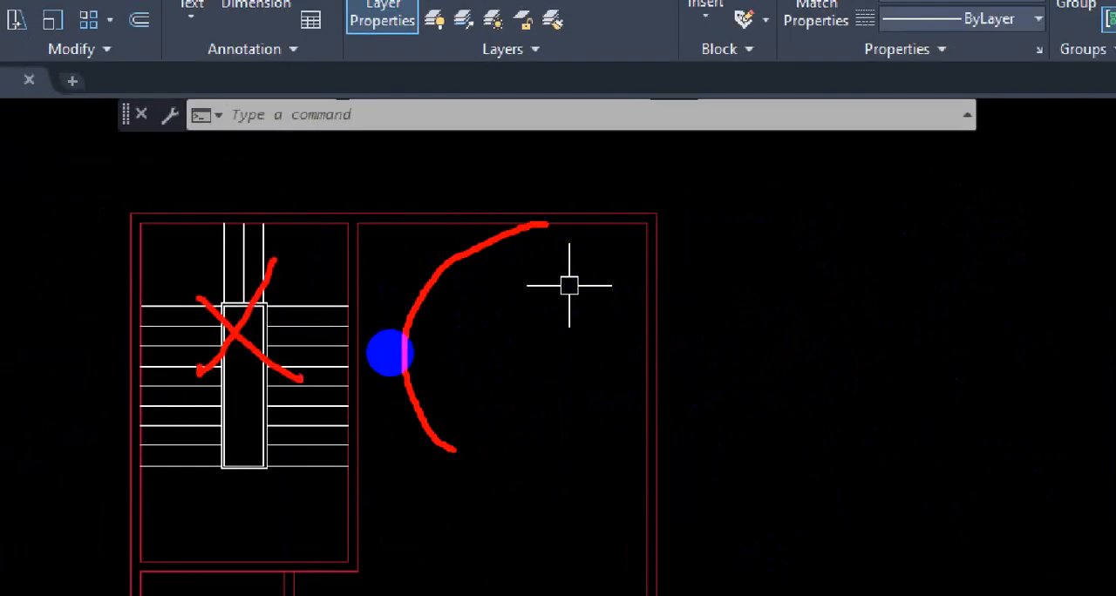
mouse_move(430, 362)
left_mouse_down()
mouse_move(470, 261)
mouse_move(585, 273)
mouse_move(578, 398)
mouse_move(430, 340)
left_mouse_up()
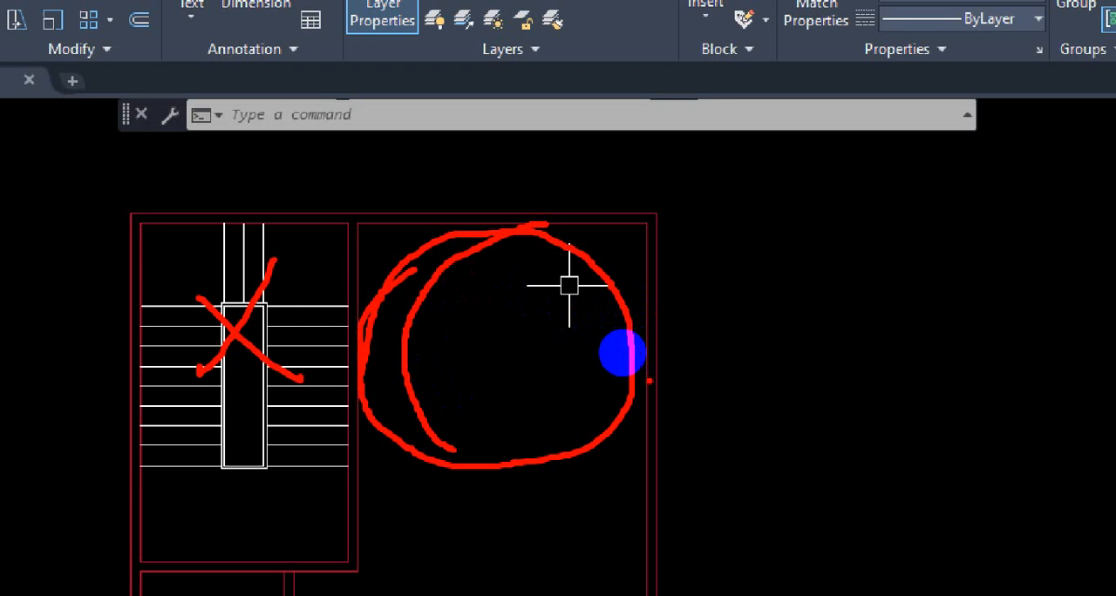
left_click(472, 214)
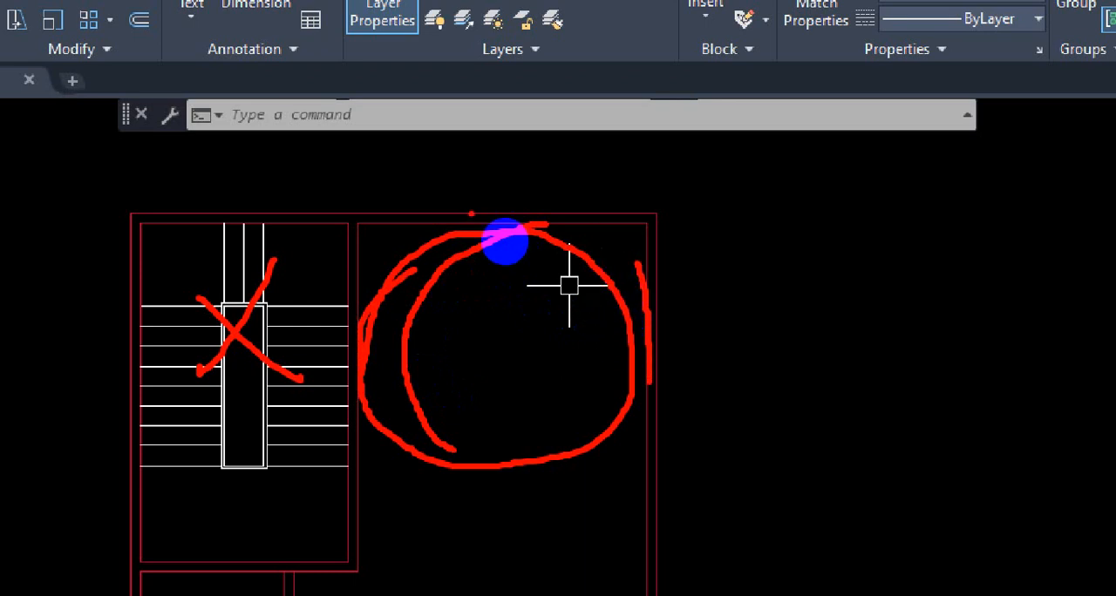
left_click_drag(354, 286, 358, 398)
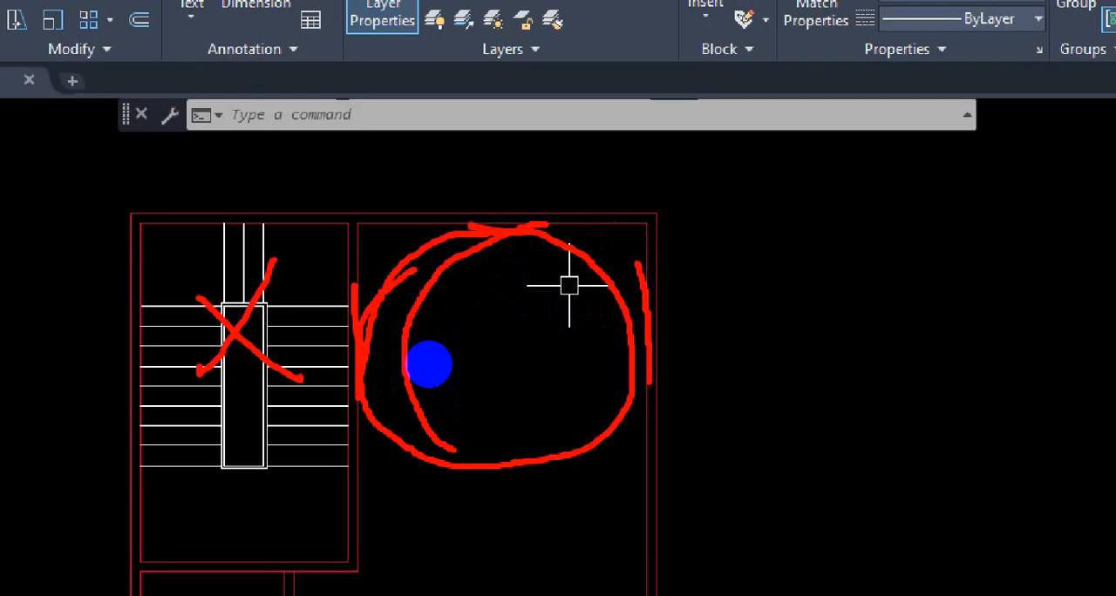
key("Escape")
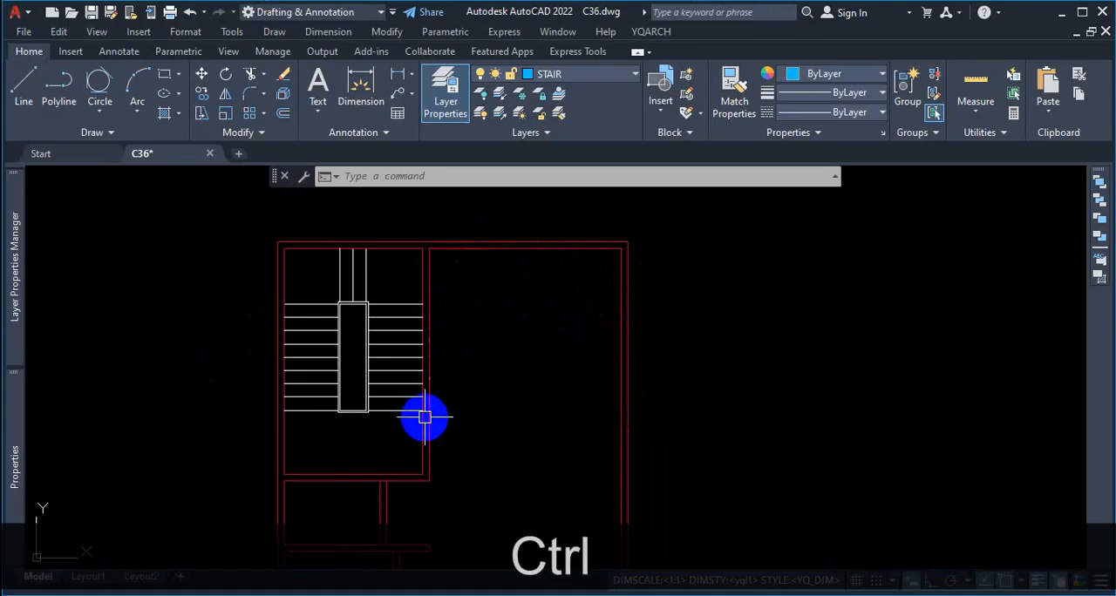
key("ctrl+1")
left_click(527, 382)
key("Escape")
Step: Sketch curved stair outlines in red against the walls of the room beside the straight staircase, and clear the markup
scroll(511, 322, "down", 10)
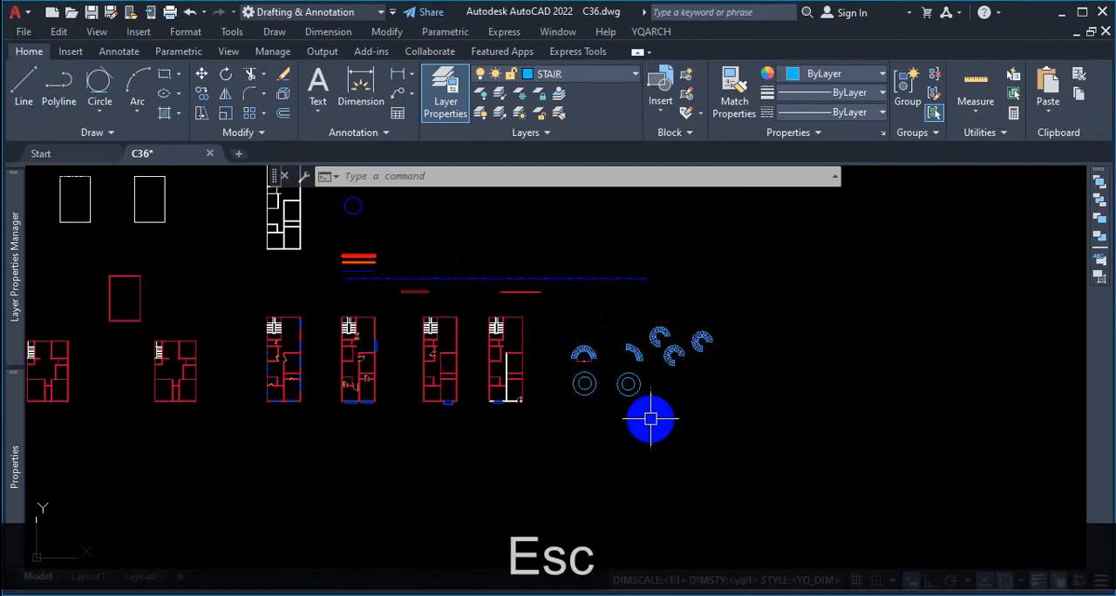
scroll(638, 395, "up", 6)
scroll(627, 394, "up", 2)
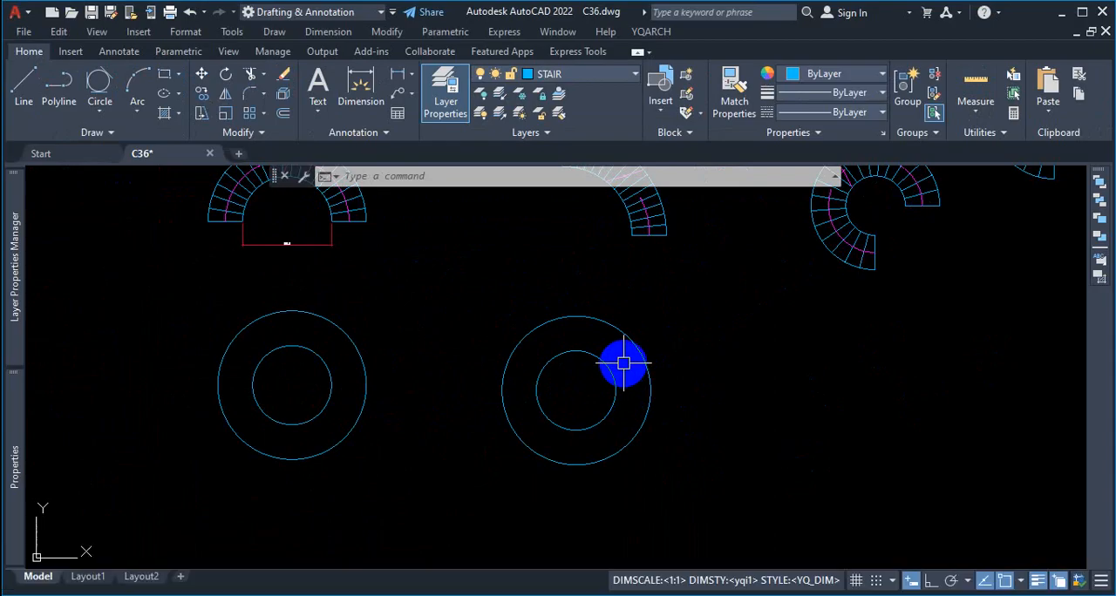
scroll(747, 361, "down", 4)
scroll(401, 214, "up", 2)
scroll(474, 324, "down", 5)
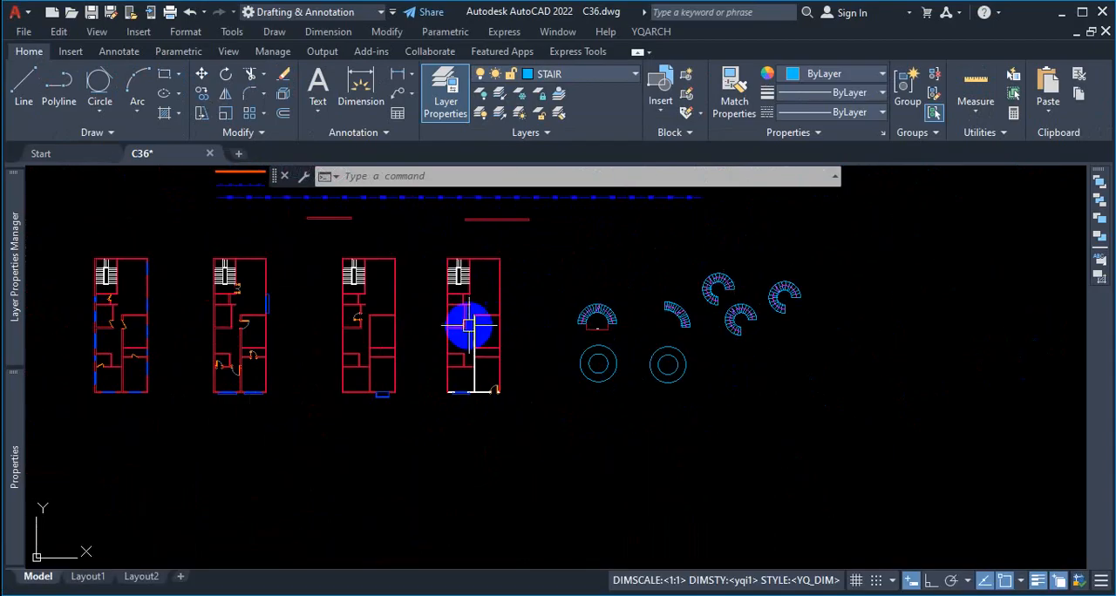
scroll(490, 316, "up", 4)
scroll(491, 349, "down", 5)
scroll(497, 331, "up", 2)
scroll(498, 330, "up", 4)
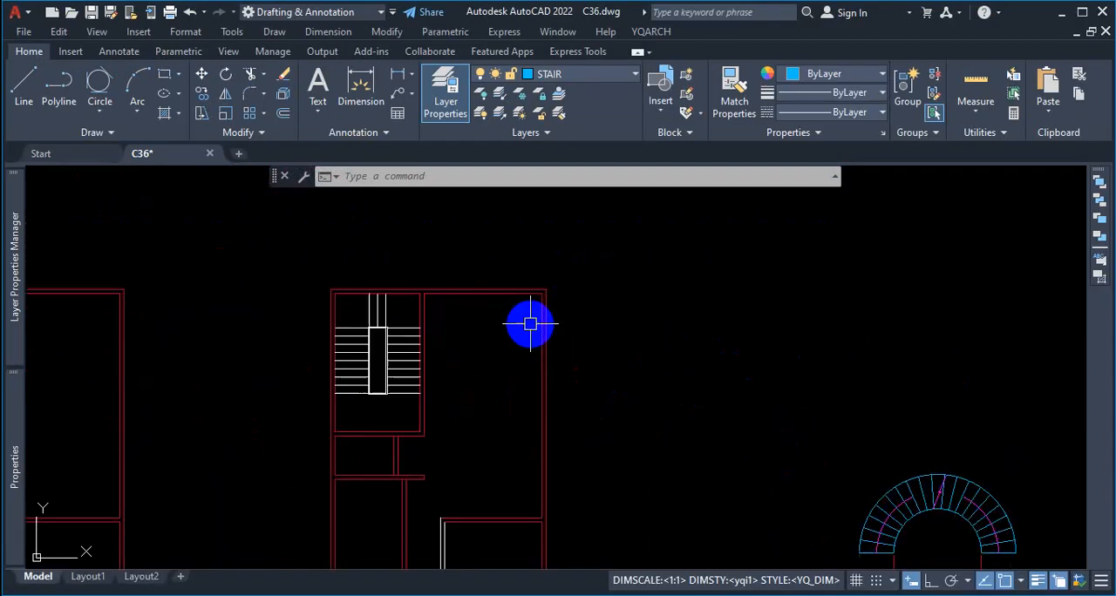
key("ctrl+1")
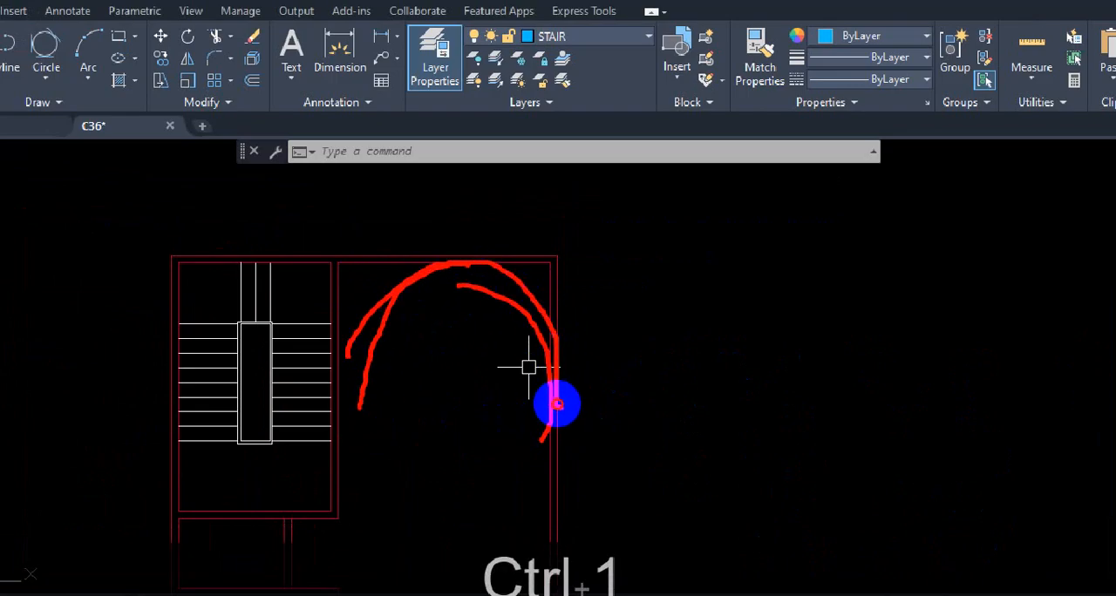
key("Escape")
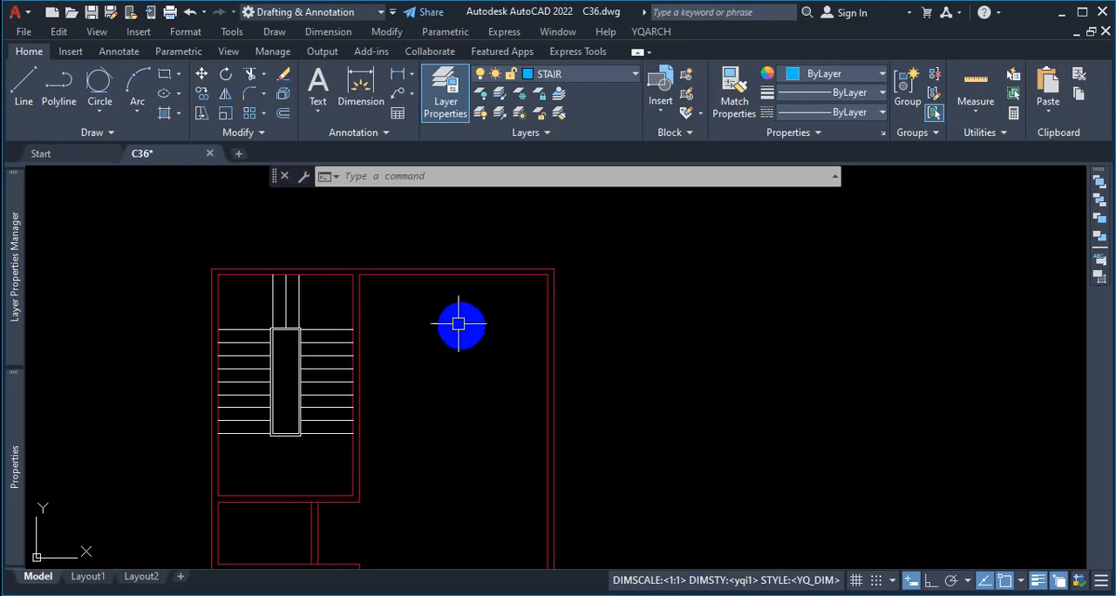
Step: Outline the Tan, Tan, Tan circle method in red, and clear the markup
left_click(98, 112)
key("ctrl+1")
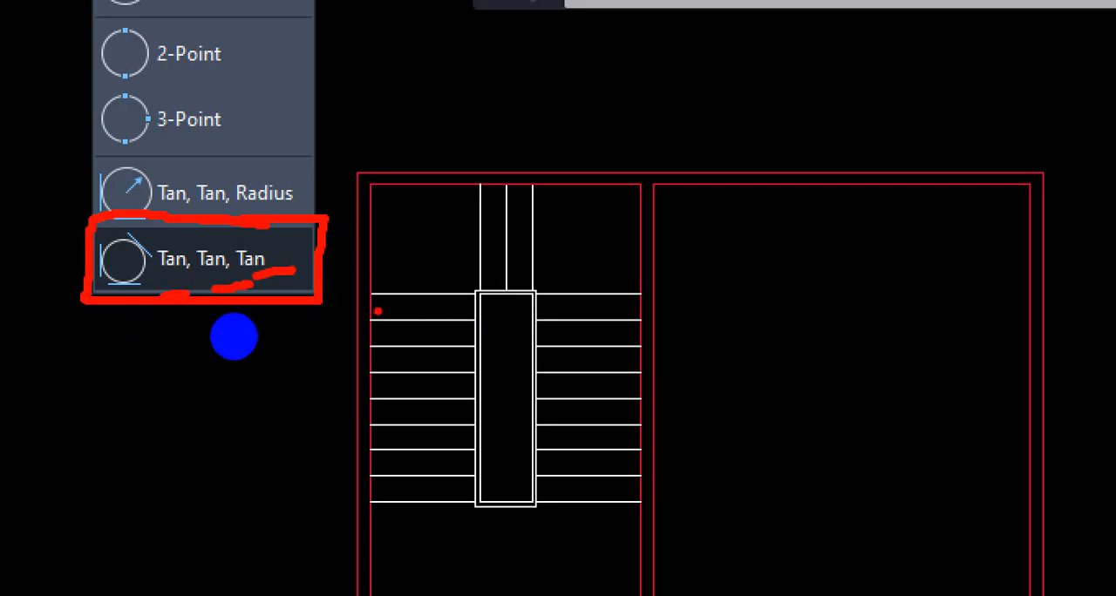
key("Escape")
Step: Start a Tan, Tan, Tan circle, ring the deferred tangent marker on the room's wall in red, and clear the markup
left_click(100, 112)
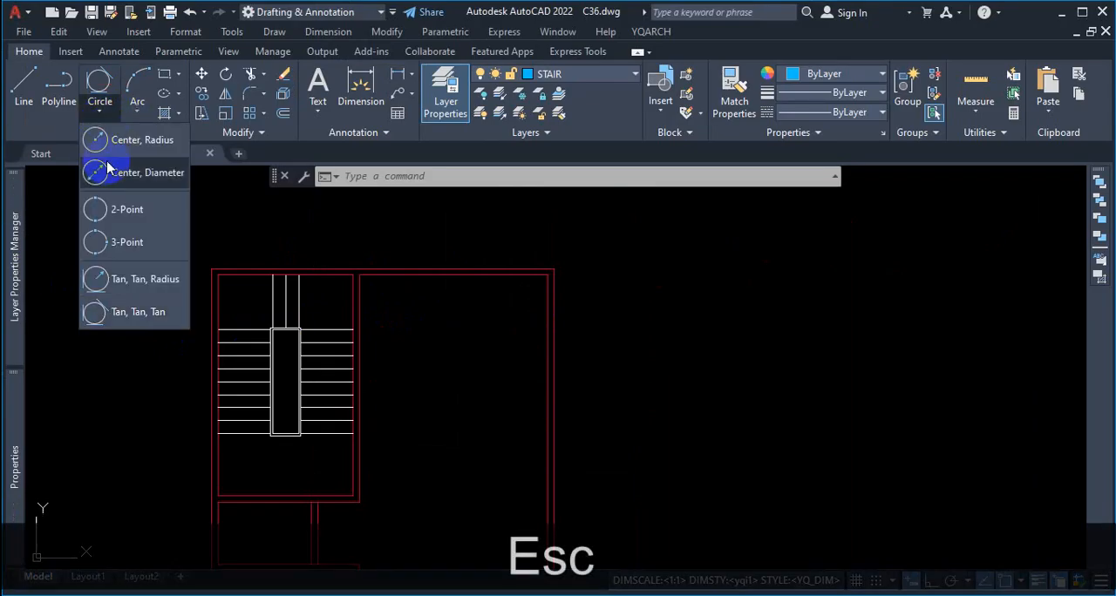
left_click(122, 311)
scroll(408, 305, "down", 2)
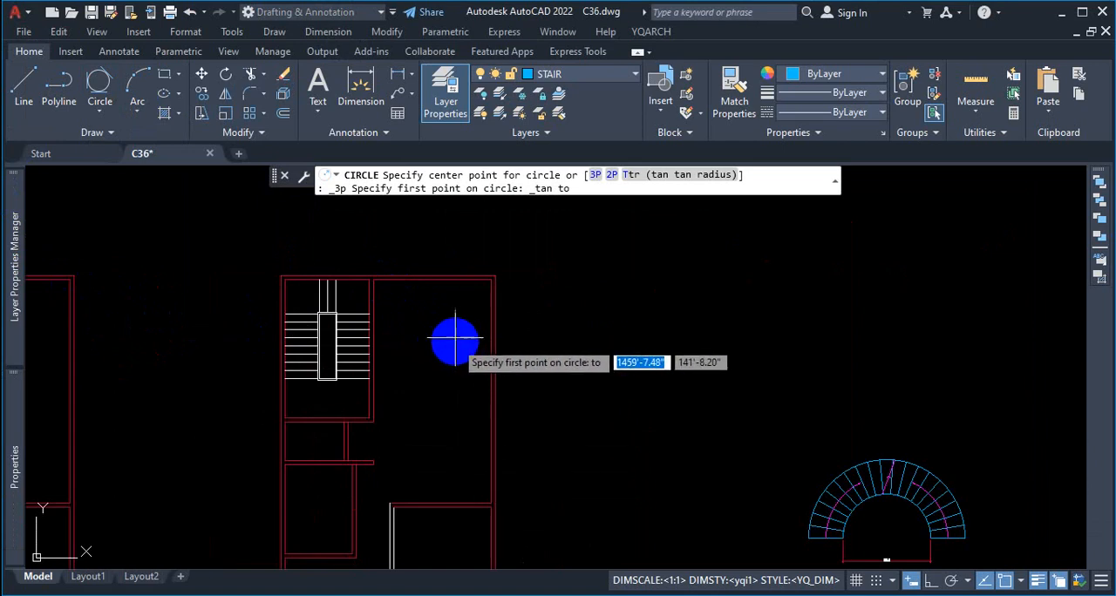
scroll(375, 318, "up", 4)
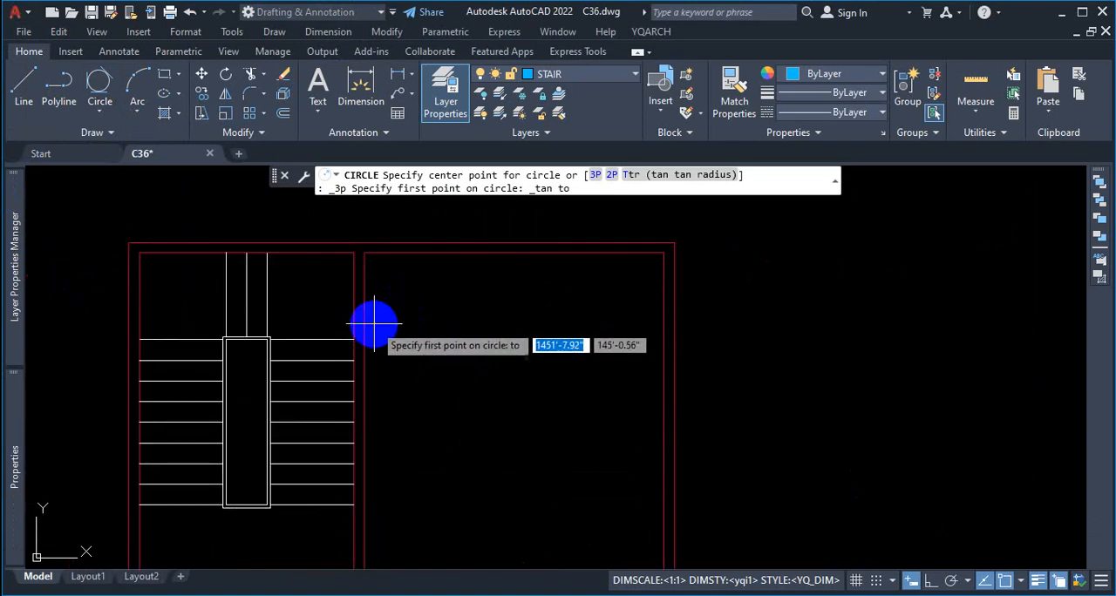
scroll(371, 338, "up", 2)
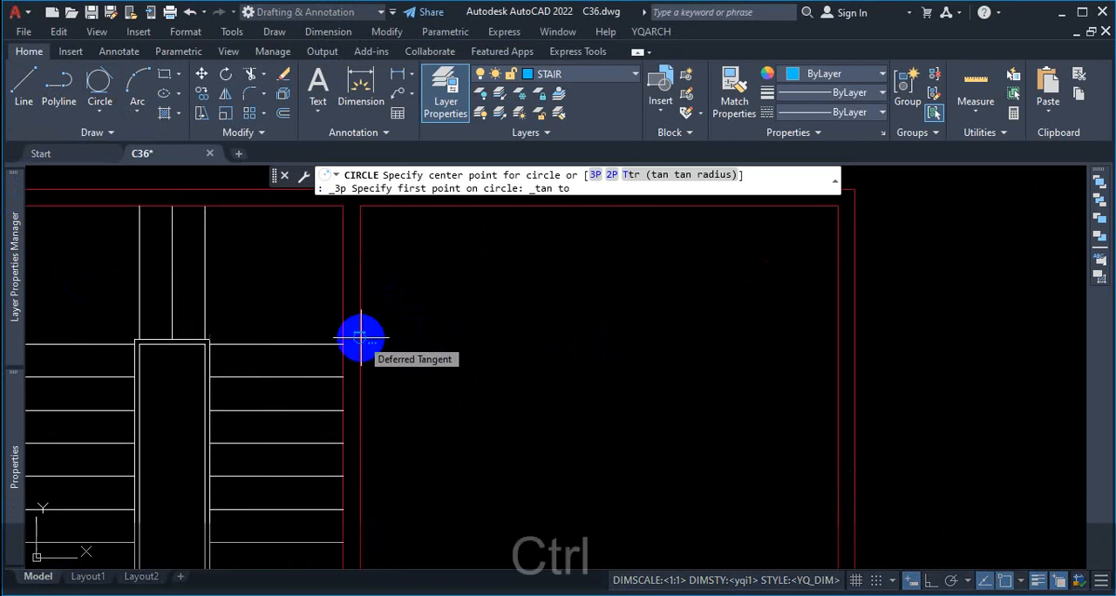
key("ctrl+1")
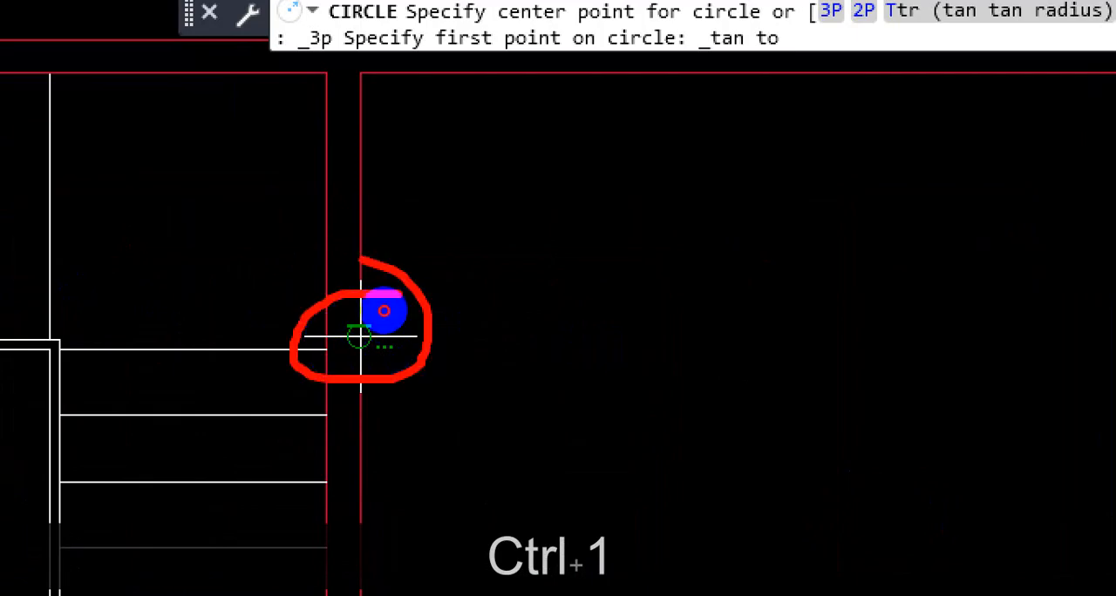
key("Escape")
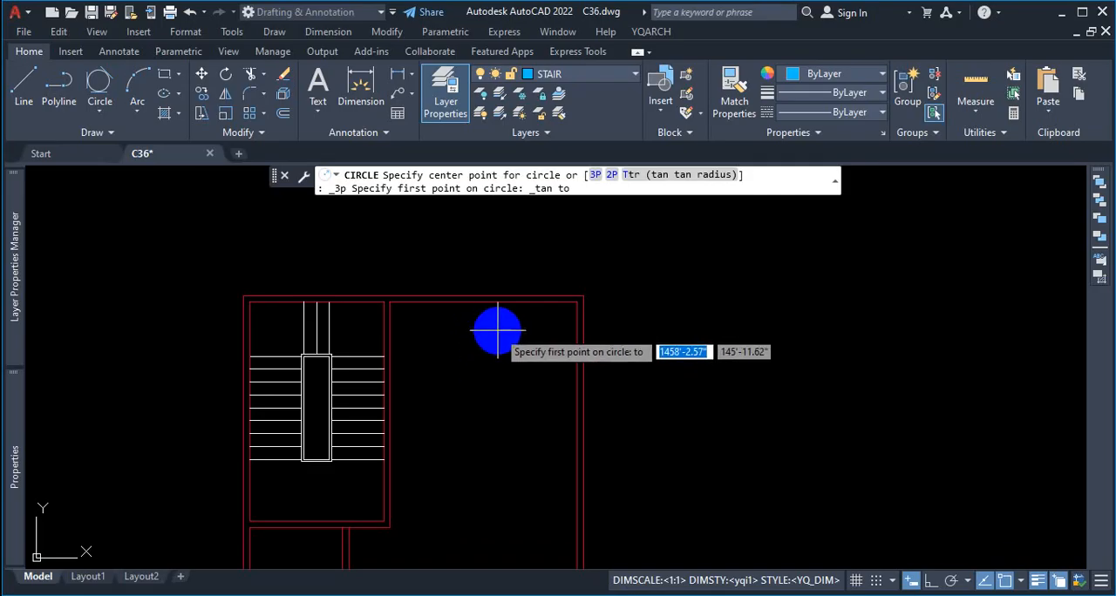
Step: Draw a circle tangent to the left, upper and right inner walls of the room beside the straight staircase
scroll(480, 319, "down", 1)
scroll(428, 379, "up", 2)
scroll(344, 328, "up", 2)
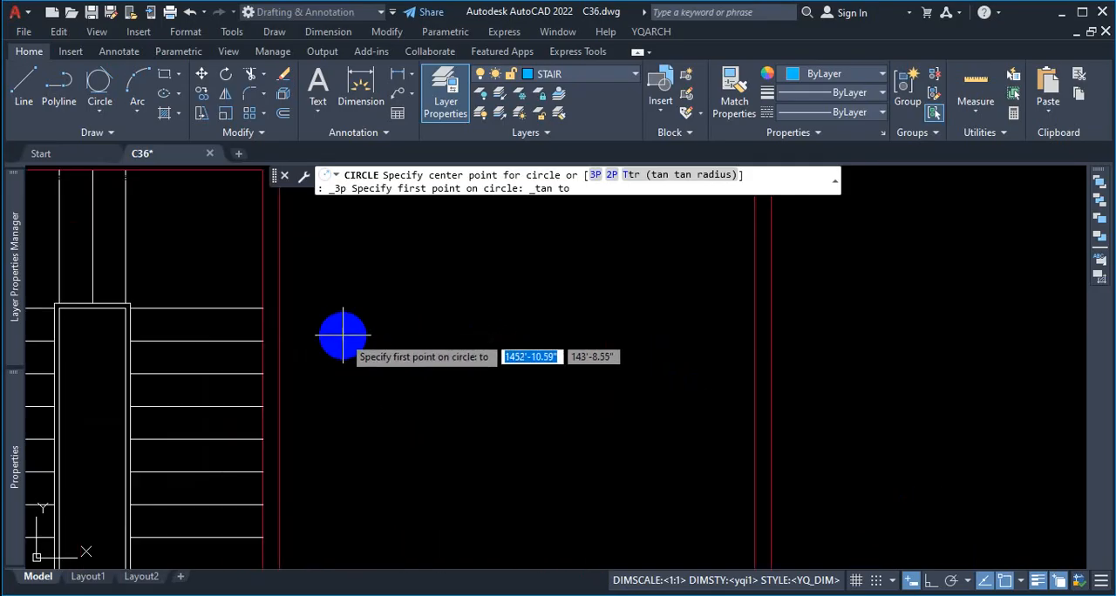
left_click(283, 366)
scroll(424, 391, "down", 1)
scroll(435, 369, "up", 2)
left_click(413, 312)
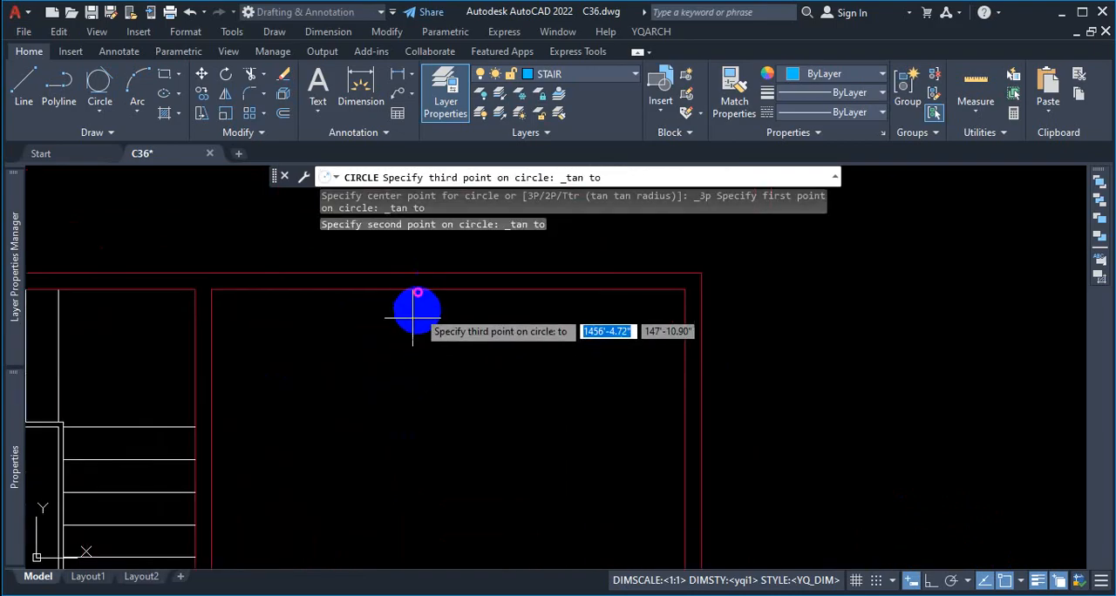
scroll(413, 323, "down", 3)
scroll(411, 366, "up", 3)
left_click(410, 364)
scroll(601, 390, "down", 3)
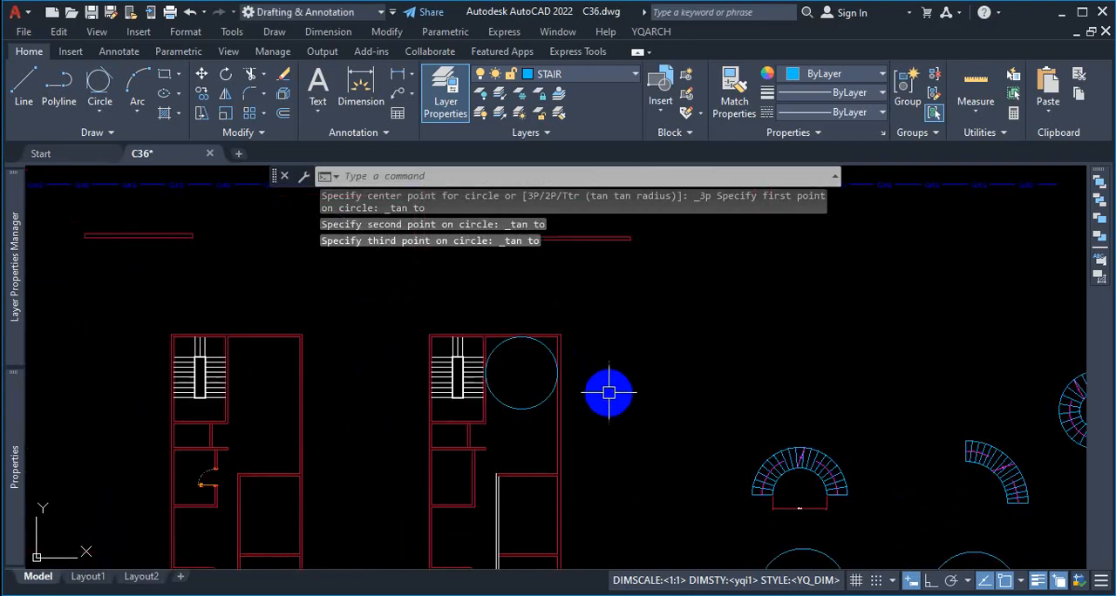
scroll(523, 349, "up", 8)
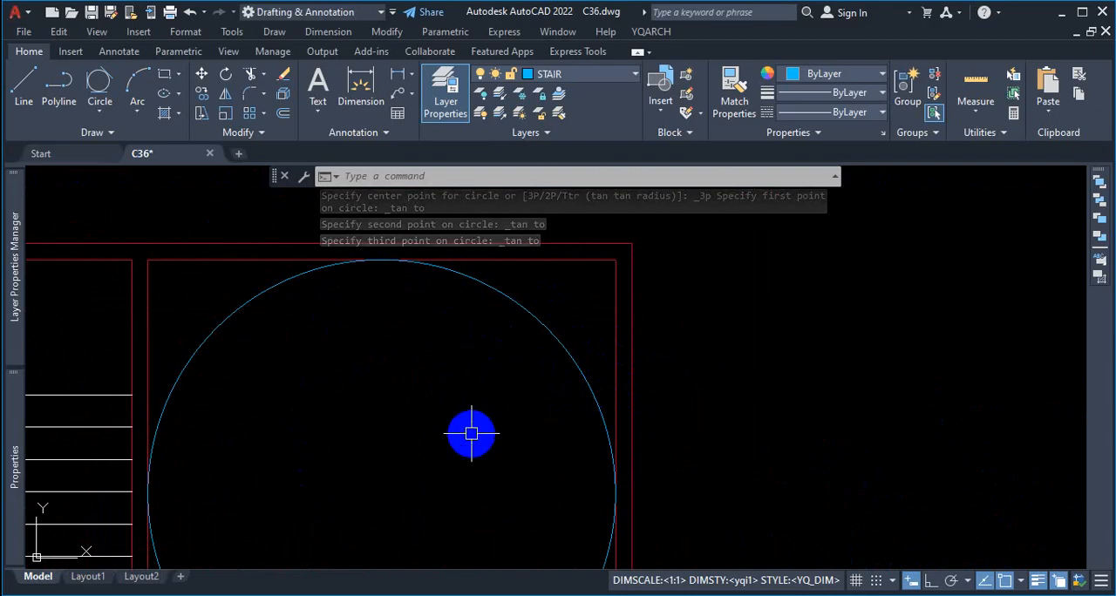
scroll(528, 374, "down", 2)
scroll(548, 336, "up", 2)
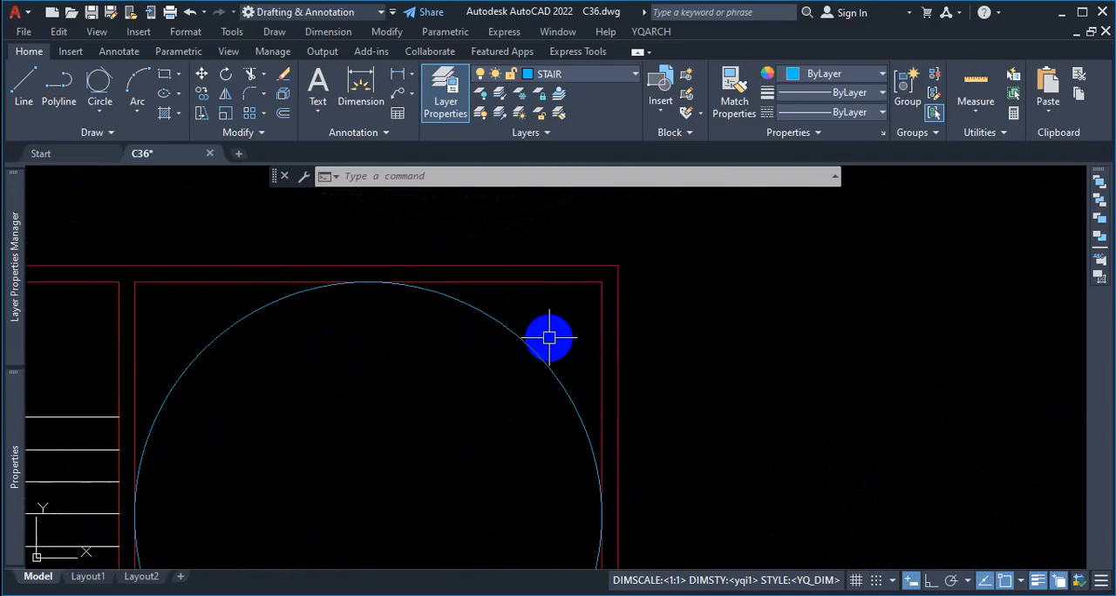
Step: Delete the tangent circle from the room beside the straight staircase
left_click(549, 335)
left_click(394, 411)
key("Delete")
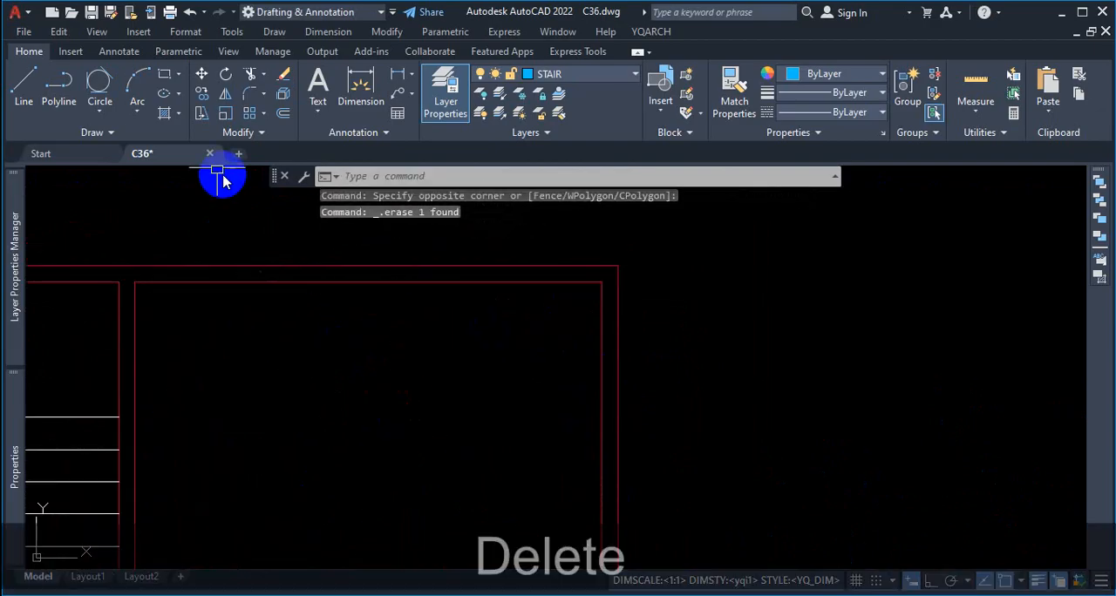
Step: Redraw the Tan, Tan, Tan circle against the three inner walls of the room beside the straight staircase
left_click(100, 115)
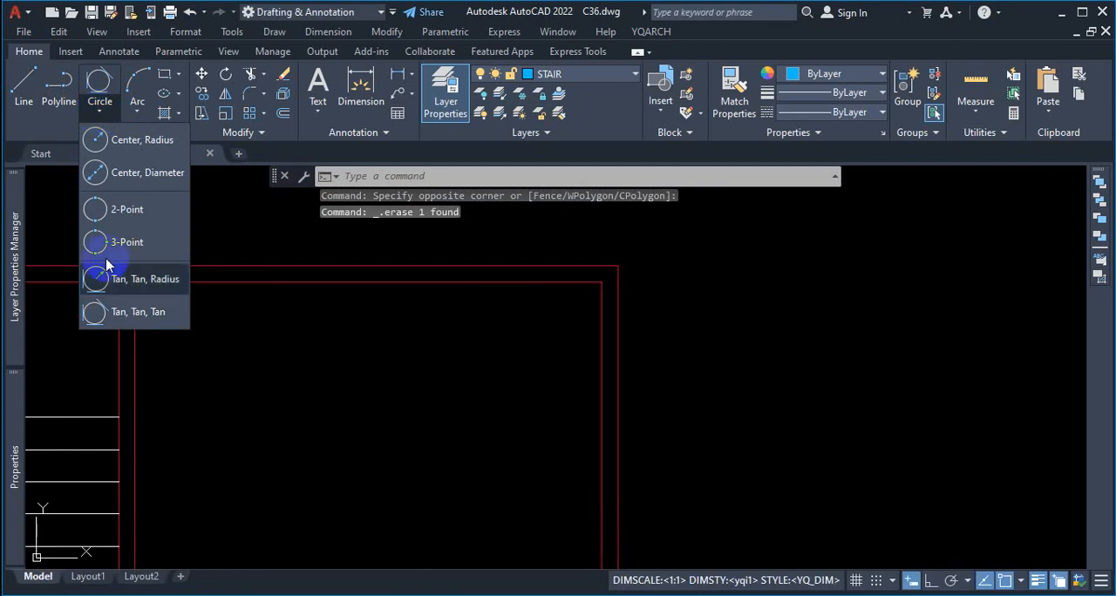
left_click(119, 319)
scroll(359, 283, "down", 2)
scroll(294, 326, "up", 2)
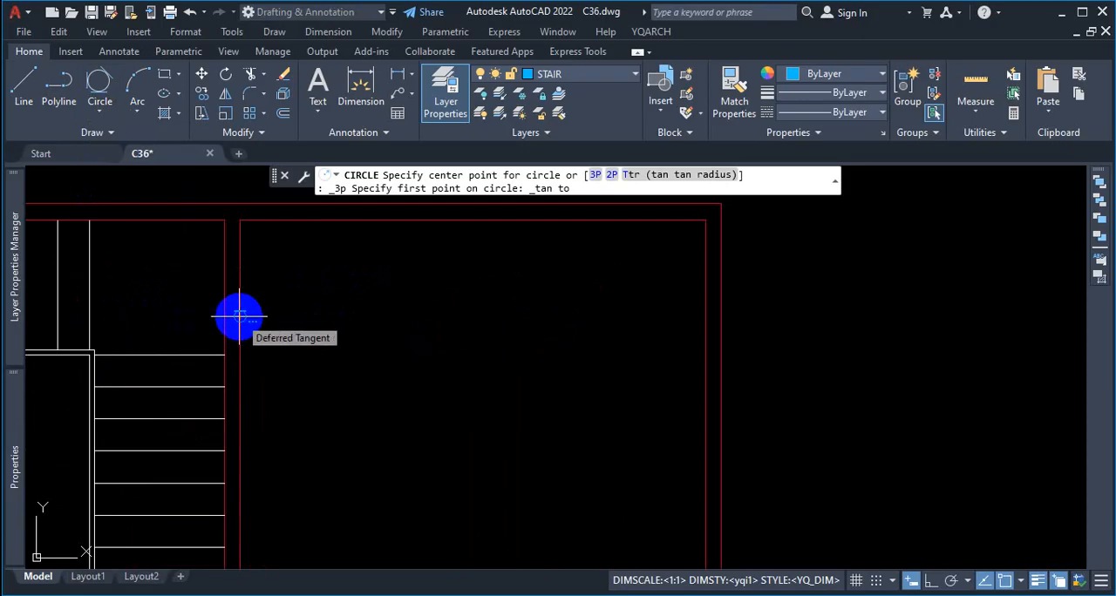
left_click(239, 316)
scroll(340, 369, "down", 3)
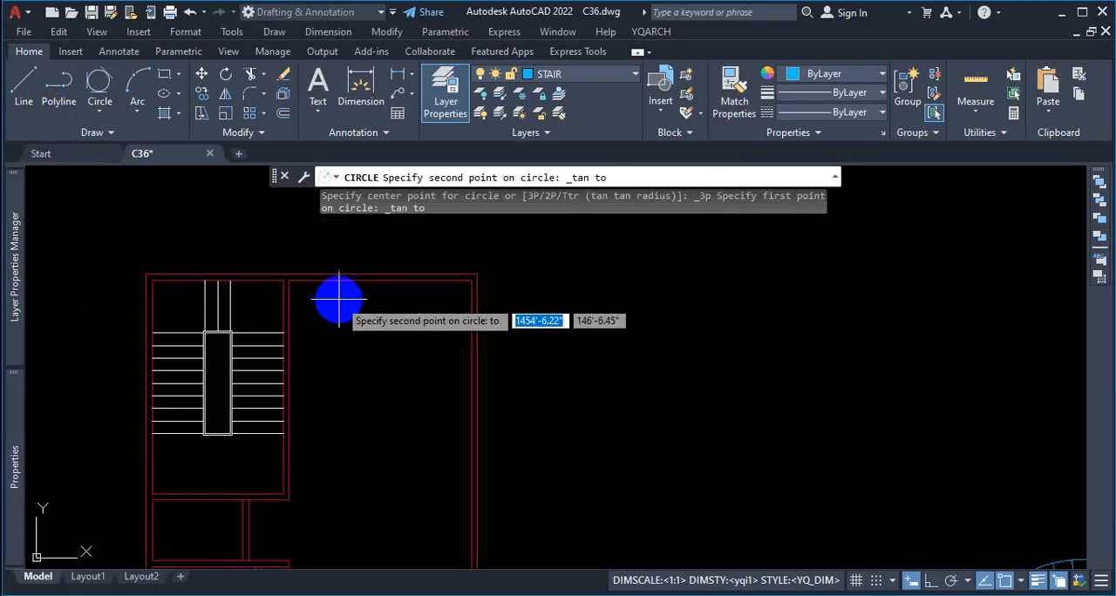
scroll(369, 269, "up", 3)
left_click(370, 272)
scroll(399, 301, "down", 3)
scroll(456, 340, "up", 3)
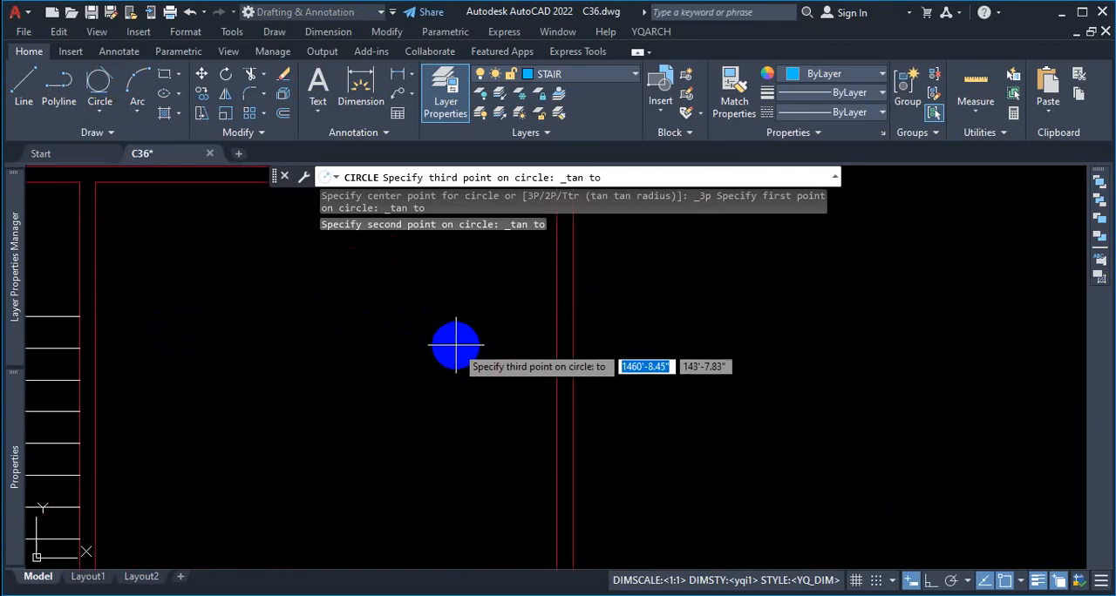
left_click(551, 330)
scroll(427, 352, "down", 4)
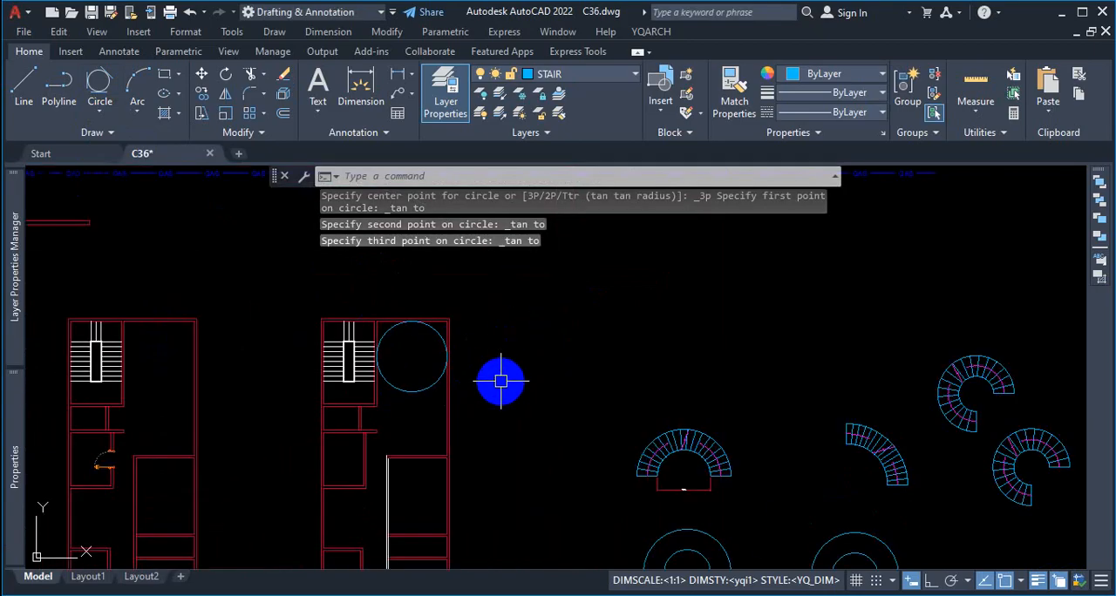
scroll(444, 357, "up", 3)
key("Escape")
Step: Offset the room's tangent circle inward by 42
scroll(448, 339, "up", 3)
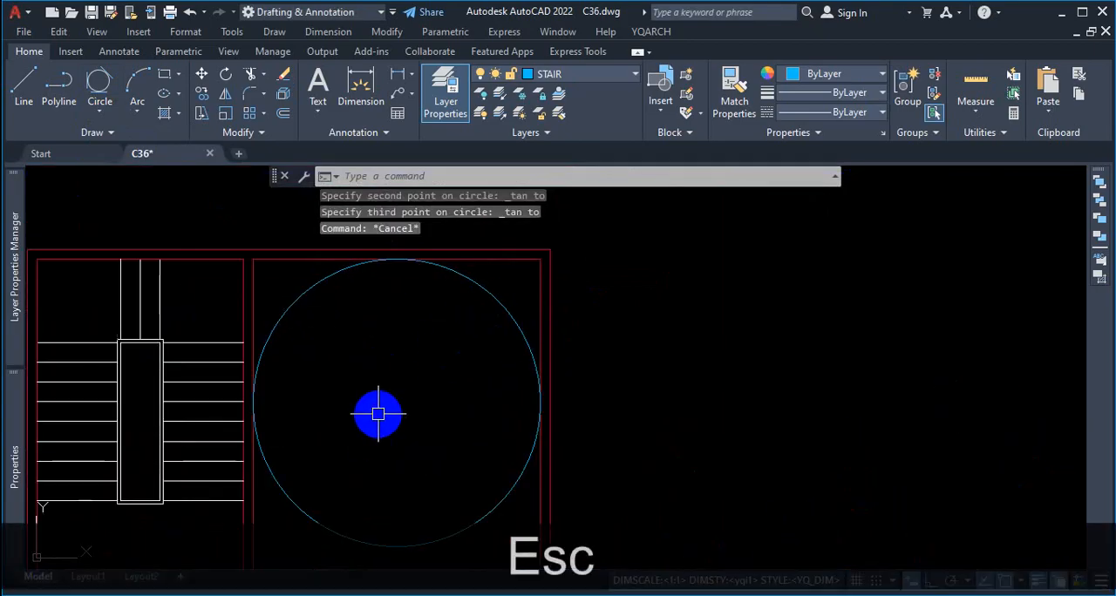
type("o")
key("Return")
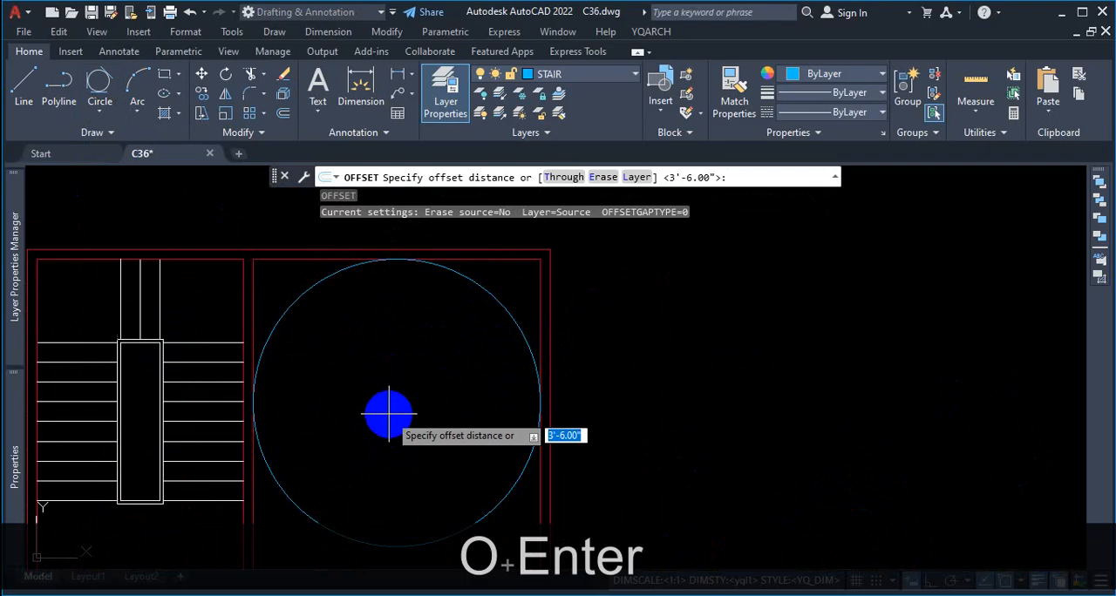
type("42")
key("Return")
left_click(512, 323)
left_click(443, 357)
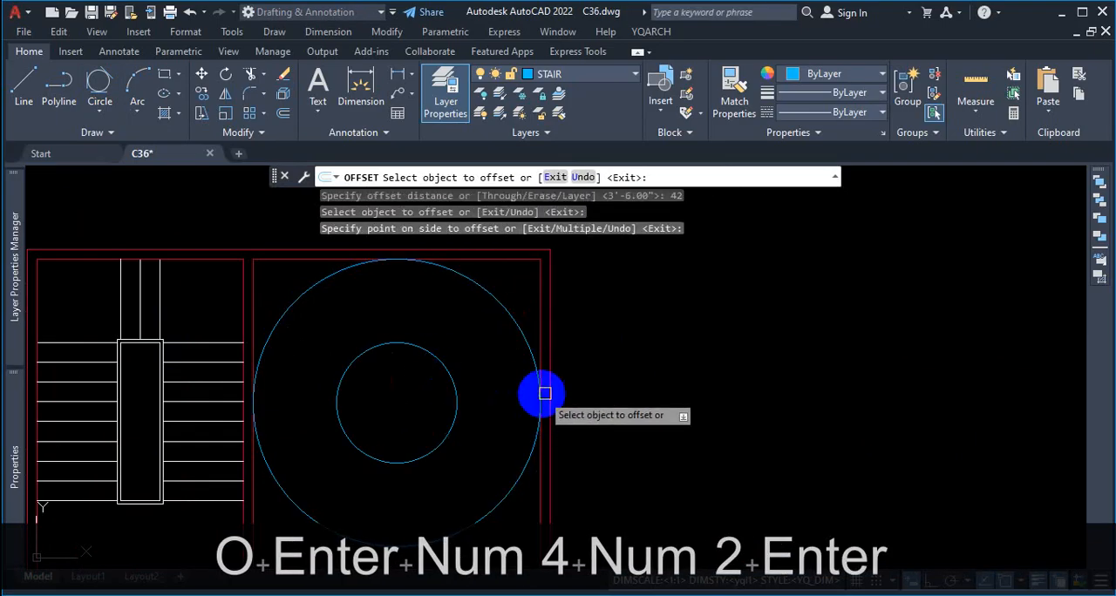
key("Escape")
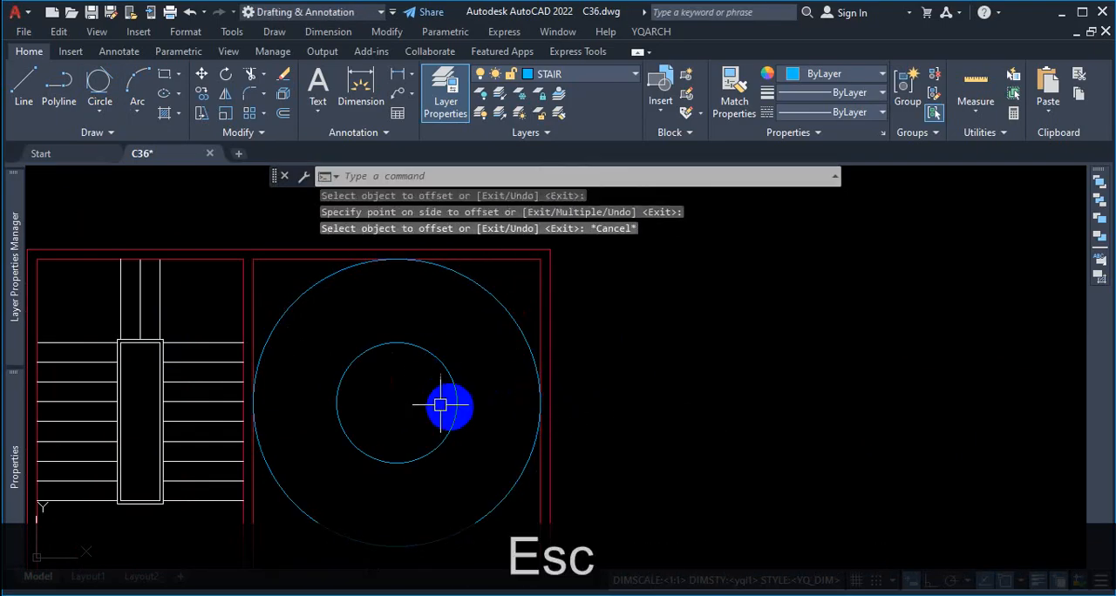
Step: Mark the inner circle in the floor plan room in red, and clear the markup
scroll(401, 384, "down", 5)
scroll(409, 375, "up", 3)
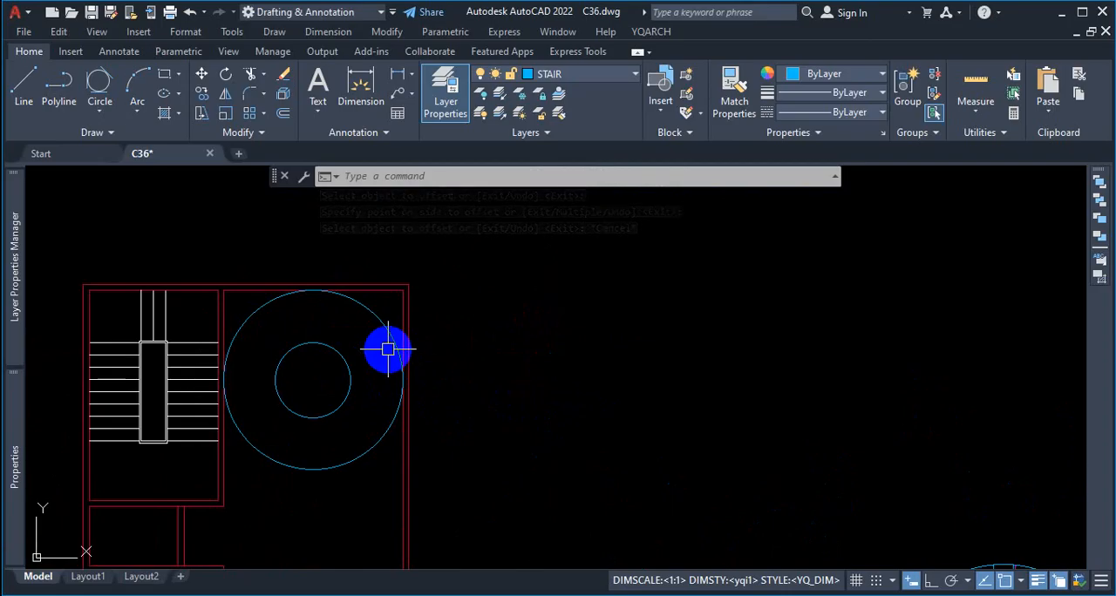
key("ctrl+1")
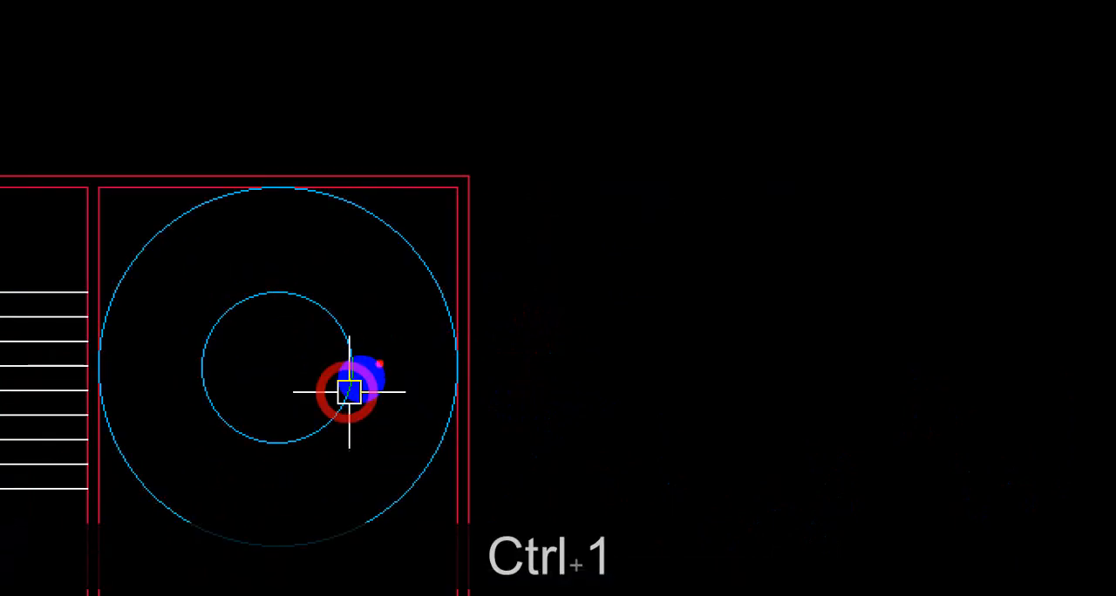
mouse_move(347, 379)
left_mouse_down()
mouse_move(408, 382)
mouse_move(368, 335)
mouse_move(284, 346)
left_mouse_up()
key("Escape")
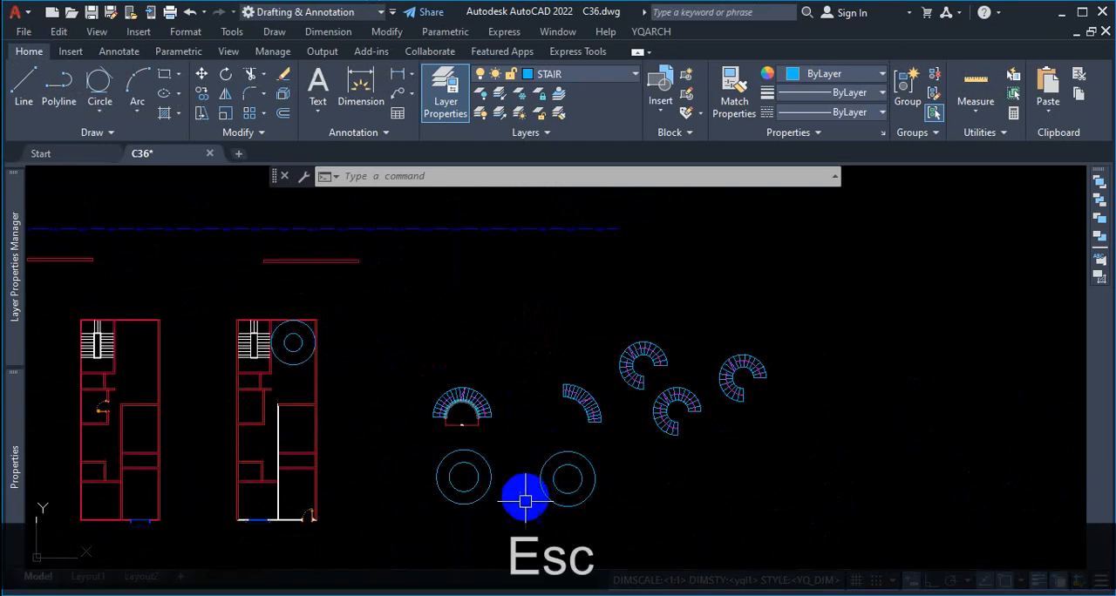
Step: Compare the concentric circles in the floor plan room with the two concentric pairs in the empty space
scroll(493, 451, "up", 3)
scroll(501, 385, "down", 4)
scroll(529, 434, "up", 2)
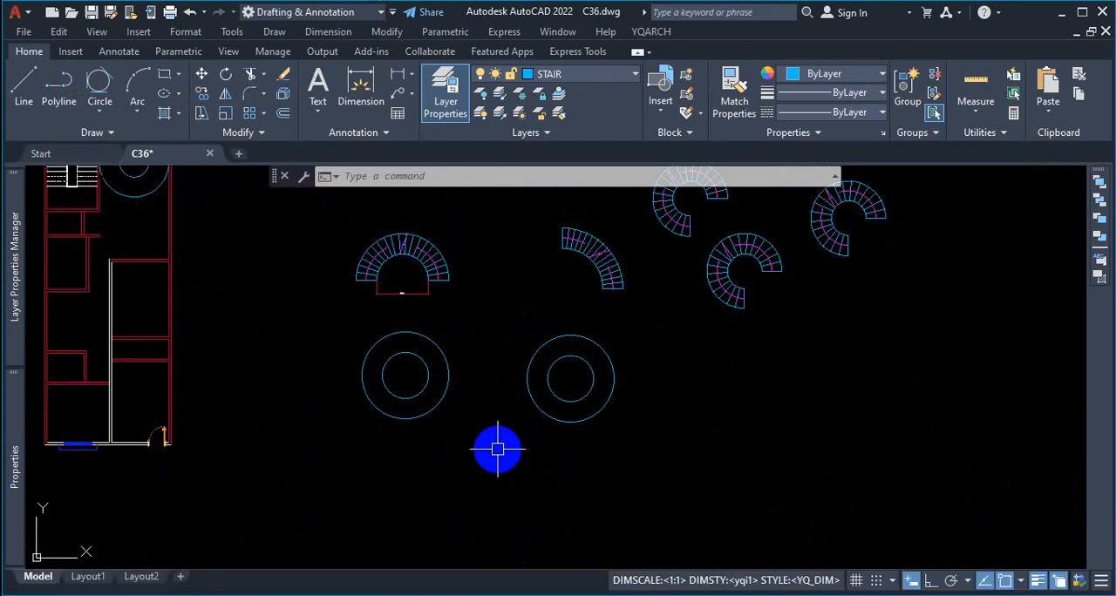
scroll(493, 485, "down", 2)
scroll(270, 277, "up", 5)
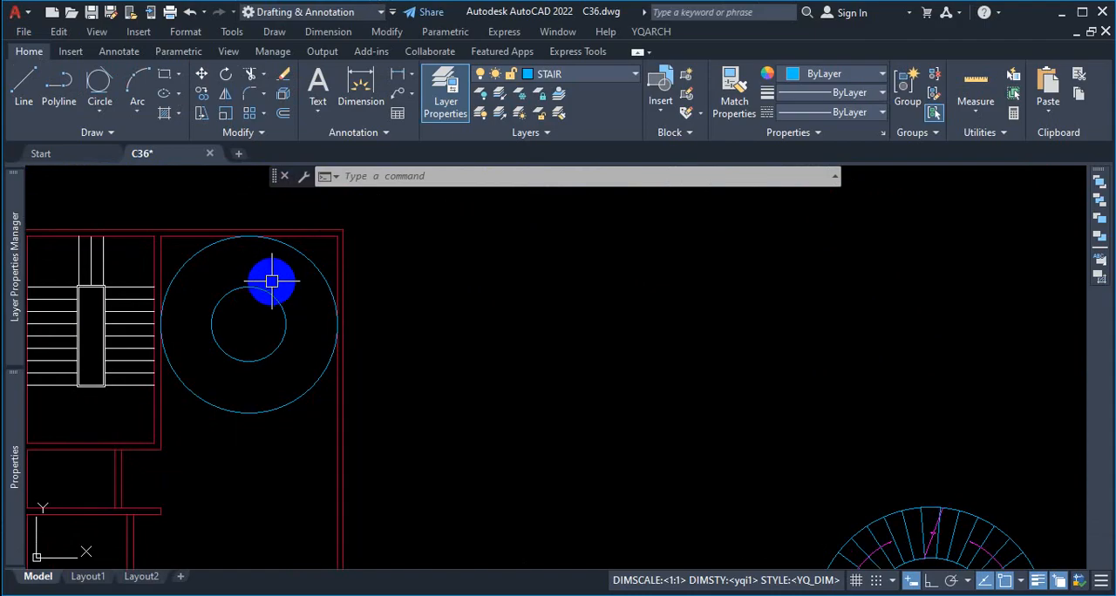
scroll(271, 280, "down", 5)
scroll(486, 399, "down", 1)
scroll(448, 386, "up", 1)
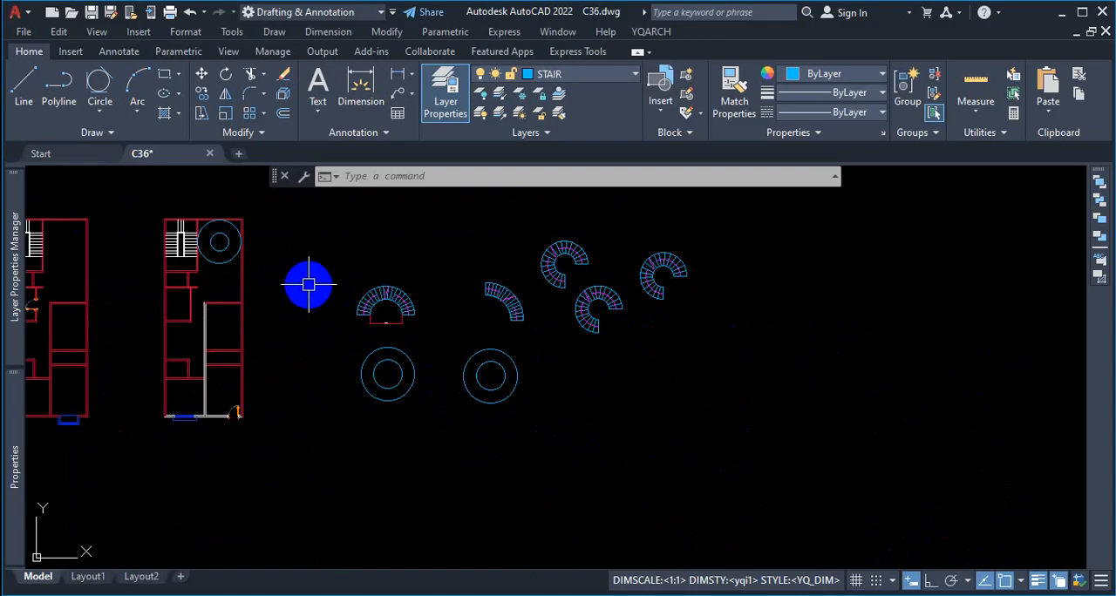
Step: Review the object snap modes for a line on the two free-standing concentric pairs, and cancel the line
scroll(387, 366, "up", 2)
scroll(389, 372, "up", 4)
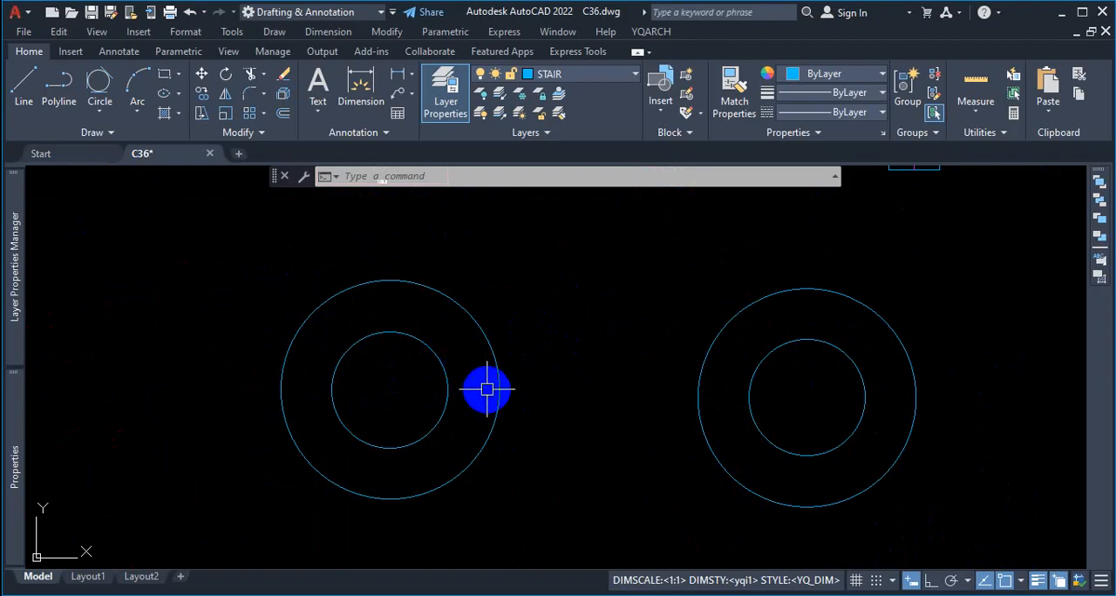
left_click(25, 89)
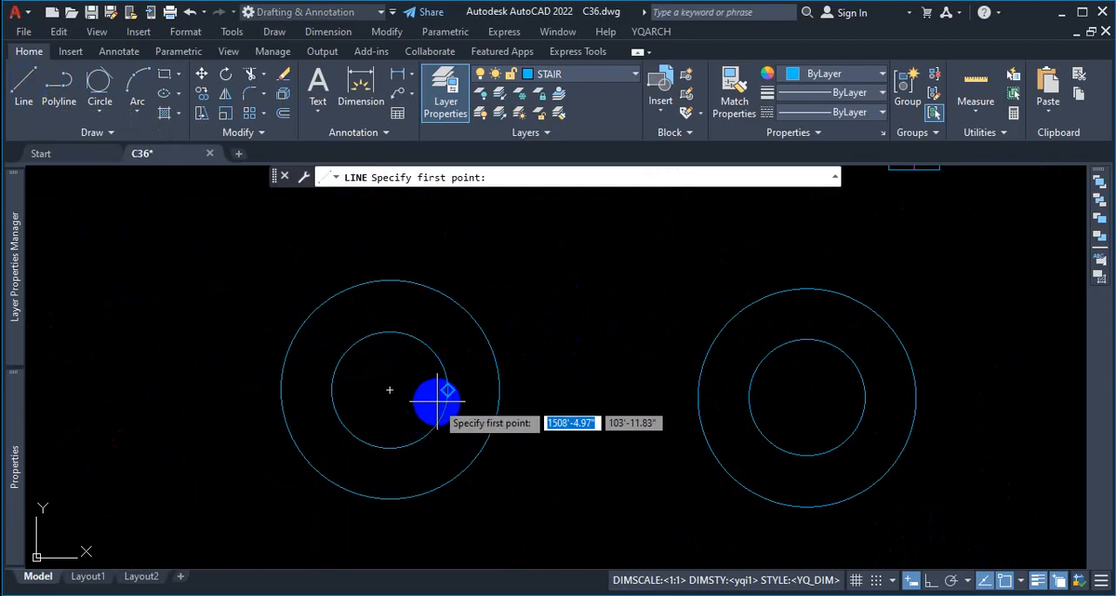
left_click(1021, 581)
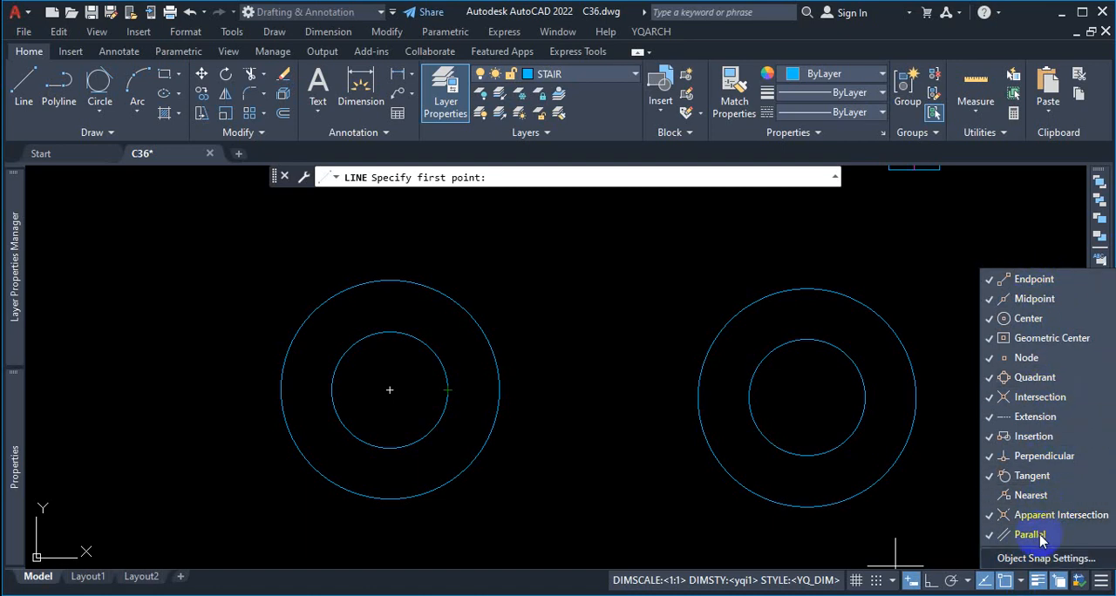
left_click(1020, 582)
left_click(1020, 581)
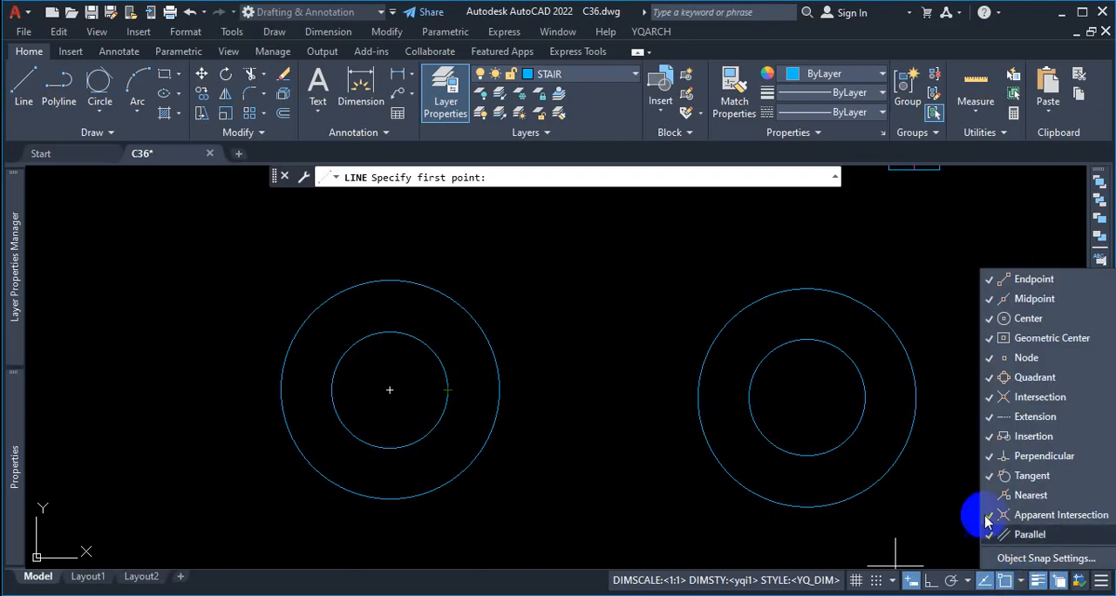
left_click(553, 246)
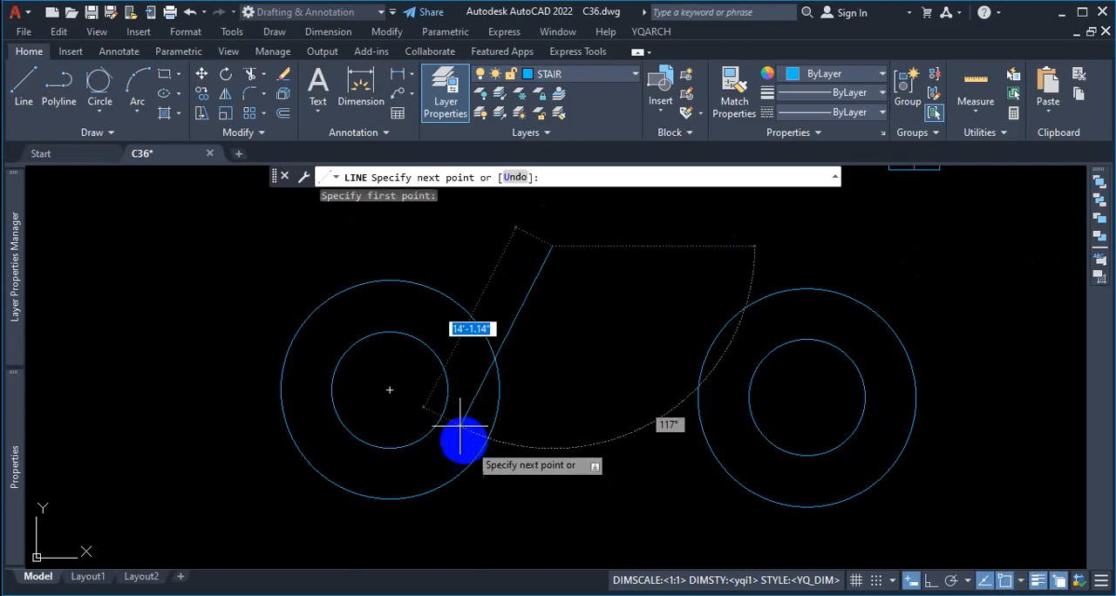
key("Escape")
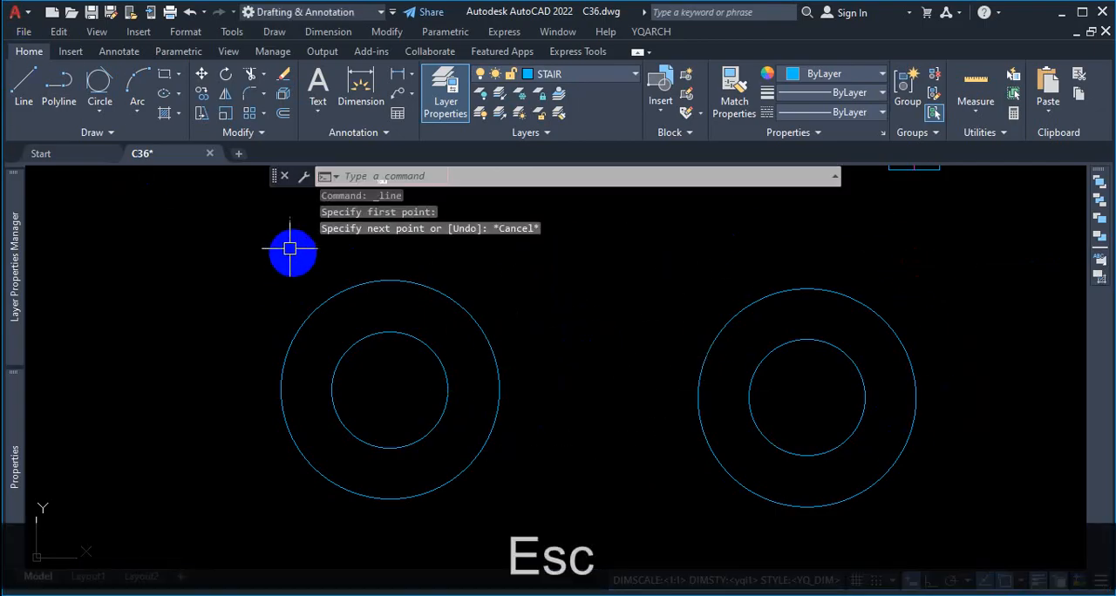
Step: Draw a 3'-6" horizontal line joining the right-hand quadrants of the inner and outer circles in the first free-standing pair
key("Return")
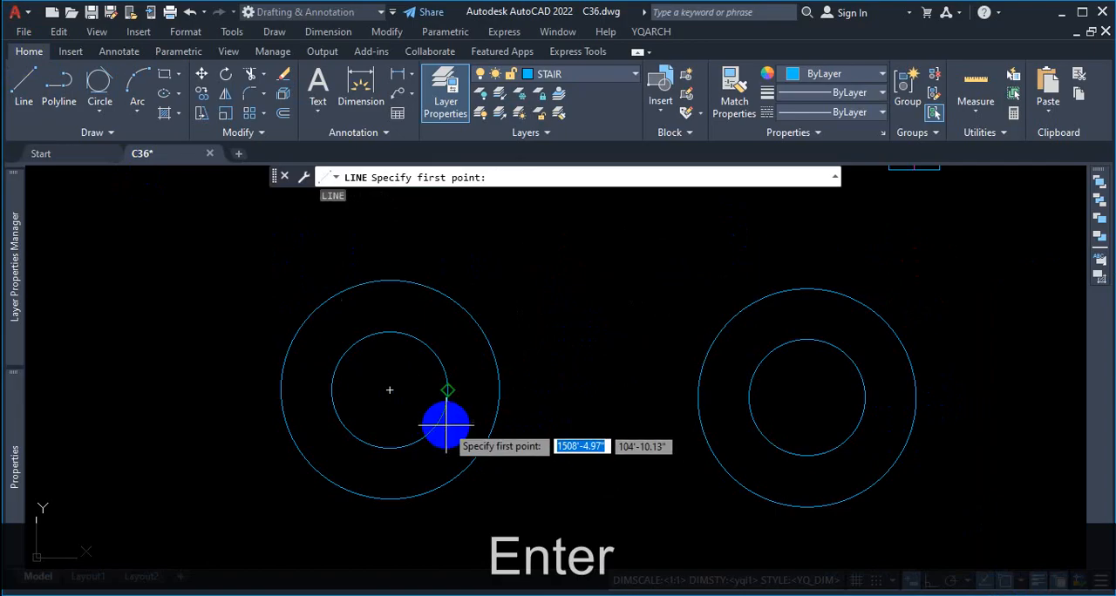
scroll(443, 424, "up", 2)
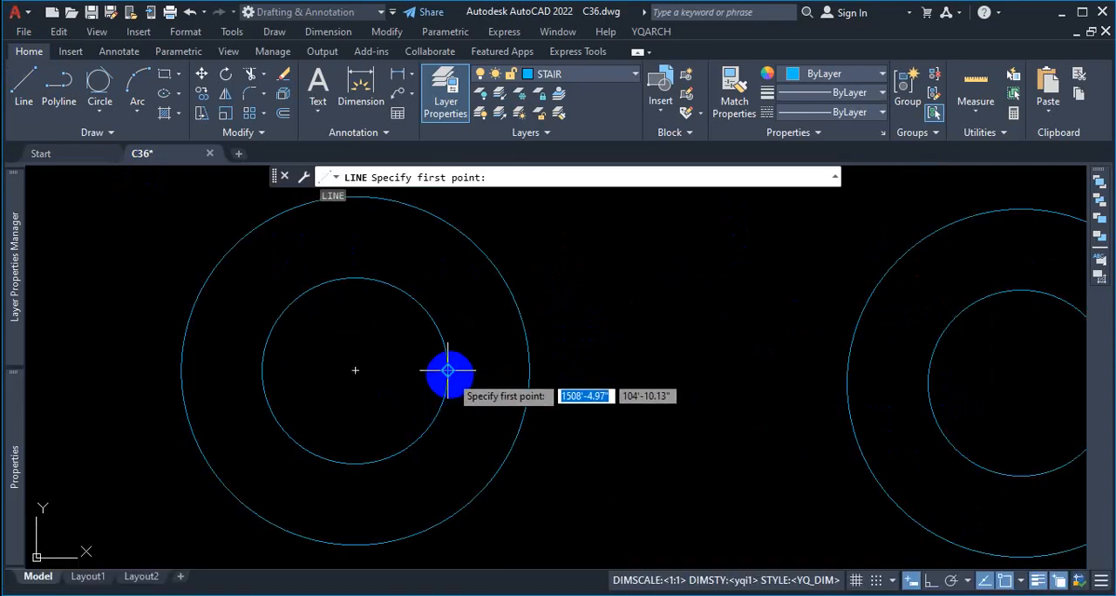
left_click(447, 371)
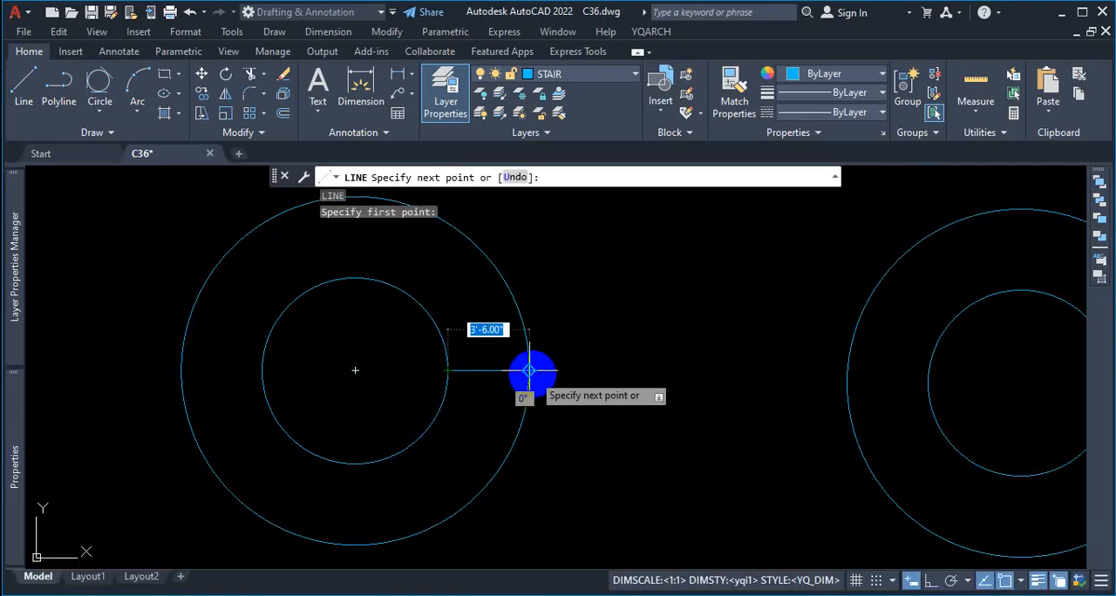
left_click(528, 371)
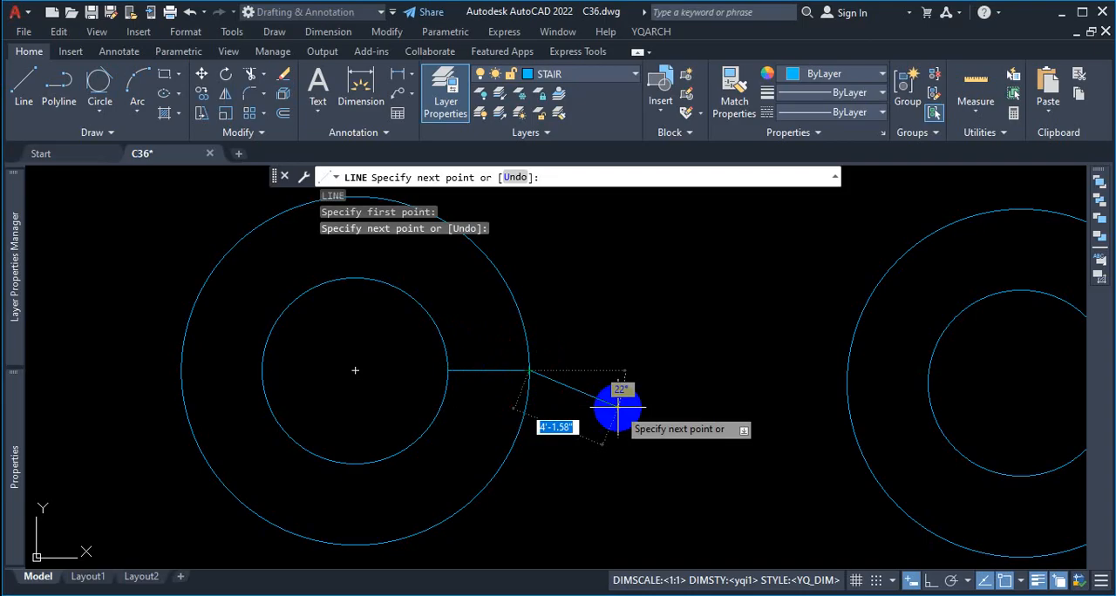
key("Escape")
scroll(617, 406, "down", 2)
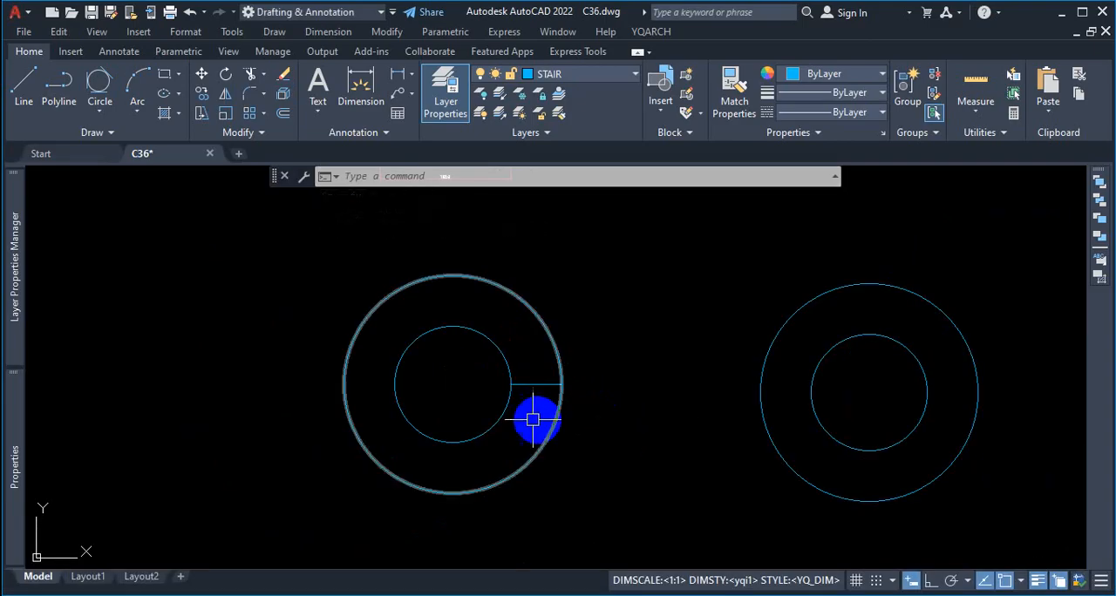
Step: Draw a horizontal line joining the left-hand quadrants of the inner and outer circles in the second free-standing pair
scroll(535, 418, "down", 5)
scroll(653, 419, "up", 5)
scroll(754, 386, "down", 2)
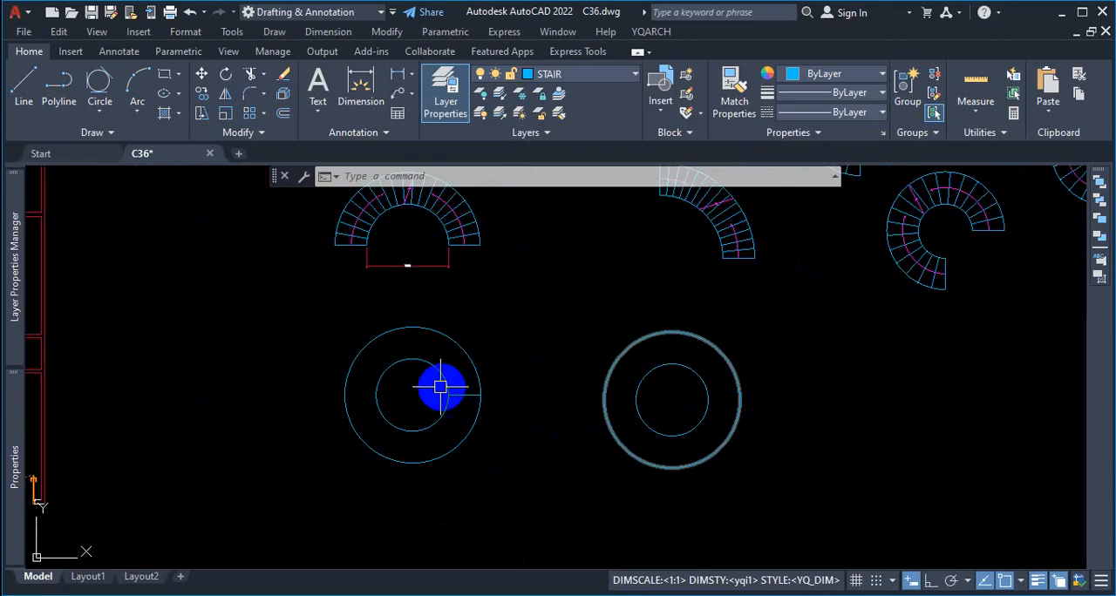
scroll(441, 386, "up", 5)
scroll(523, 397, "down", 5)
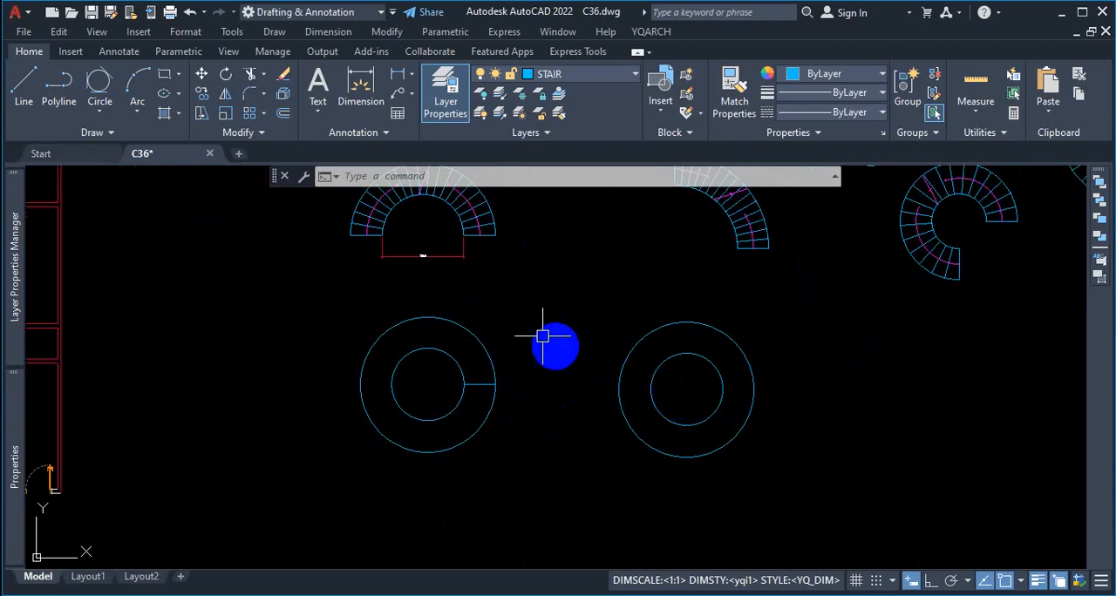
left_click(25, 87)
scroll(660, 392, "up", 2)
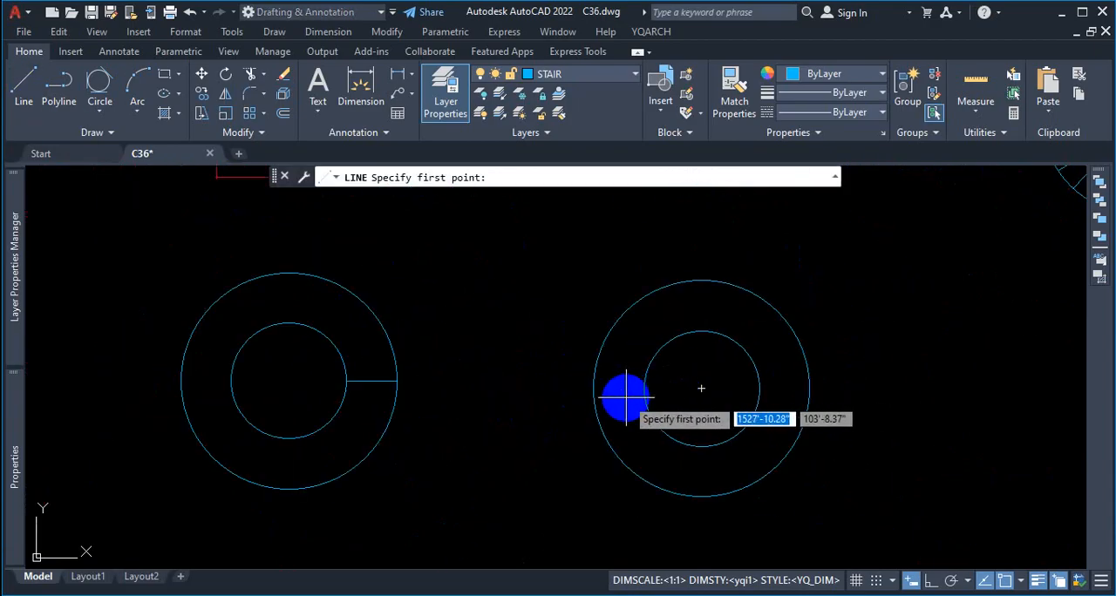
left_click(643, 390)
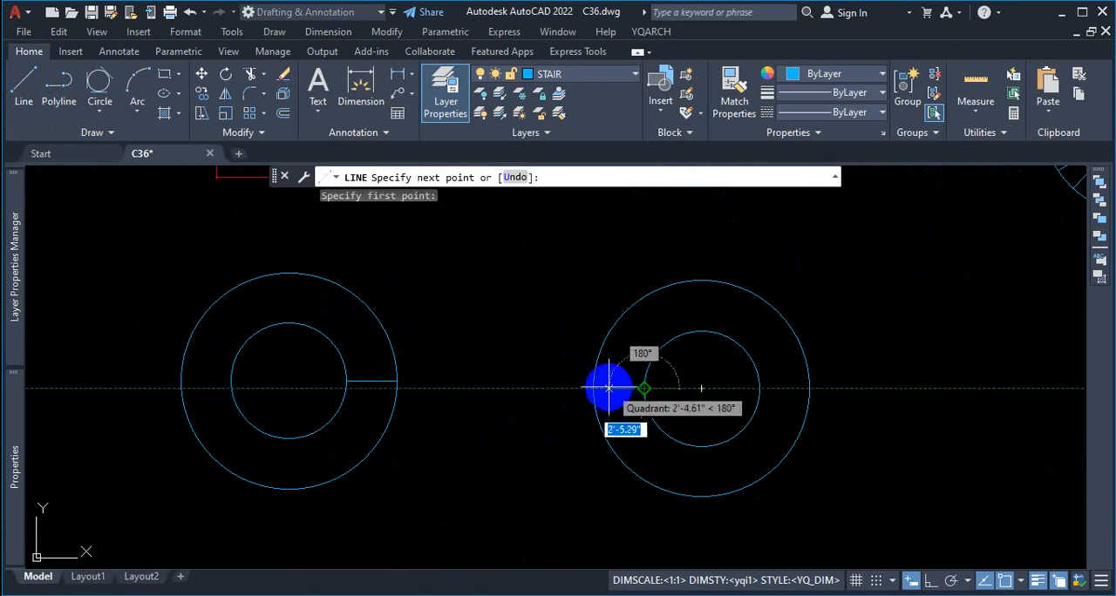
left_click(593, 387)
key("Escape")
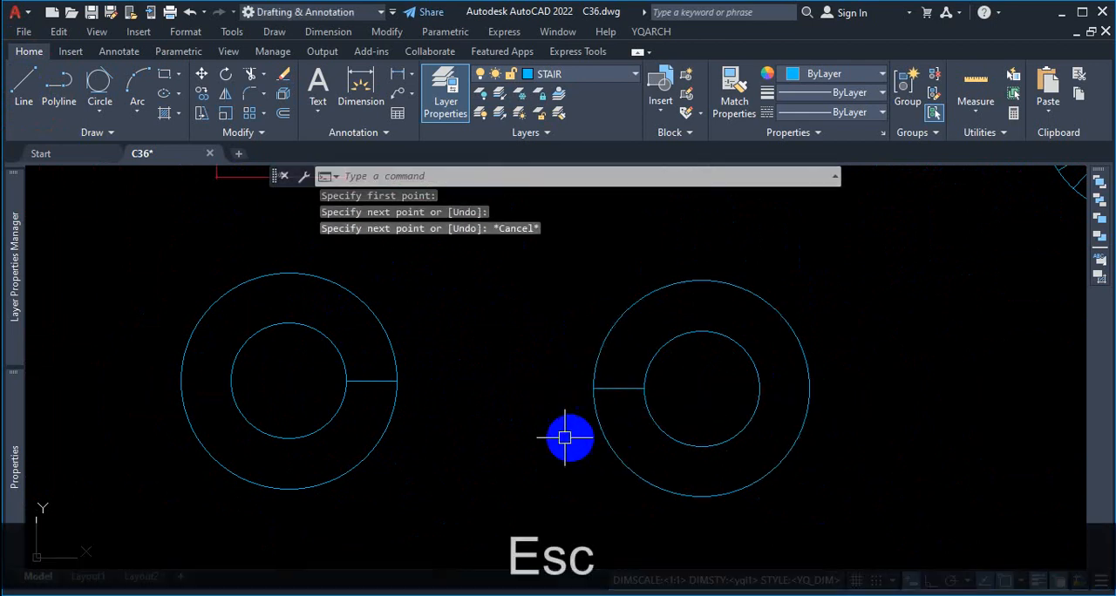
Step: Mark the possible stair directions from both starting lines with red arcs, and clear the markup
key("ctrl+1")
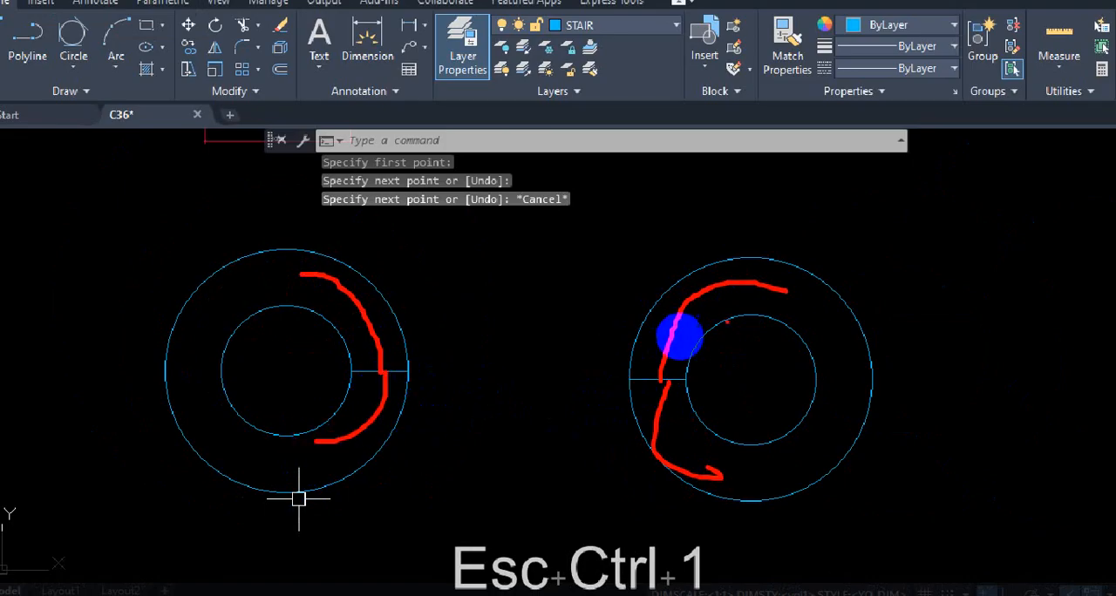
key("Escape")
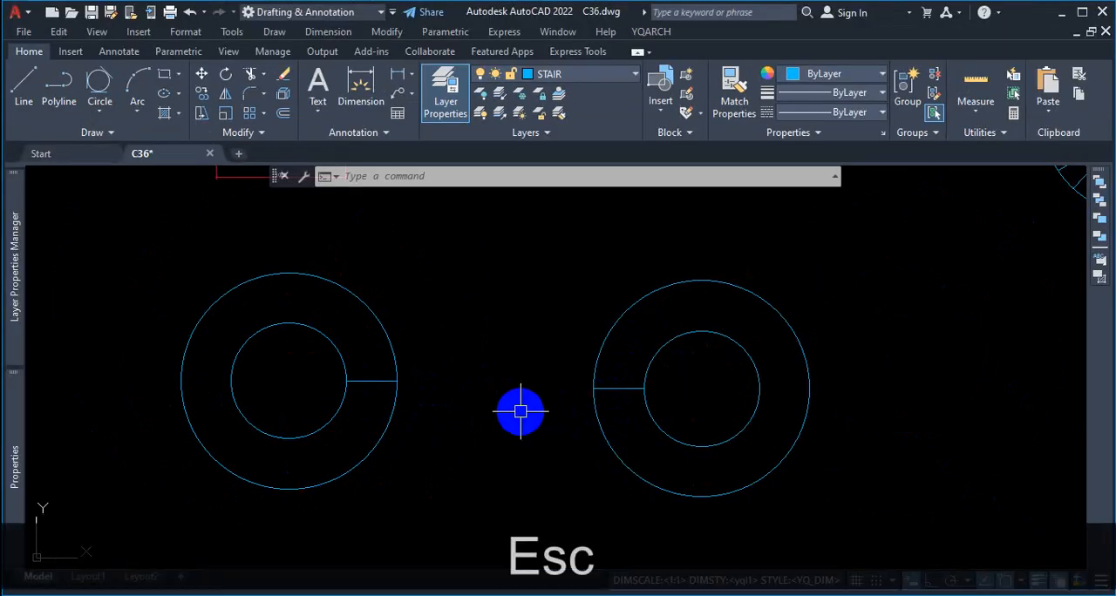
scroll(657, 367, "down", 2)
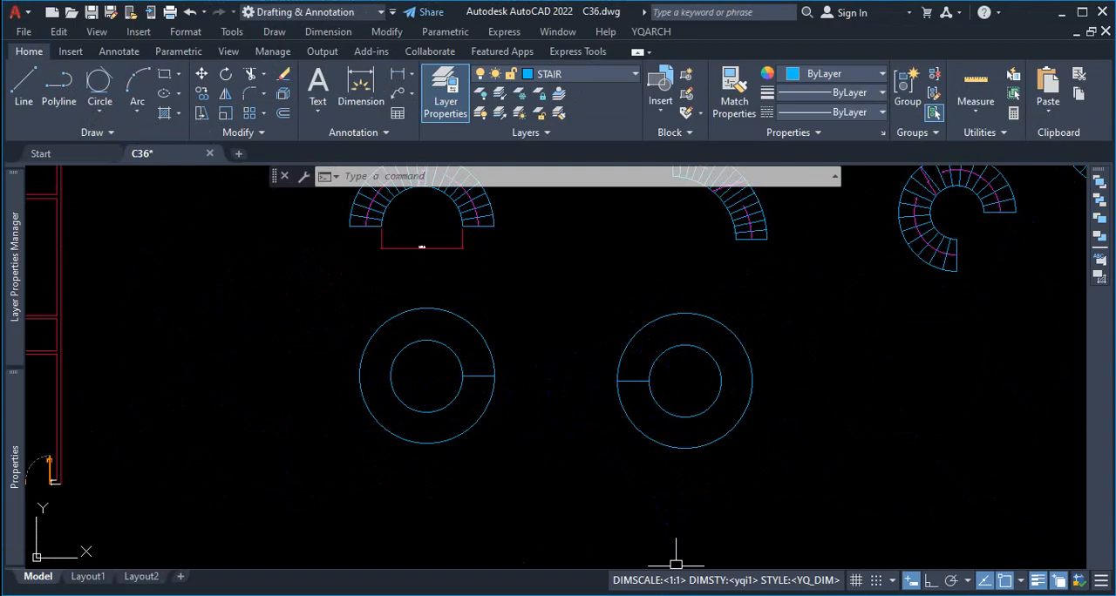
Step: Mark the first pair's center axes and the quadrant points at both ends of its starting line in red, and clear the markup
key("ctrl+1")
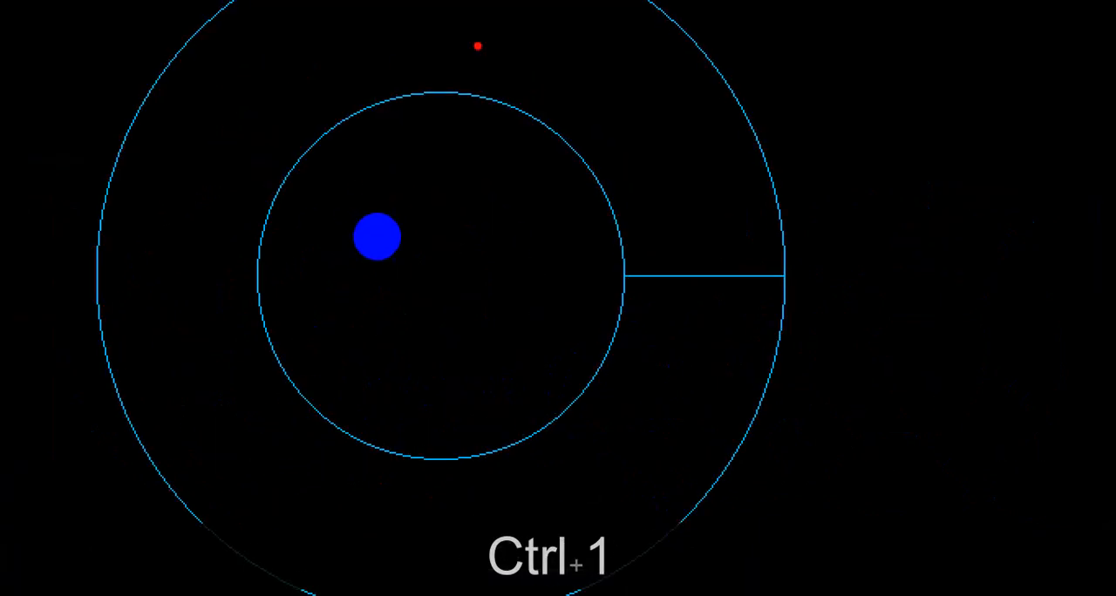
left_click_drag(431, 37, 450, 482)
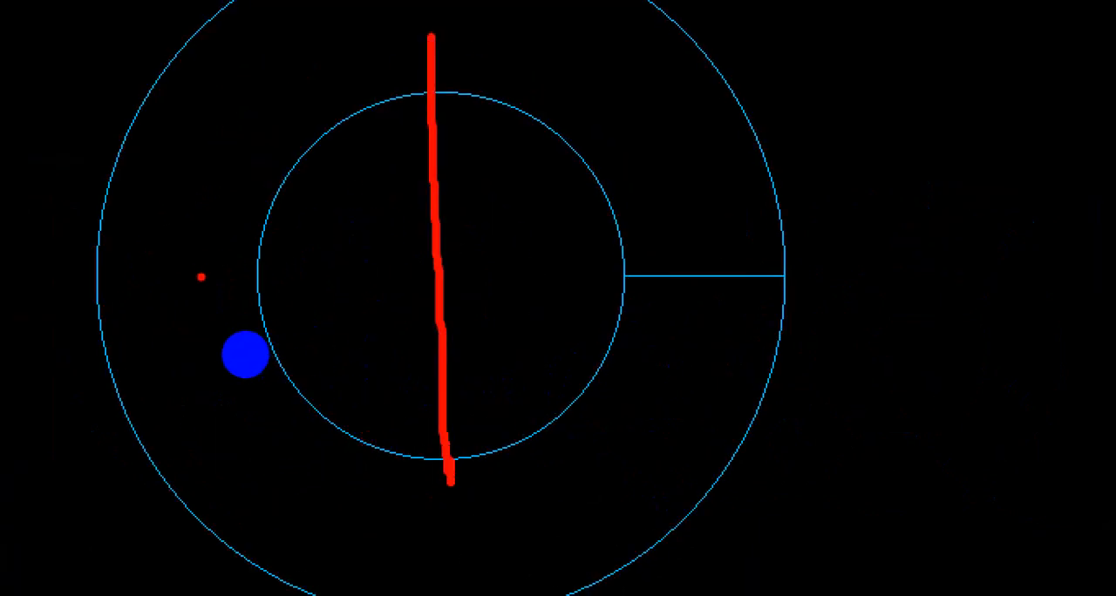
mouse_move(202, 276)
left_mouse_down()
mouse_move(648, 272)
mouse_move(622, 287)
mouse_move(637, 297)
mouse_move(626, 259)
left_mouse_up()
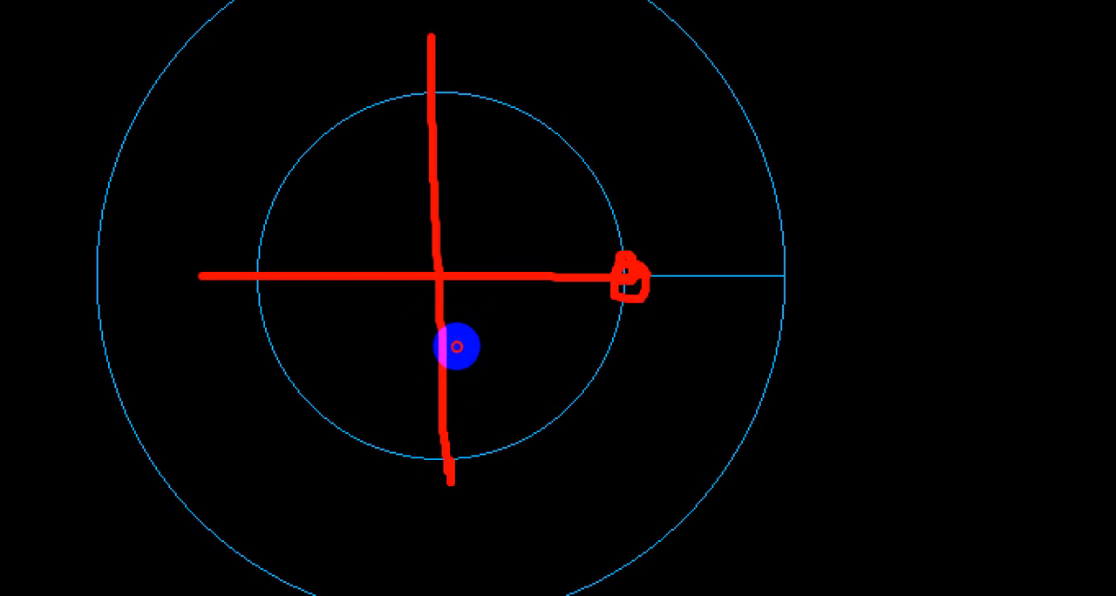
left_click_drag(456, 346, 548, 336)
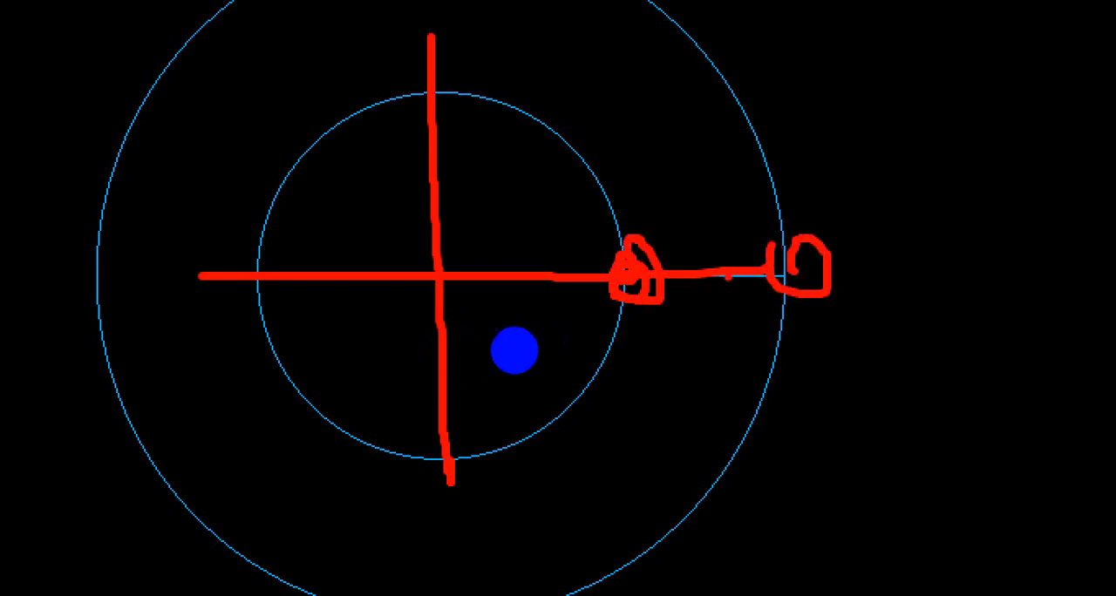
key("Escape")
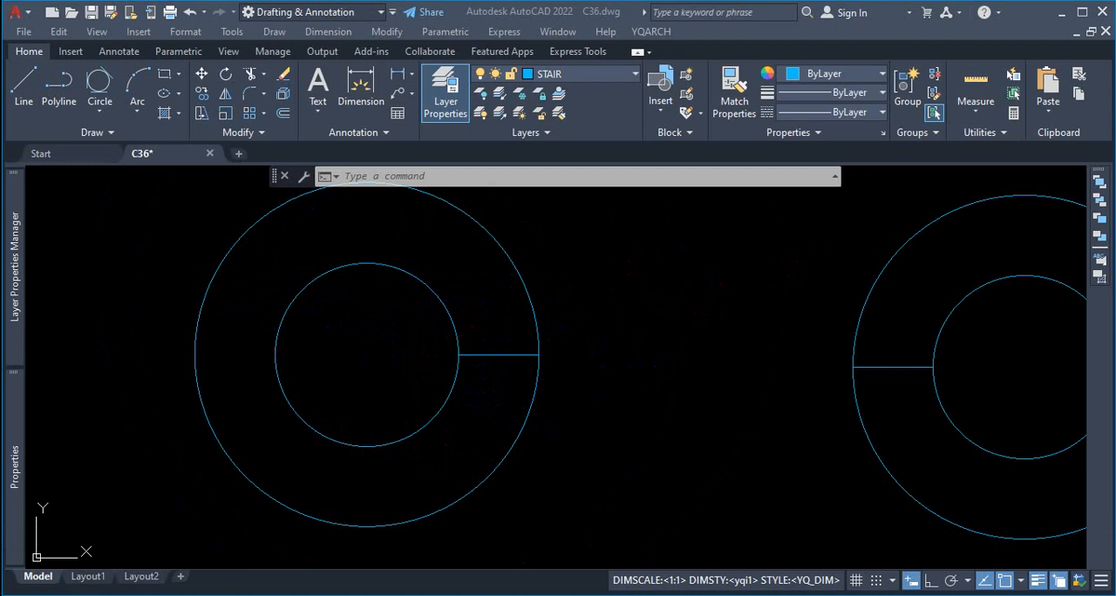
scroll(456, 360, "down", 3)
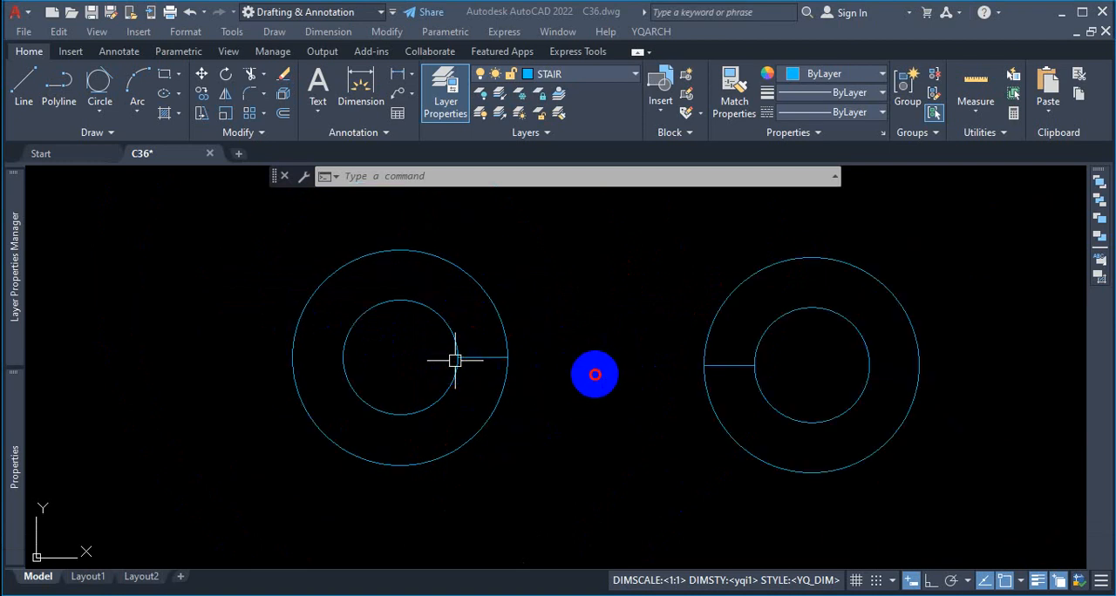
Step: Examine where the outer circle in the floor plan room touches the right-hand wall, and compare it with the free-standing pairs
scroll(545, 362, "up", 2)
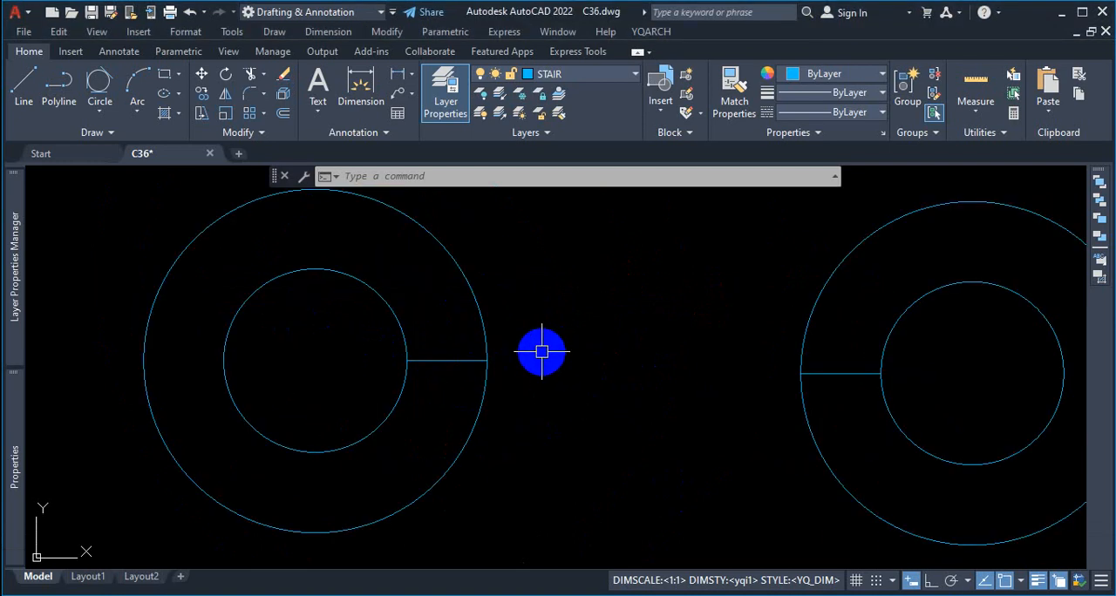
scroll(630, 366, "down", 5)
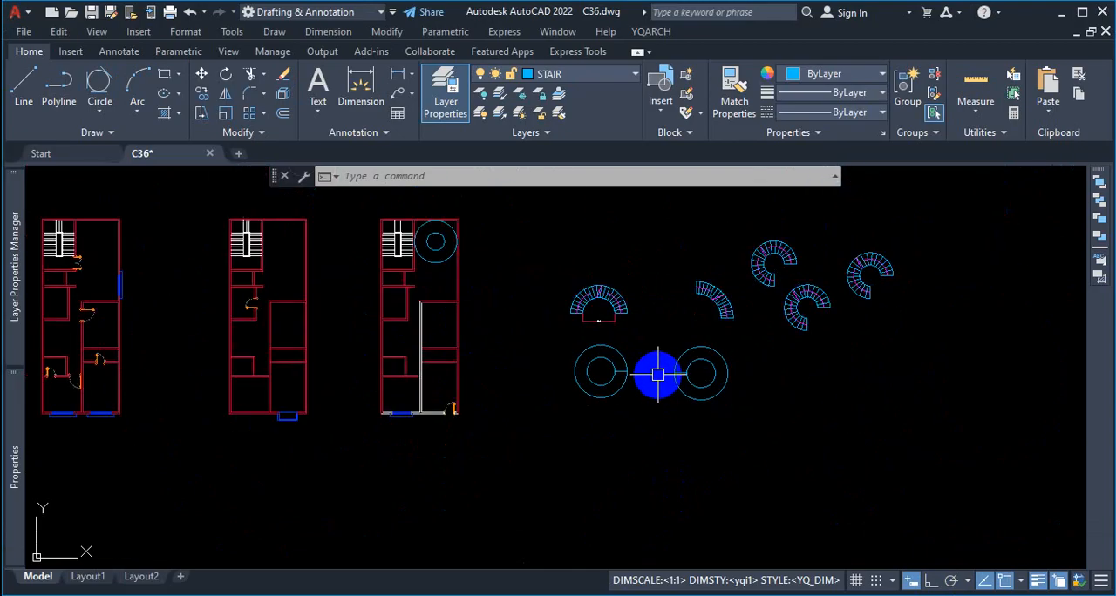
scroll(491, 282, "up", 6)
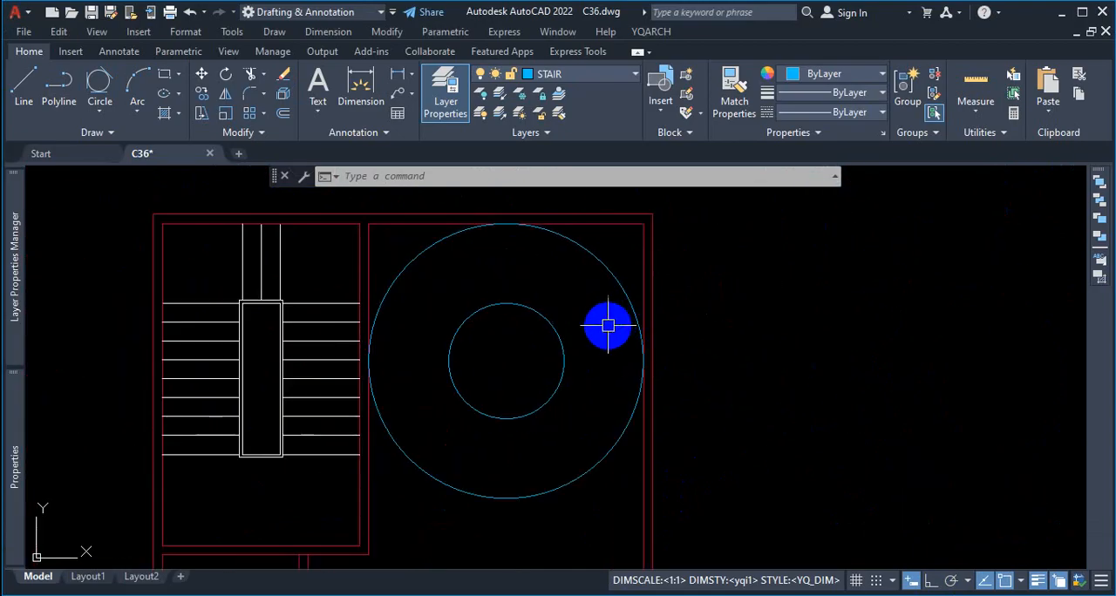
scroll(666, 366, "up", 8)
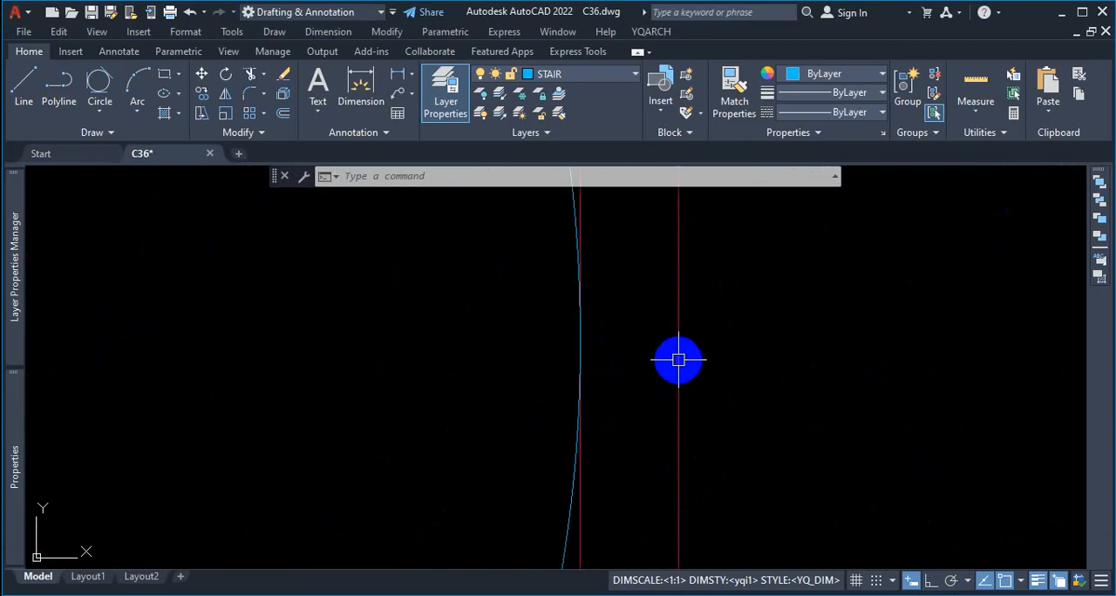
scroll(611, 345, "up", 6)
scroll(661, 347, "down", 6)
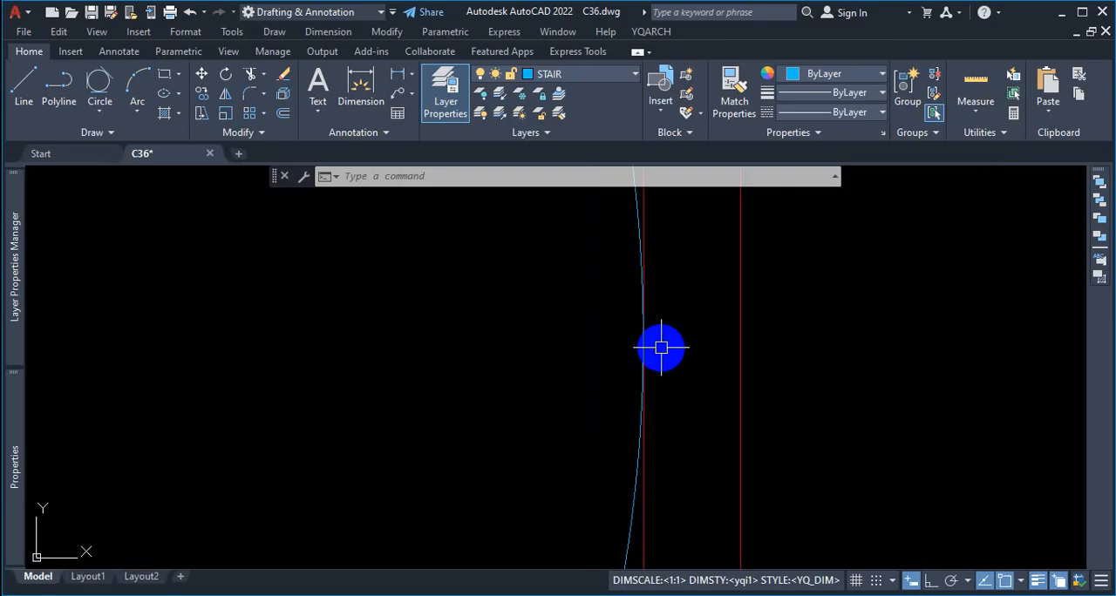
scroll(653, 340, "up", 2)
scroll(680, 345, "down", 4)
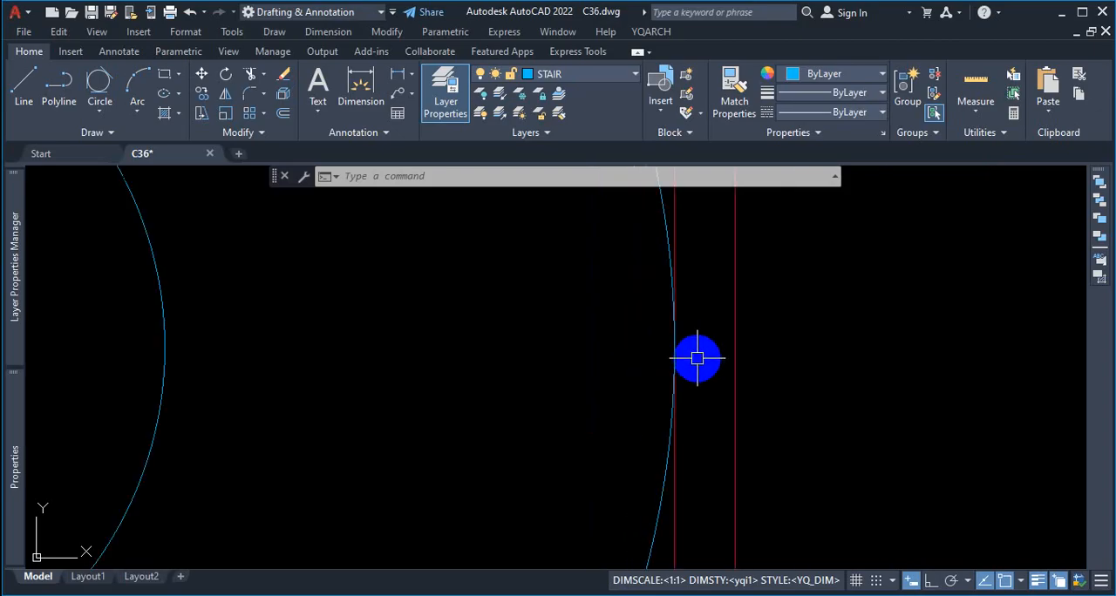
scroll(686, 361, "down", 6)
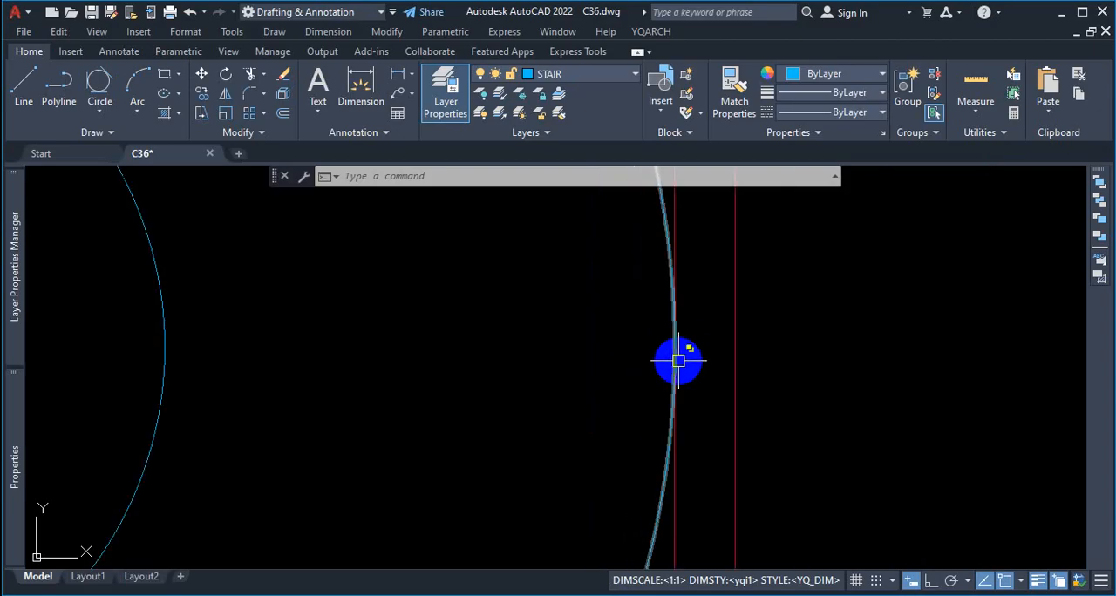
scroll(681, 365, "down", 3)
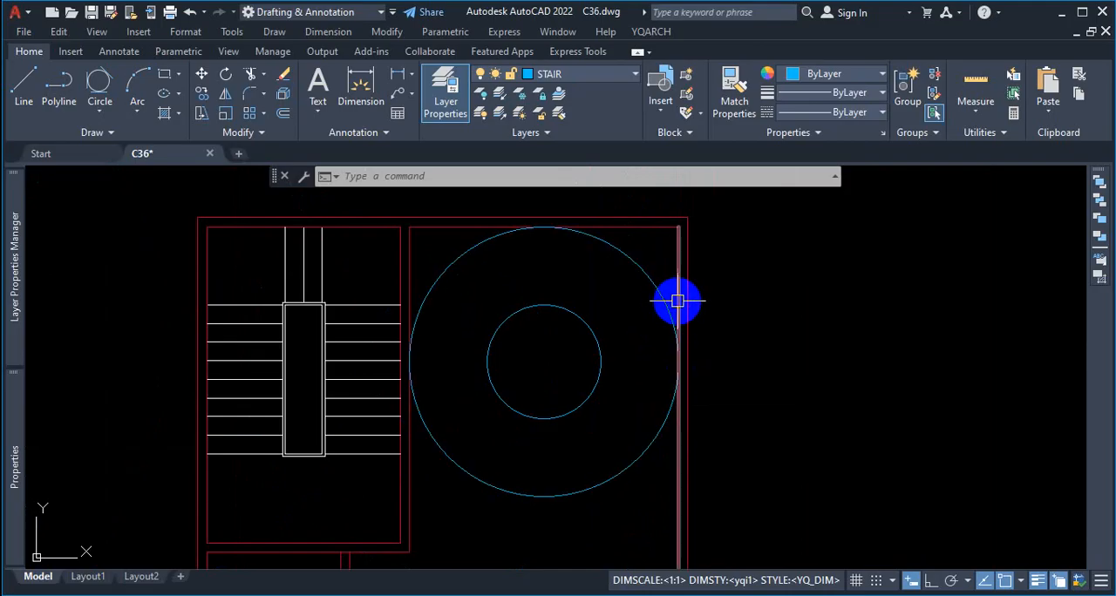
mouse_move(685, 304)
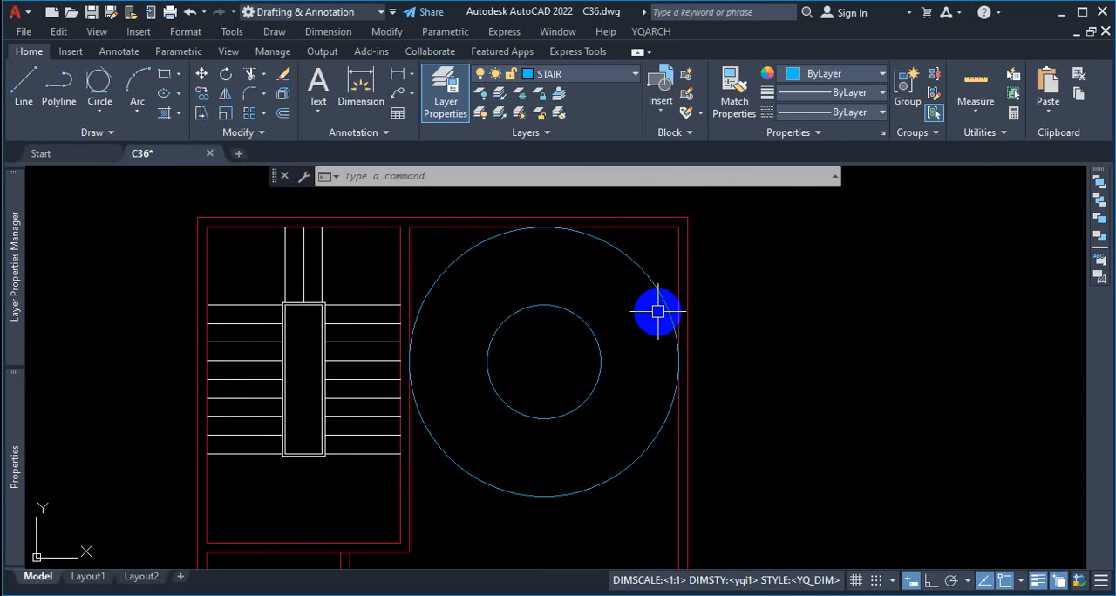
scroll(602, 323, "down", 8)
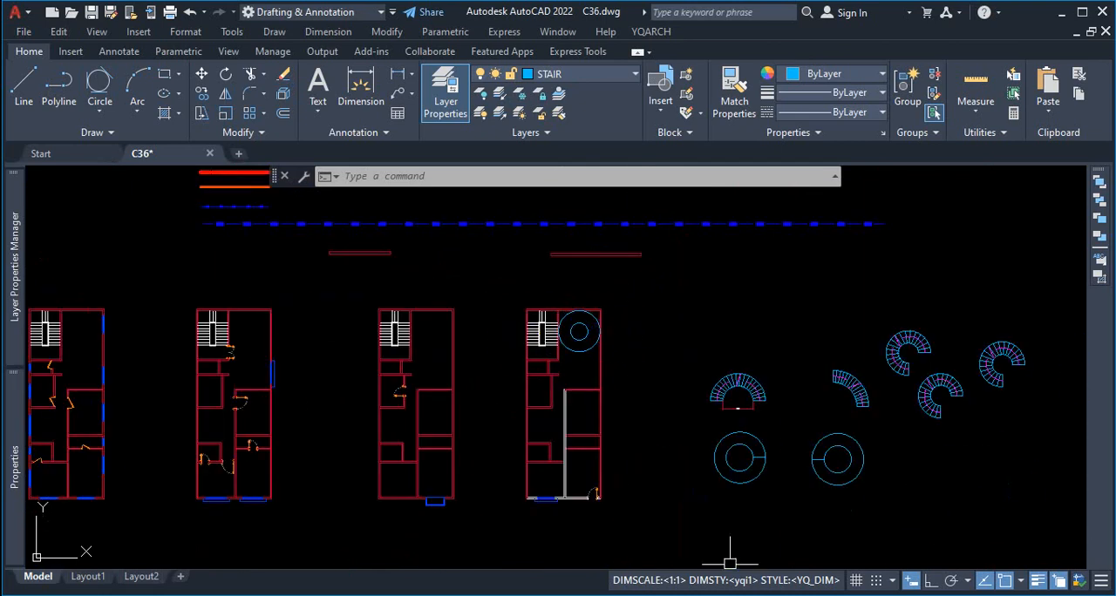
Step: Mark the first two tread lines at the right end of the semicircular stair in red, and clear the markup
scroll(807, 468, "up", 4)
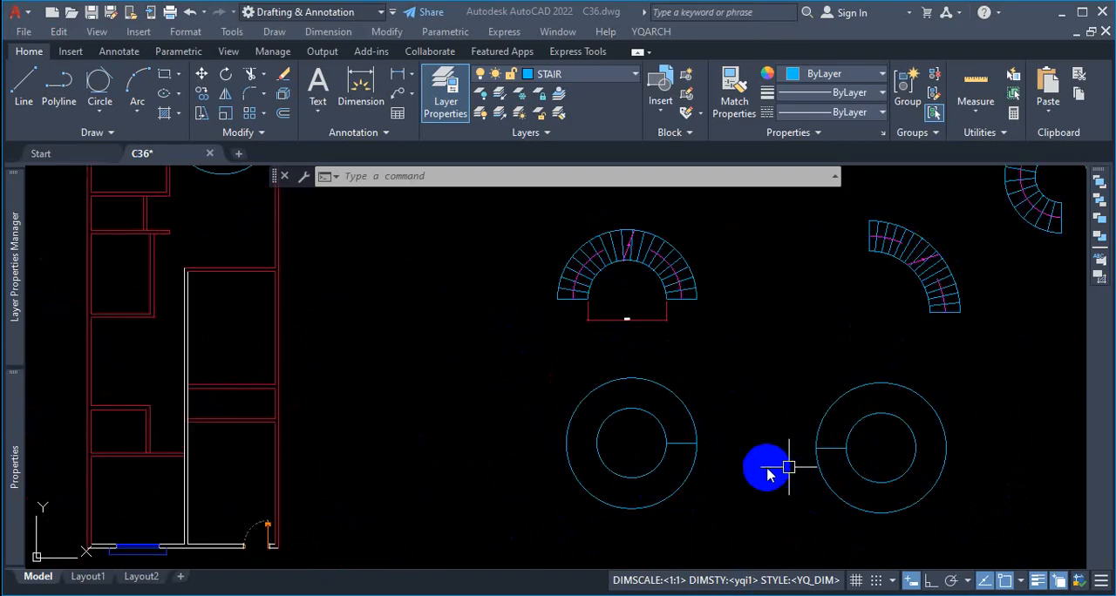
scroll(607, 247, "up", 2)
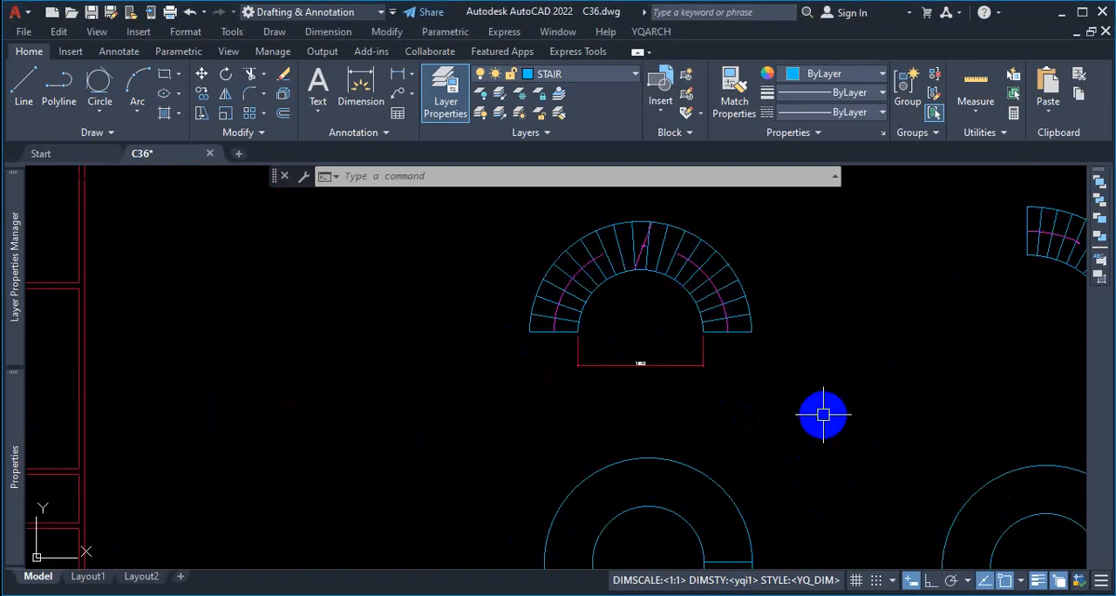
key("ctrl+1")
left_click(700, 374)
mouse_move(701, 333)
left_mouse_down()
mouse_move(758, 333)
mouse_move(752, 315)
left_mouse_up()
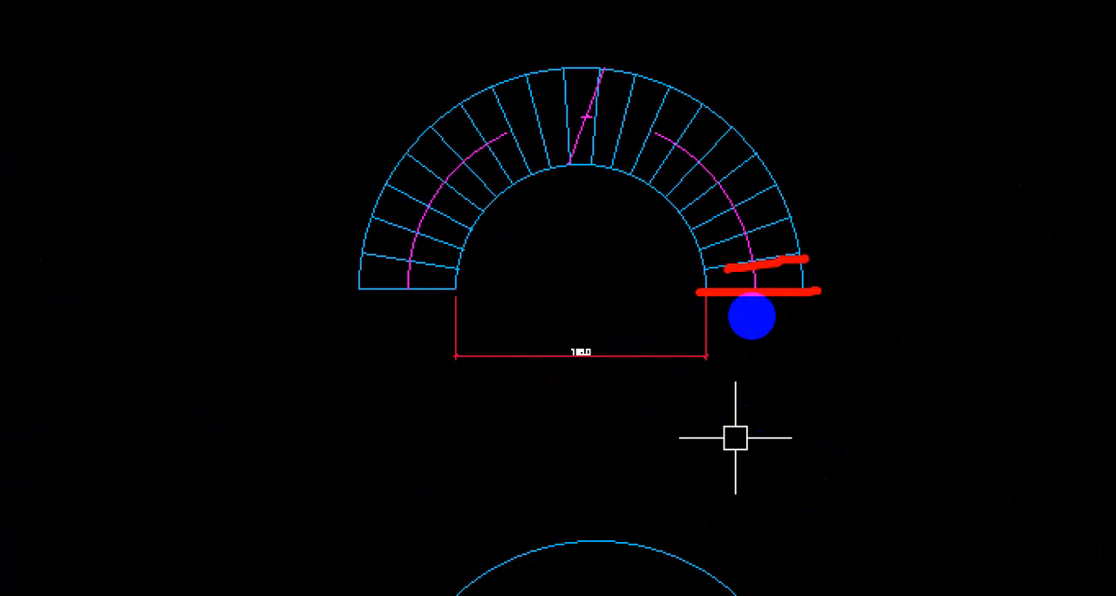
key("Escape")
scroll(740, 346, "down", 4)
scroll(744, 463, "up", 4)
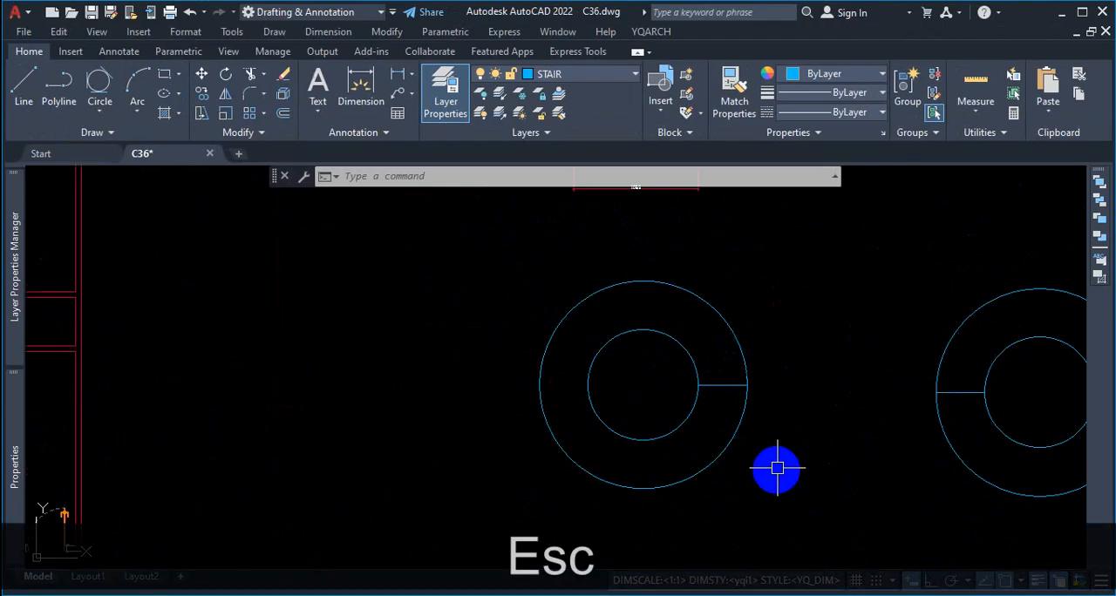
Step: Box the Array tool in red, and clear the markup
scroll(725, 385, "up", 4)
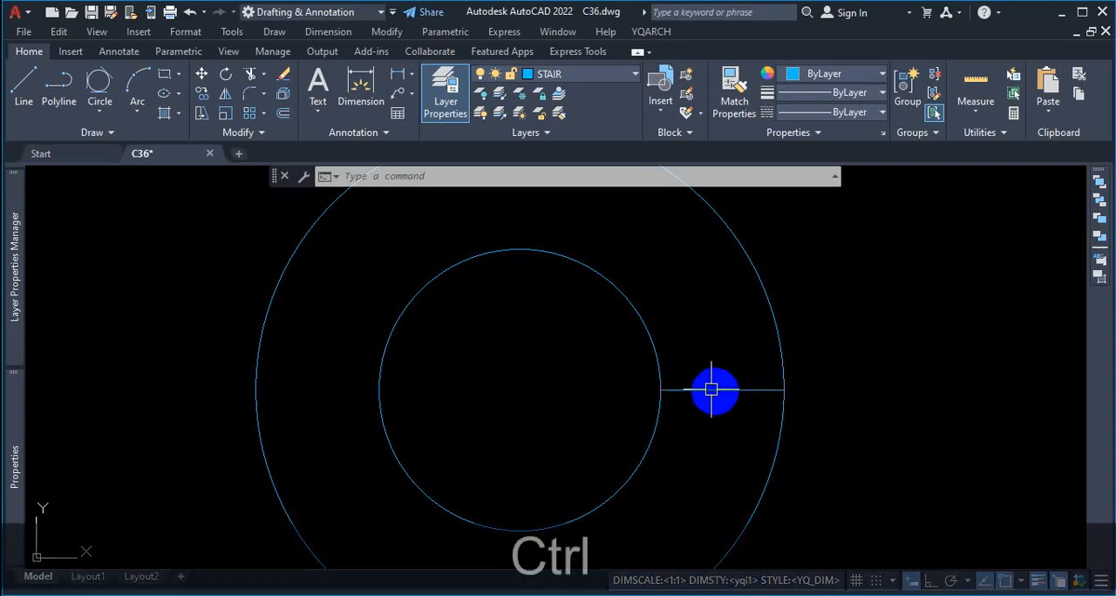
key("ctrl+1")
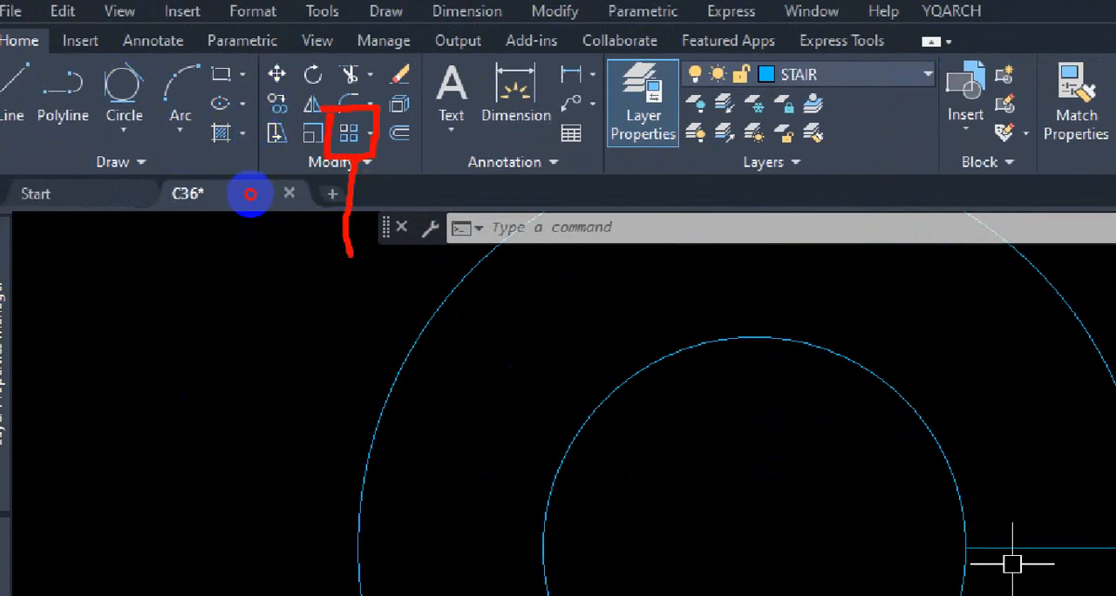
key("Escape")
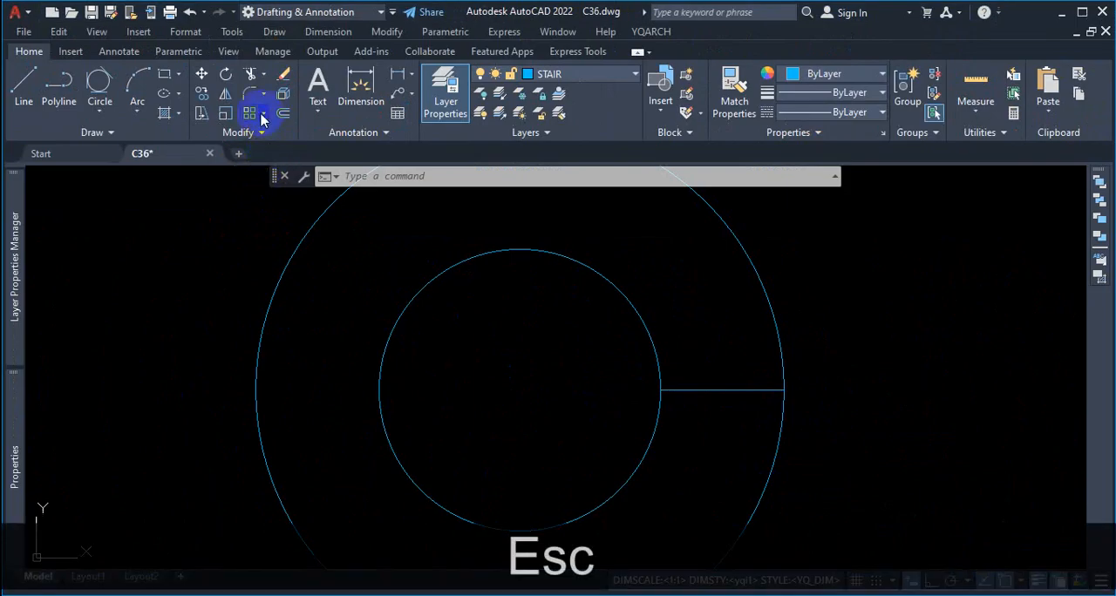
Step: List the array types, underline Rectangular Array in red, and sketch crossing axes with parallel lines to illustrate it
left_click(261, 119)
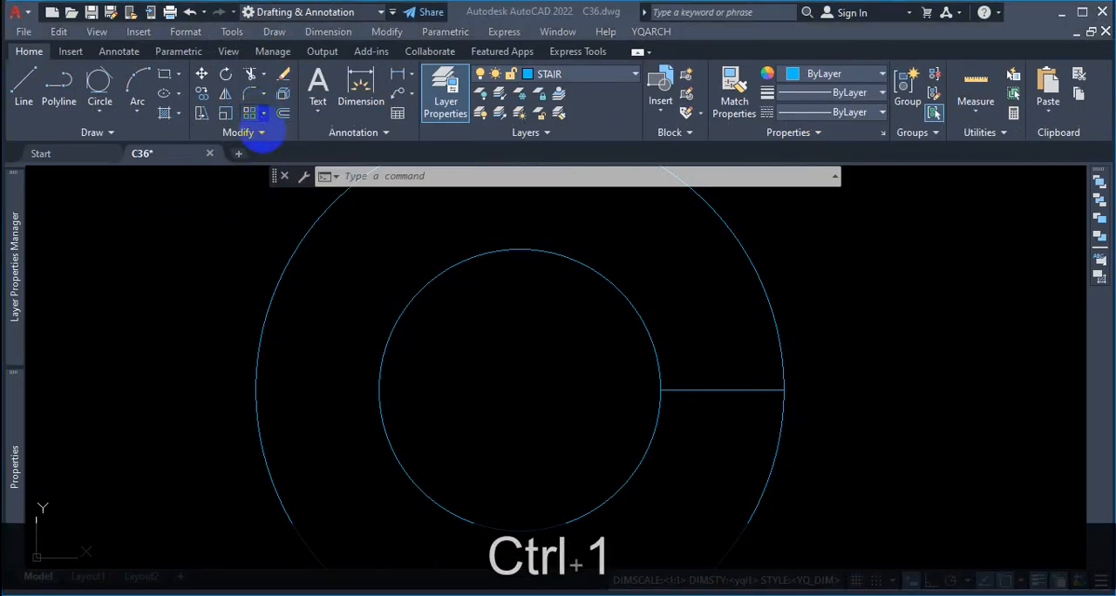
left_click(262, 120)
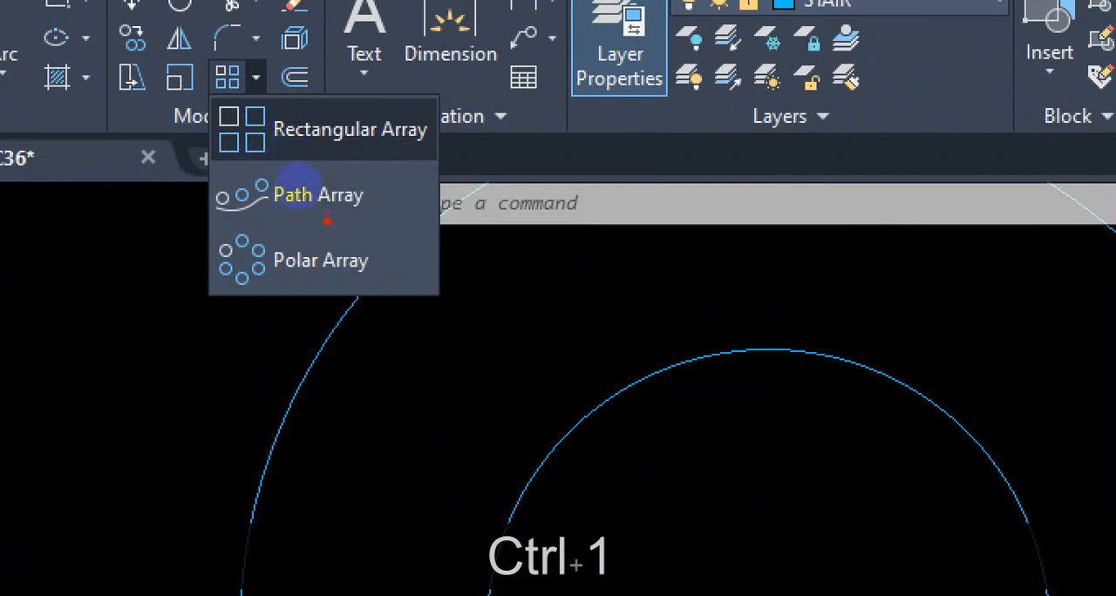
left_click_drag(296, 151, 403, 137)
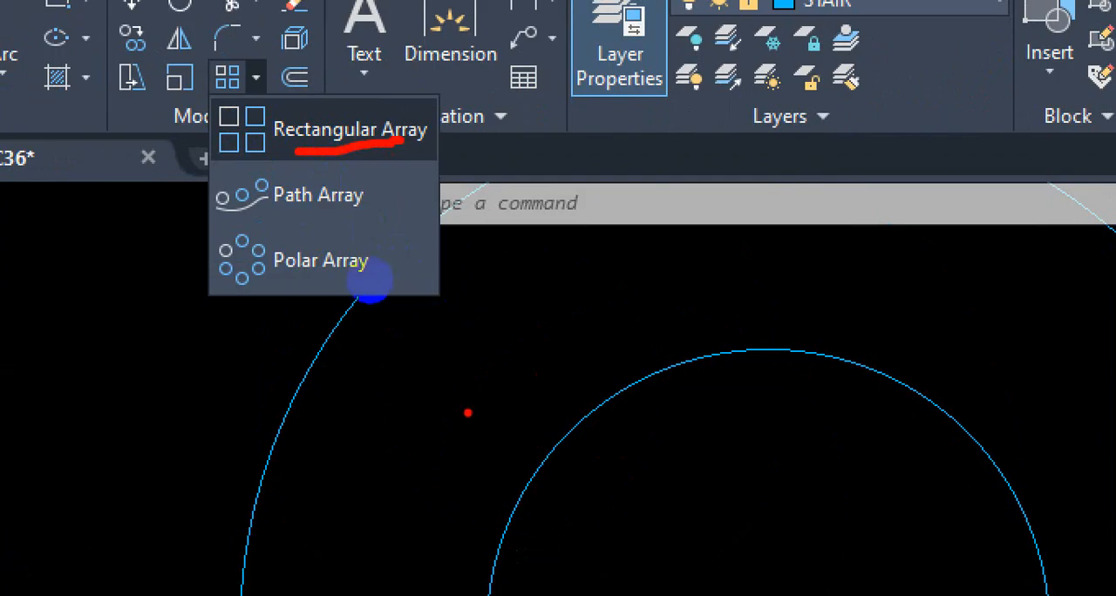
left_click_drag(441, 407, 787, 406)
left_click_drag(657, 247, 663, 539)
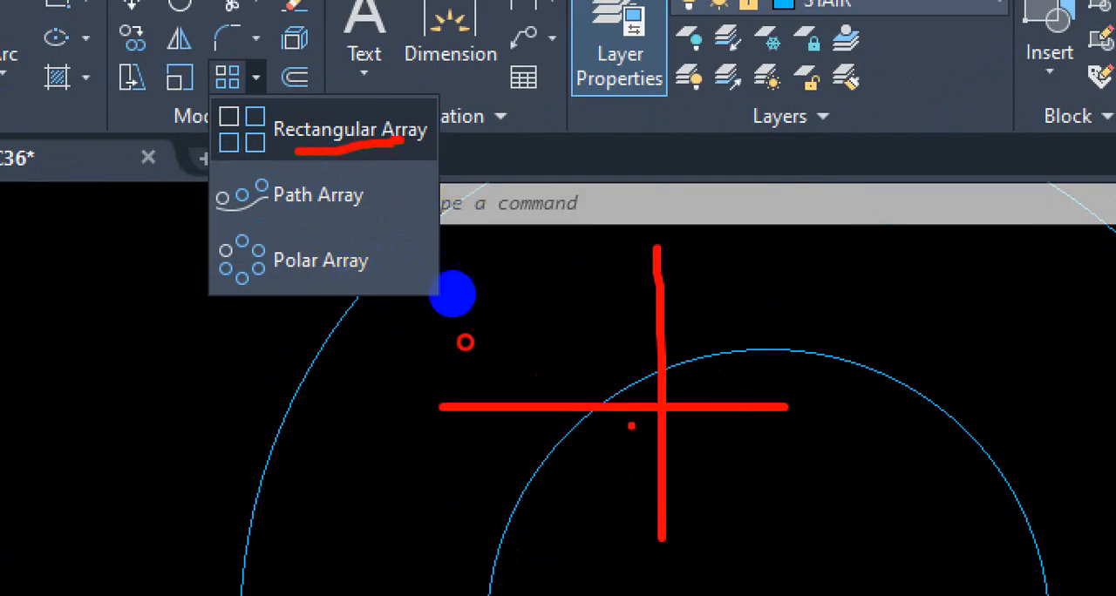
left_click_drag(562, 334, 843, 322)
left_click_drag(598, 277, 758, 277)
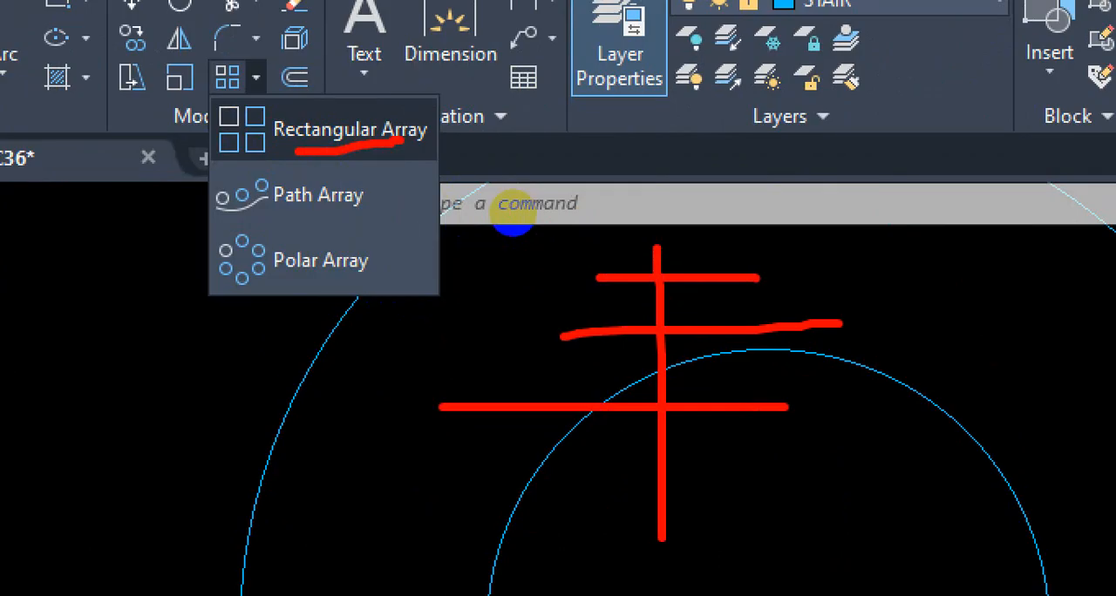
left_click_drag(296, 159, 367, 147)
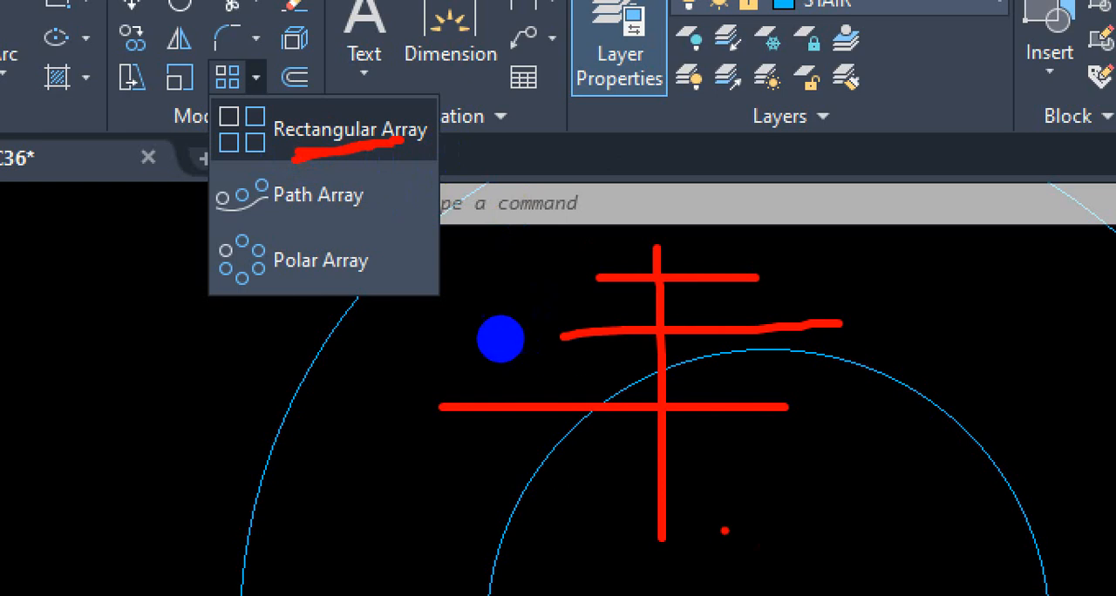
Step: Sketch a curved path and a center point in red to illustrate the other array types, and circle Polar Array
mouse_move(704, 521)
left_mouse_down()
mouse_move(884, 443)
mouse_move(1102, 288)
left_mouse_up()
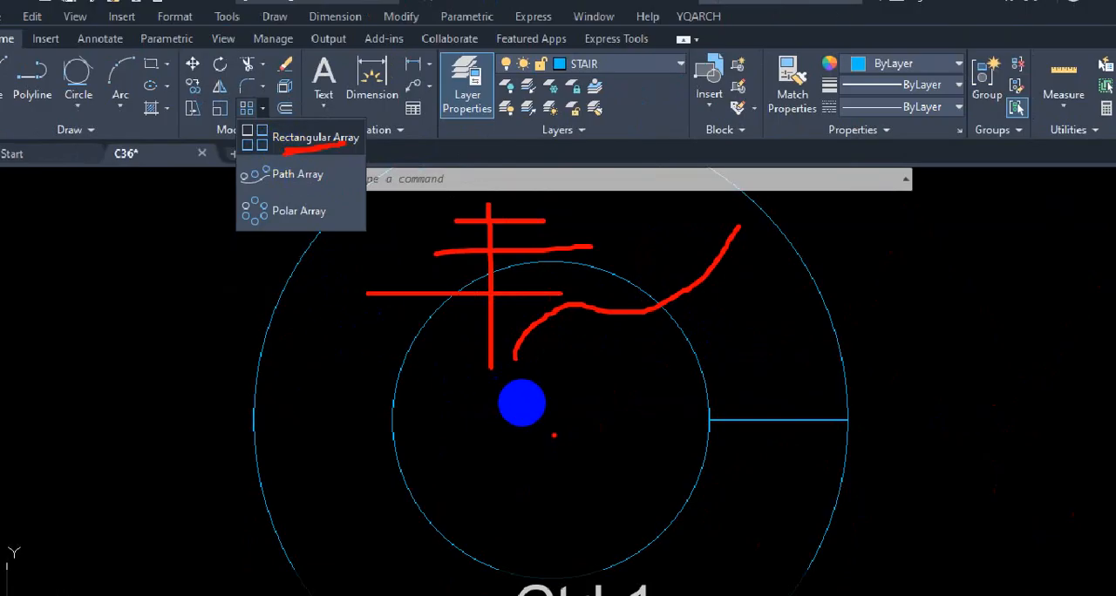
left_click_drag(566, 436, 557, 428)
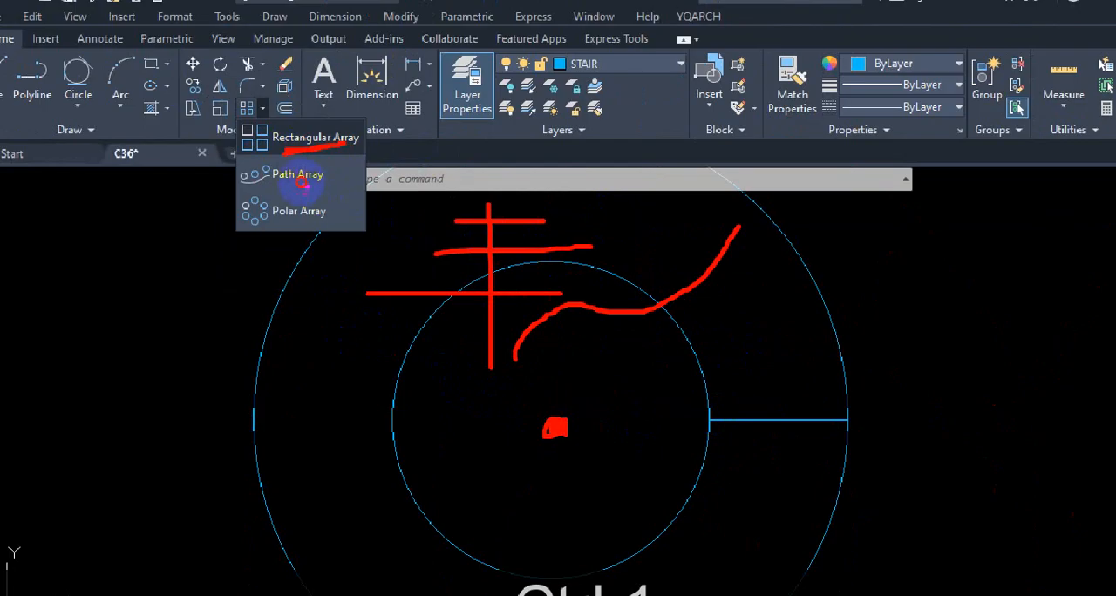
mouse_move(250, 177)
left_mouse_down()
mouse_move(241, 229)
mouse_move(321, 202)
left_mouse_up()
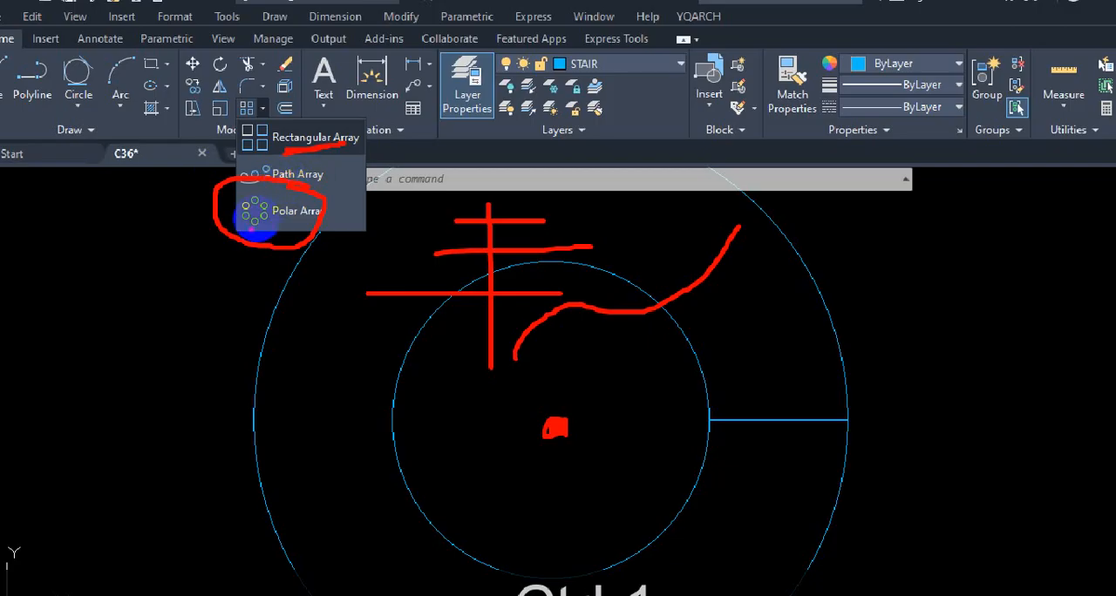
Step: Circle all three array types in red, write the command alias AR beside them, and clear the markup
mouse_move(254, 118)
left_mouse_down()
mouse_move(228, 238)
mouse_move(341, 136)
mouse_move(289, 126)
left_mouse_up()
mouse_move(159, 377)
left_mouse_down()
mouse_move(177, 330)
mouse_move(217, 357)
mouse_move(182, 344)
mouse_move(232, 356)
mouse_move(234, 311)
mouse_move(323, 341)
left_mouse_up()
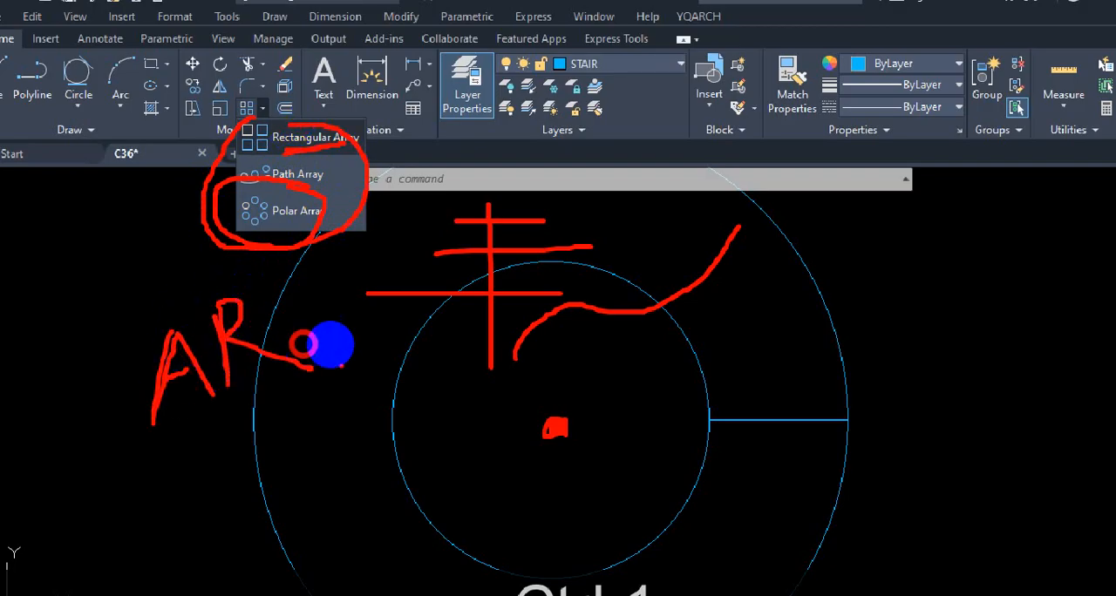
left_click_drag(301, 383, 164, 398)
key("Escape")
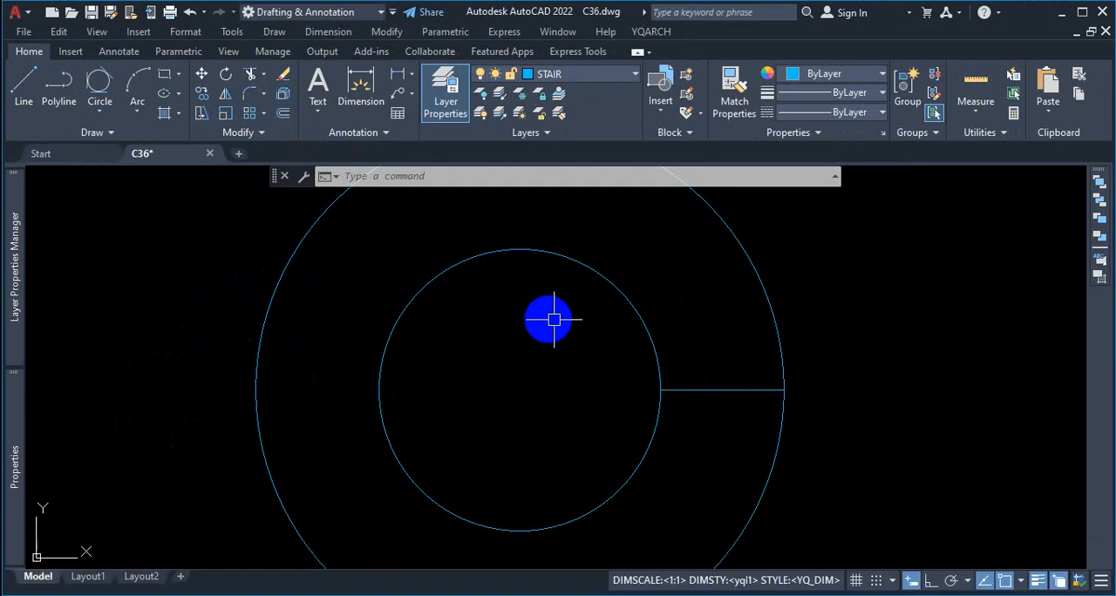
Step: Start the Array command (AR), mark its object selection prompt in red, and select the first circle pair's starting tread line
scroll(742, 346, "down", 3)
scroll(789, 365, "up", 1)
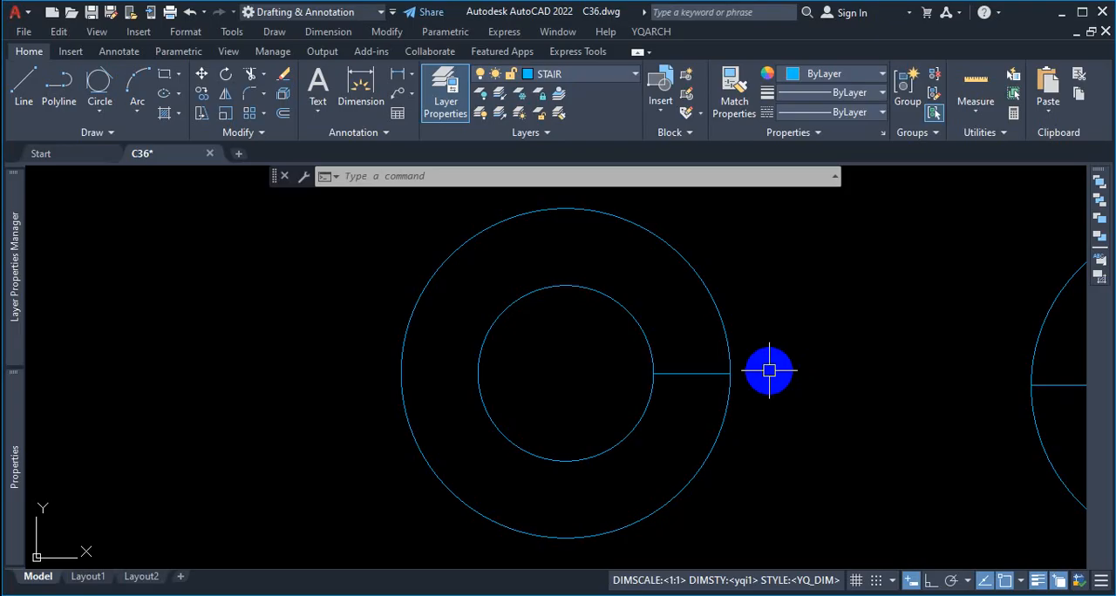
type("AR")
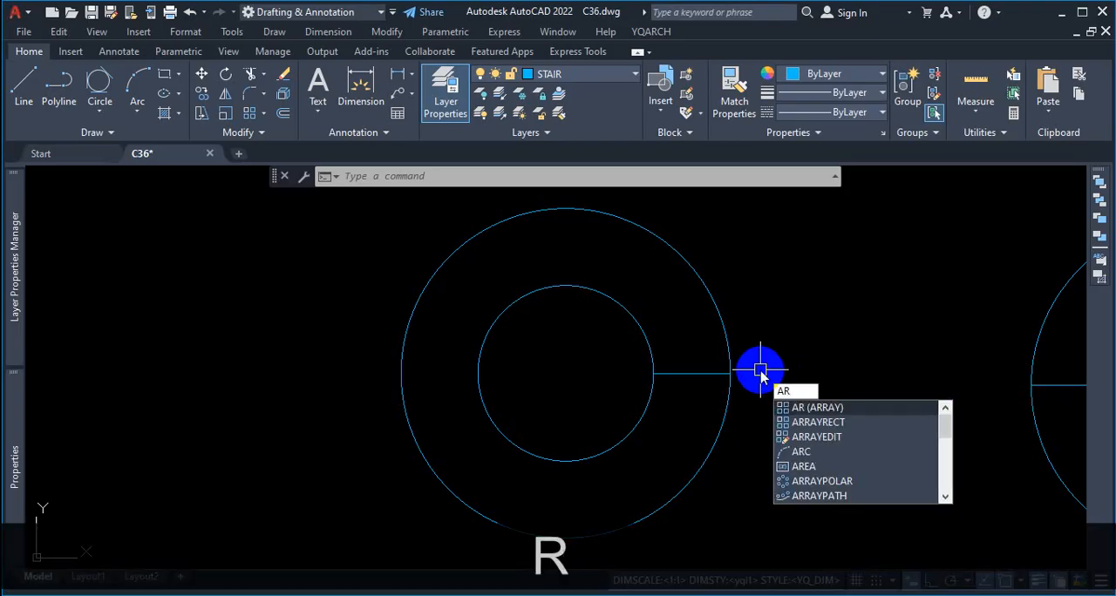
key("Return")
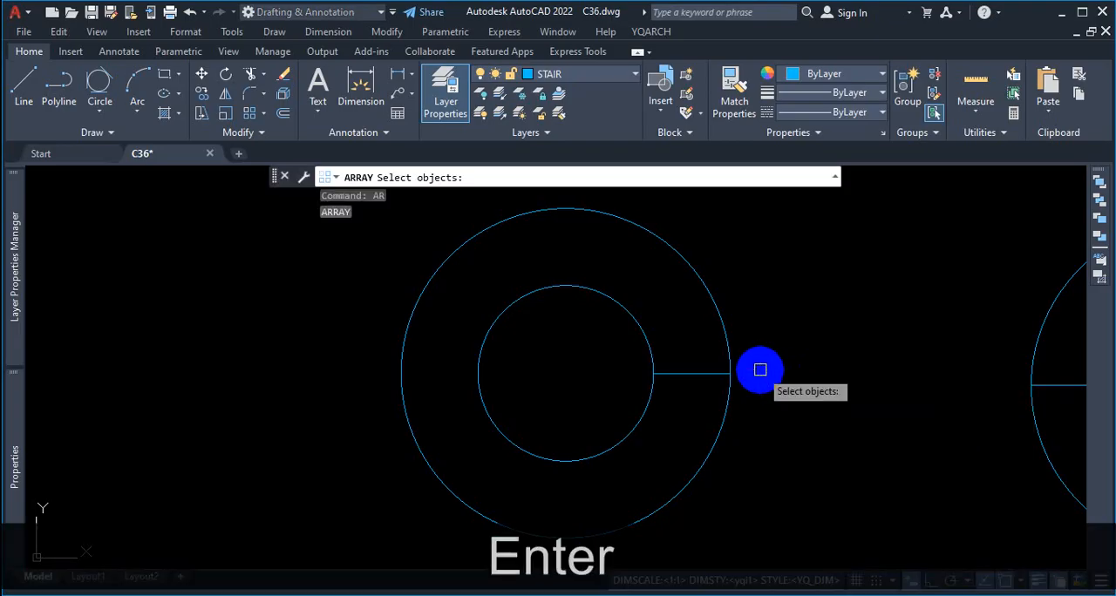
key("ctrl+1")
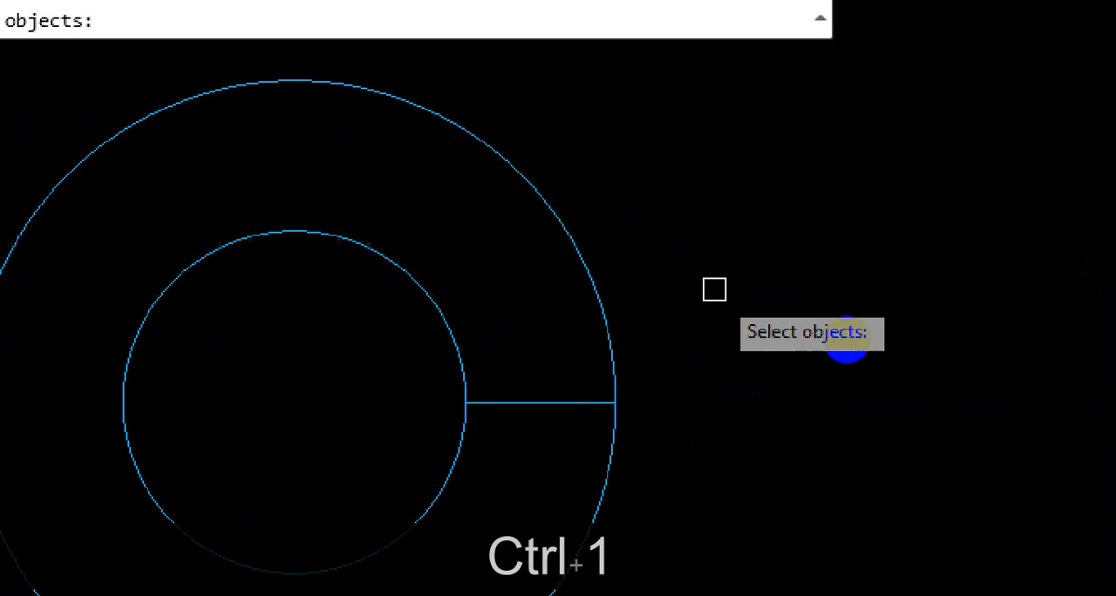
left_click(881, 359)
mouse_move(862, 309)
left_mouse_down()
mouse_move(762, 382)
mouse_move(832, 309)
left_mouse_up()
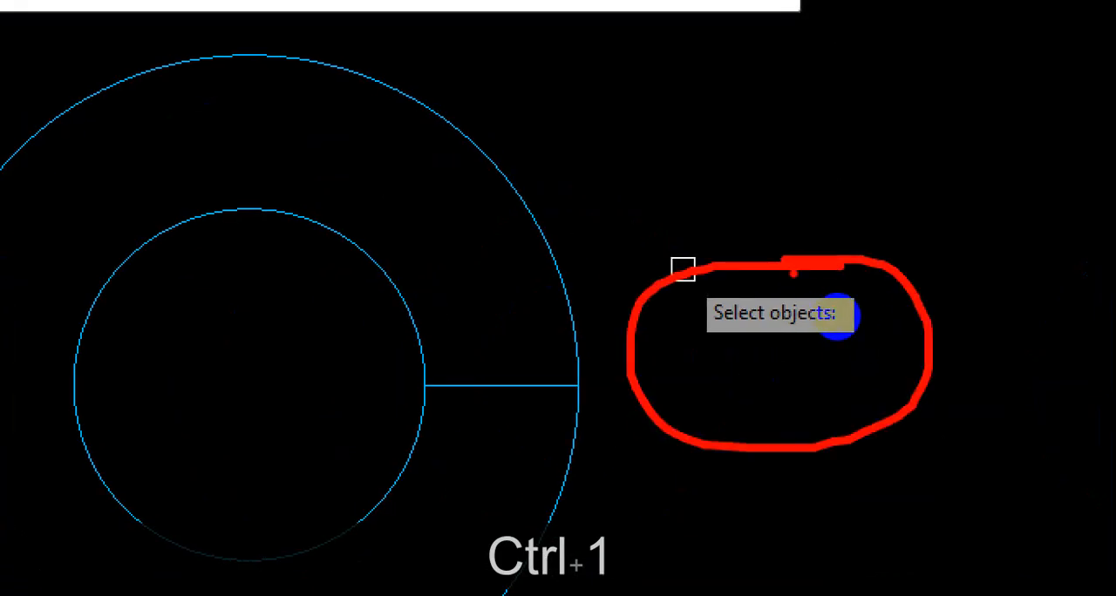
key("Escape")
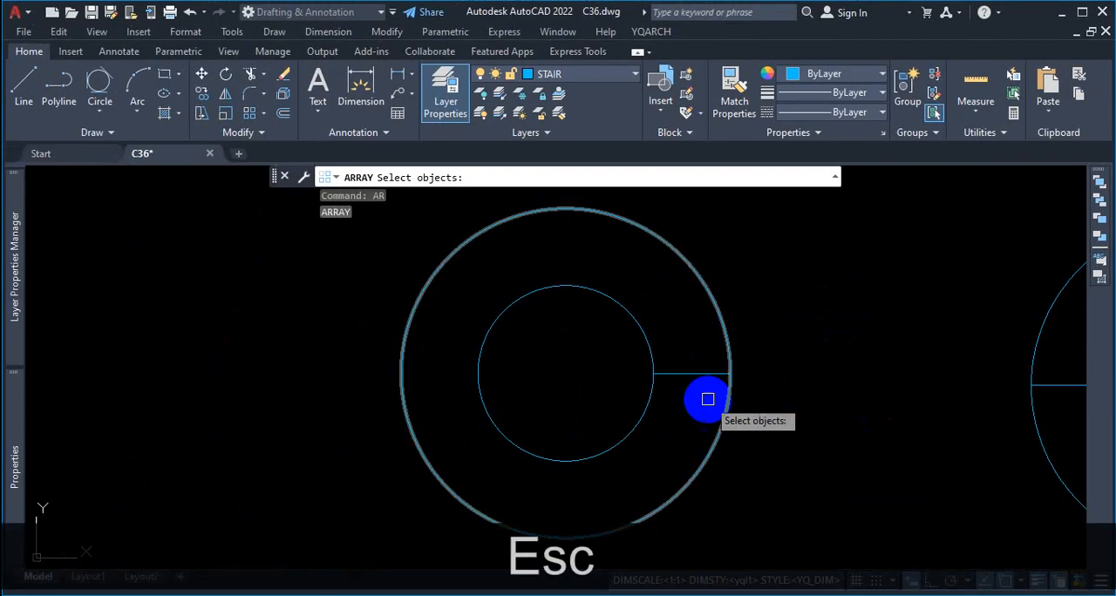
left_click(697, 376)
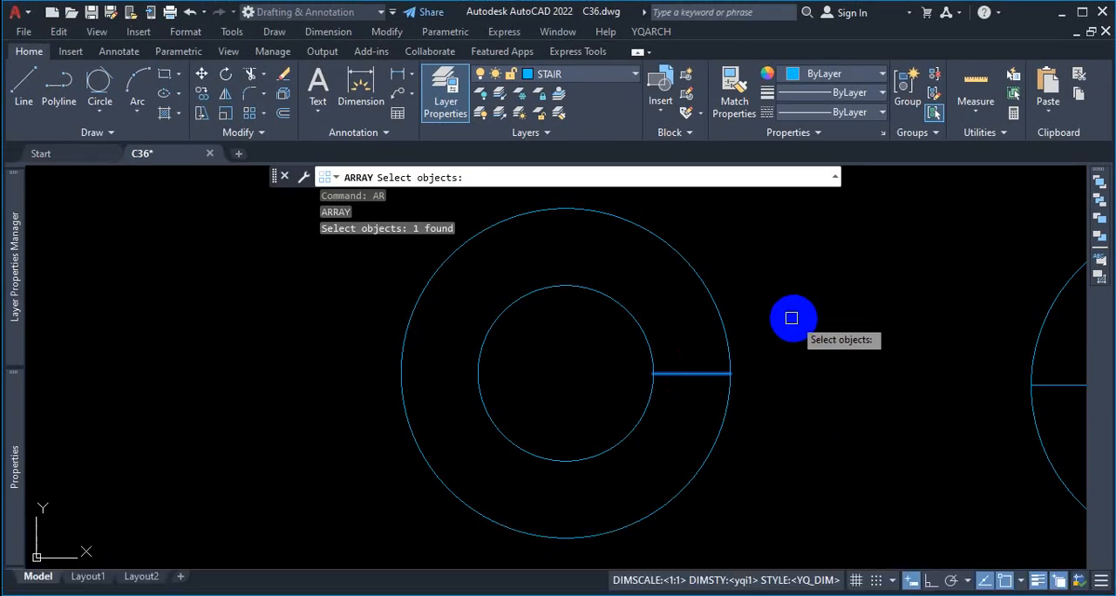
key("Return")
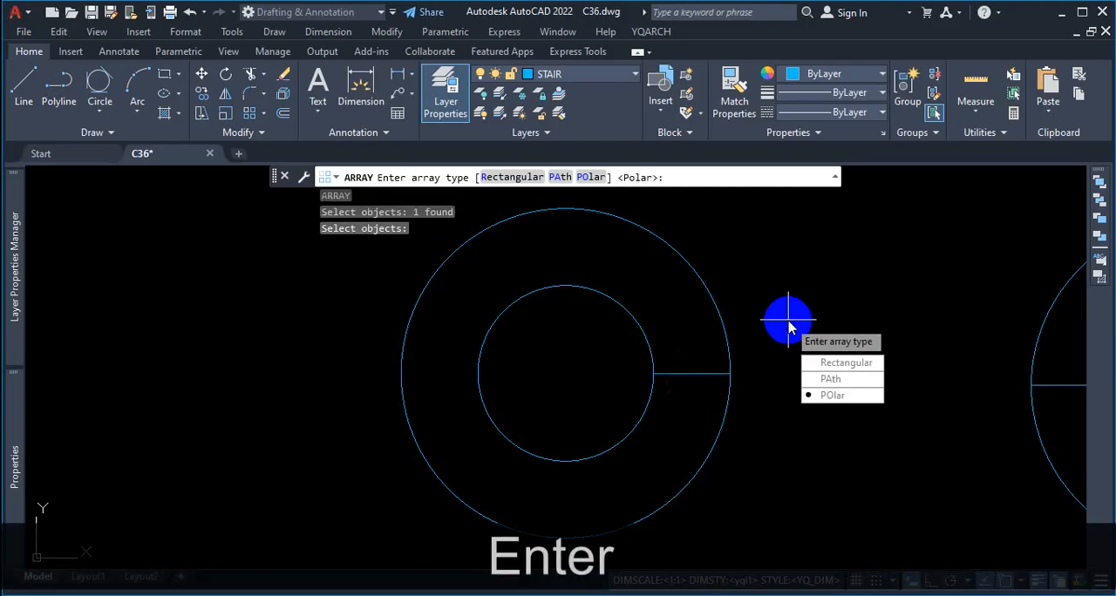
Step: Box the Polar option in red, clear the markup, and choose Polar as the array type
key("ctrl+1")
left_click(919, 394)
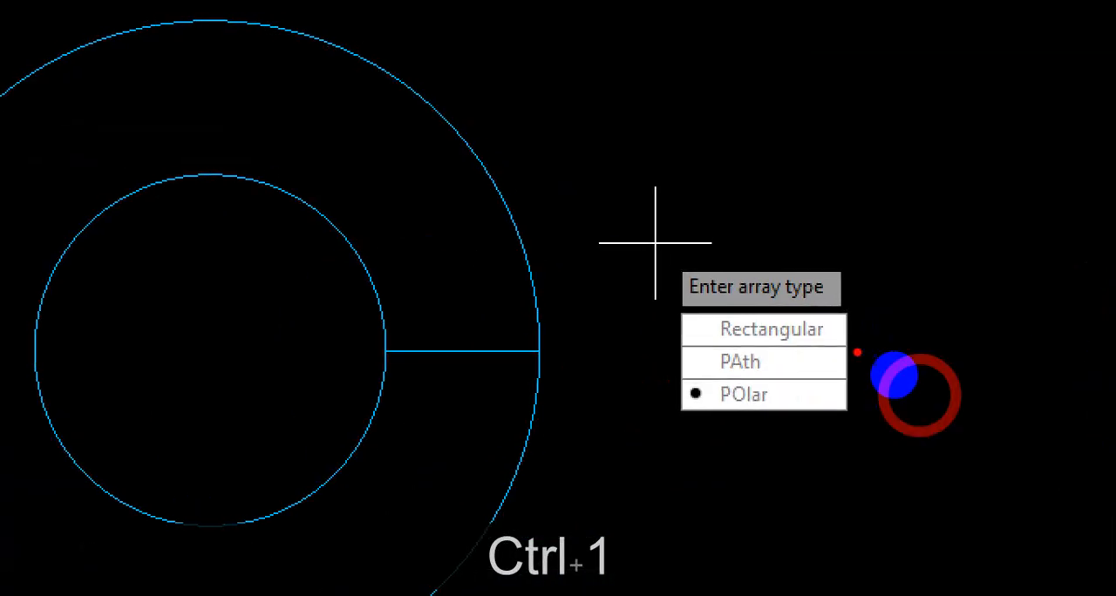
left_click_drag(728, 309, 841, 308)
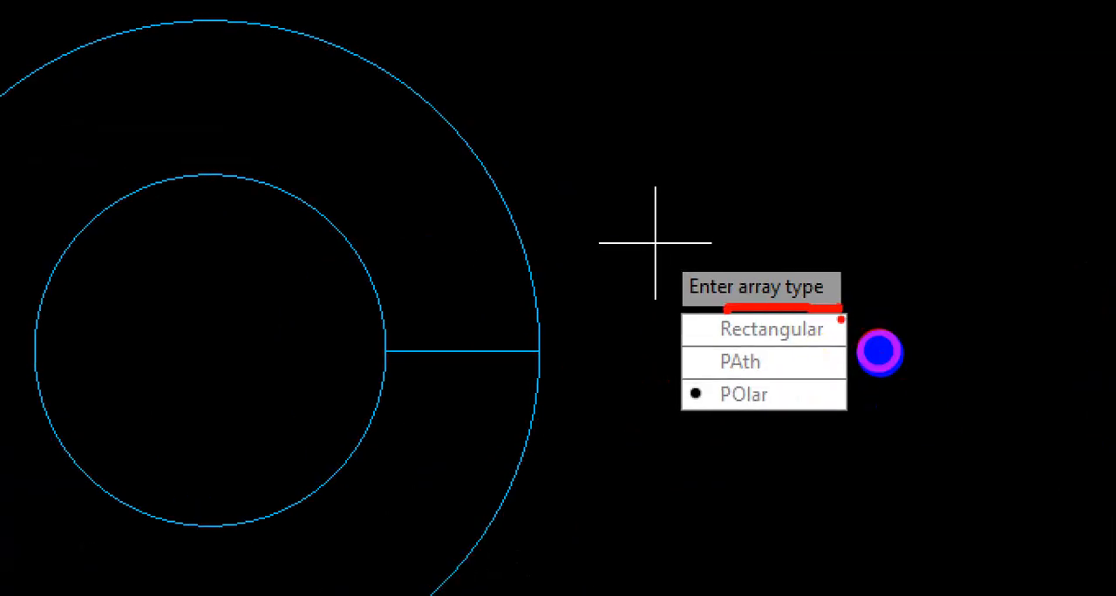
mouse_move(777, 379)
left_mouse_down()
mouse_move(682, 375)
mouse_move(789, 424)
mouse_move(793, 377)
left_mouse_up()
left_click(774, 409)
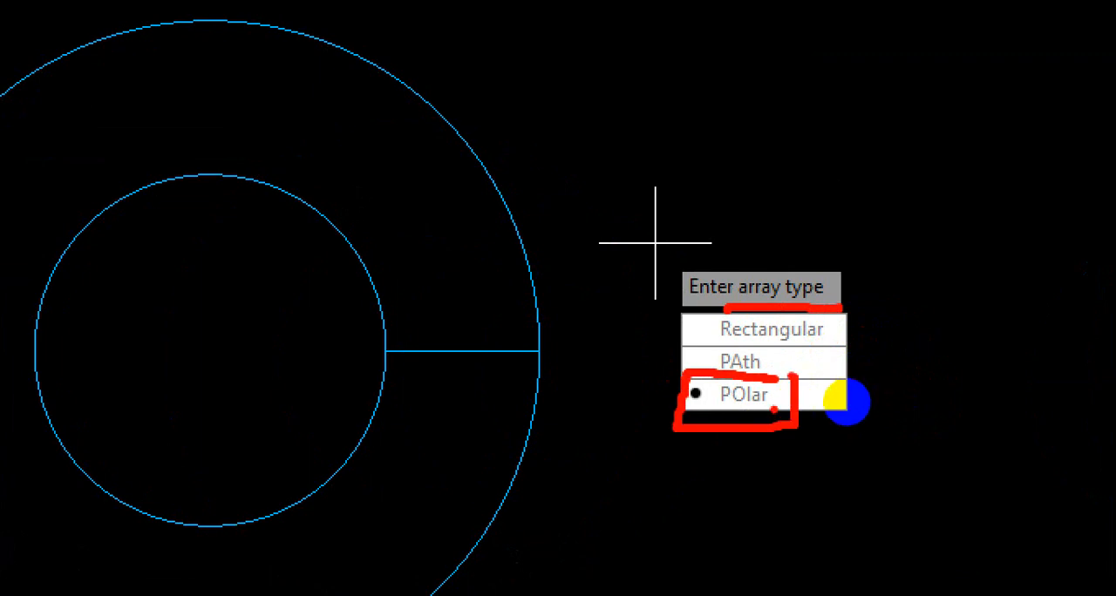
left_click(812, 426)
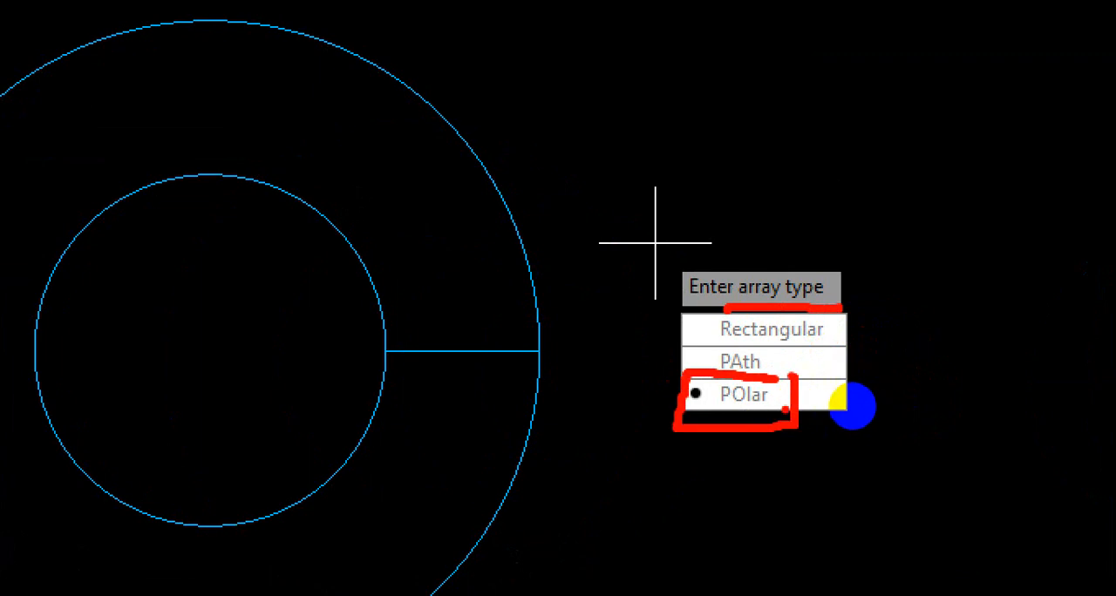
left_click_drag(790, 399, 833, 378)
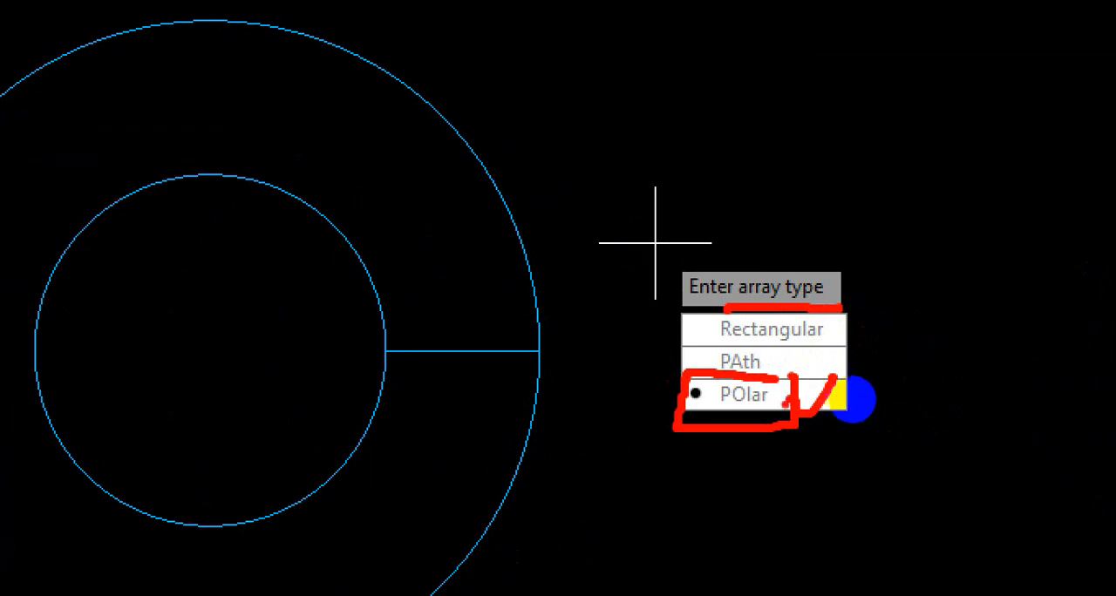
key("Escape")
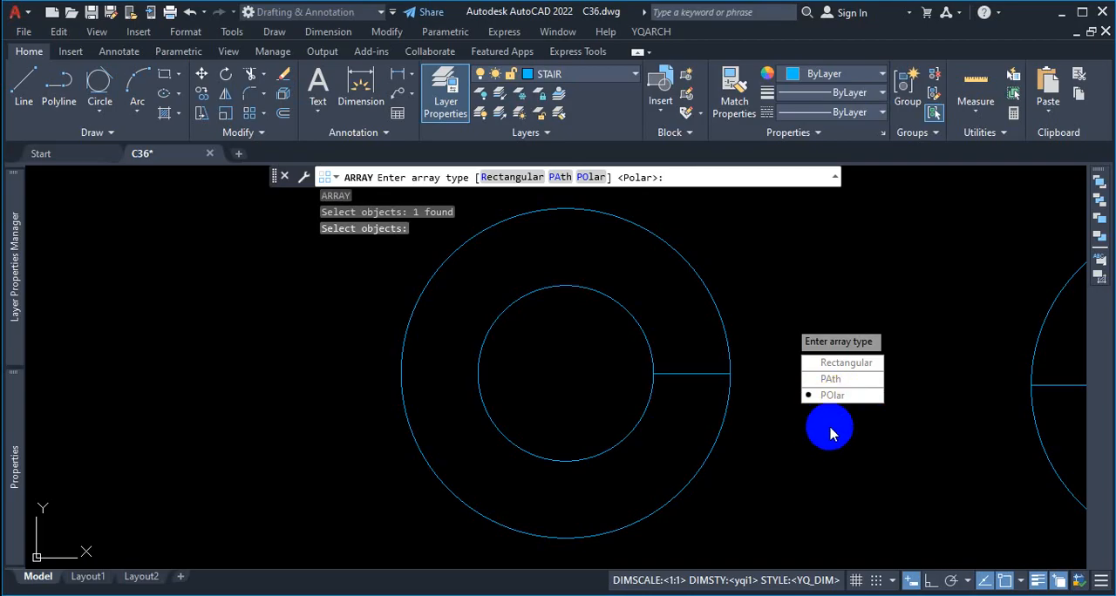
key("space")
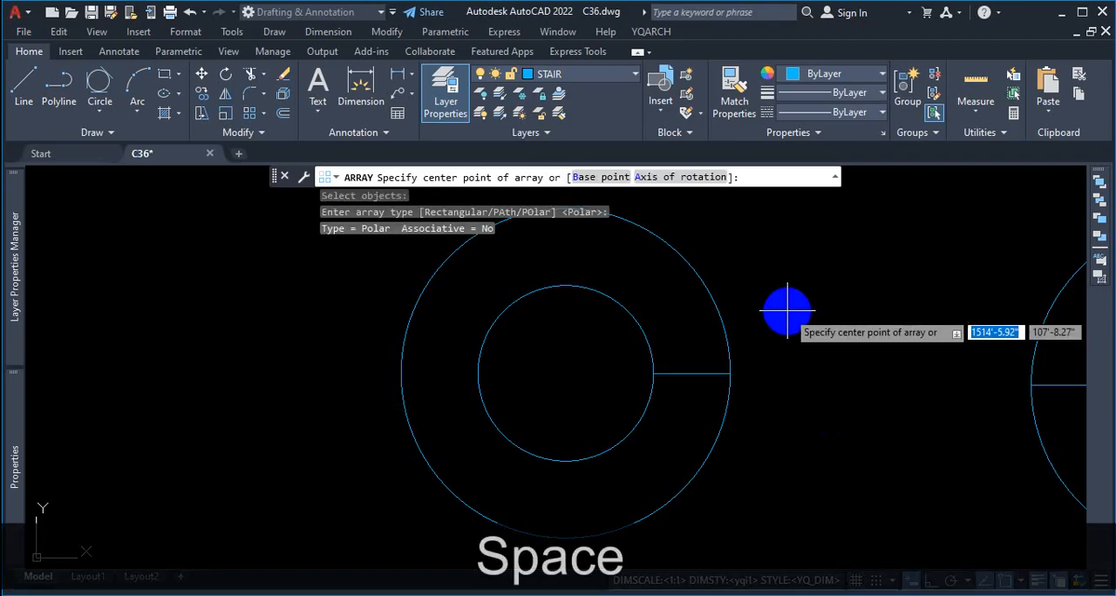
Step: Mark the array center point prompt and radial lines from the circles' center in red, and clear the markup
key("ctrl+1")
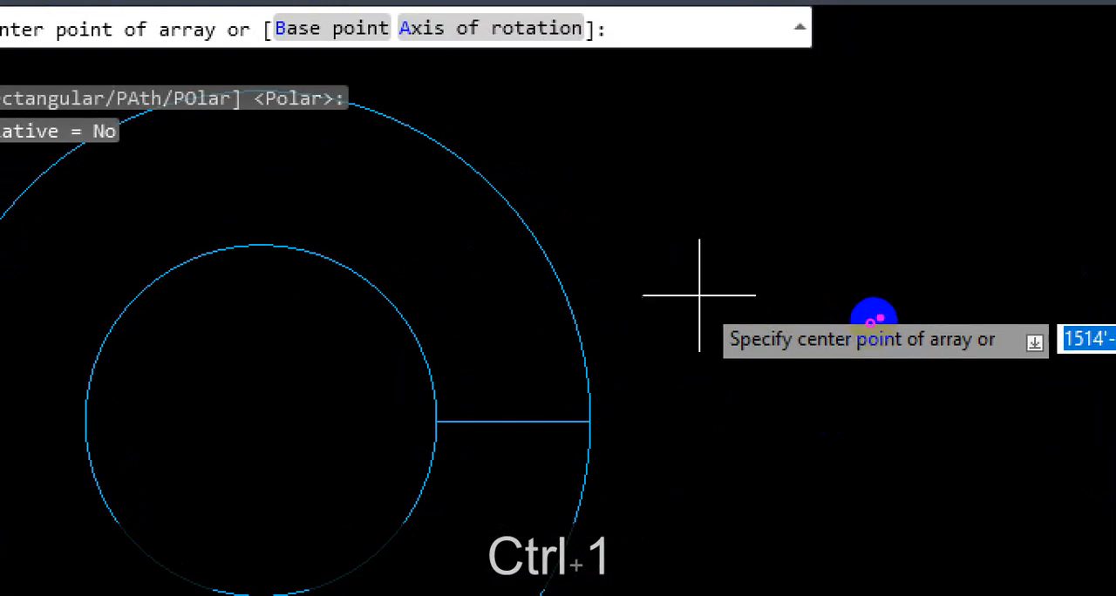
mouse_move(852, 300)
left_mouse_down()
mouse_move(787, 361)
mouse_move(907, 356)
mouse_move(896, 304)
mouse_move(864, 306)
left_mouse_up()
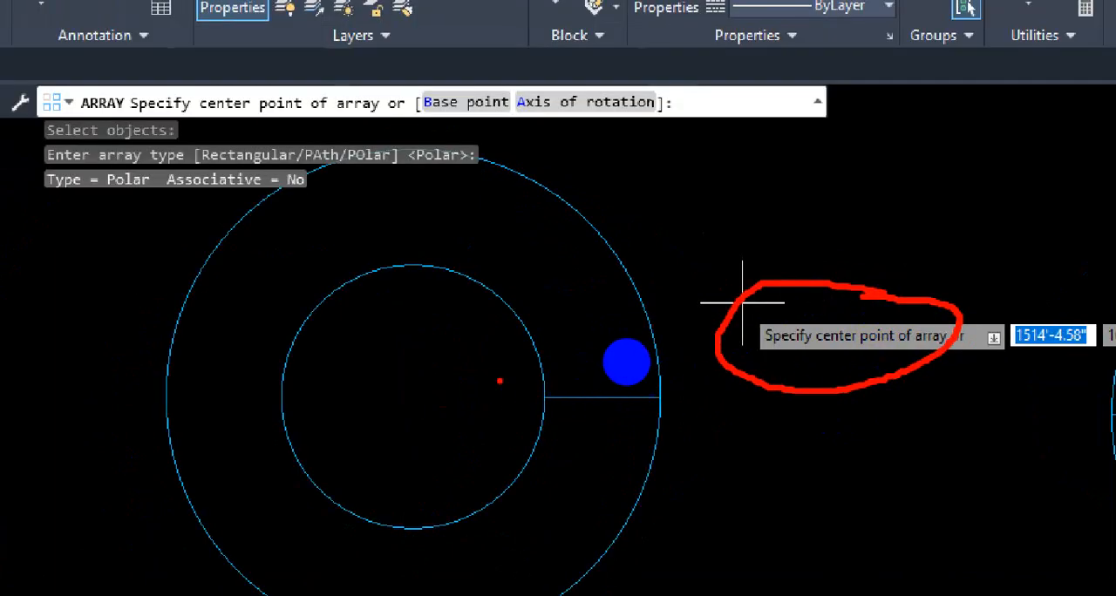
mouse_move(553, 395)
left_mouse_down()
mouse_move(430, 408)
mouse_move(697, 260)
left_mouse_up()
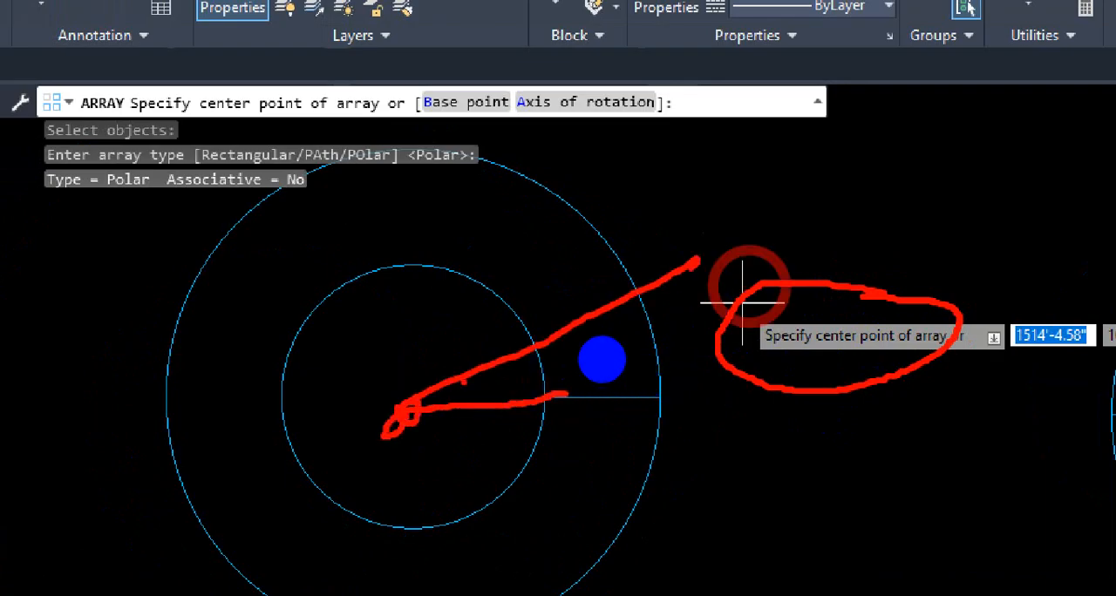
left_click_drag(399, 405, 511, 139)
left_click_drag(376, 394, 335, 150)
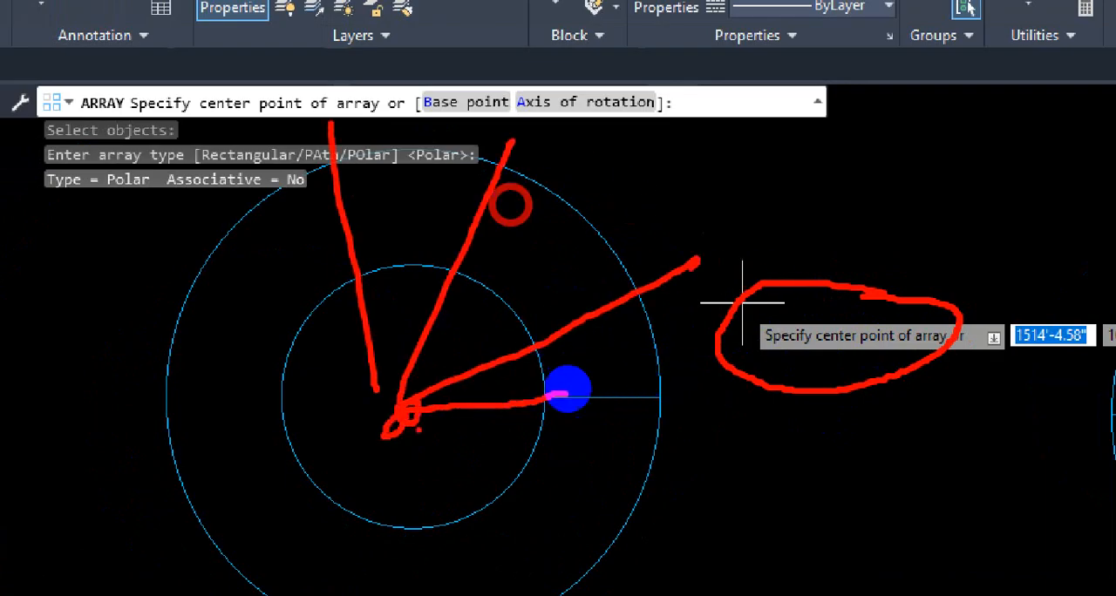
key("Escape")
Step: Mark radial lines in red from the finished half-circle staircase's center to its treads, and clear the markup
scroll(720, 430, "down", 3)
scroll(705, 341, "up", 5)
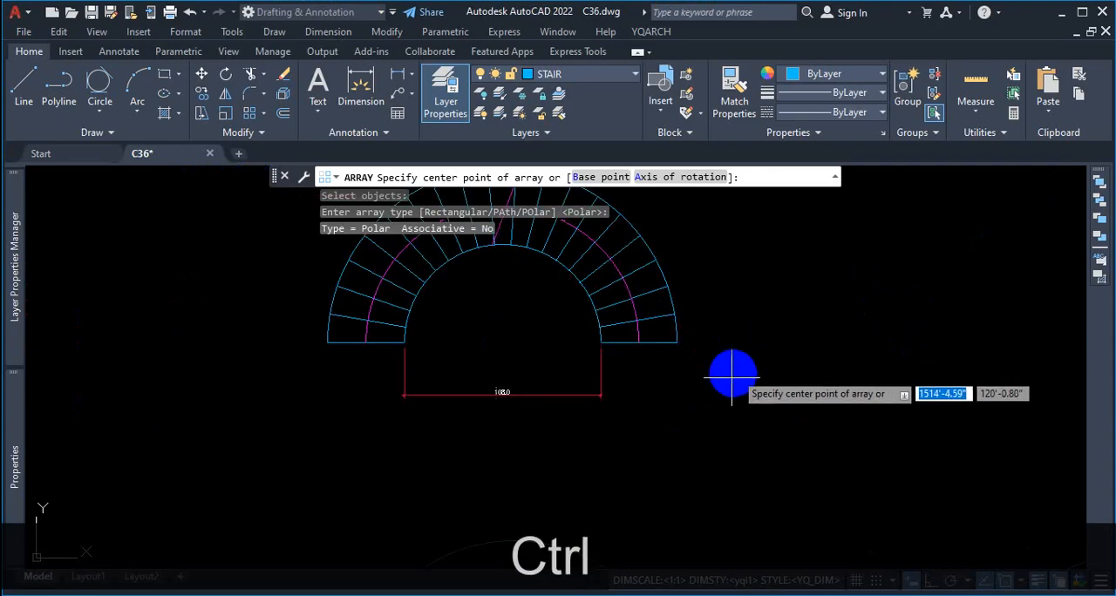
key("ctrl+1")
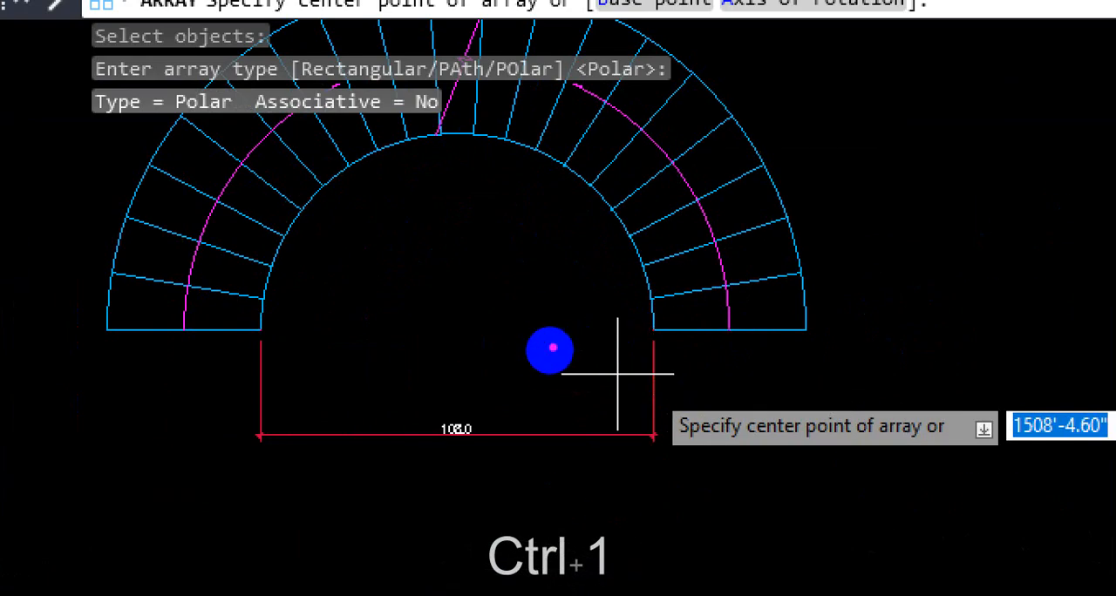
left_click(463, 328)
left_click_drag(455, 329, 659, 340)
mouse_move(664, 284)
left_mouse_down()
mouse_move(511, 344)
mouse_move(607, 305)
mouse_move(518, 335)
mouse_move(602, 288)
mouse_move(509, 349)
mouse_move(580, 276)
mouse_move(510, 334)
left_mouse_up()
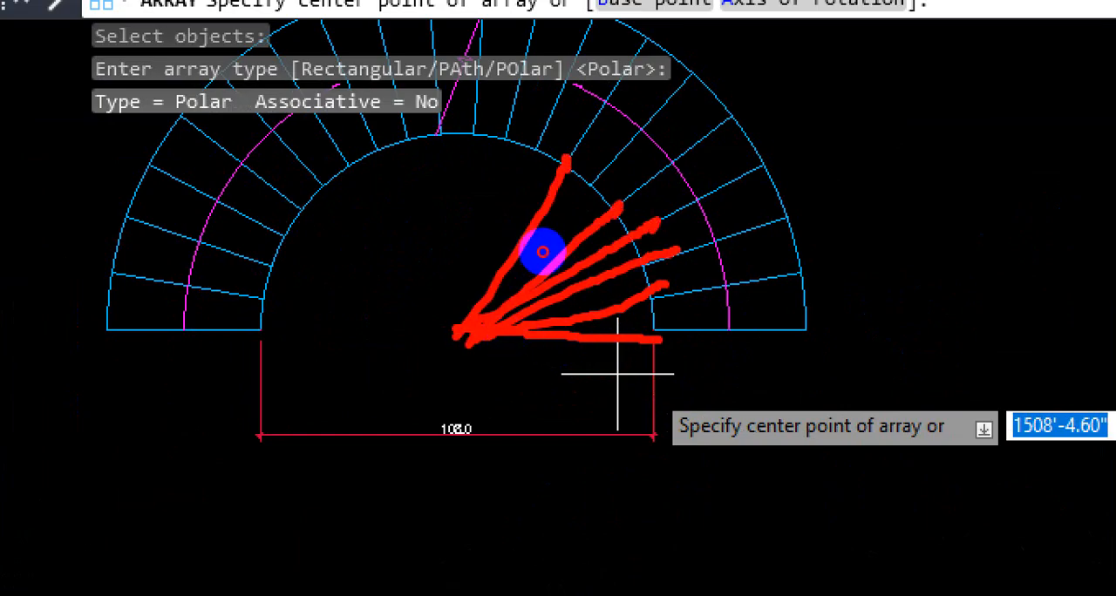
left_click_drag(536, 148, 597, 248)
left_click_drag(609, 350, 654, 338)
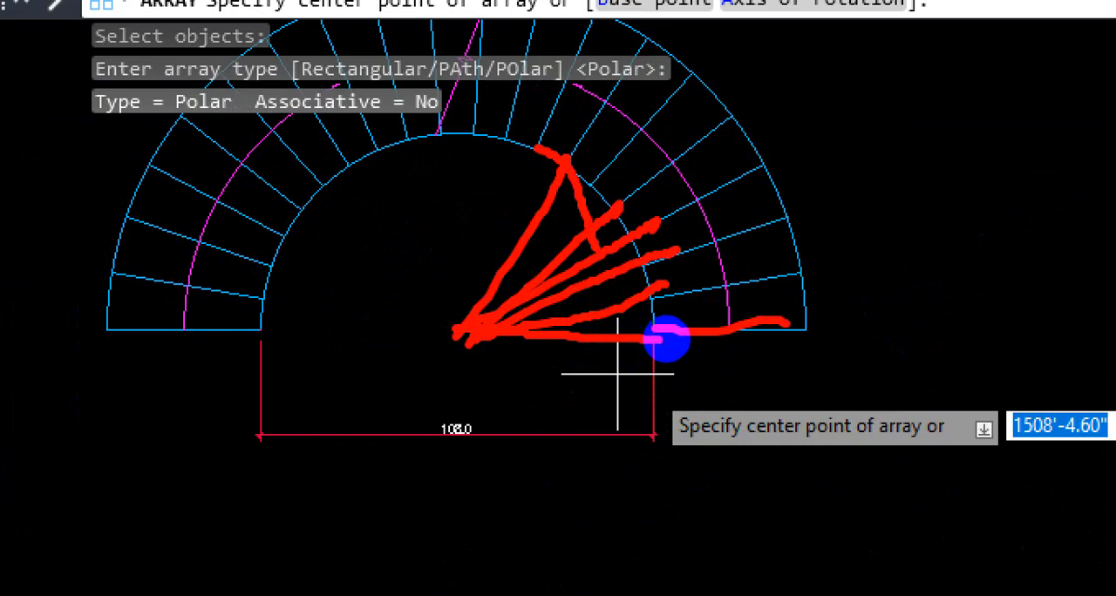
key("Escape")
Step: Use the first circle pair's center as the polar array's center point
scroll(553, 319, "down", 7)
scroll(585, 369, "up", 4)
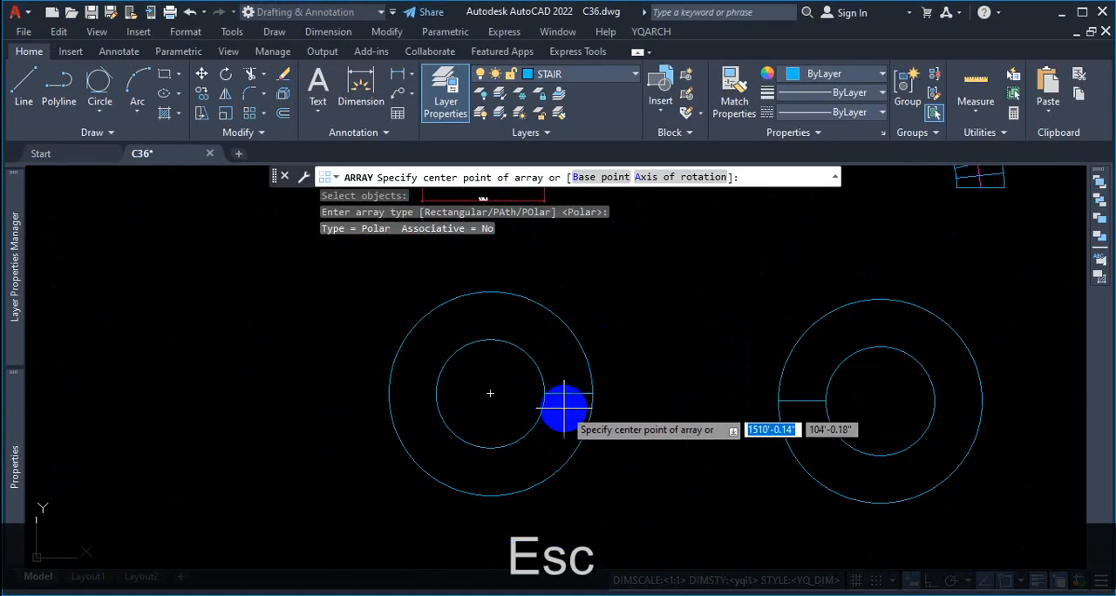
scroll(565, 407, "up", 4)
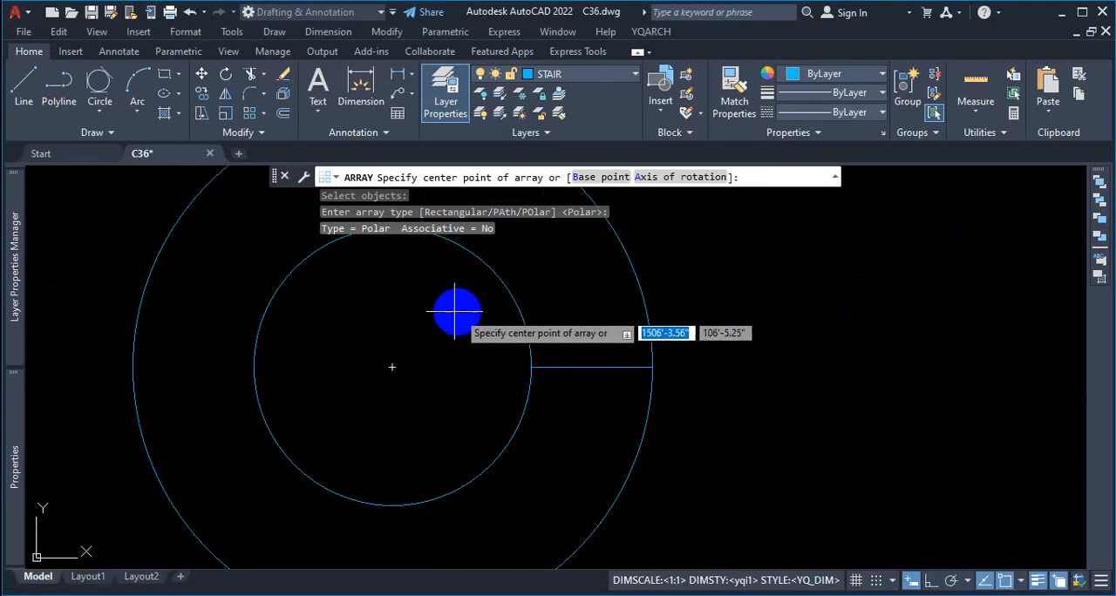
left_click(392, 367)
scroll(520, 406, "down", 4)
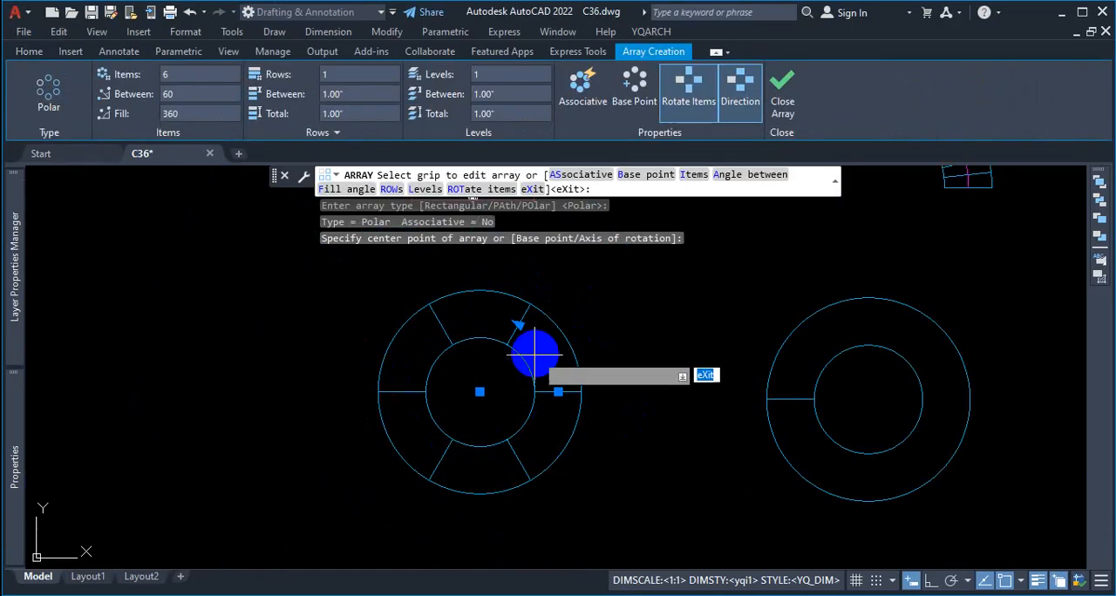
Step: Mark the Array Creation settings and item count in red, clear the markup, and set the number of items to 20
key("ctrl+1")
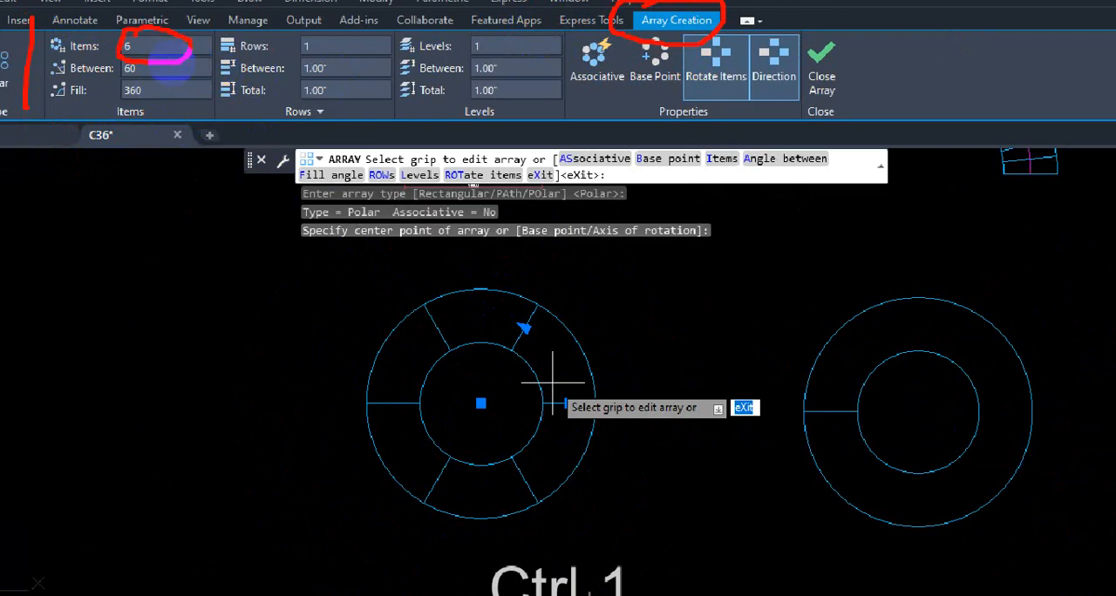
key("Escape")
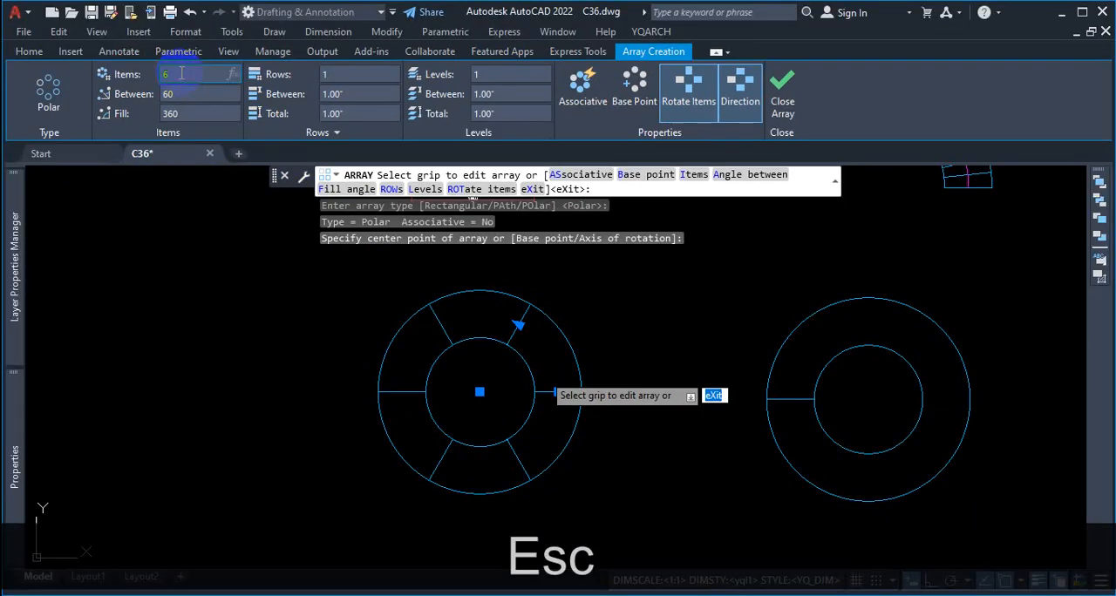
type("20")
key("Return")
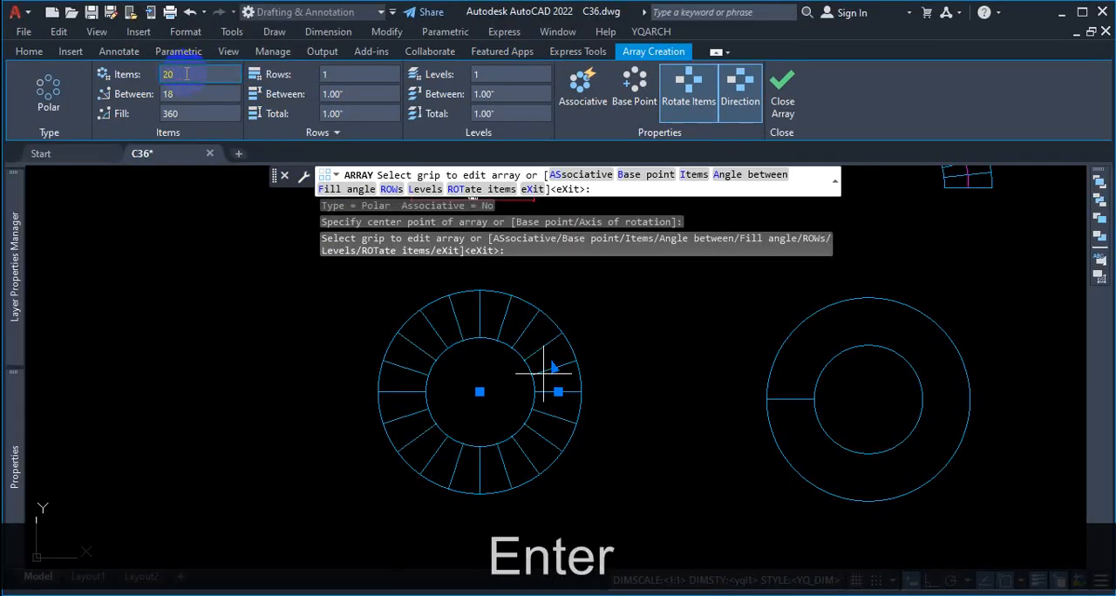
Step: Magnify the full circle of treads for inspection, leave the Array command, and undo the array
key("ctrl+1")
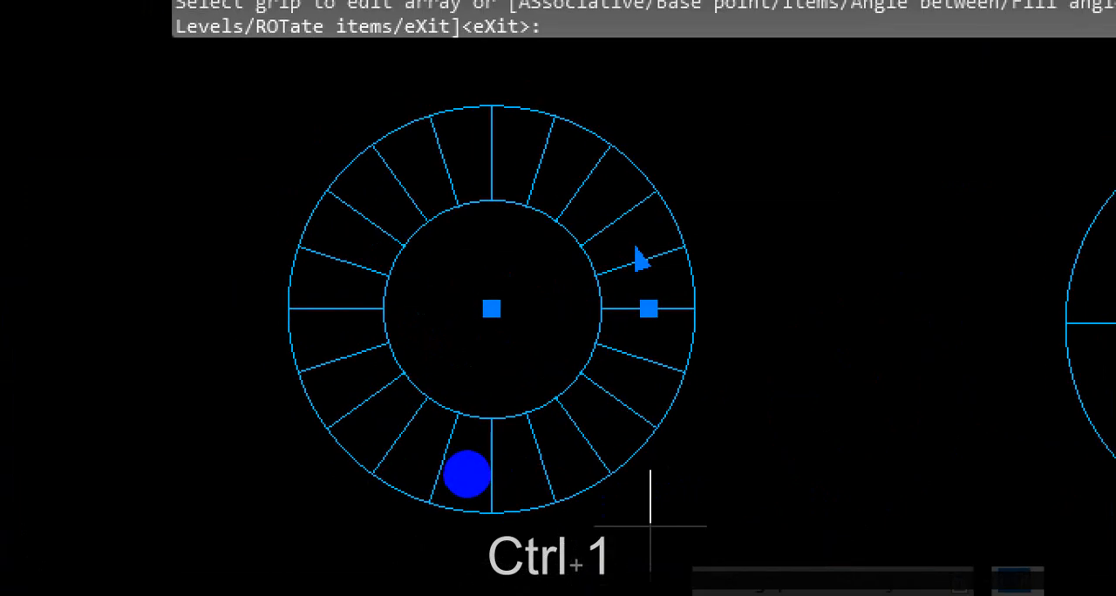
key("Escape")
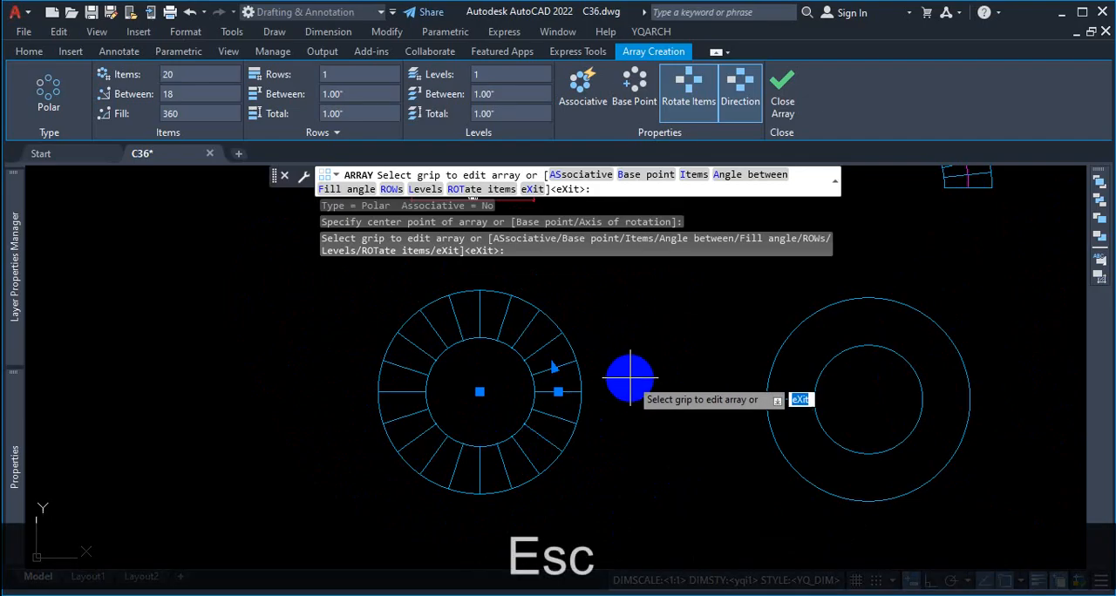
key("Escape")
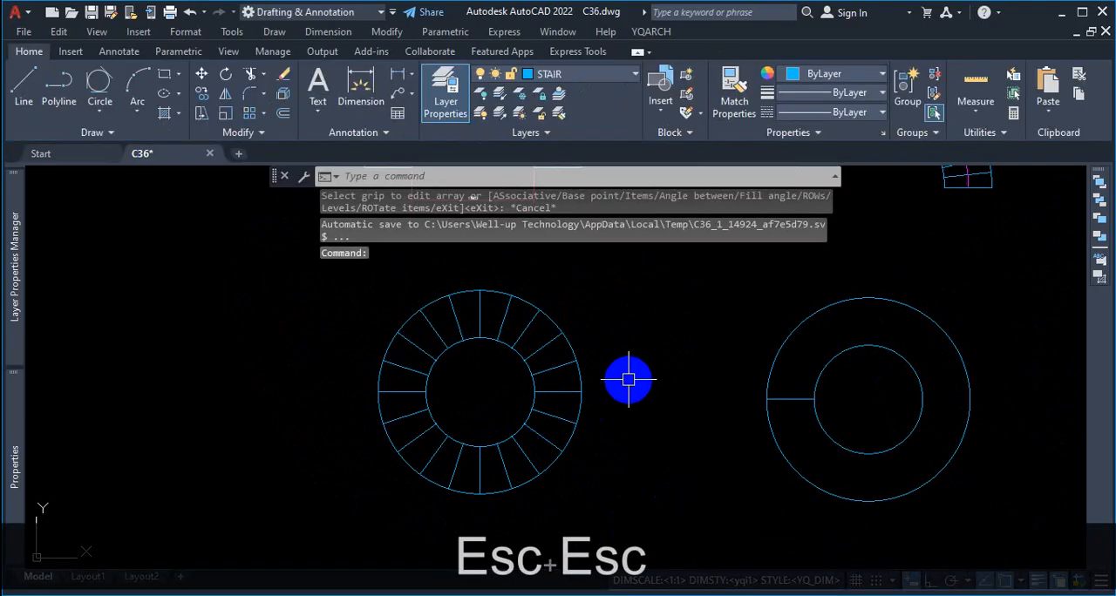
key("ctrl+z")
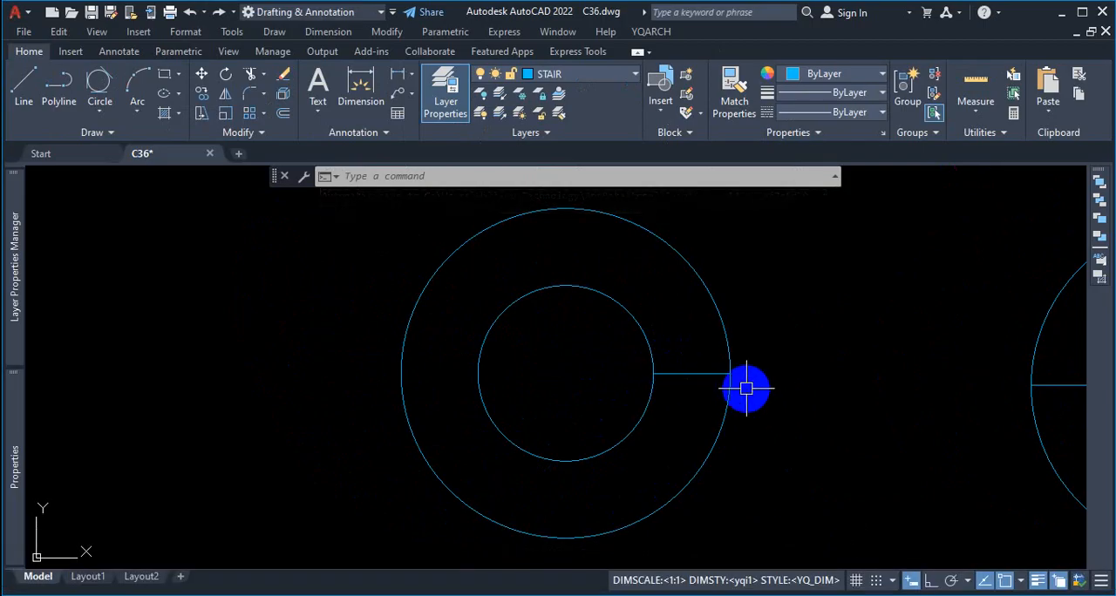
Step: Restart the Array command (AR), circle its object selection prompt in red, clear the markup, and select the starting tread line
type("ar")
key("Return")
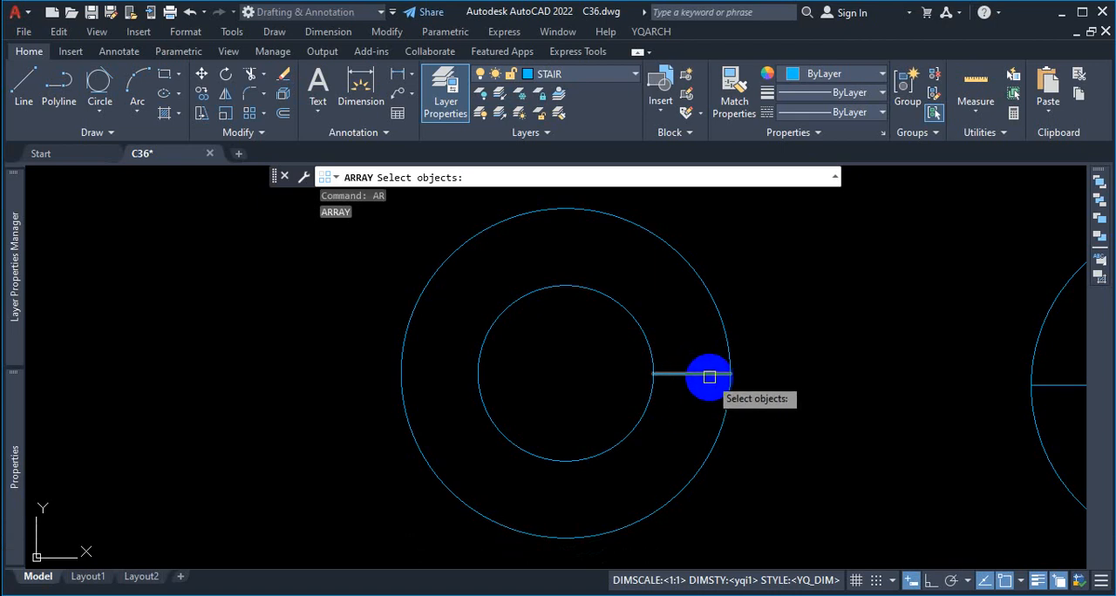
key("ctrl+1")
left_click_drag(761, 352, 810, 357)
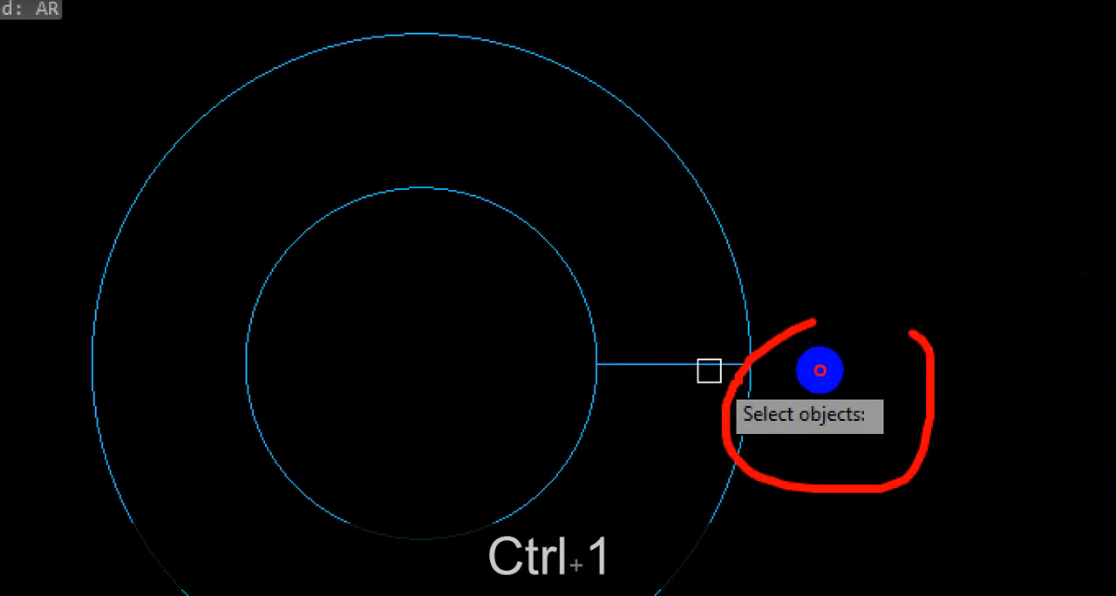
key("Escape")
left_click(707, 364)
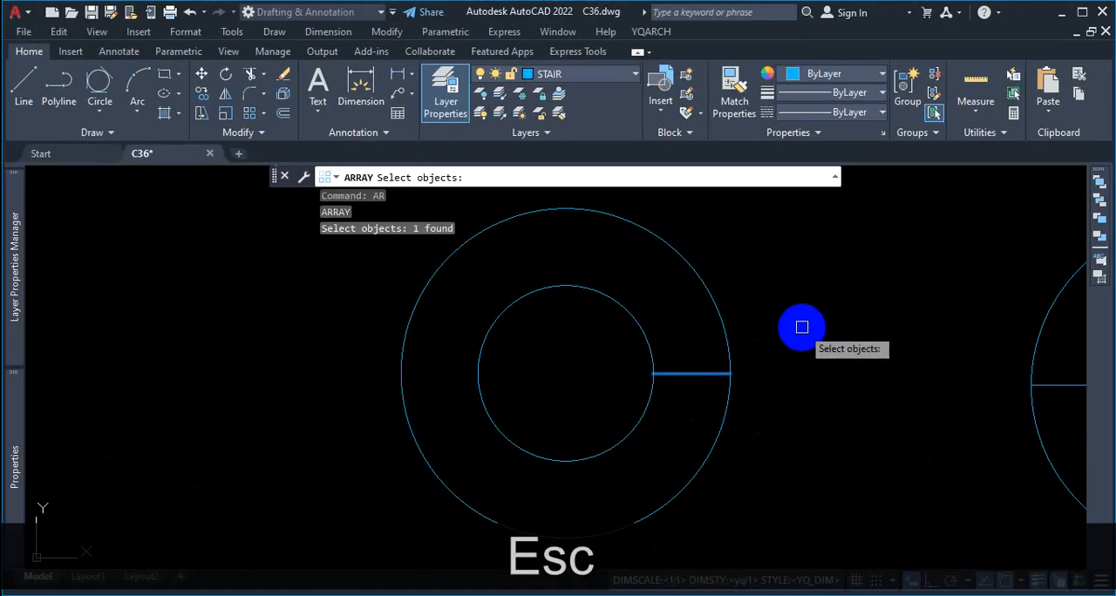
Step: Choose Polar as the array type and use the circles' center as the array's center point
key("Return")
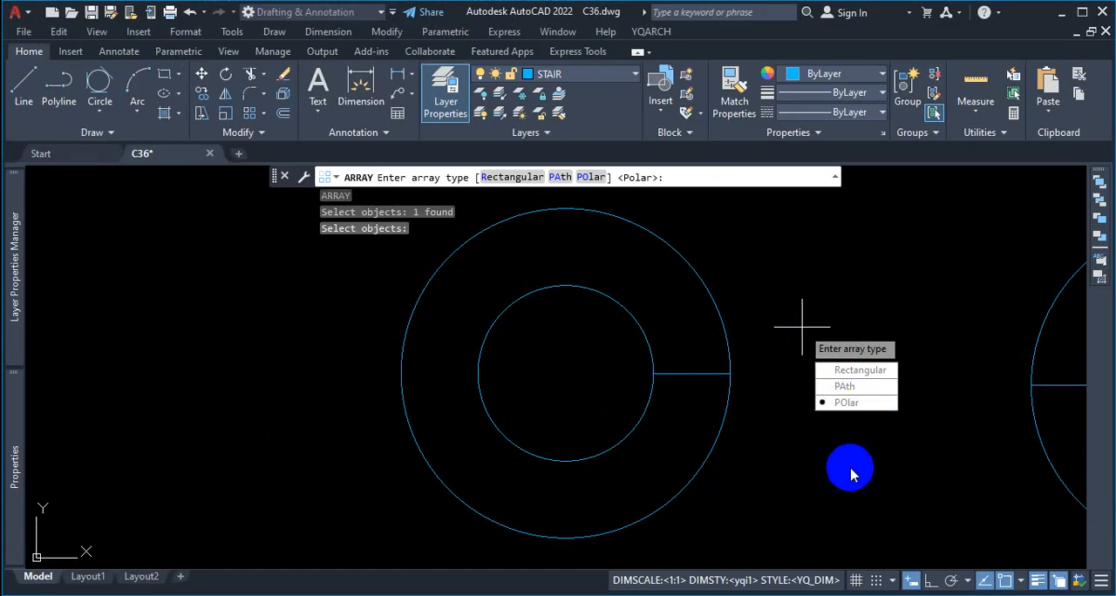
key("space")
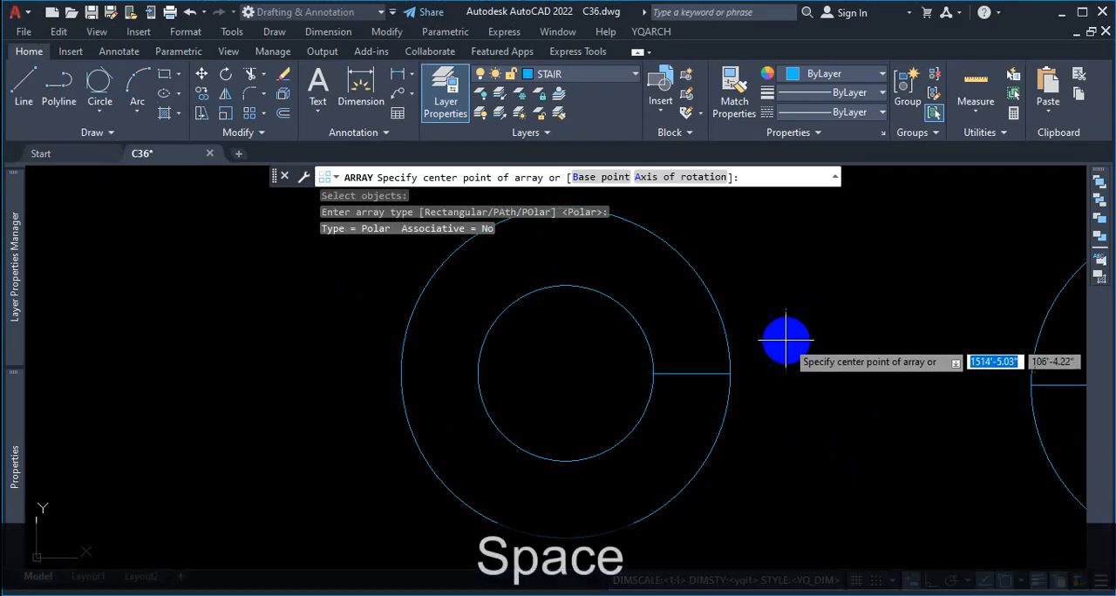
left_click(565, 374)
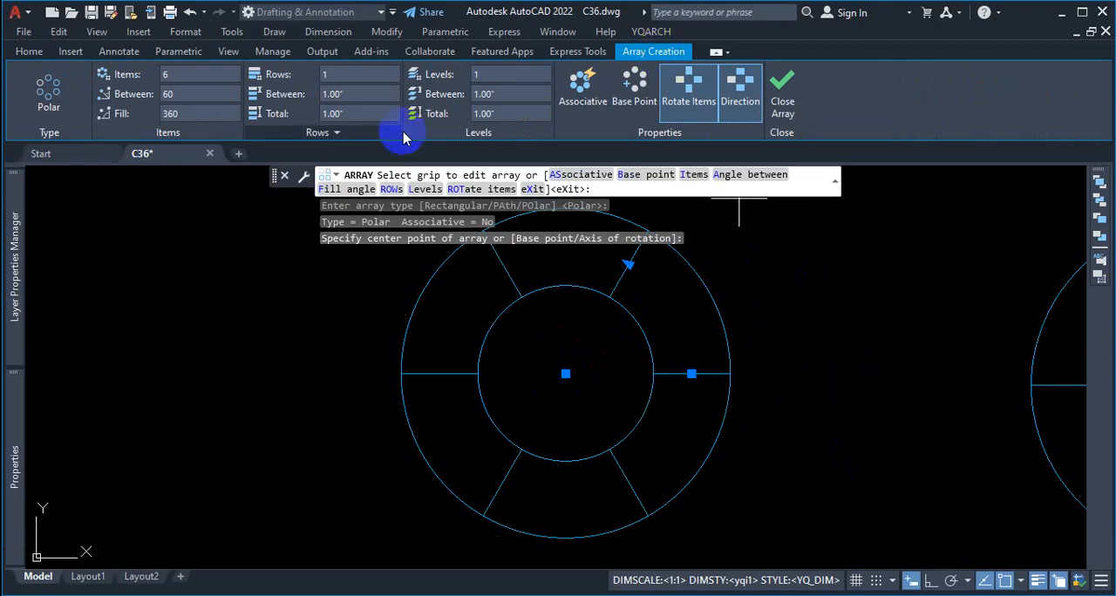
Step: Circle the item count in red, clear the markup, and set the polar array's number of items to 20
key("ctrl+1")
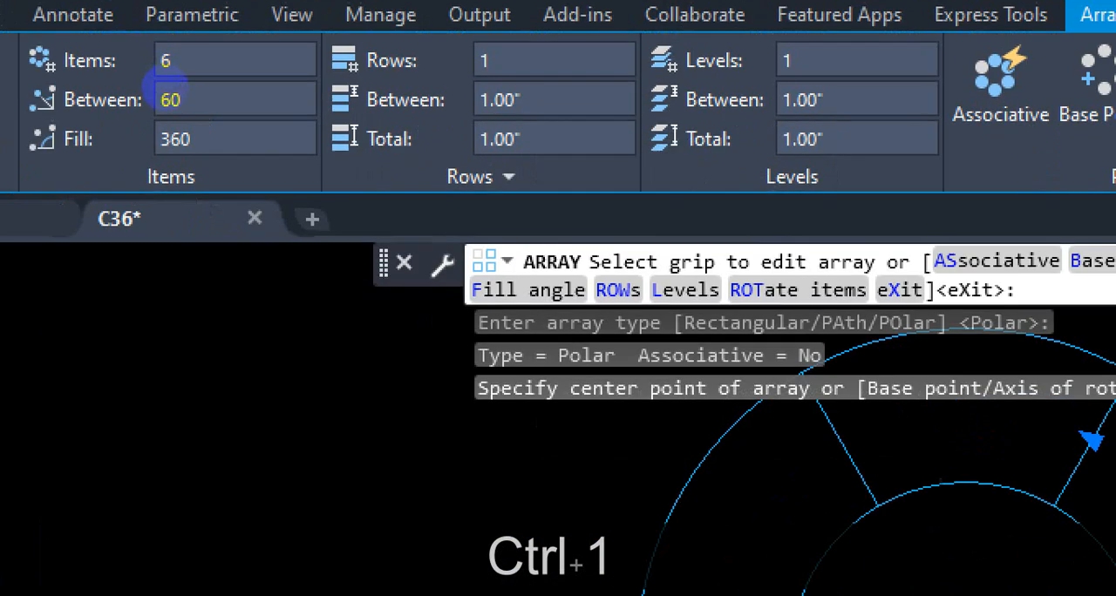
left_click_drag(159, 60, 181, 58)
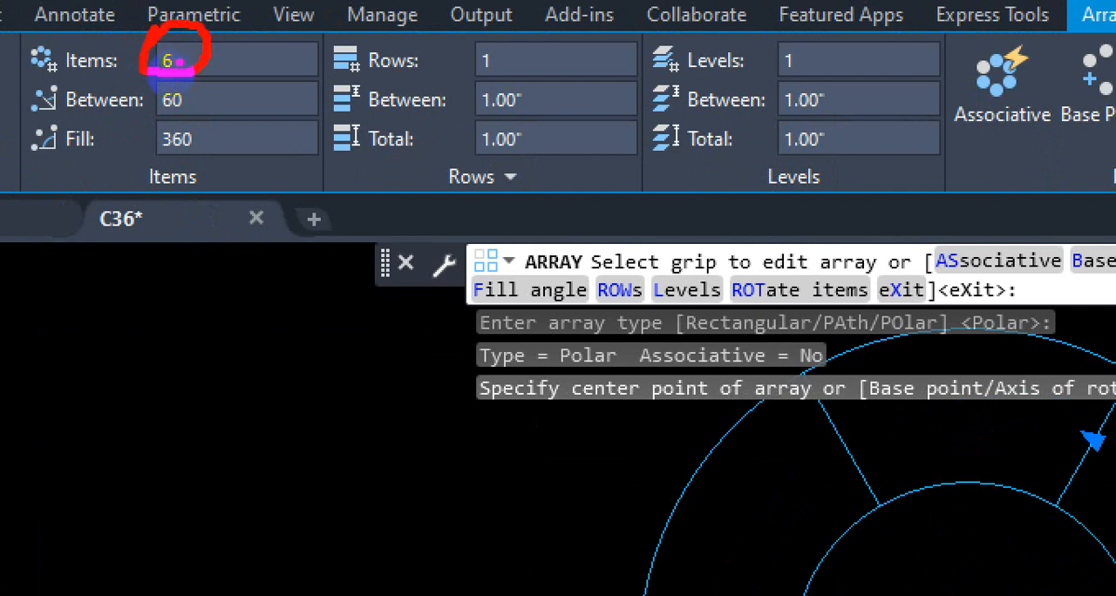
key("Escape")
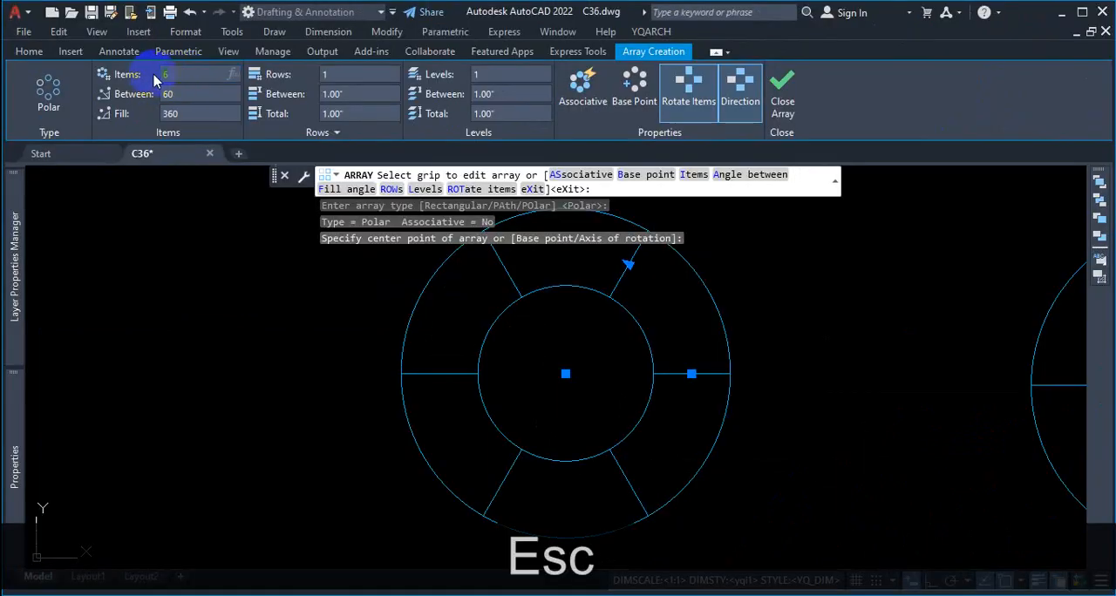
type("20")
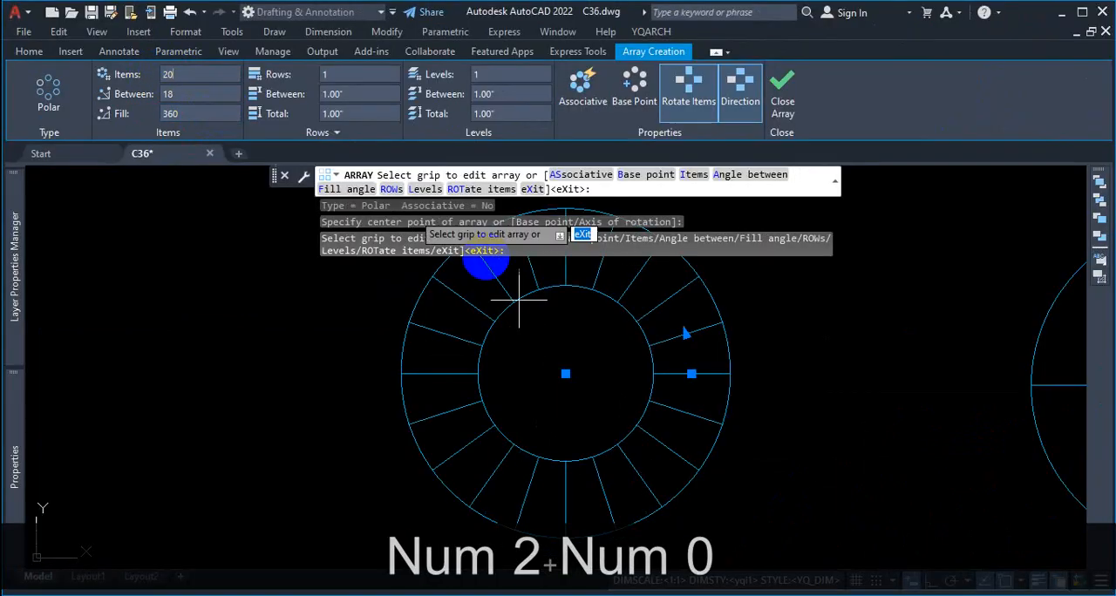
Step: Trace the full-circle sweep of the arrayed treads in red, and clear the markup
key("ctrl+1")
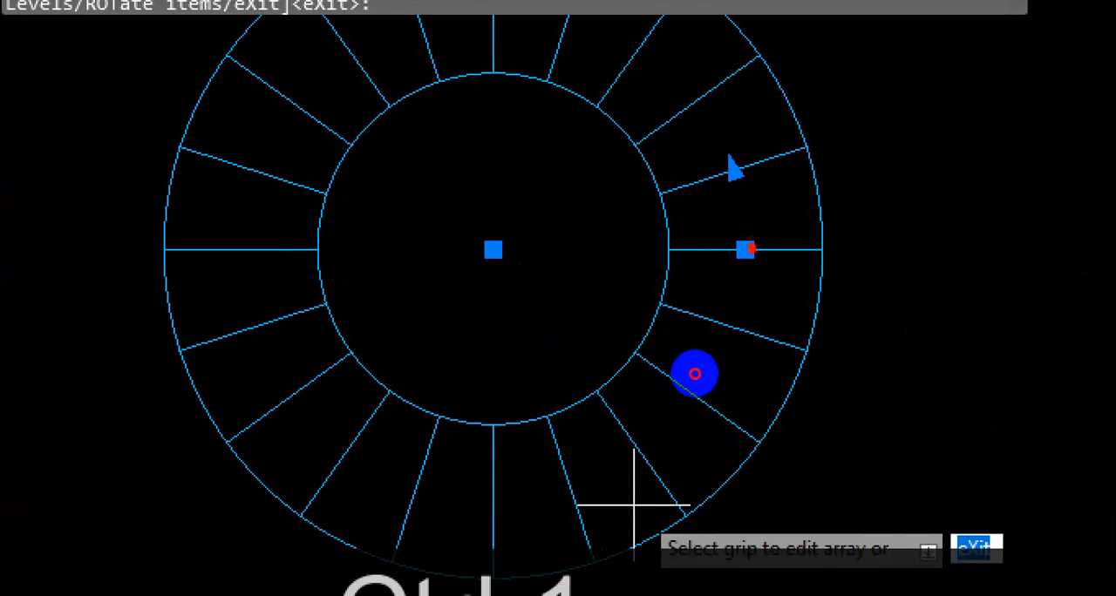
mouse_move(445, 365)
left_mouse_down()
mouse_move(506, 483)
mouse_move(710, 416)
mouse_move(718, 378)
mouse_move(736, 385)
mouse_move(682, 391)
left_mouse_up()
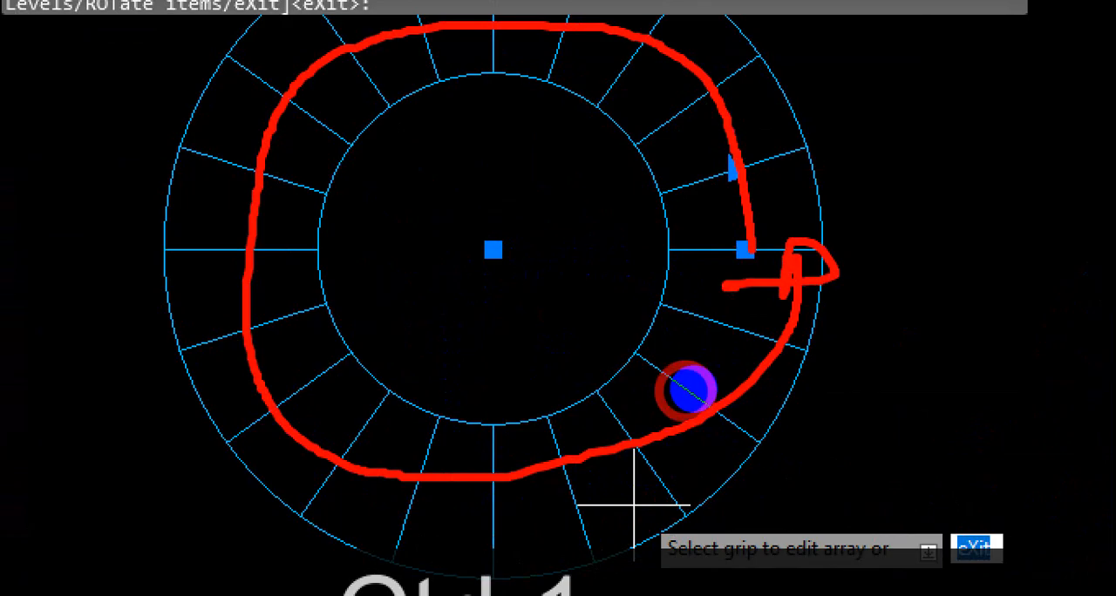
left_click_drag(388, 375, 693, 370)
key("Escape")
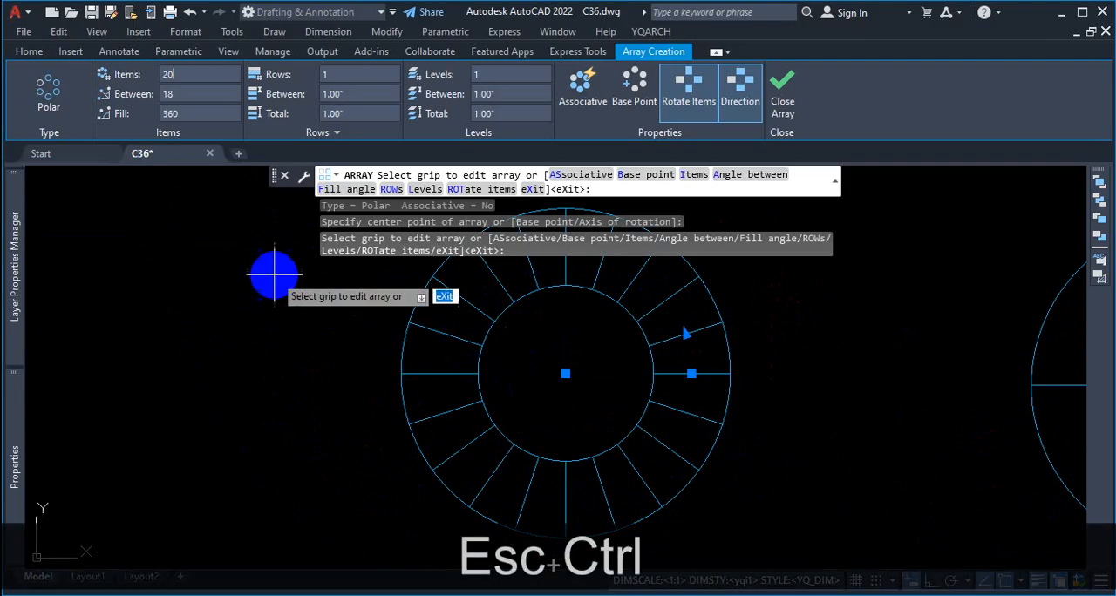
Step: Set the polar array's fill angle to 180
key("ctrl+1")
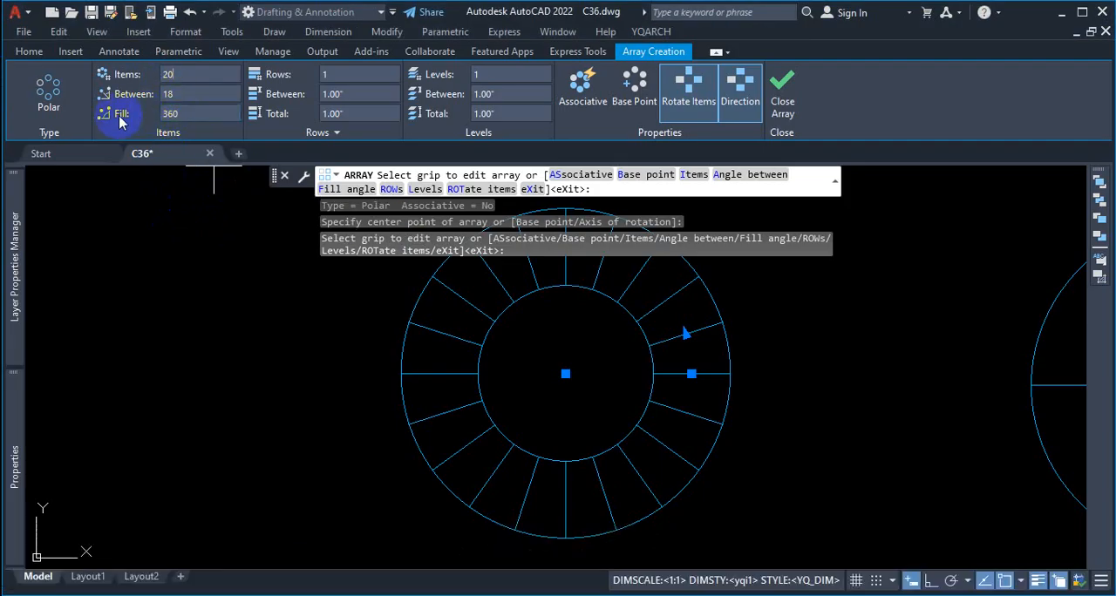
left_click(188, 114)
type("180")
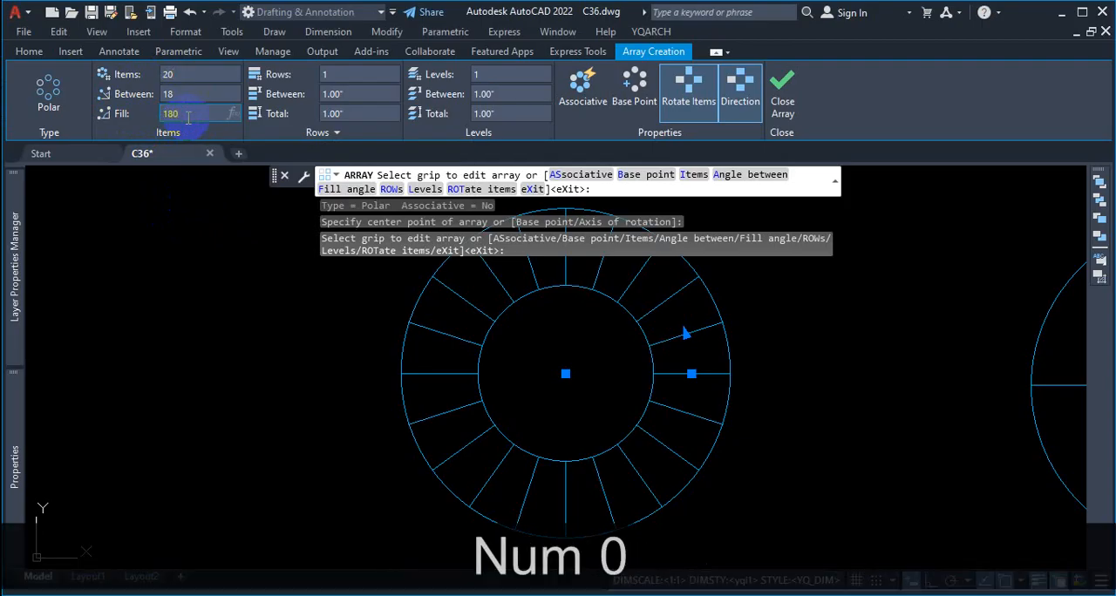
key("Return")
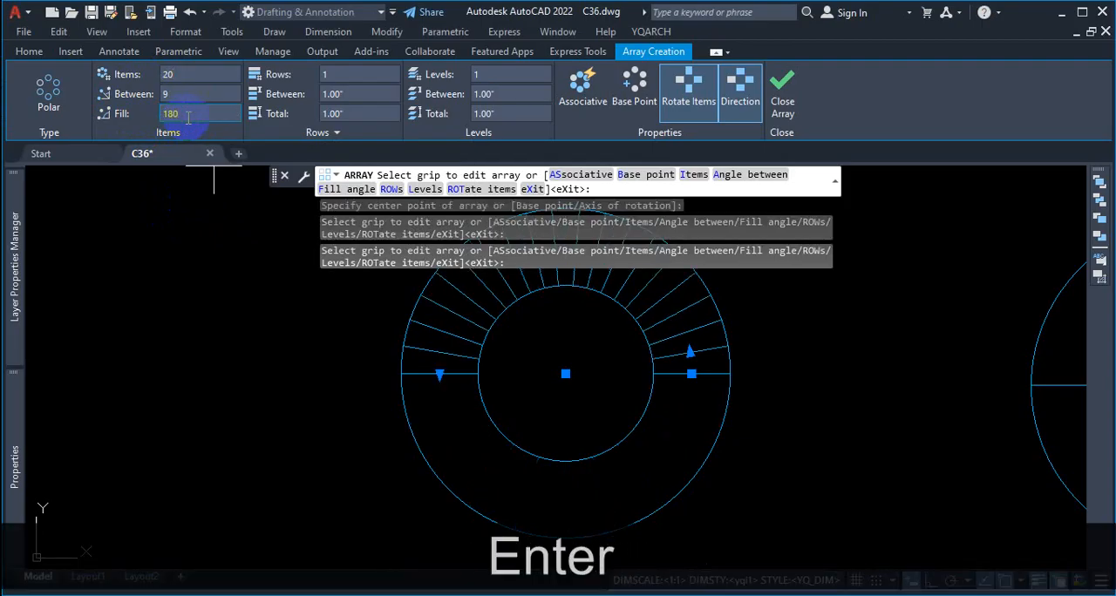
Step: Box and underline the Associative option in red
scroll(732, 462, "up", 3)
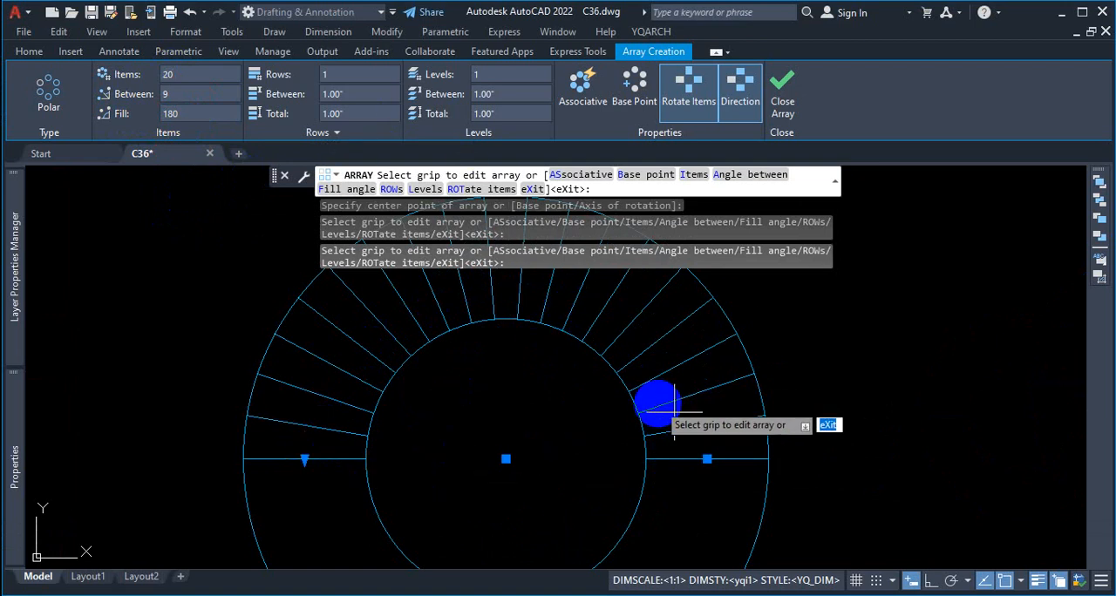
key("ctrl+1")
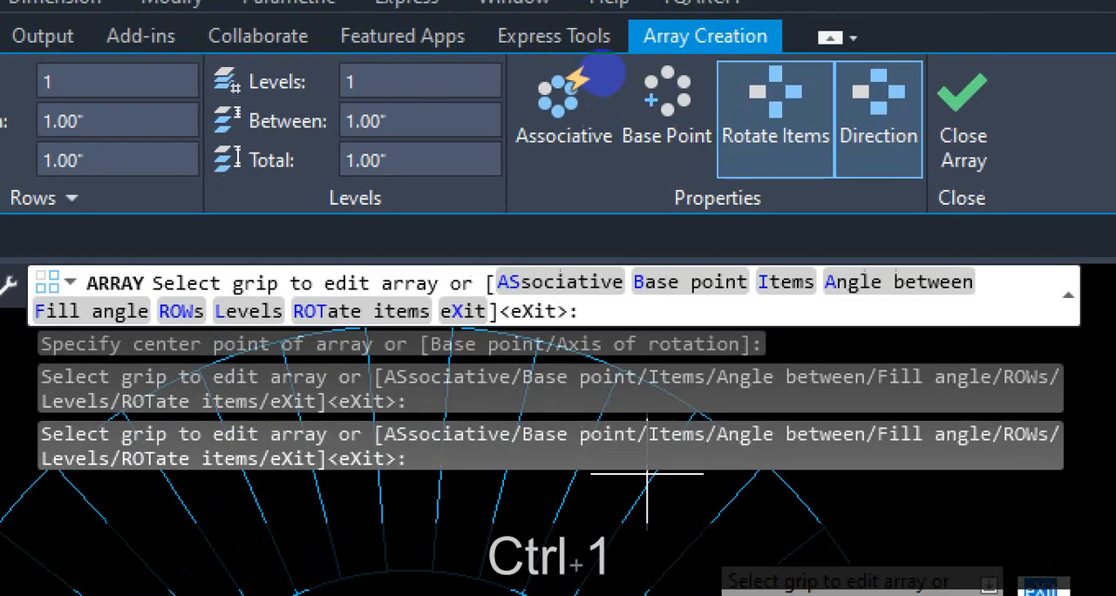
left_click(598, 21)
left_click_drag(606, 52, 508, 60)
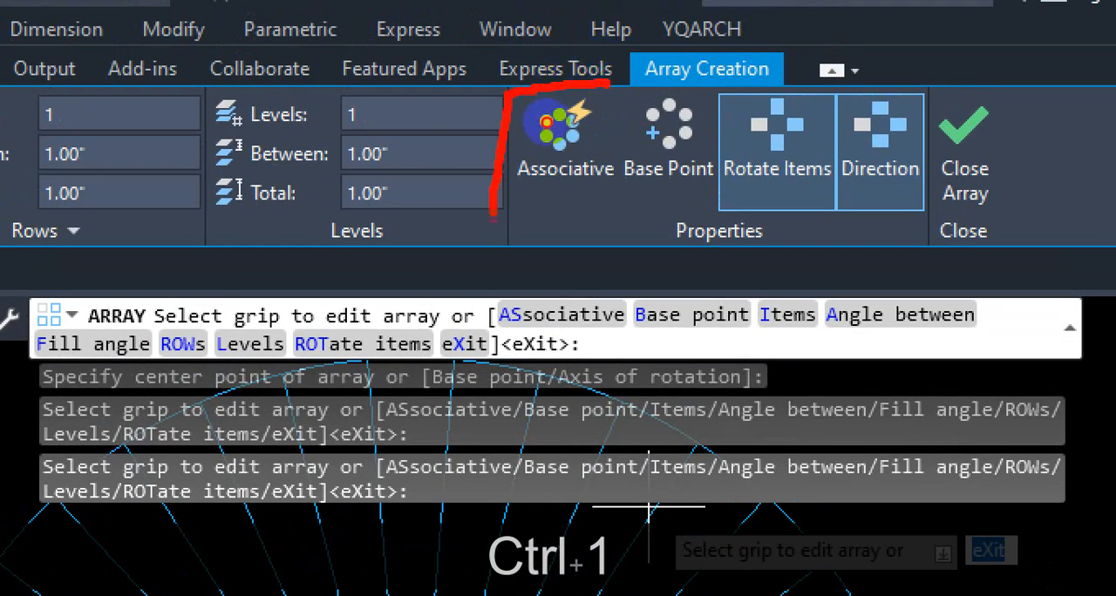
mouse_move(493, 215)
left_mouse_down()
mouse_move(610, 112)
mouse_move(614, 63)
left_mouse_up()
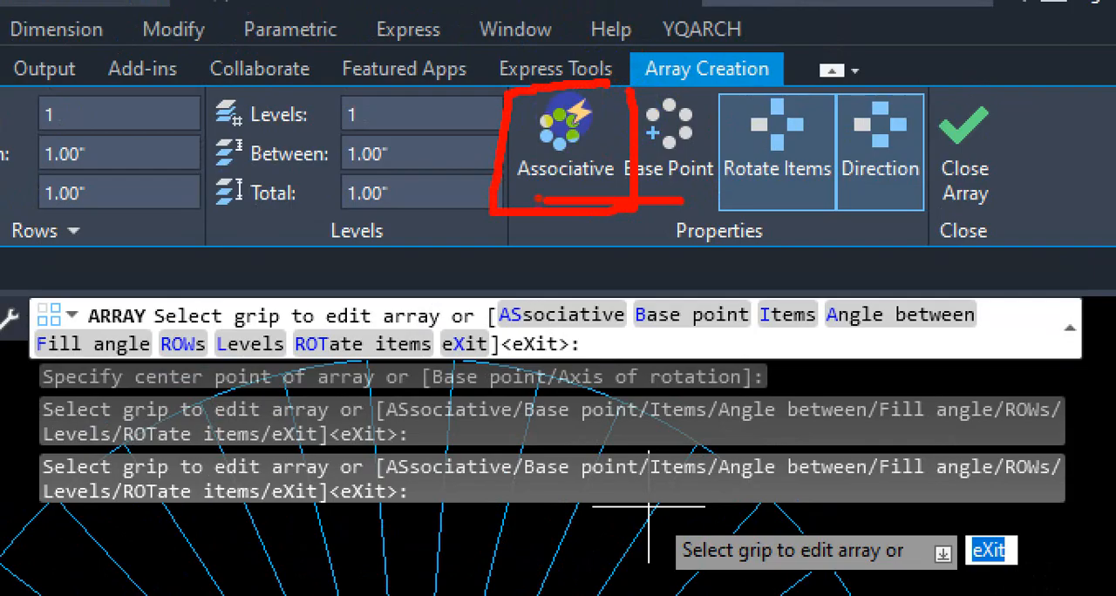
Step: Clear the markup, make the tread array associative, and finish the array
key("ctrl+1")
key("Escape")
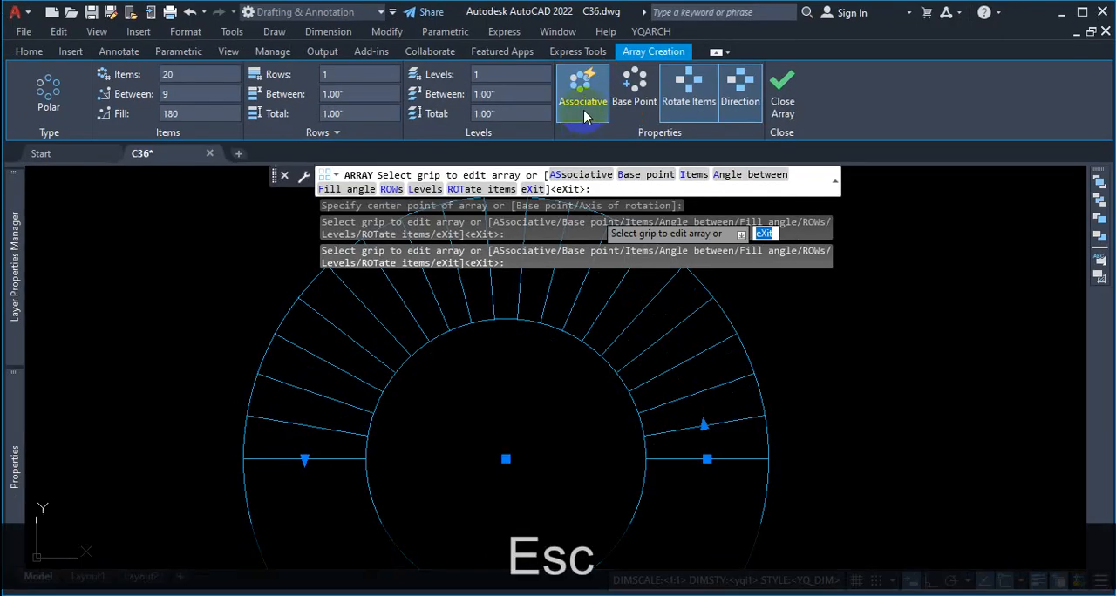
left_click(782, 98)
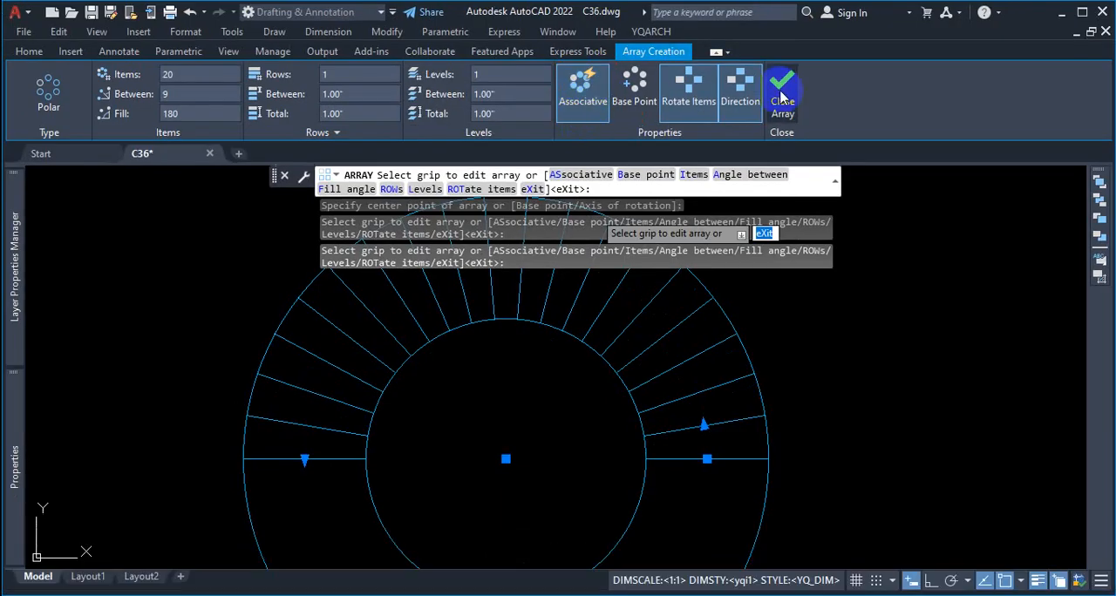
Step: Select the associative tread array of the first staircase to check that it acts as a single object, and deselect it
scroll(755, 440, "down", 4)
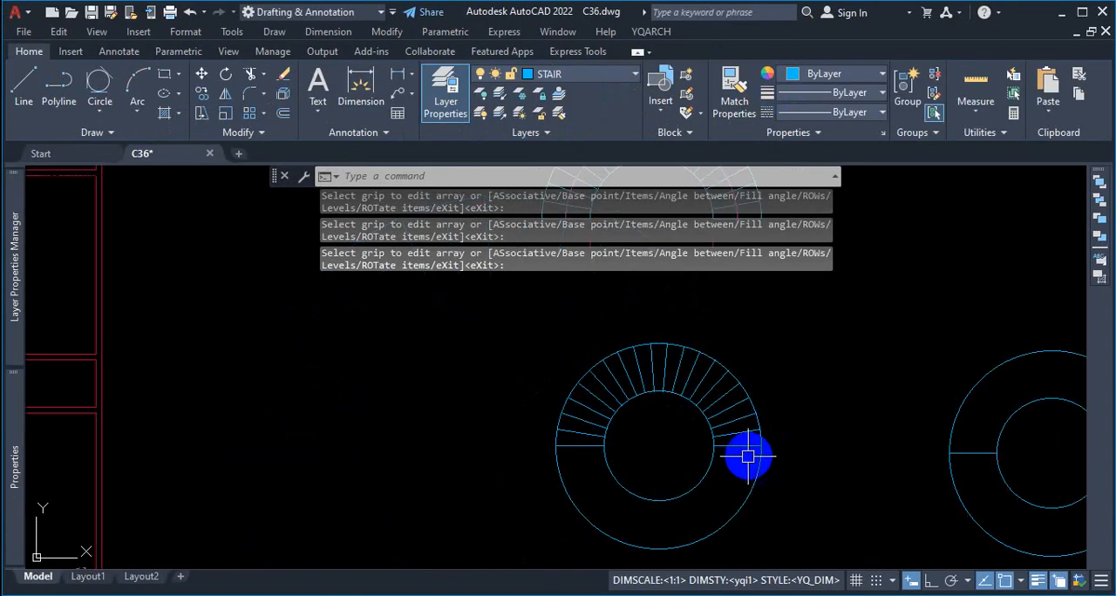
scroll(747, 455, "up", 4)
left_click(737, 399)
scroll(702, 496, "down", 4)
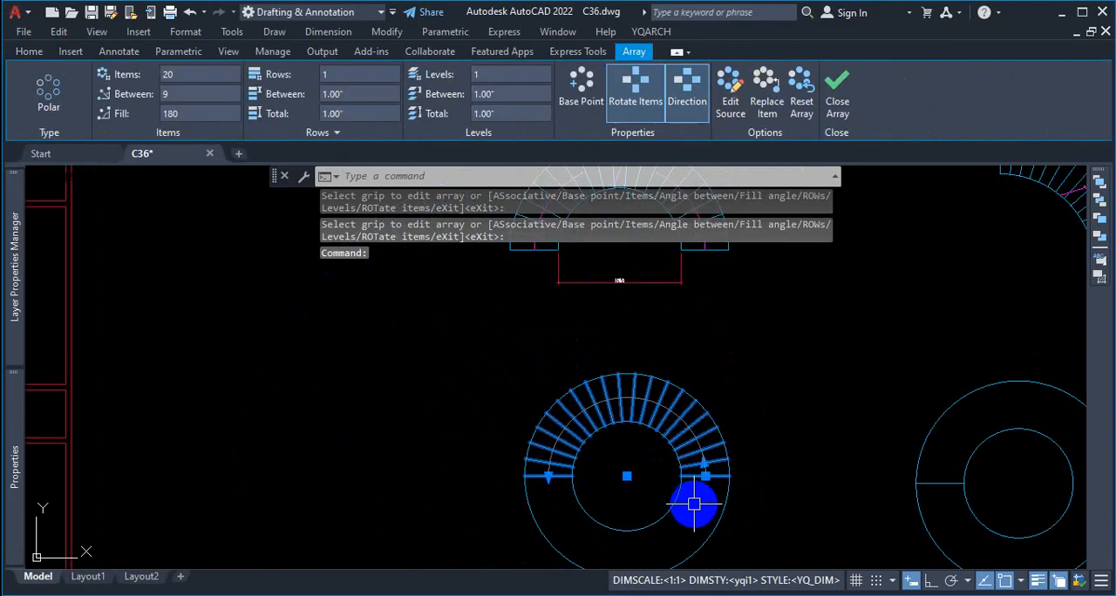
scroll(713, 463, "up", 2)
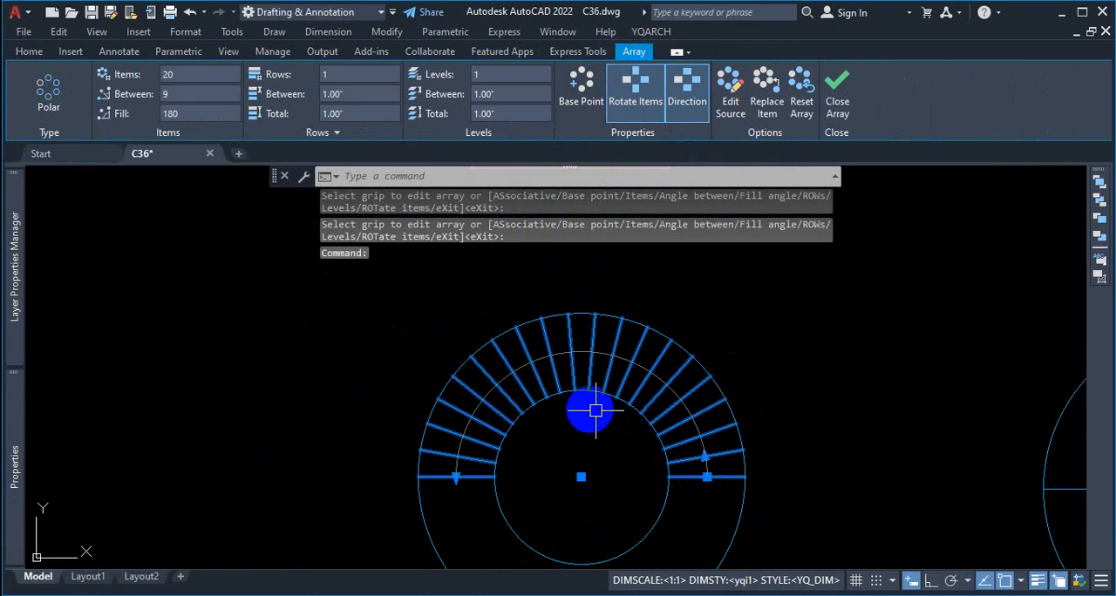
scroll(497, 394, "down", 2)
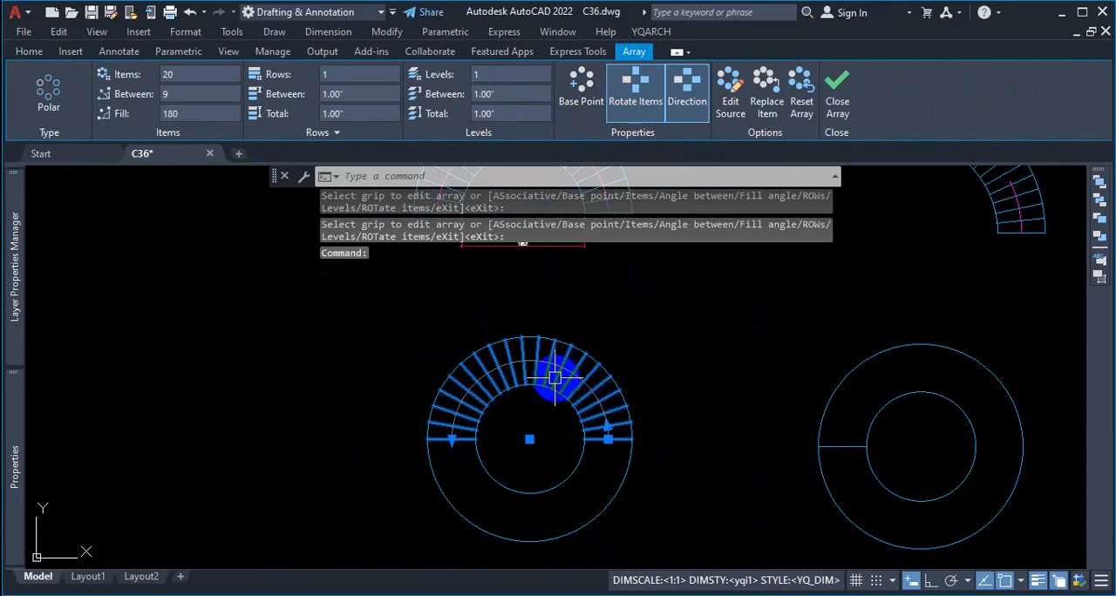
key("Escape")
scroll(723, 468, "down", 2)
scroll(735, 443, "up", 5)
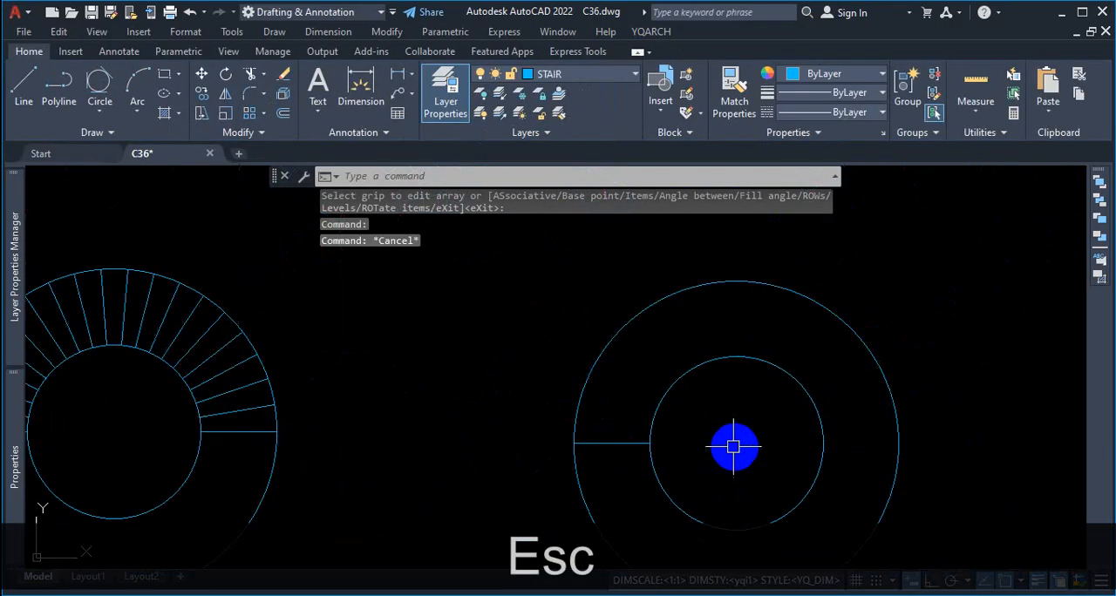
Step: Start a polar array of the second staircase's tread line, centered on its concentric circles
type("A")
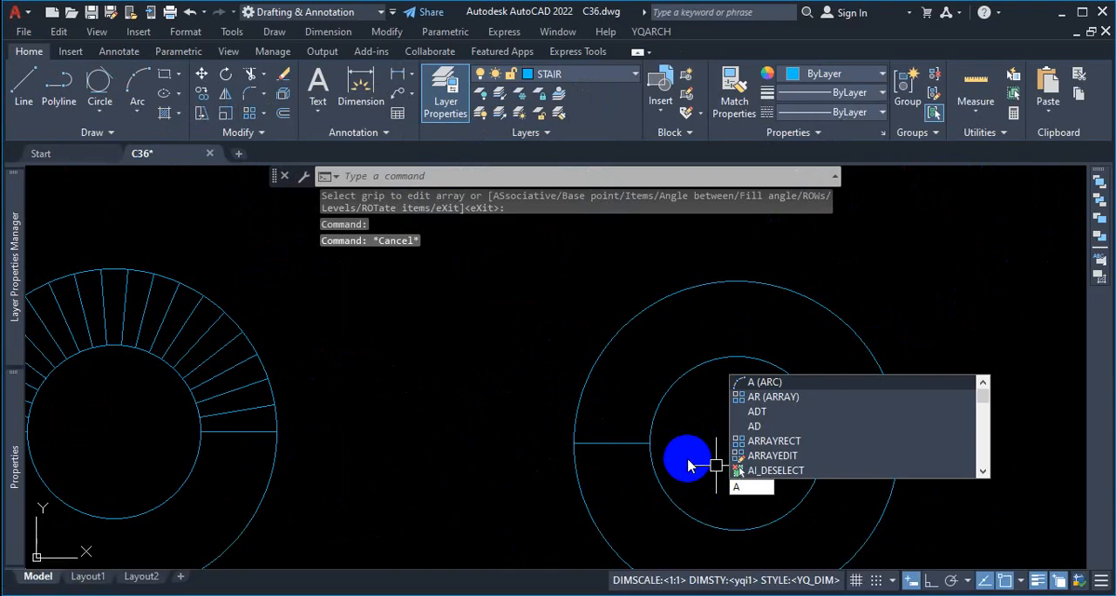
type("R")
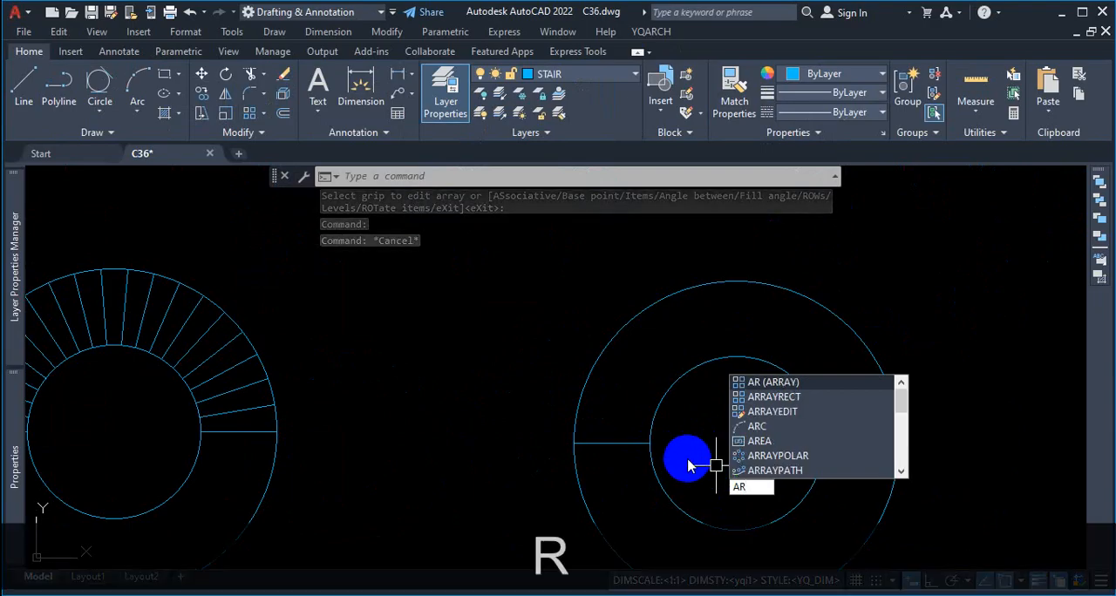
key("Return")
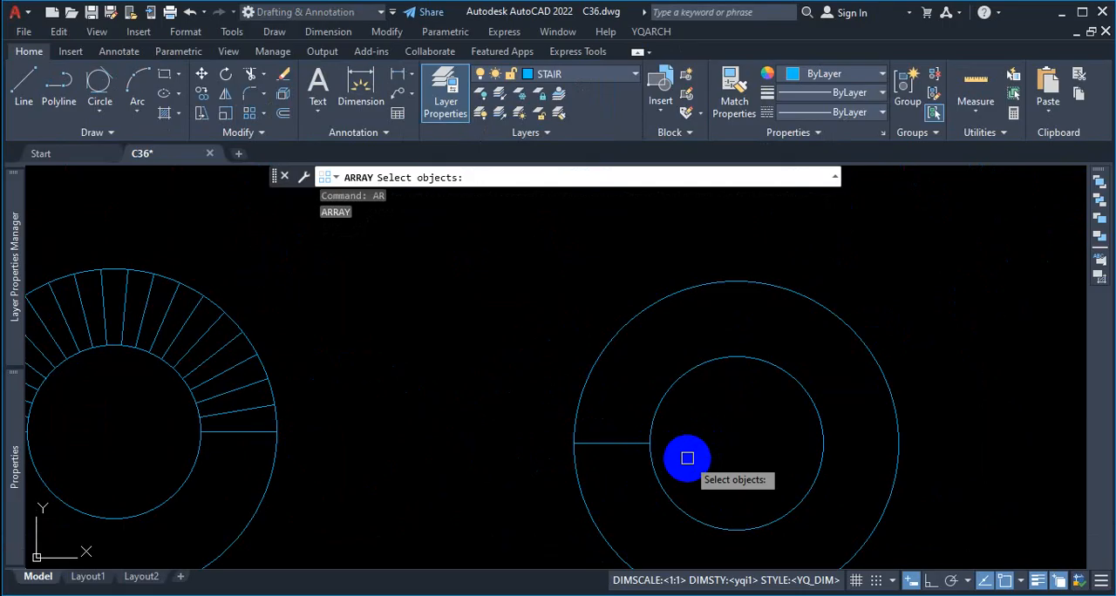
scroll(637, 478, "up", 4)
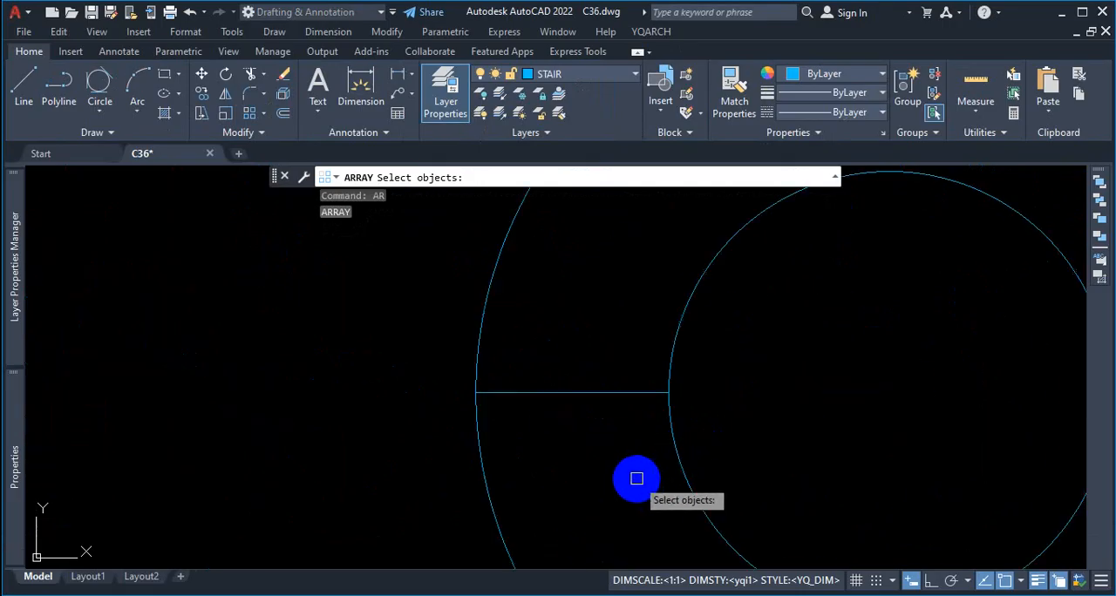
left_click(610, 393)
key("Return")
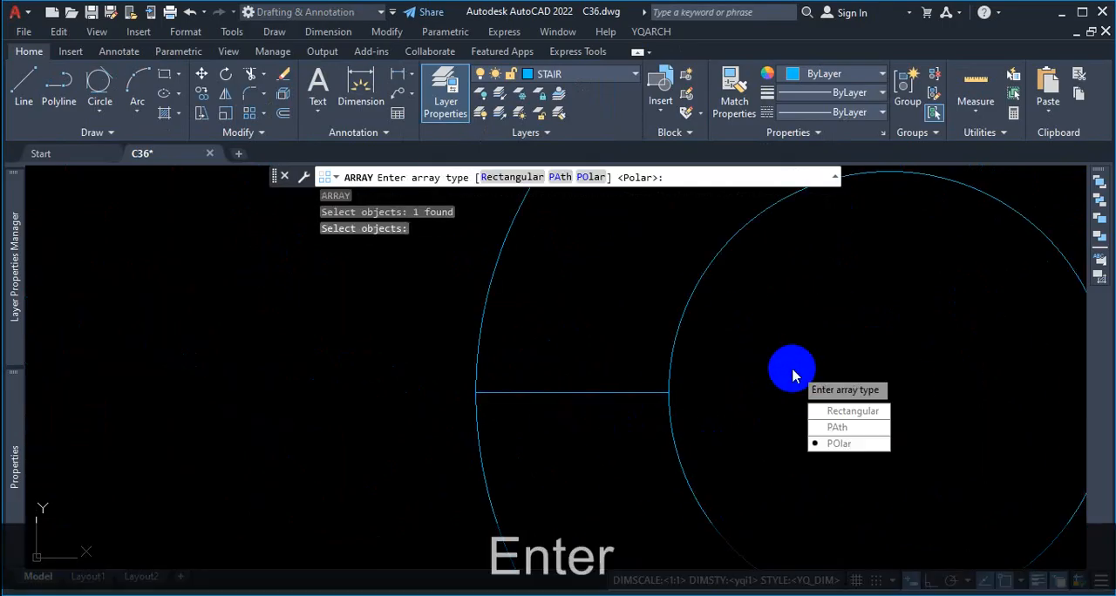
left_click(824, 439)
scroll(649, 375, "down", 6)
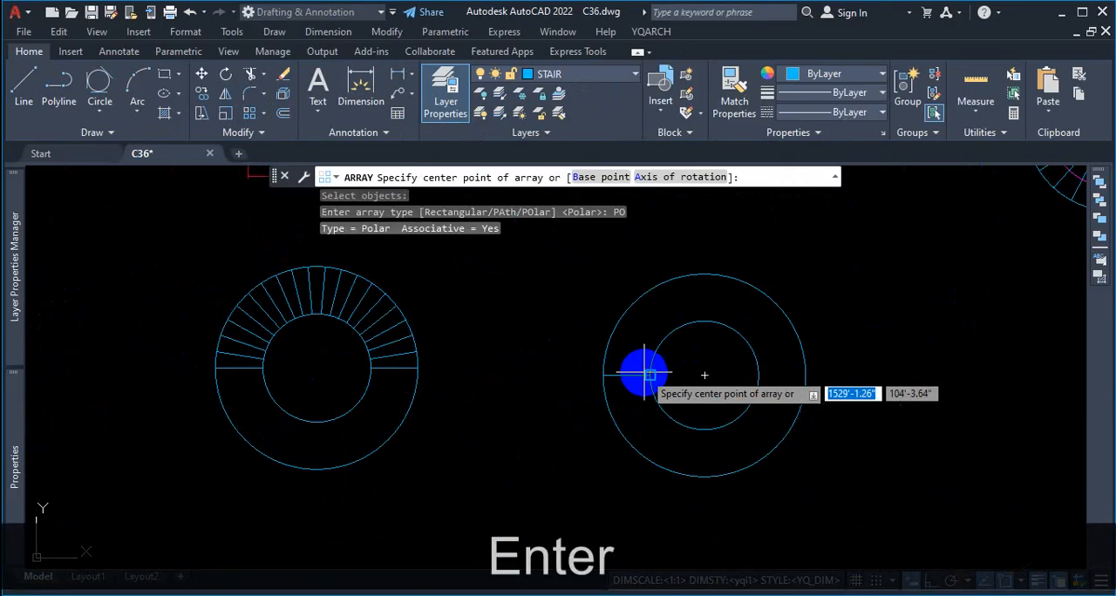
left_click(705, 374)
Step: Set the second staircase's polar array to 20 items with a fill angle of 180
left_click(192, 76)
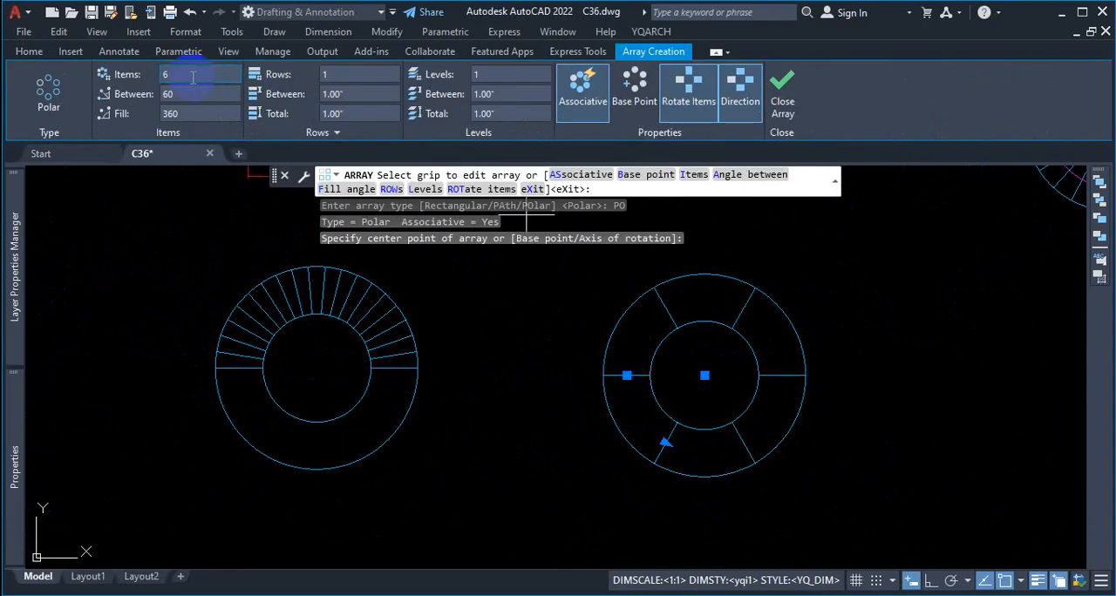
type("20")
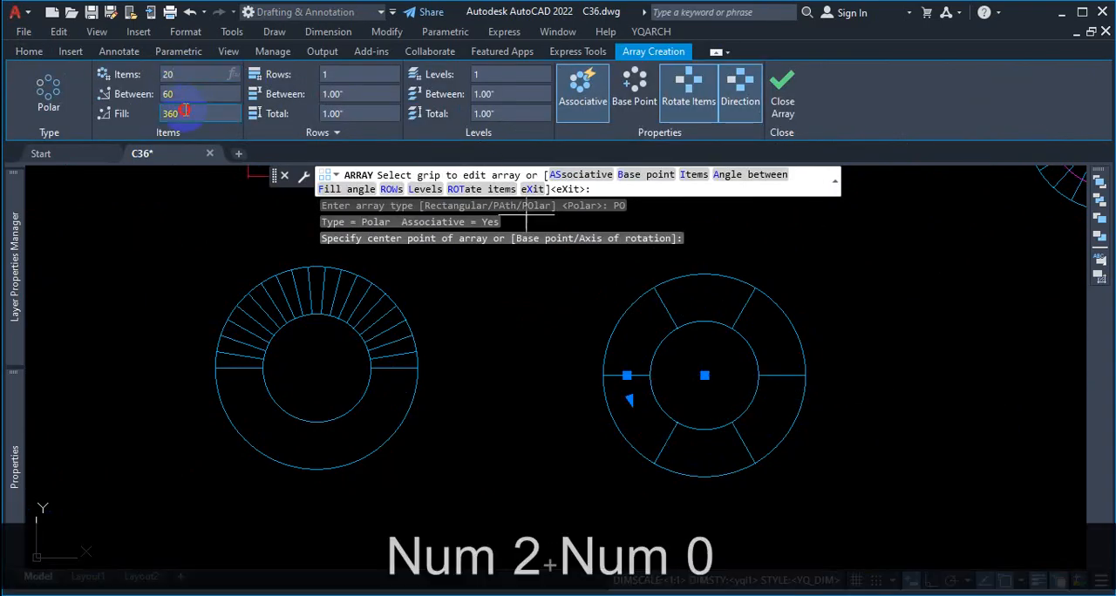
type("180")
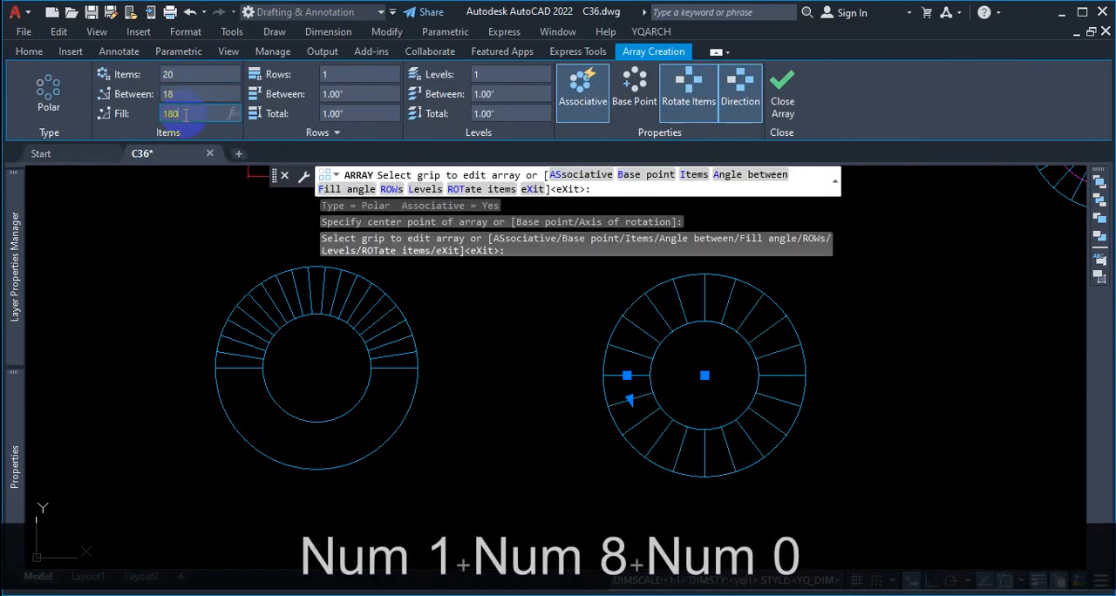
key("Return")
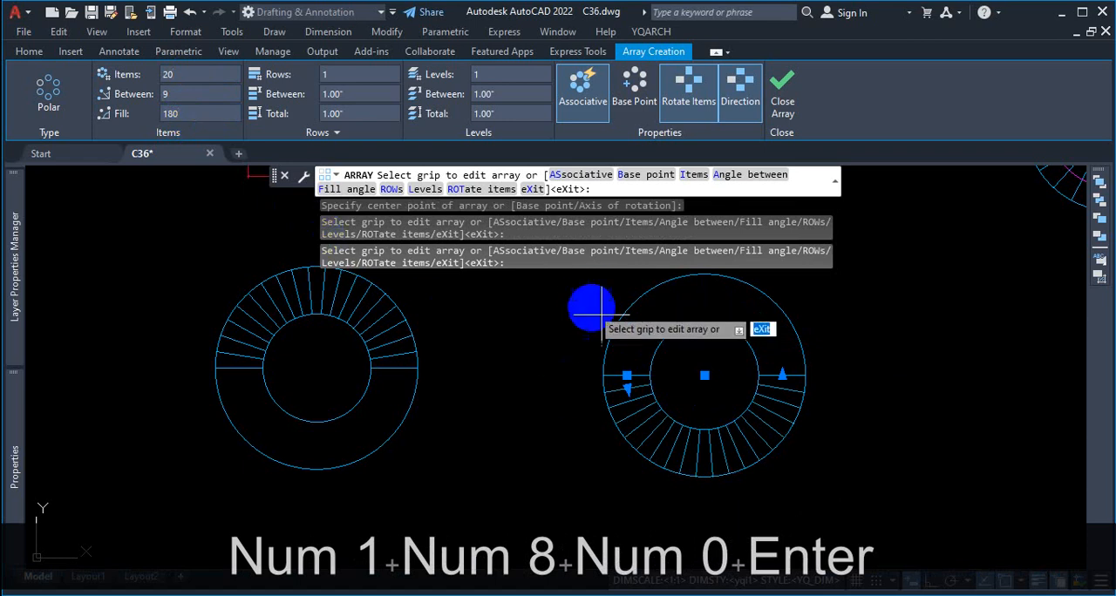
Step: Trace the possible tread sweep directions on both staircases in red, circle the Direction option, and clear the markup
middle_click_drag(602, 314, 482, 307)
key("ctrl+1")
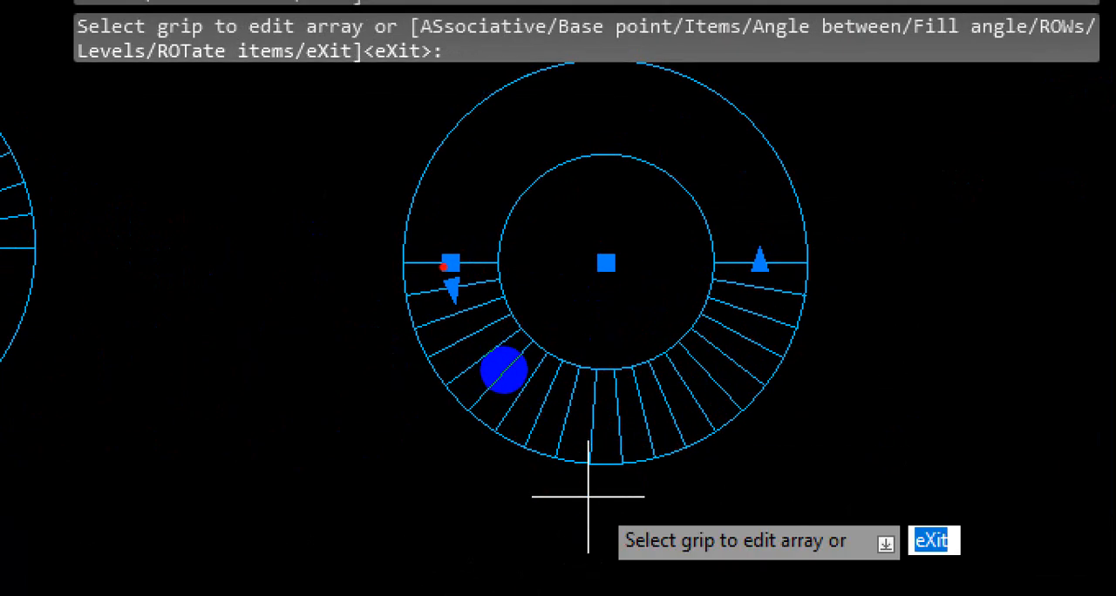
key("ctrl+1")
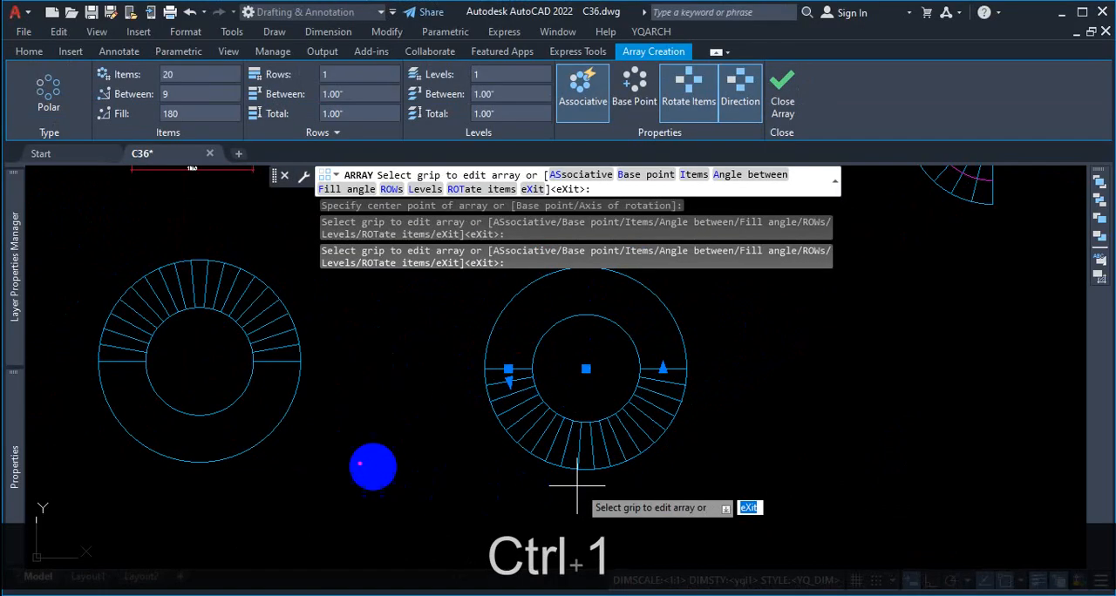
mouse_move(284, 360)
left_mouse_down()
mouse_move(267, 336)
mouse_move(75, 398)
mouse_move(142, 459)
left_mouse_up()
mouse_move(501, 364)
left_mouse_down()
mouse_move(578, 448)
mouse_move(651, 432)
left_mouse_up()
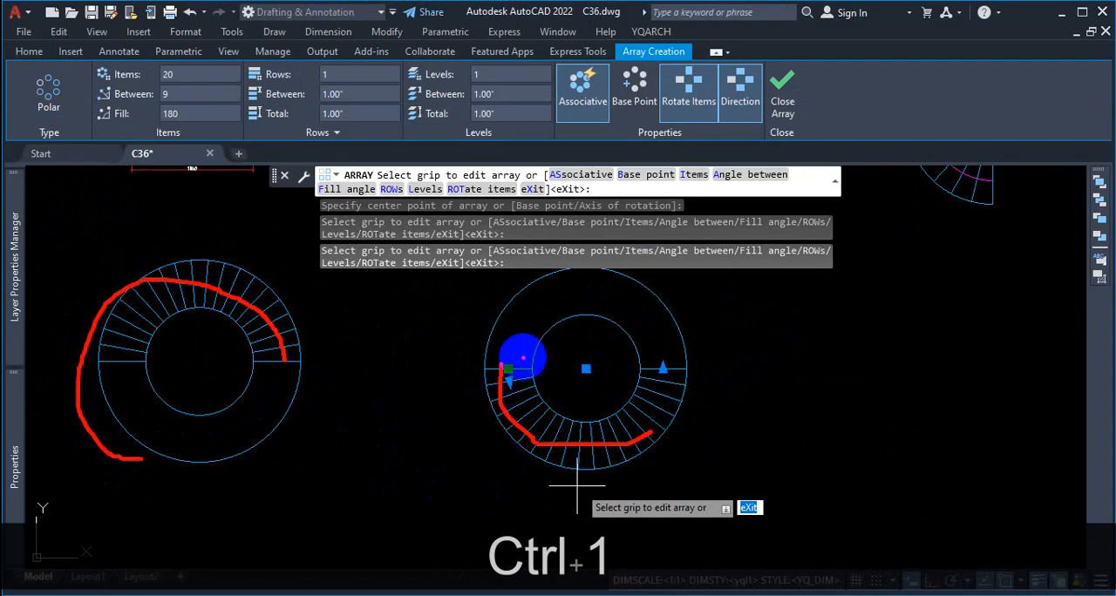
mouse_move(518, 352)
left_mouse_down()
mouse_move(613, 309)
mouse_move(664, 323)
left_mouse_up()
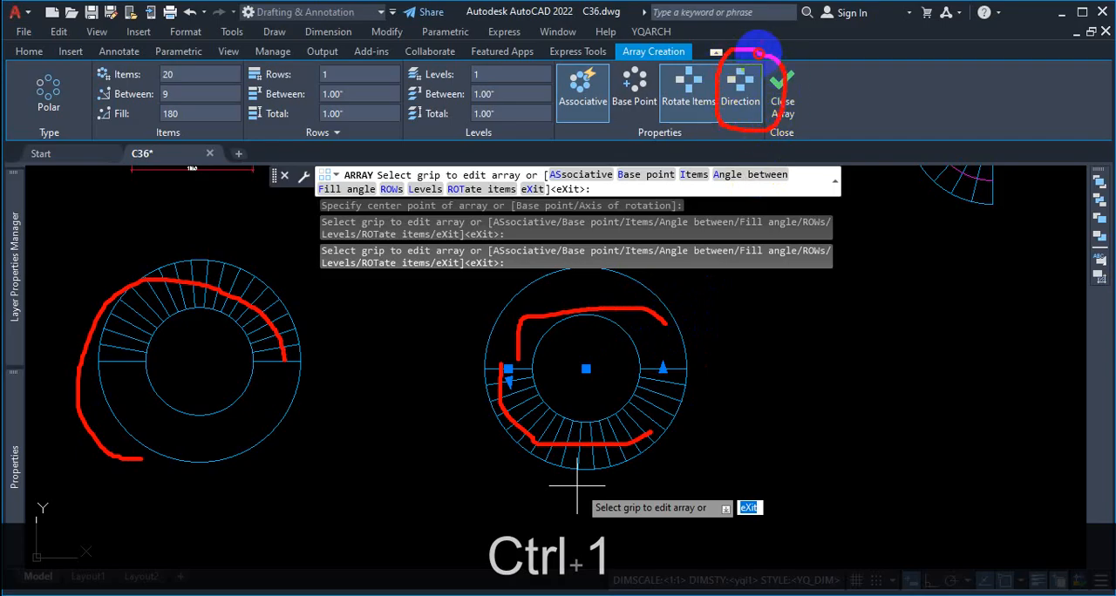
key("Escape")
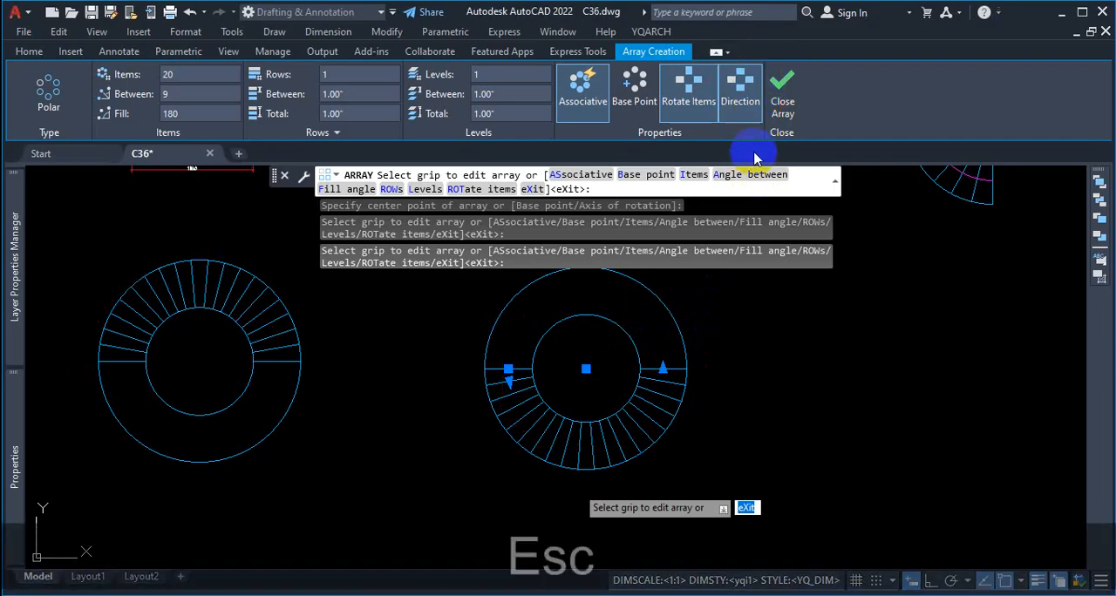
Step: Toggle the array direction to compare both sweeps, and leave it reversed so the treads fill the upper half
left_click(749, 101)
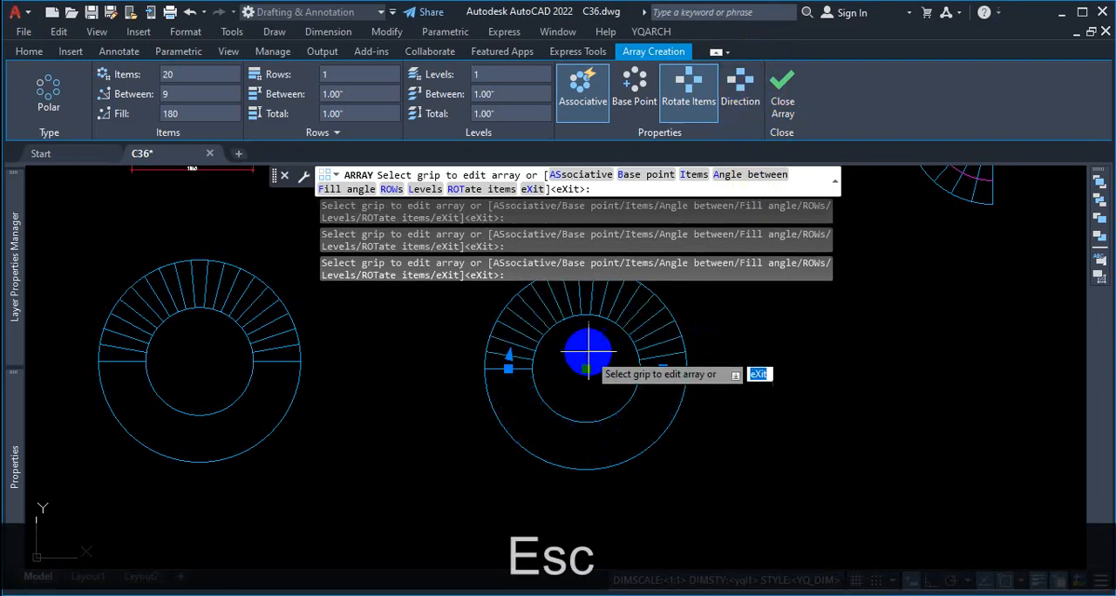
scroll(603, 397, "up", 2)
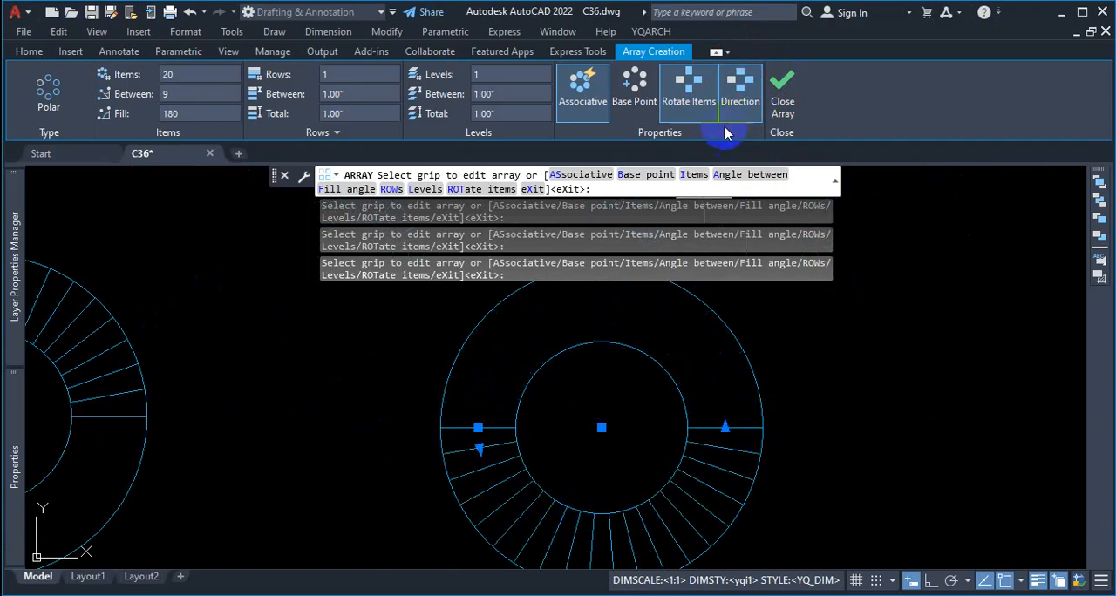
left_click(739, 98)
left_click(737, 99)
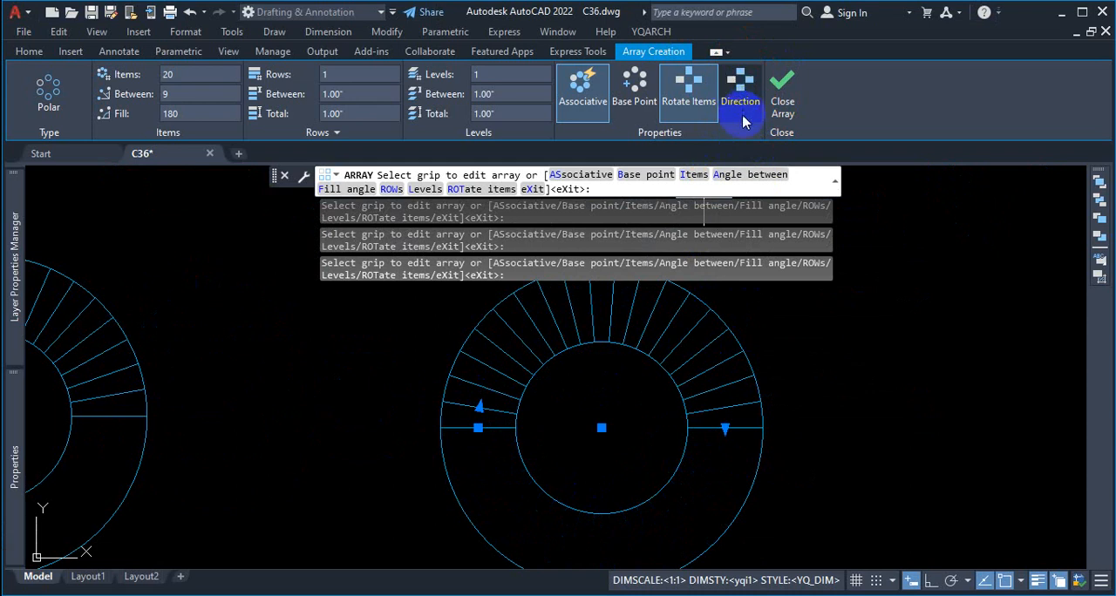
scroll(871, 309, "down", 4)
scroll(797, 319, "up", 4)
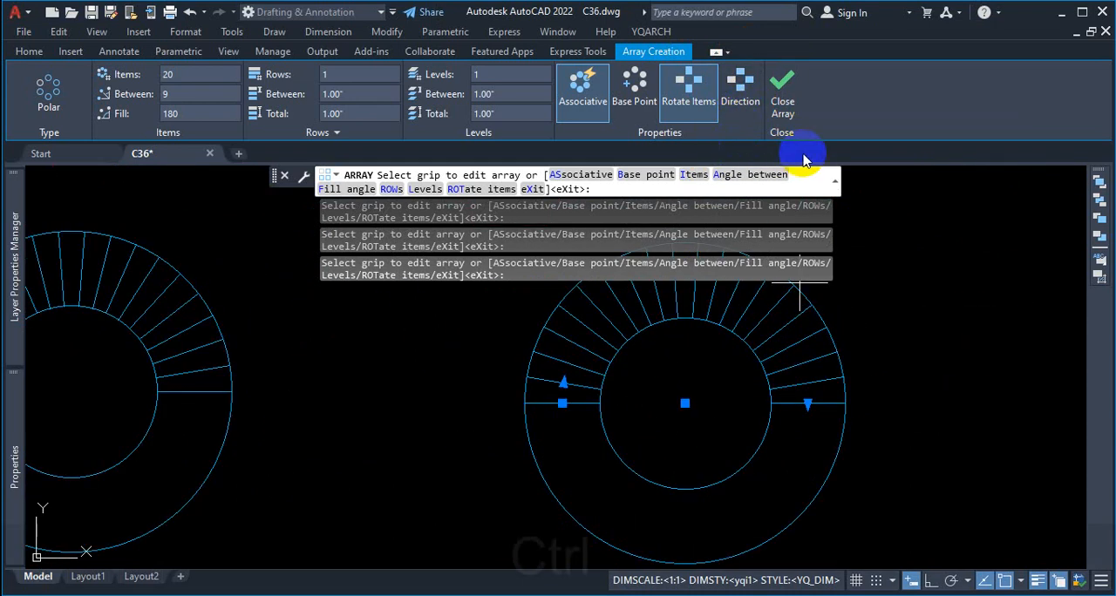
Step: Circle and underline the Rotate Items option in red, and clear the markup
key("ctrl+1")
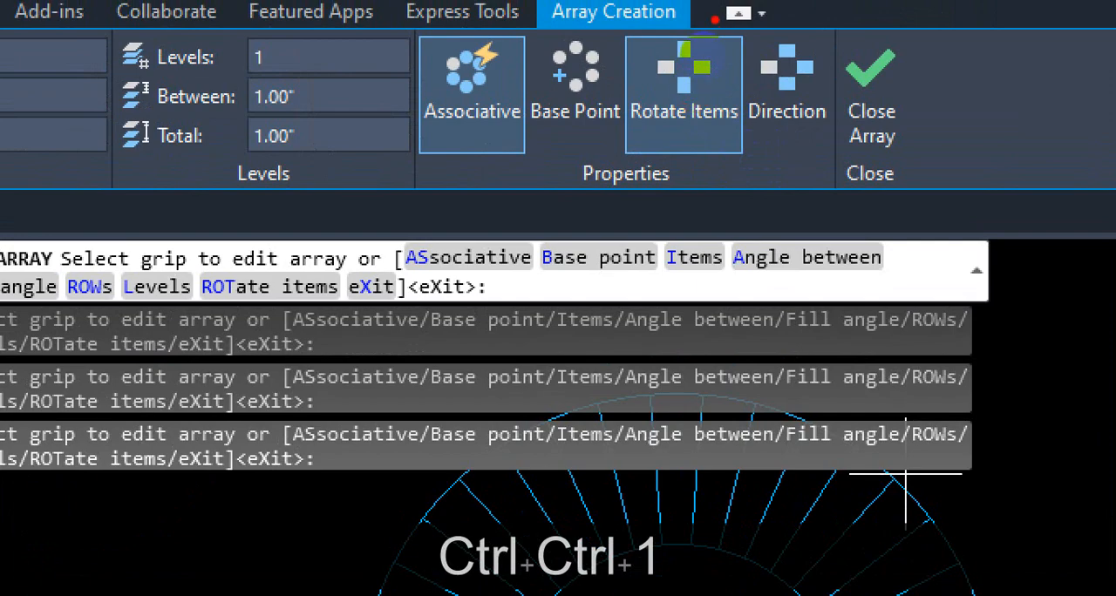
left_click_drag(715, 14, 605, 125)
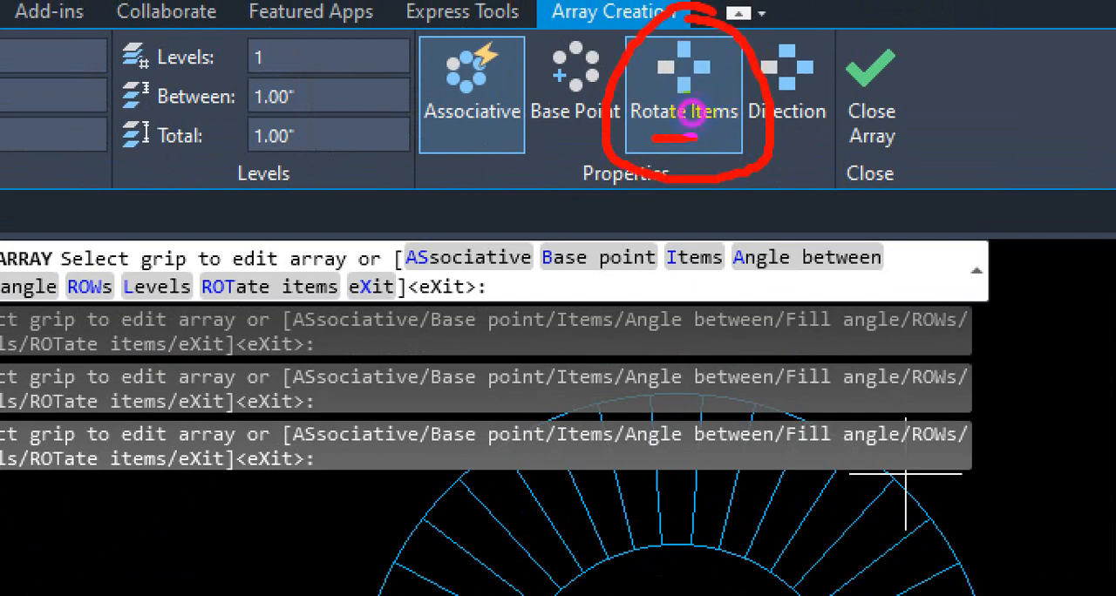
key("Escape")
Step: Turn off Rotate Items to examine the unrotated treads, and turn the option back on
left_click(692, 90)
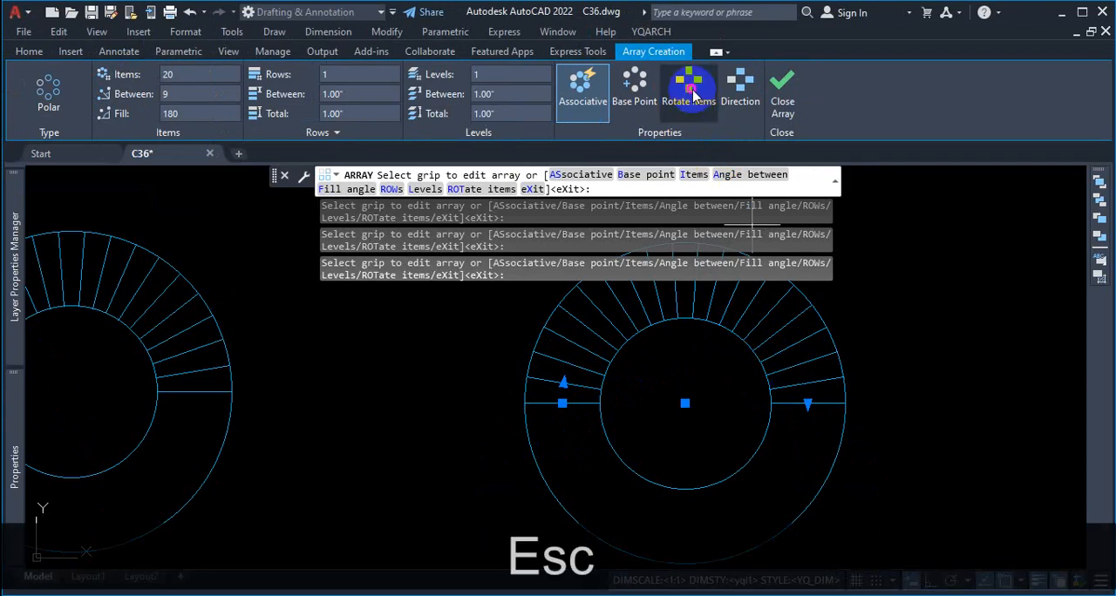
scroll(834, 362, "up", 3)
scroll(897, 354, "down", 4)
scroll(898, 356, "up", 1)
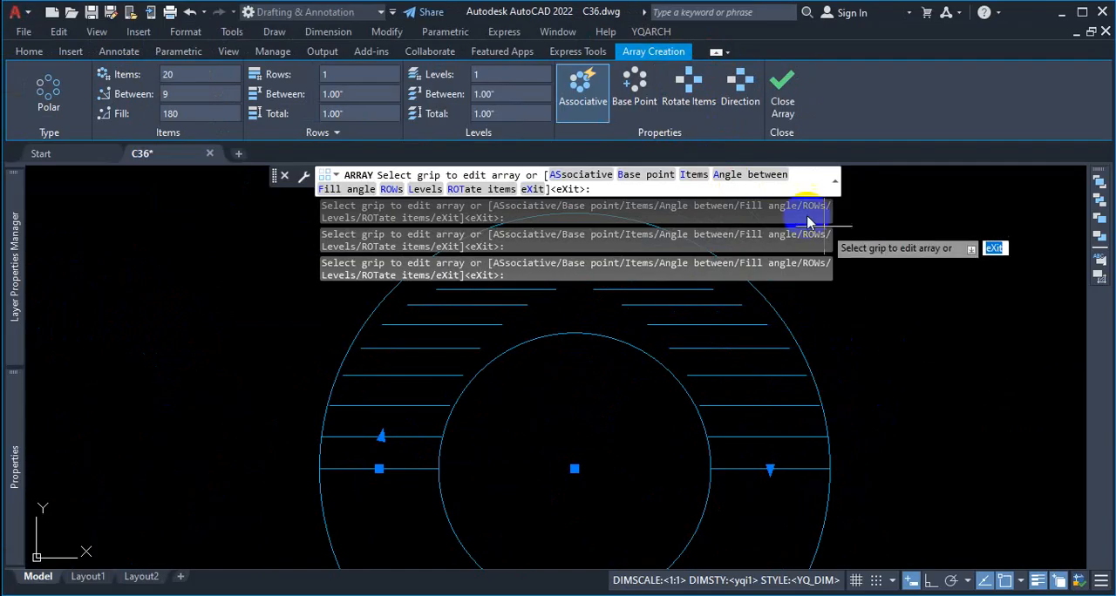
left_click(688, 87)
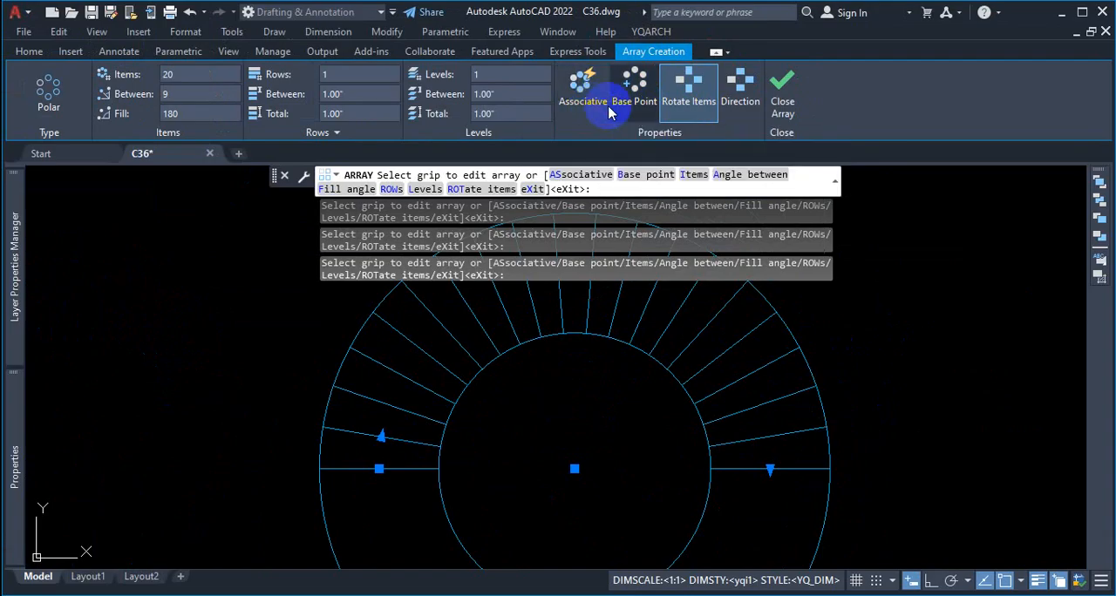
Step: Make the second staircase's tread array non-associative and finish the array
left_click(780, 101)
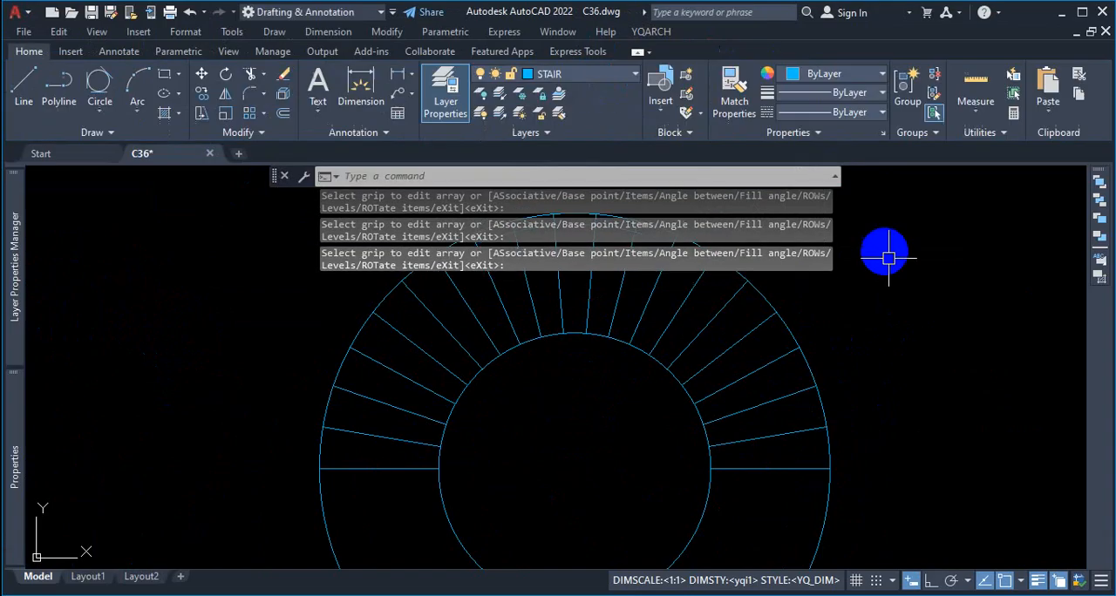
Step: Select individual treads of the second staircase to check that they are separate lines, and deselect them
scroll(959, 378, "down", 3)
scroll(865, 366, "up", 3)
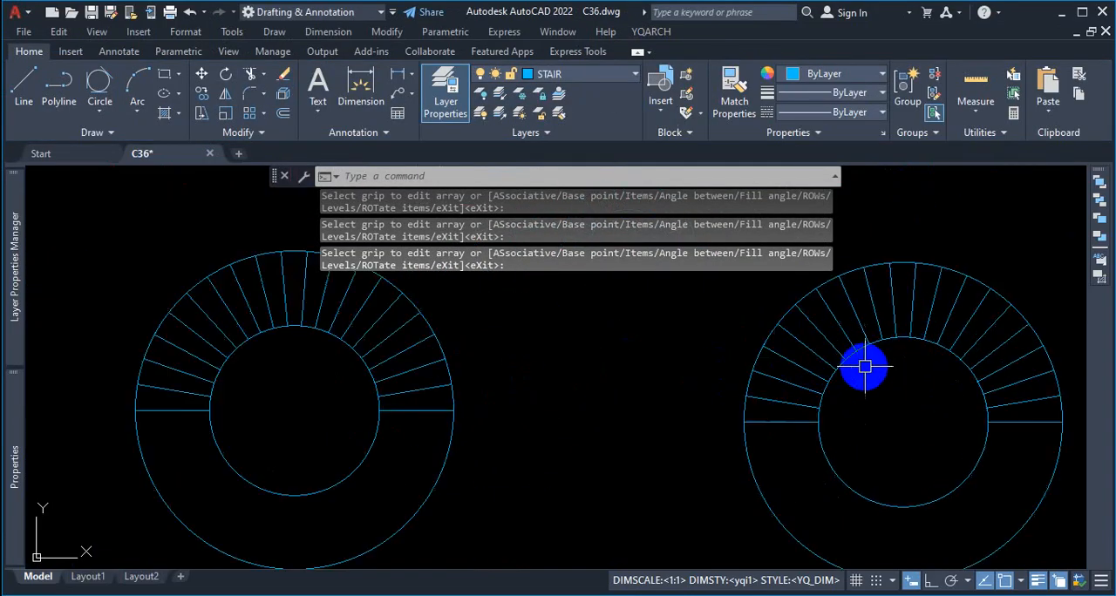
left_click(859, 311)
left_click(805, 324)
left_click(789, 375)
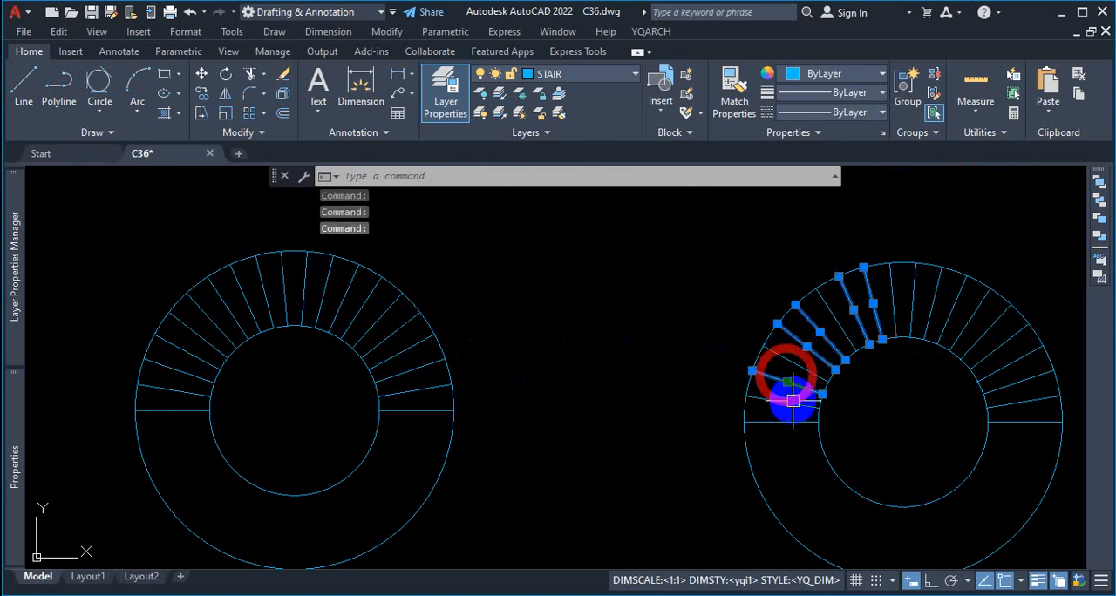
key("Escape")
scroll(982, 333, "up", 5)
left_click(981, 333)
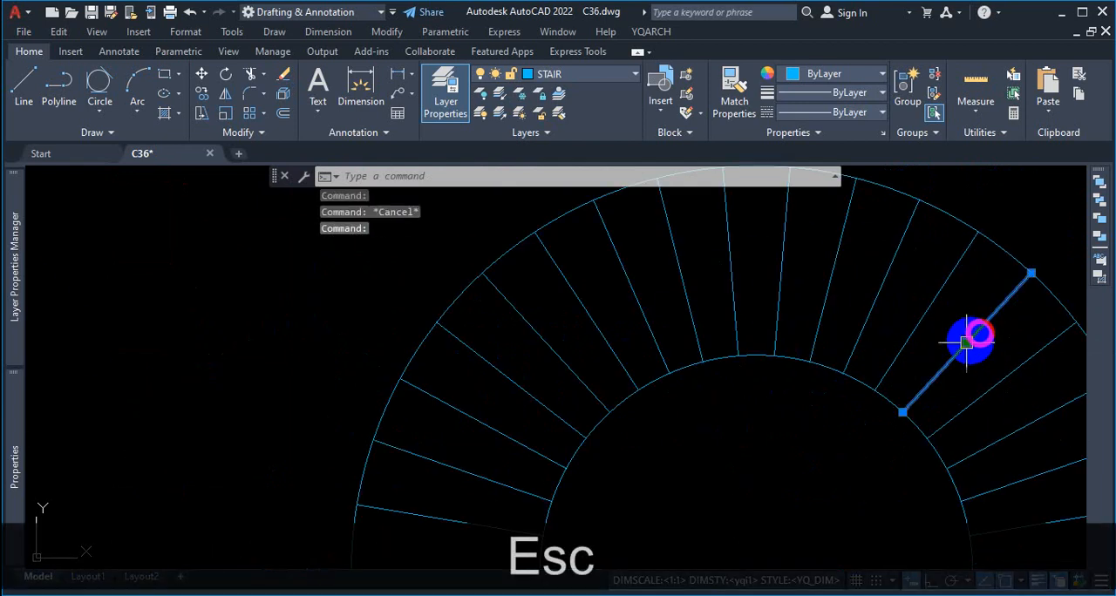
key("Escape")
scroll(957, 280, "down", 5)
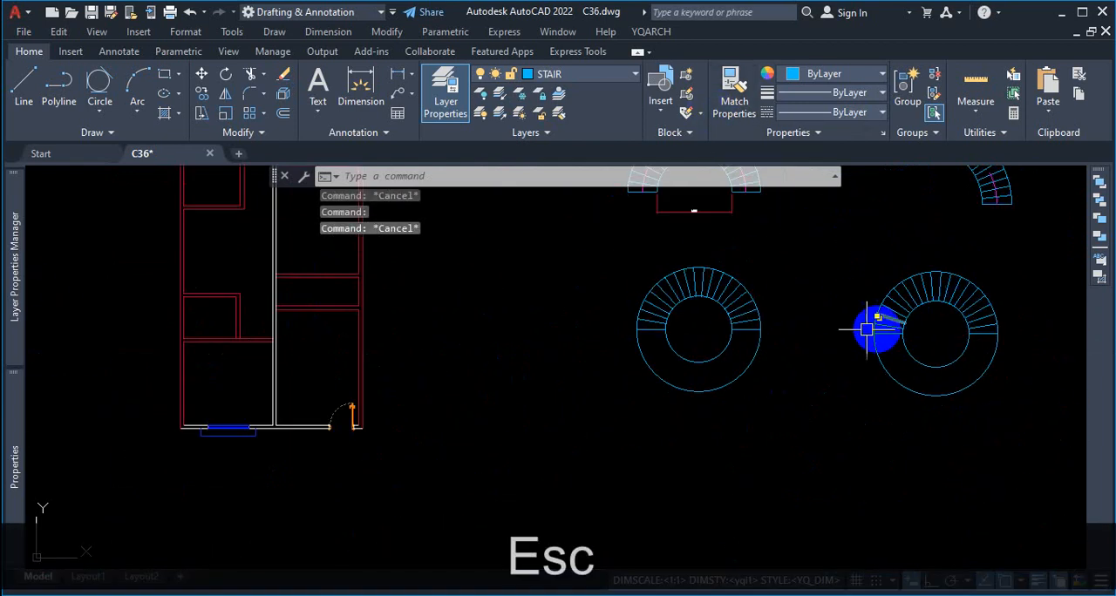
Step: Select the first staircase's associative tread array again to compare it with the separate treads
scroll(709, 294, "up", 4)
left_click(753, 272)
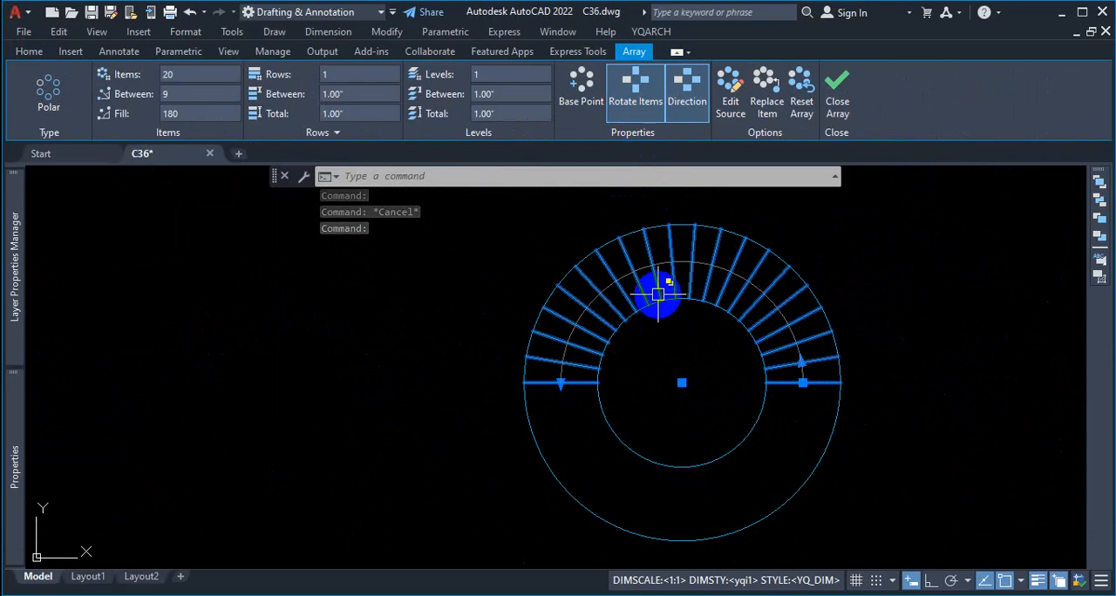
scroll(523, 340, "down", 2)
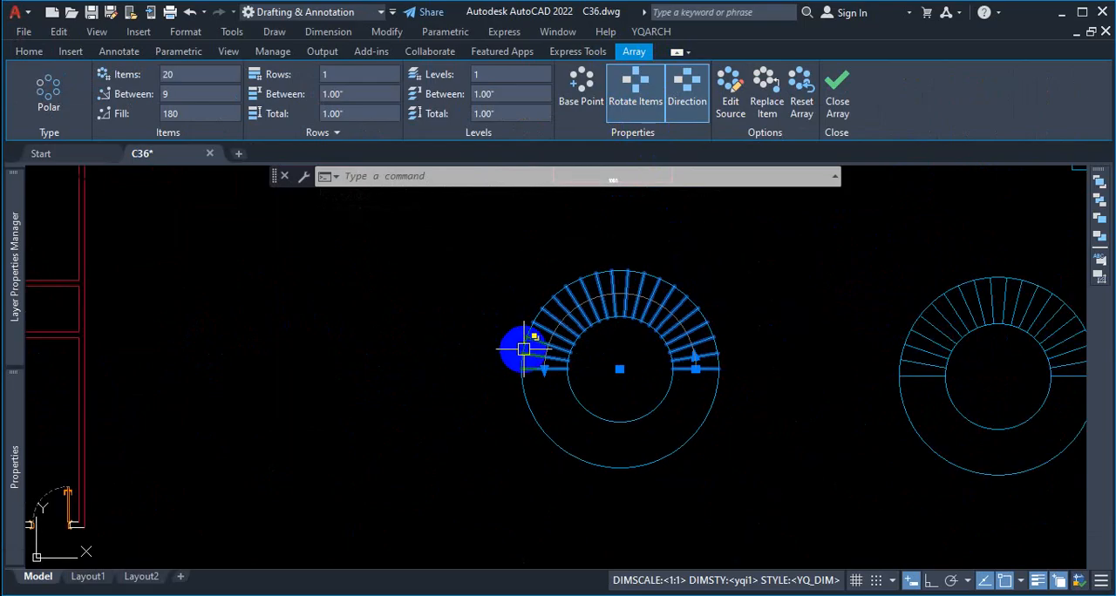
scroll(728, 310, "up", 2)
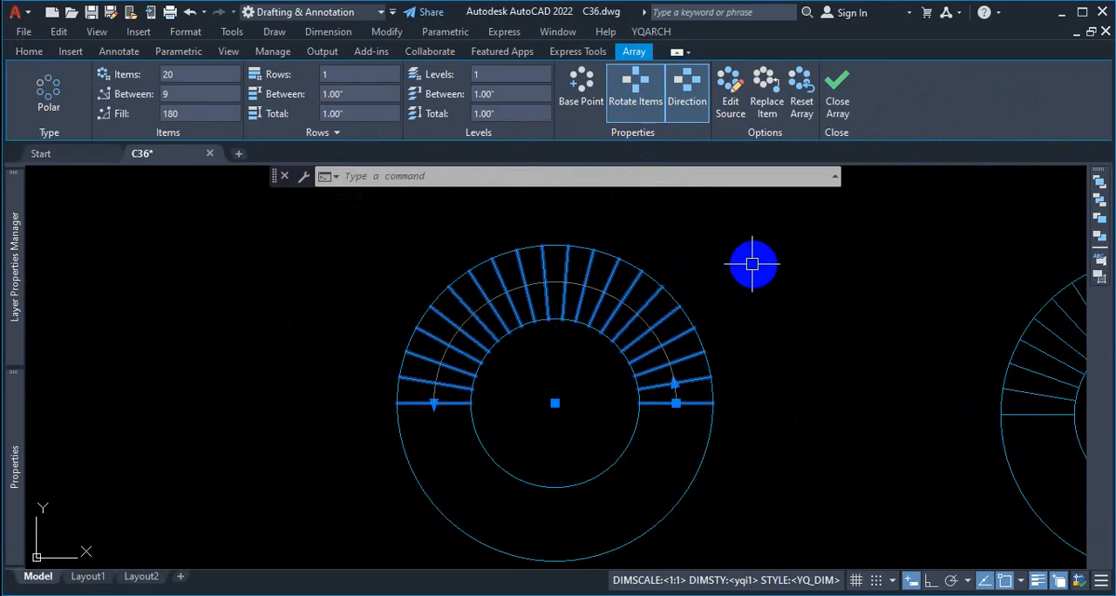
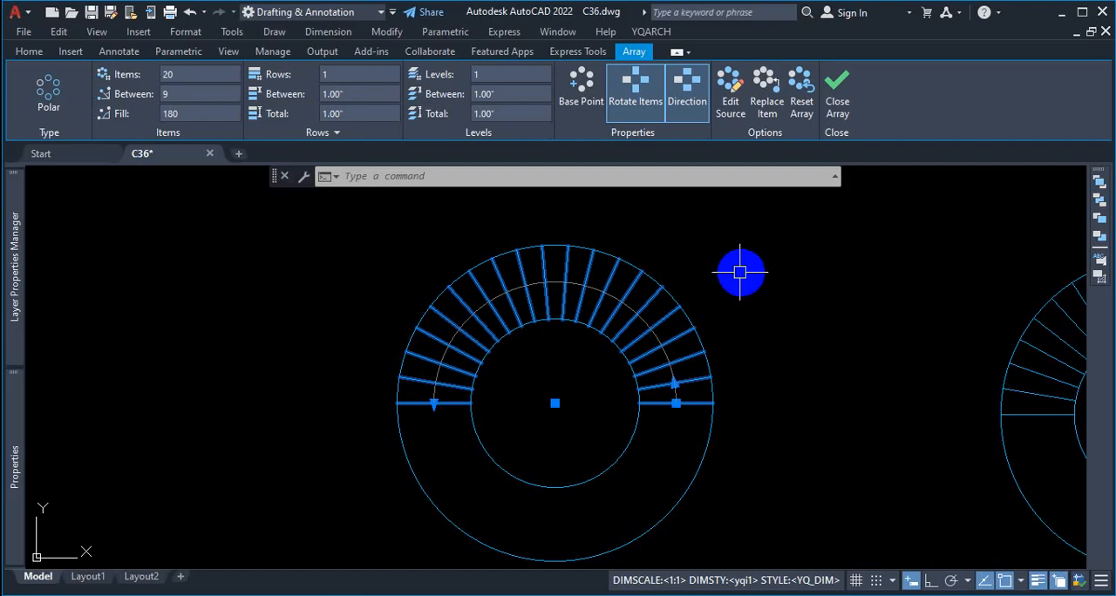
Step: Explode the first staircase's tread array and select individual treads to check that they are separate lines, and deselect them
type("x")
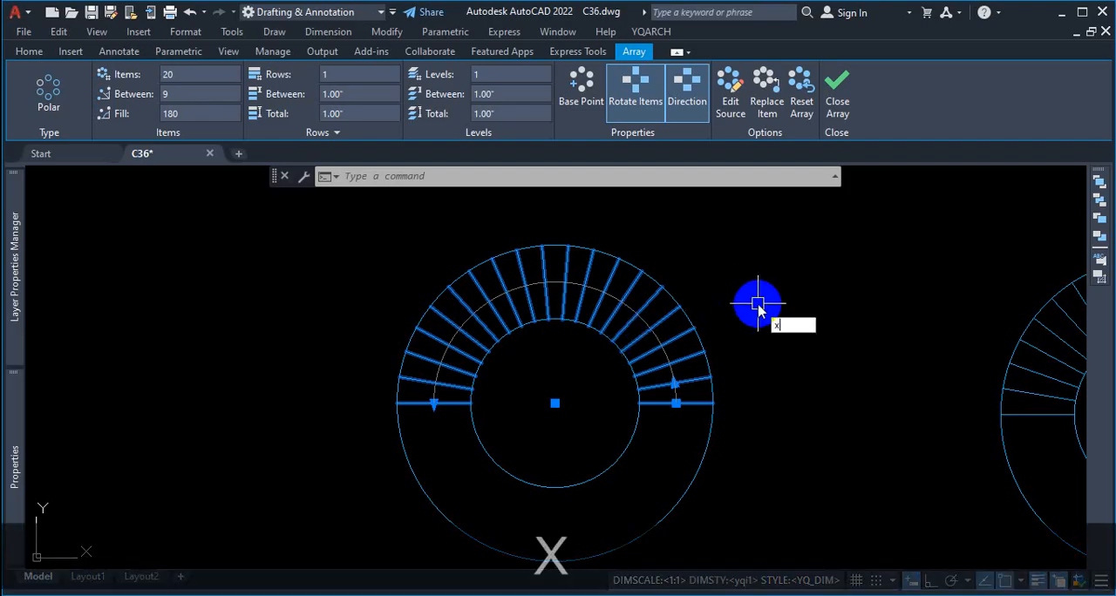
key("Return")
left_click(654, 353)
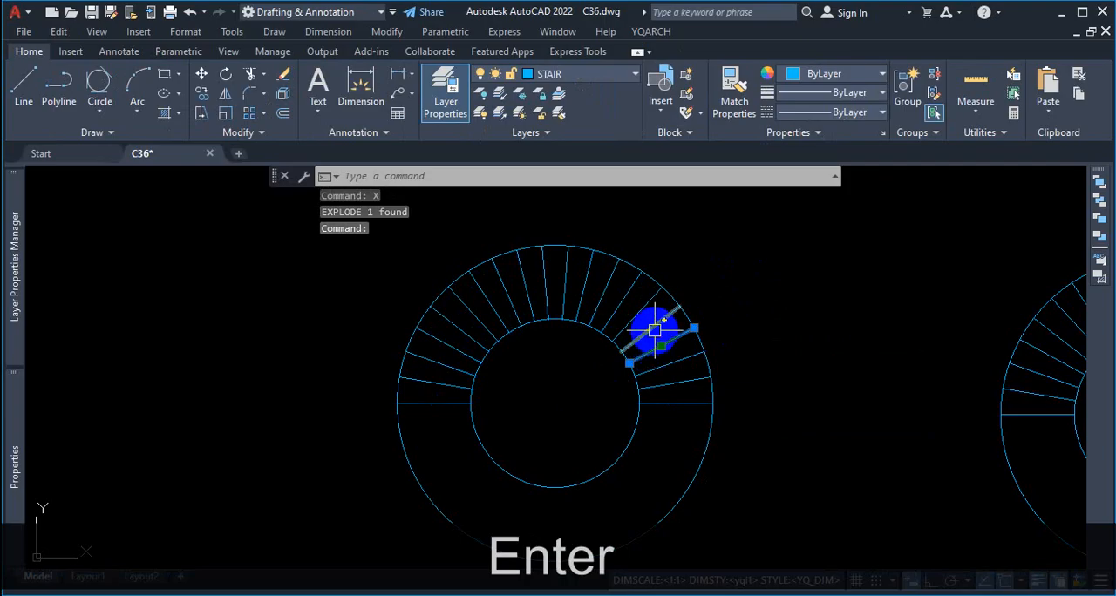
left_click(653, 329)
left_click(637, 314)
key("Escape")
scroll(549, 316, "down", 5)
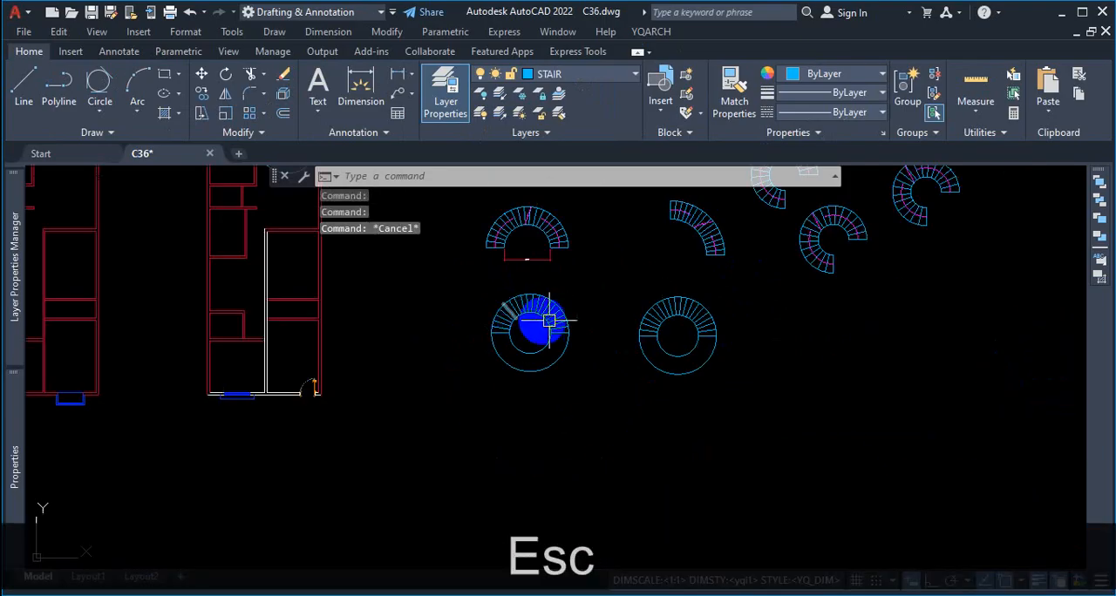
Step: Undo the explode and the polar arrays of both circular staircases, back to a single tread line in each ring
key("ctrl+z")
key("ctrl+z")
key("ctrl+z")
key("ctrl+z")
key("ctrl+z")
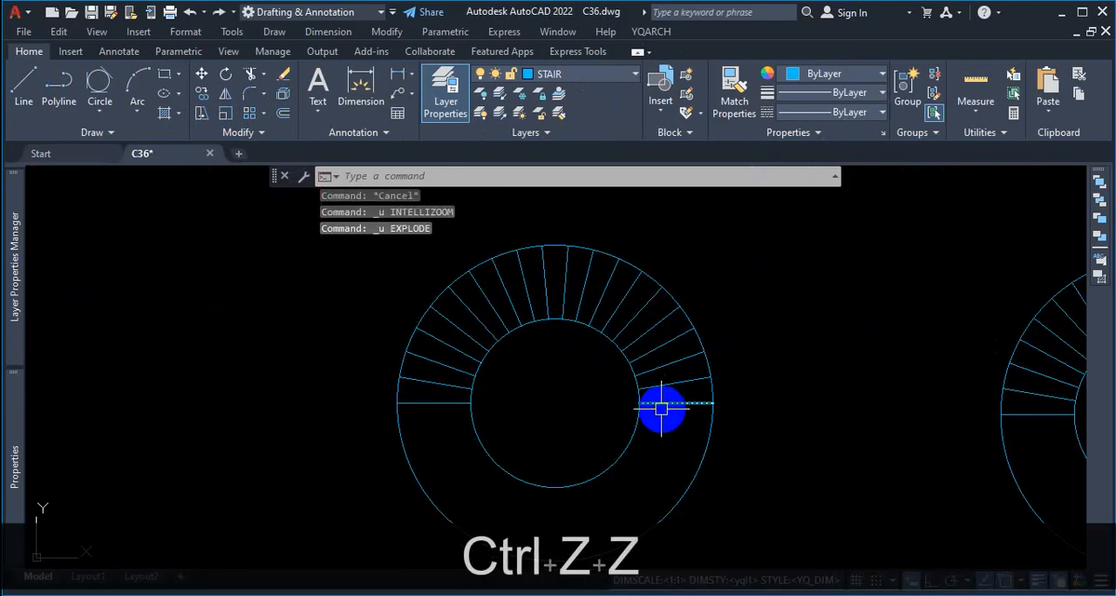
key("ctrl+z")
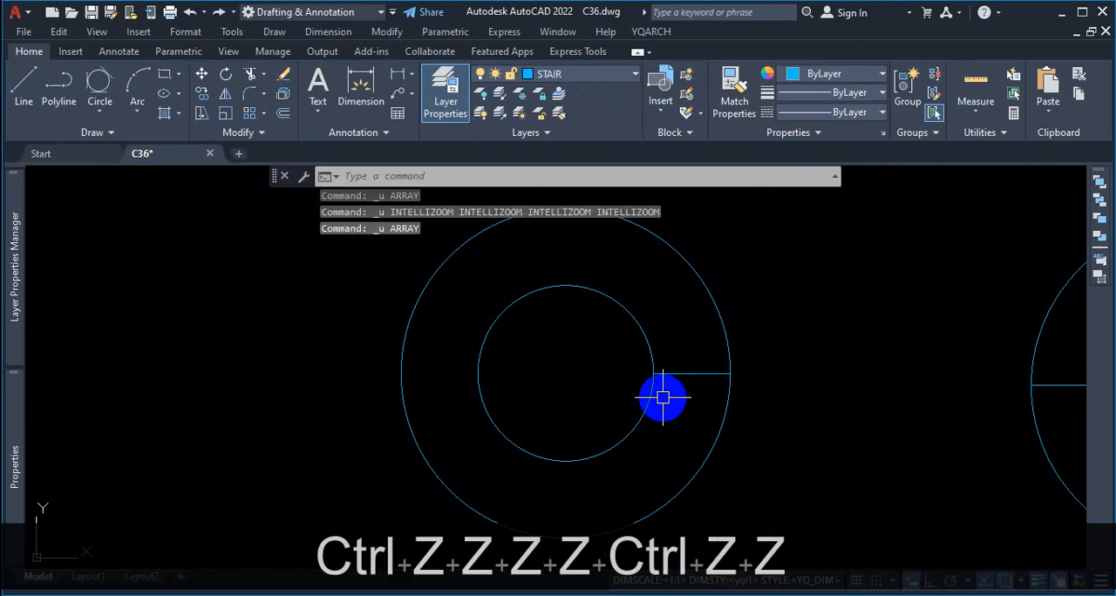
Step: Create a polar array of the first ring's tread line about the circles' centre with 20 items
scroll(623, 397, "down", 3)
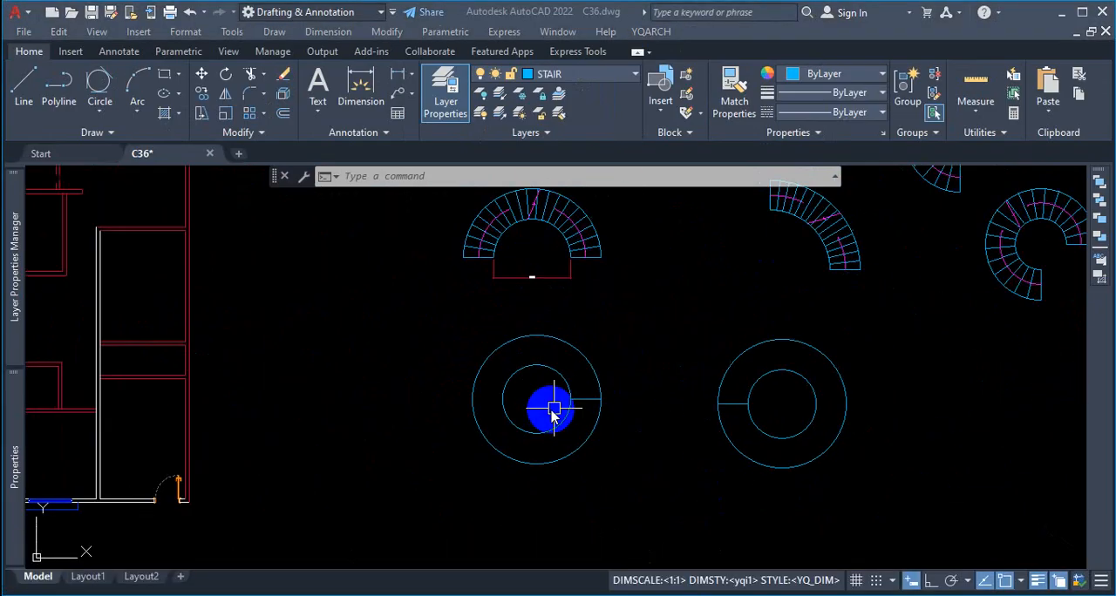
scroll(550, 406, "up", 2)
left_click(538, 400)
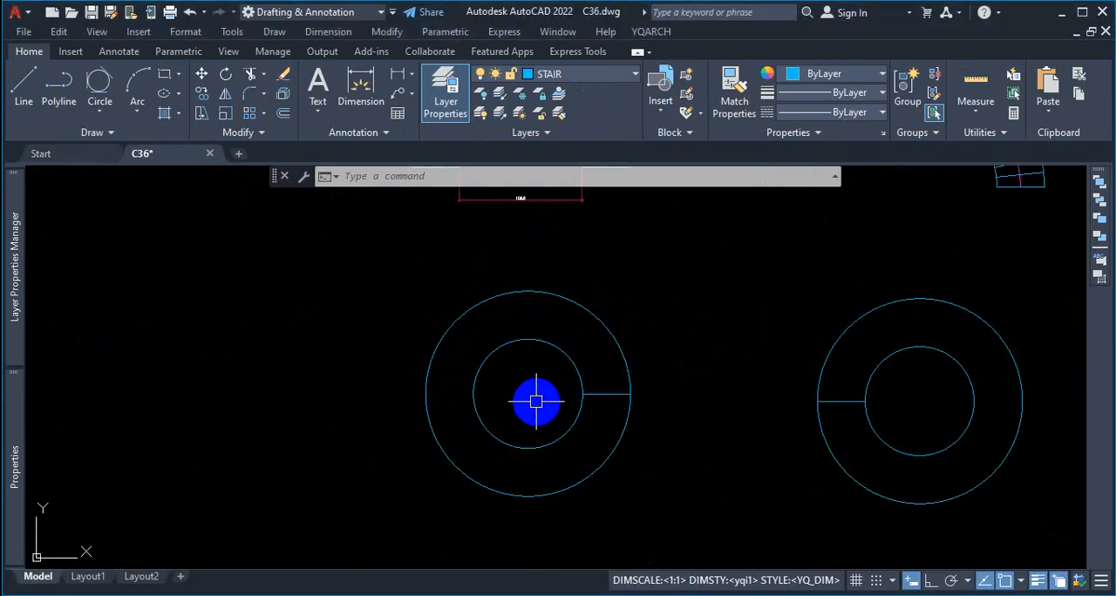
type("ar")
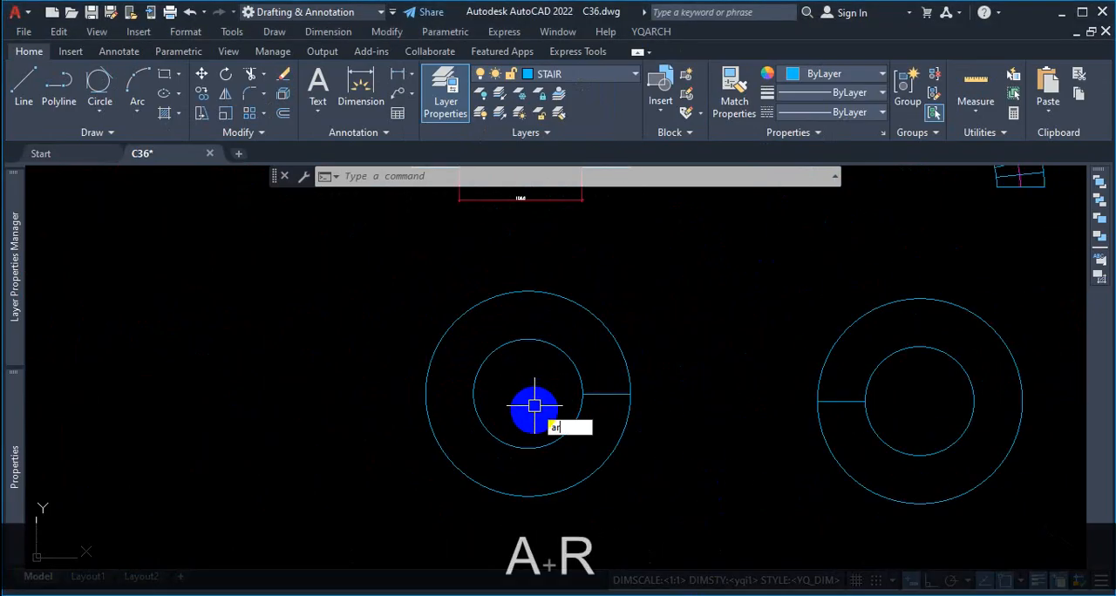
key("Return")
left_click(603, 402)
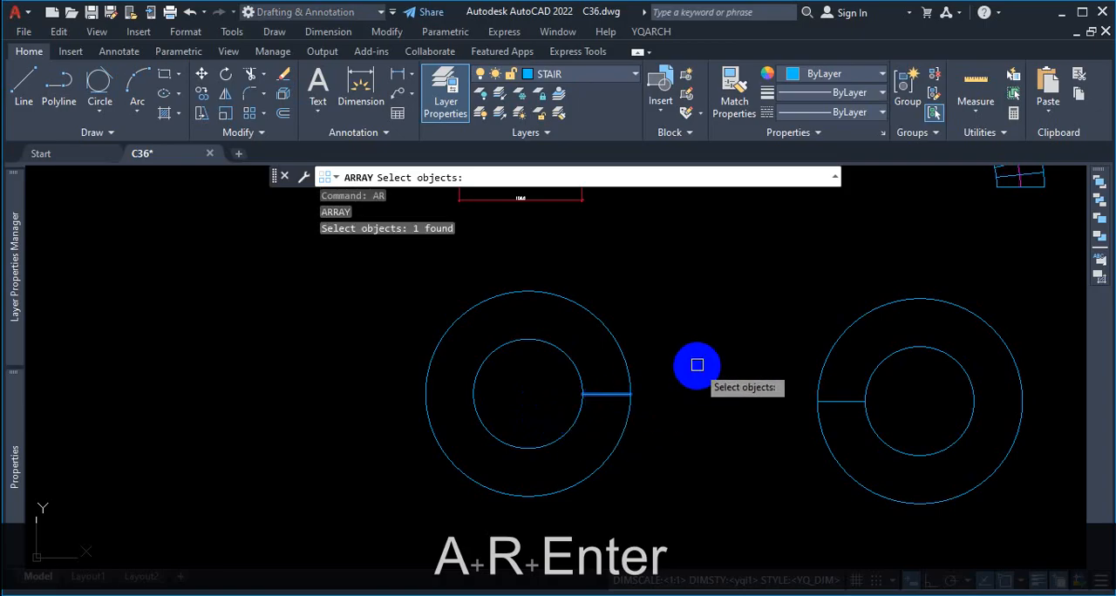
key("Return")
left_click(732, 442)
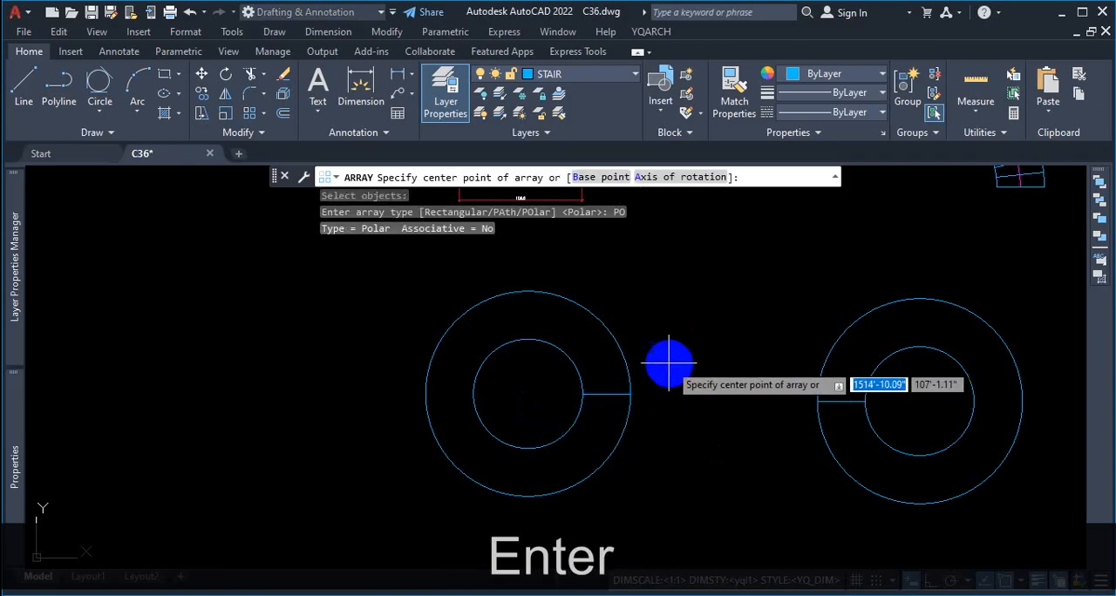
left_click(527, 394)
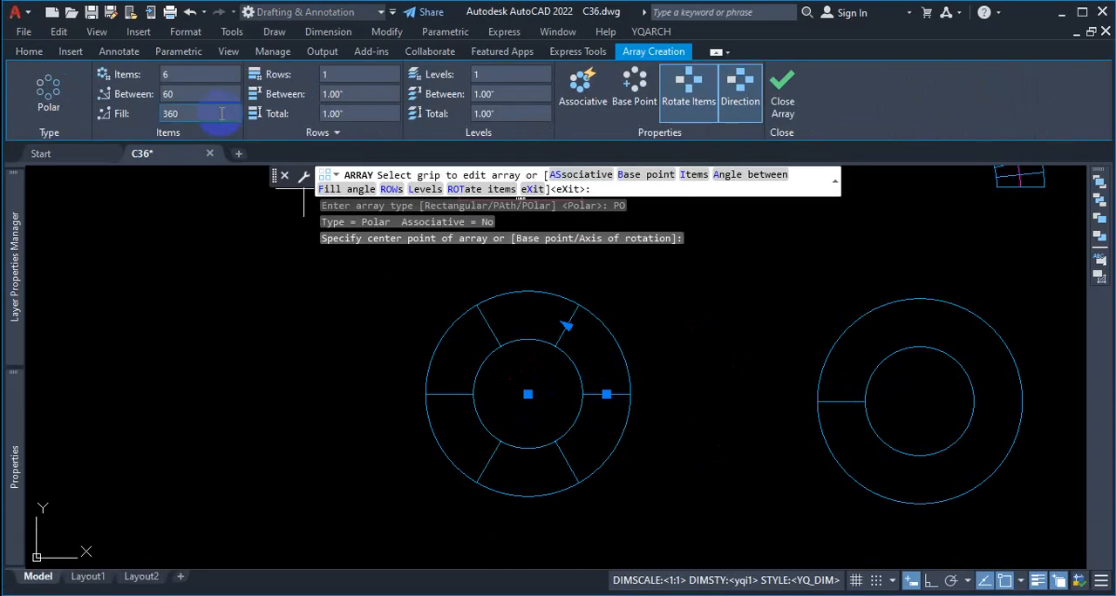
type("20")
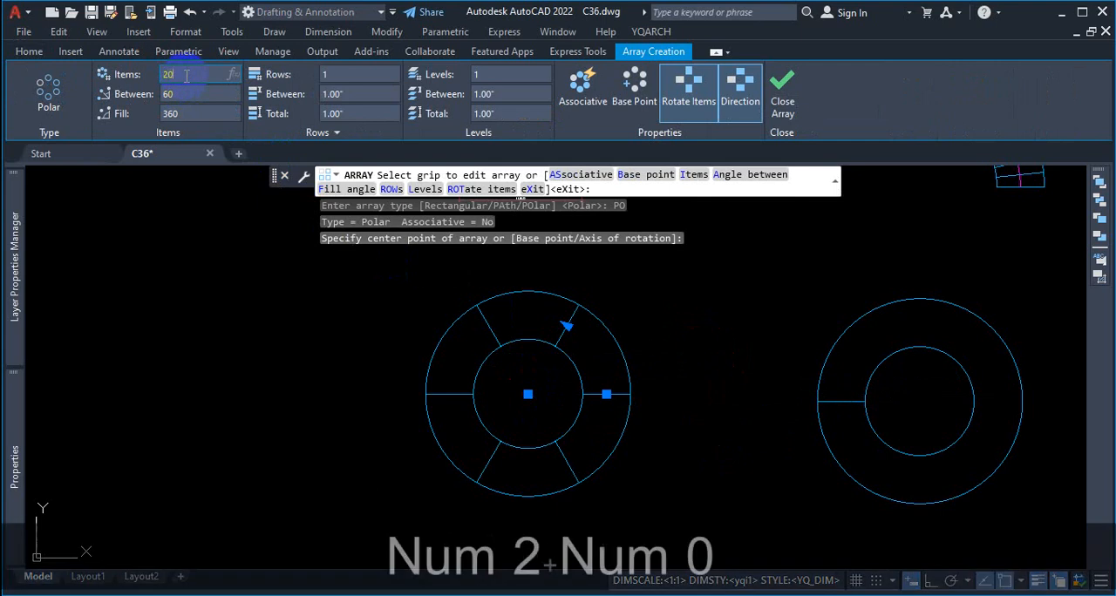
key("ctrl+1")
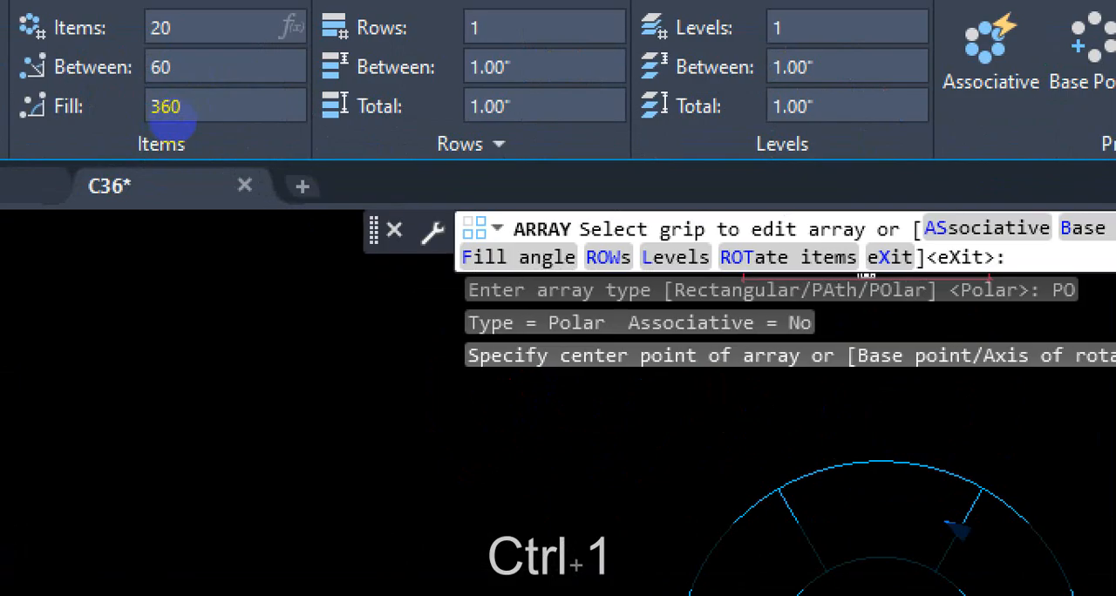
key("Escape")
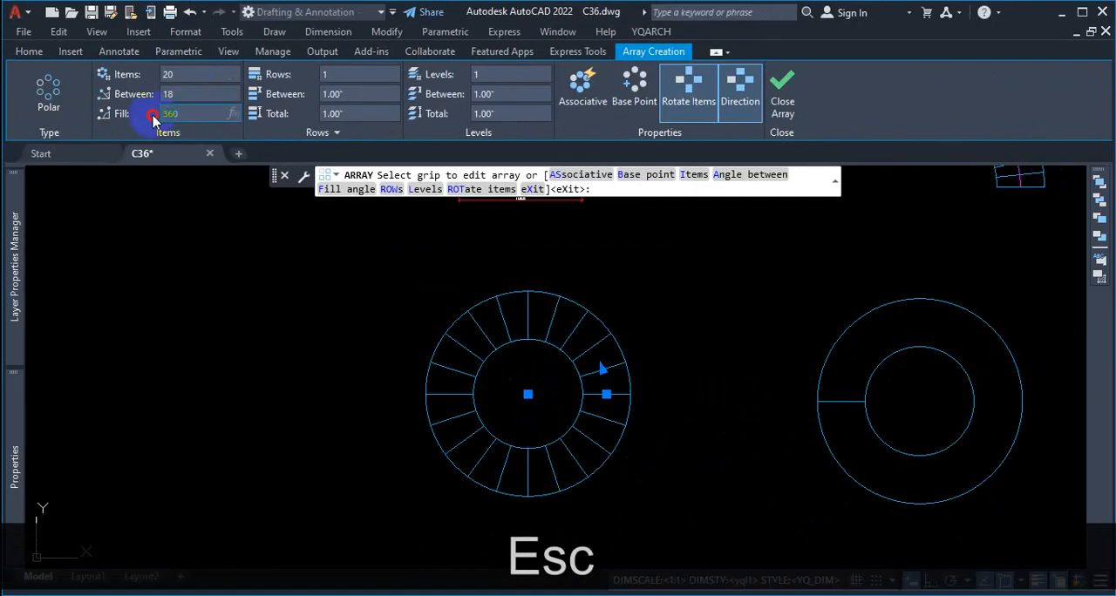
Step: Set the tread array's fill angle to 90 degrees
type("90")
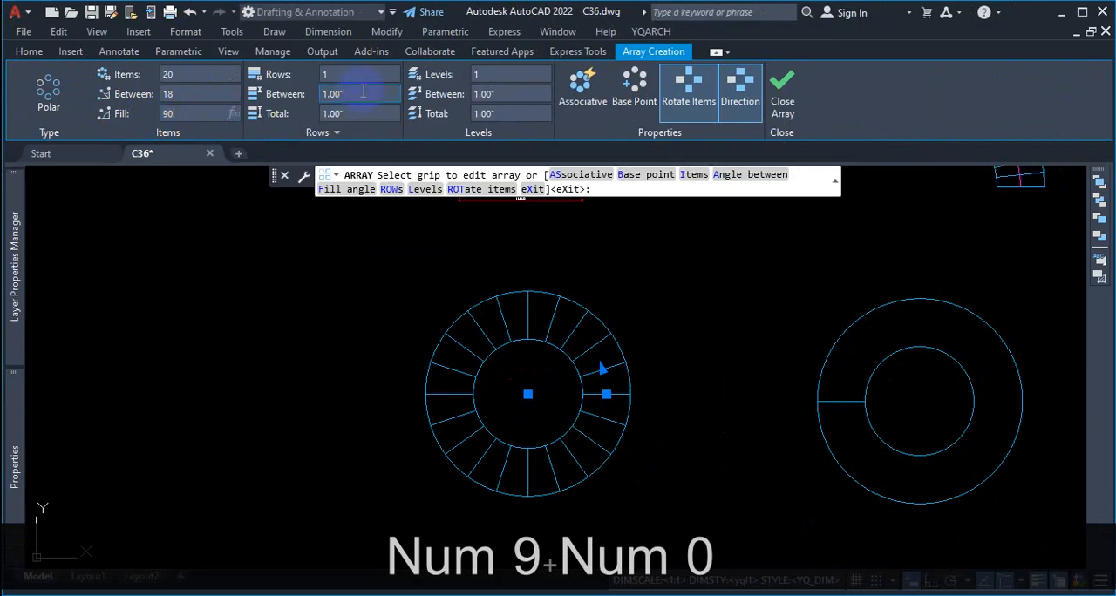
left_click(363, 92)
scroll(618, 340, "up", 4)
scroll(652, 345, "down", 2)
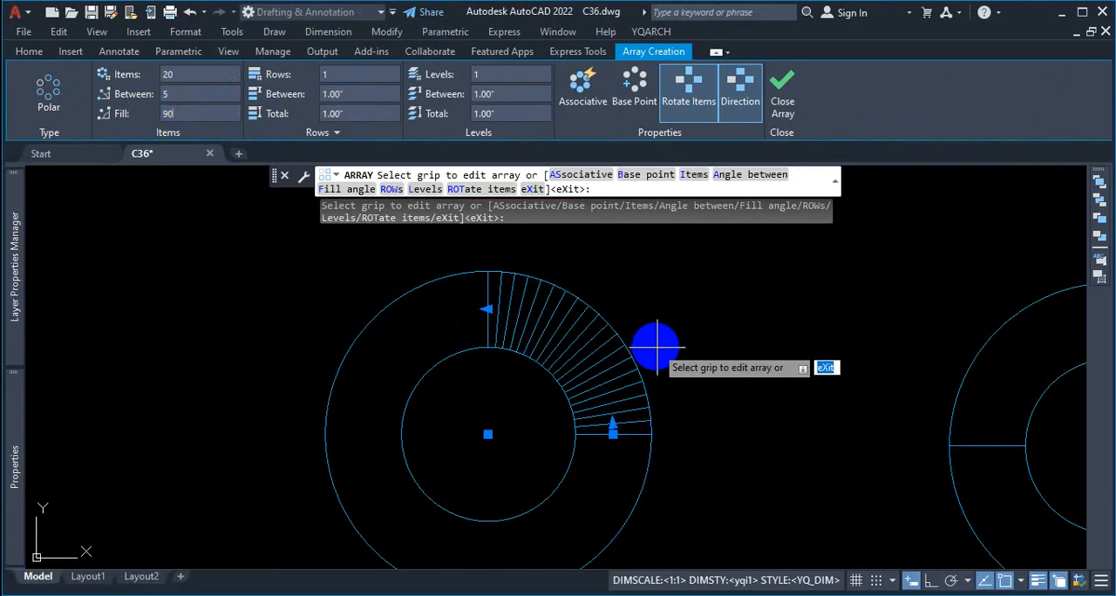
Step: Examine how the quarter-circle spread of treads relates to the array's fill angle
scroll(549, 323, "up", 2)
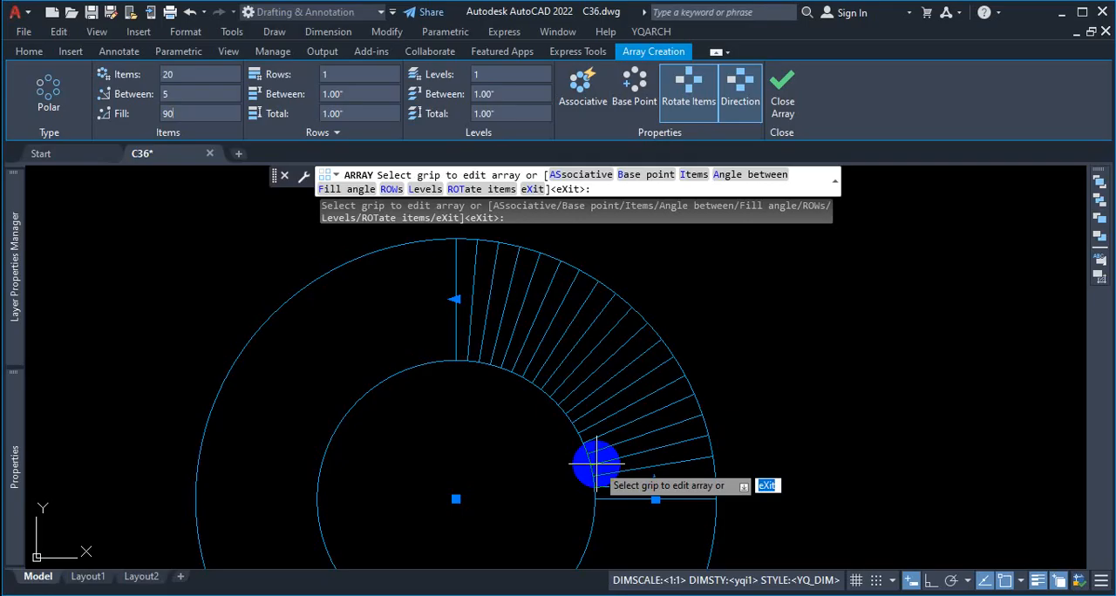
scroll(498, 339, "down", 3)
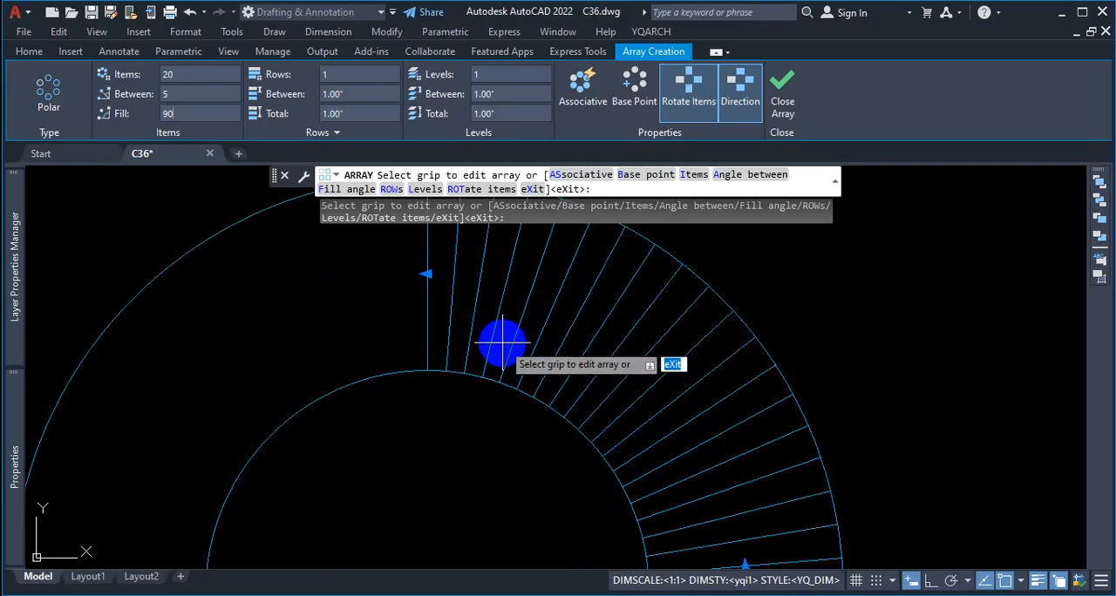
scroll(515, 336, "up", 2)
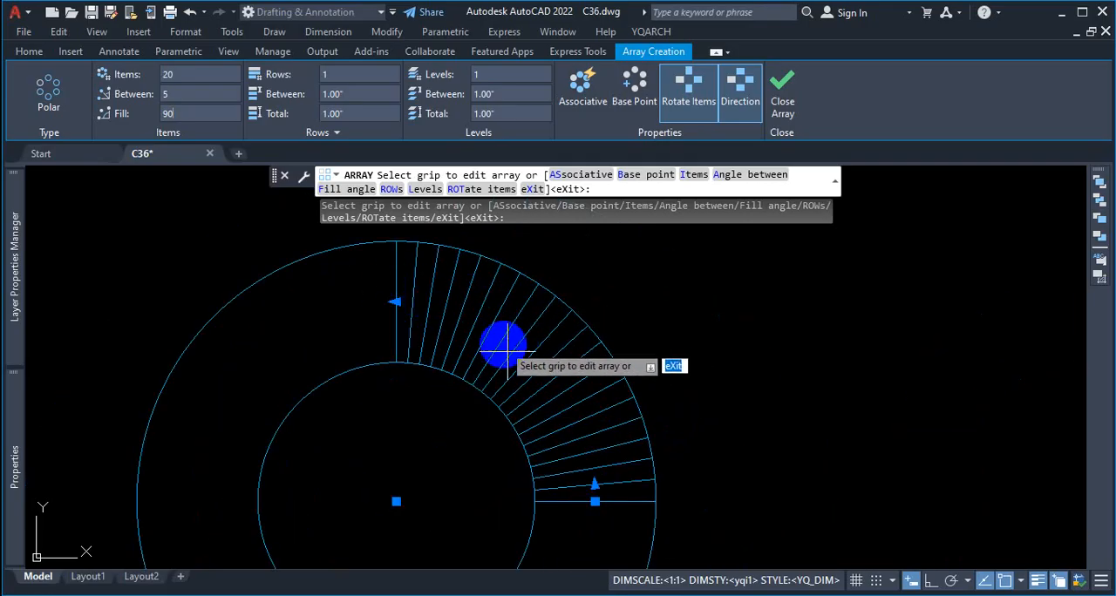
key("ctrl+1")
scroll(427, 444, "down", 2)
left_click(427, 444)
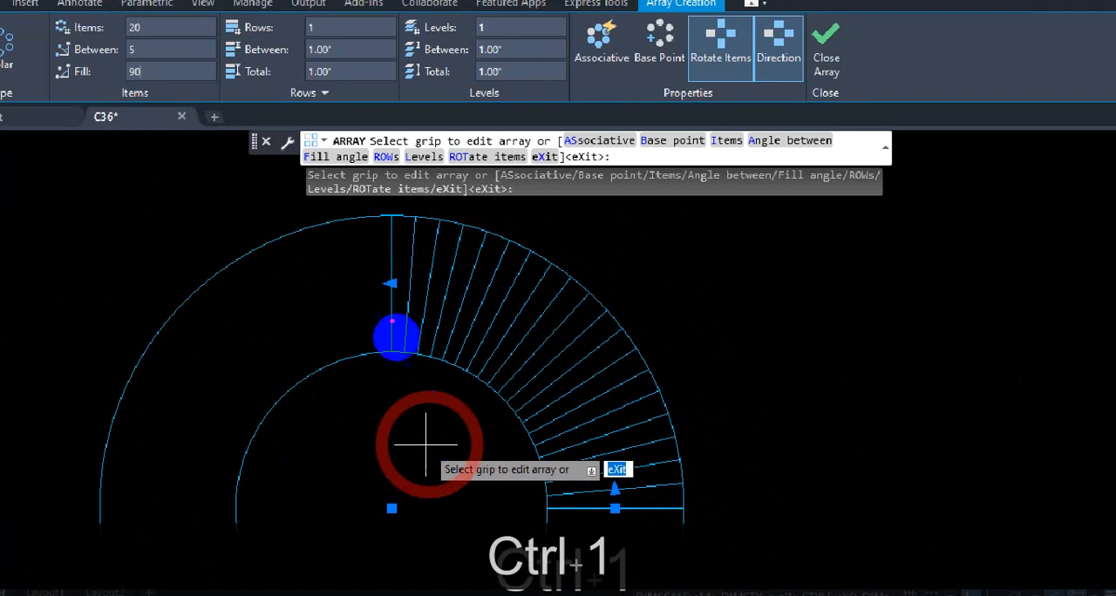
mouse_move(390, 255)
left_mouse_down()
mouse_move(391, 456)
mouse_move(407, 484)
mouse_move(684, 501)
left_mouse_up()
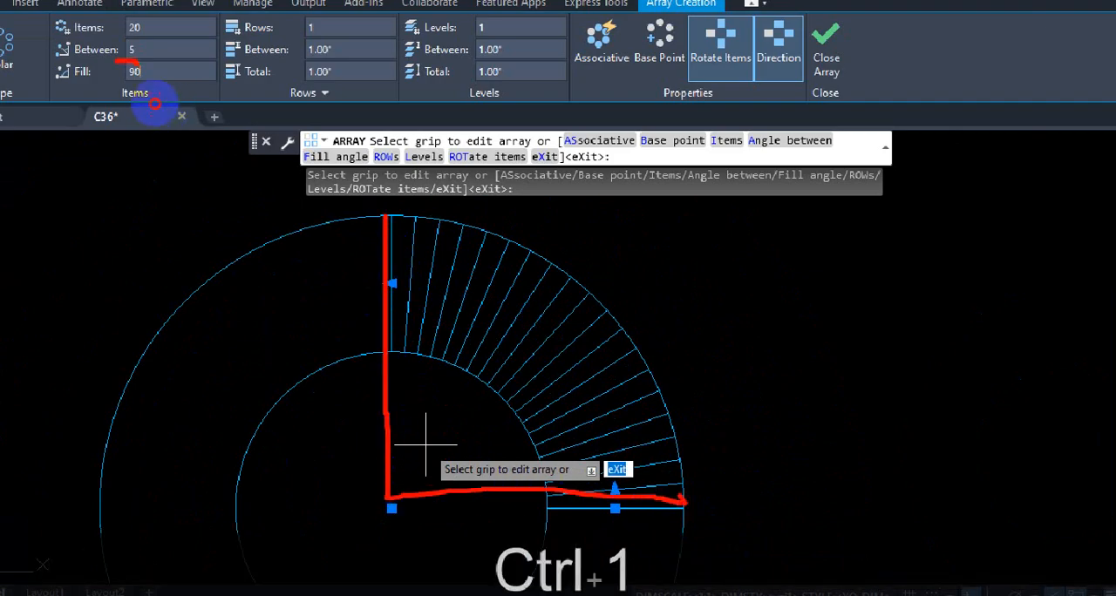
left_click_drag(140, 65, 150, 75)
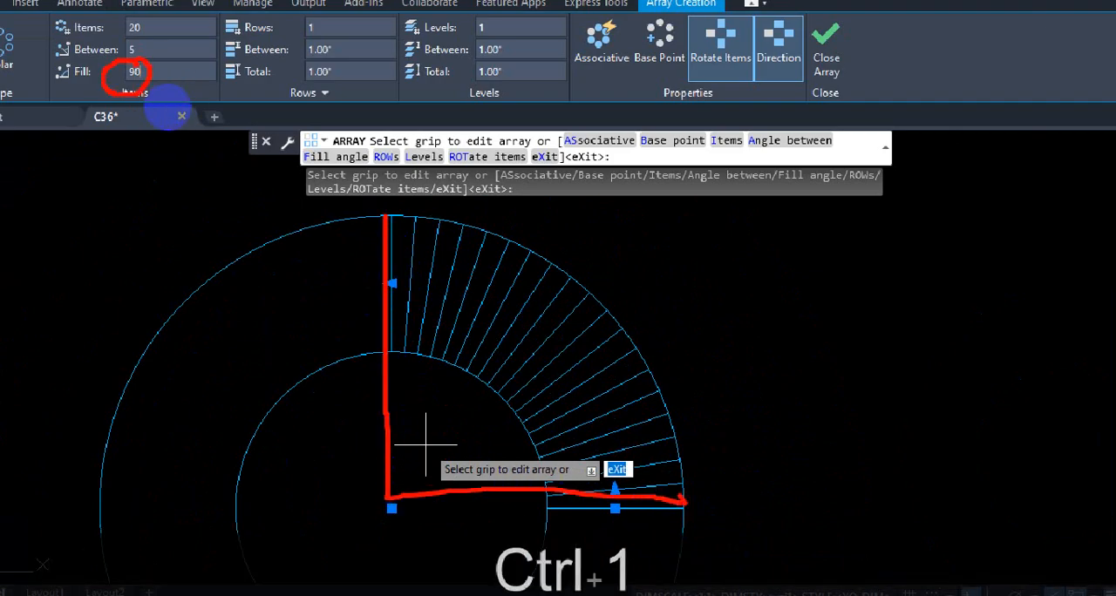
key("Escape")
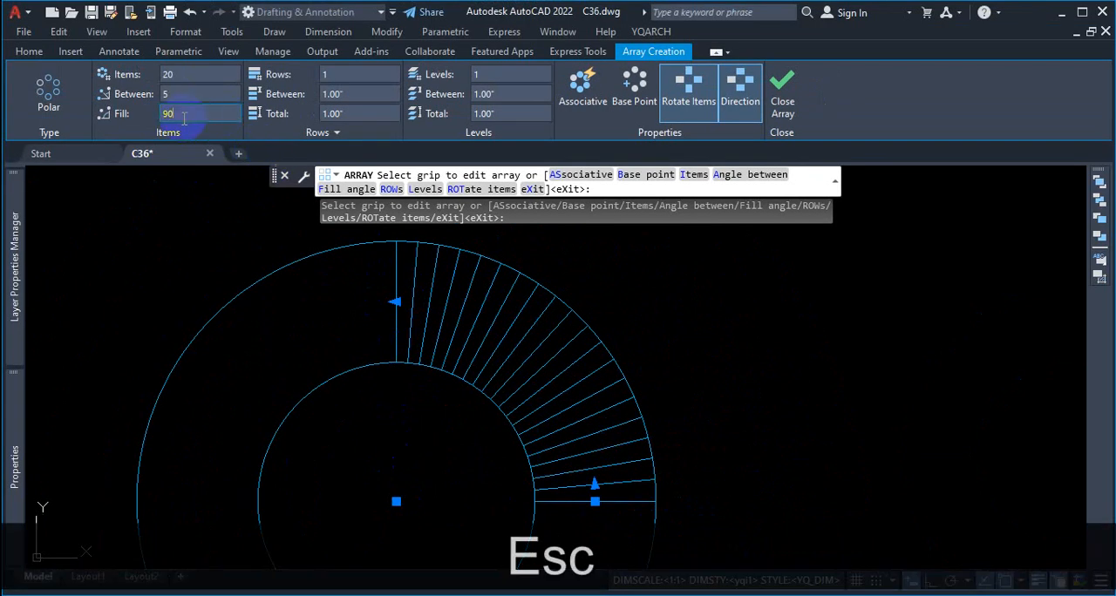
Step: Set the tread array's fill angle to 270 degrees and check the extent of the treads around the ring
type("270")
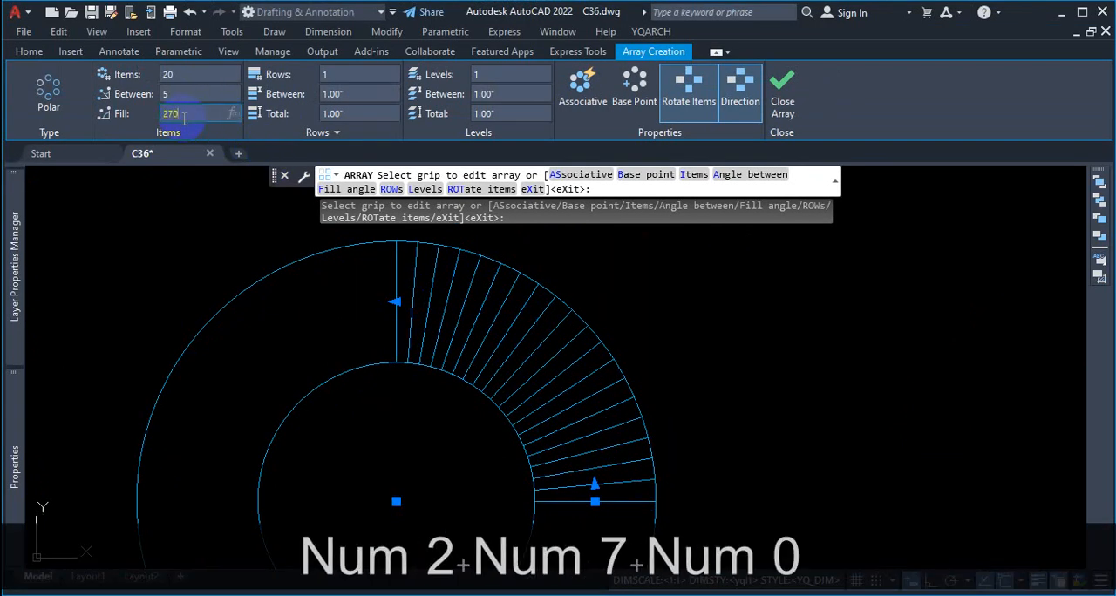
key("Return")
scroll(490, 261, "down", 3)
scroll(483, 381, "up", 2)
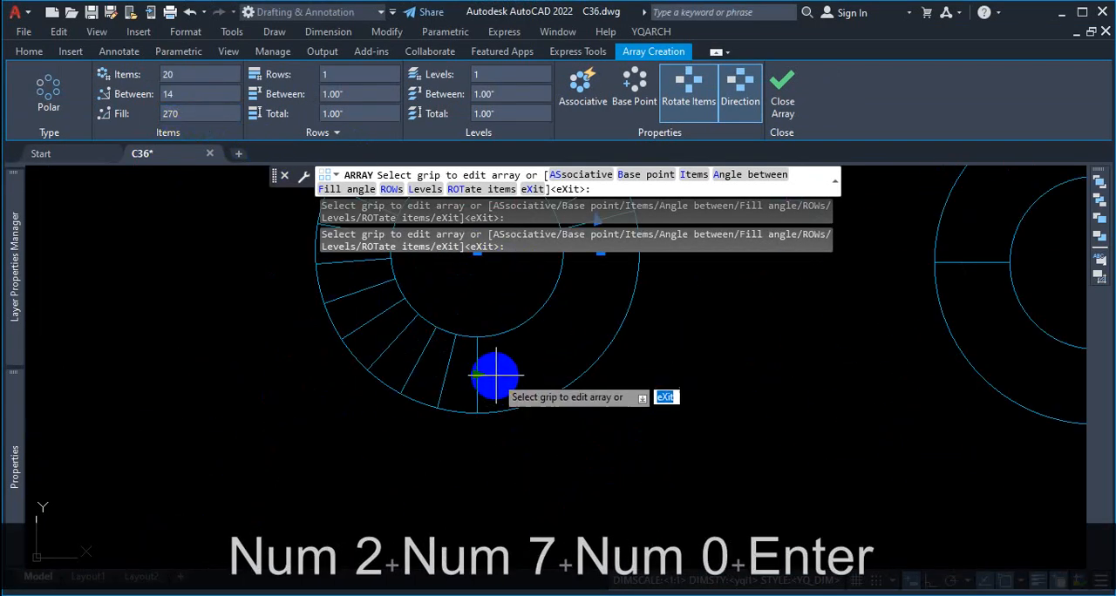
scroll(513, 390, "down", 1)
scroll(498, 304, "up", 2)
scroll(488, 331, "down", 3)
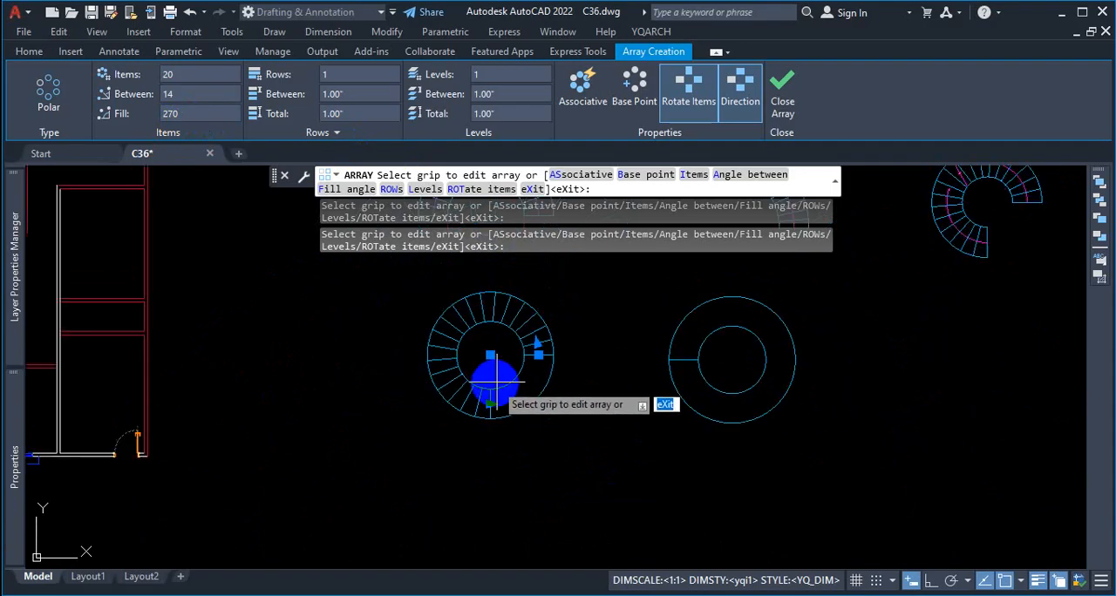
scroll(493, 397, "up", 2)
scroll(504, 327, "up", 1)
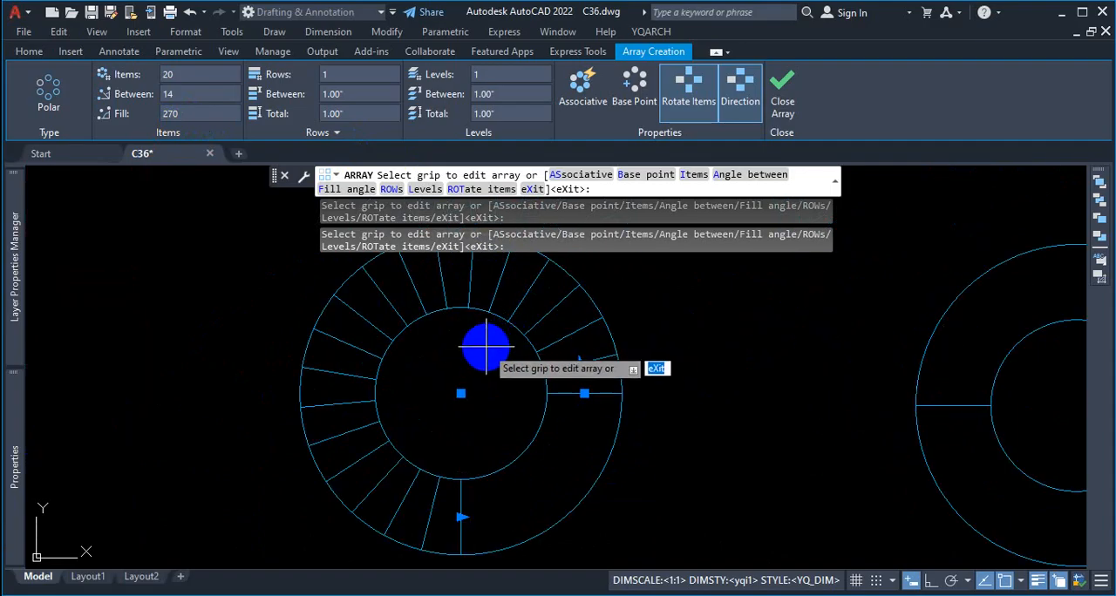
scroll(543, 374, "up", 2)
scroll(552, 387, "up", 2)
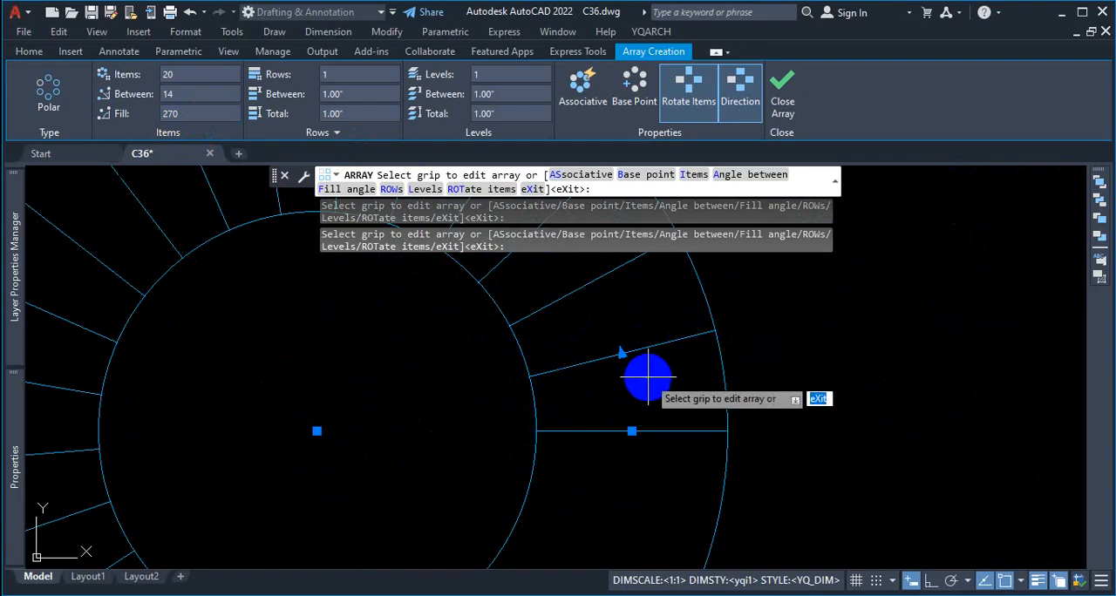
Step: Make the 270-degree tread array associative and finish the array
left_click(598, 105)
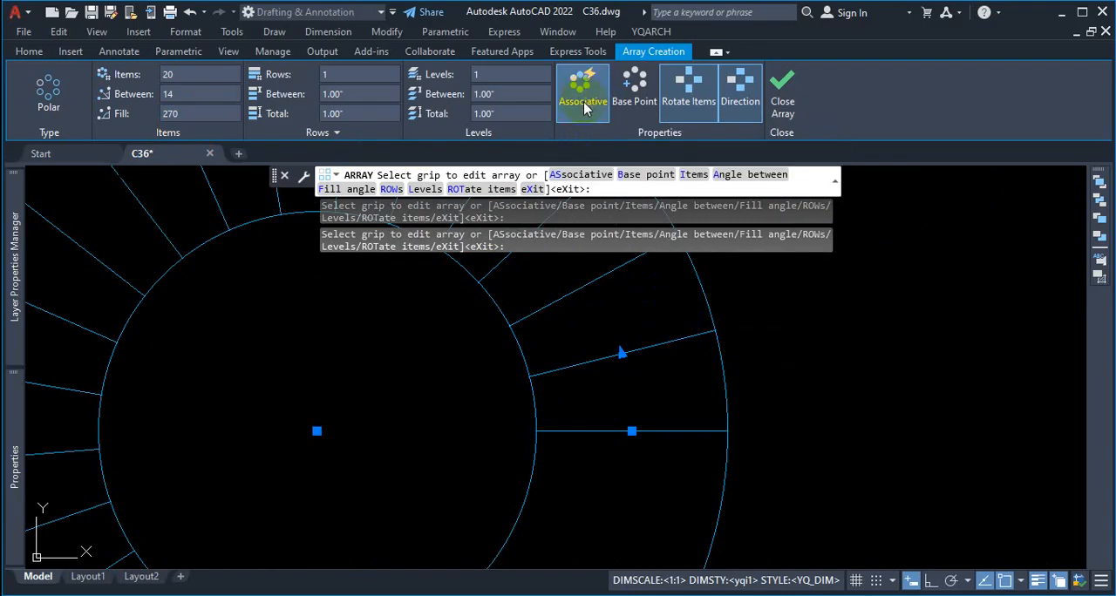
left_click(780, 102)
scroll(581, 423, "down", 5)
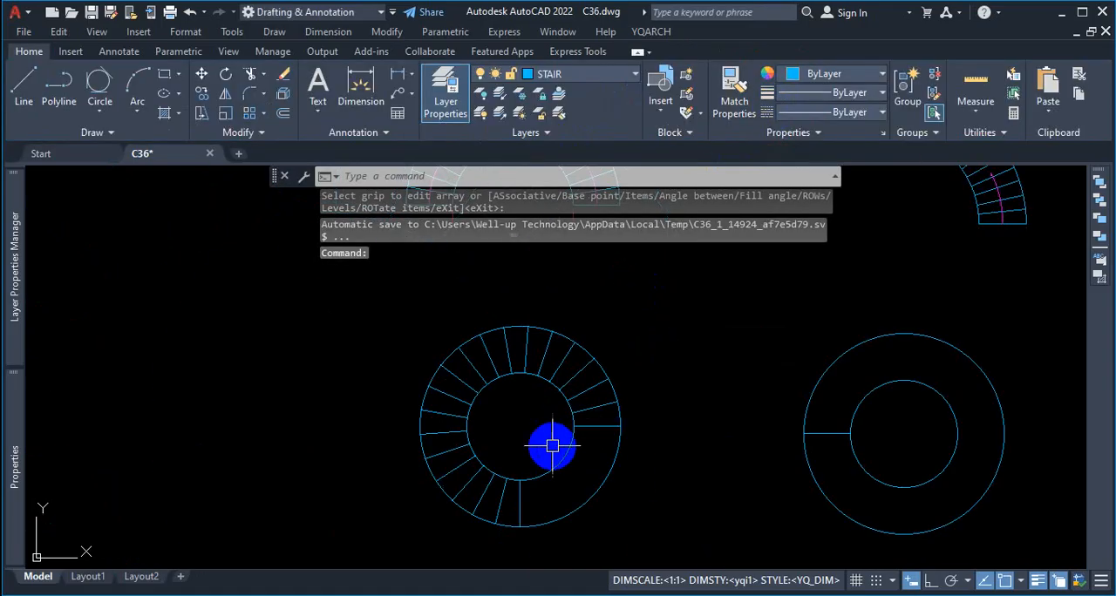
Step: Select the associative 270-degree tread array and explode it into separate lines
scroll(598, 377, "up", 1)
left_click(620, 357)
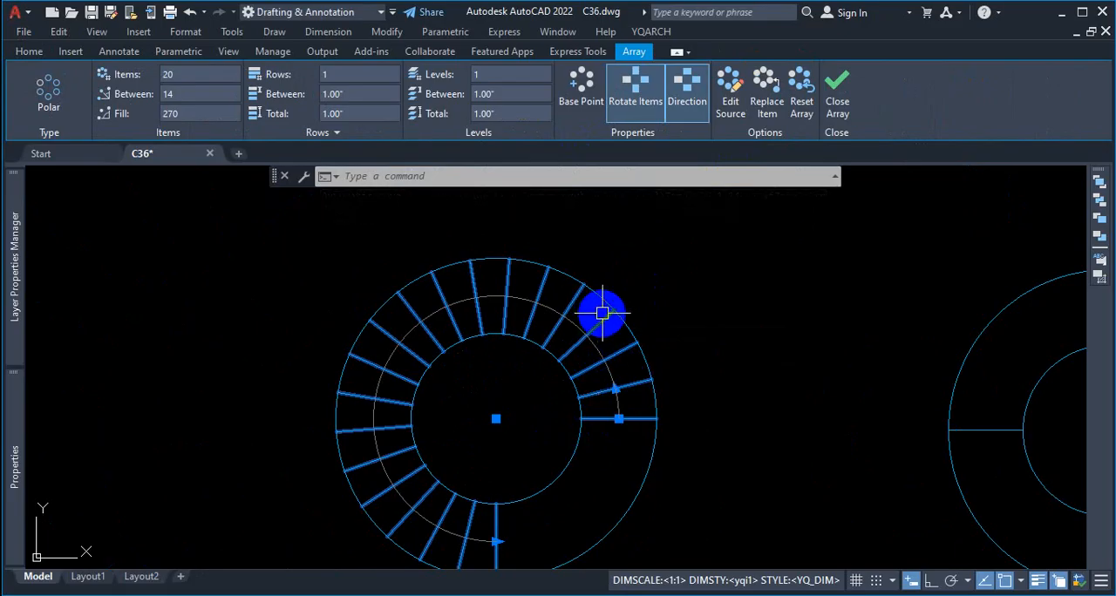
scroll(578, 331, "down", 1)
scroll(562, 380, "up", 2)
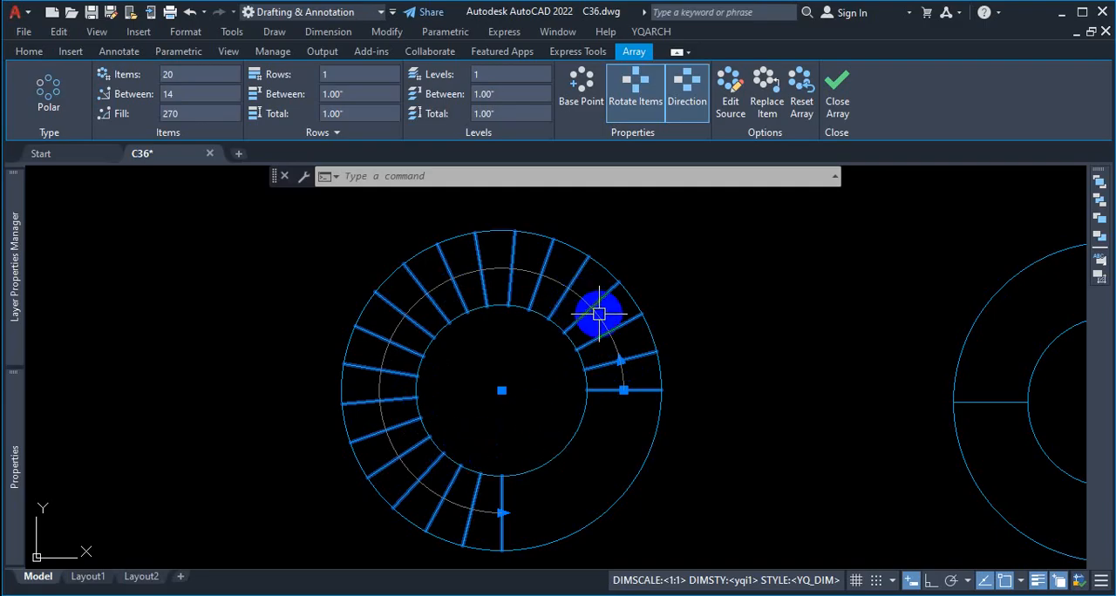
key("ctrl+1")
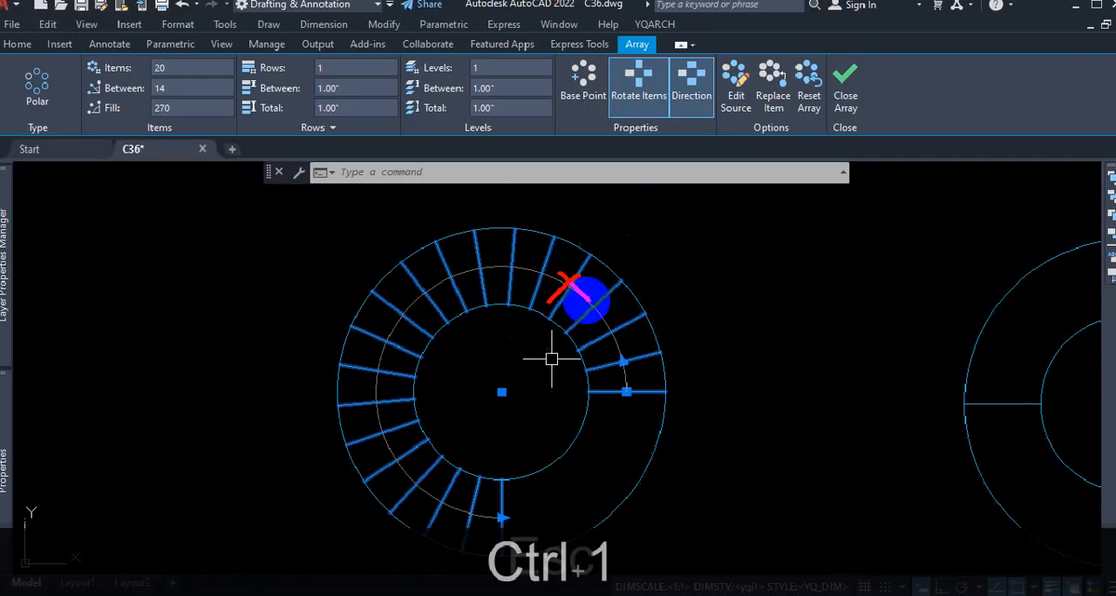
key("Escape")
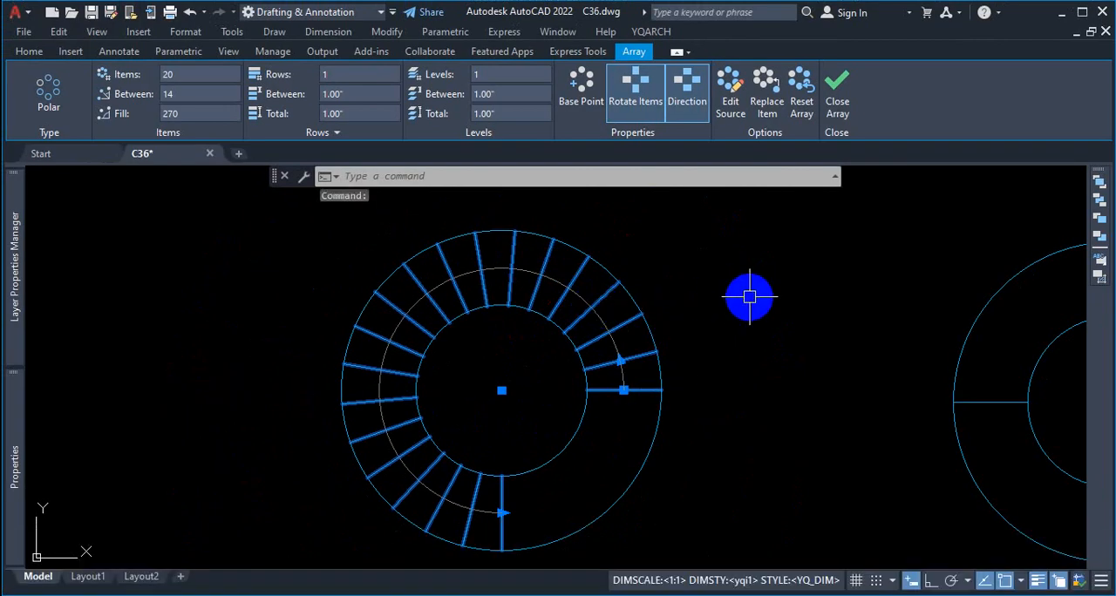
type("x")
key("Return")
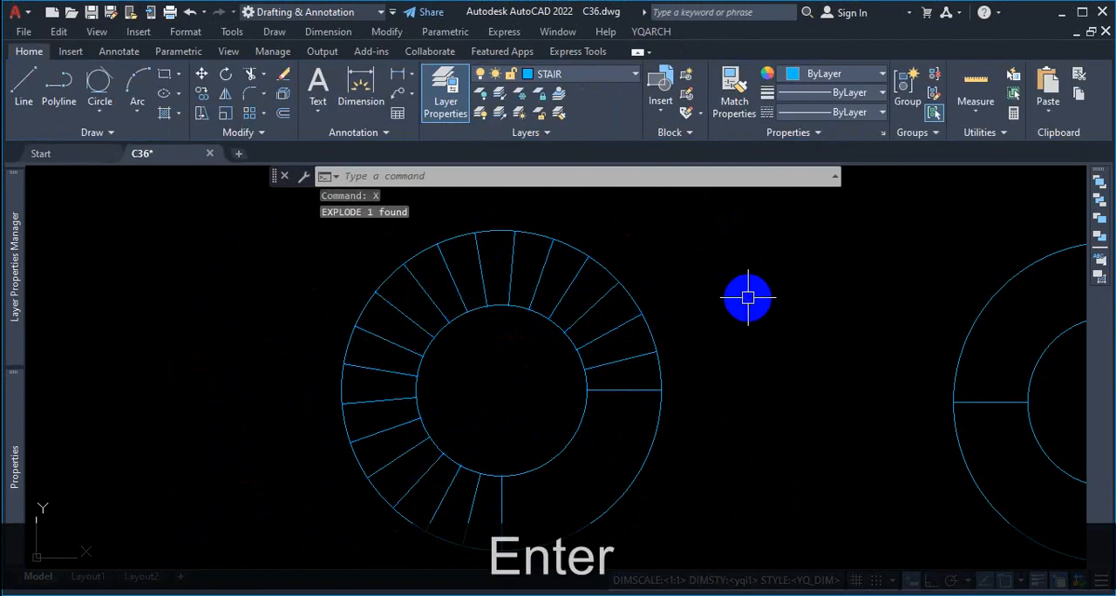
Step: Compare the 270-degree tread ring with the half-circle stair and the floor-plan stairs, focusing on the half-circle stair's inner edge
scroll(573, 331, "down", 8)
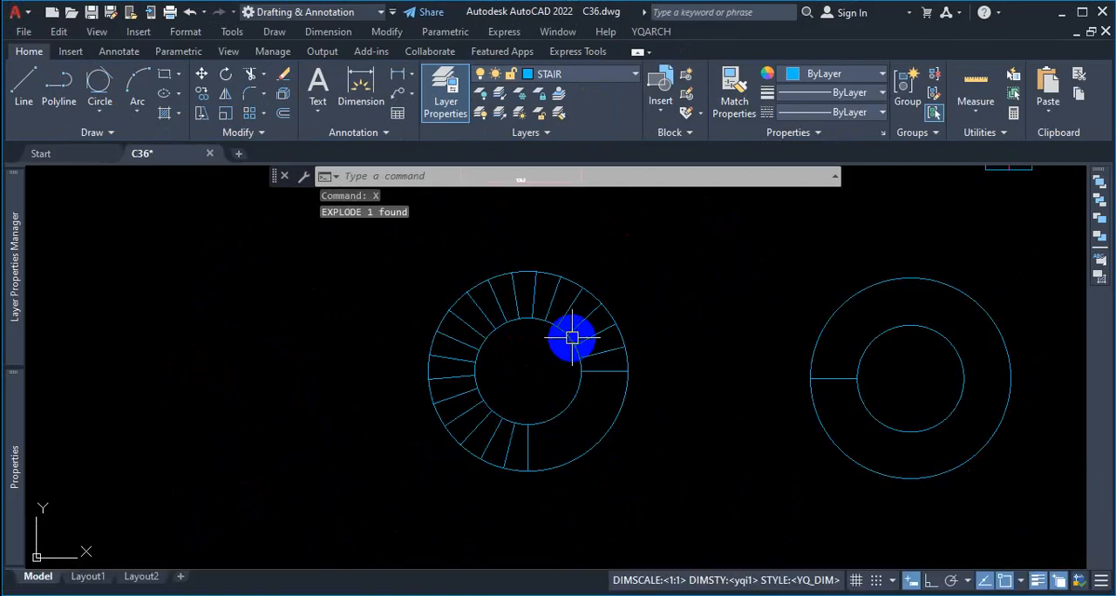
scroll(570, 287, "up", 8)
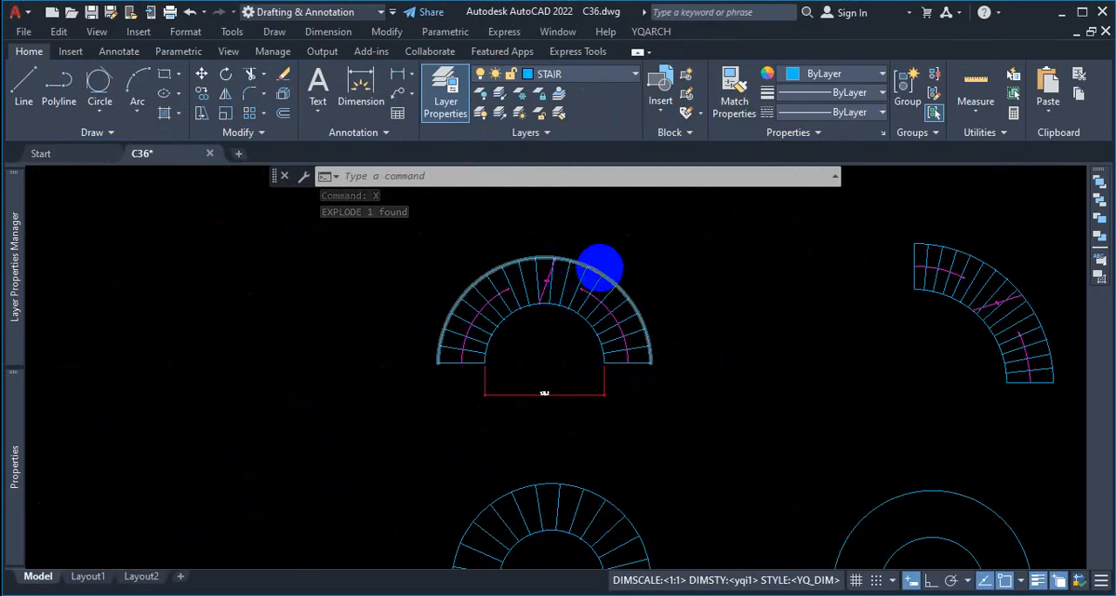
scroll(618, 263, "down", 2)
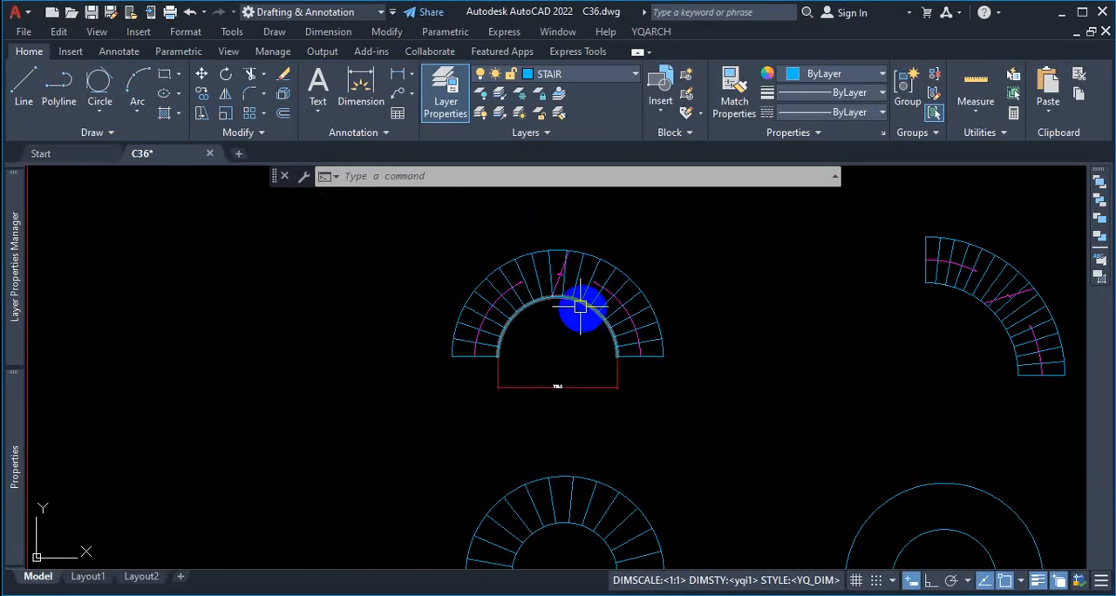
scroll(621, 305, "down", 4)
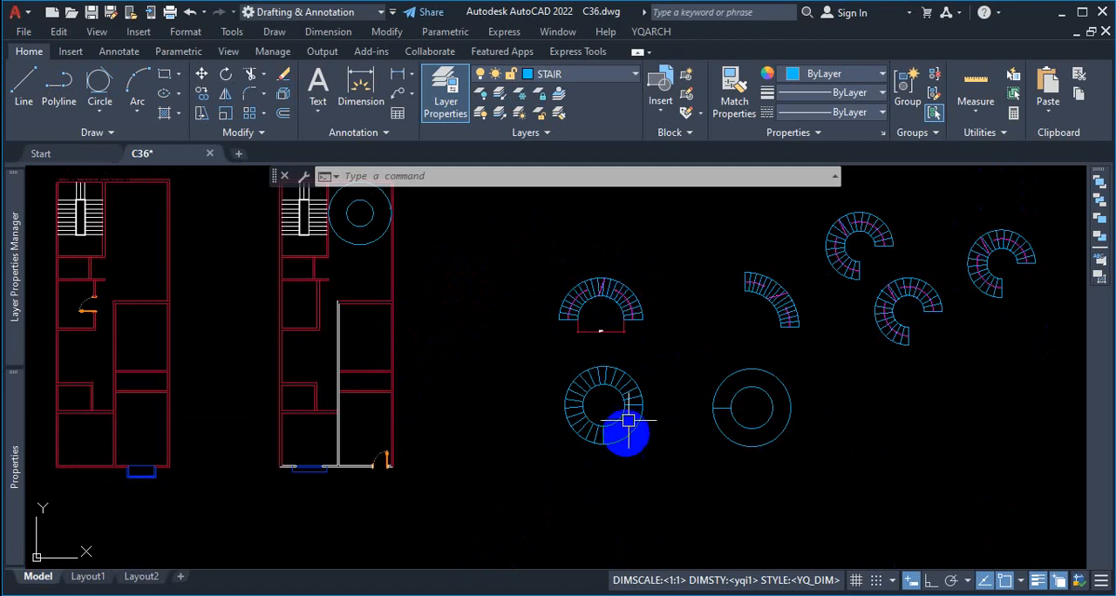
scroll(628, 421, "up", 6)
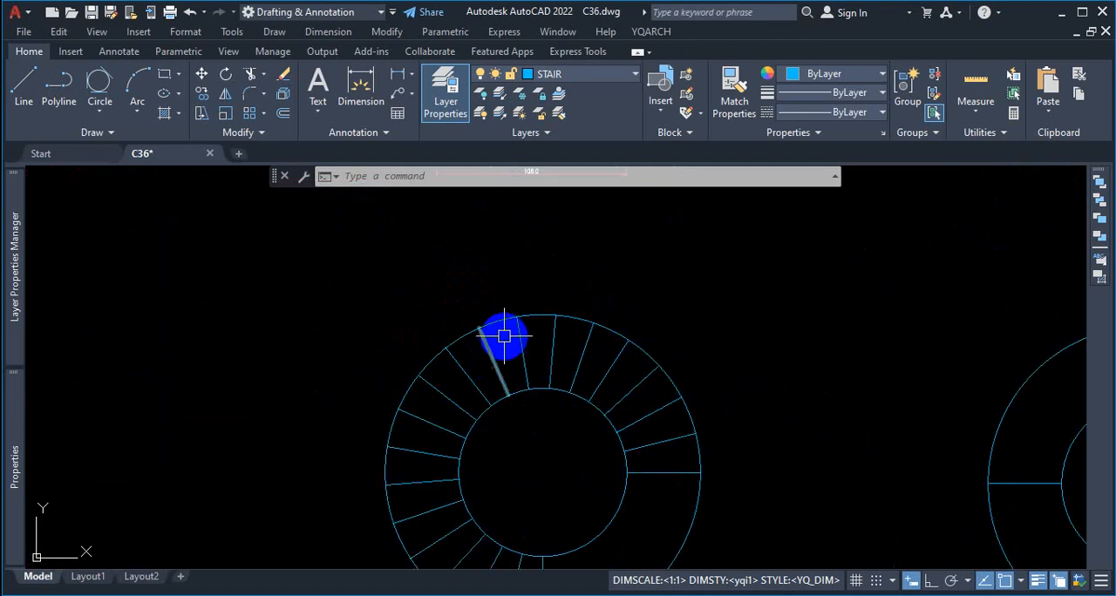
scroll(536, 327, "down", 4)
scroll(539, 253, "down", 3)
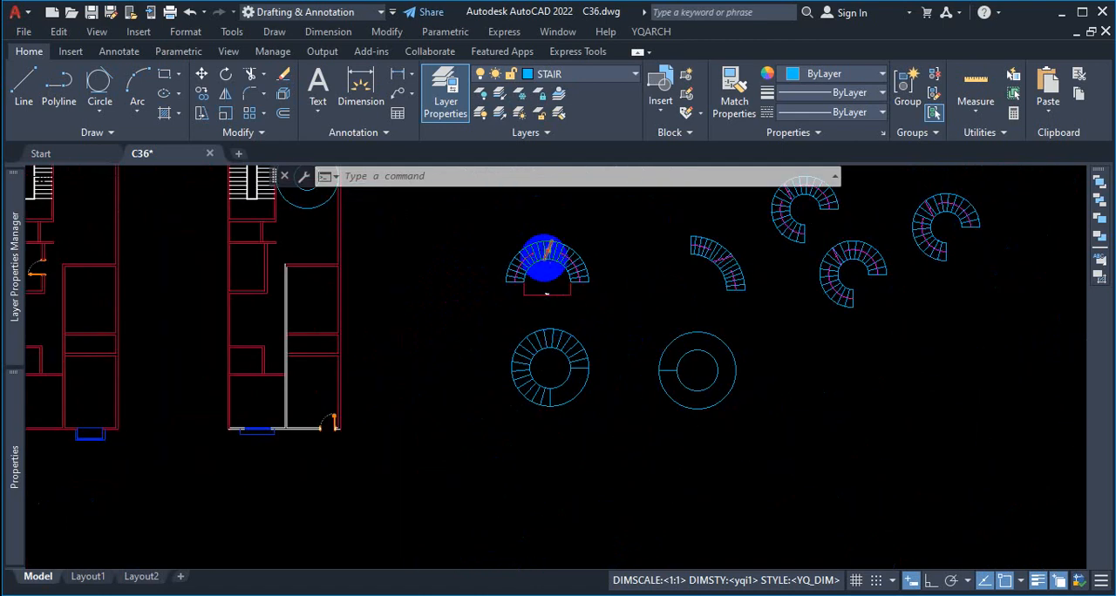
scroll(543, 249, "up", 8)
key("ctrl+1")
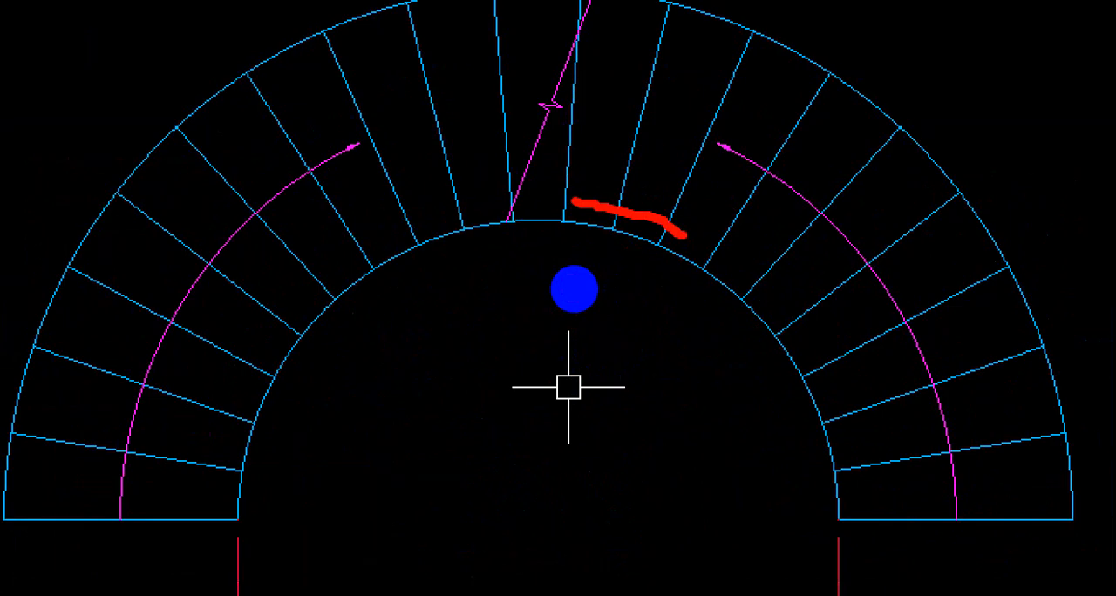
key("Escape")
scroll(641, 423, "down", 5)
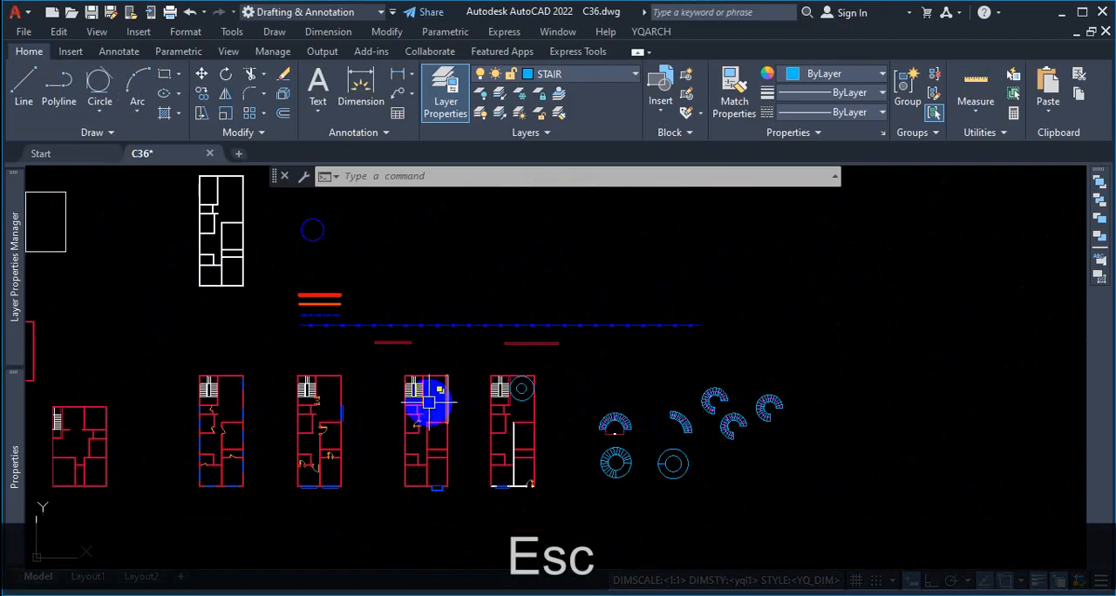
scroll(428, 402, "up", 8)
scroll(597, 306, "down", 5)
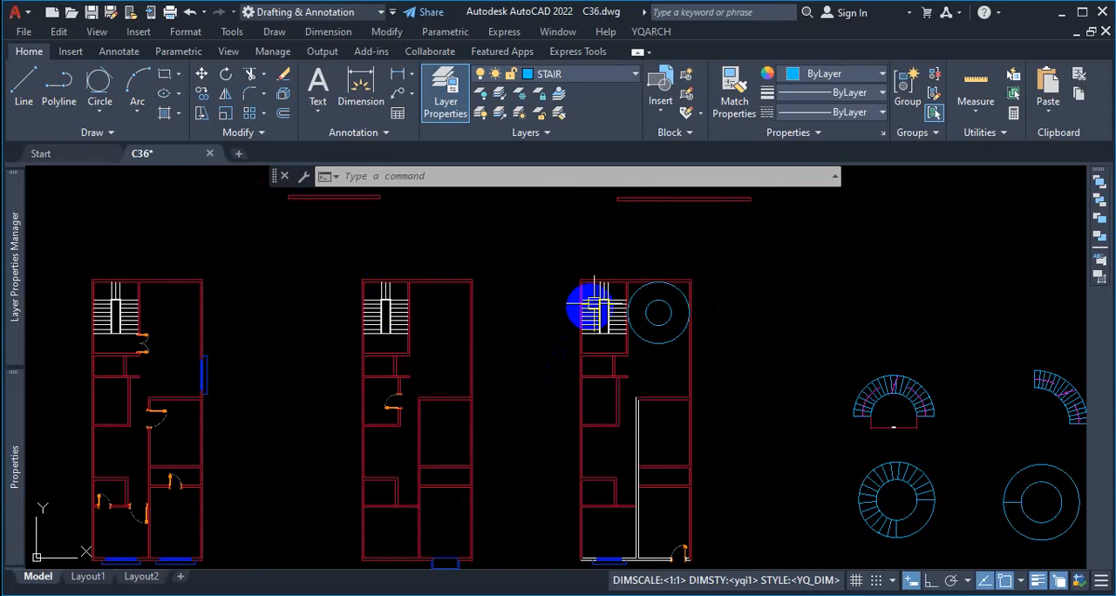
Step: Offset the outer arc of the dimensioned half-circle stair outward by 1.5
scroll(460, 323, "down", 4)
scroll(428, 331, "up", 9)
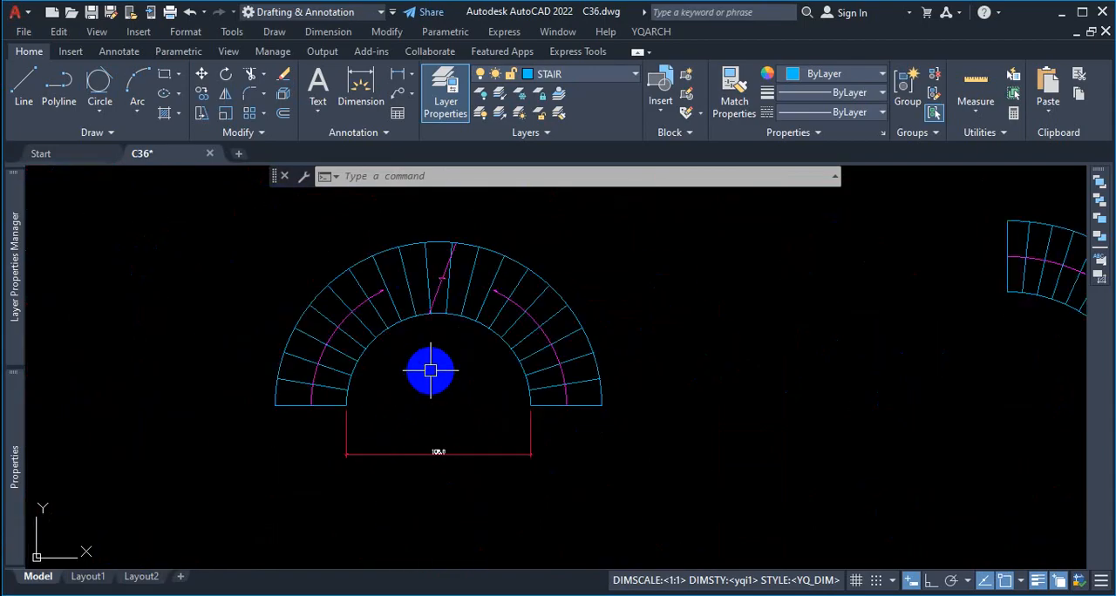
type("o")
key("Return")
type("1")
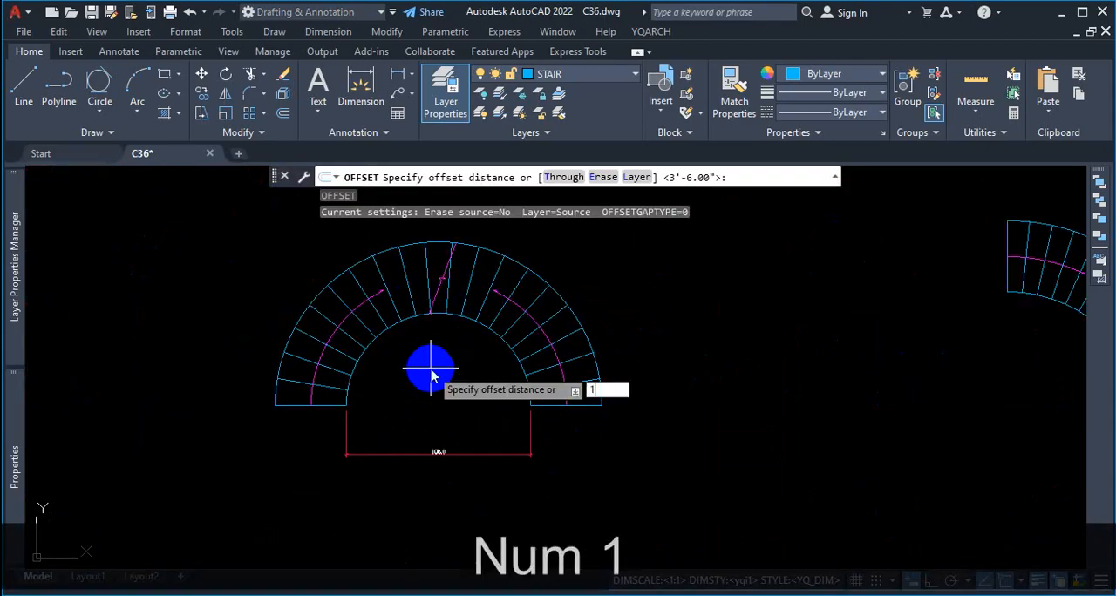
type(".5")
key("Return")
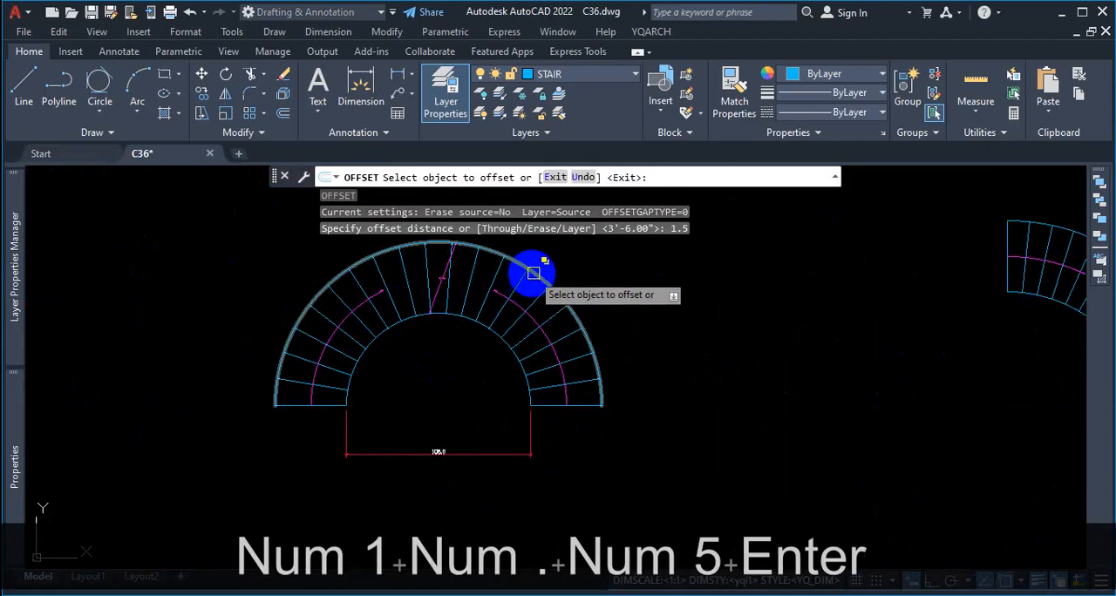
left_click(533, 274)
left_click(569, 264)
Step: Offset the inner arc of the dimensioned half-circle stair by 1.5 toward its centre and end the offset
scroll(528, 366, "up", 3)
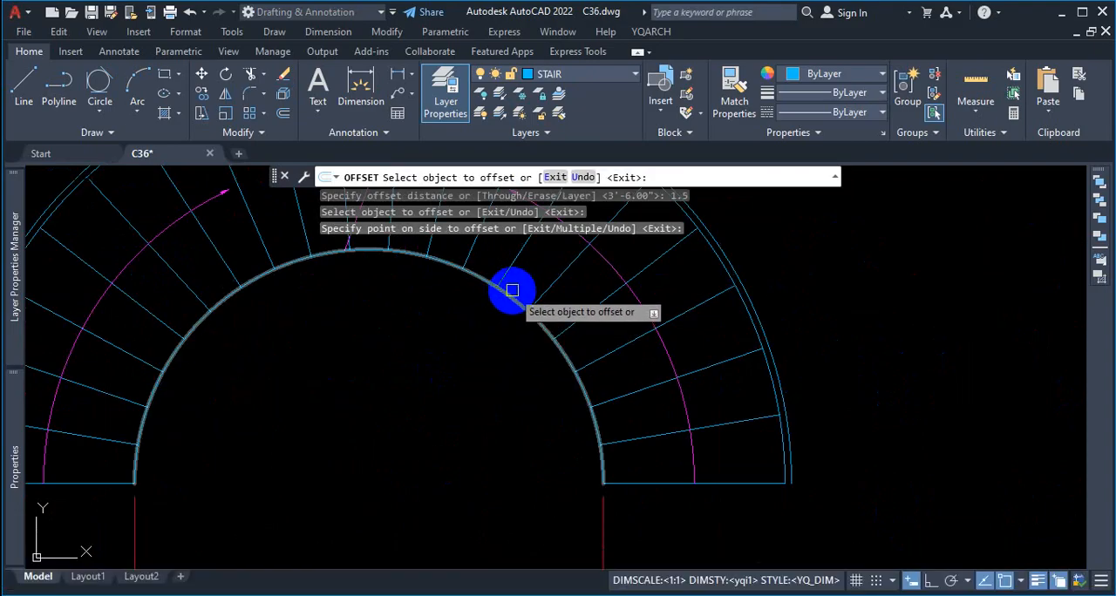
left_click(507, 300)
left_click(454, 373)
scroll(523, 409, "down", 3)
scroll(737, 374, "up", 5)
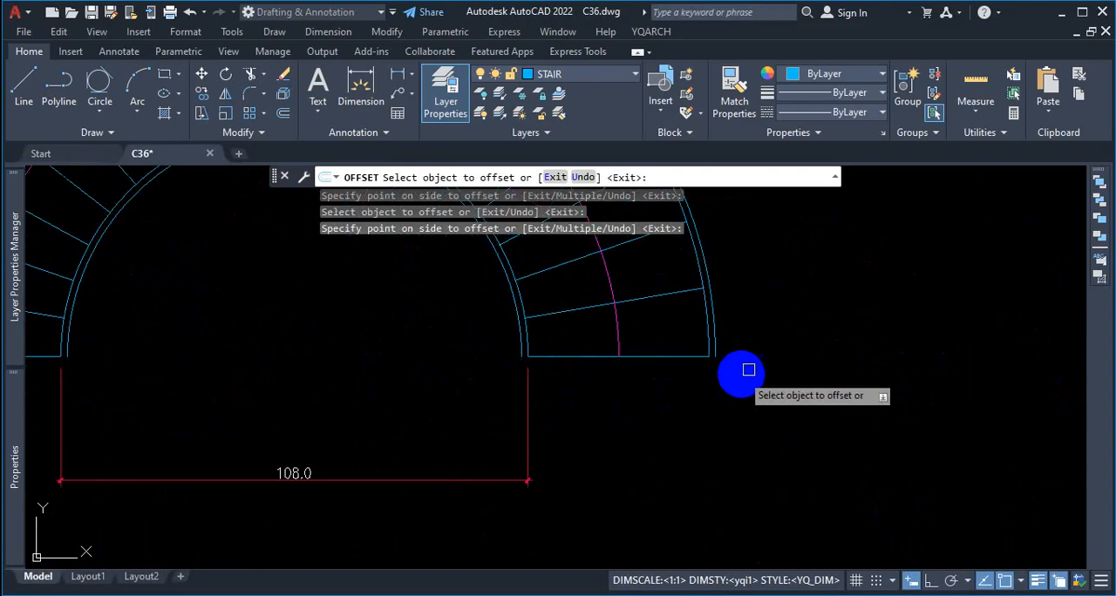
scroll(602, 292, "down", 5)
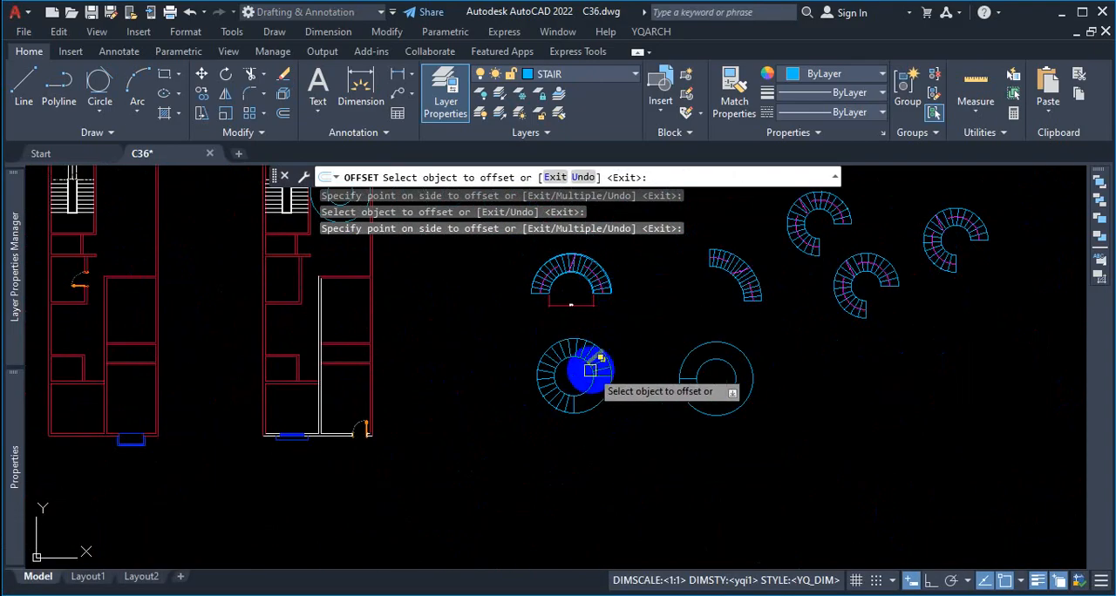
scroll(589, 368, "up", 5)
scroll(514, 383, "down", 7)
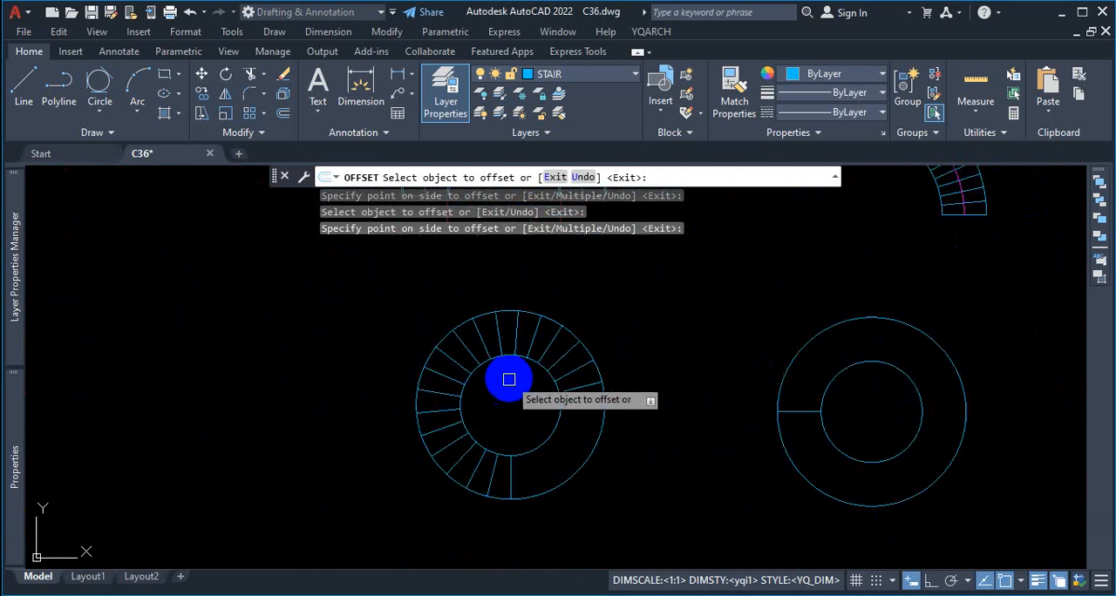
scroll(518, 377, "up", 5)
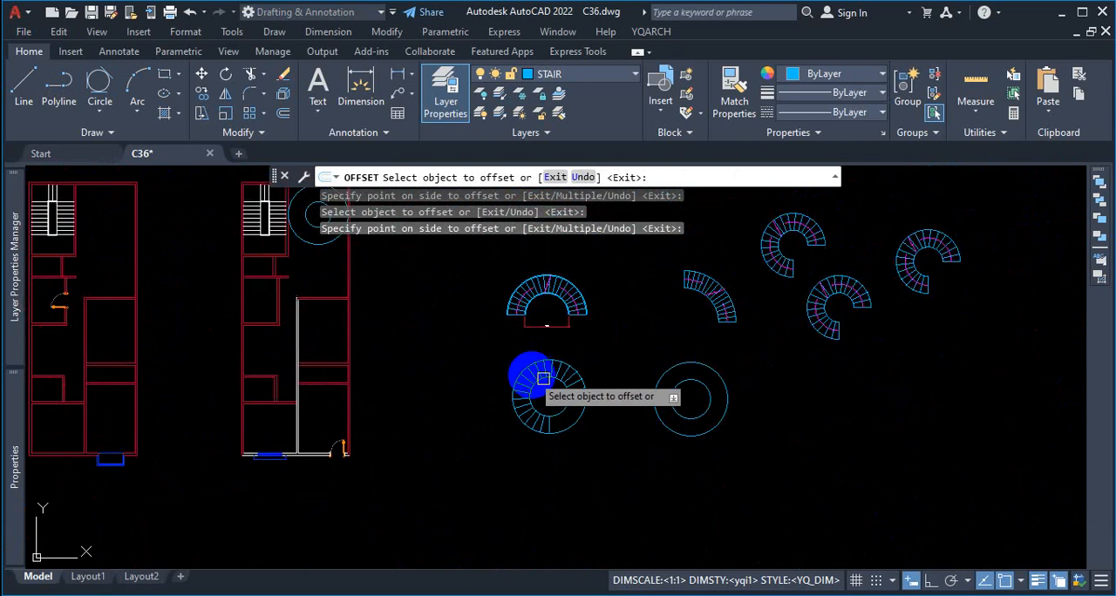
scroll(519, 376, "down", 6)
scroll(567, 373, "up", 3)
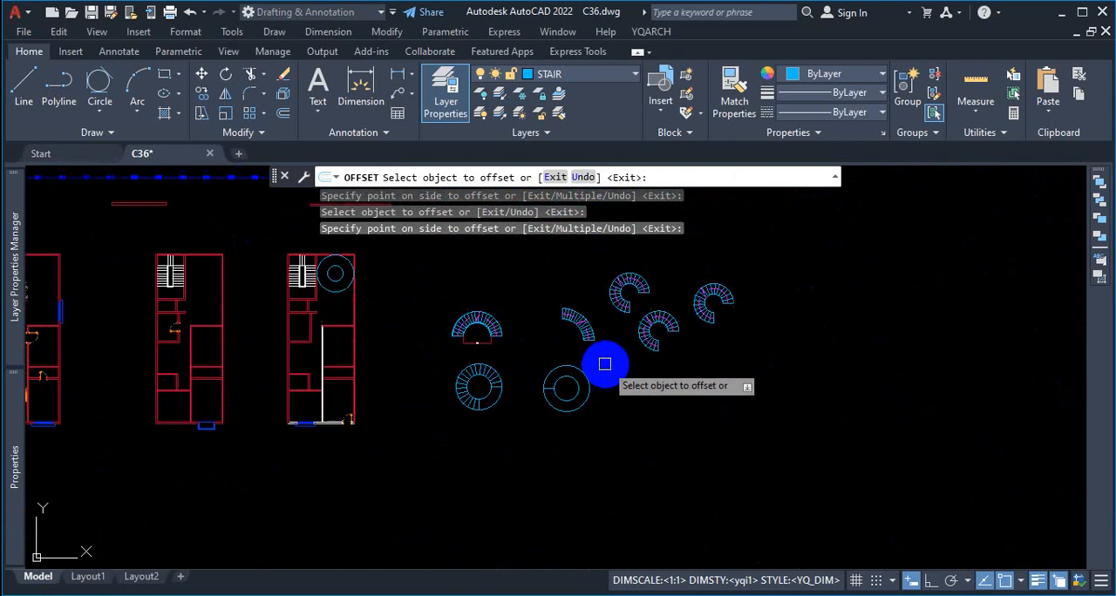
key("Escape")
Step: Create a polar array of the single tread line in the empty ring, centred on the ring's circles
scroll(650, 386, "down", 6)
scroll(575, 411, "up", 6)
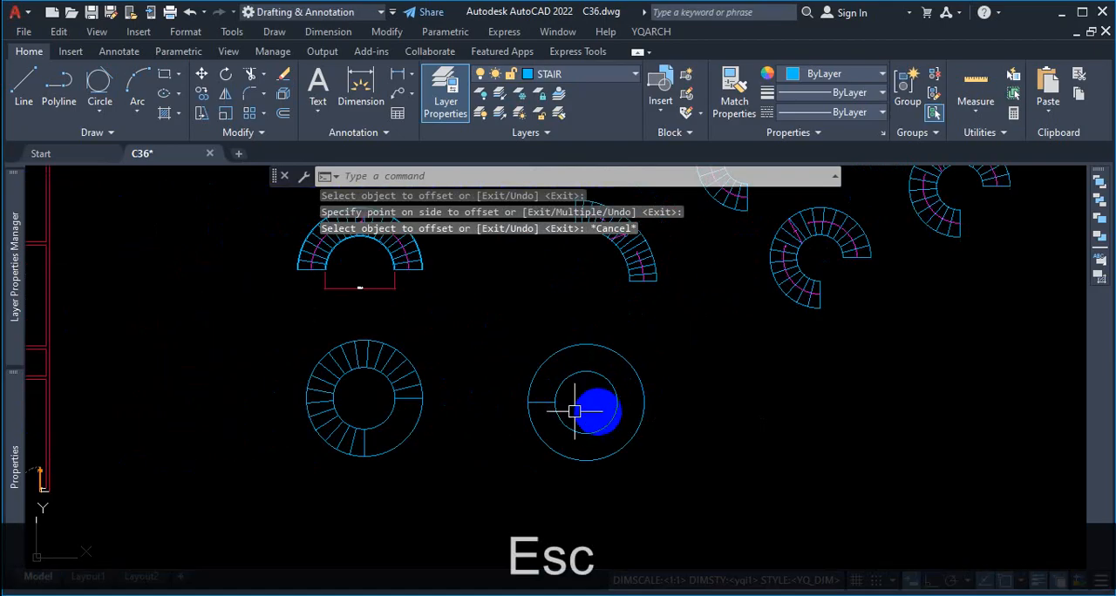
scroll(602, 433, "up", 2)
type("ar")
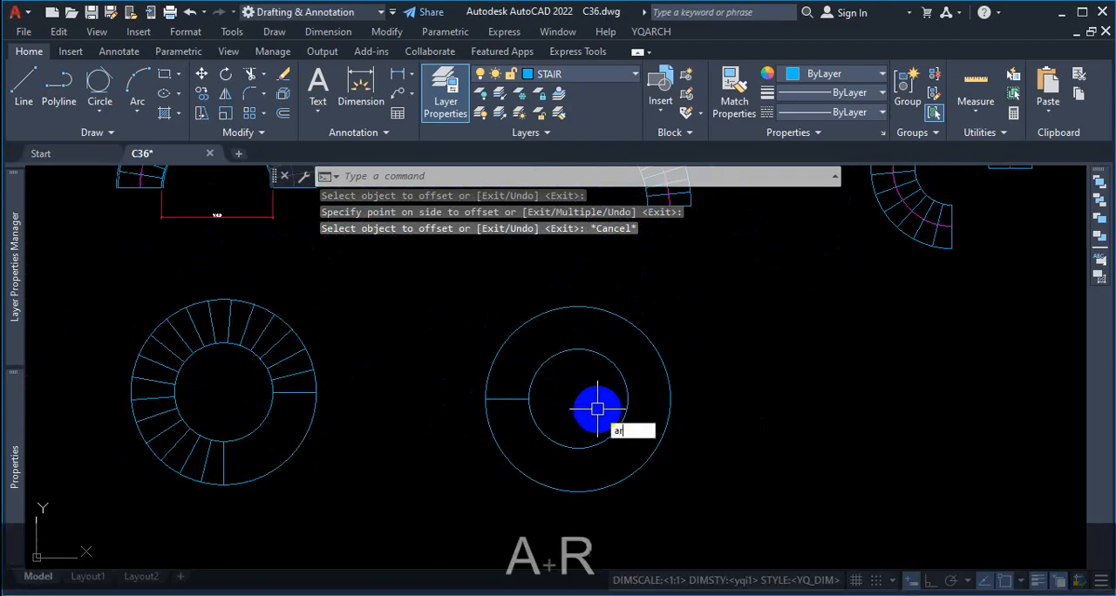
key("Return")
left_click(514, 399)
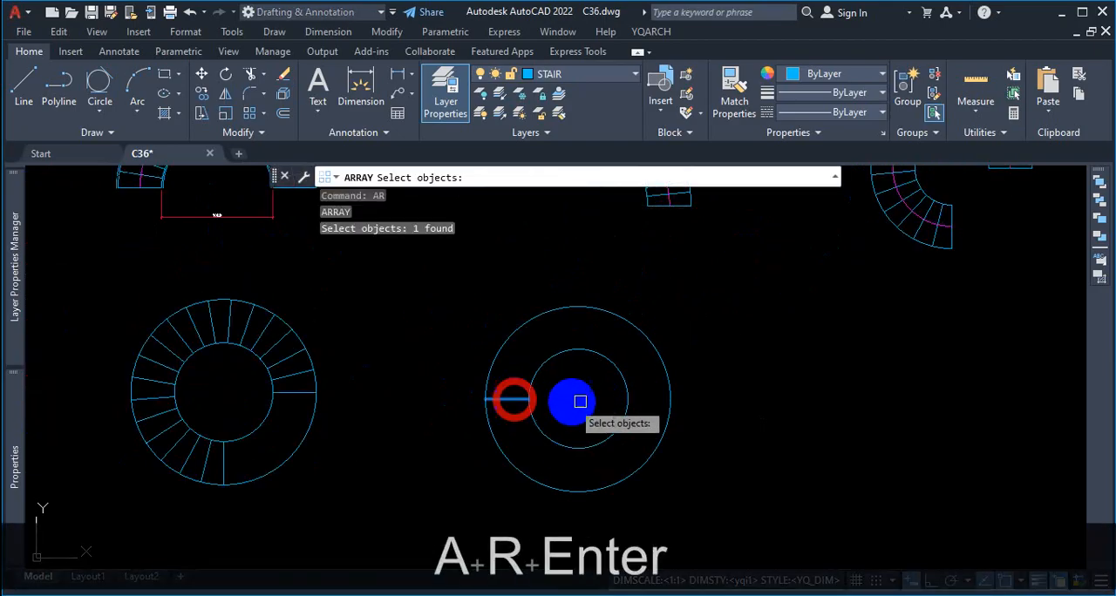
key("Return")
left_click(643, 477)
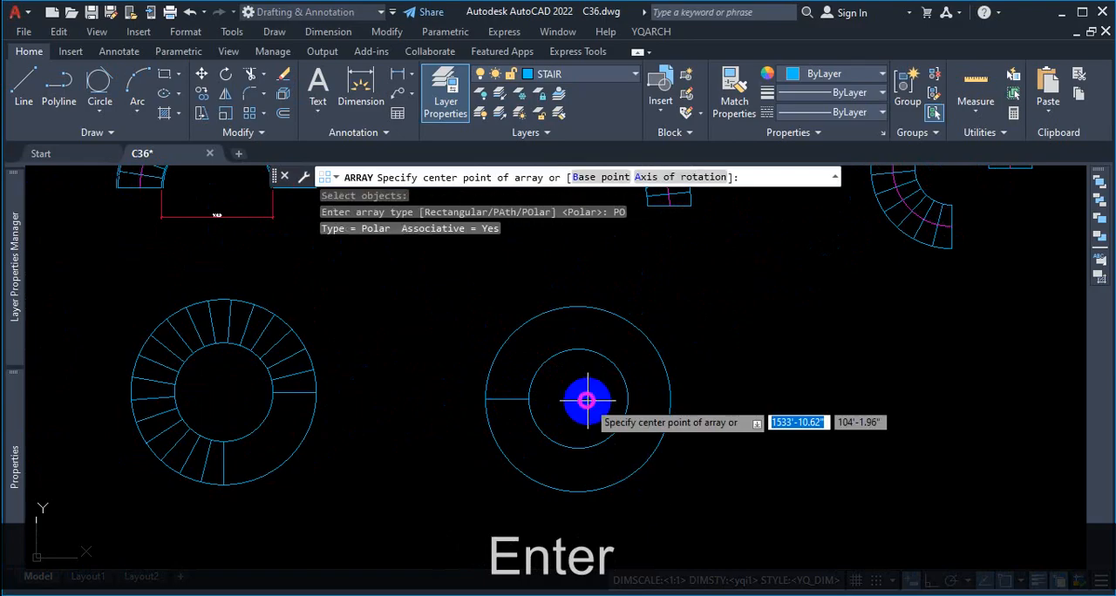
left_click(578, 400)
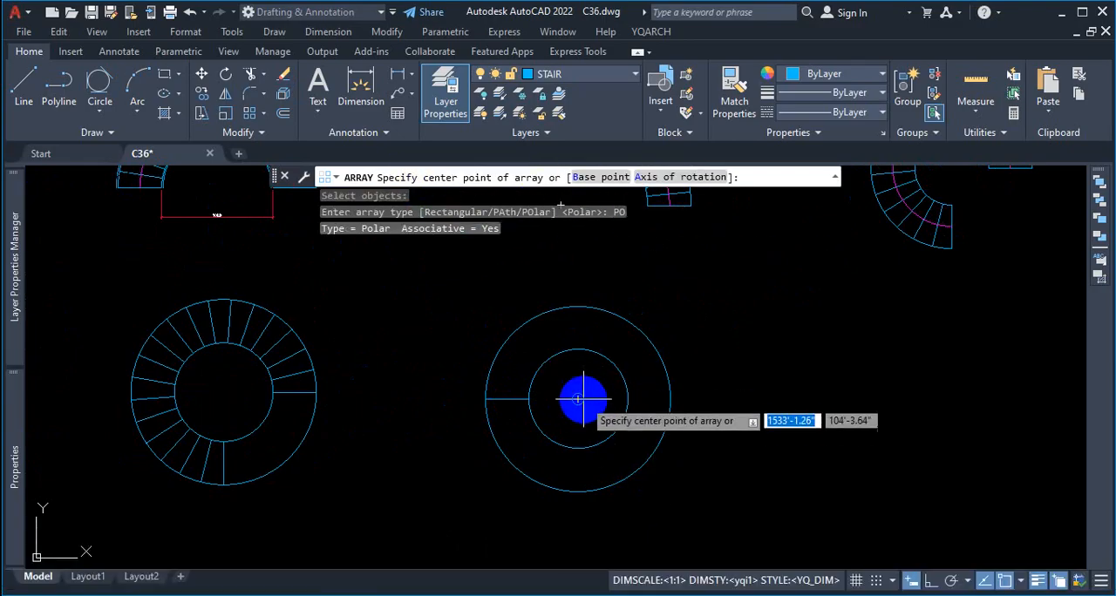
Step: Set the new polar tread array to 20 items with a fill angle of 180 degrees
left_click(202, 74)
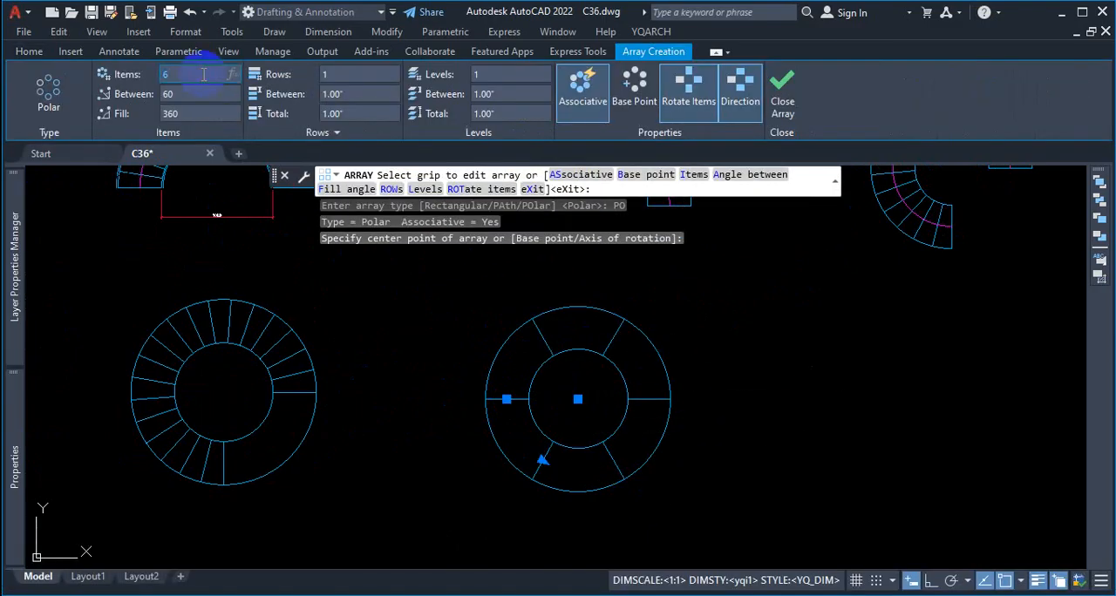
type("20")
left_click(194, 114)
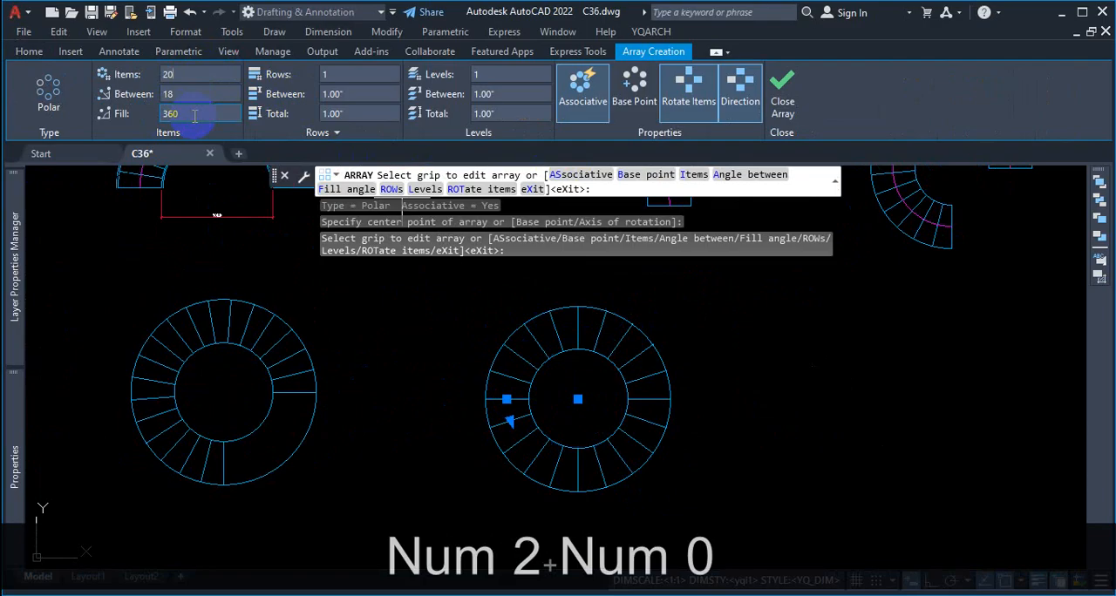
type("180")
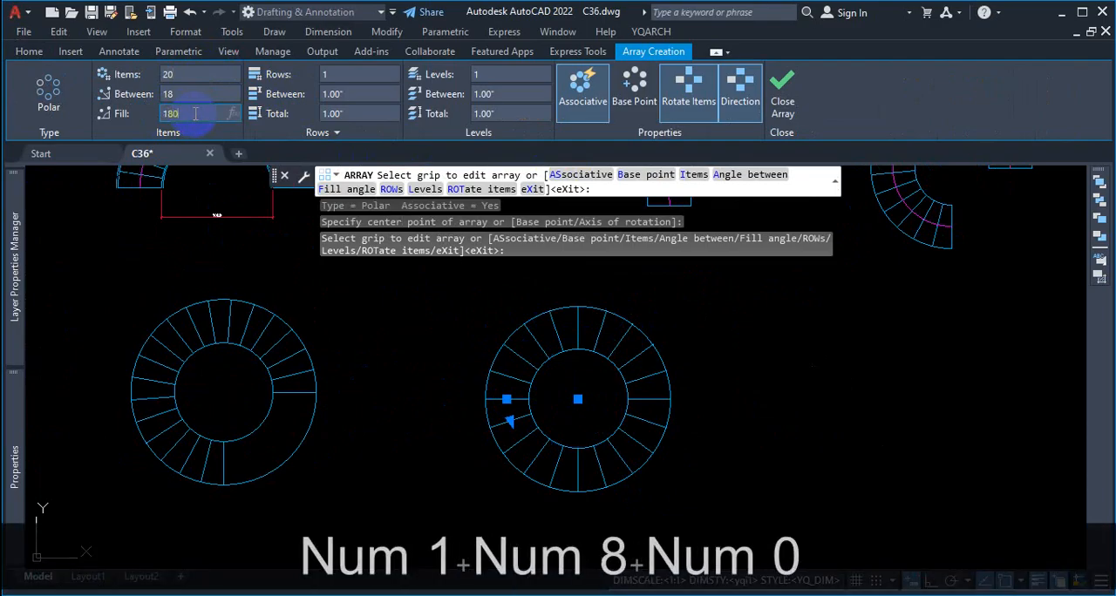
key("Return")
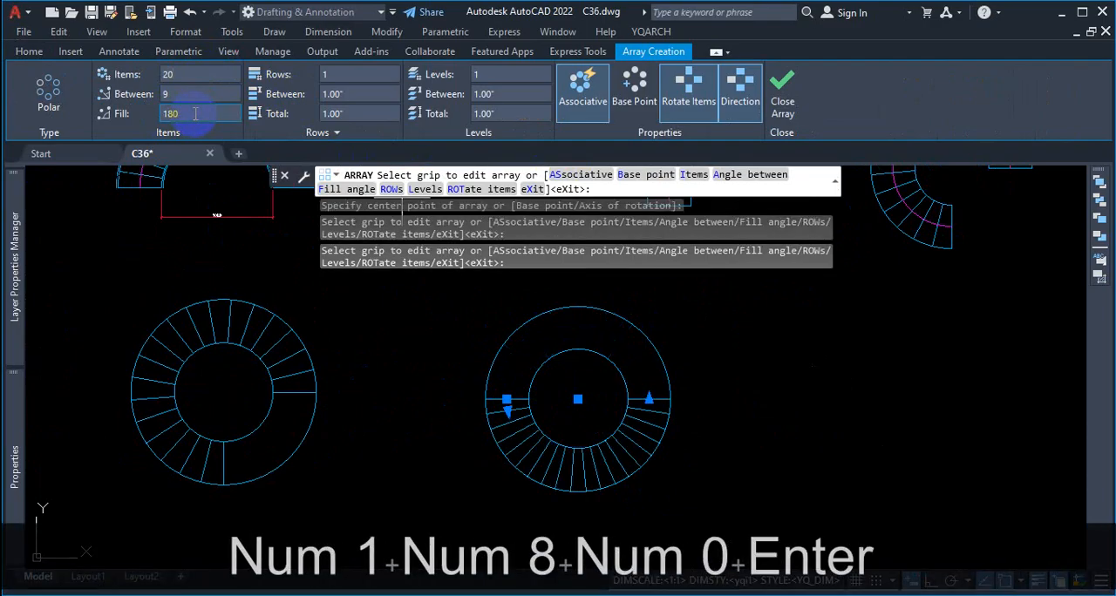
Step: Reverse the 180-degree array's direction to fill the upper half, make it non-associative and finish the array
left_click(734, 99)
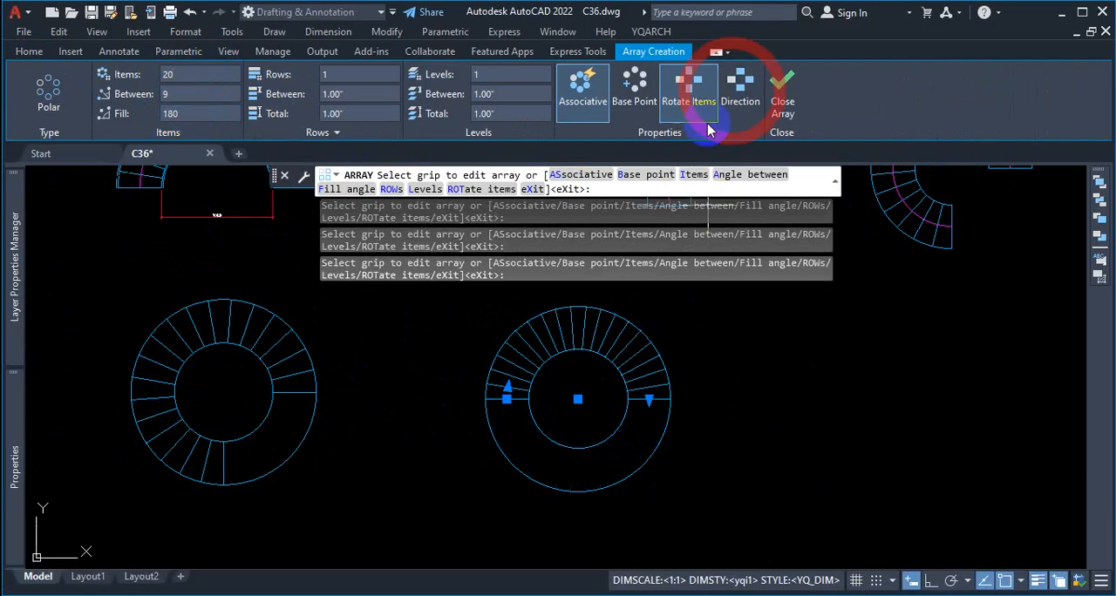
left_click(586, 101)
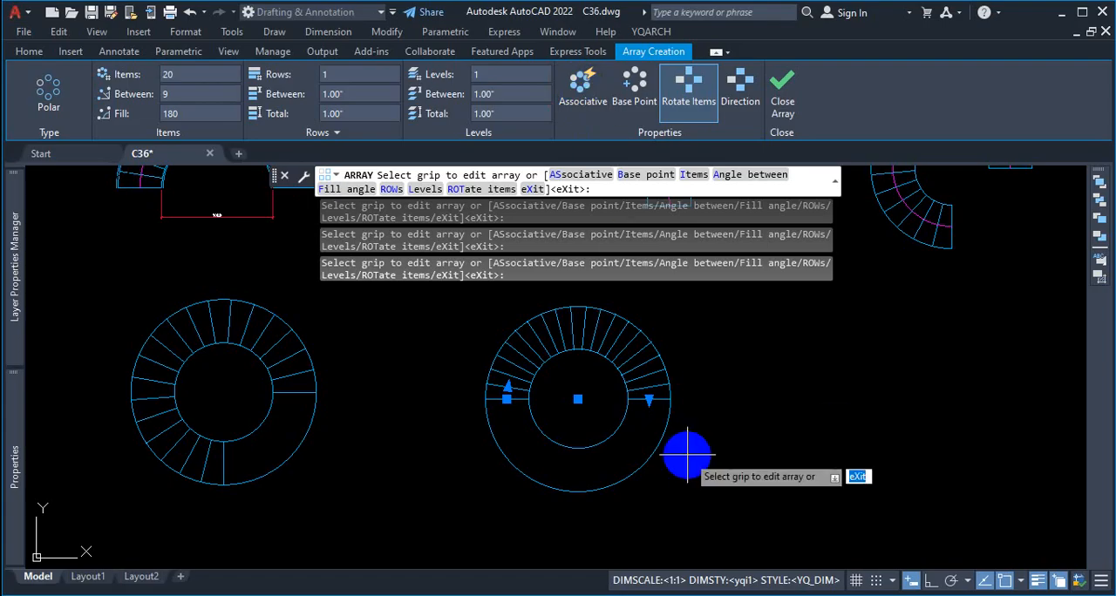
left_click(781, 105)
key("Escape")
Step: Trim away the lower halves of the ring's inner and outer circles below the 180-degree treads
scroll(601, 418, "up", 3)
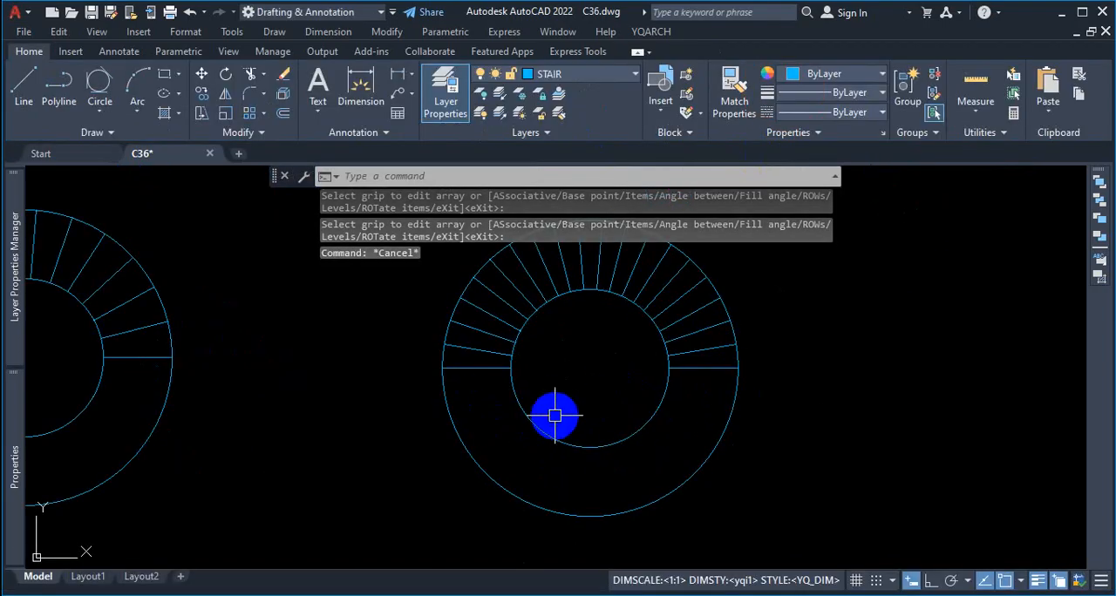
type("tr")
key("Return")
left_click(523, 407)
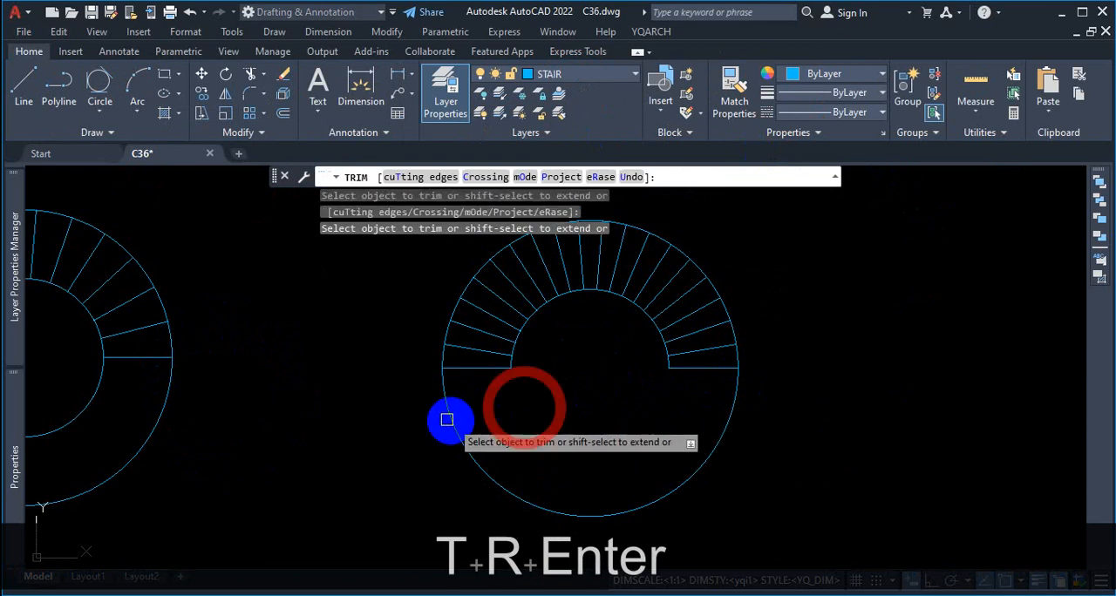
left_click(446, 420)
key("Escape")
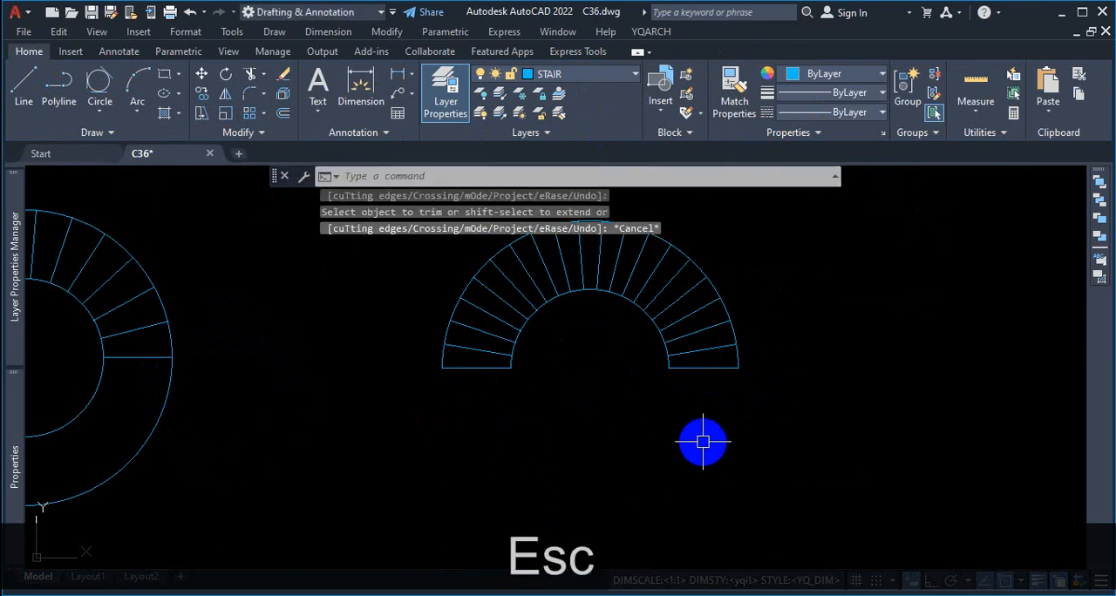
Step: Examine the trimmed half-circle stair, marking temporary freehand curves along the inside of its inner and outer edges
scroll(698, 375, "down", 3)
scroll(701, 376, "up", 6)
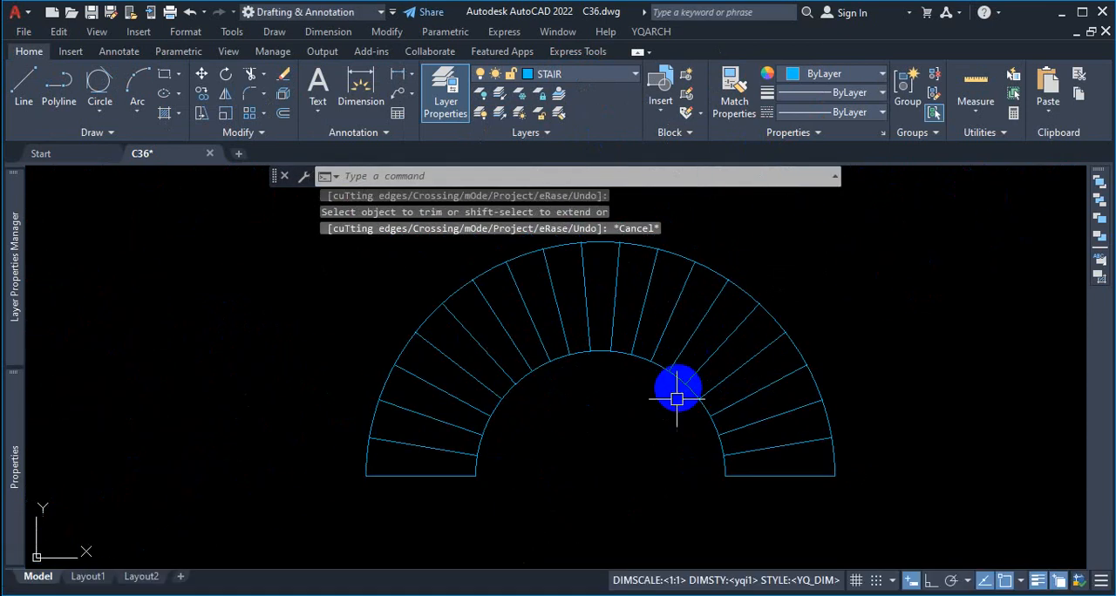
key("ctrl+1")
left_click(689, 462)
mouse_move(783, 480)
left_mouse_down()
mouse_move(722, 274)
mouse_move(617, 224)
left_mouse_up()
left_click_drag(954, 472, 839, 204)
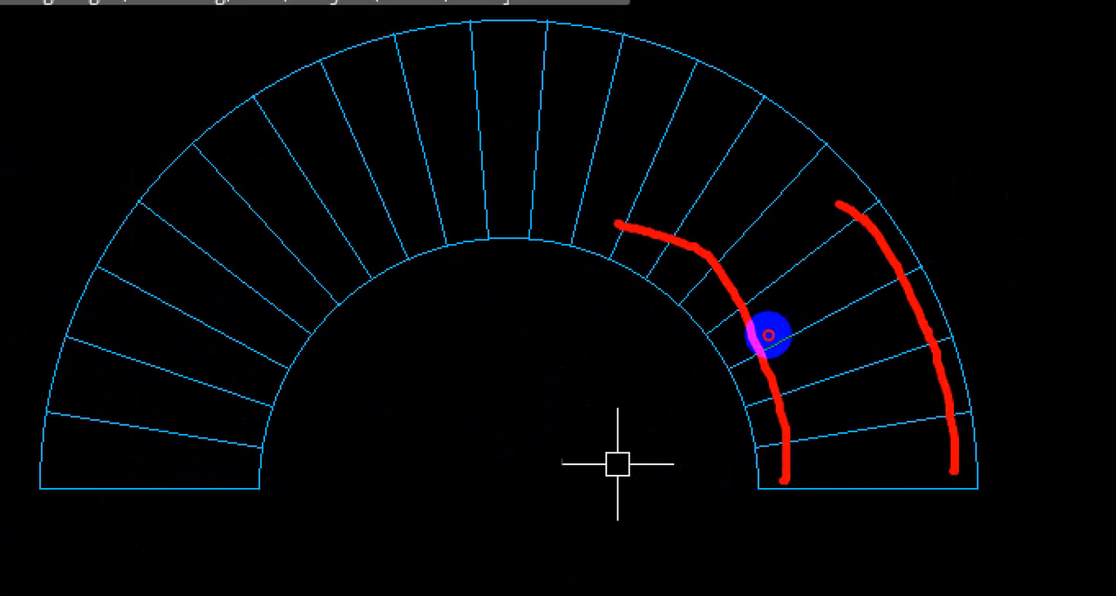
key("Escape")
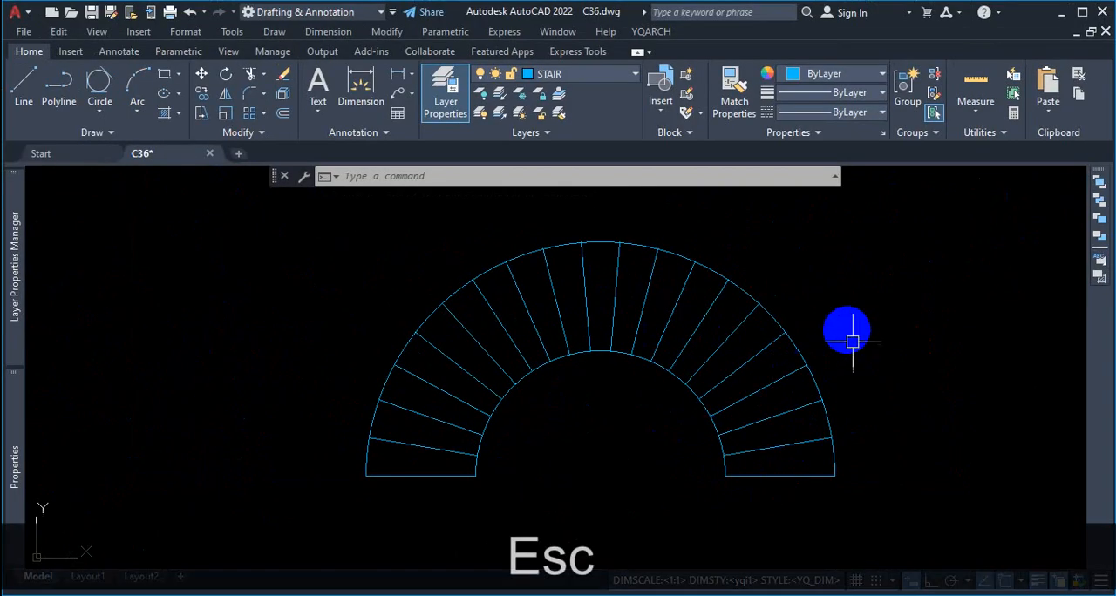
Step: Offset the half-circle stair's inner arc 1.5" outward, toward the treads
type("o")
key("Return")
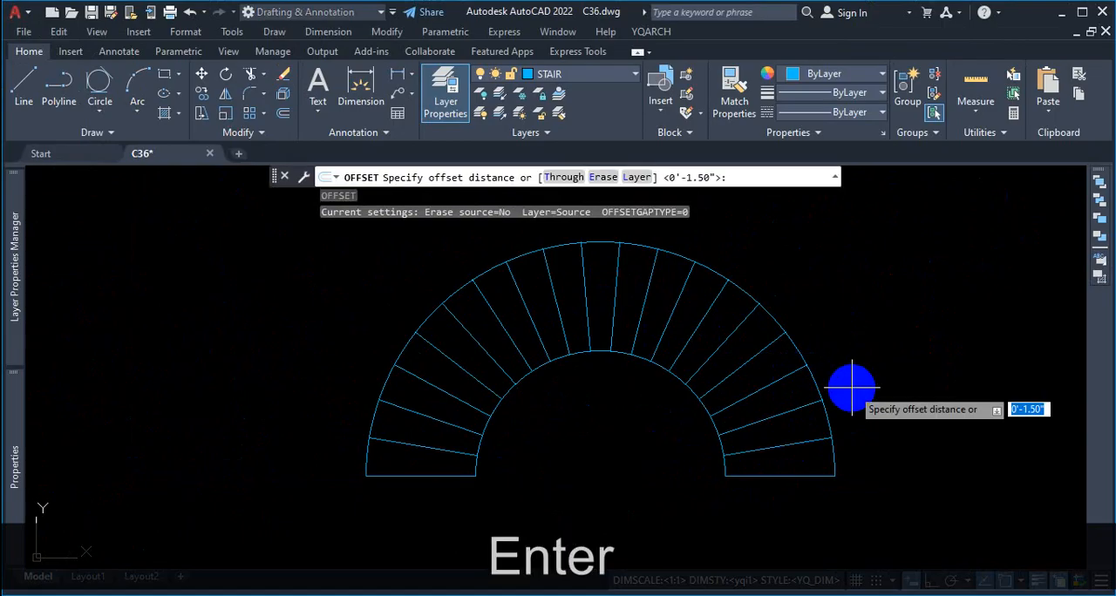
type("1.5")
key("Return")
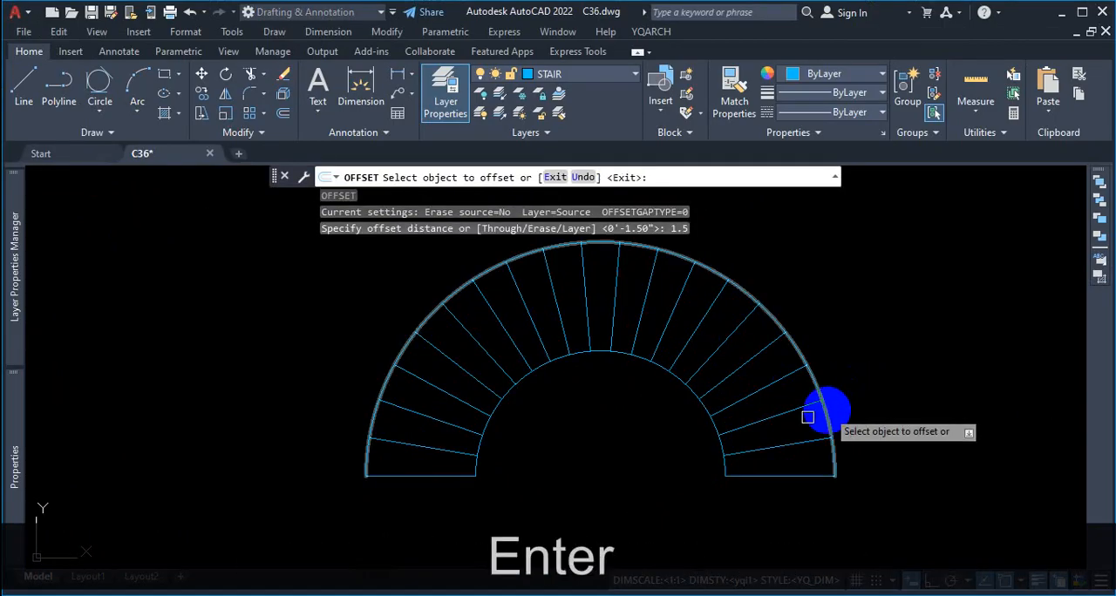
scroll(720, 402, "up", 2)
left_click(677, 390)
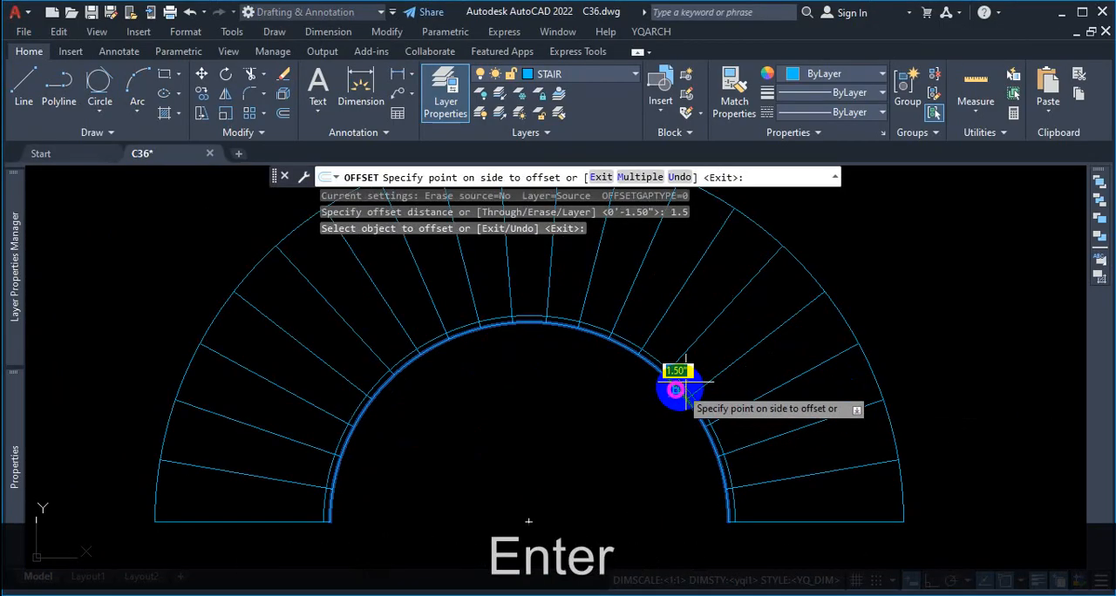
left_click(684, 374)
Step: Offset the half-circle stair's outer arc inward by the same 1.5" distance and end the offset
scroll(723, 368, "down", 3)
scroll(729, 350, "up", 3)
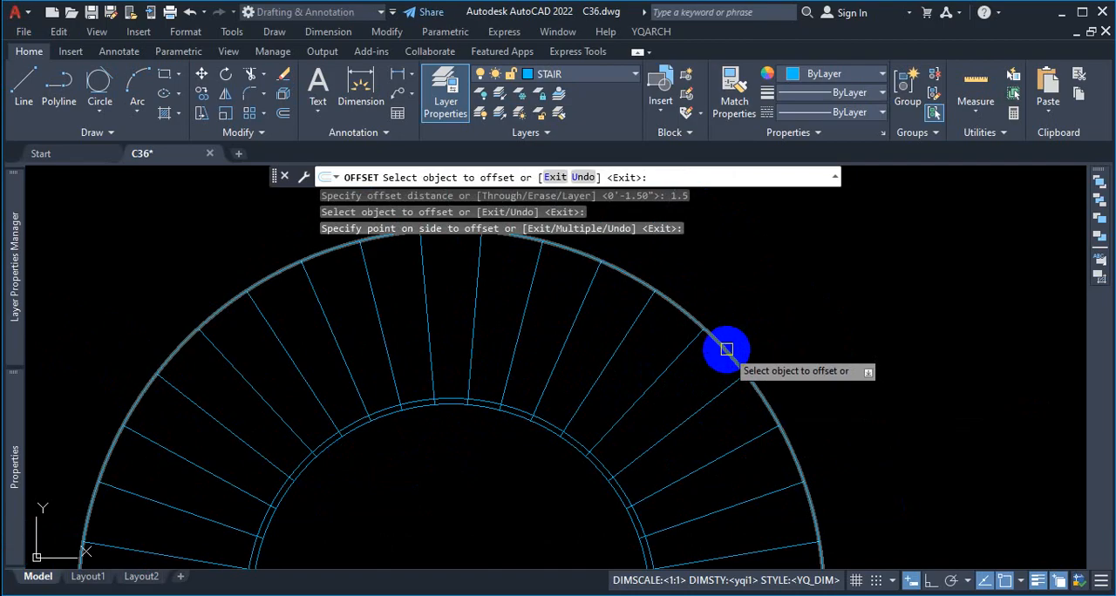
left_click(726, 348)
left_click(702, 378)
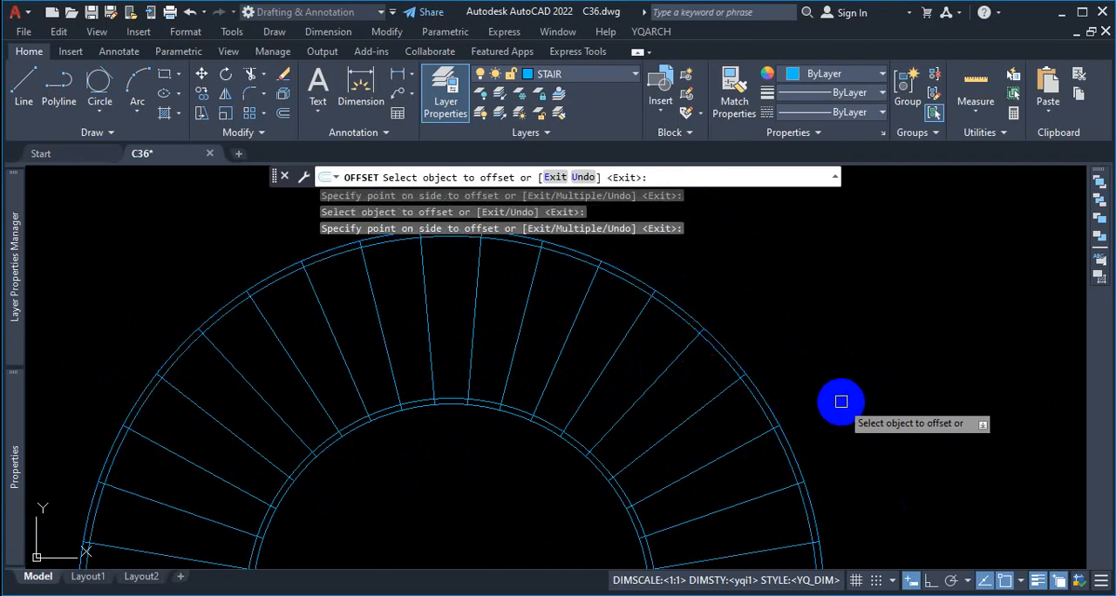
key("Escape")
Step: Examine where the treads cross the offset edge lines, and compare them with the straight stair's handrail in the floor plan
scroll(787, 428, "down", 4)
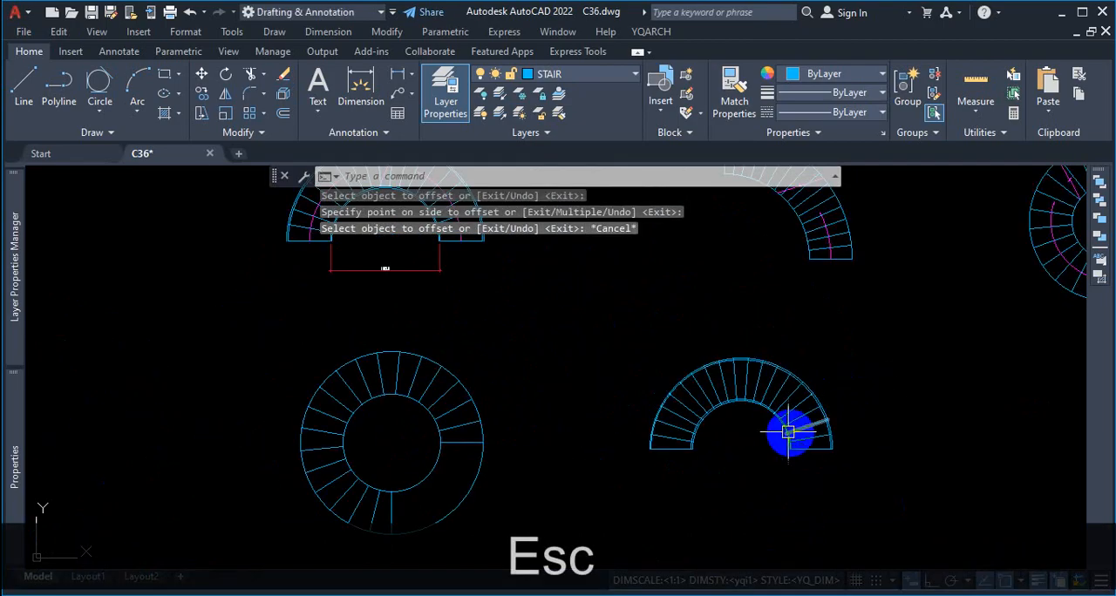
scroll(787, 444, "up", 5)
scroll(784, 348, "down", 2)
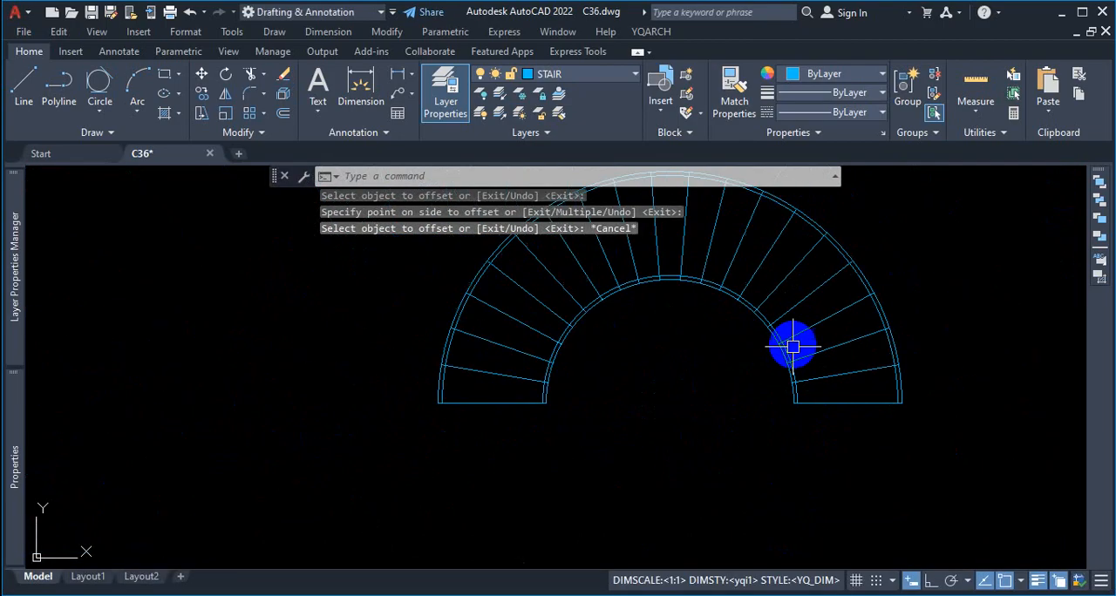
scroll(798, 384, "up", 5)
scroll(763, 275, "up", 2)
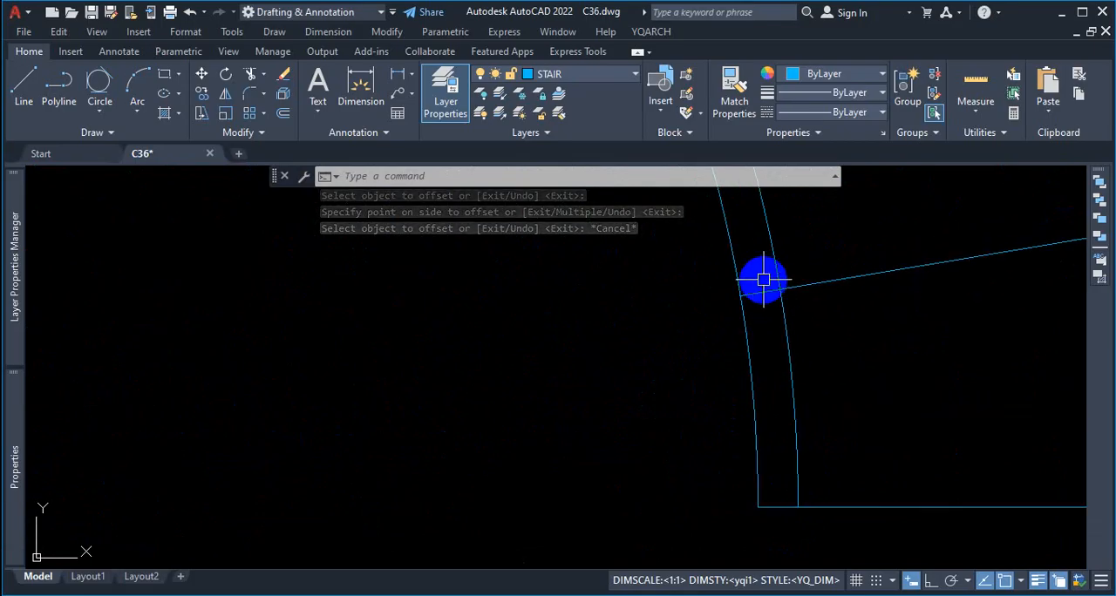
scroll(822, 360, "down", 4)
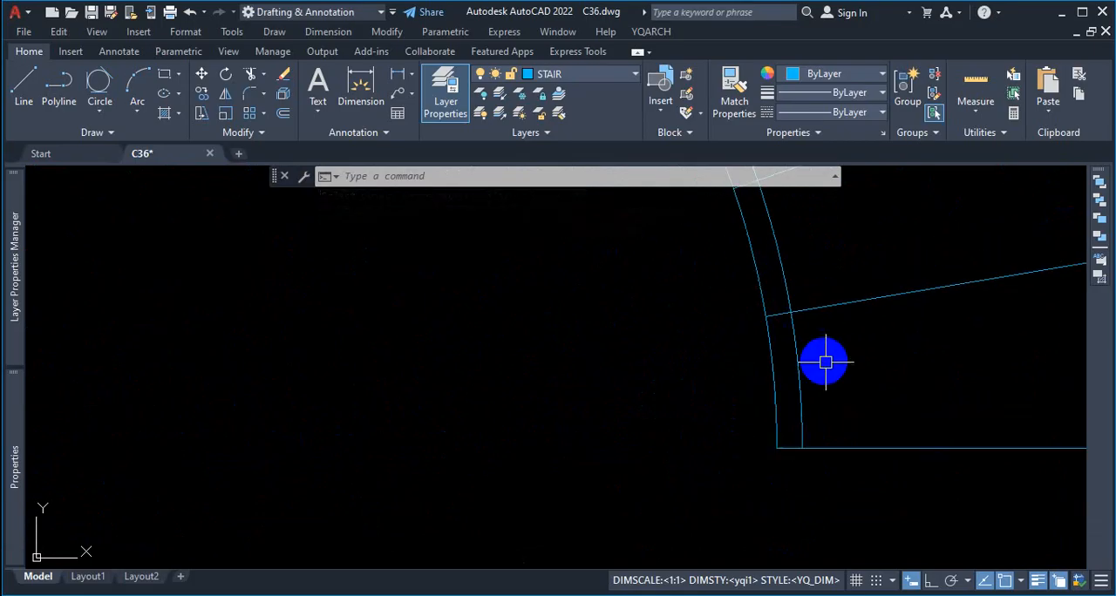
scroll(644, 317, "up", 3)
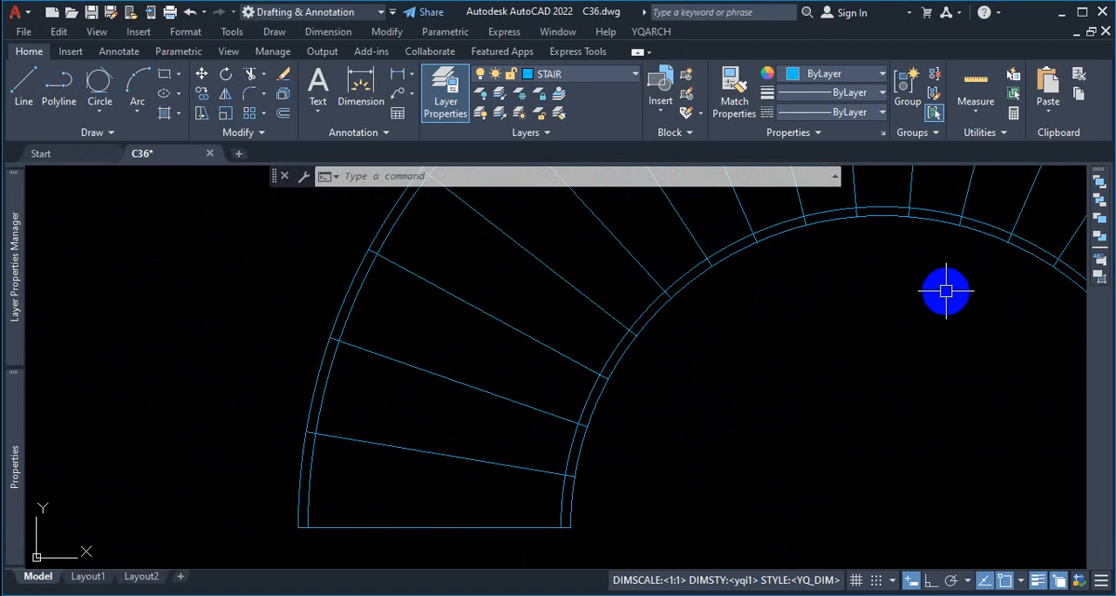
scroll(958, 290, "down", 8)
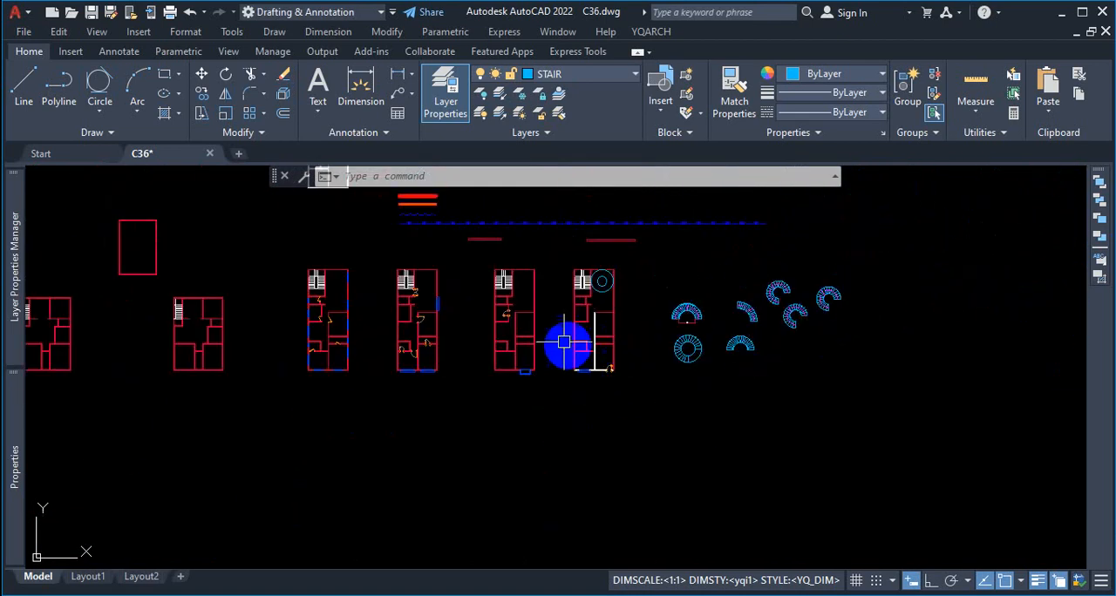
scroll(498, 281, "up", 5)
scroll(480, 306, "up", 4)
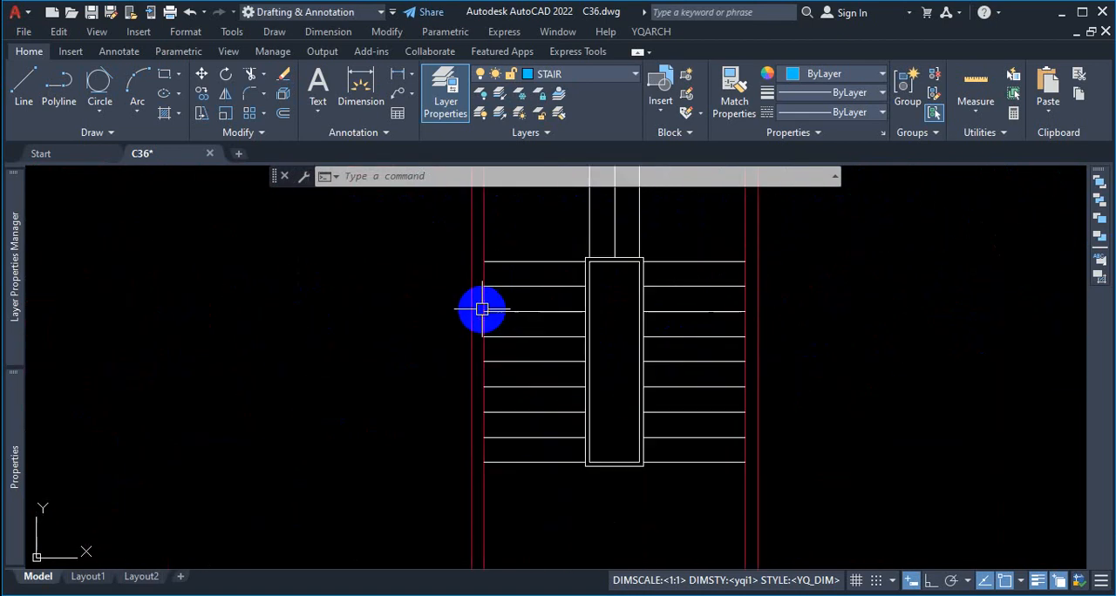
scroll(576, 374, "down", 8)
Step: Use EXTRIM with the inner offset arc as cutting edge to trim all tread ends on its inner side
scroll(698, 432, "up", 10)
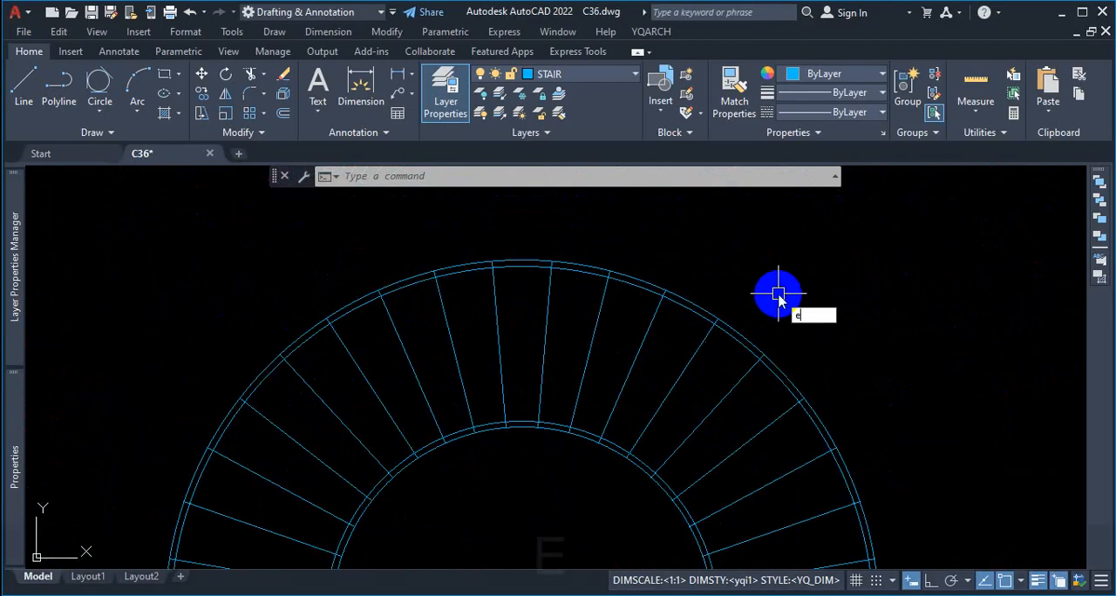
type("xtrim")
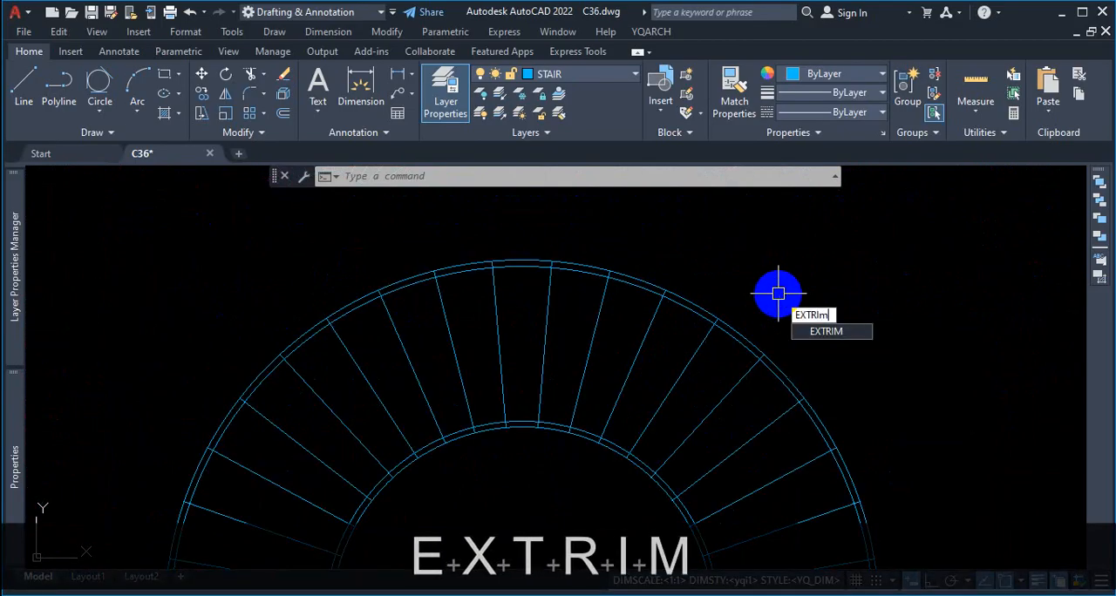
left_click(840, 340)
scroll(775, 326, "down", 3)
scroll(746, 345, "up", 5)
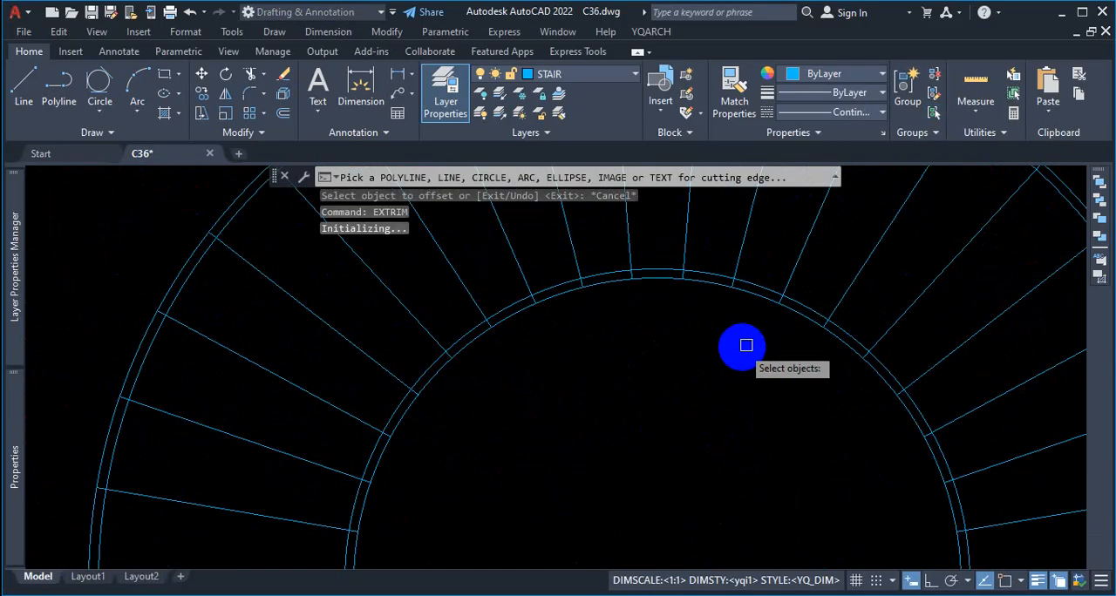
scroll(791, 336, "up", 1)
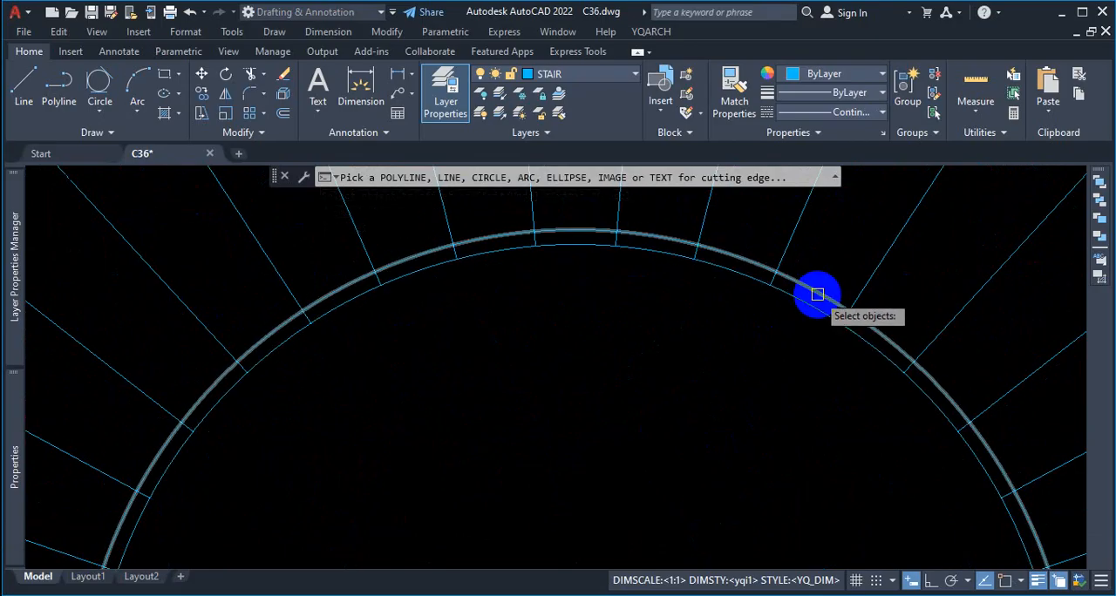
key("ctrl+1")
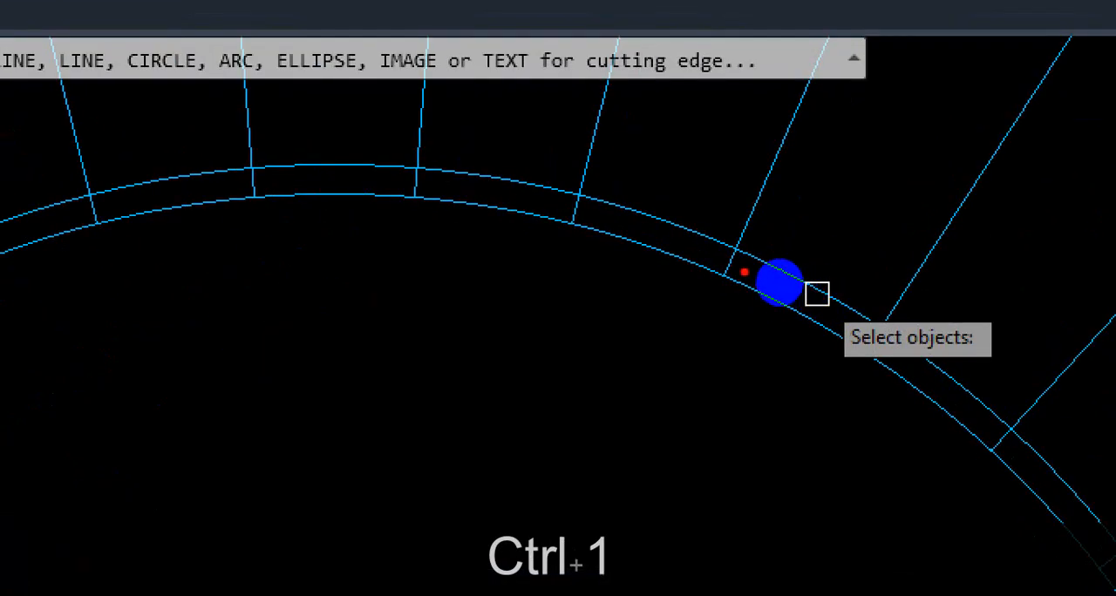
left_click_drag(738, 255, 710, 332)
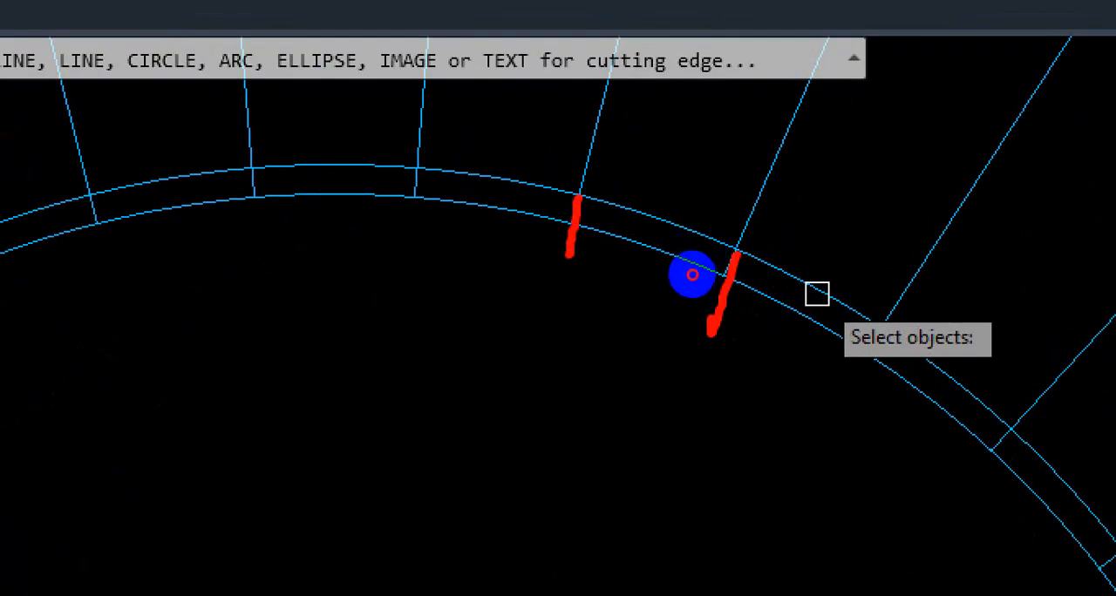
key("Escape")
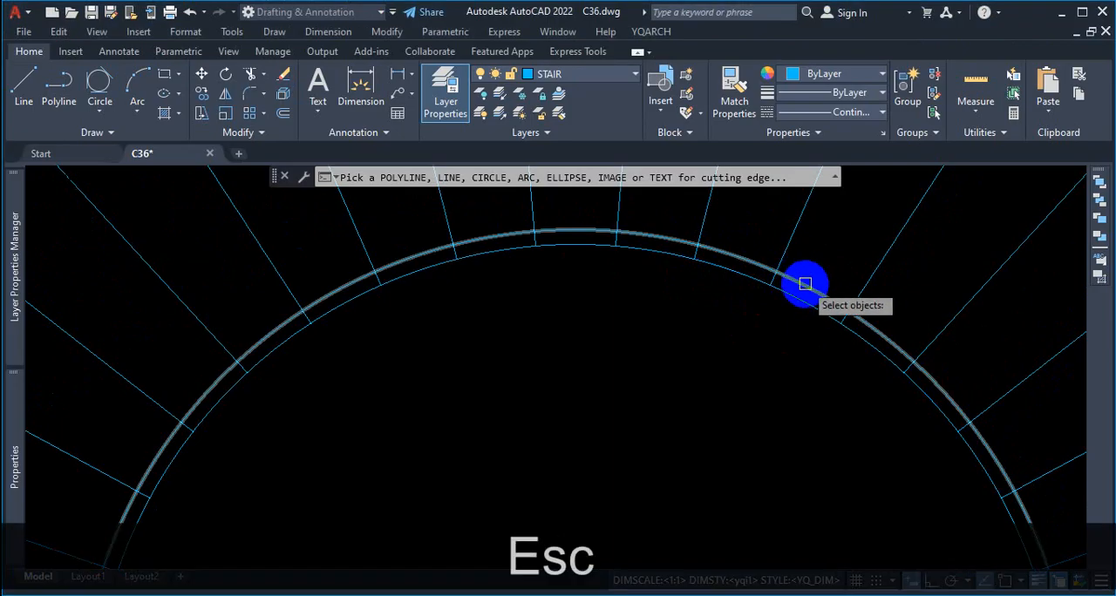
left_click(805, 284)
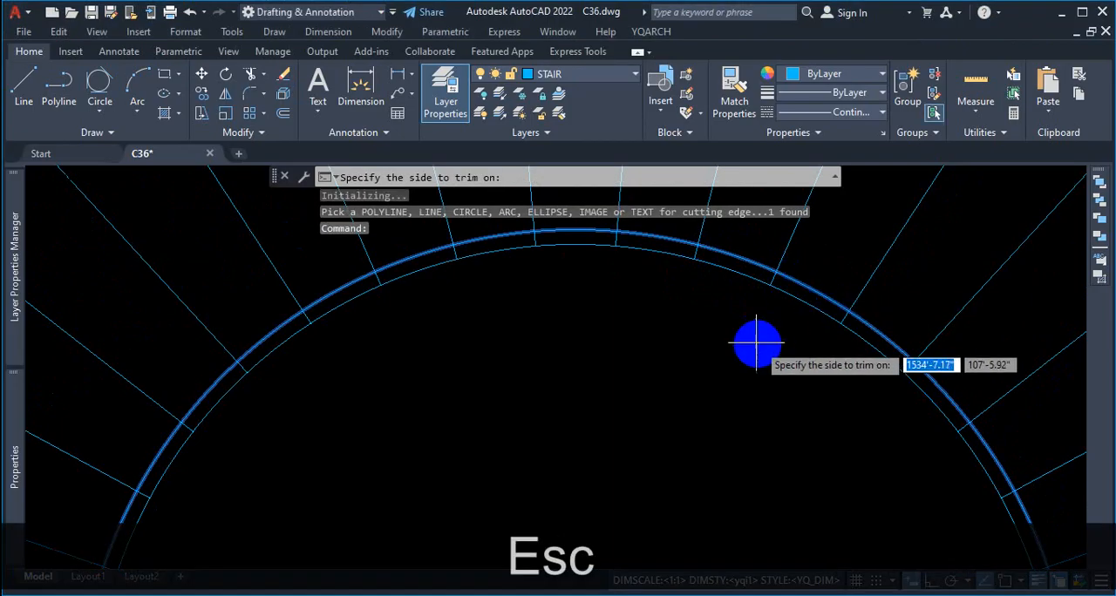
scroll(750, 344, "down", 2)
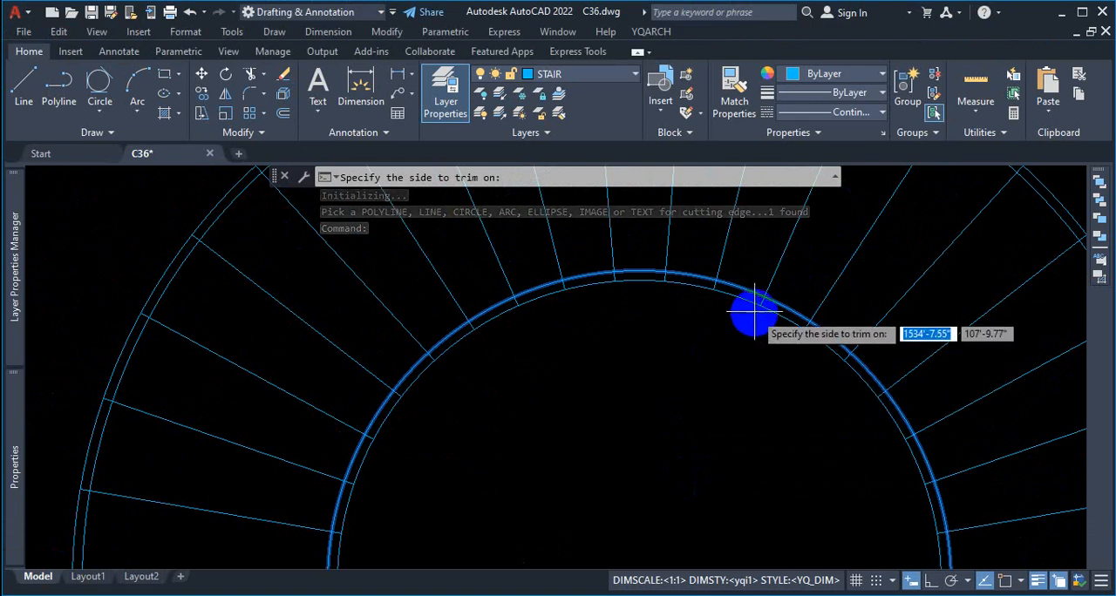
scroll(755, 305, "up", 3)
scroll(684, 397, "down", 3)
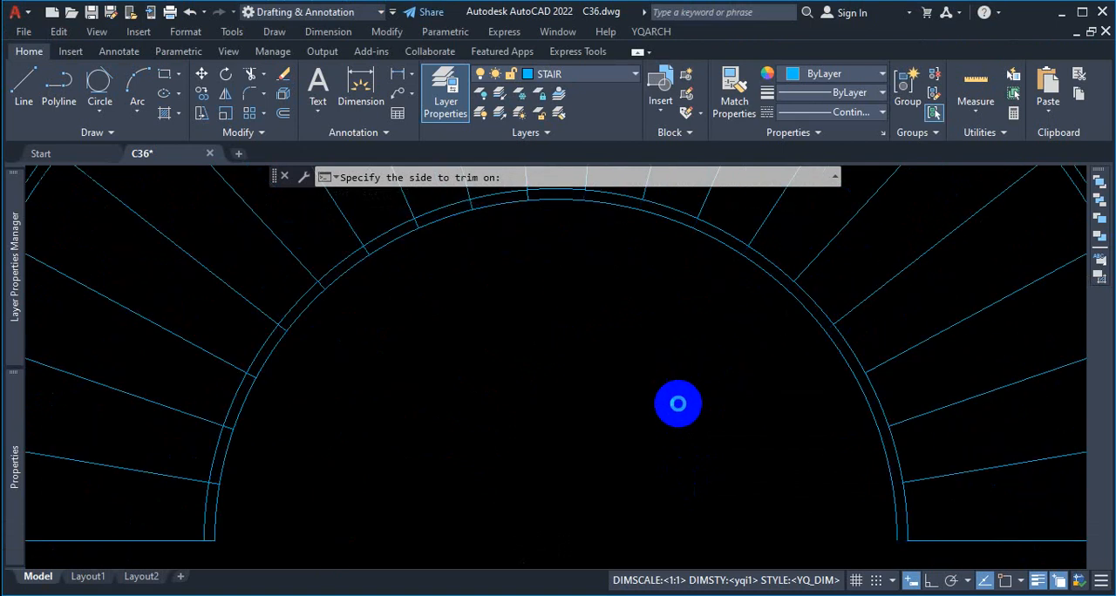
left_click(680, 404)
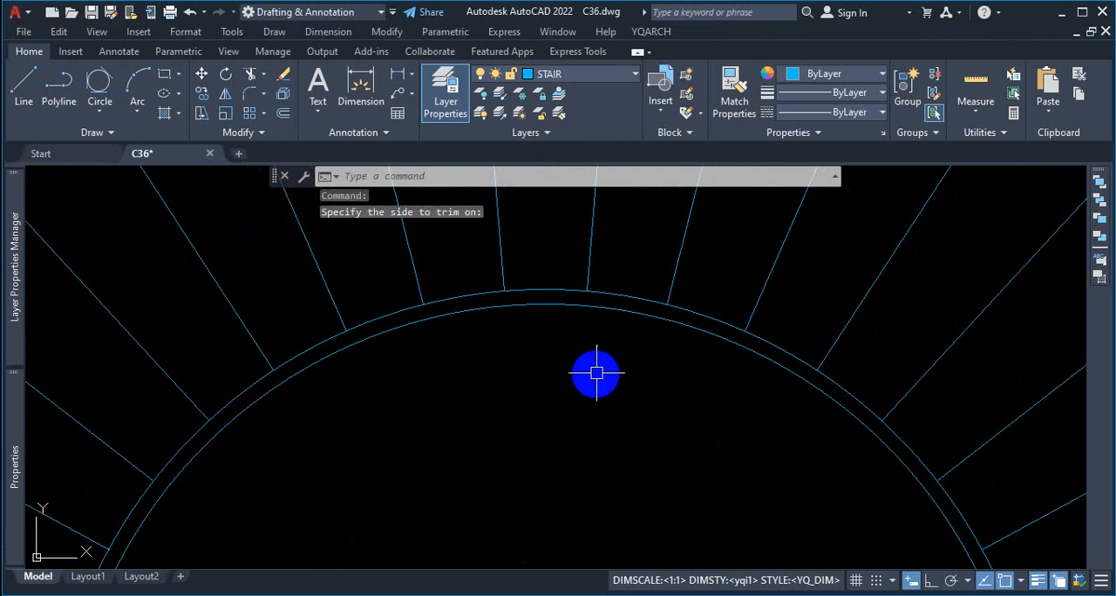
Step: Use EXTRIM with the outer offset arc as cutting edge to trim all tread ends on its outer side
scroll(713, 385, "down", 5)
scroll(713, 384, "up", 6)
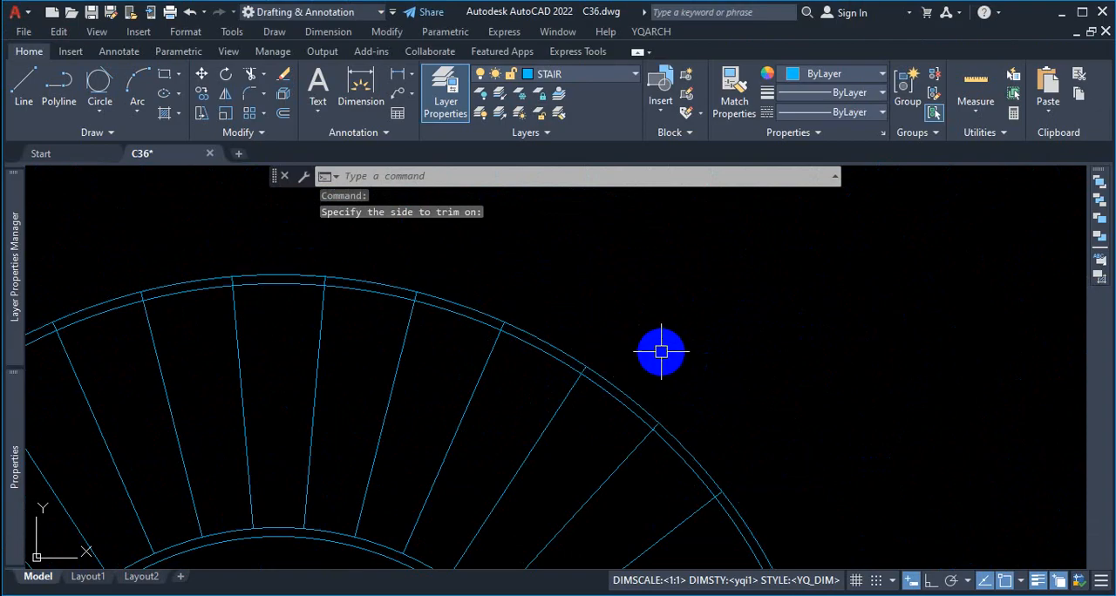
type("extrim")
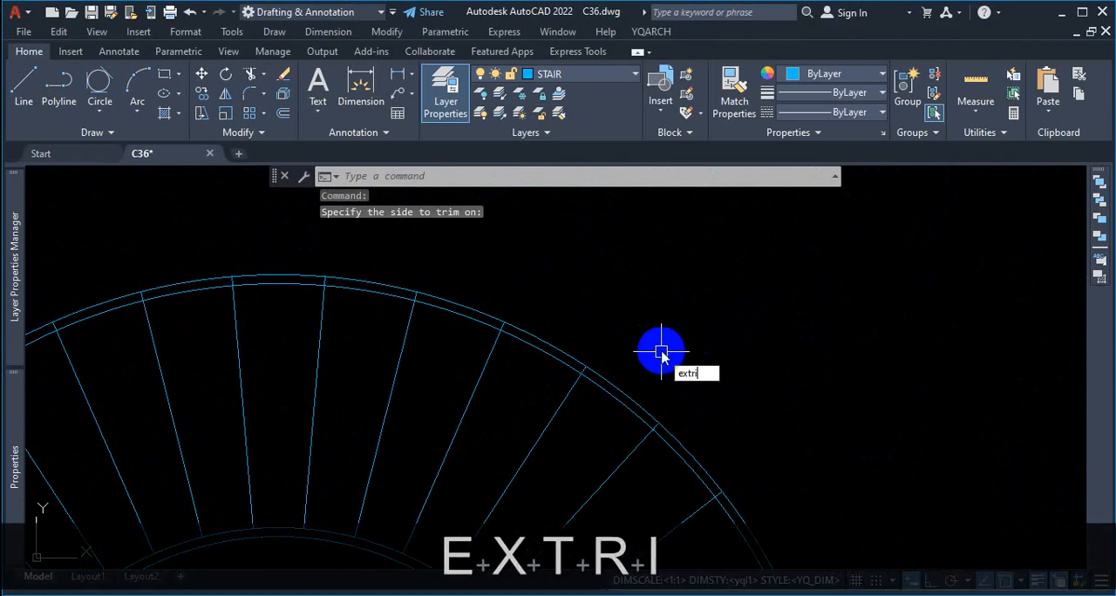
key("Return")
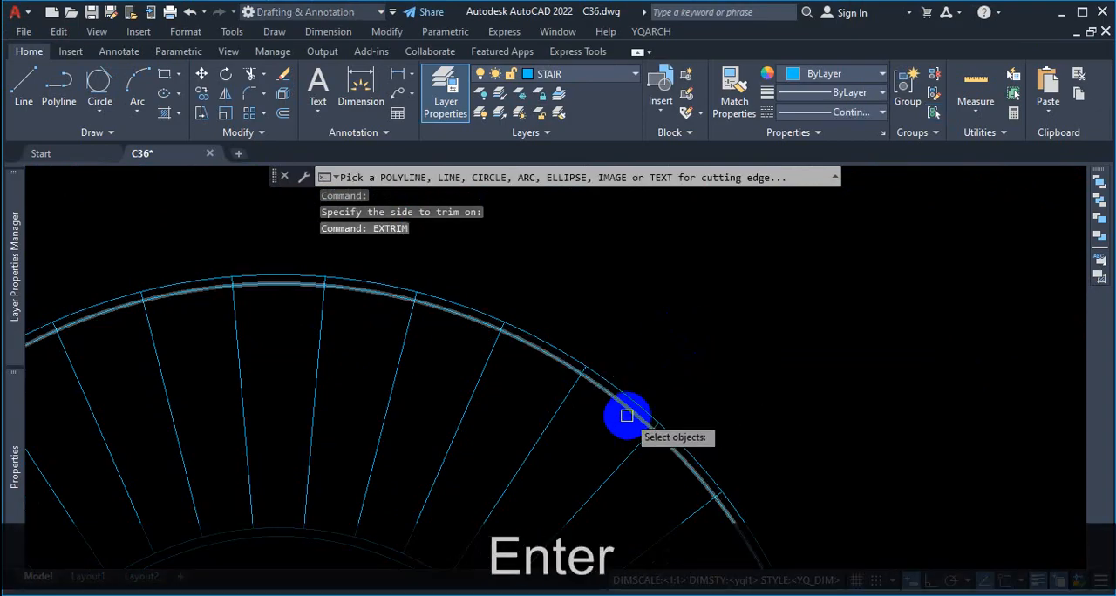
left_click(625, 409)
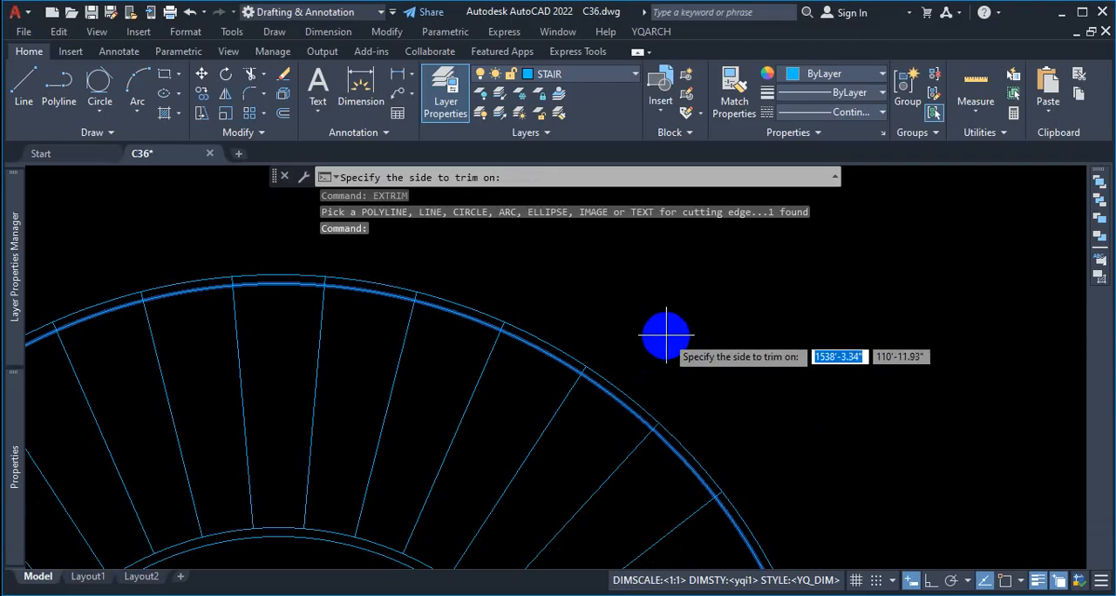
scroll(666, 338, "down", 3)
scroll(872, 340, "up", 2)
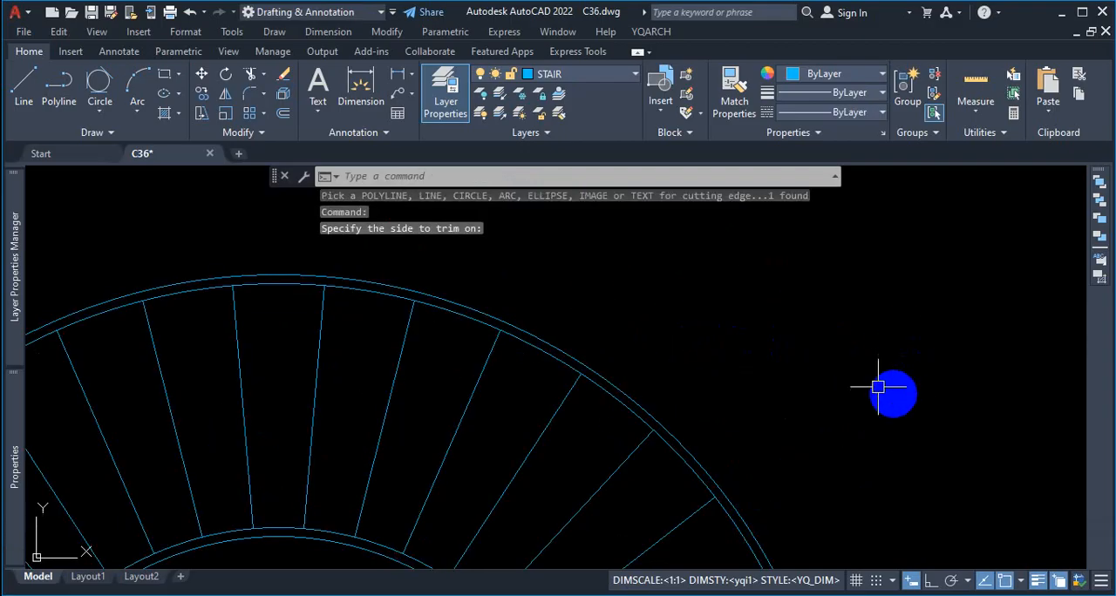
Step: Extend the horizontal end tread lines at both ends of the stair to the innermost arc
scroll(667, 249, "down", 3)
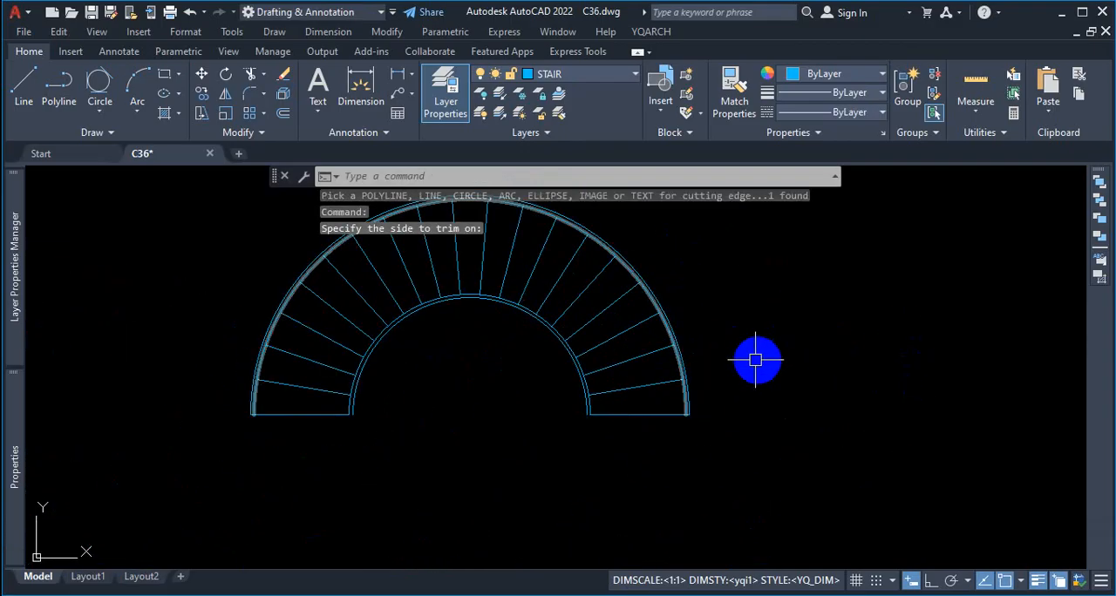
scroll(668, 409, "up", 4)
scroll(645, 387, "down", 3)
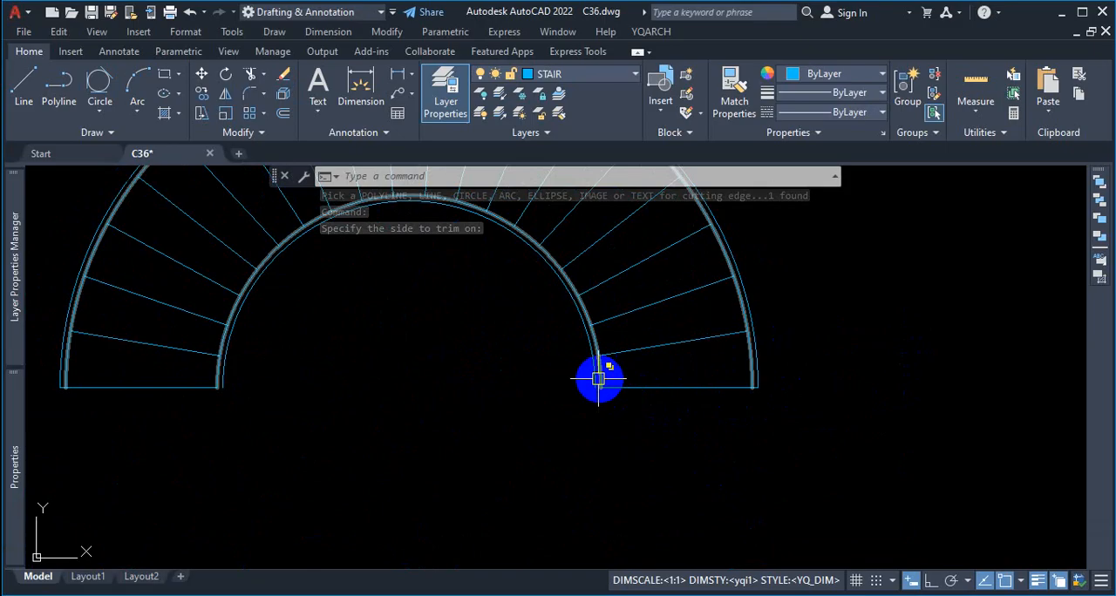
scroll(598, 378, "up", 5)
scroll(616, 444, "down", 1)
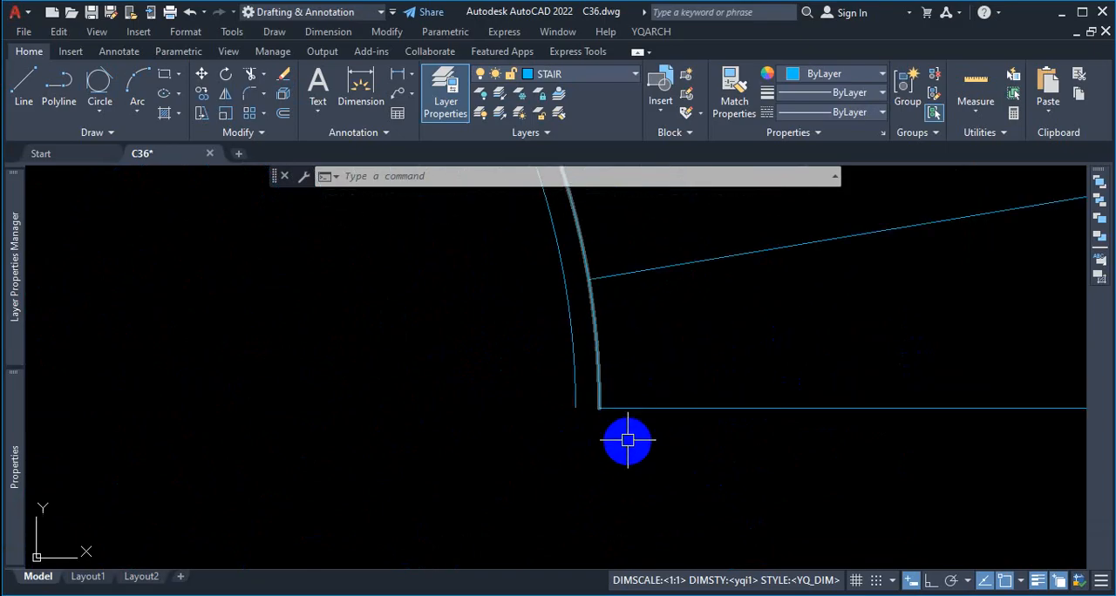
type("ex")
key("Return")
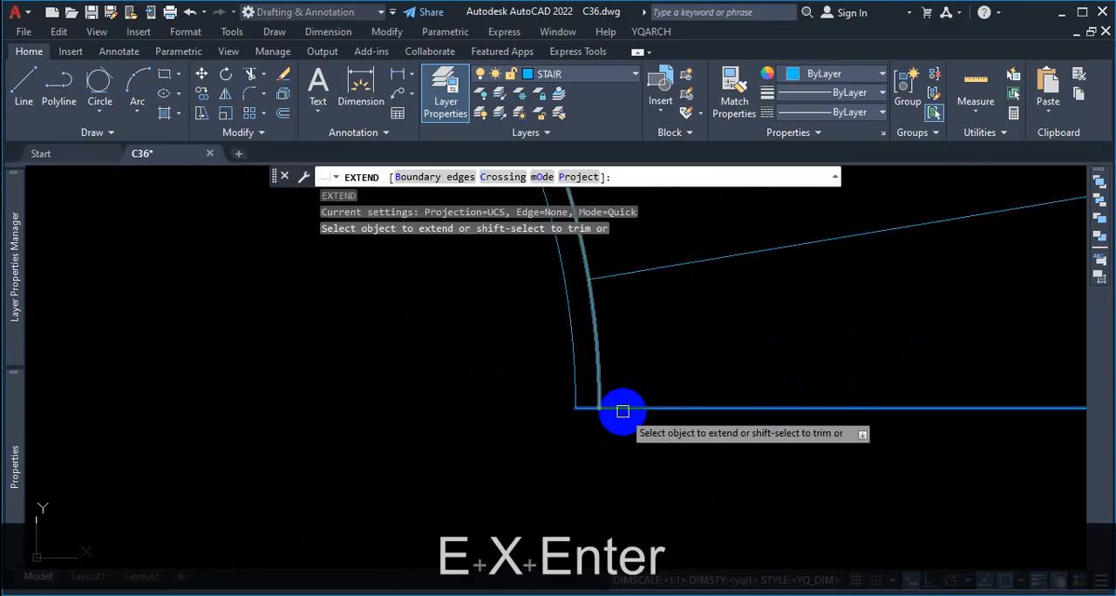
scroll(745, 420, "down", 2)
scroll(379, 423, "down", 3)
scroll(266, 408, "up", 3)
left_click(276, 408)
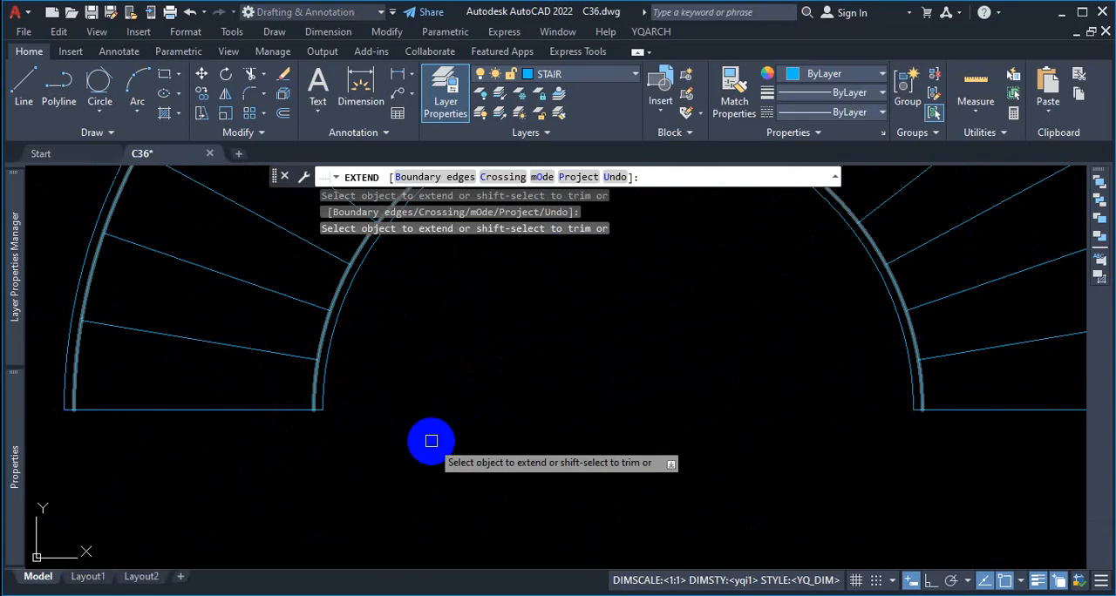
left_click(296, 411)
scroll(558, 450, "down", 3)
scroll(790, 294, "up", 2)
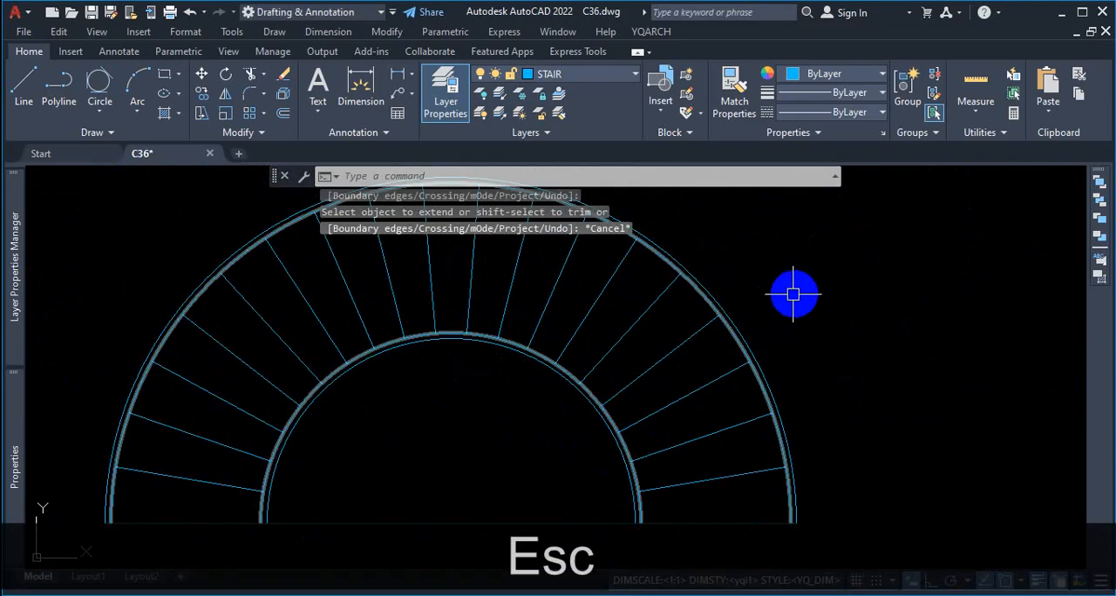
key("Escape")
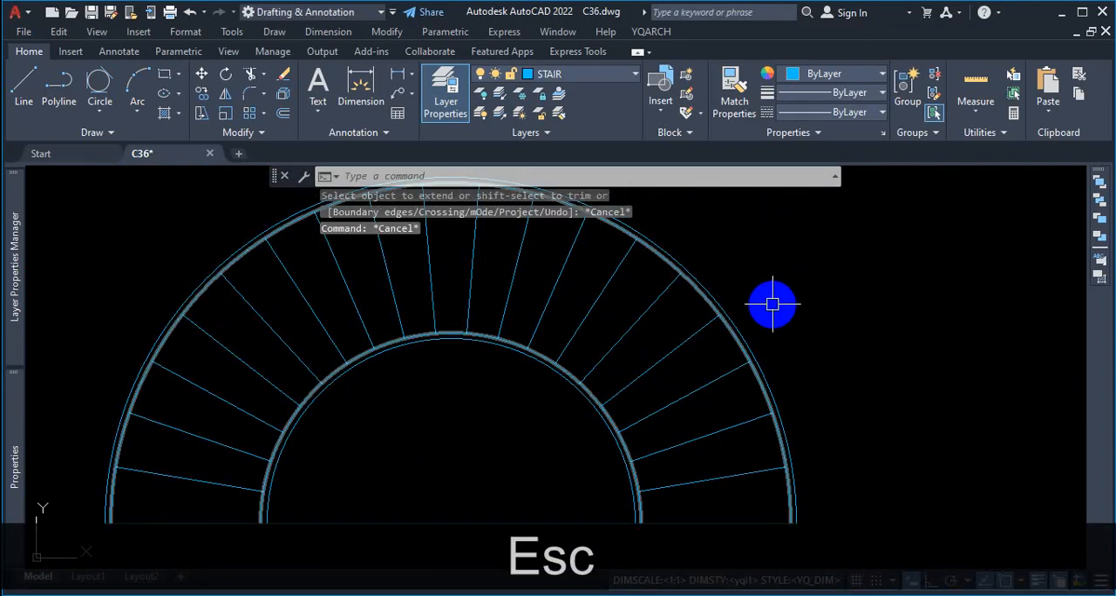